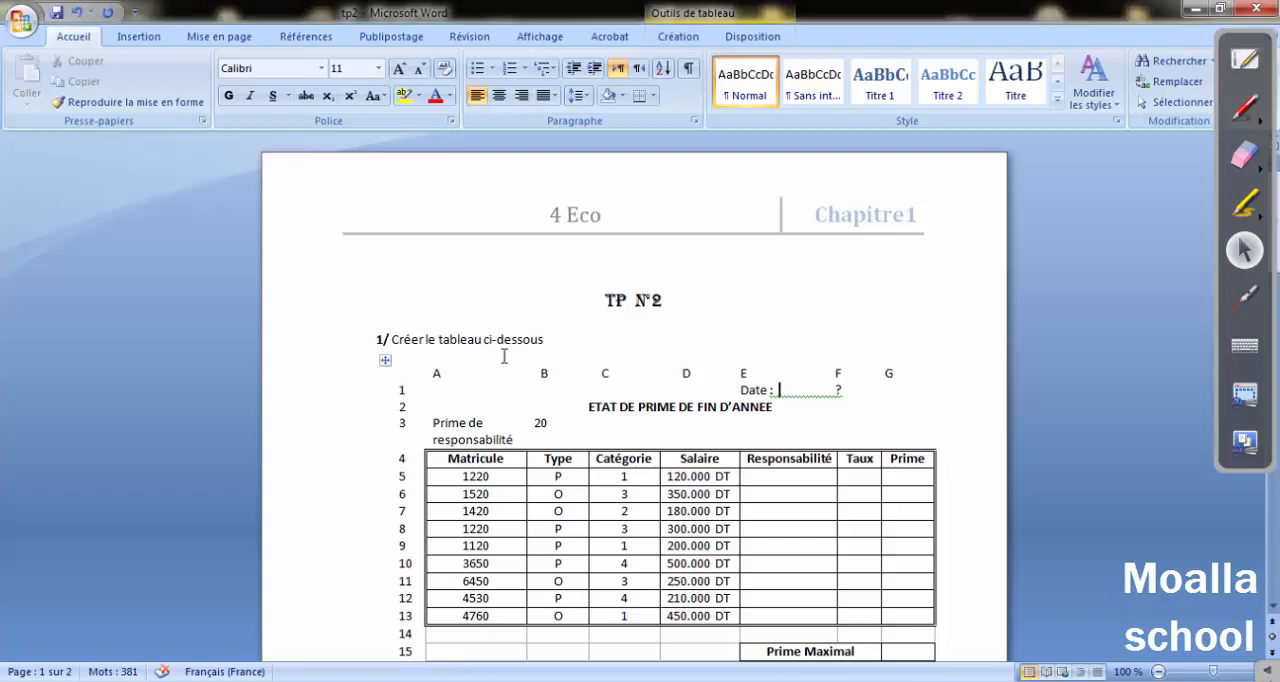
Examine the TP N°2 exercise in Word, covering the table's title, column headers, employee rows, summary cells and formatting instructions.
scroll(506, 356, down, 1)
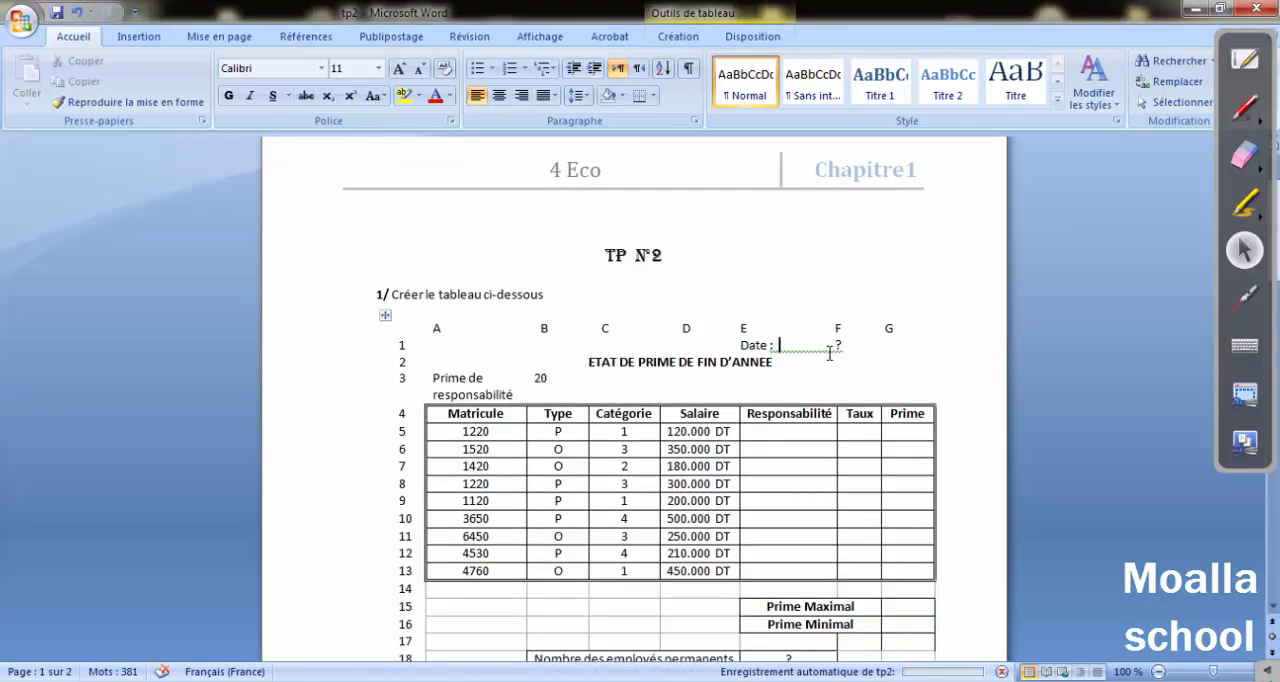
drag(606, 365, 752, 370)
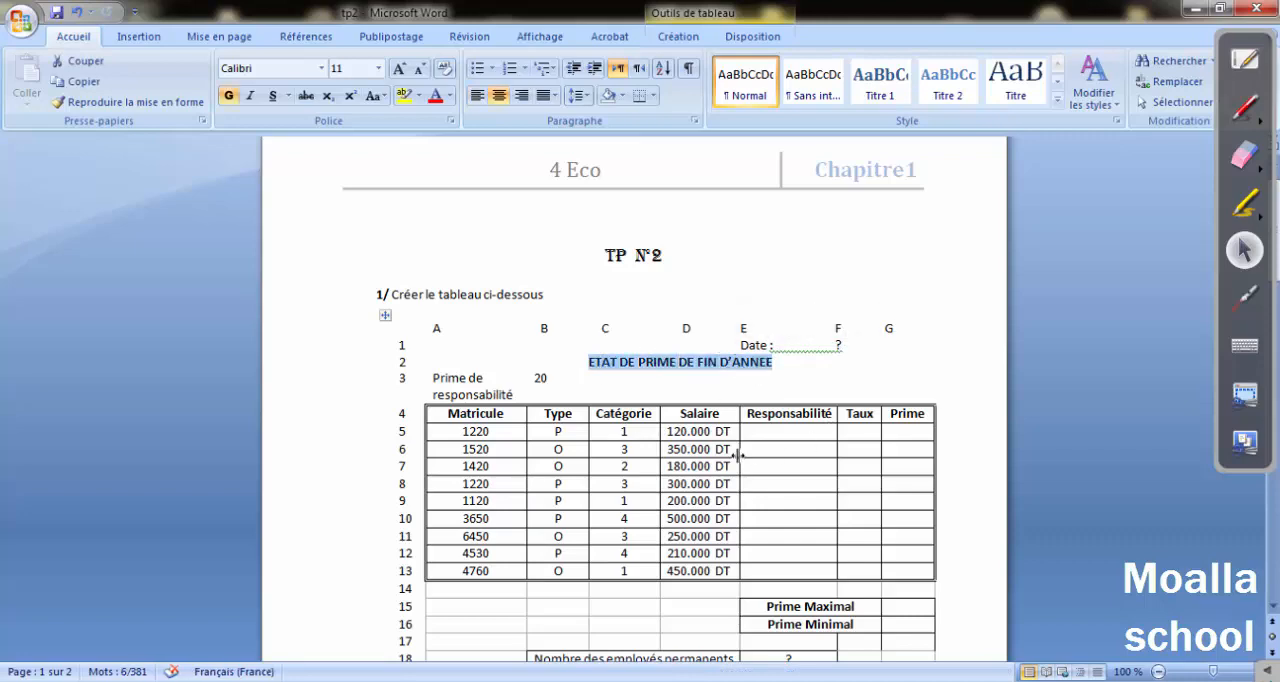
scroll(672, 383, down, 2)
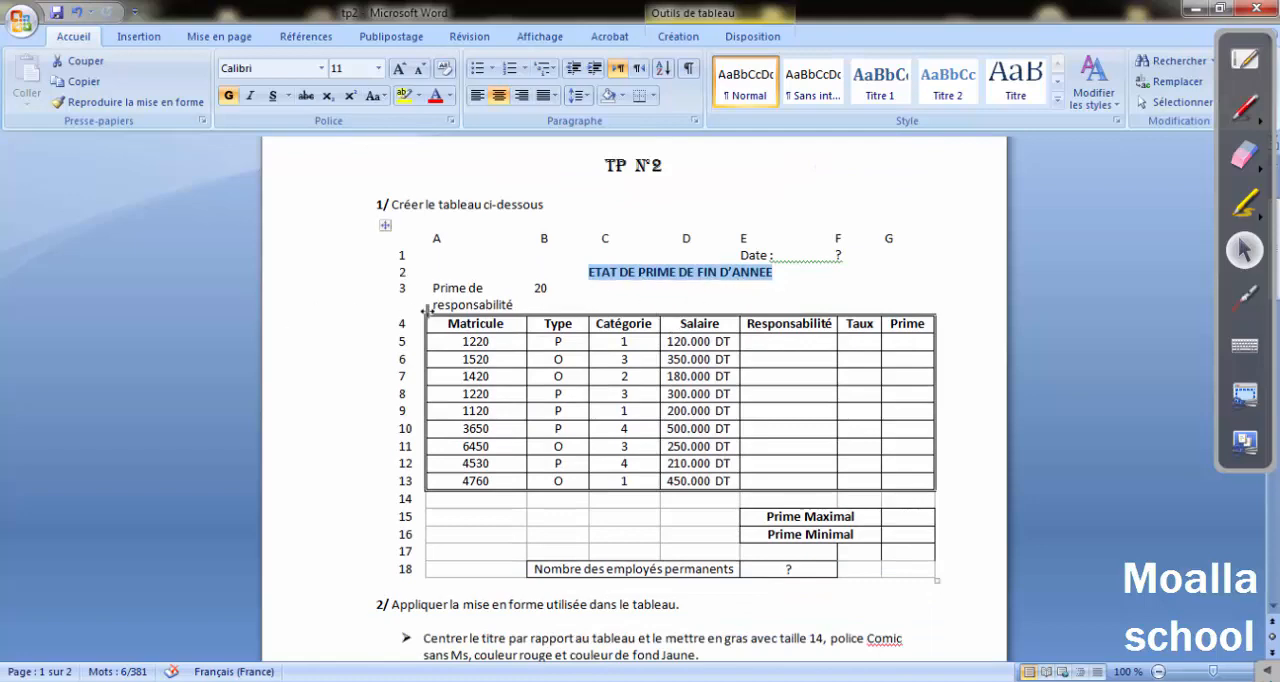
drag(451, 304, 544, 292)
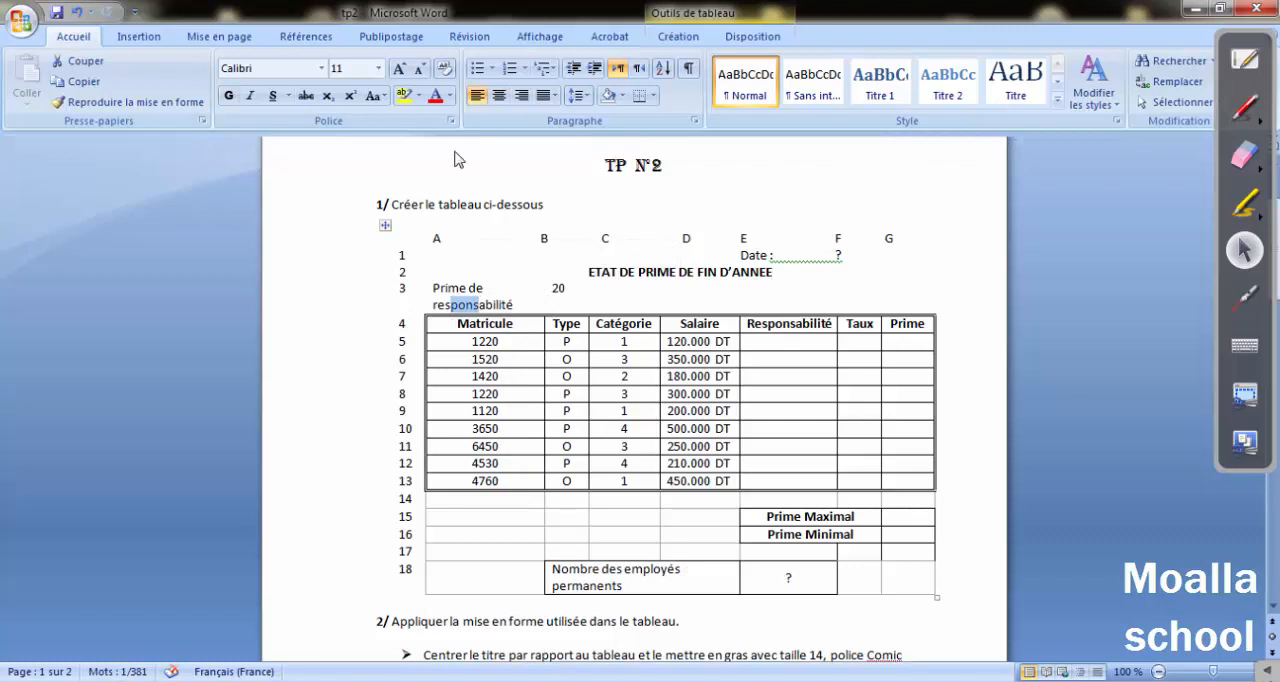
key(ctrl+z)
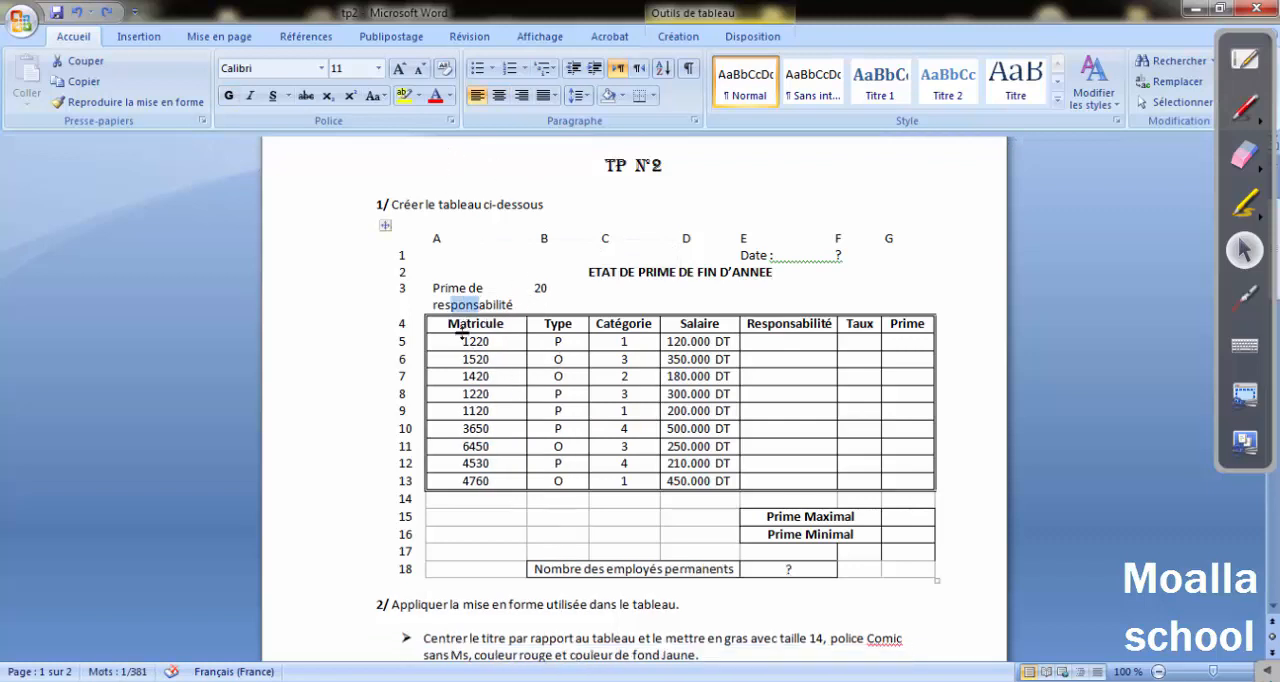
drag(455, 323, 497, 323)
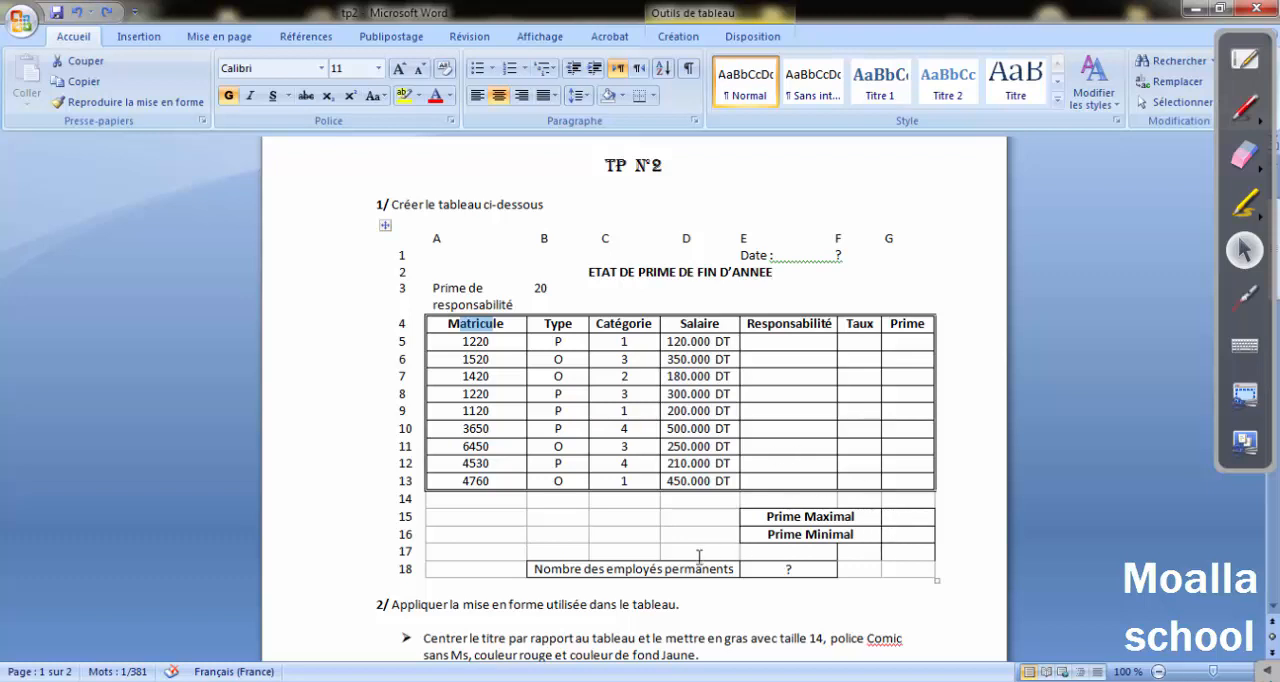
drag(567, 568, 718, 575)
click(761, 571)
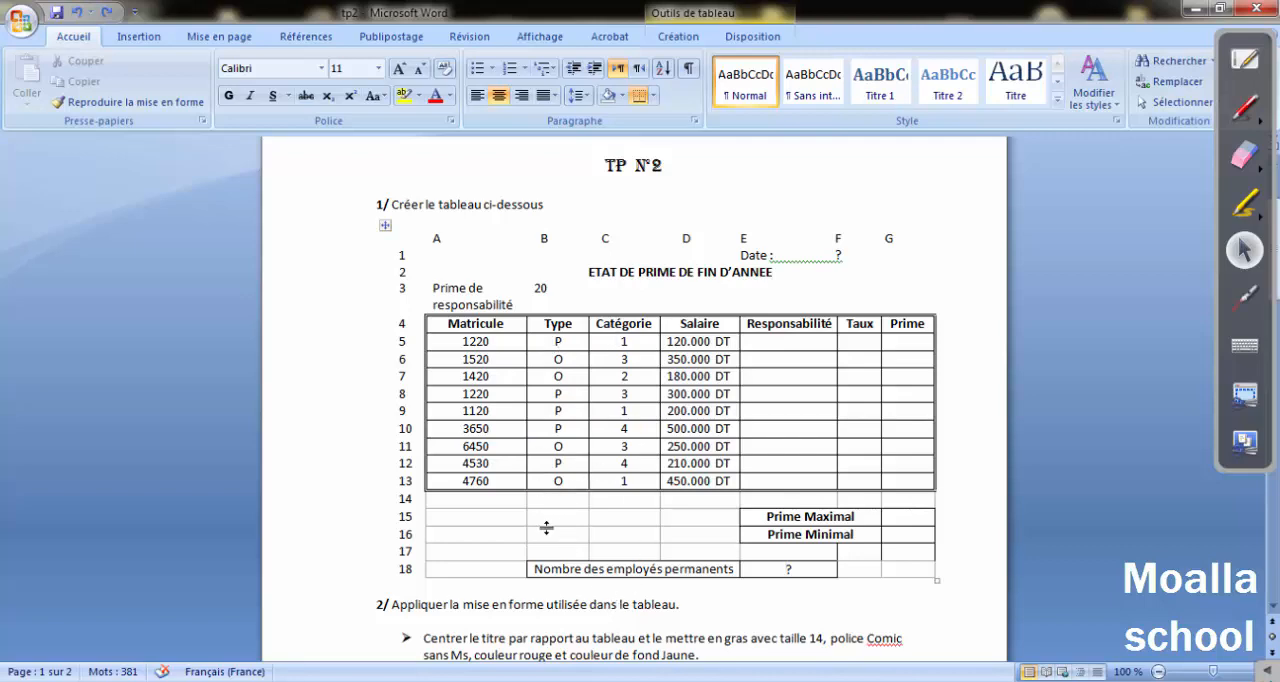
scroll(546, 527, down, 3)
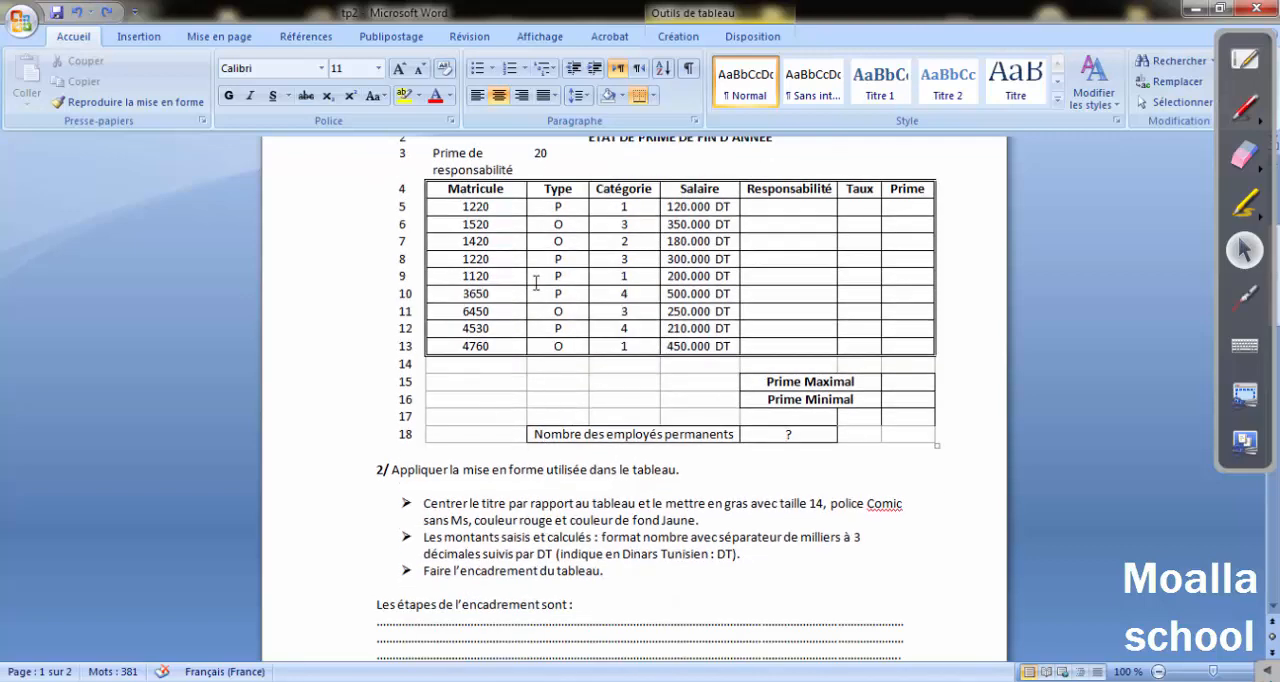
scroll(518, 312, up, 2)
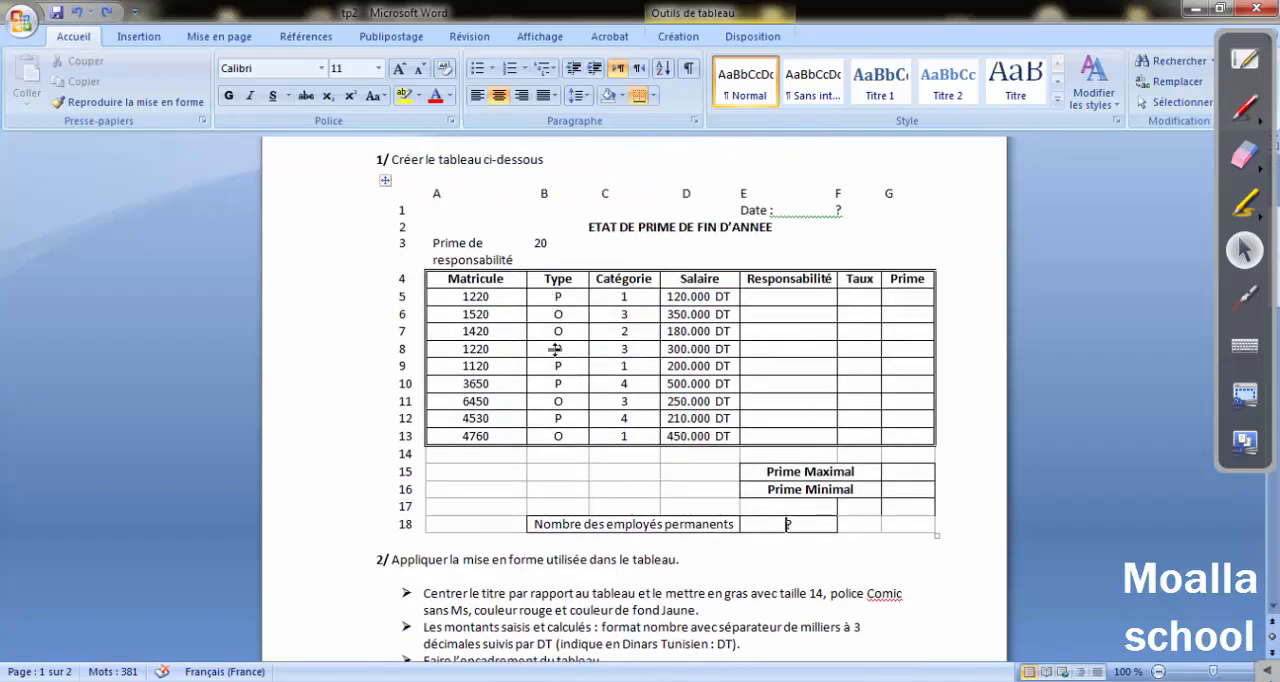
Switch to the blank Excel workbook and enter the label "Date" in cell E1.
click(650, 680)
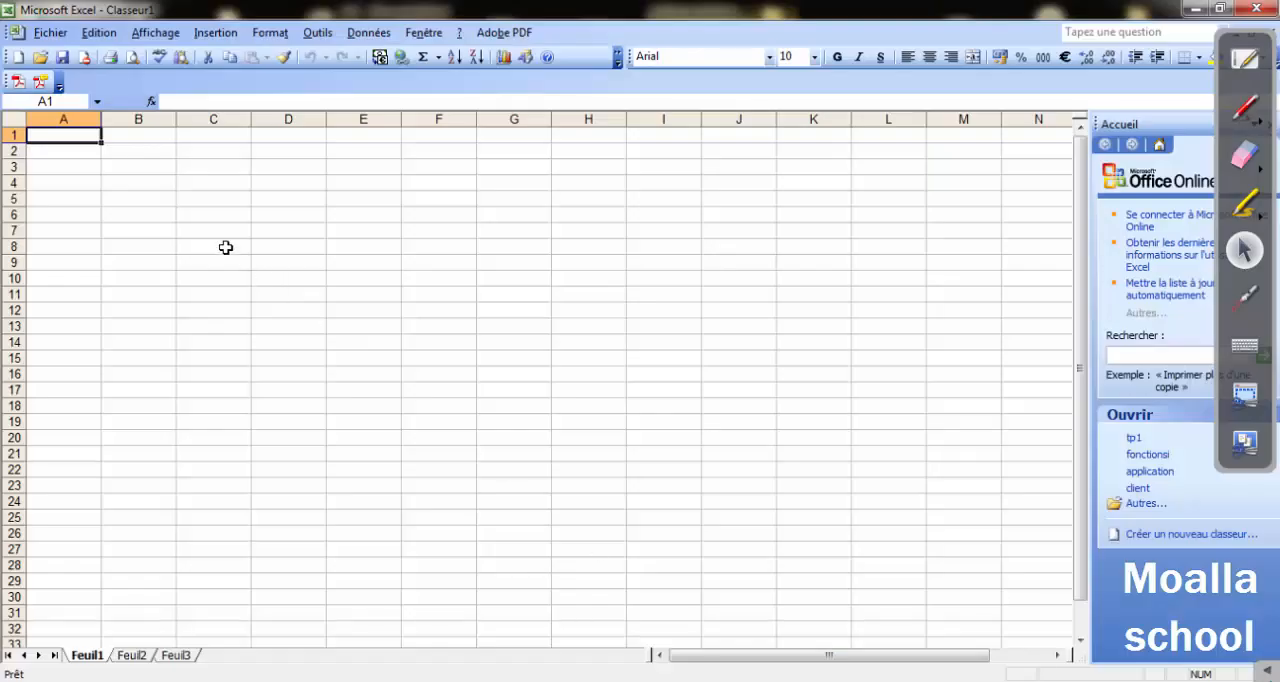
key(Right)
key(Right)
key(Right)
key(Right)
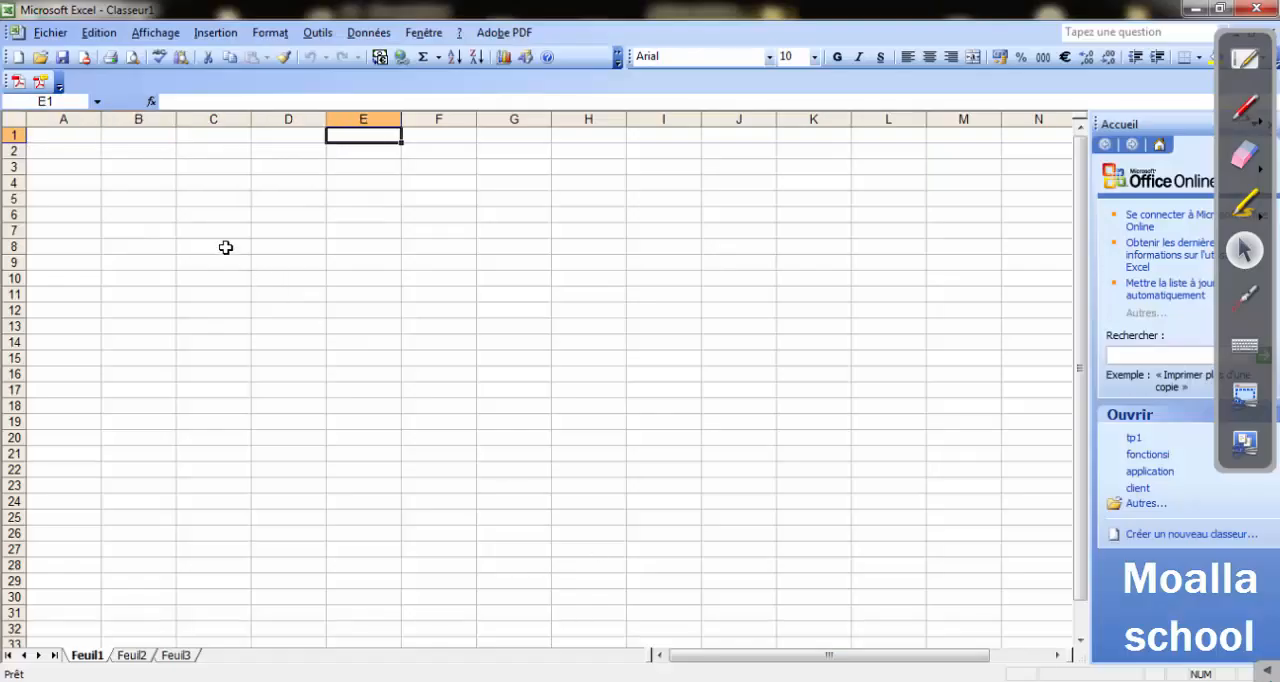
text(Date)
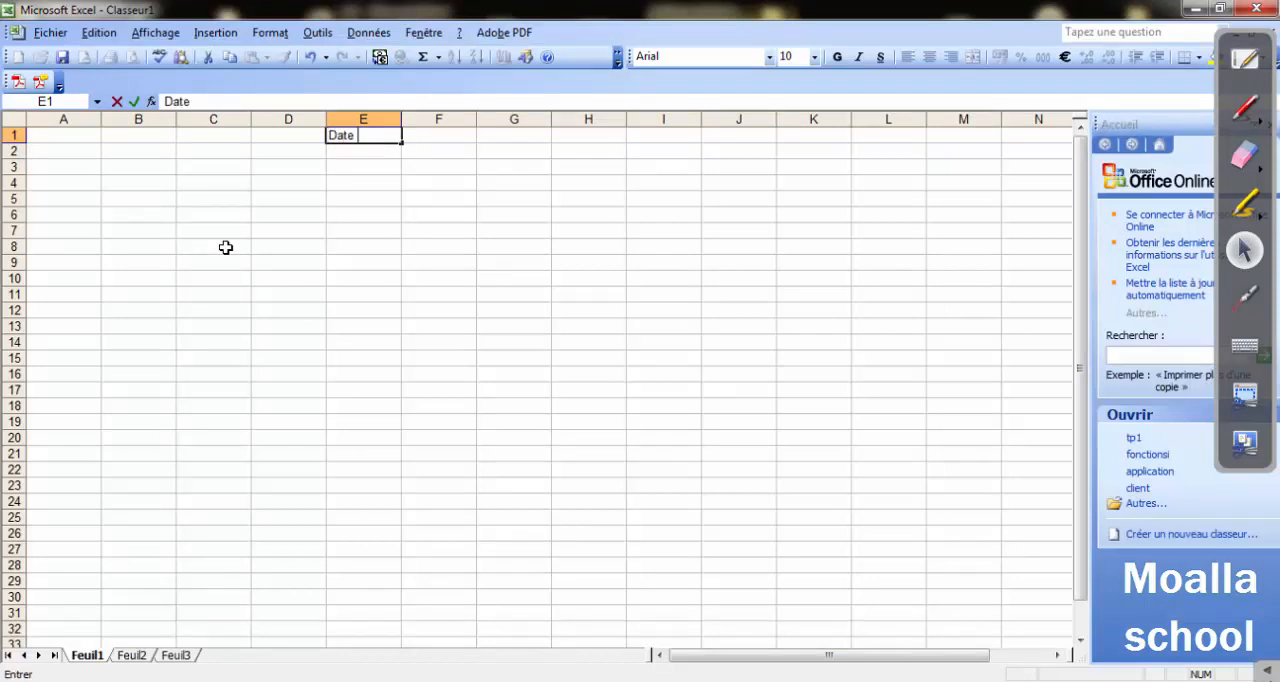
key(Return)
Enter the table title "ETAT DE PRIME DE FIN D'ANNEE" in cell C2.
key(Left)
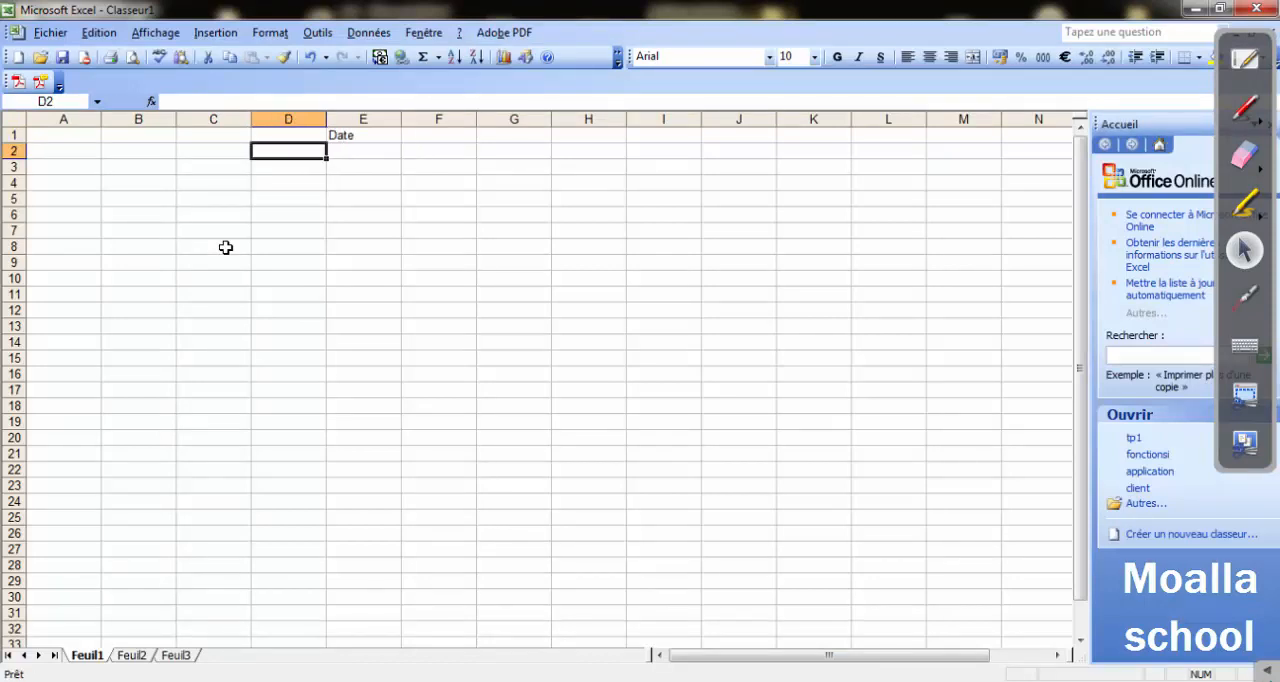
key(Left)
text(ET)
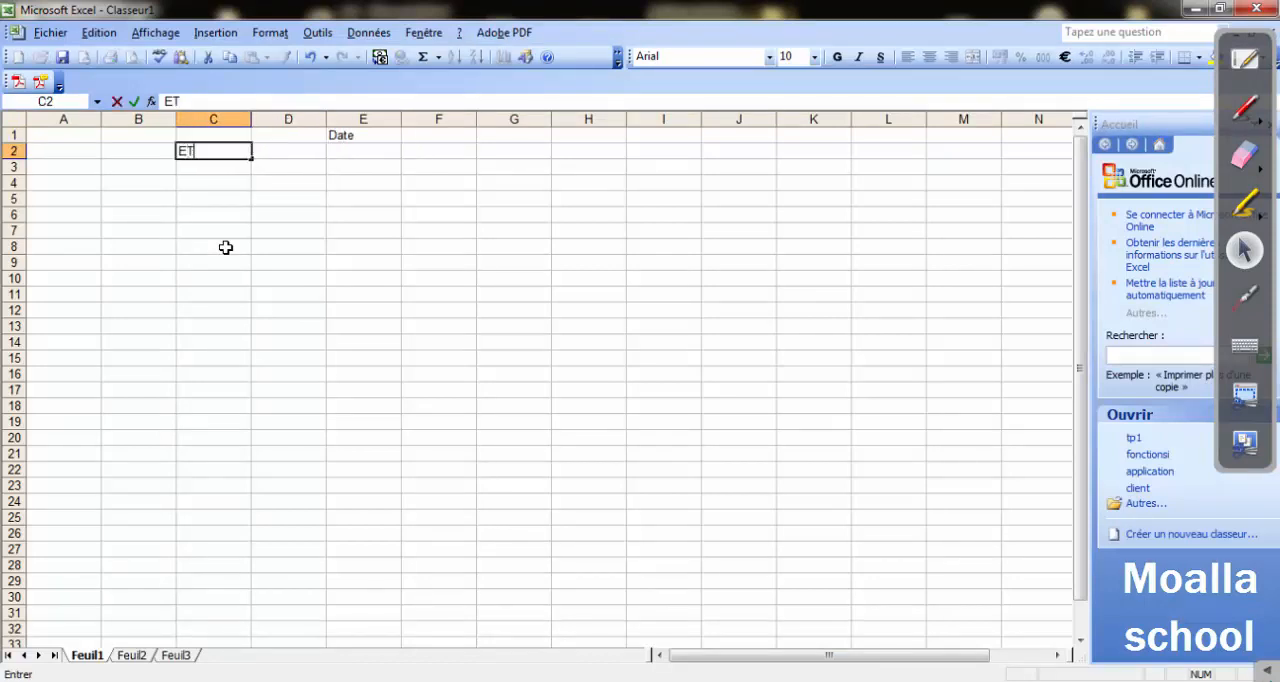
text(AT DE PRO)
key(BackSpace)
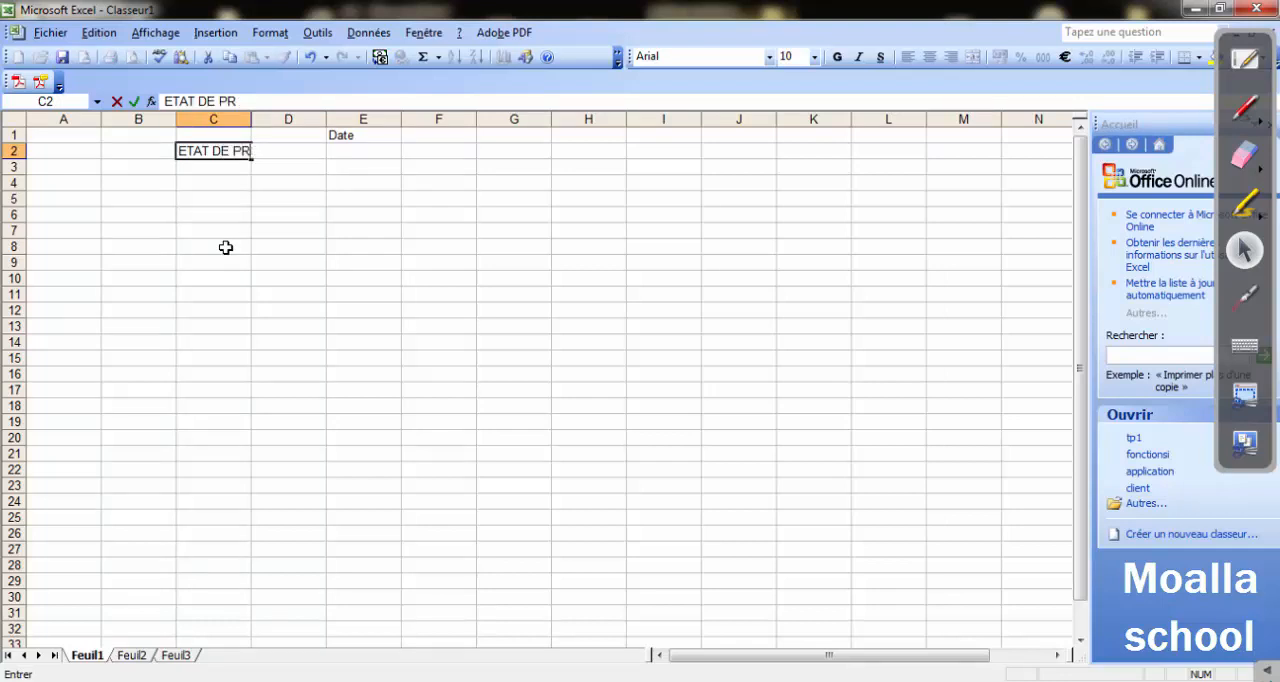
text(IME DE FIN D)
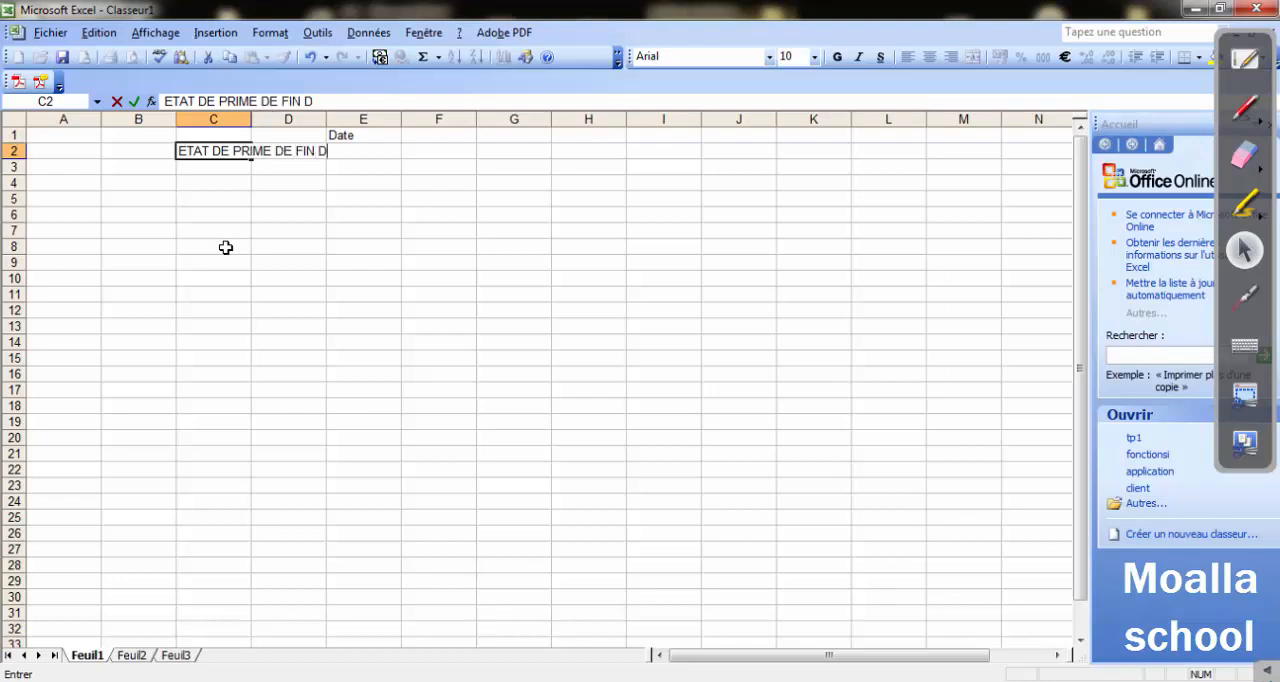
text('ANNEE)
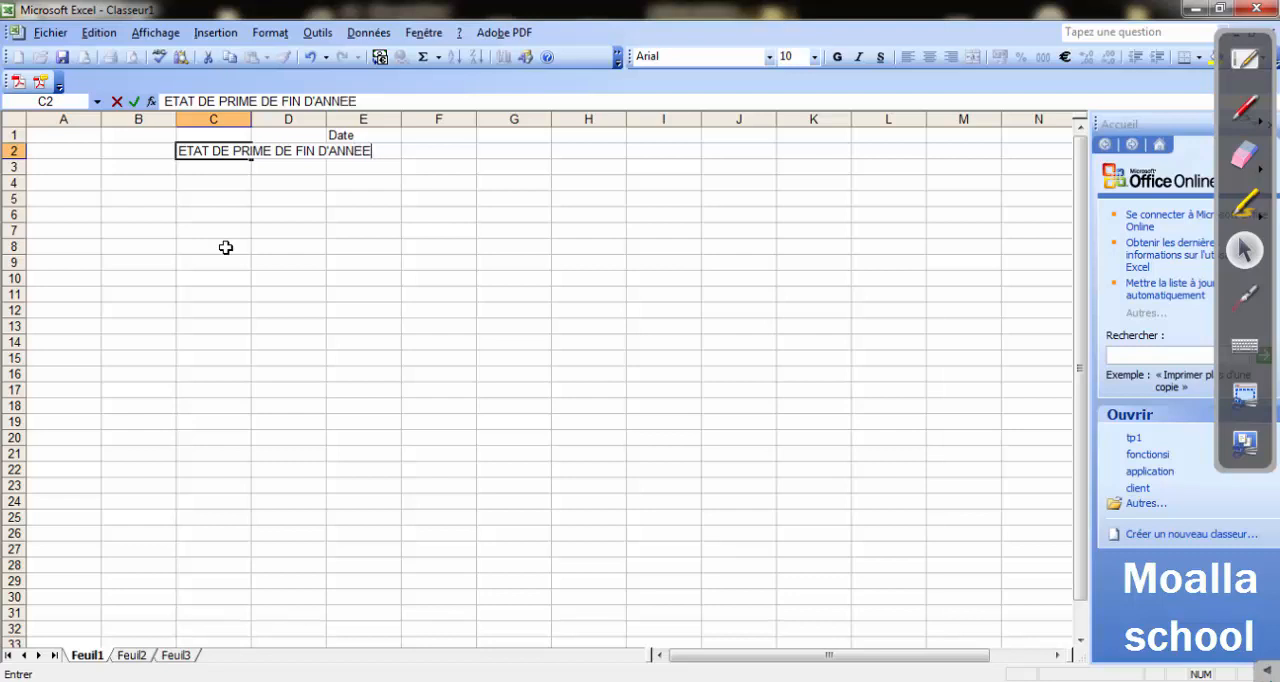
key(Return)
Enter the label "Prime de responsabilité" in cell A3.
key(Left)
key(Left)
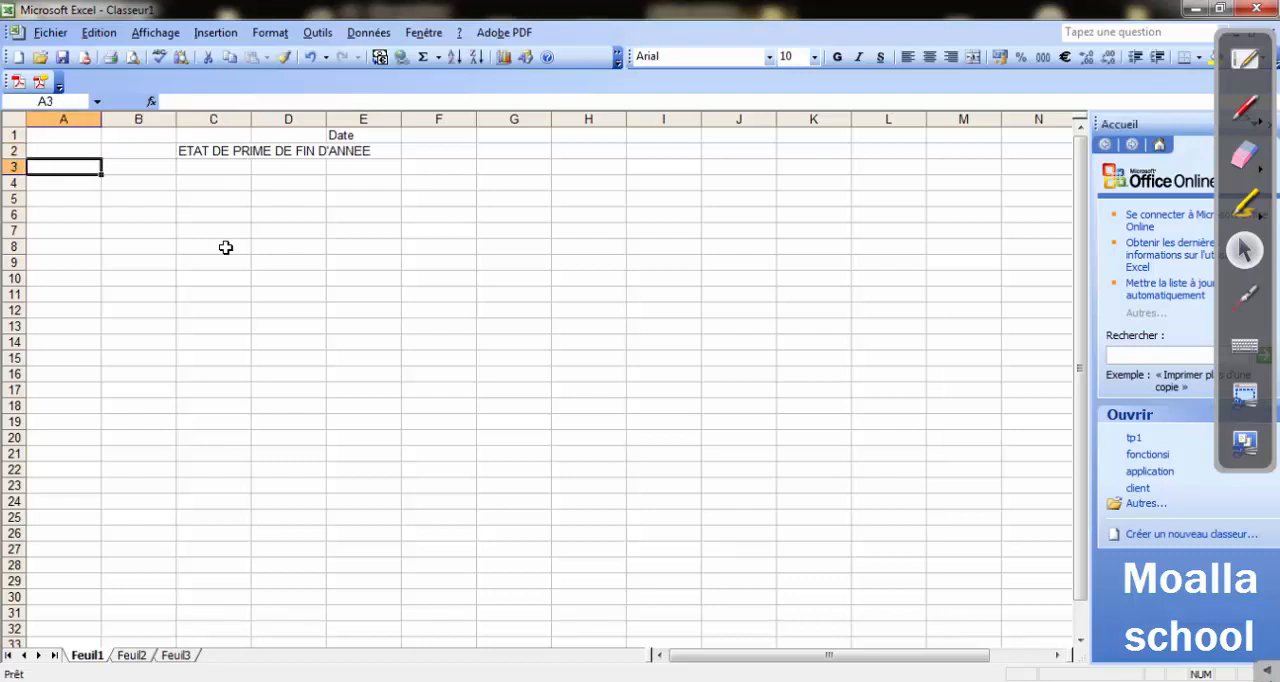
text(PR)
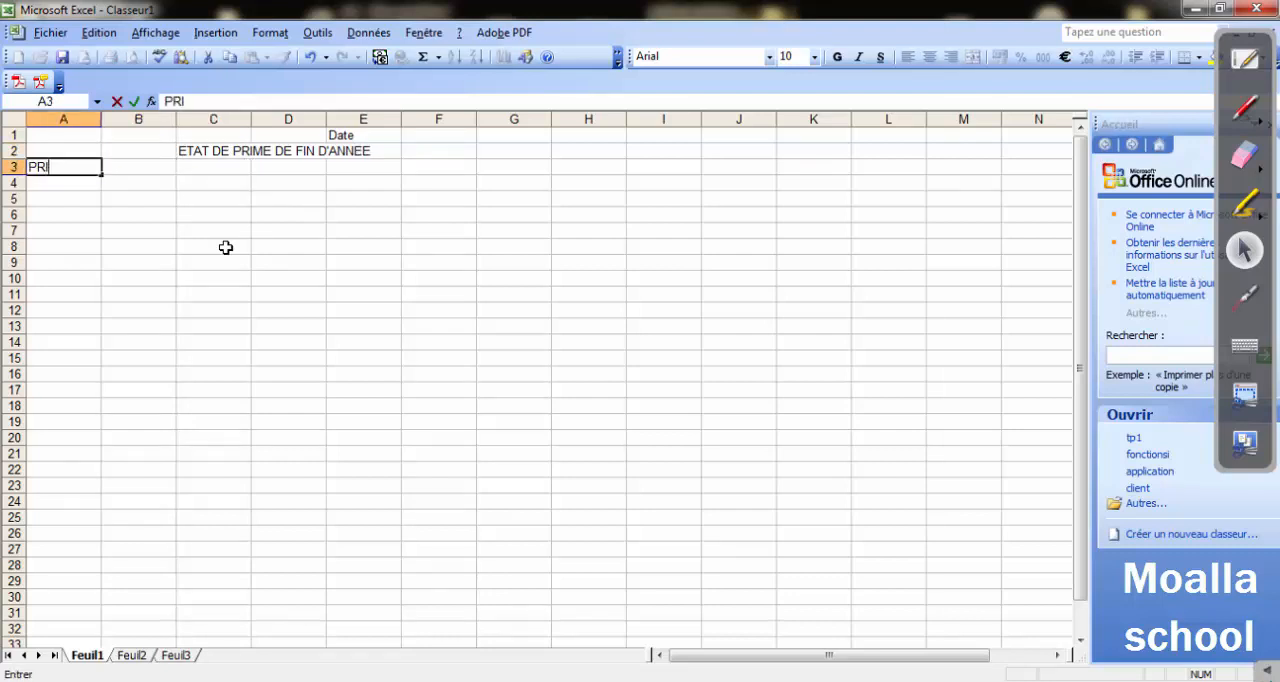
key(BackSpace)
text(rime de respon)
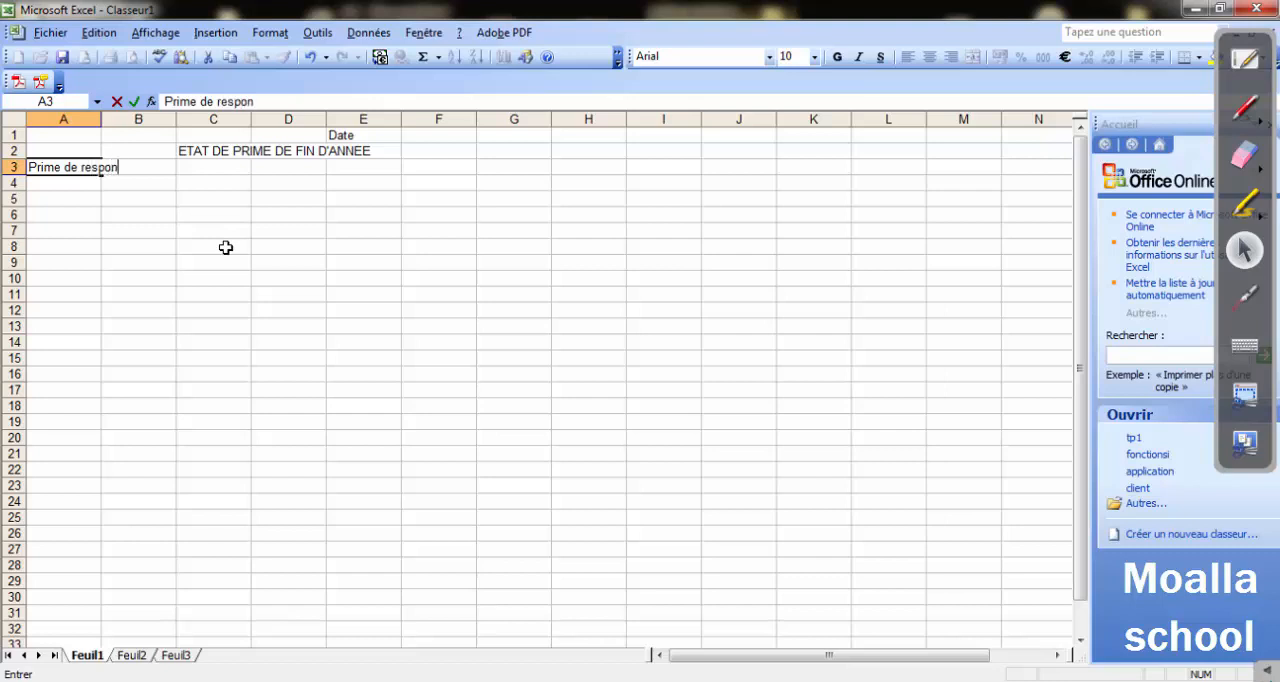
text(sabilité)
key(Tab)
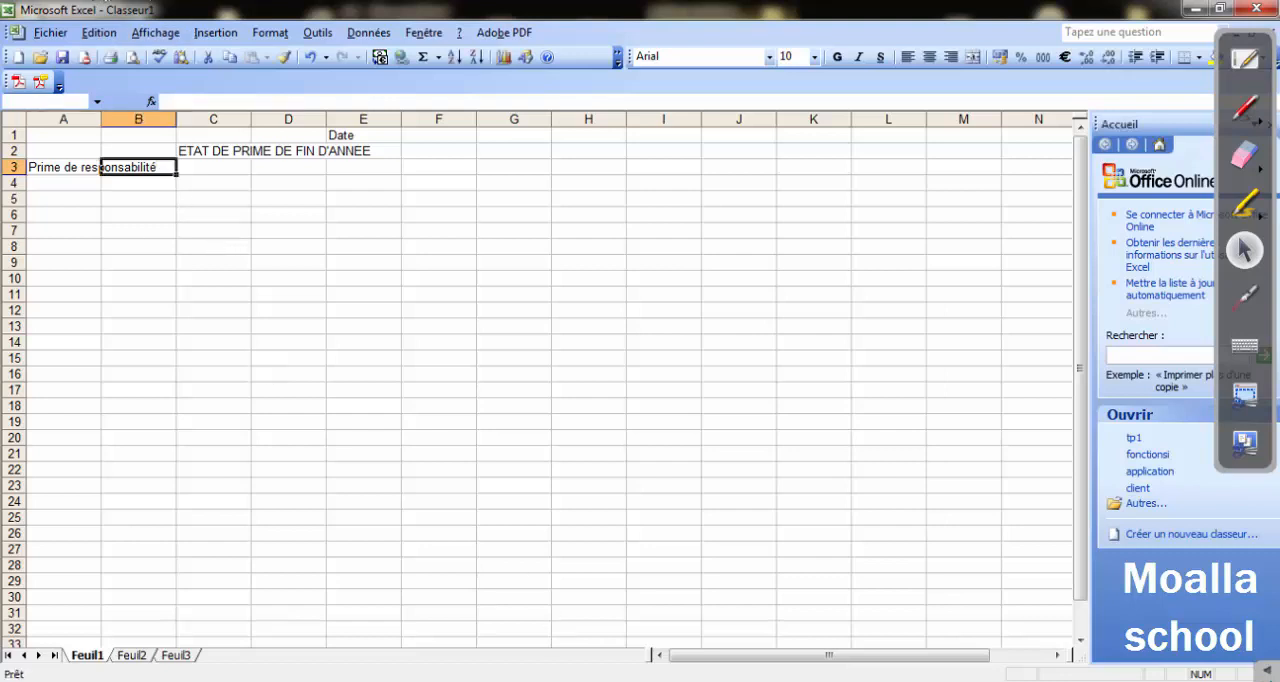
After checking the label's layout in the Word model, wrap the text in cell A3 and widen column A to fit "responsabilité" on one line.
key(alt+Tab)
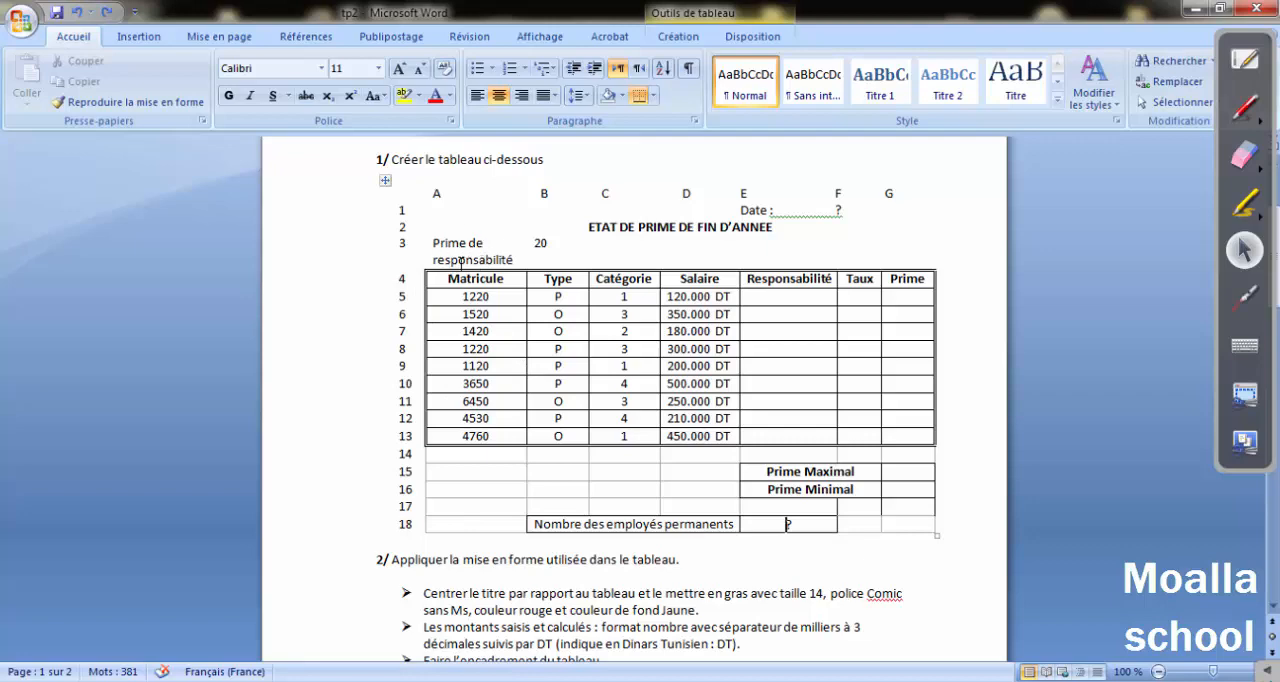
key(alt+Tab)
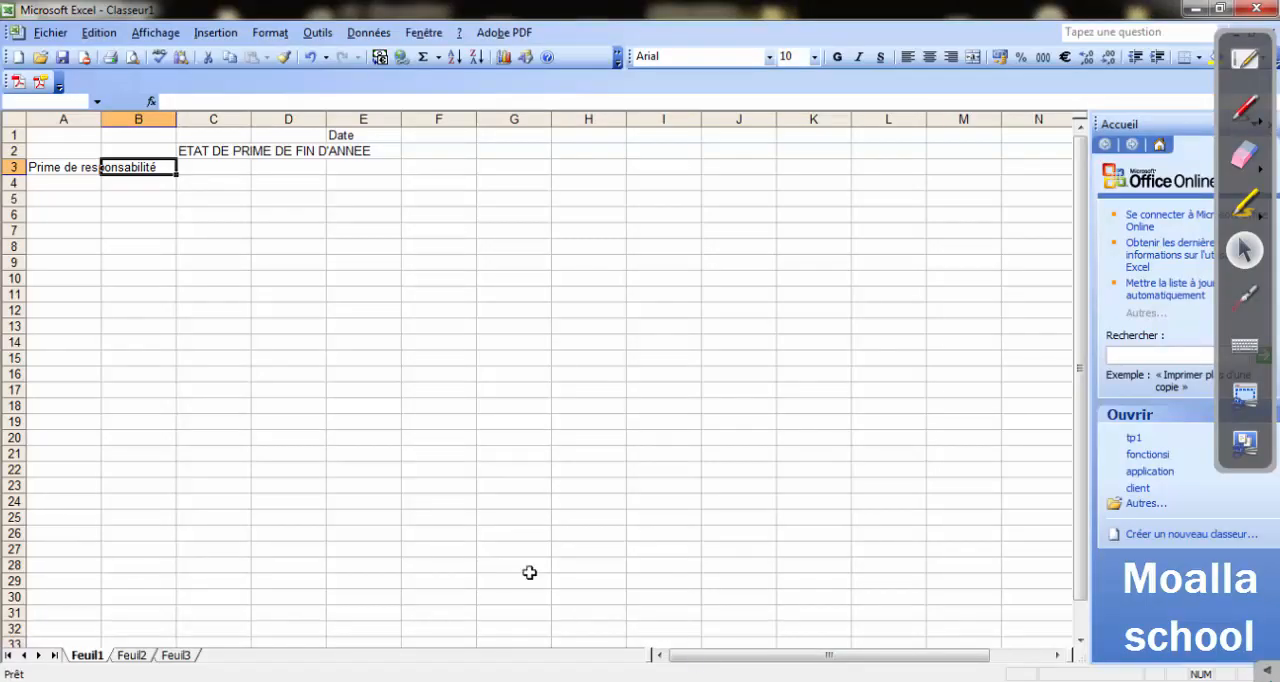
click(66, 168)
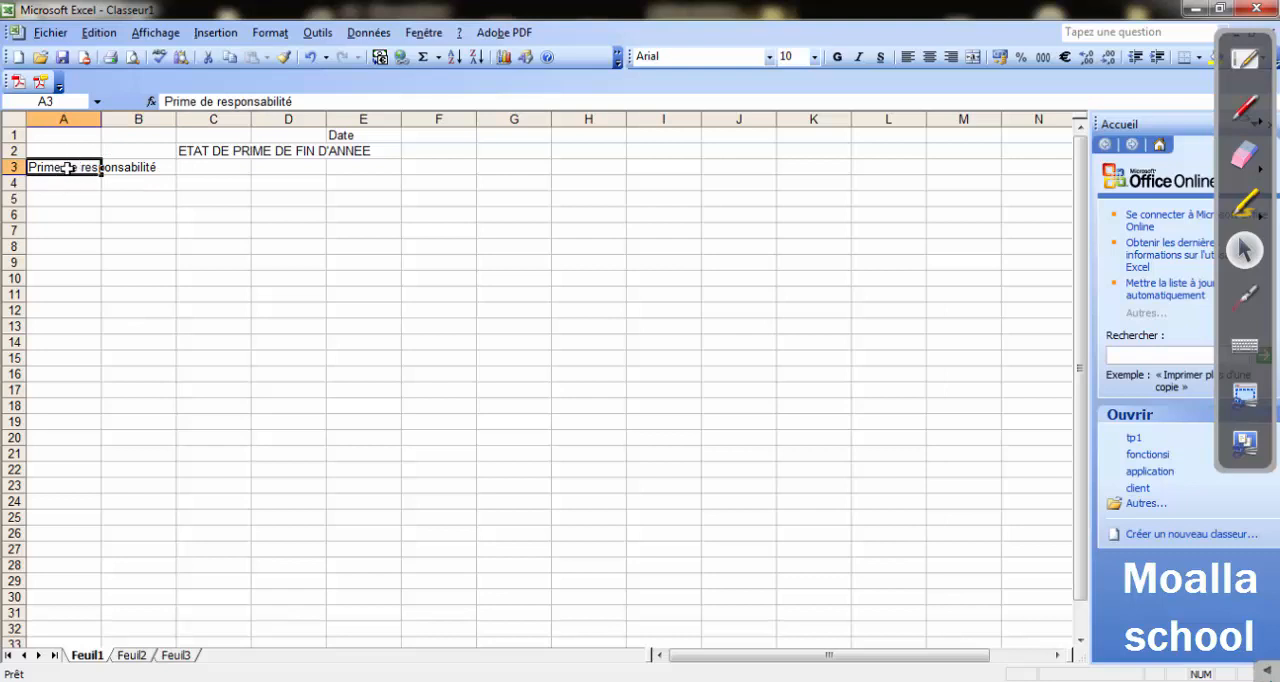
click(266, 36)
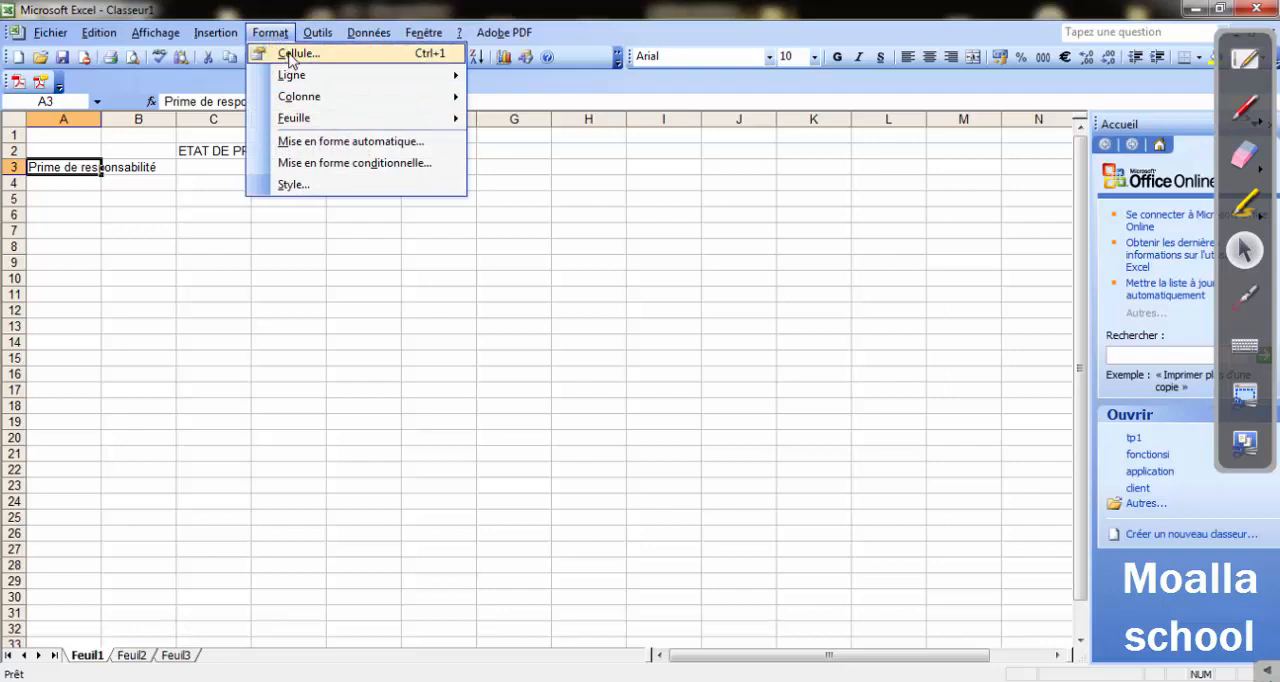
click(292, 57)
click(519, 130)
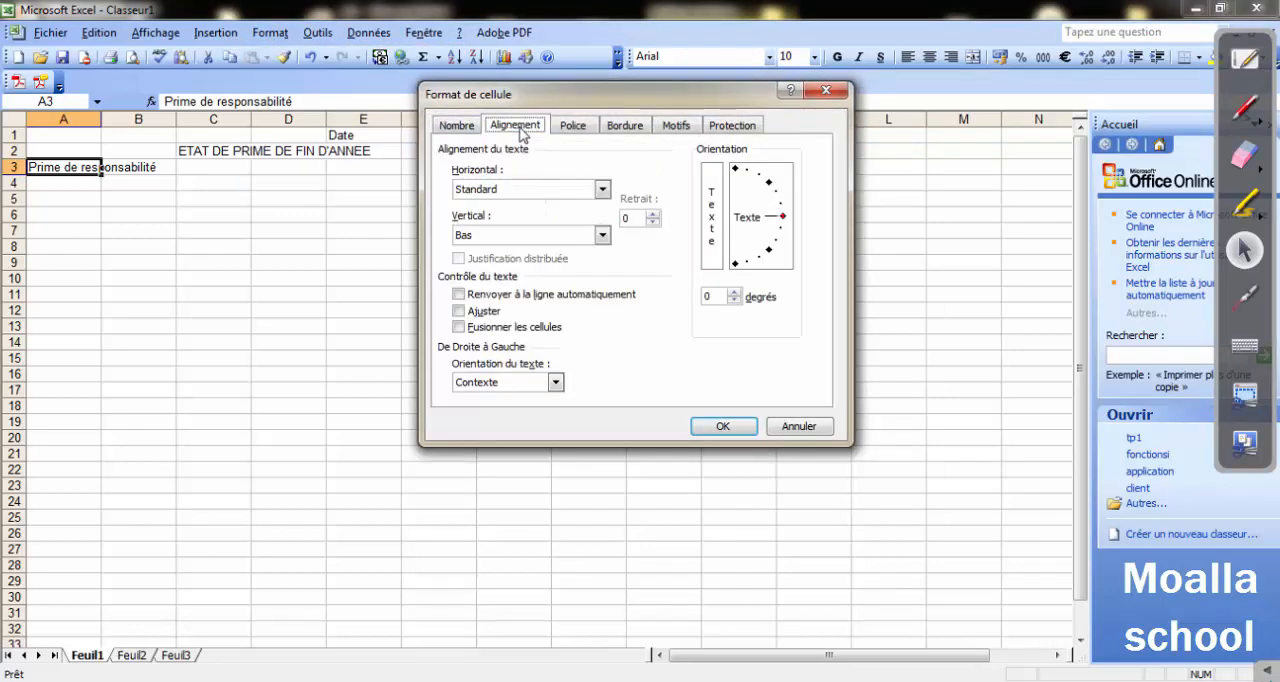
click(459, 294)
click(724, 426)
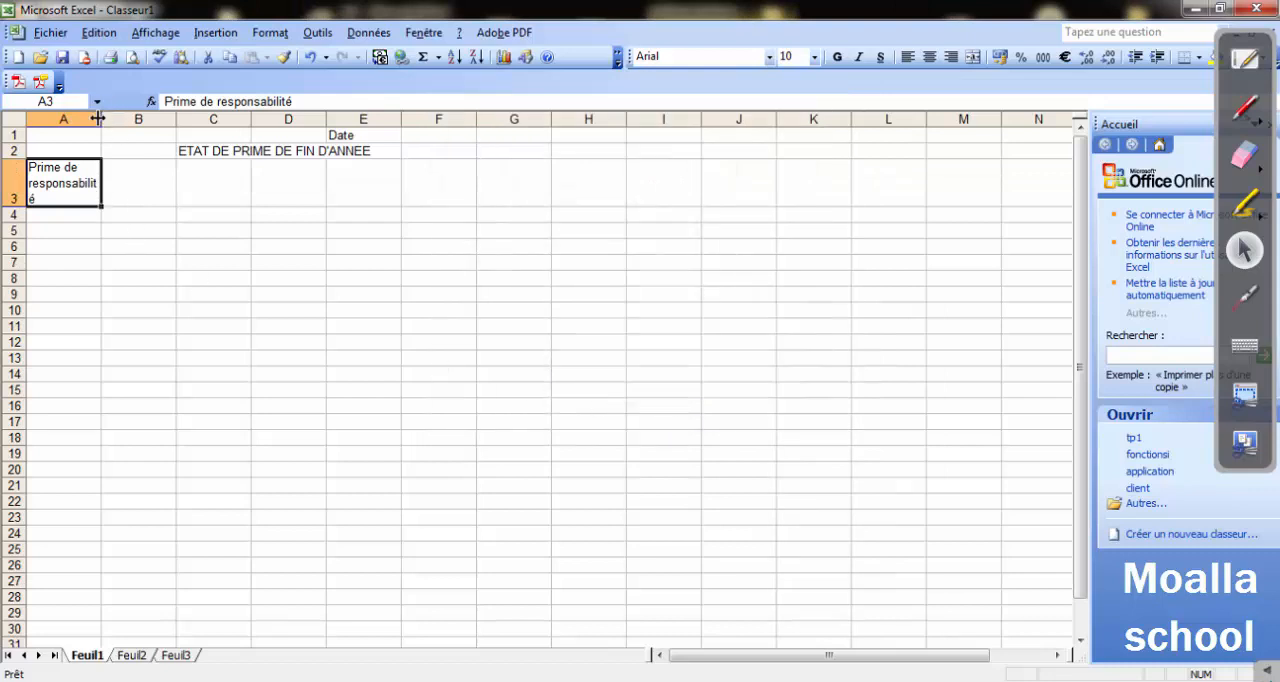
drag(98, 118, 116, 118)
Enter the responsibility bonus value 20 in cell B3.
click(147, 195)
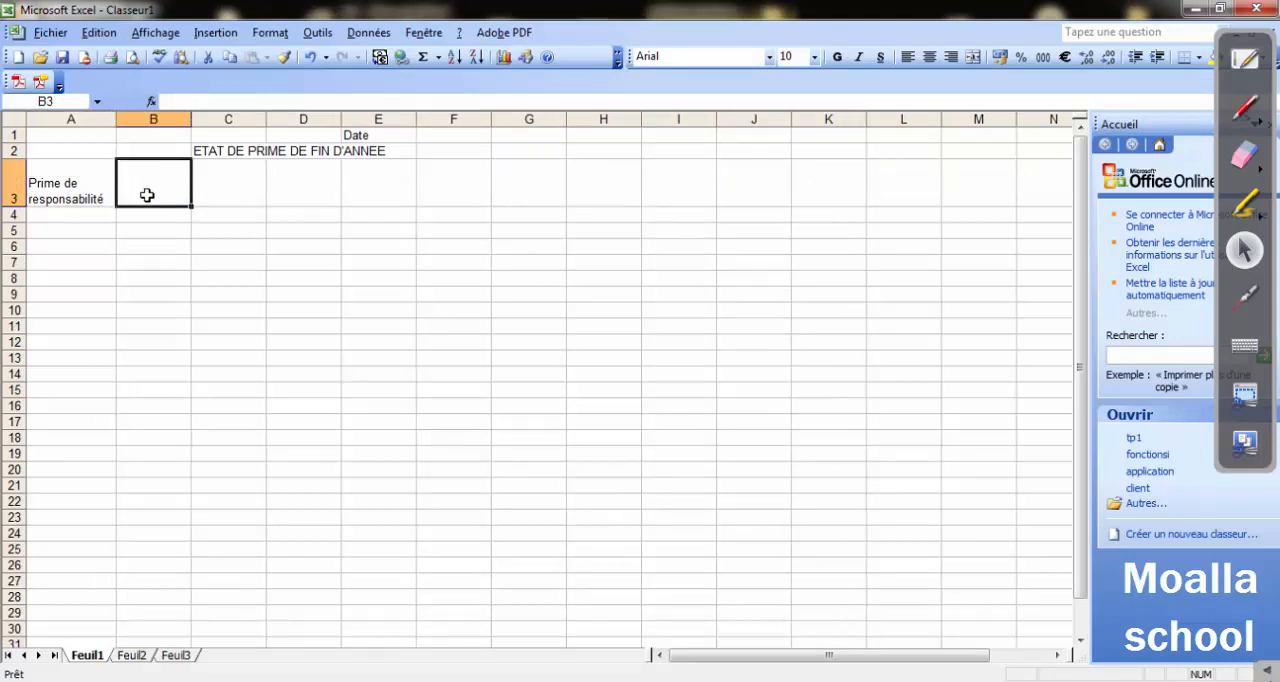
text(20)
key(Return)
Enter the column headers Matricule, Type, Catégorie and Salaire in cells A4 to D4.
click(80, 220)
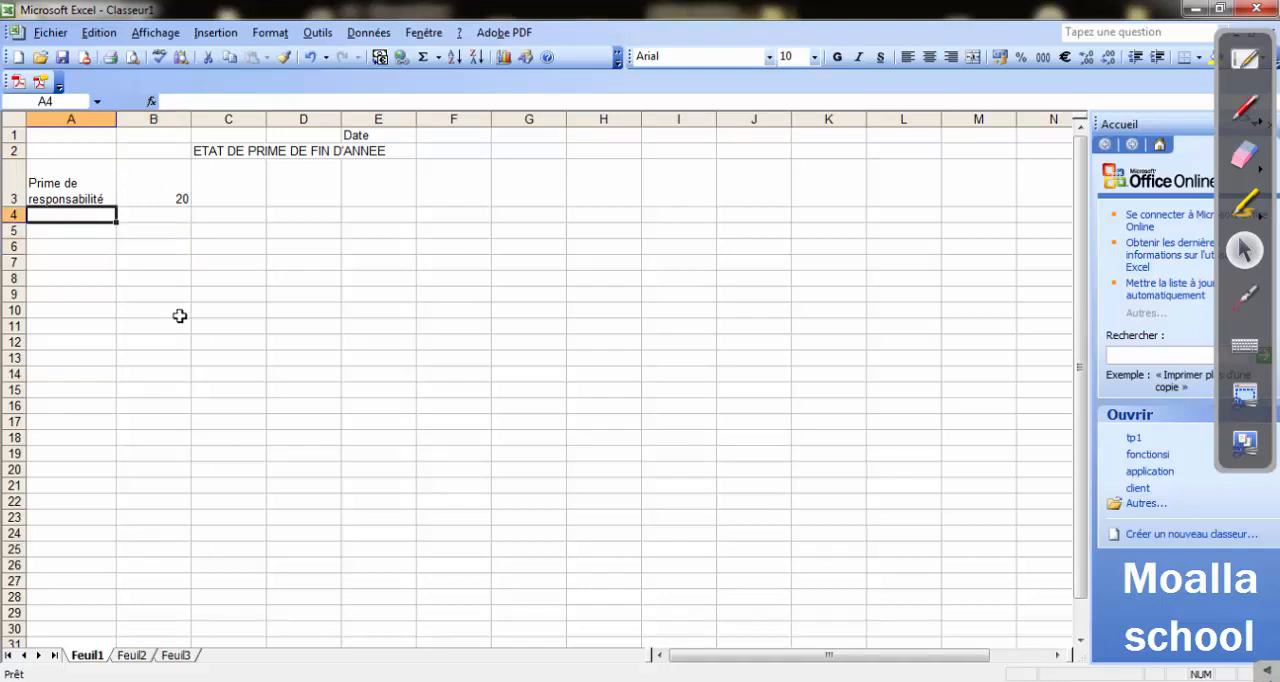
text(Matricu)
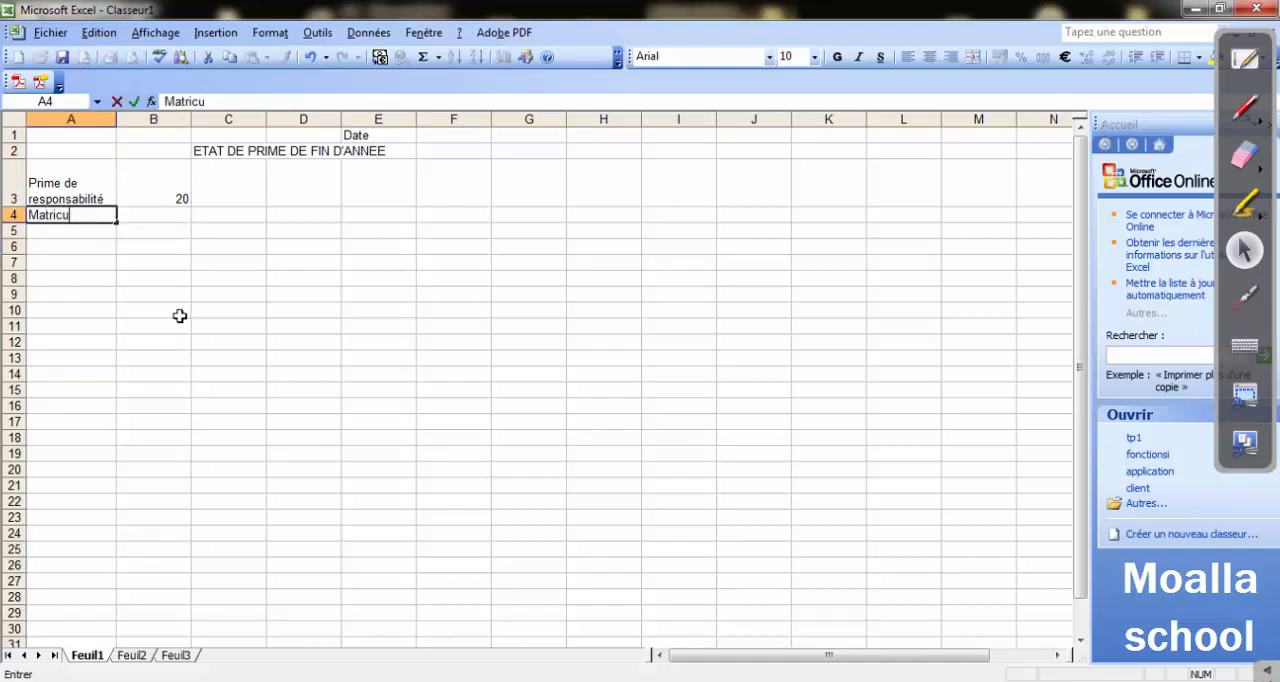
text(le)
key(Tab)
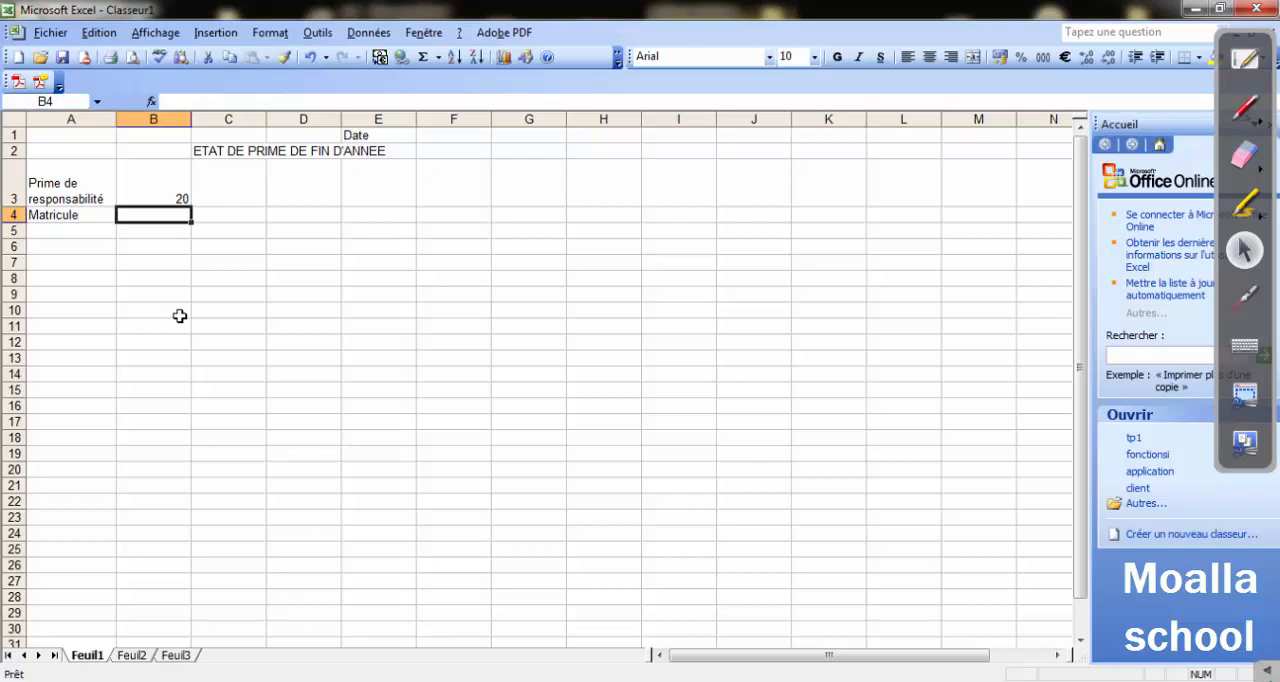
text(Type)
key(Tab)
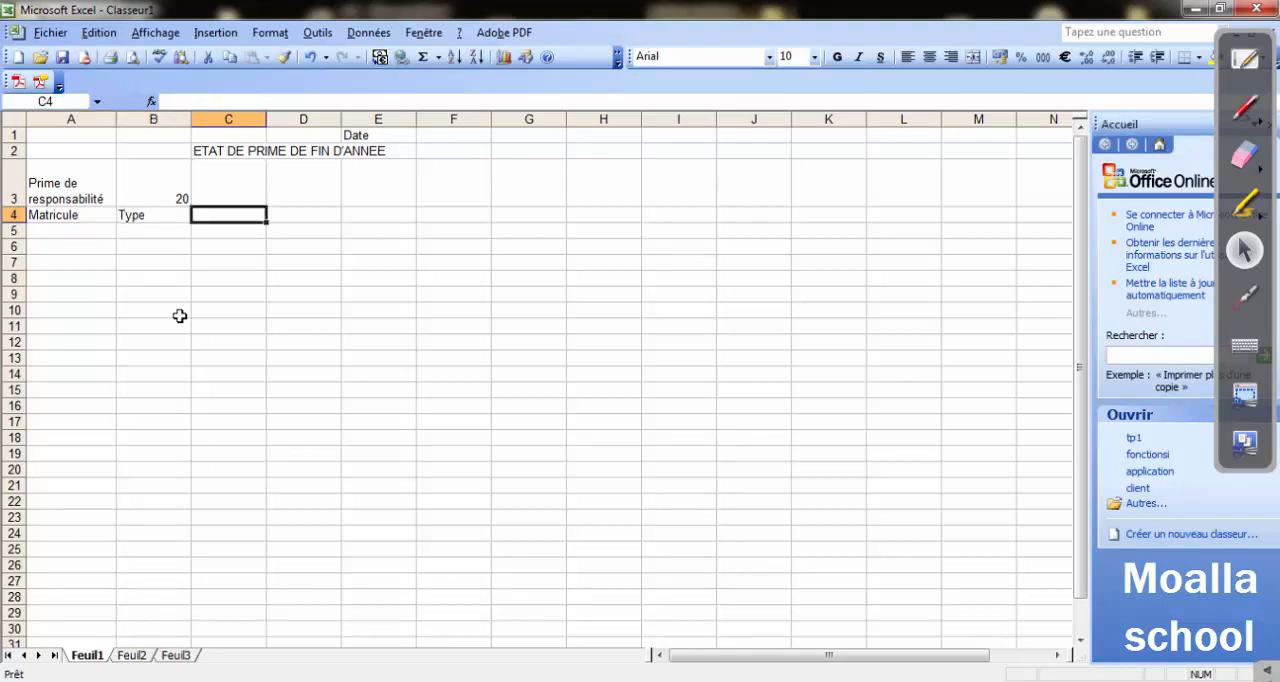
text(Caté)
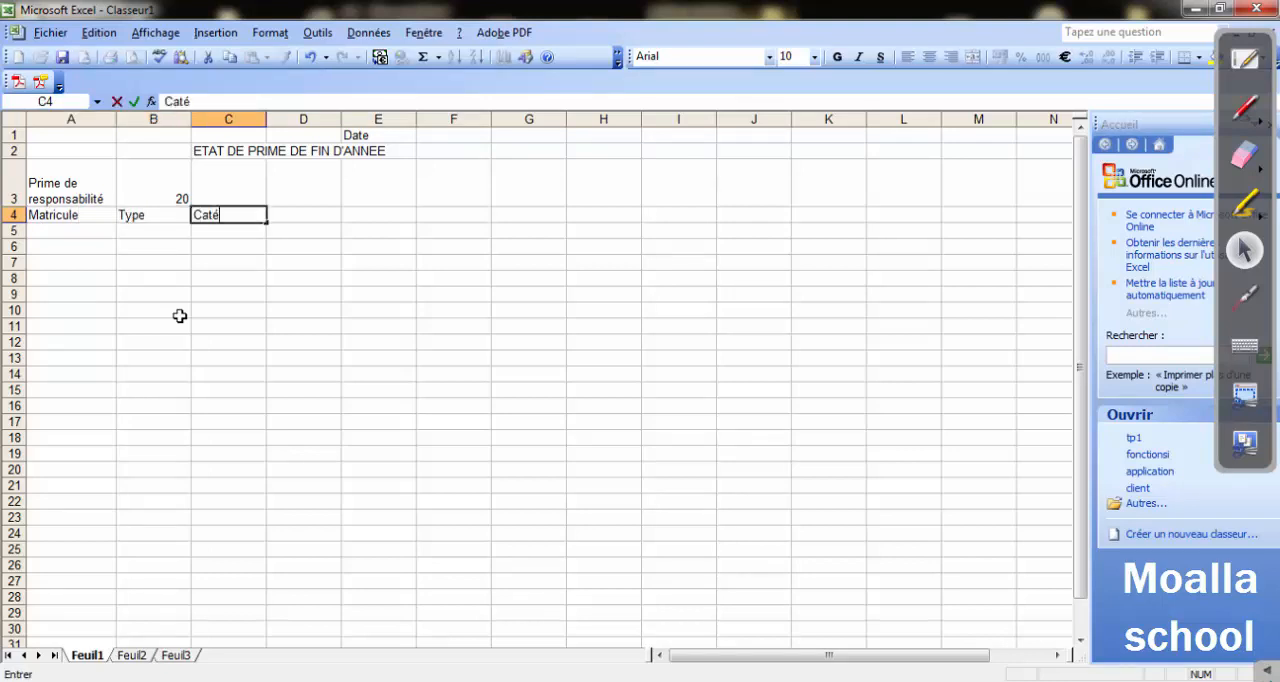
text(gorie)
key(Tab)
text(Sala)
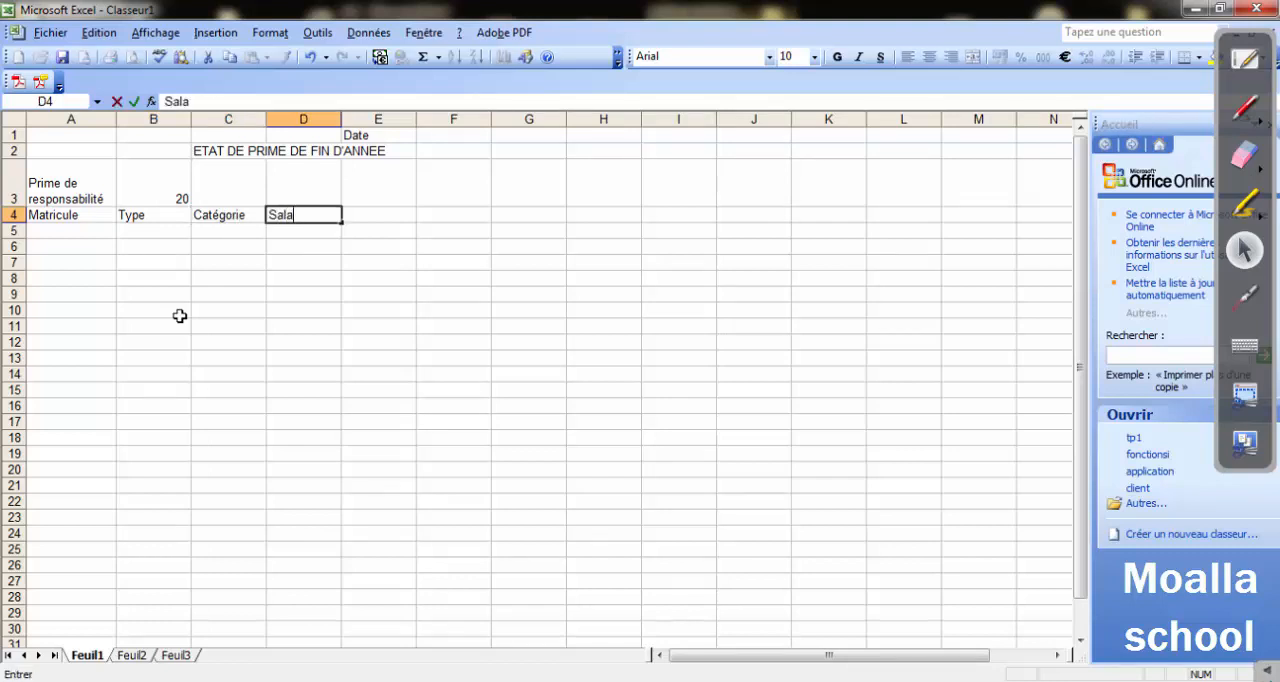
text(ire)
key(Tab)
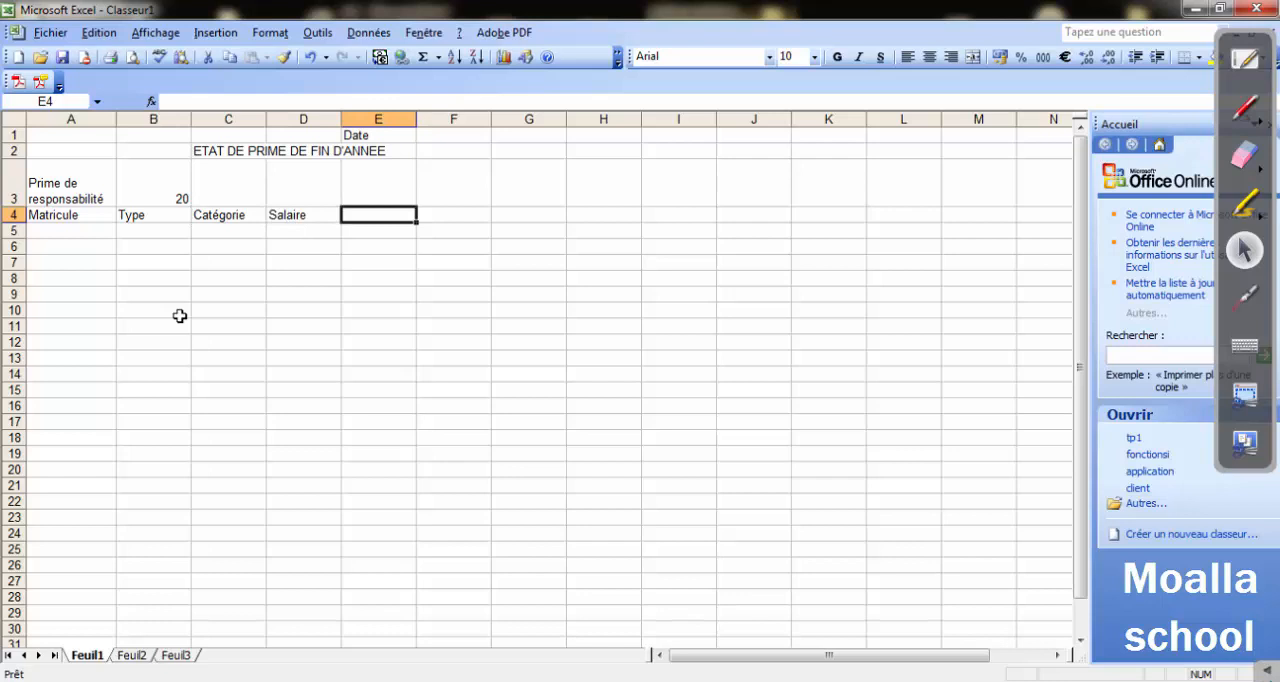
Enter the headers Responsabilité, Taux and Prime in cells E4 to G4 and widen column E to fit its header.
text(Res)
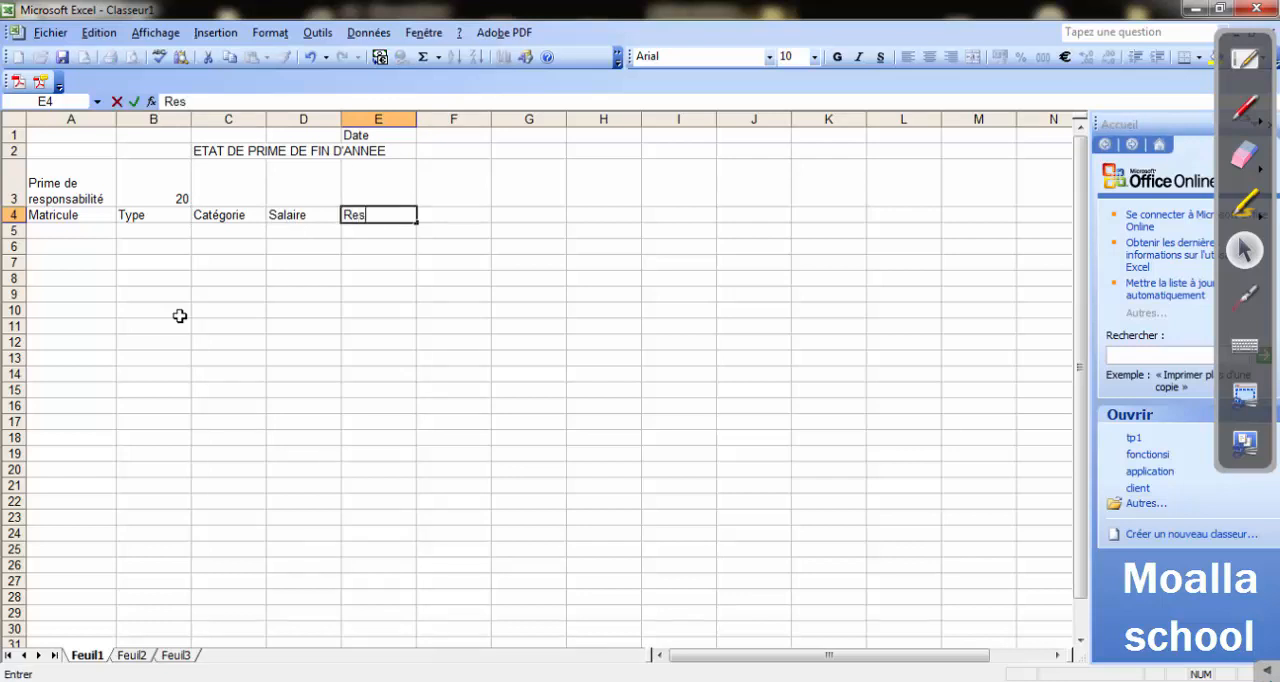
text(ponsabilité)
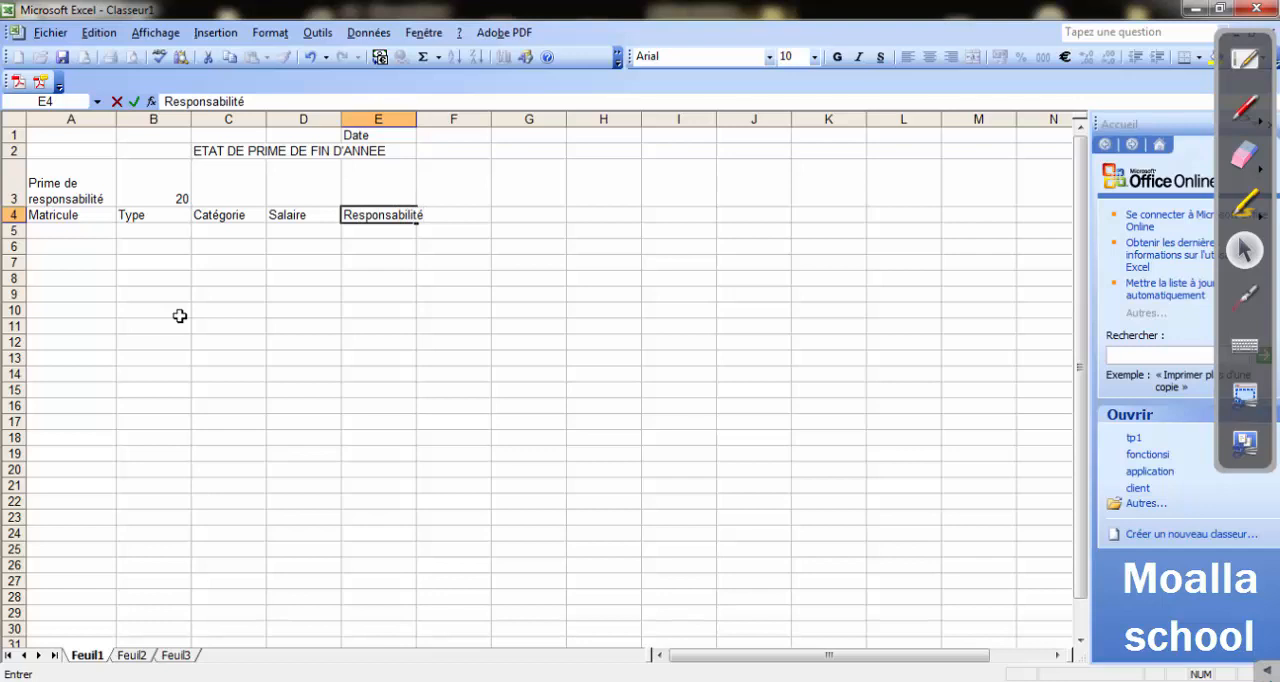
key(Tab)
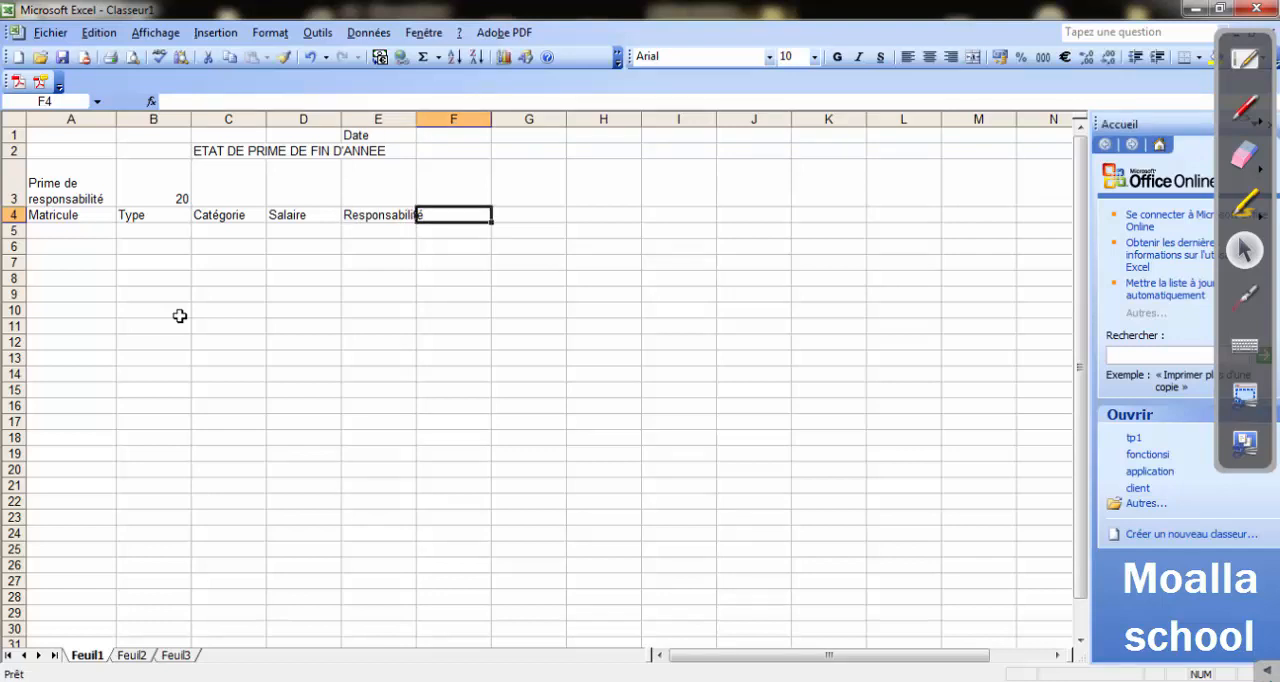
text(Taux)
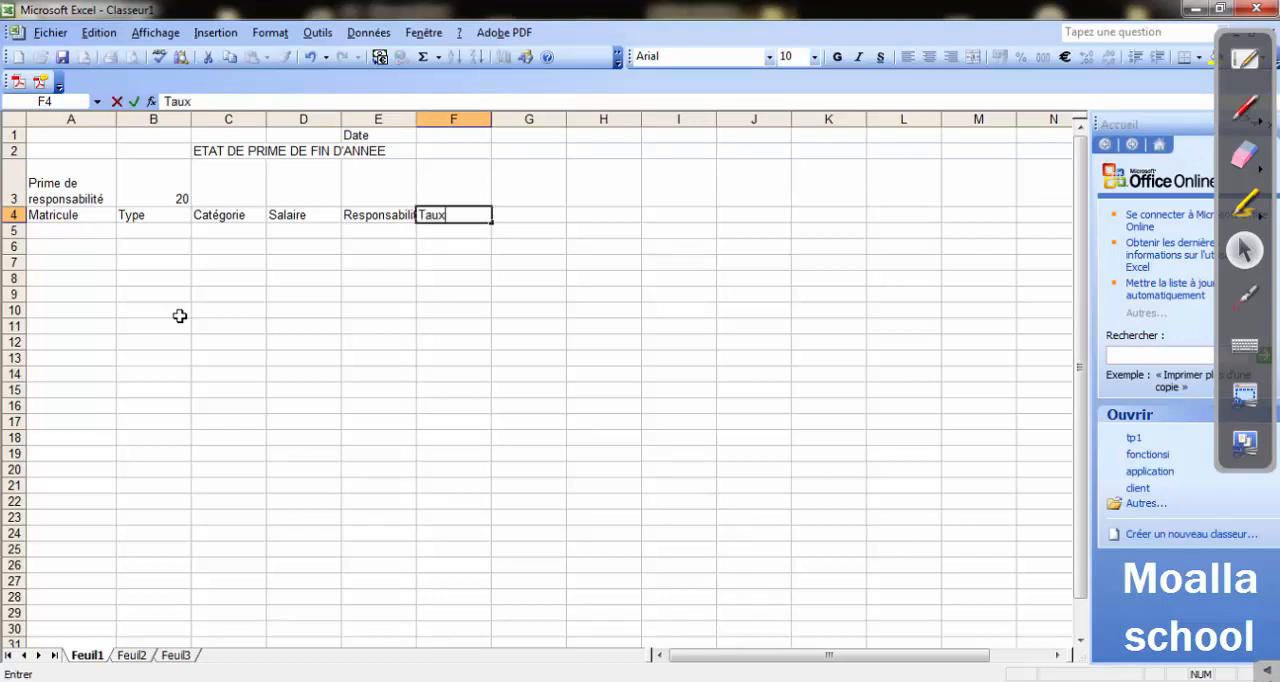
key(Tab)
text(Prime)
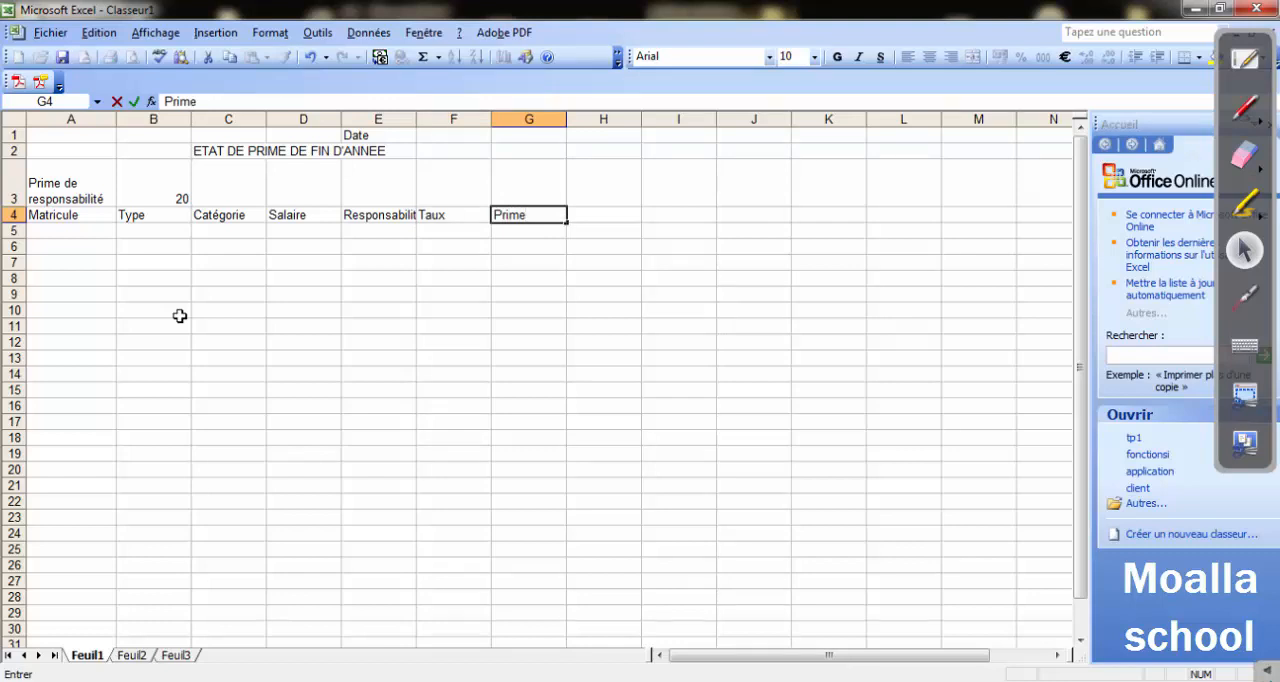
click(364, 355)
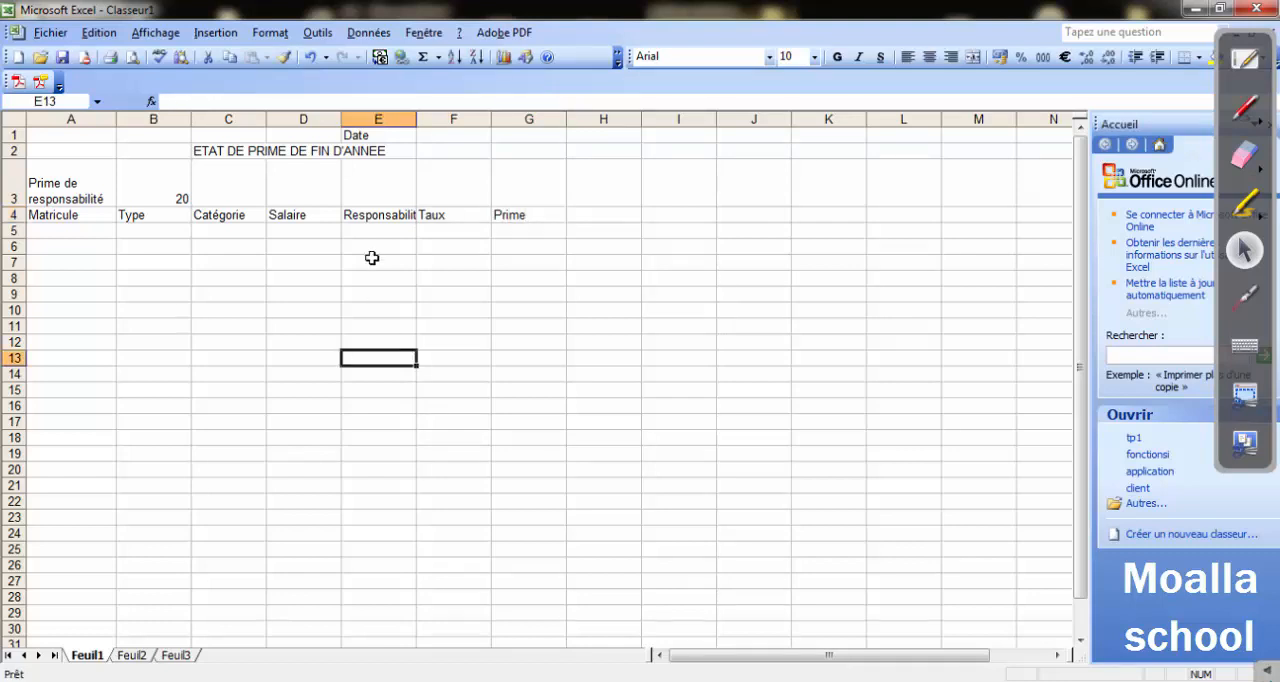
drag(416, 118, 426, 118)
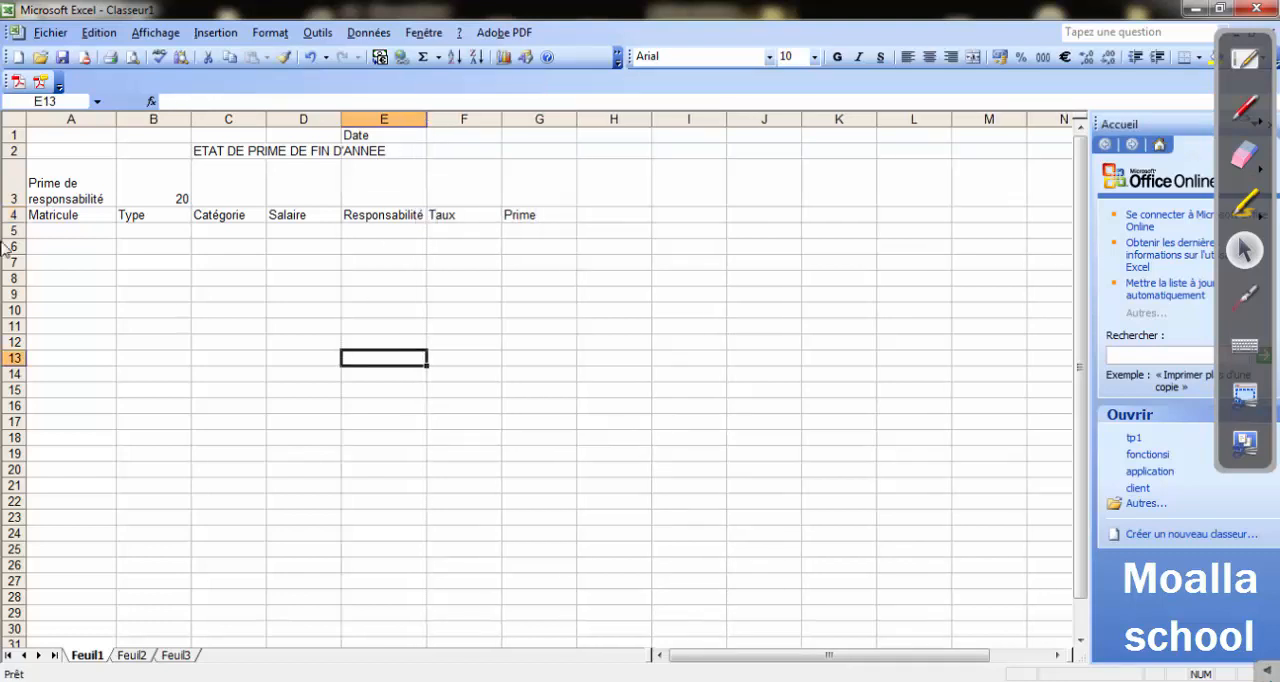
Fill in row 5 with the first employee's Matricule number, Type P, Catégorie 1 and Salaire 120.
click(38, 233)
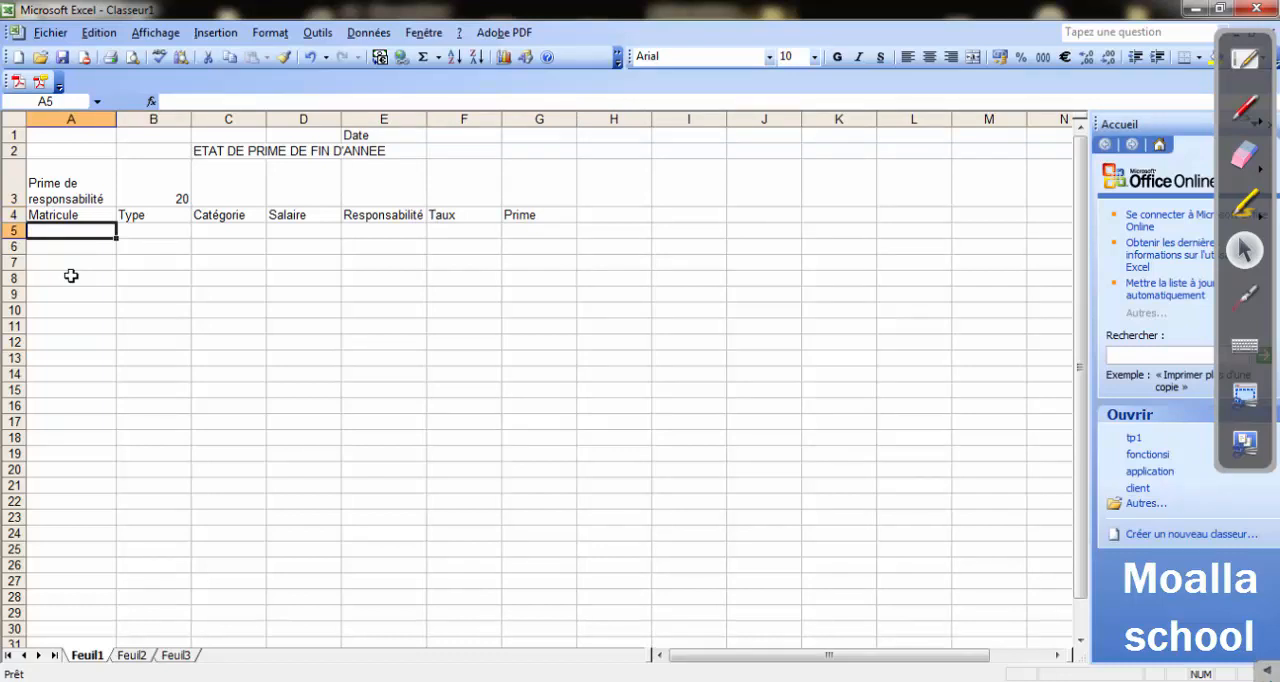
text(1220)
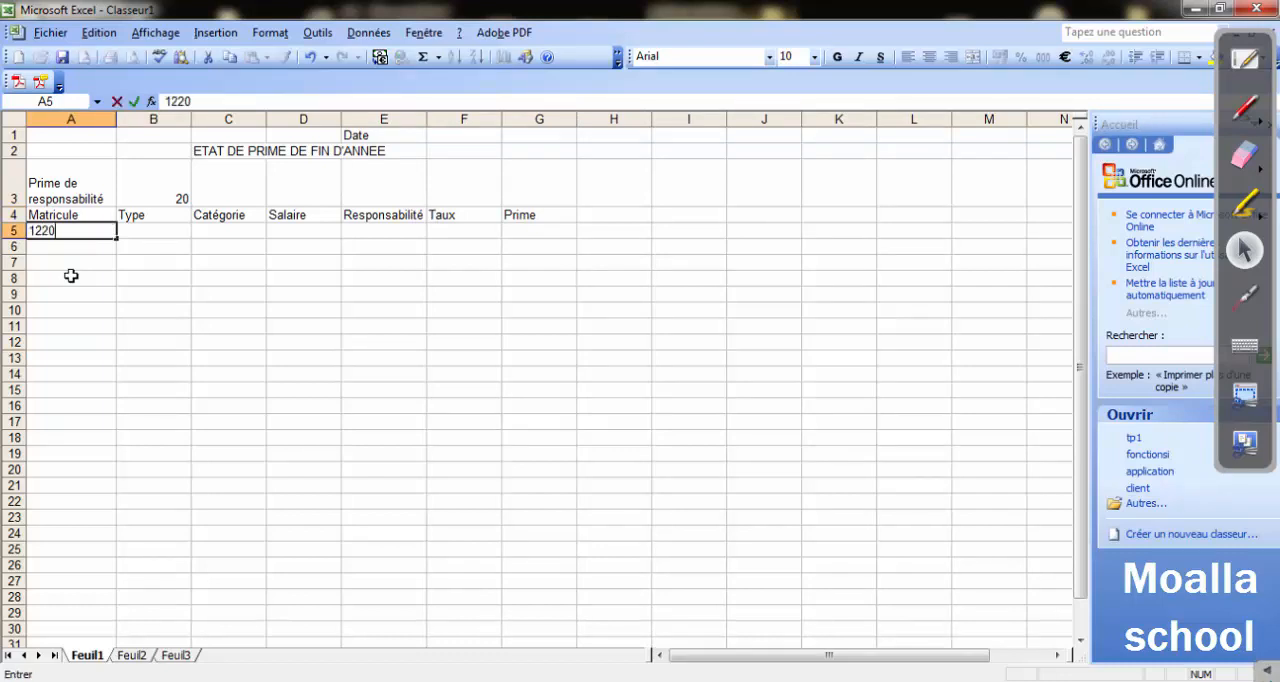
key(Tab)
text(P)
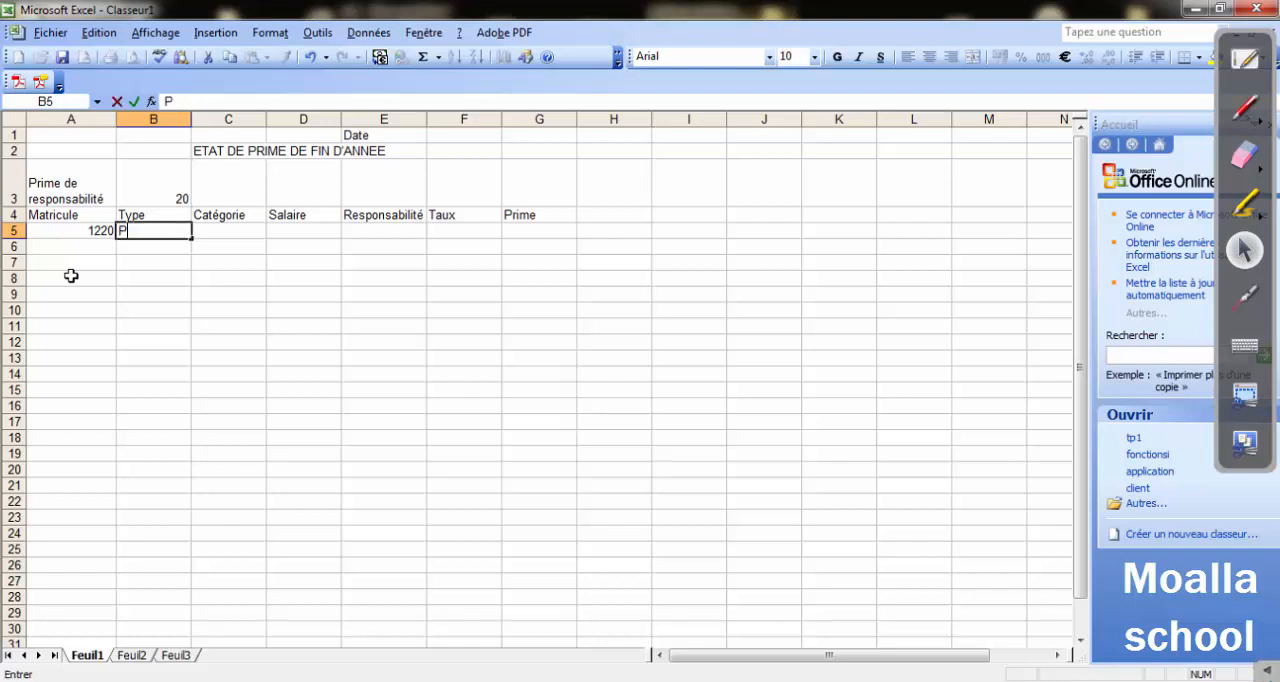
key(Tab)
text(1)
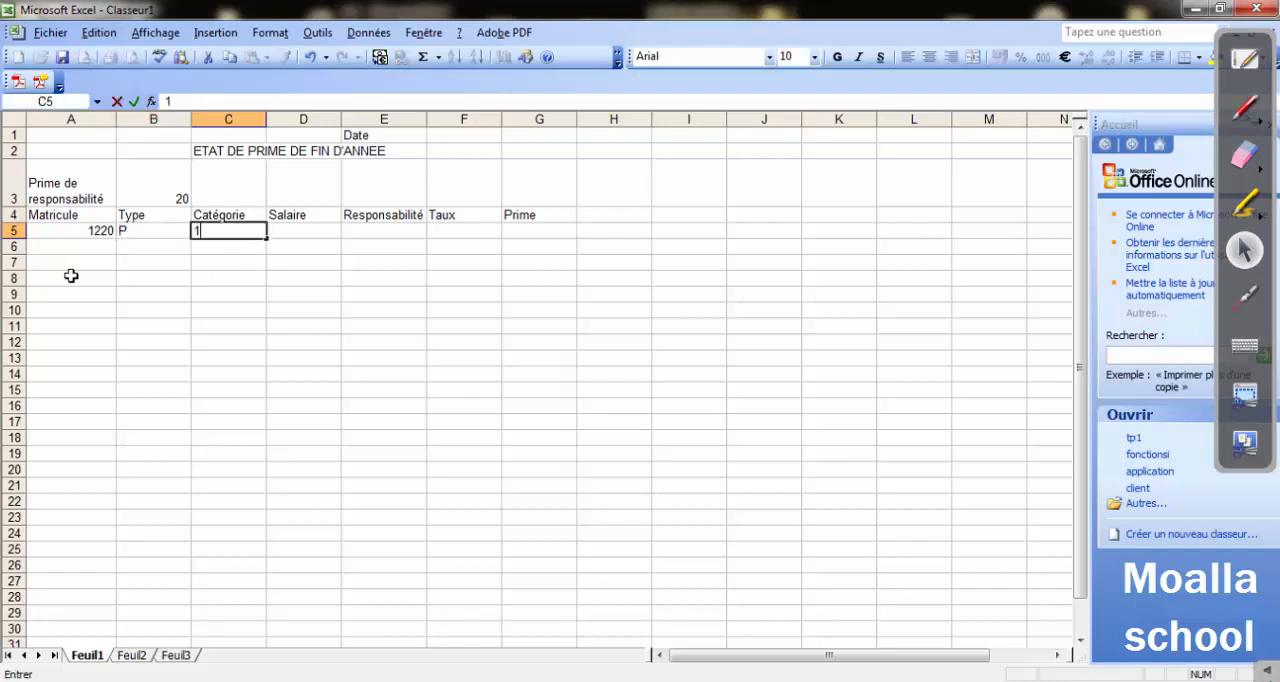
key(Tab)
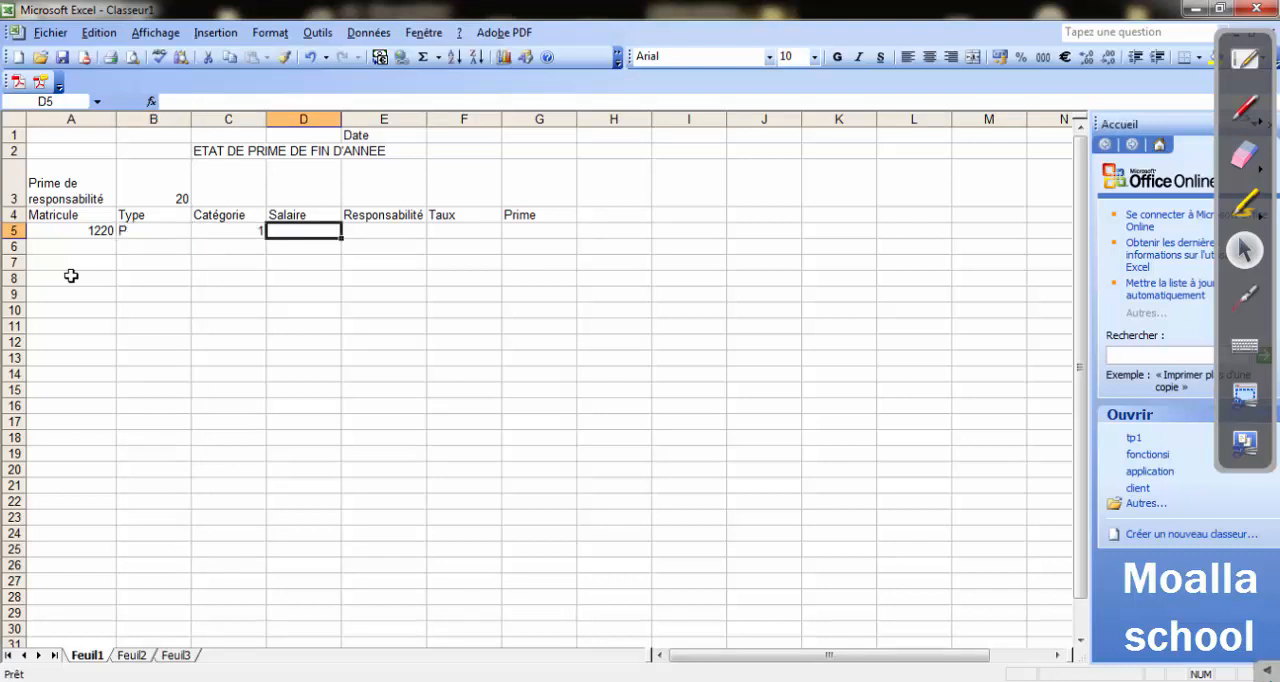
text(120)
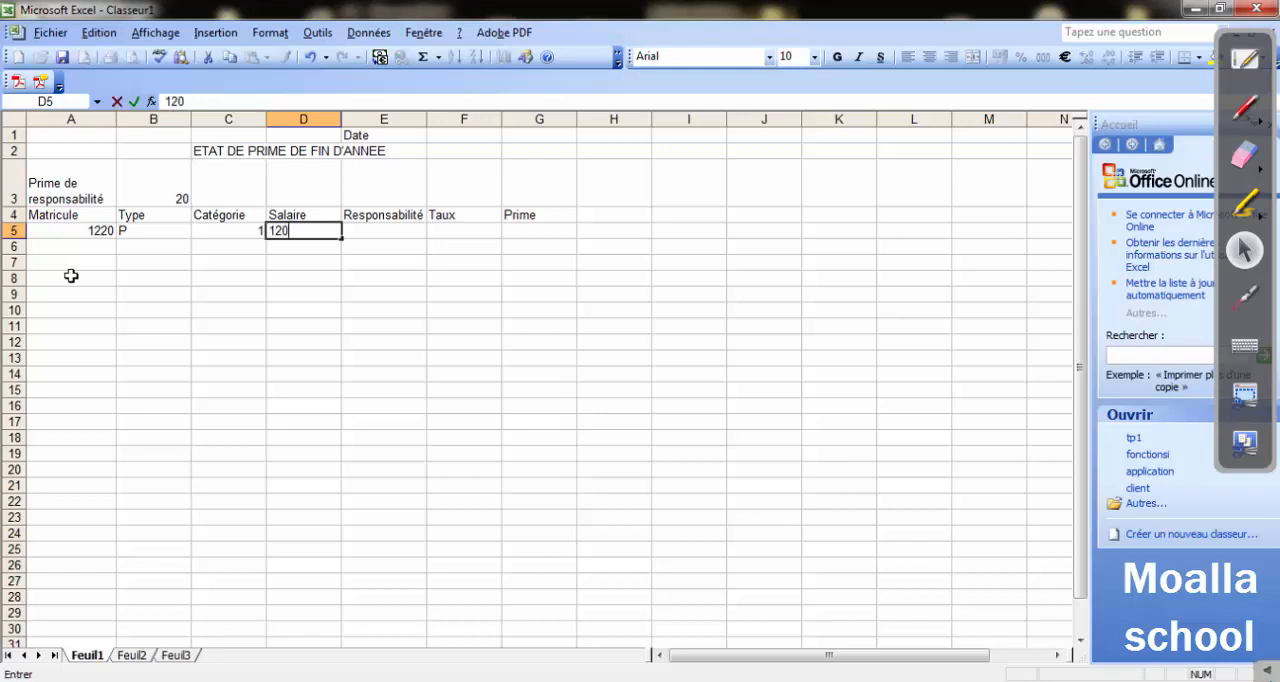
key(Return)
Fill in row 6 with the second employee's Matricule number, Type O, Catégorie 3 and Salaire 350.
key(Left)
key(Left)
key(Left)
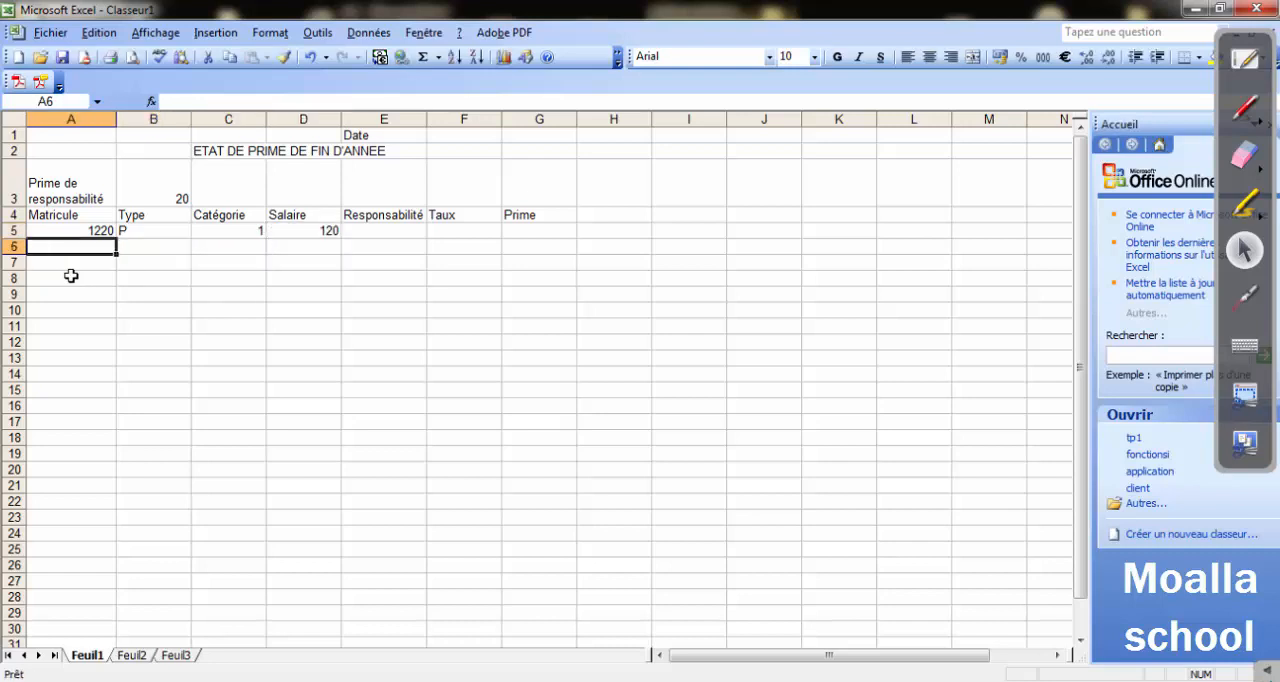
text(15)
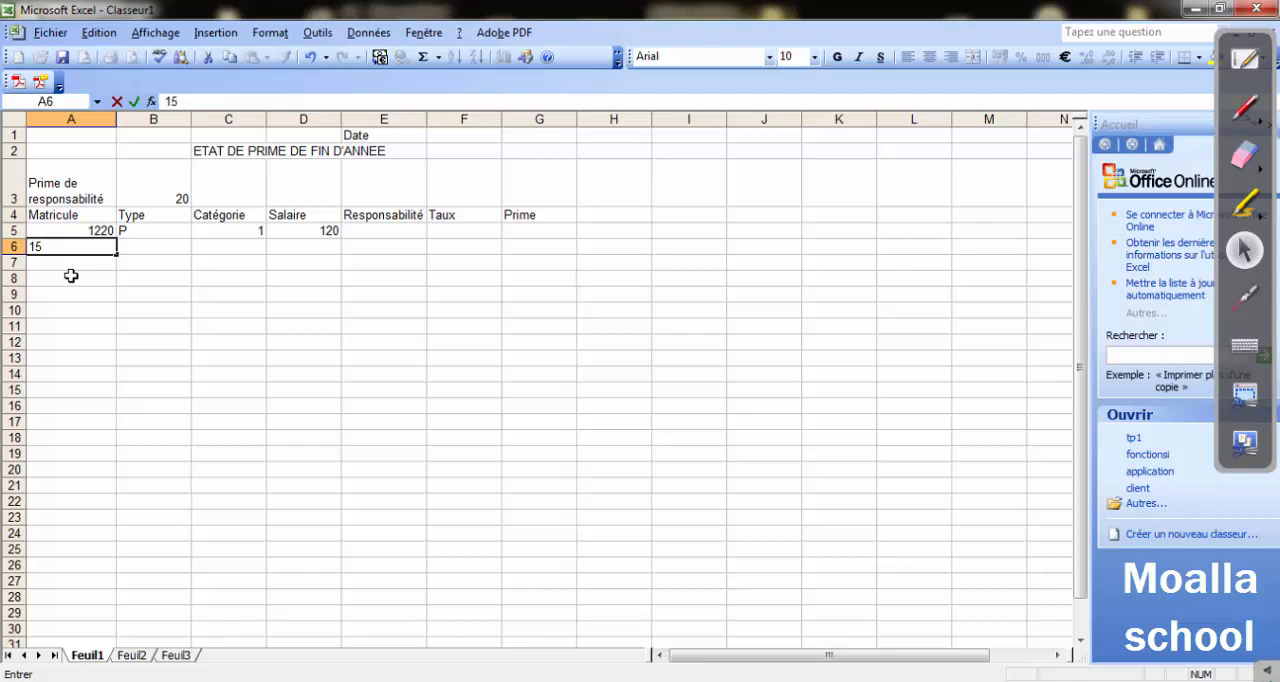
text(20)
key(Right)
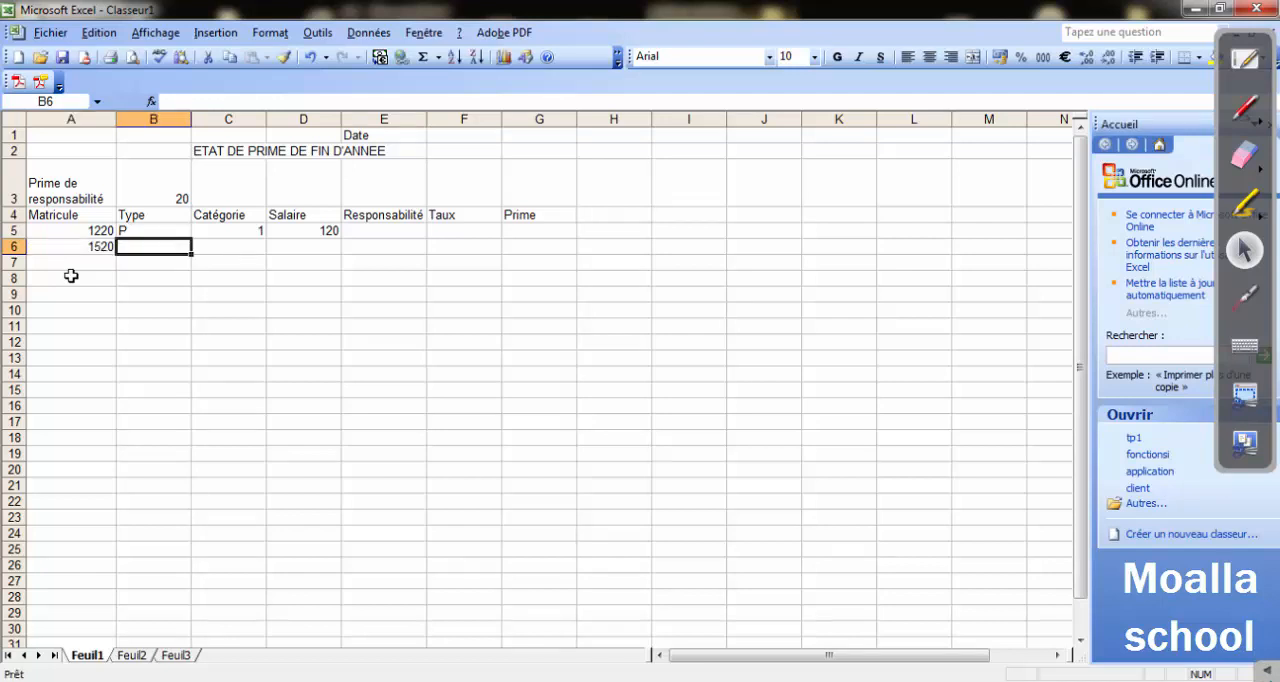
text(O)
key(Right)
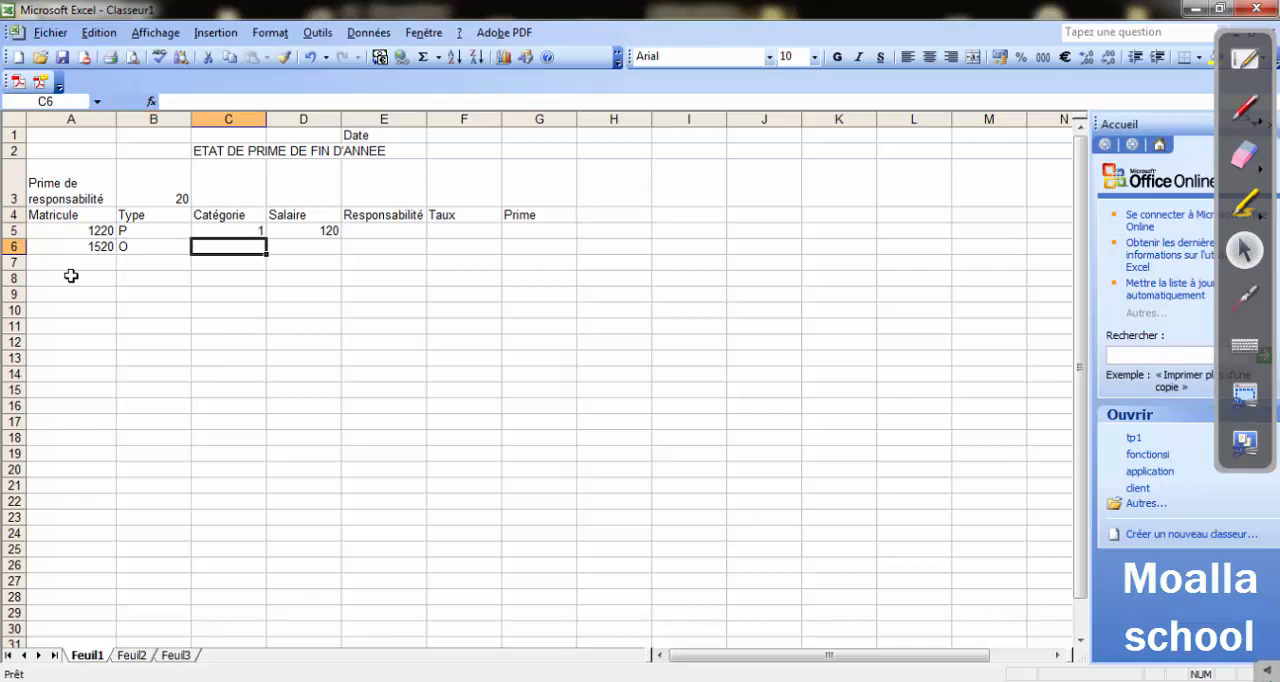
text(3)
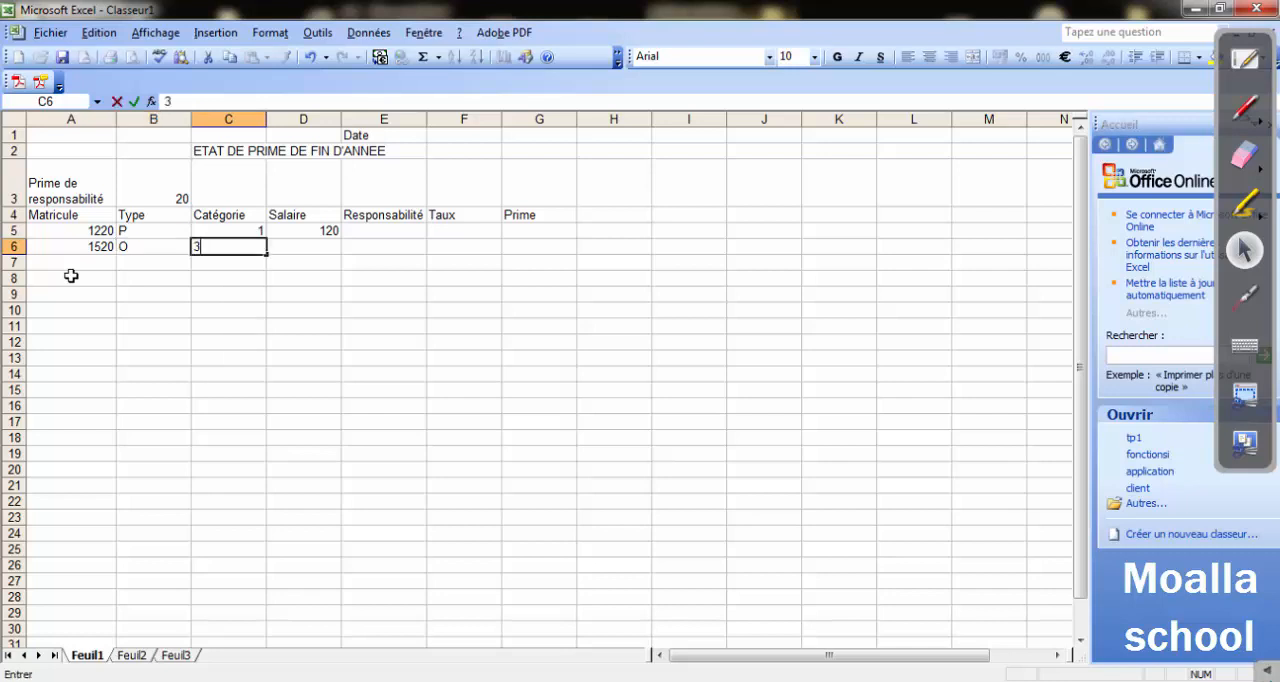
key(Right)
text(350)
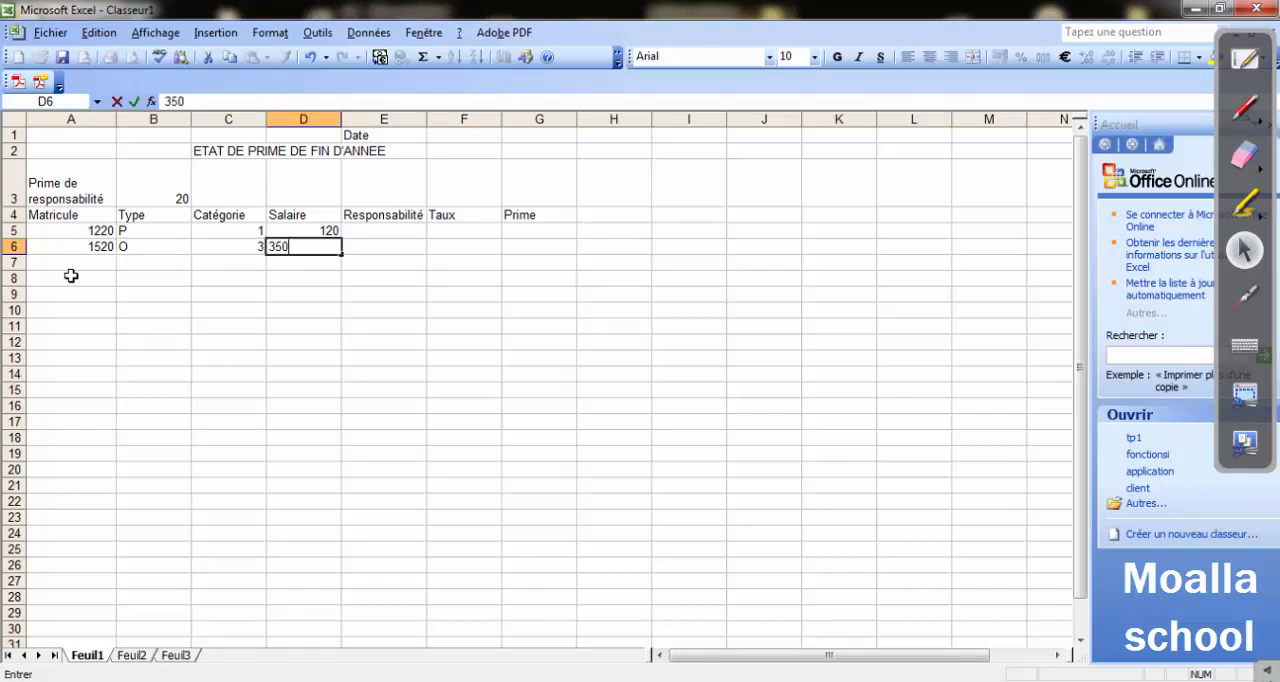
key(Return)
Fill in row 7 with the third employee's Matricule number, Type O, Catégorie 2 and Salaire 180.
key(Left)
key(Left)
key(Left)
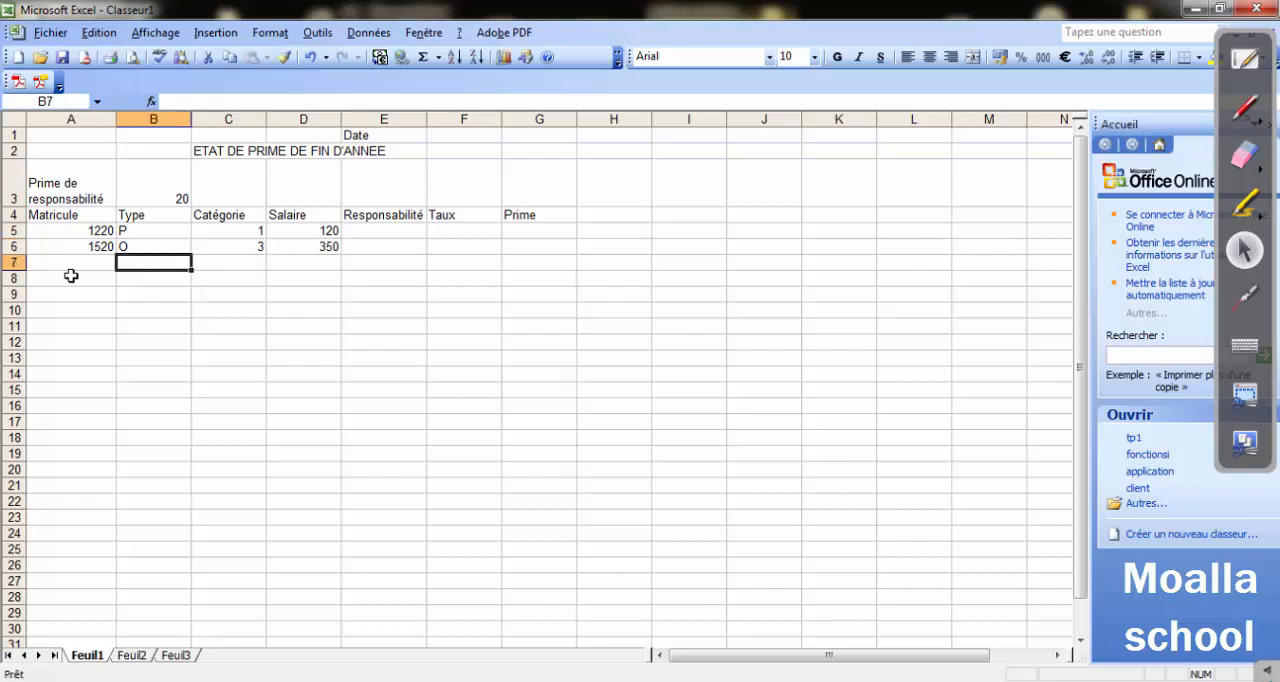
text(1)
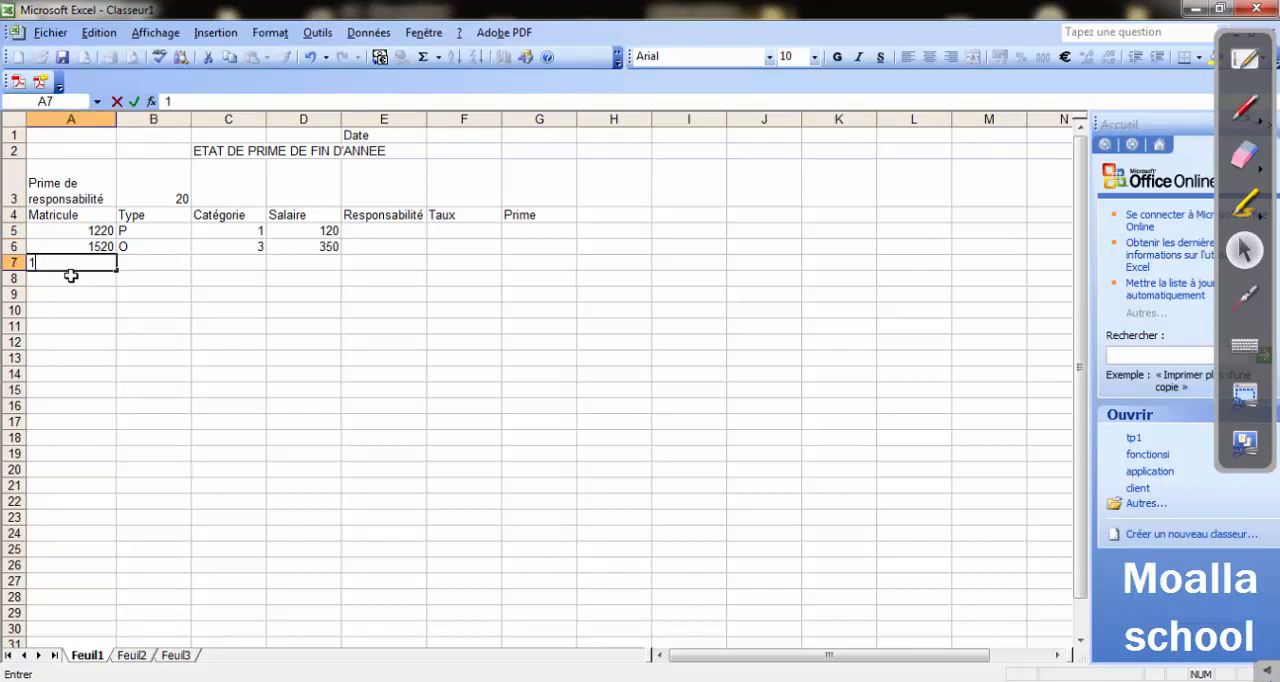
text(420)
key(Tab)
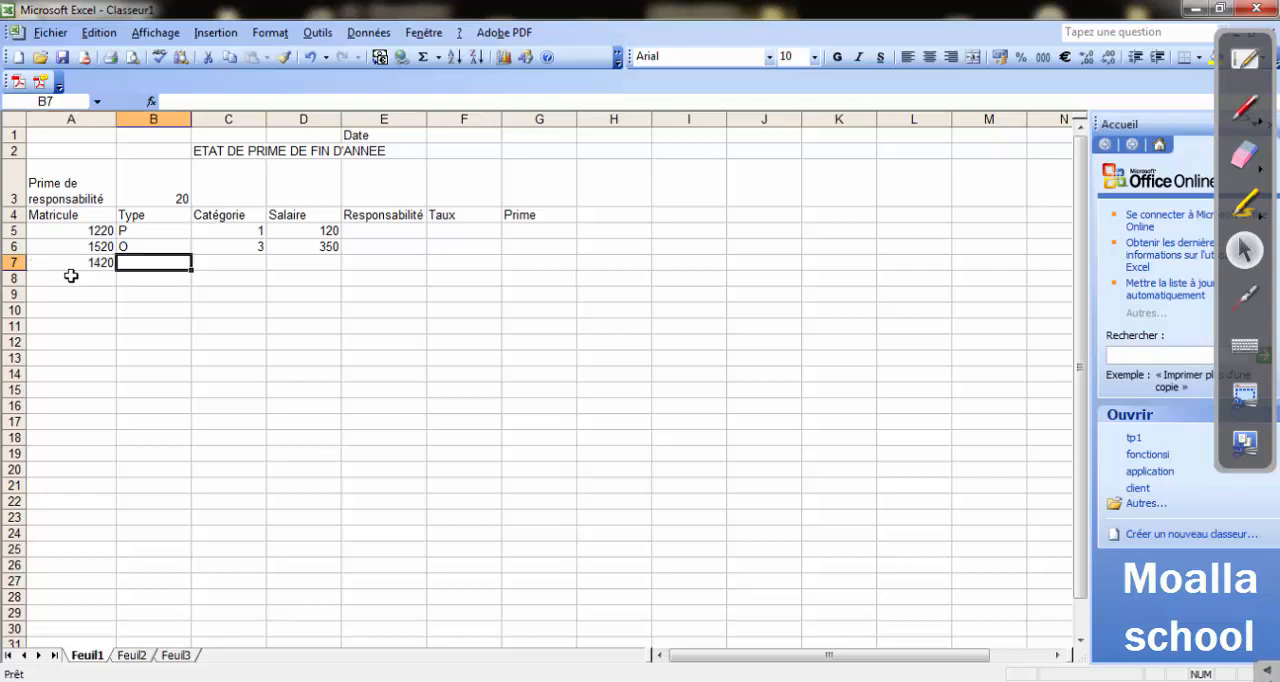
text(O)
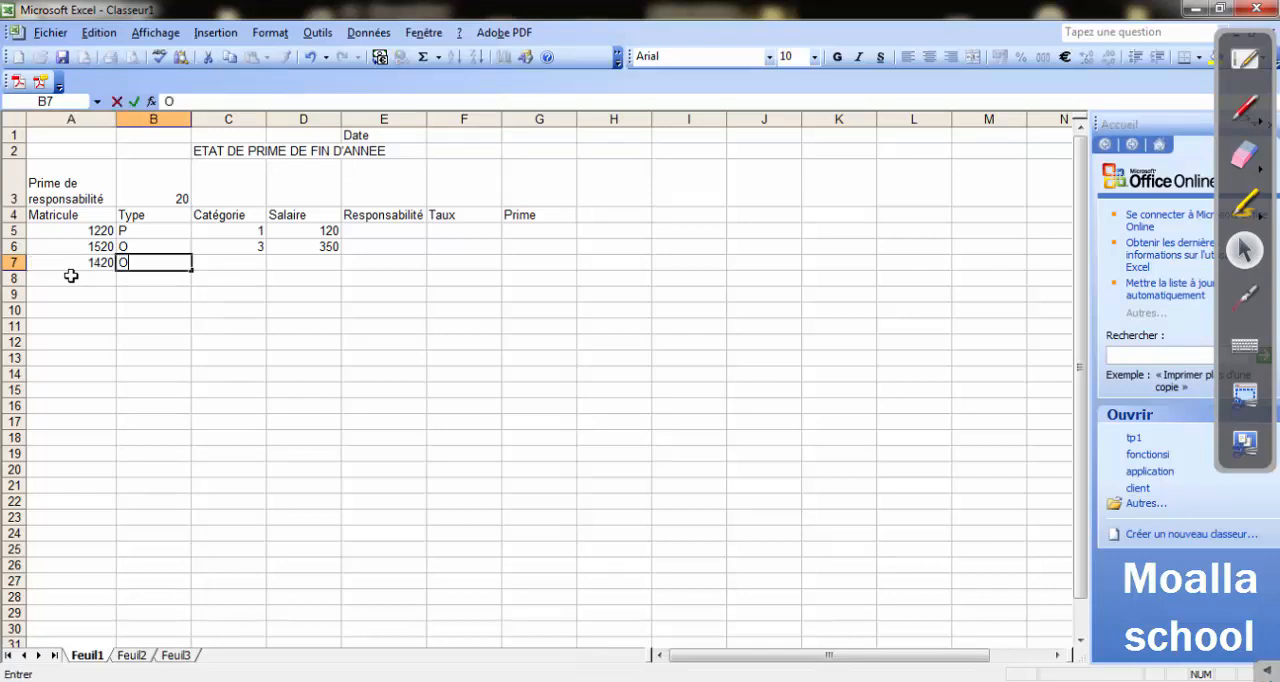
key(Tab)
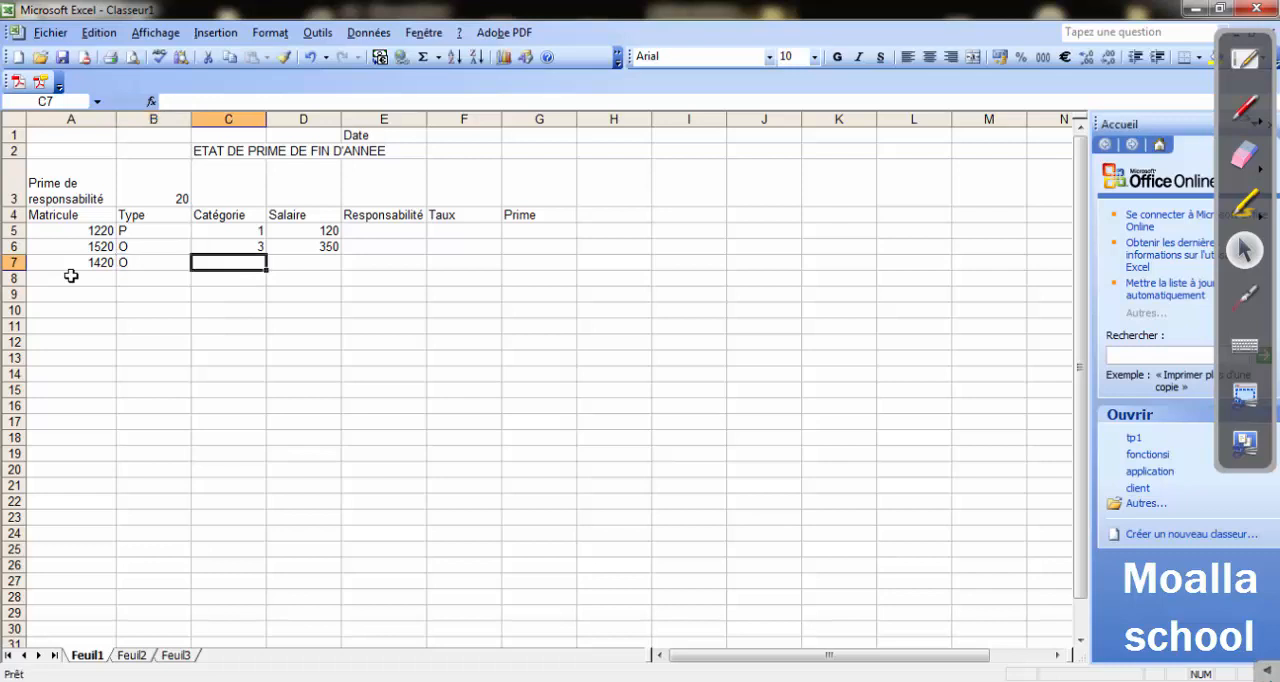
text(2)
key(Tab)
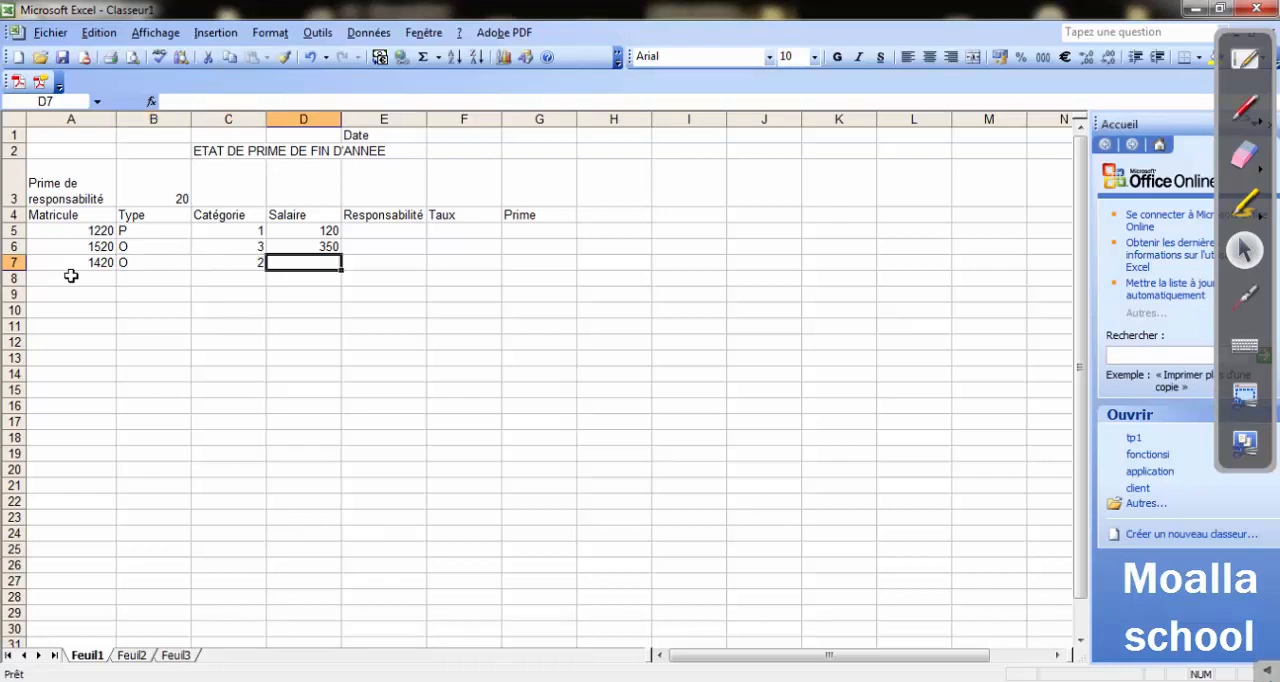
text(180)
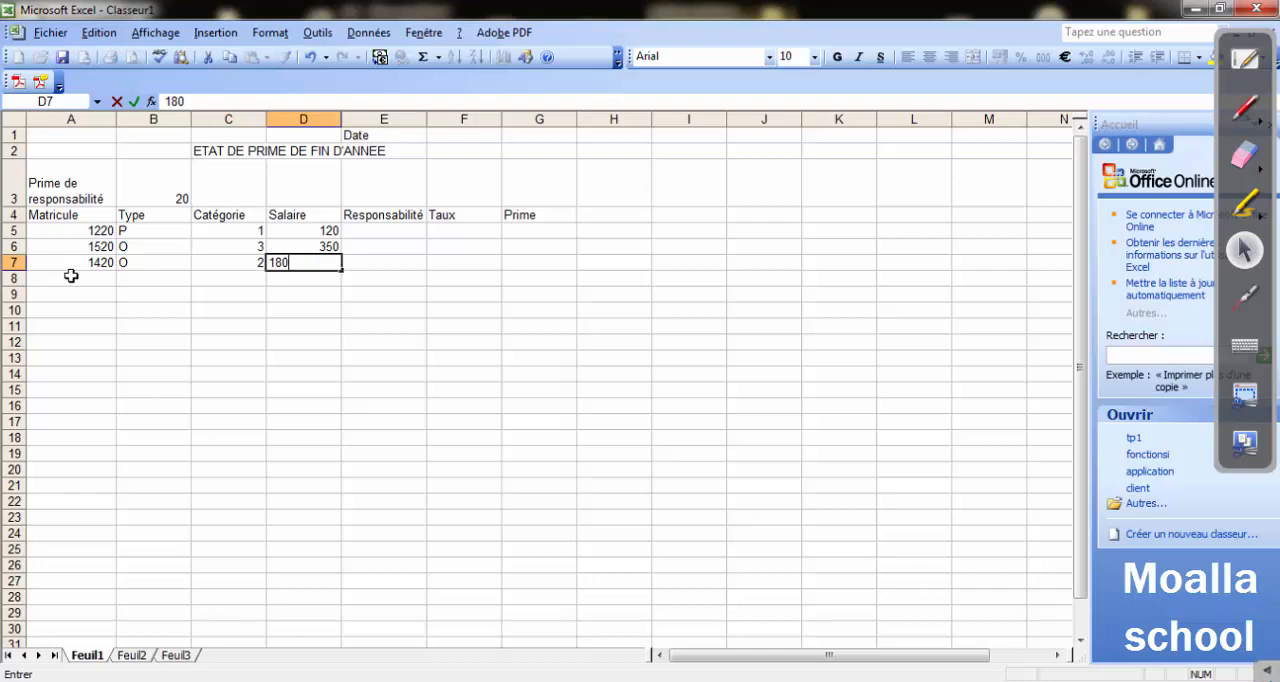
Fill in row 8 with the fourth employee's Matricule number, Type P, Catégorie 3 and Salaire 300.
click(71, 276)
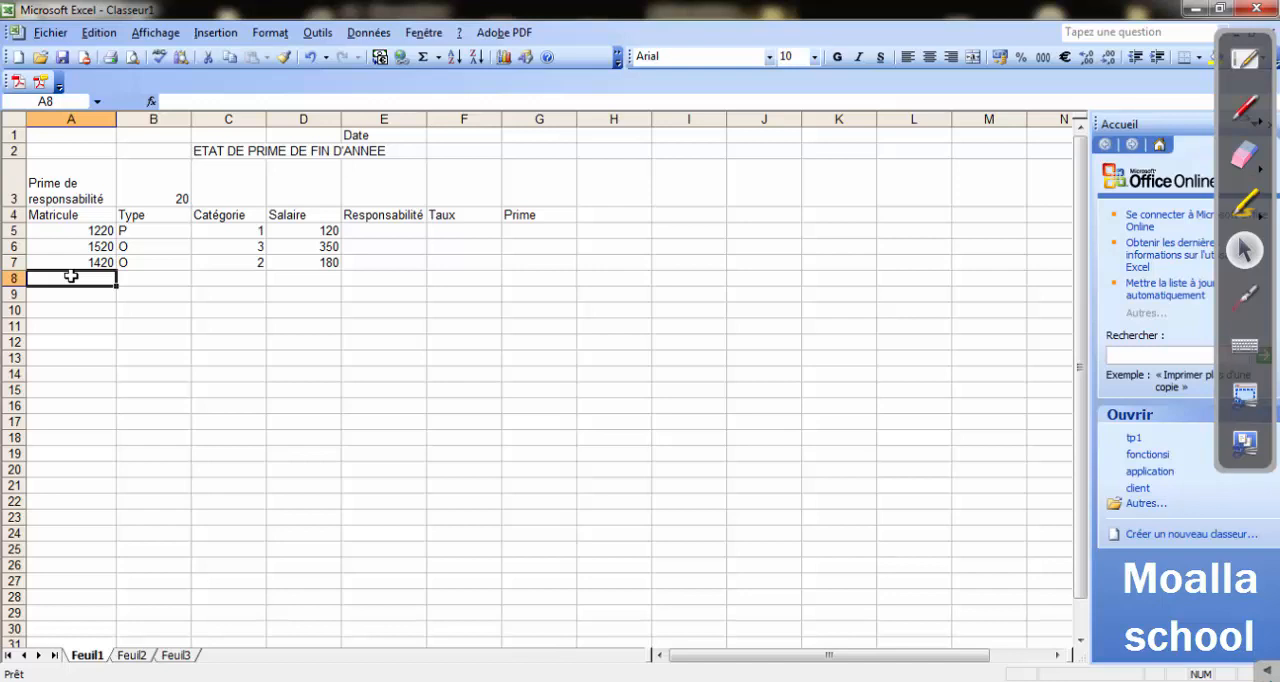
text(122)
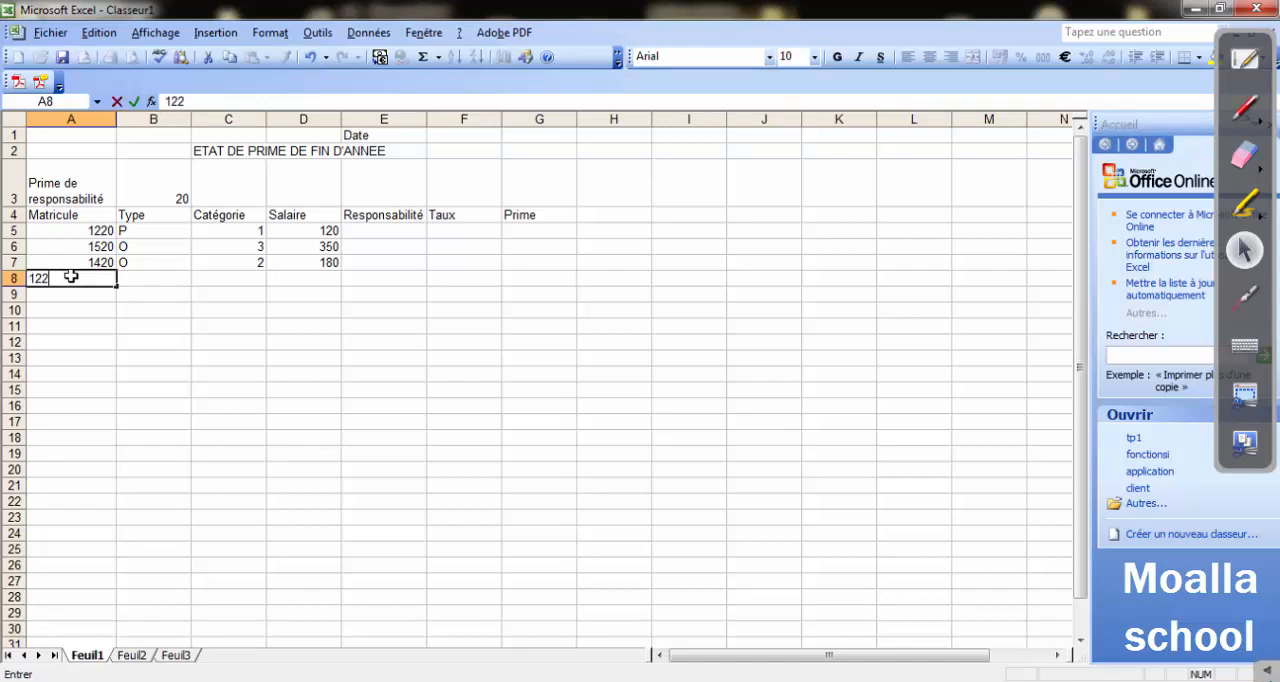
text(0)
key(Tab)
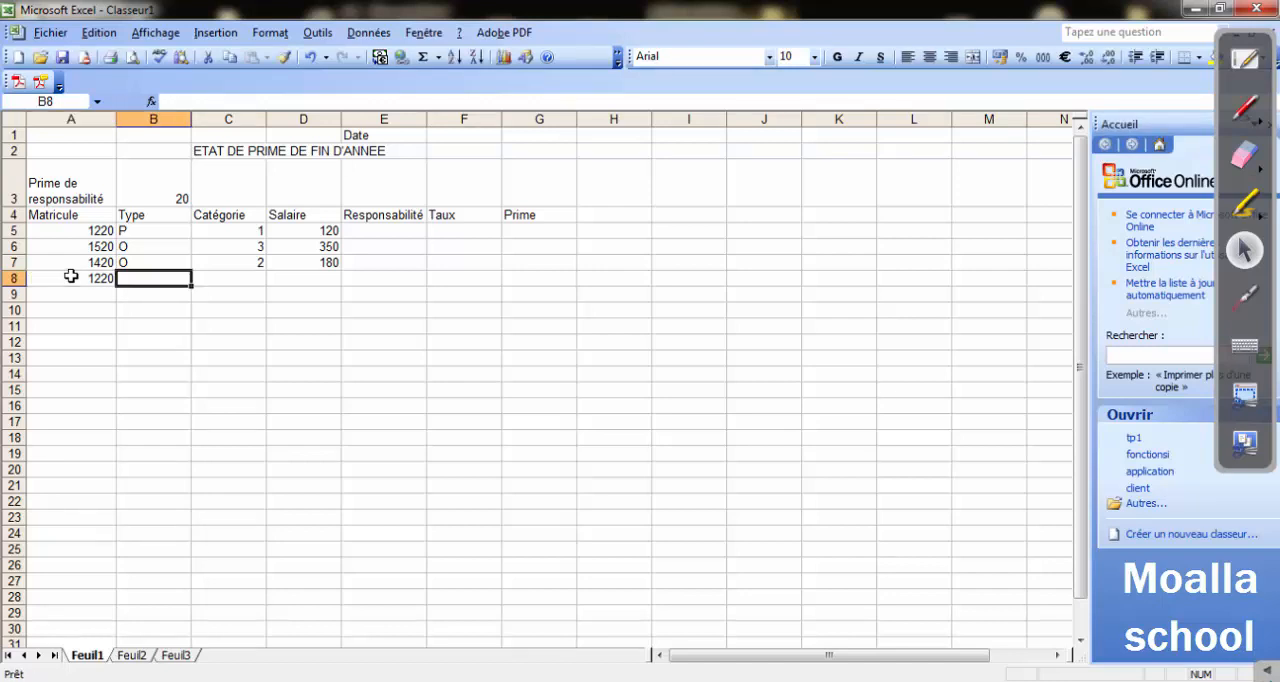
text(P)
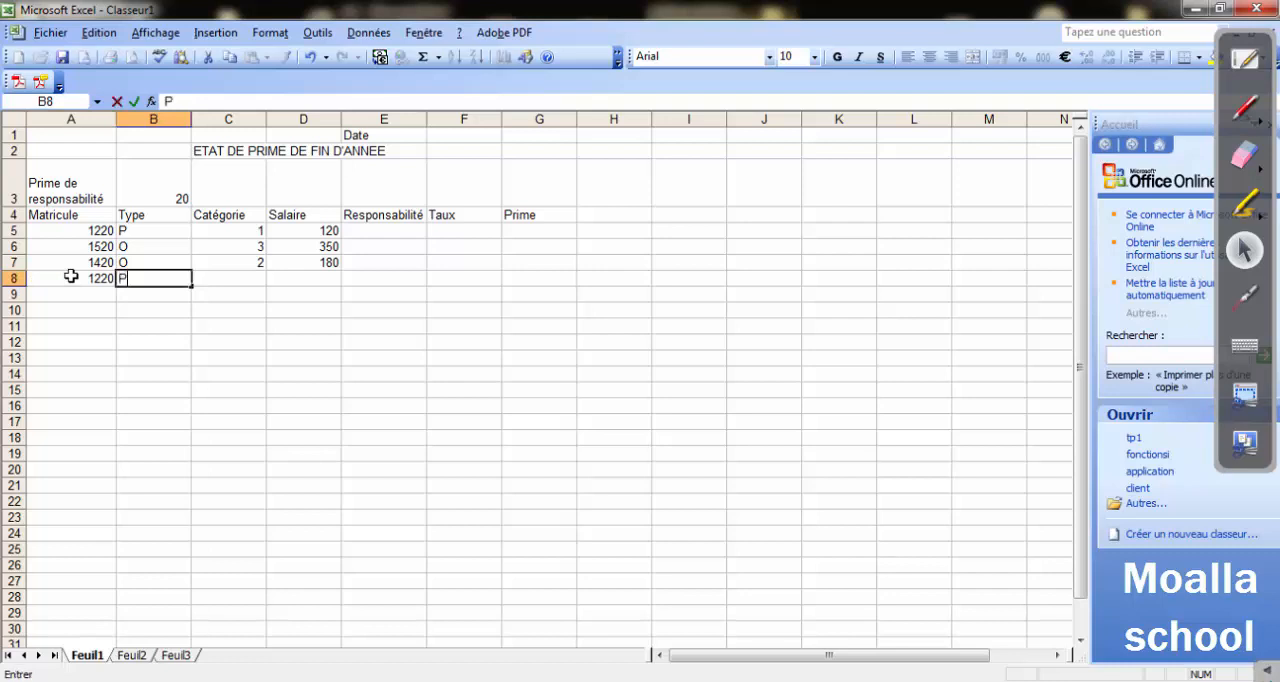
key(Tab)
text(3)
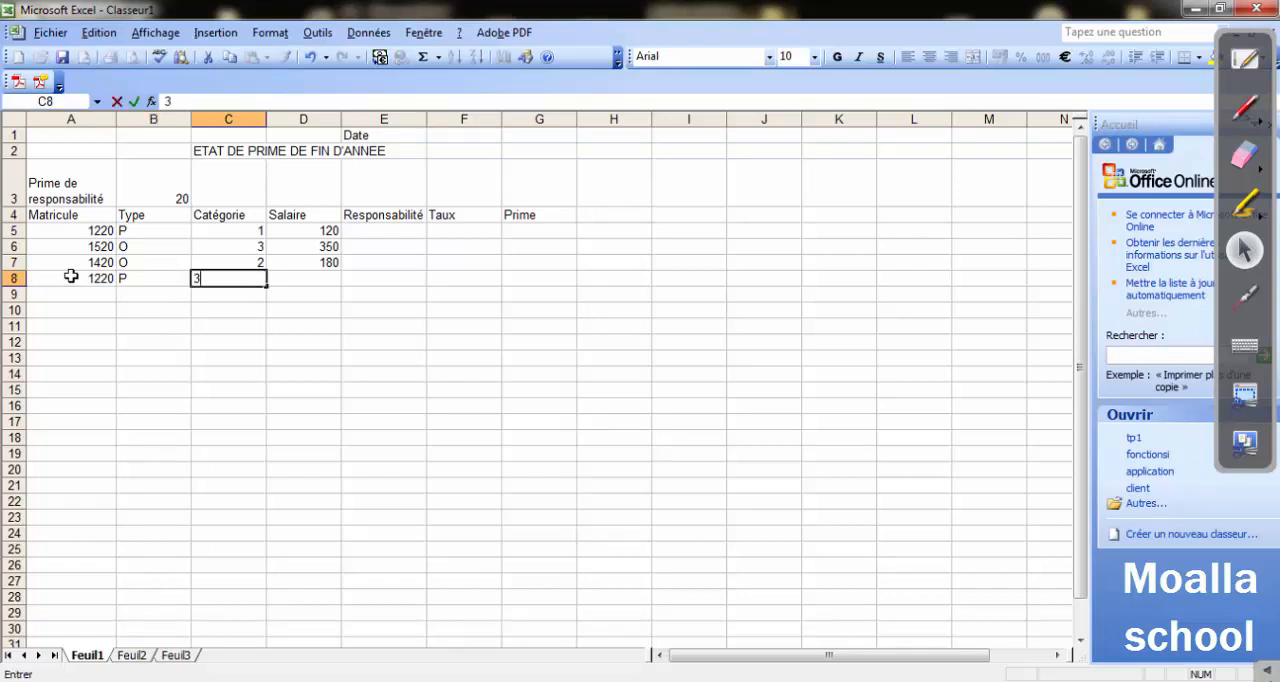
key(Tab)
text(3000)
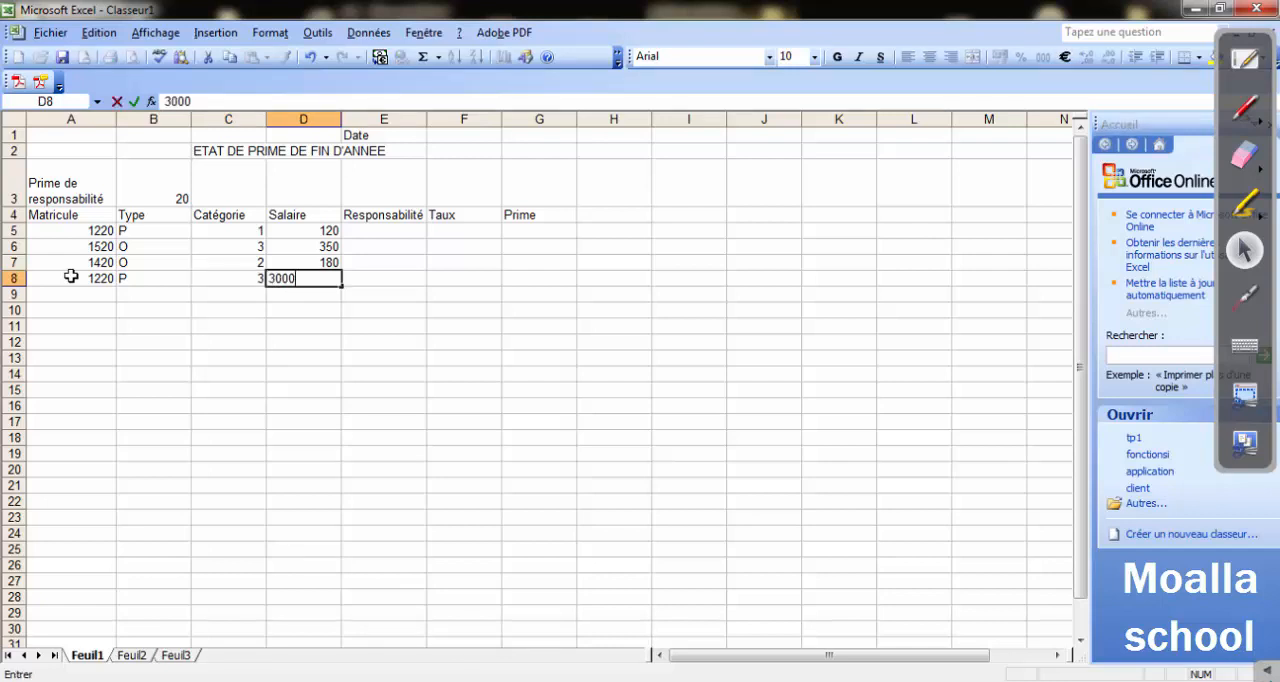
key(BackSpace)
key(Return)
Fill in row 9 with the fifth employee's Matricule number, Type P, Catégorie 1 and Salaire 200.
key(Left)
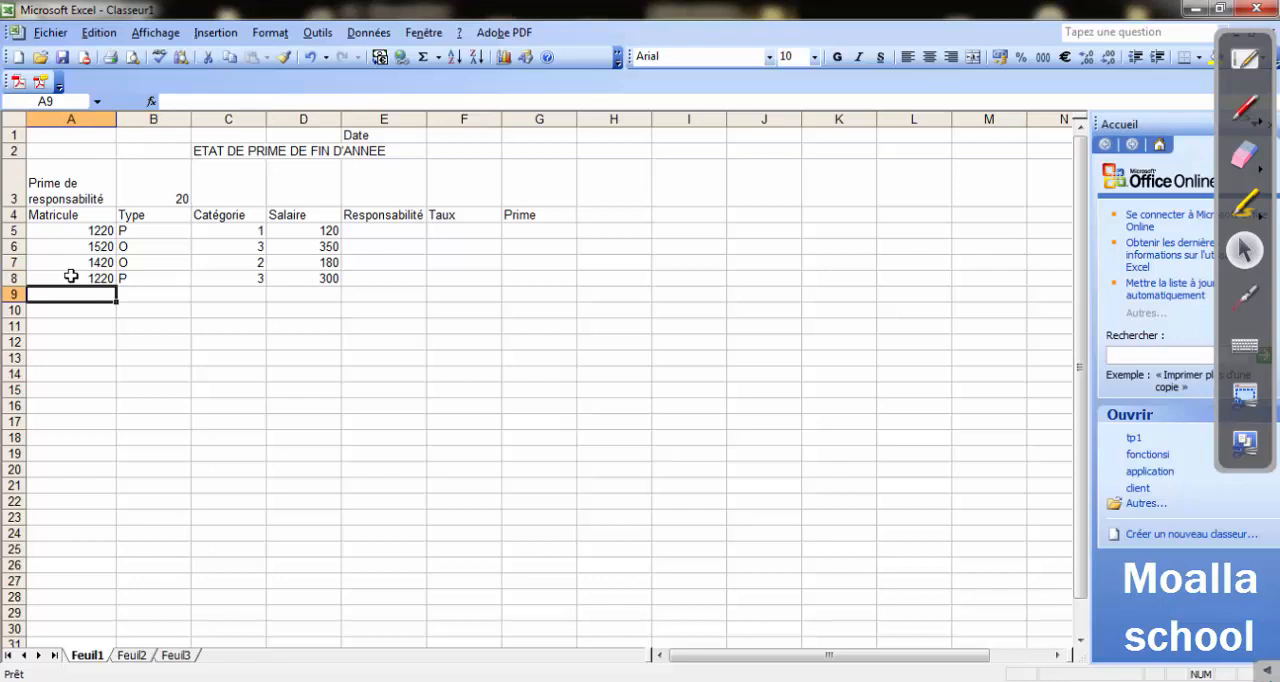
text(11)
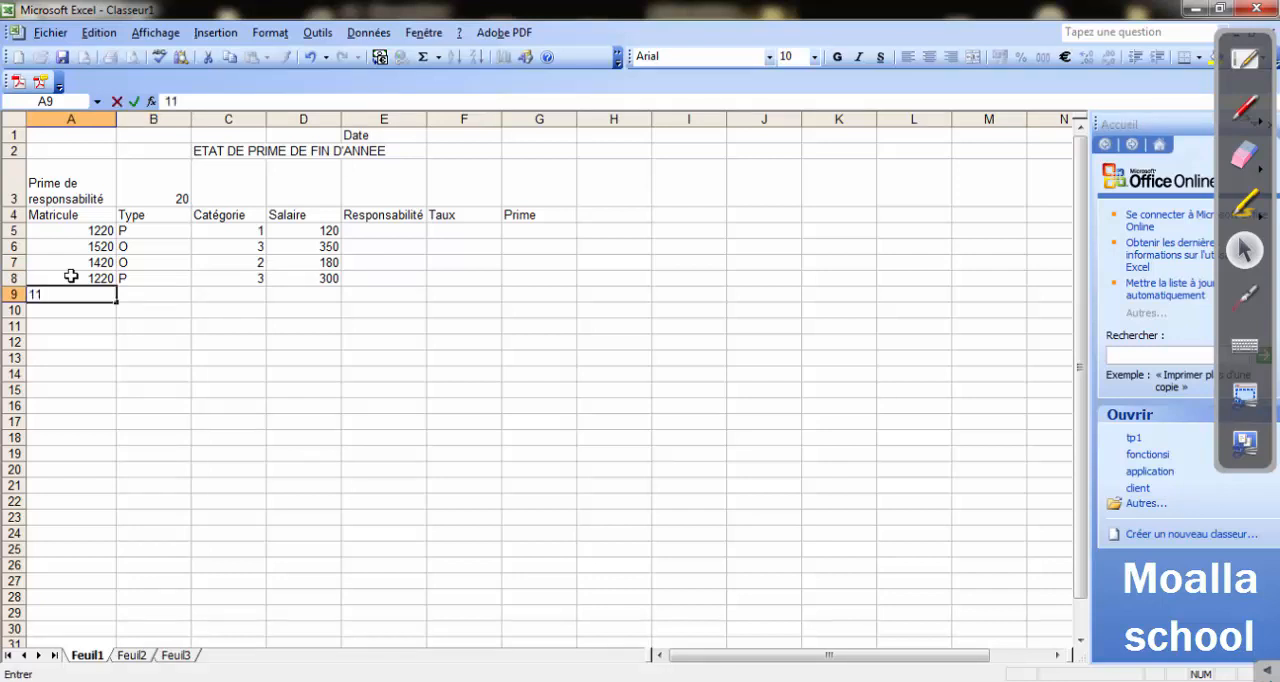
text(20)
key(Tab)
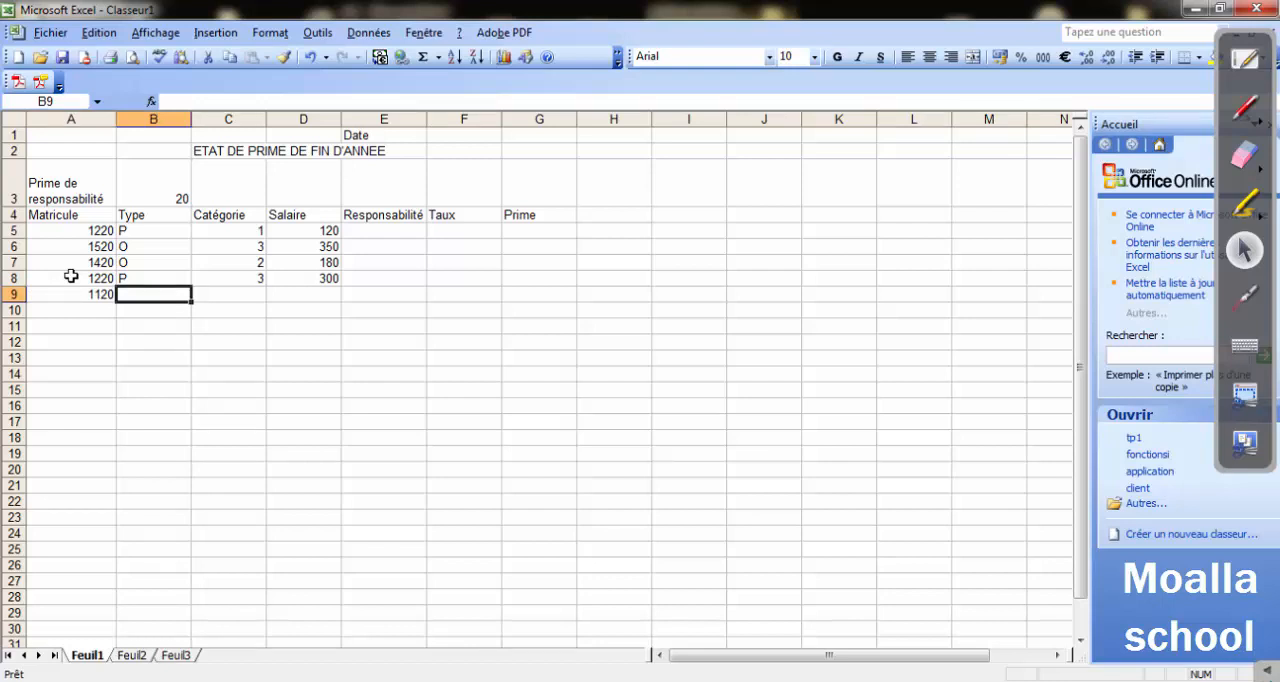
text(P)
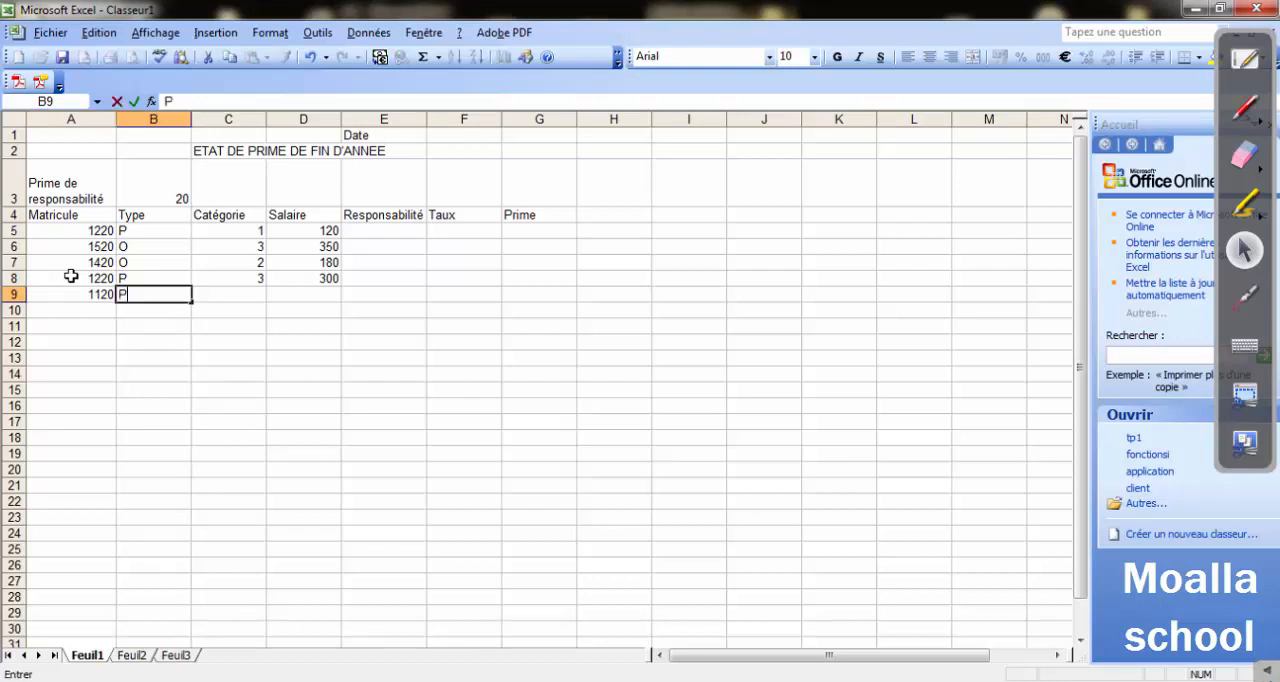
key(Tab)
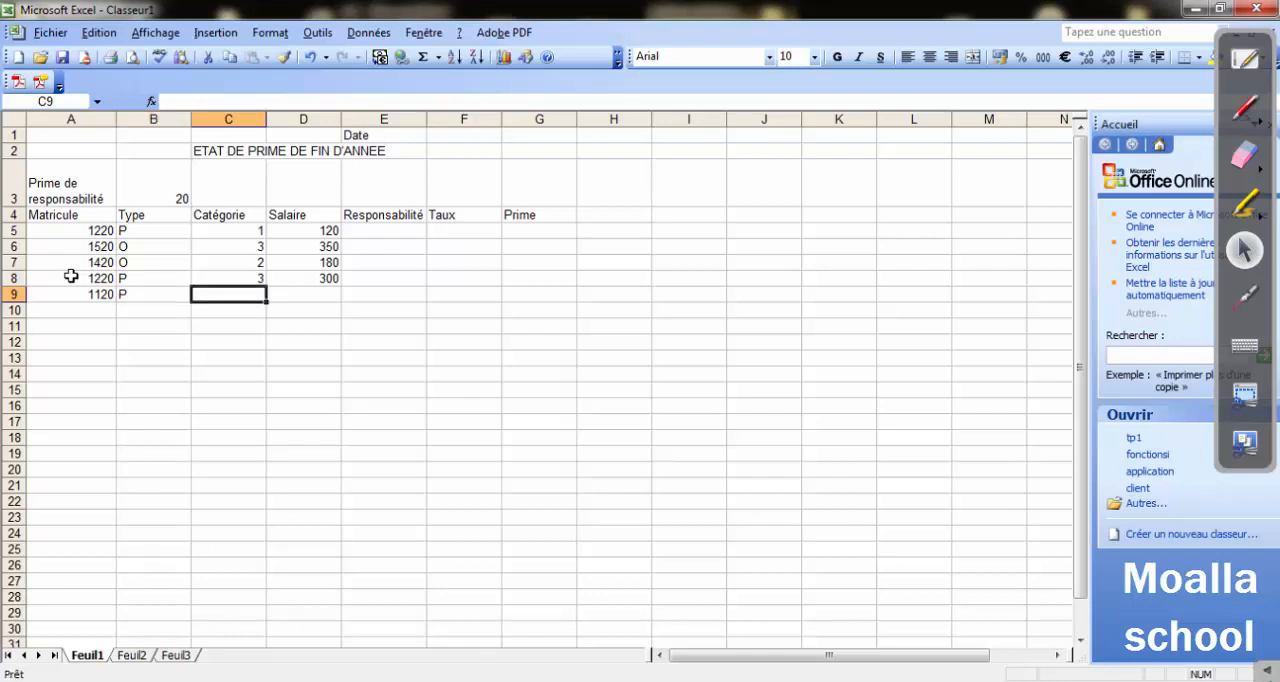
text(1)
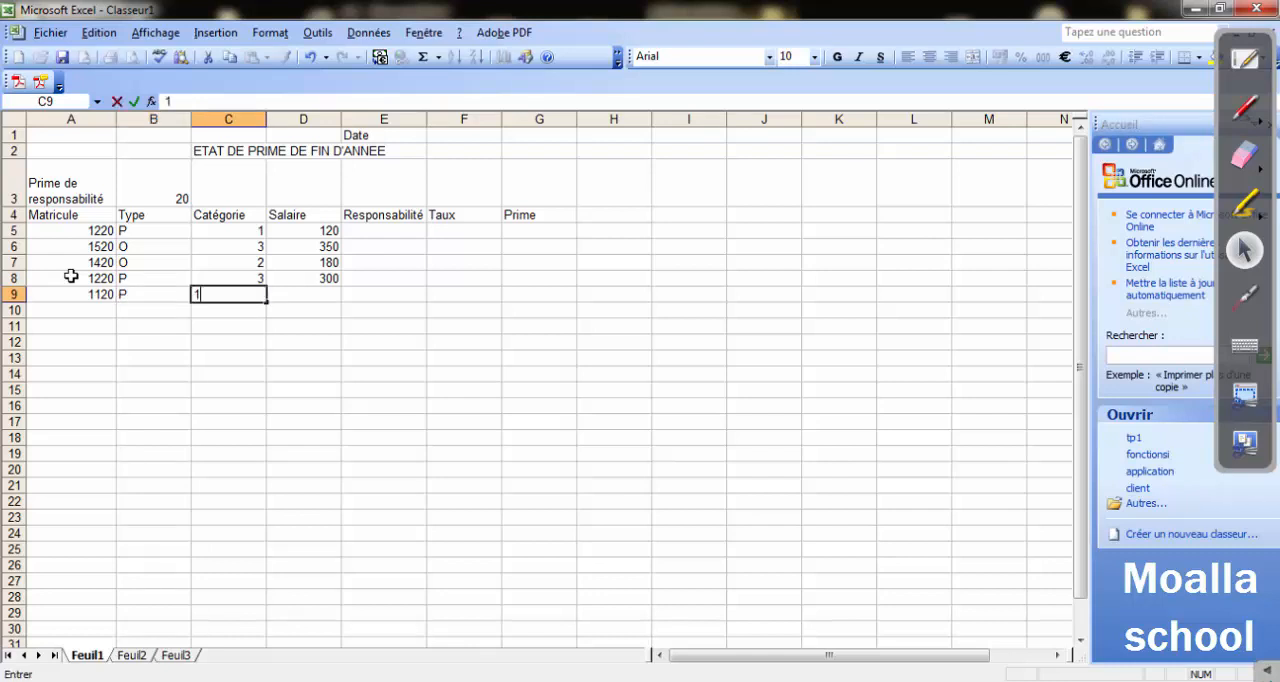
key(Tab)
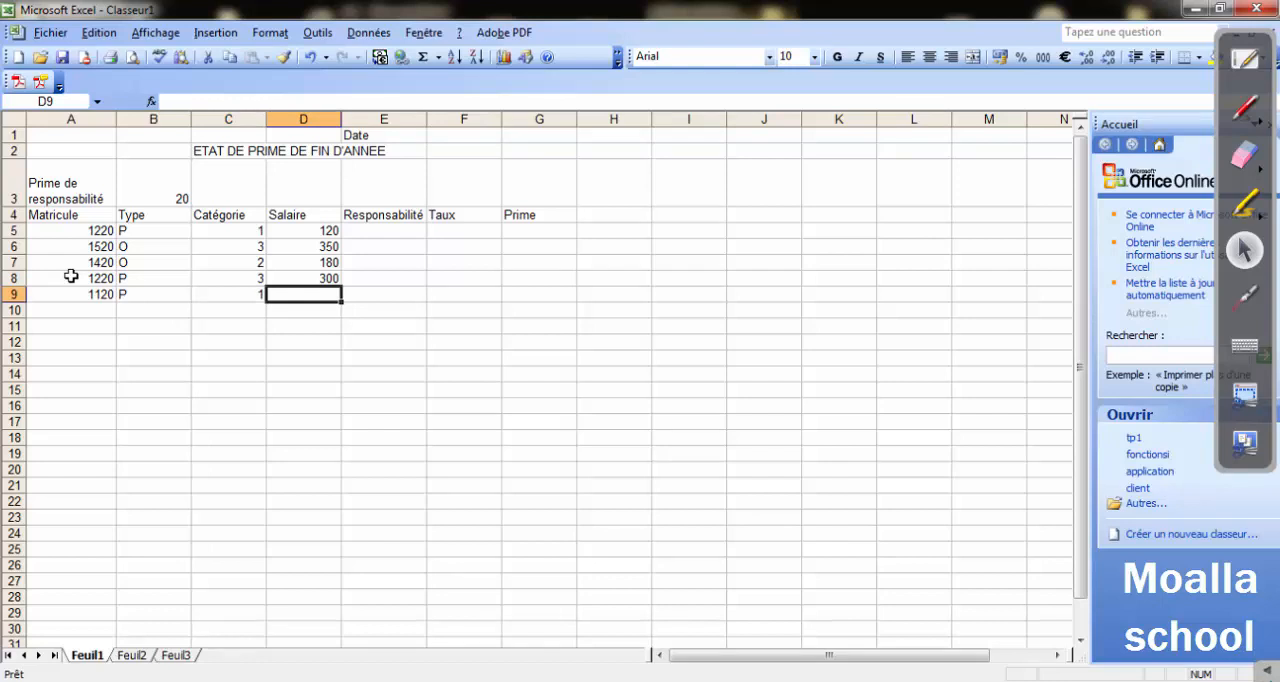
text(200)
key(Return)
Fill in row 10 with the sixth employee's Matricule number, Type P, Catégorie 4 and Salaire 500.
key(Left)
key(Left)
key(Left)
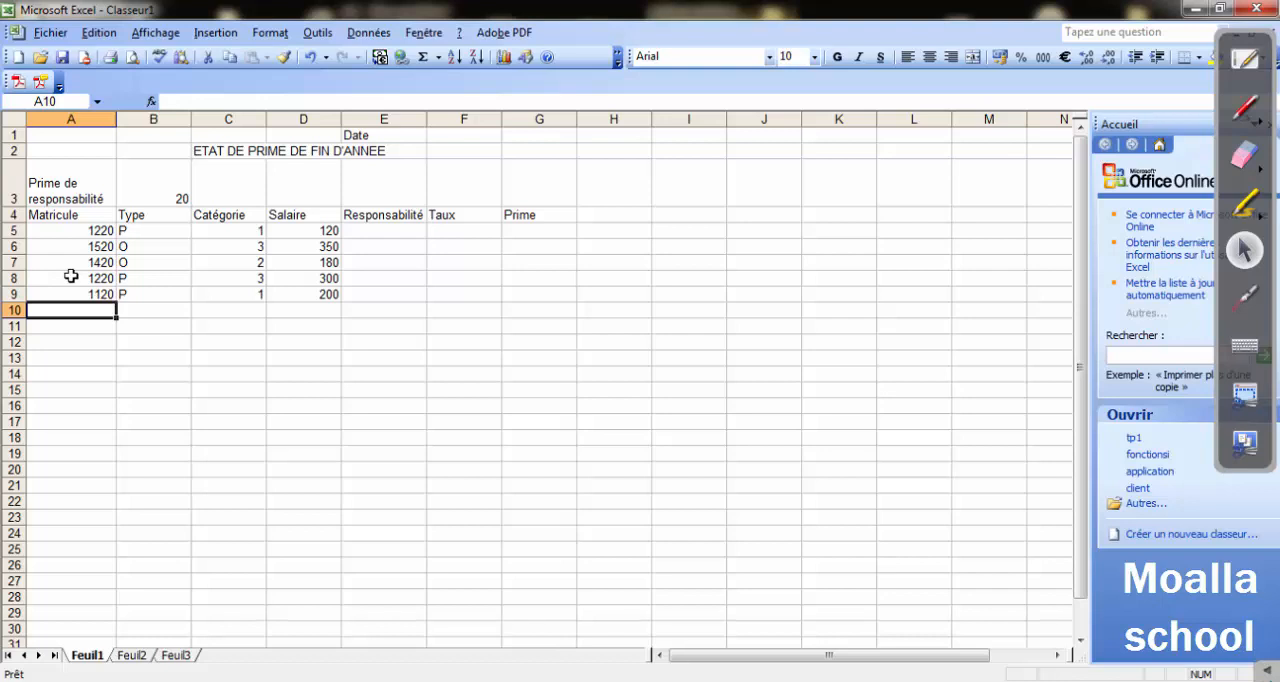
text(36)
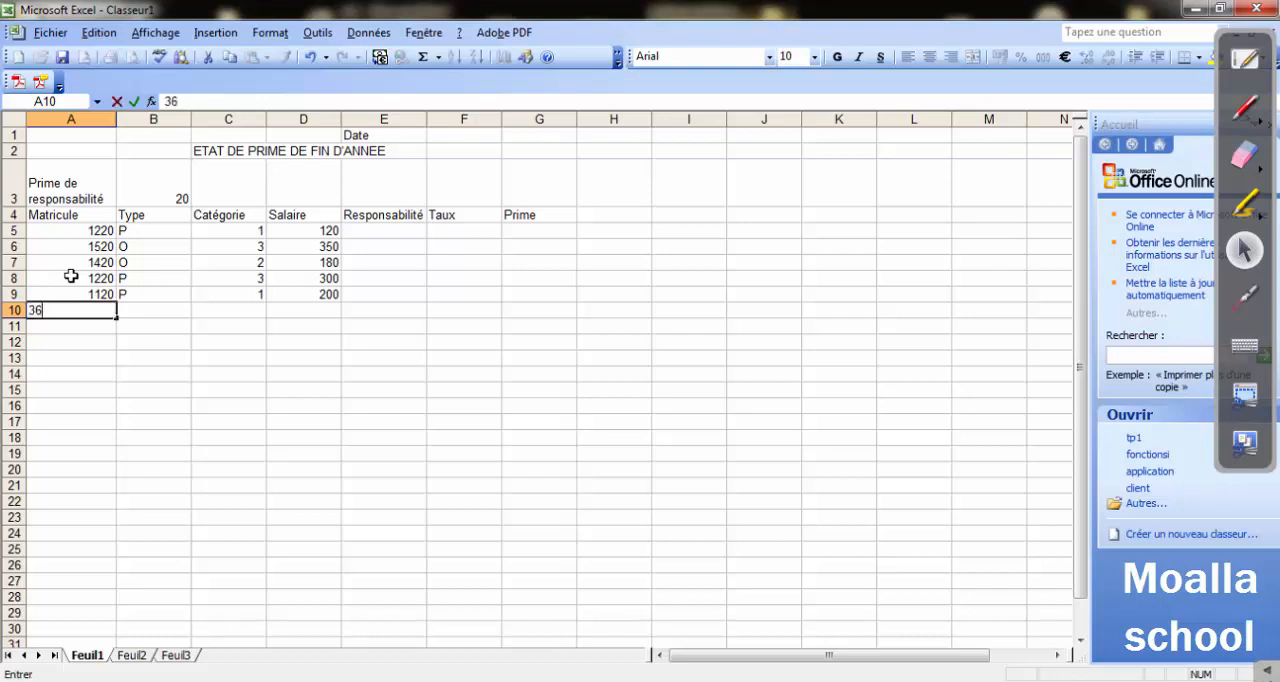
text(50)
key(Right)
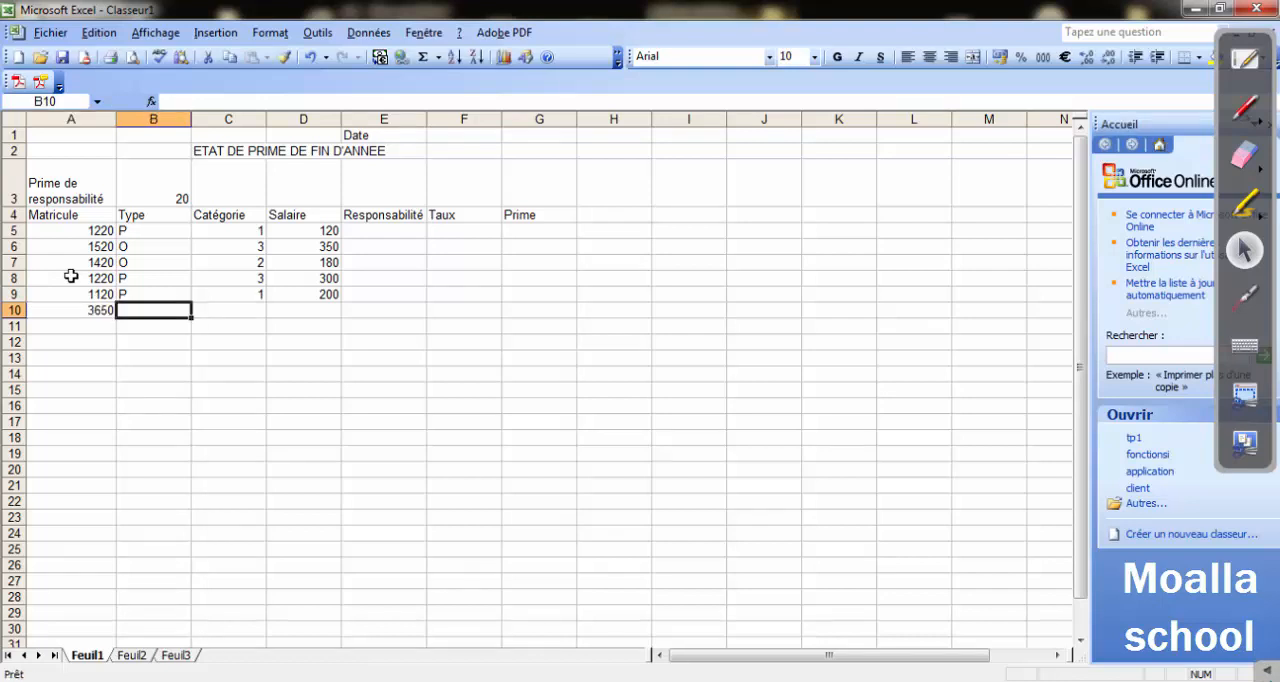
text(P)
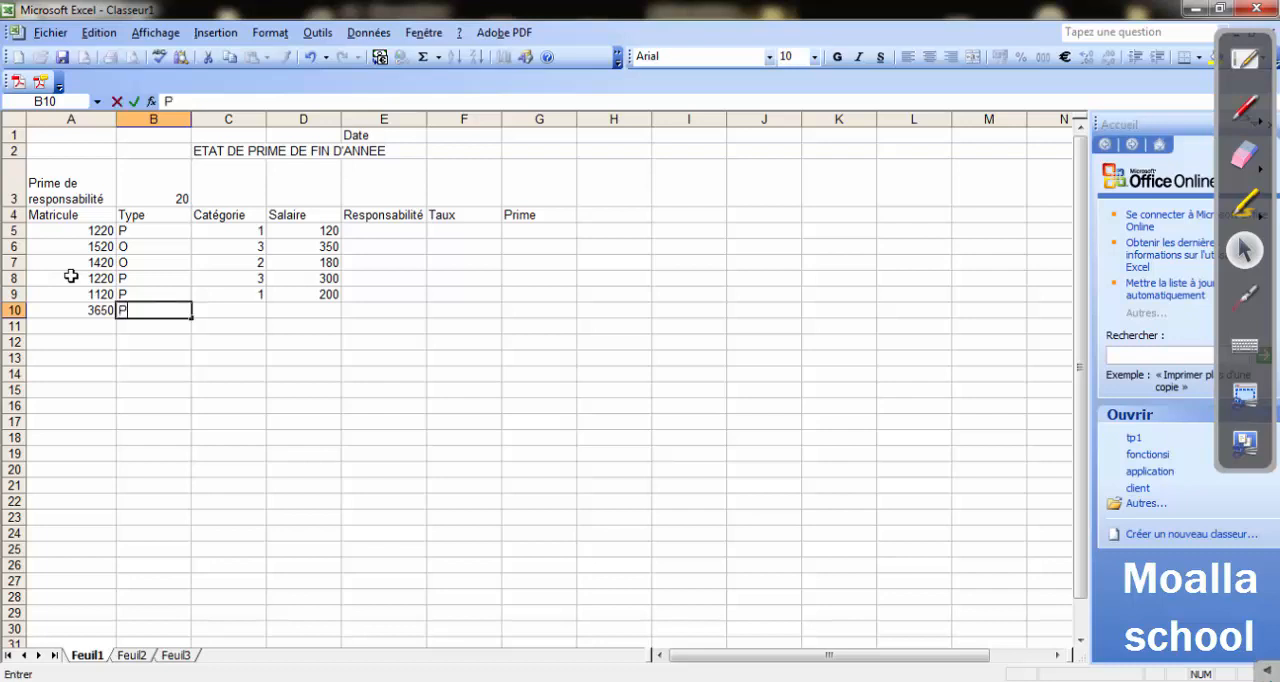
key(Right)
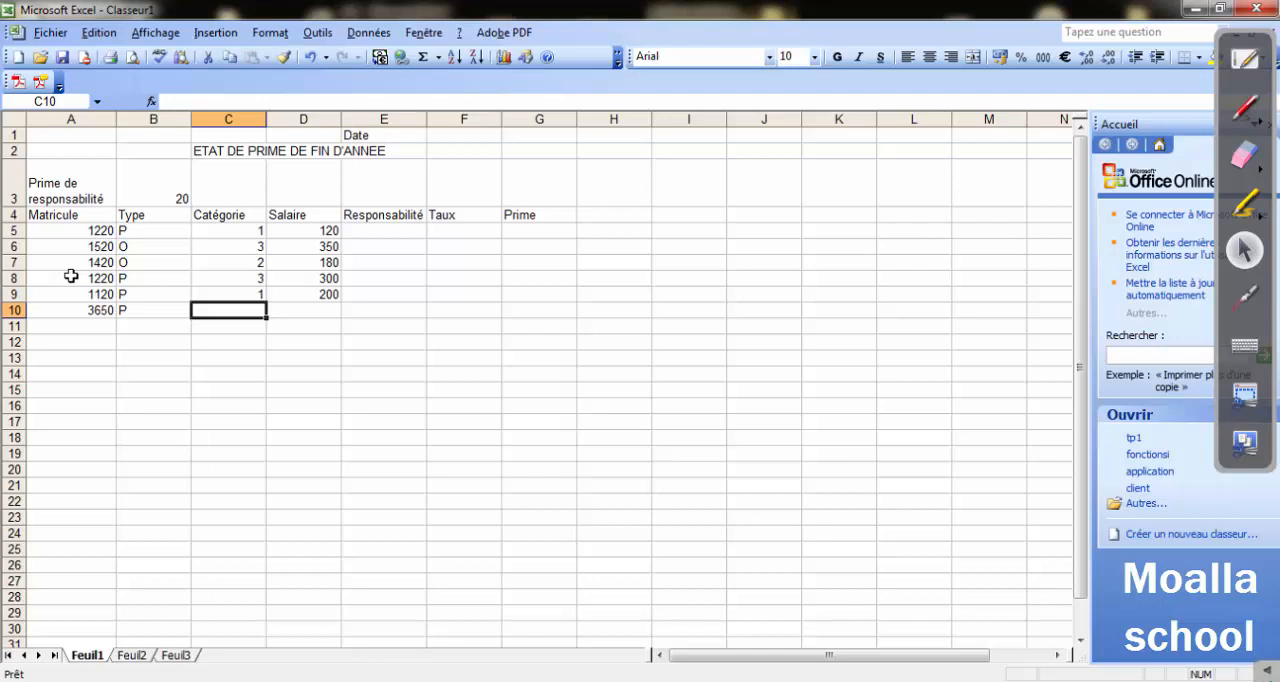
text(4)
key(Right)
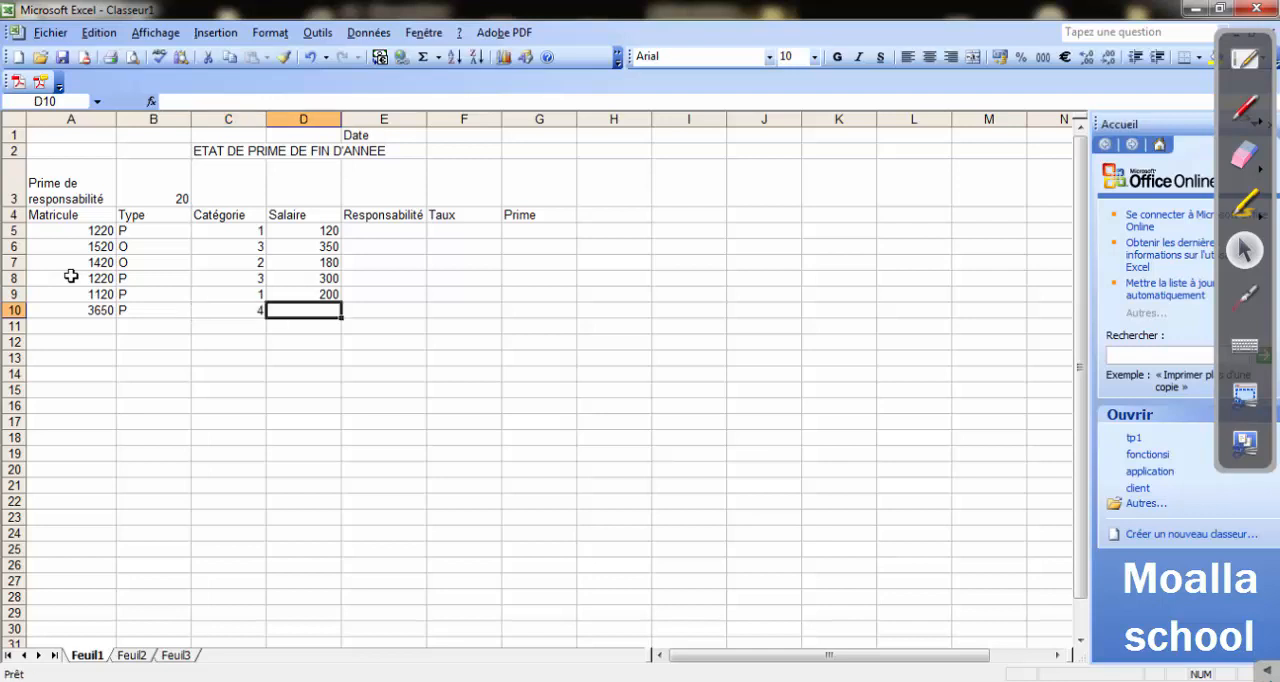
text(500)
key(Return)
Fill in row 11 with the seventh employee's Matricule number, Type O, Catégorie 3 and Salaire 250.
key(Left)
key(Left)
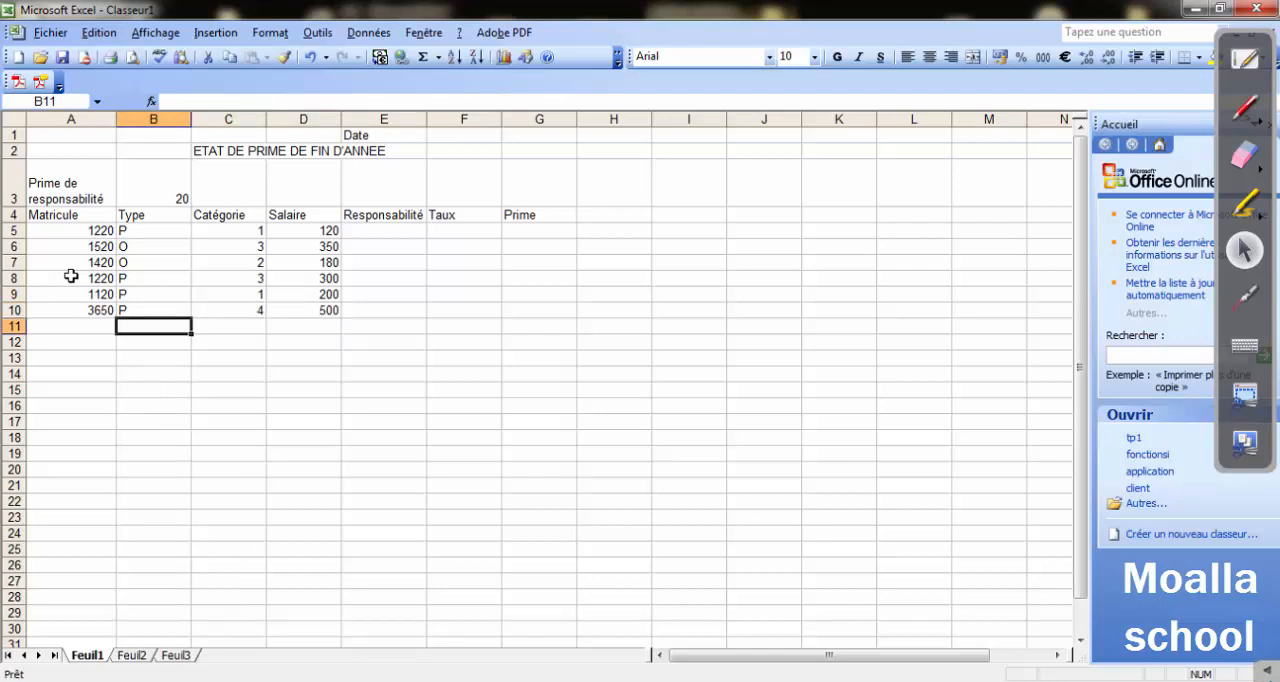
key(Left)
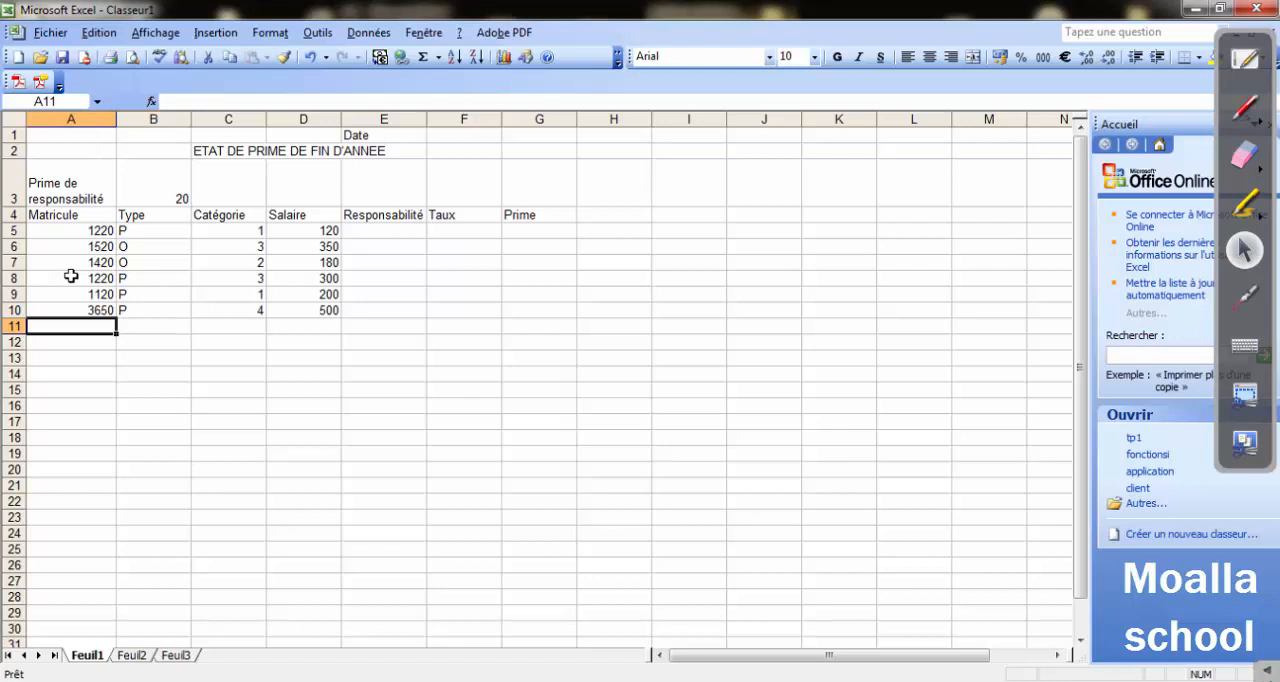
text(64)
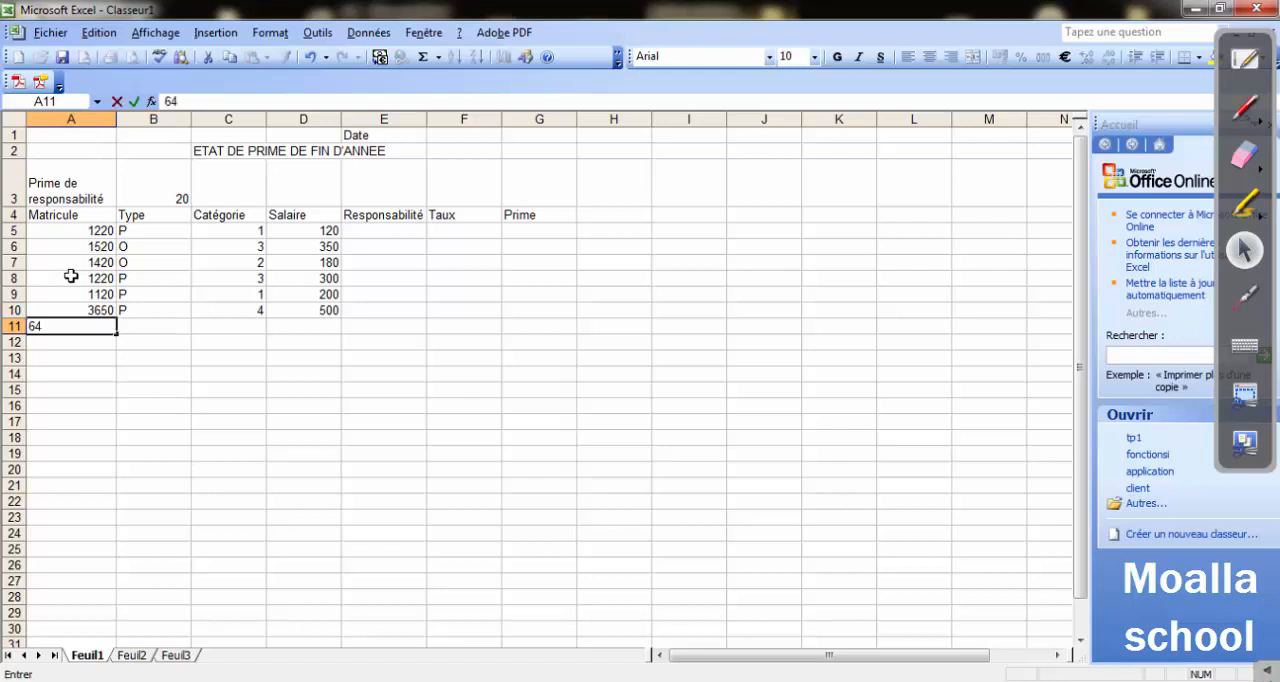
text(50)
key(Tab)
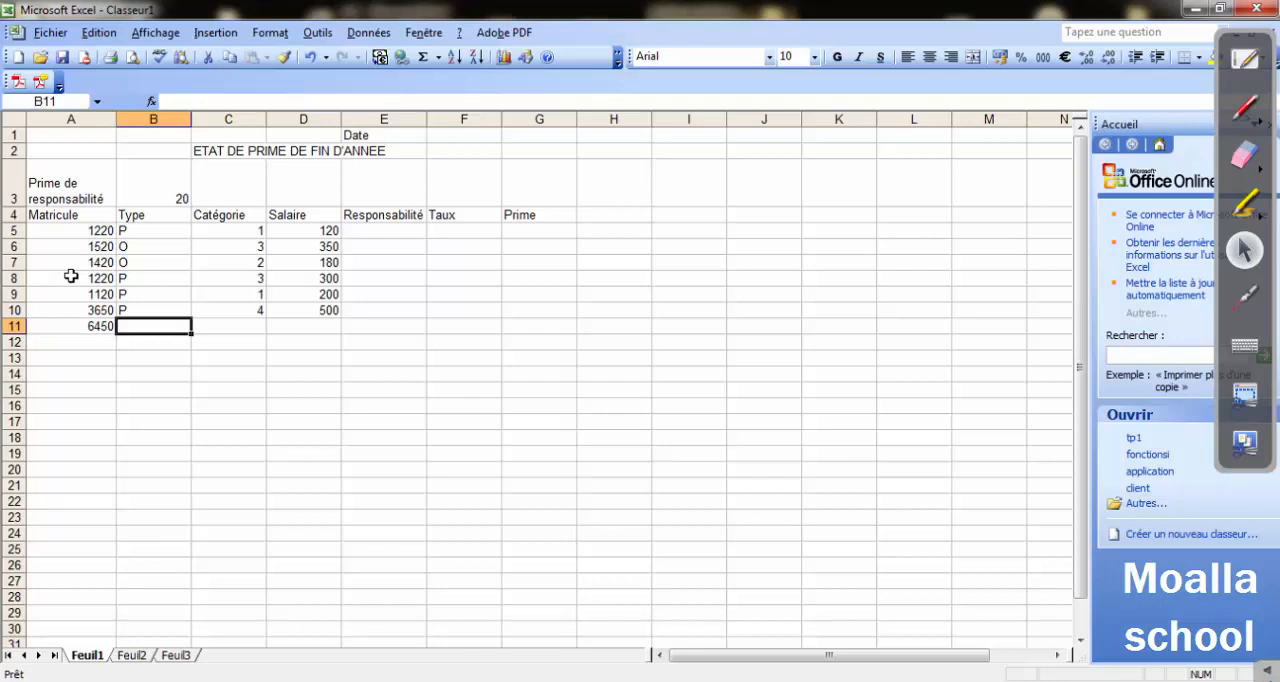
text(O)
key(Tab)
text(3)
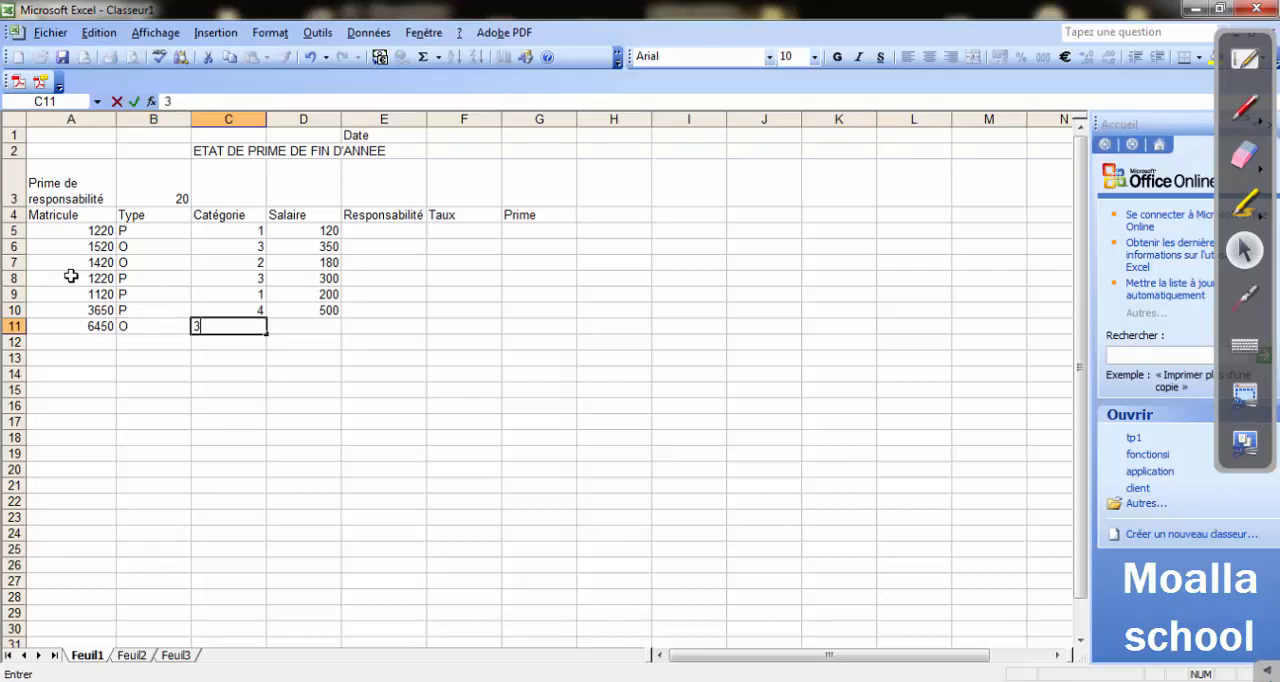
key(Tab)
text(250)
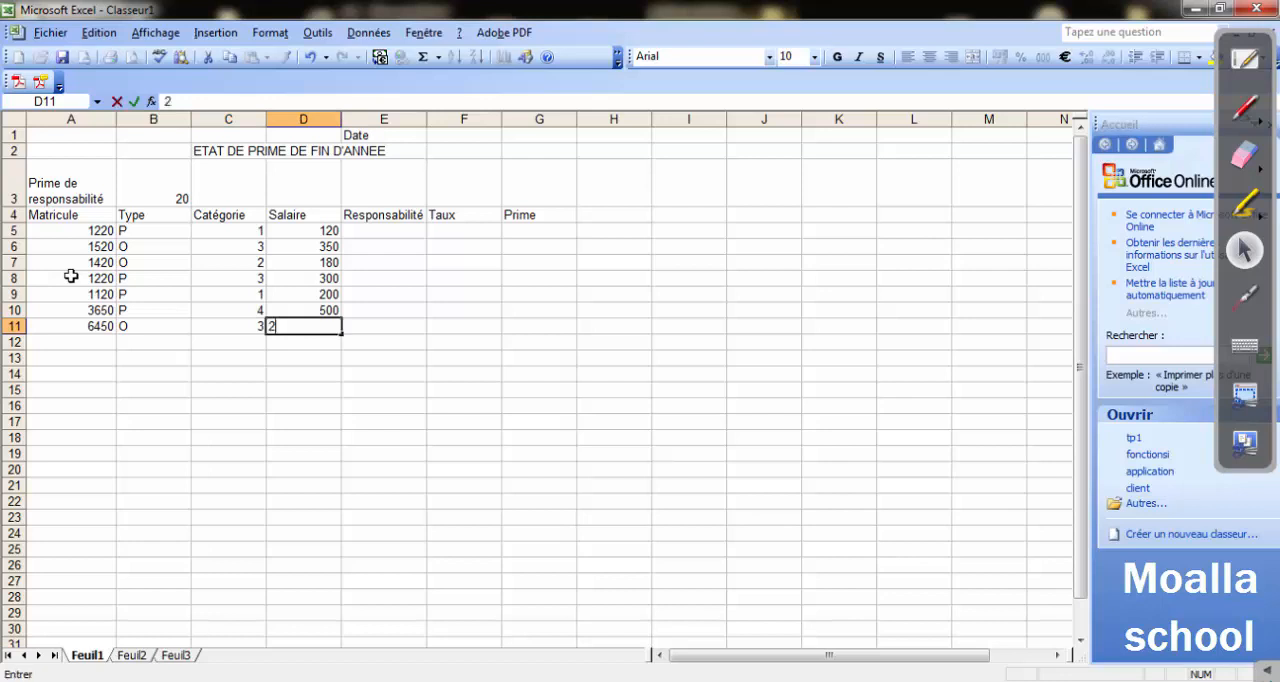
key(Return)
Fill in row 12 with the eighth employee's Matricule number, Type P, Catégorie 4 and Salaire 210.
key(Left)
key(Left)
key(Left)
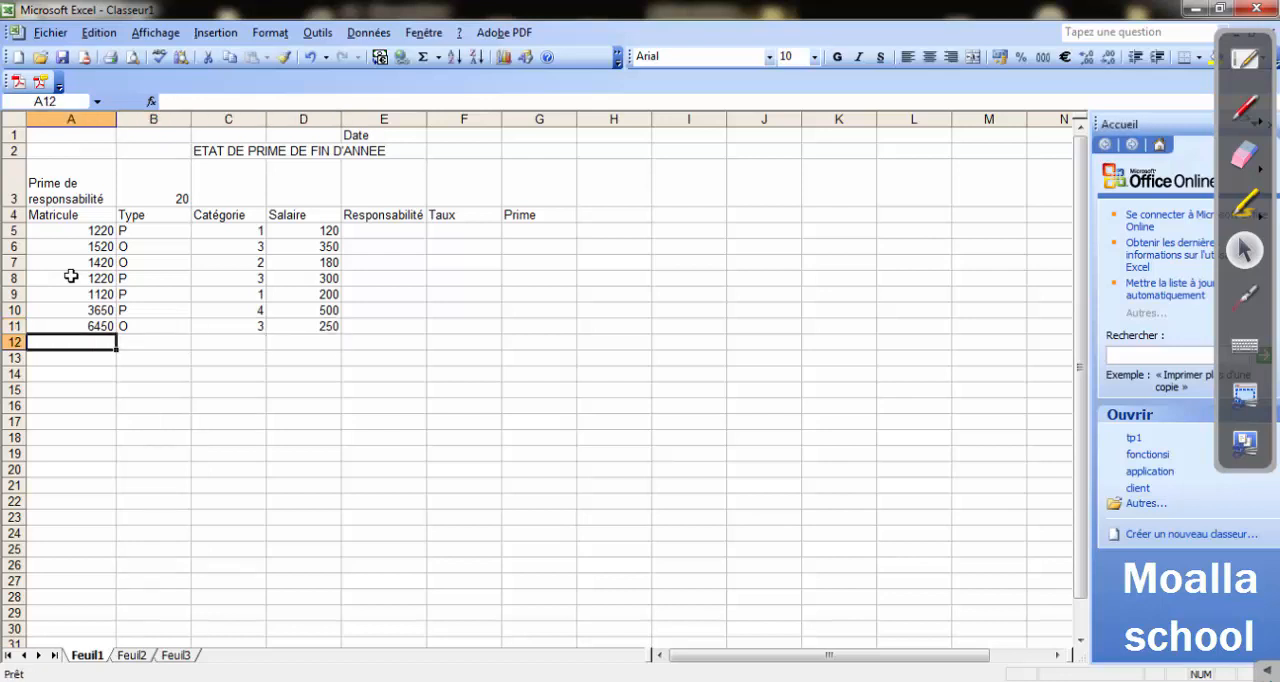
text(4530)
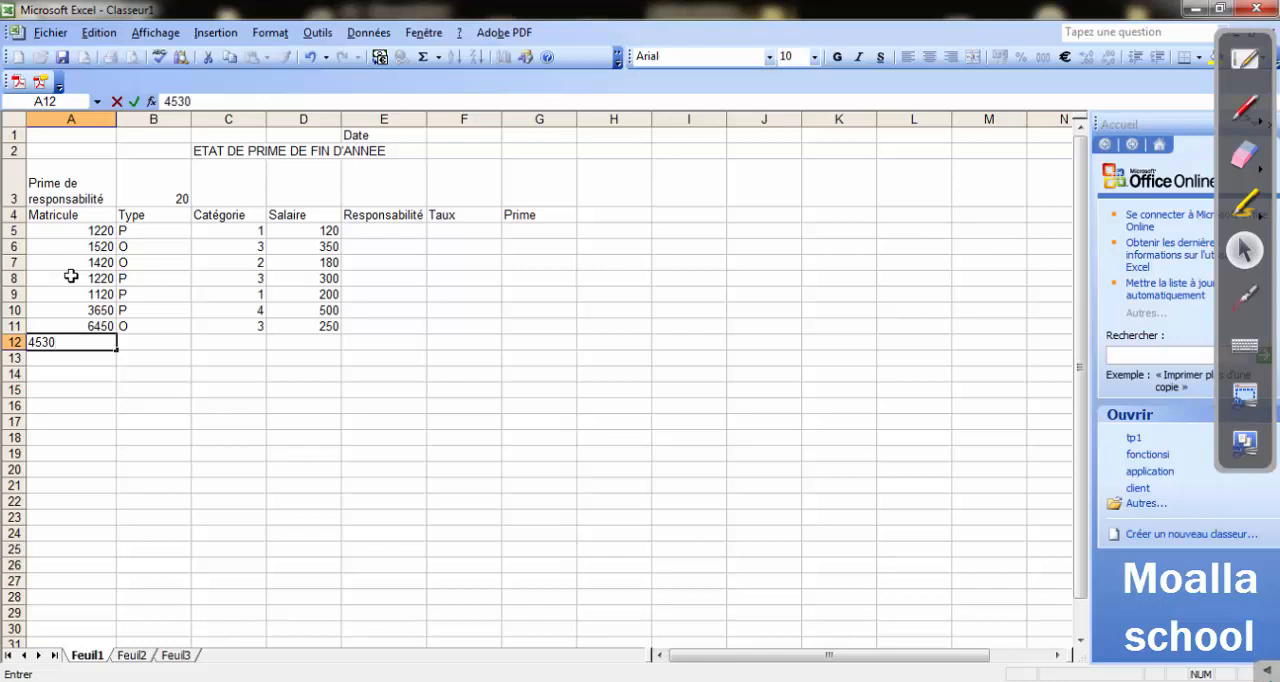
key(Tab)
text(P)
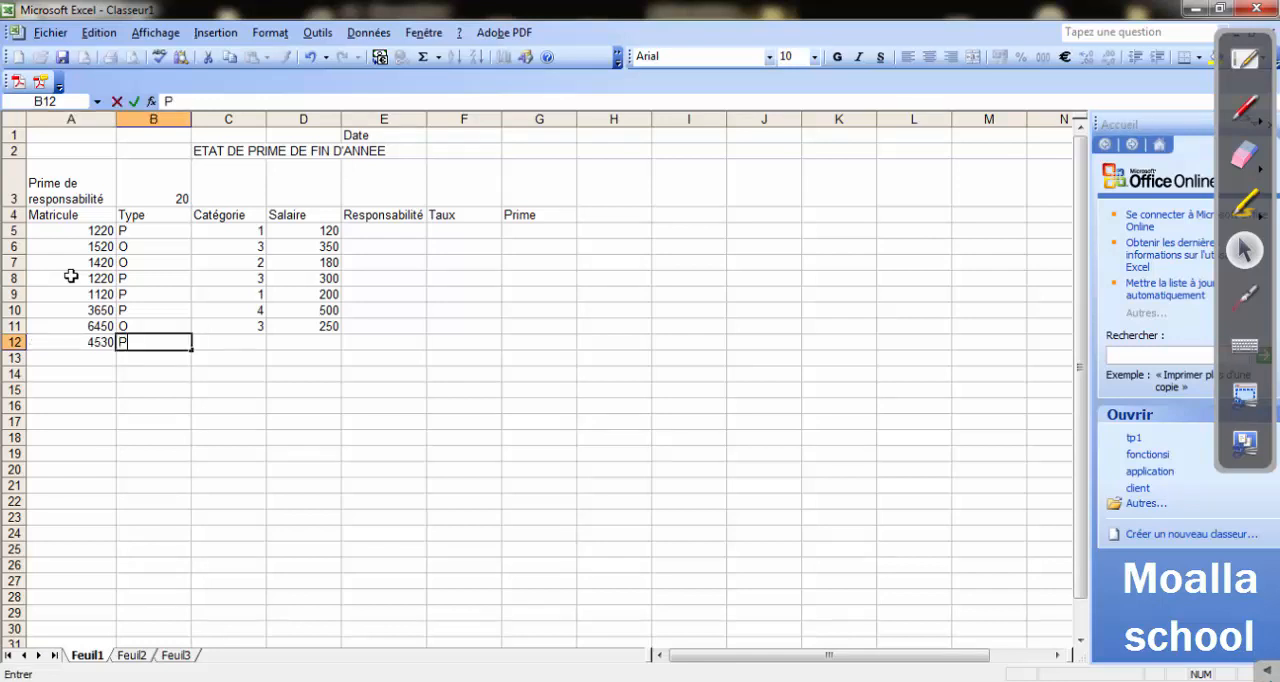
key(Tab)
text(4)
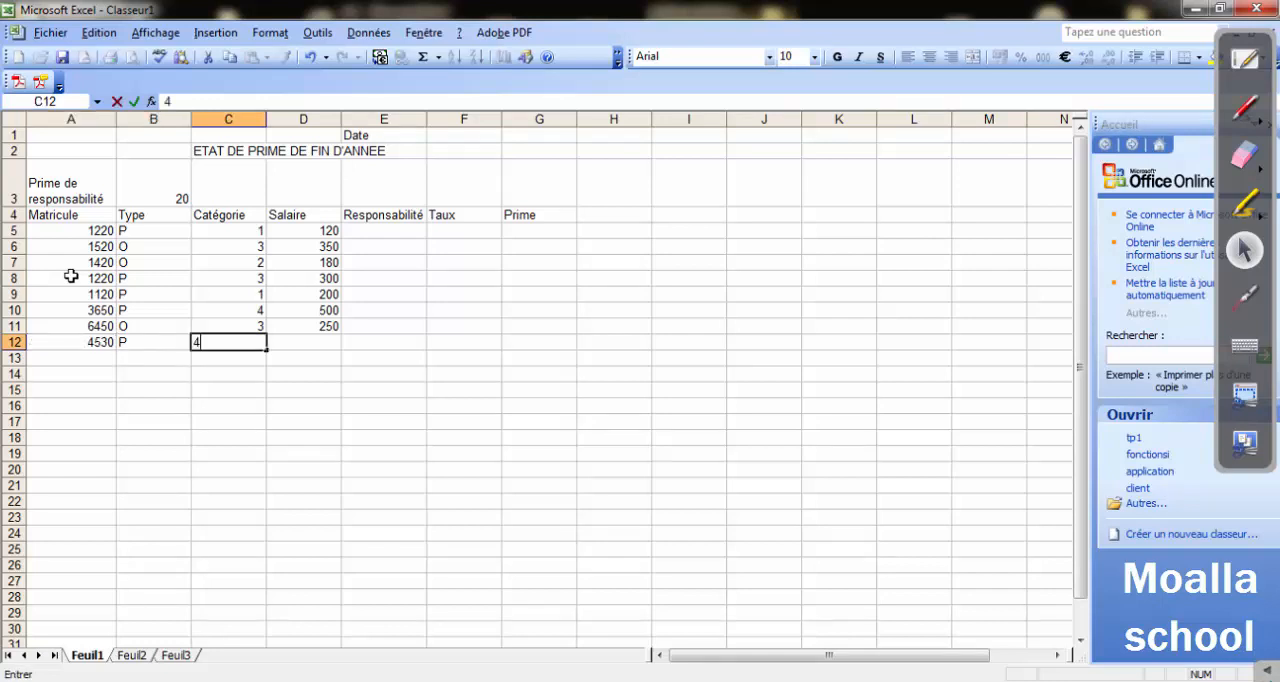
key(Tab)
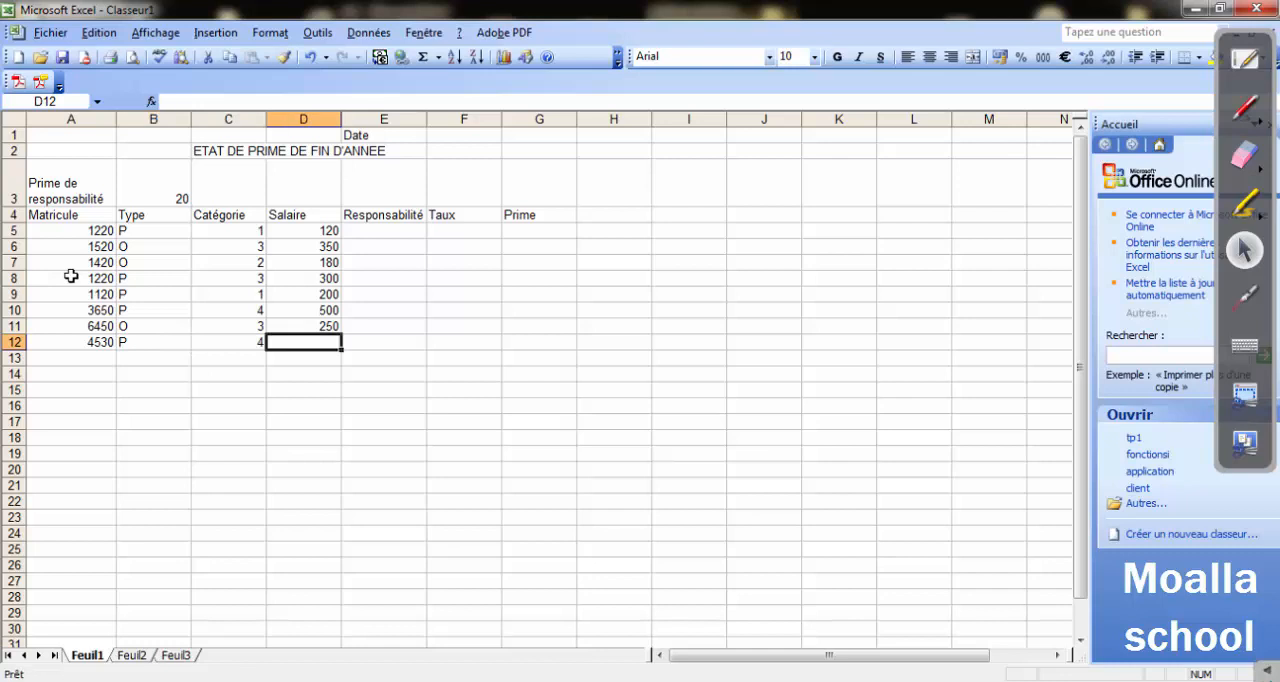
text(210)
key(Return)
Fill in row 13 with the ninth employee's Matricule number, Type O, Catégorie 1 and Salaire 450.
key(Left)
key(Left)
key(Left)
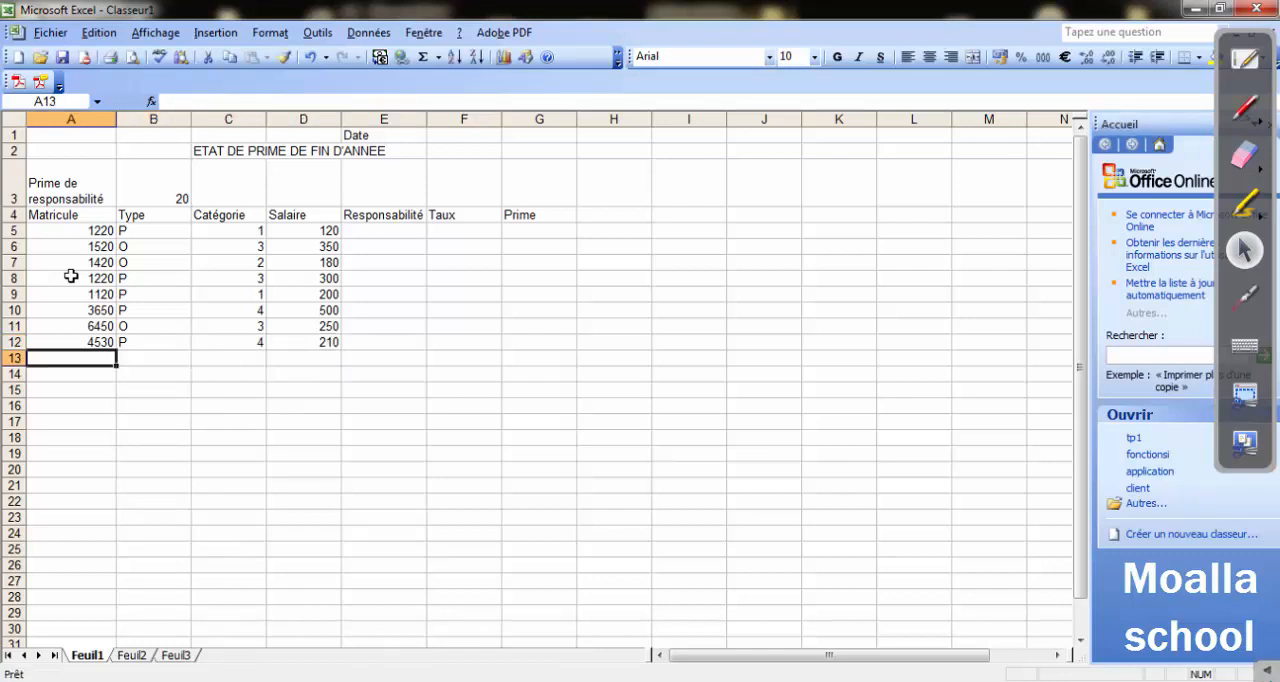
text(47)
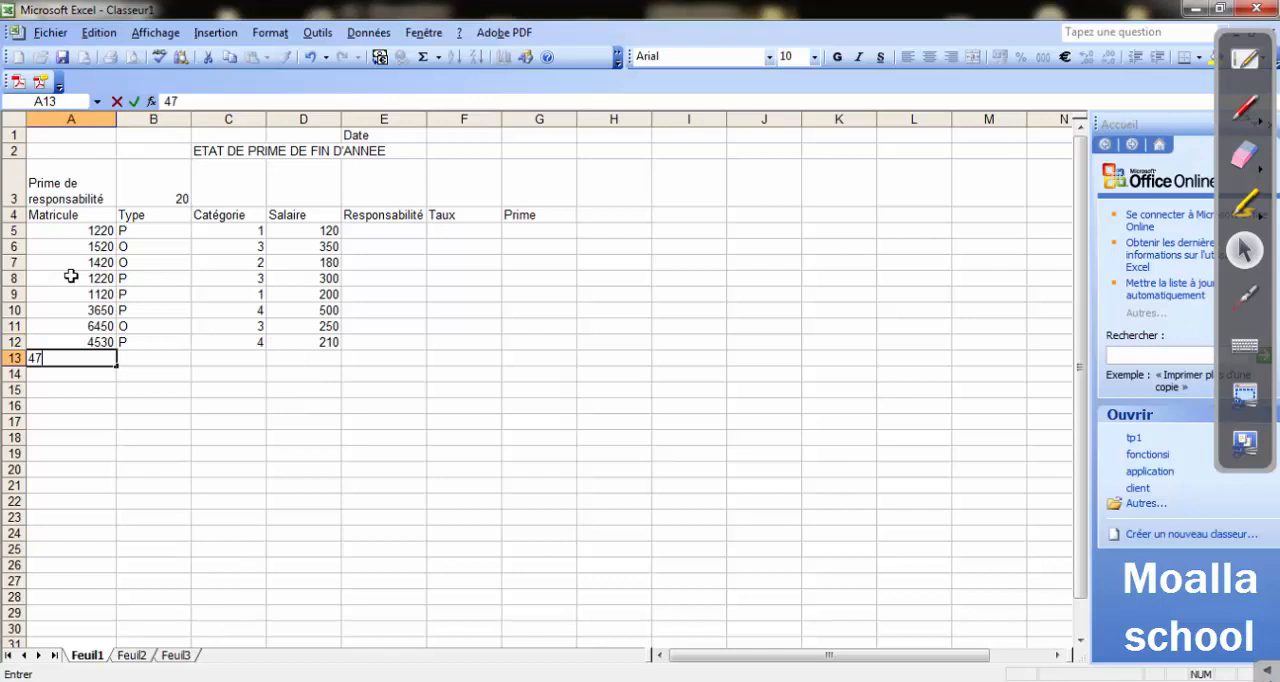
text(60)
key(Tab)
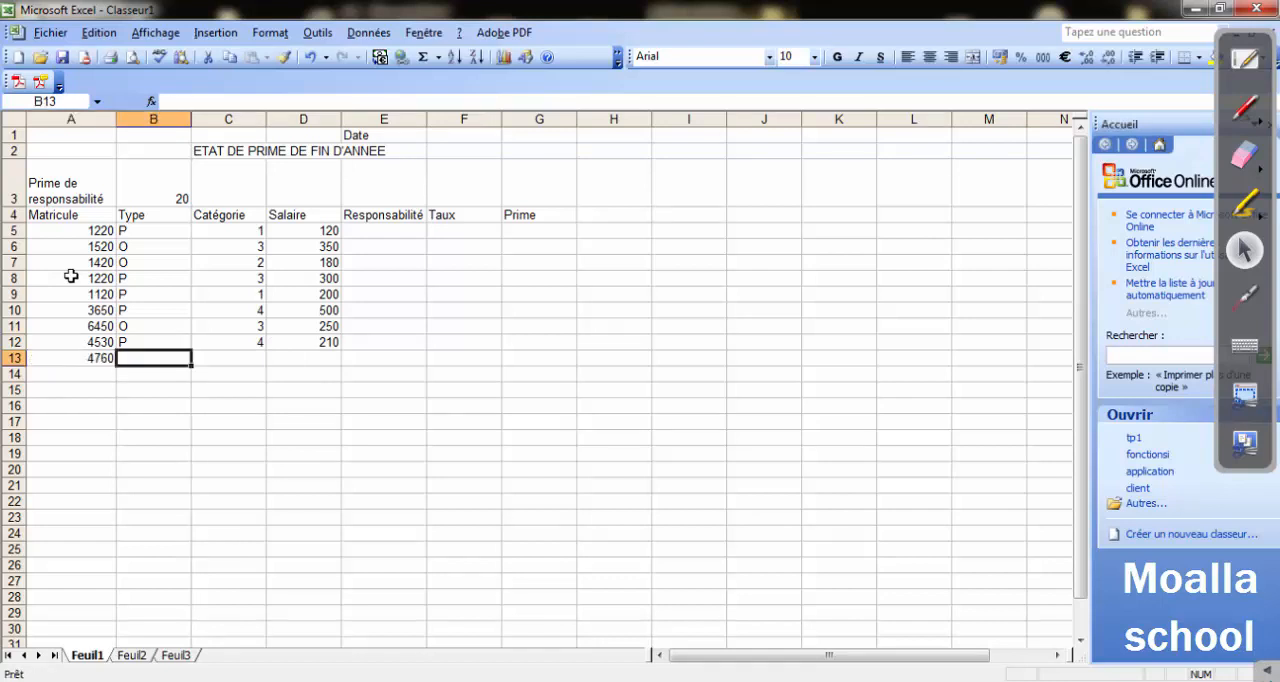
text(O)
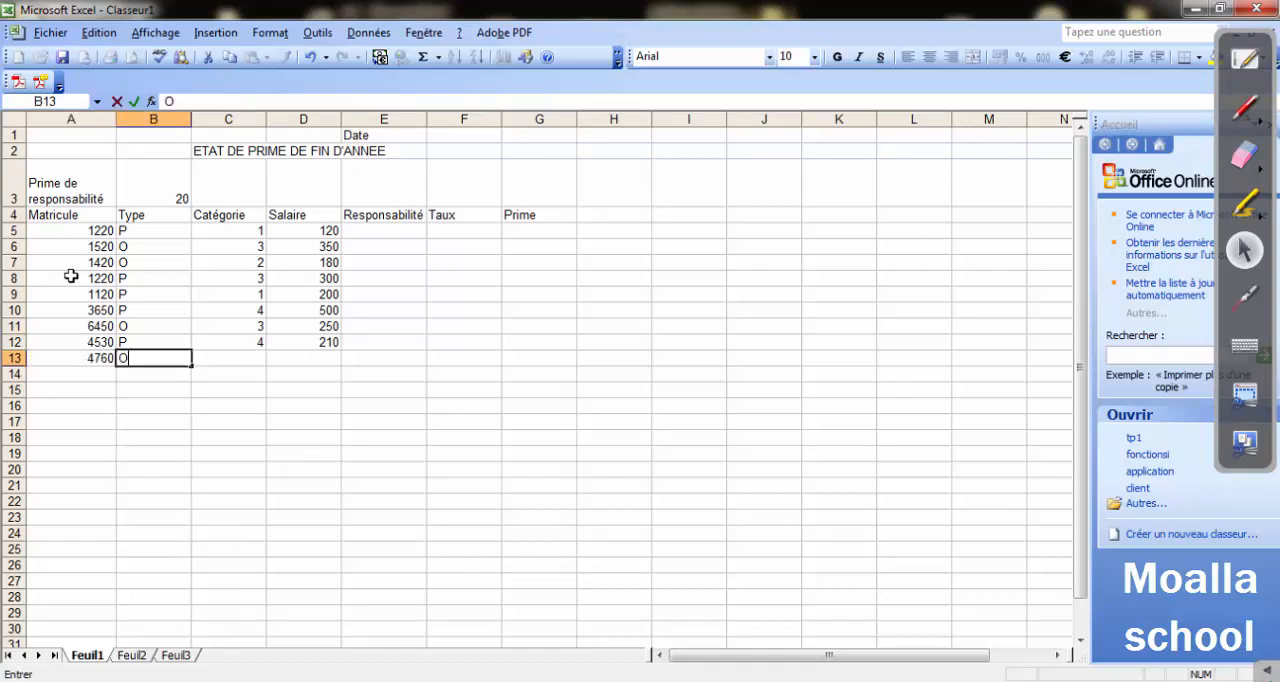
key(Tab)
key(Tab)
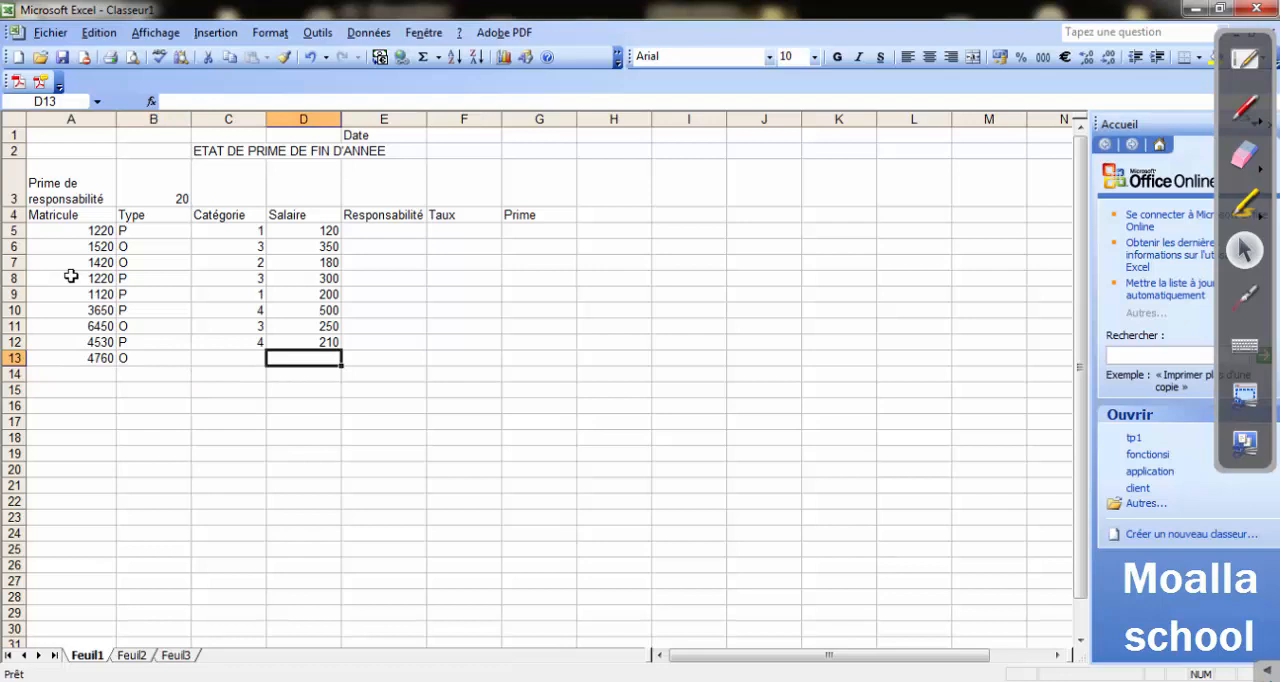
key(shift+Tab)
text(1)
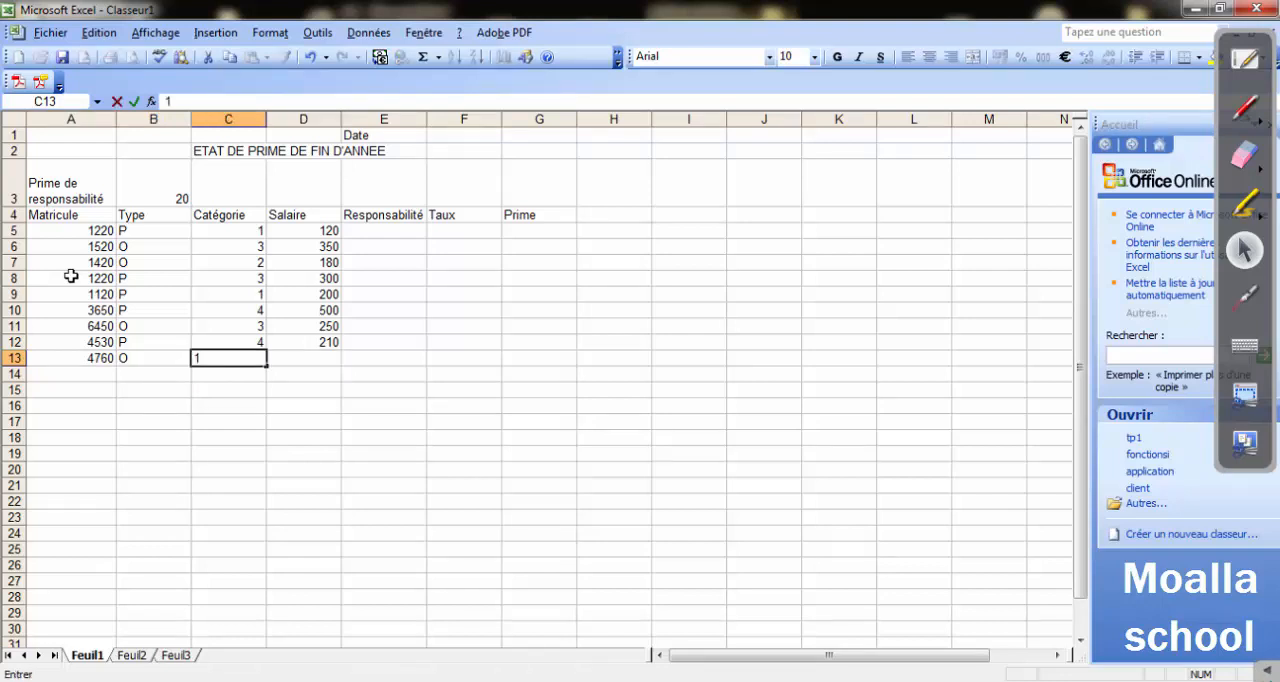
key(Tab)
text(450)
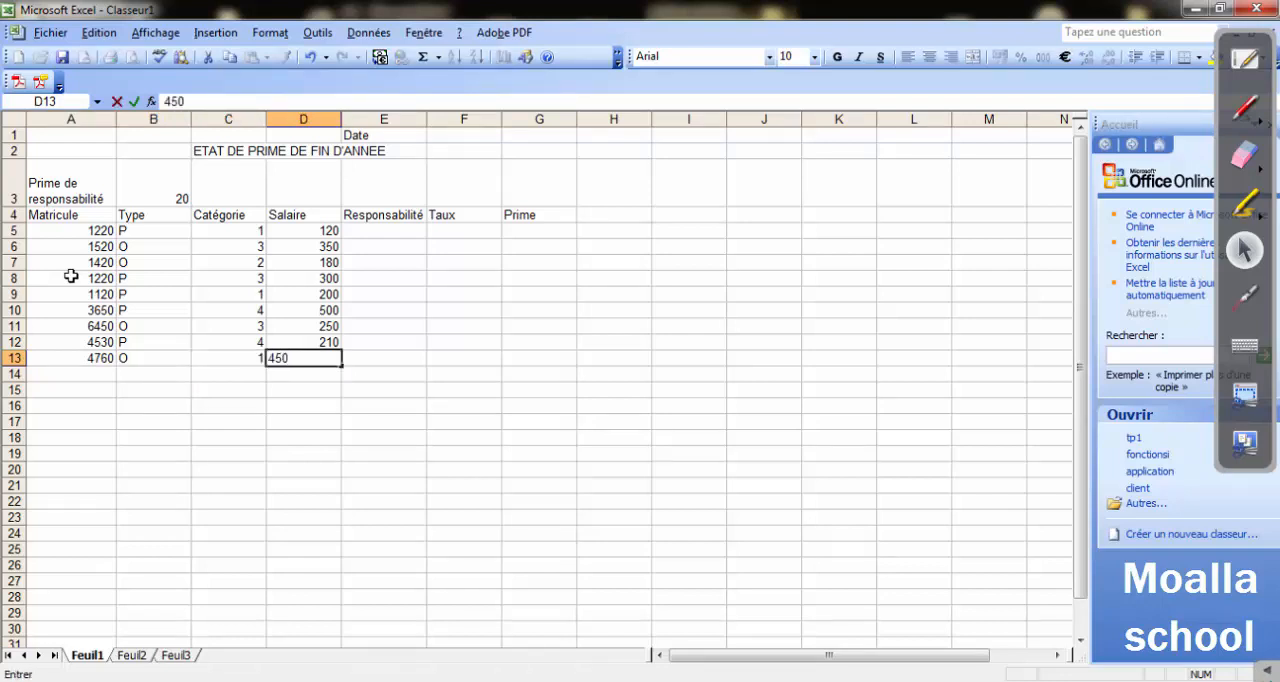
key(Return)
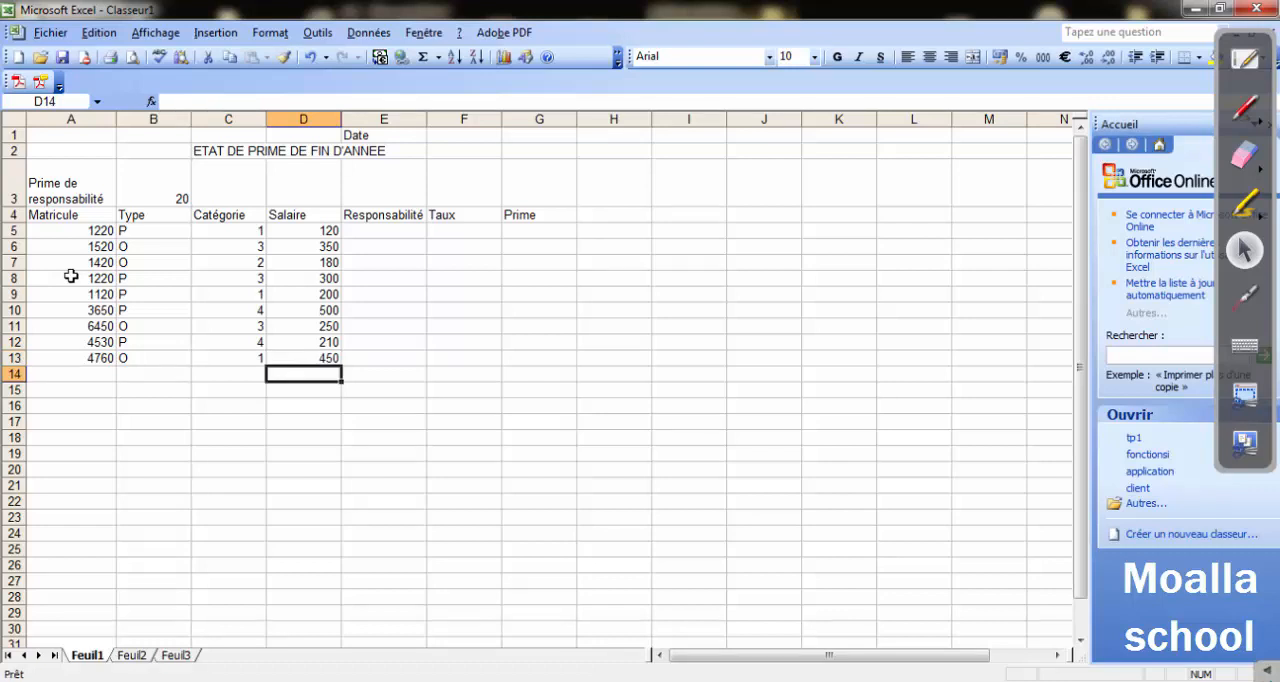
Enter the summary label "Prime Maximal" in cell E15, two rows below the employee list.
key(Down)
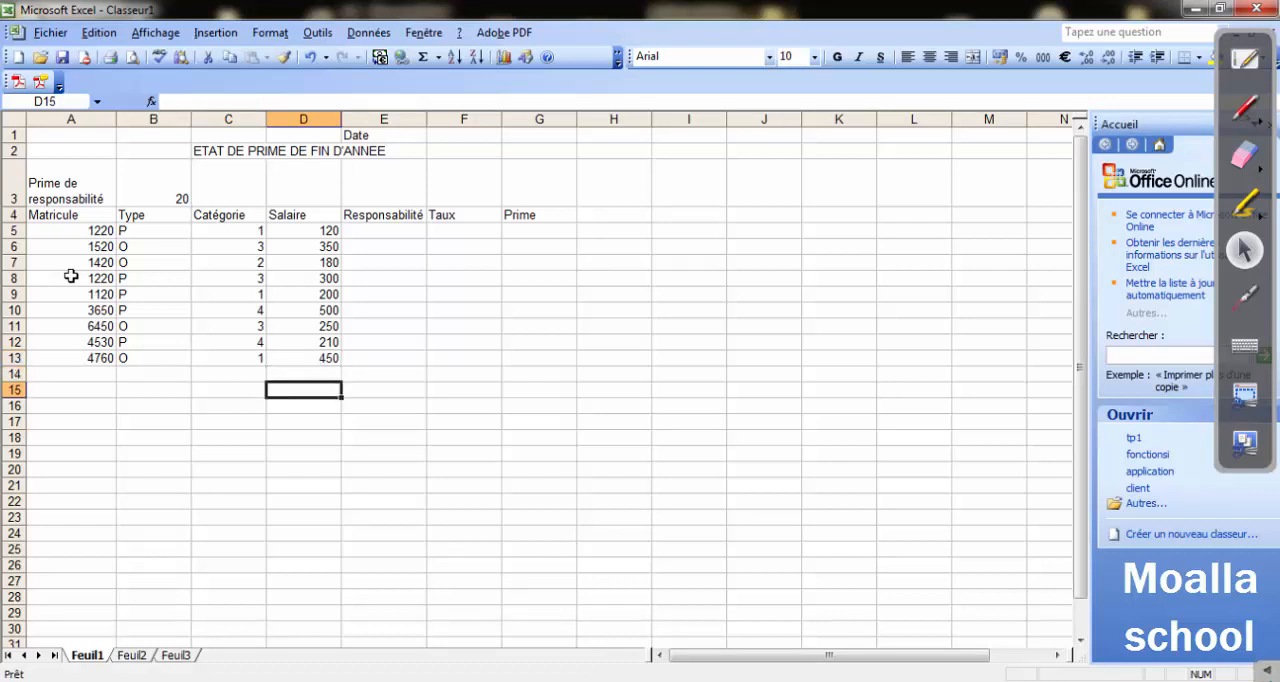
key(Right)
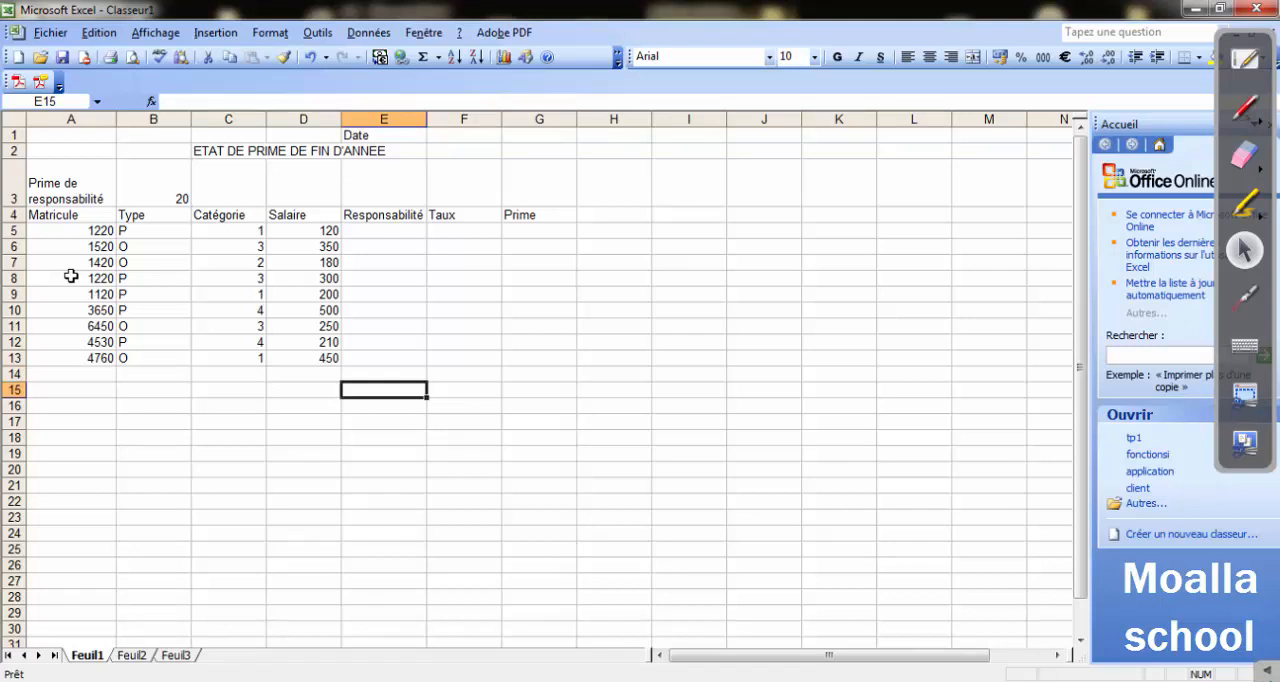
text(Prim)
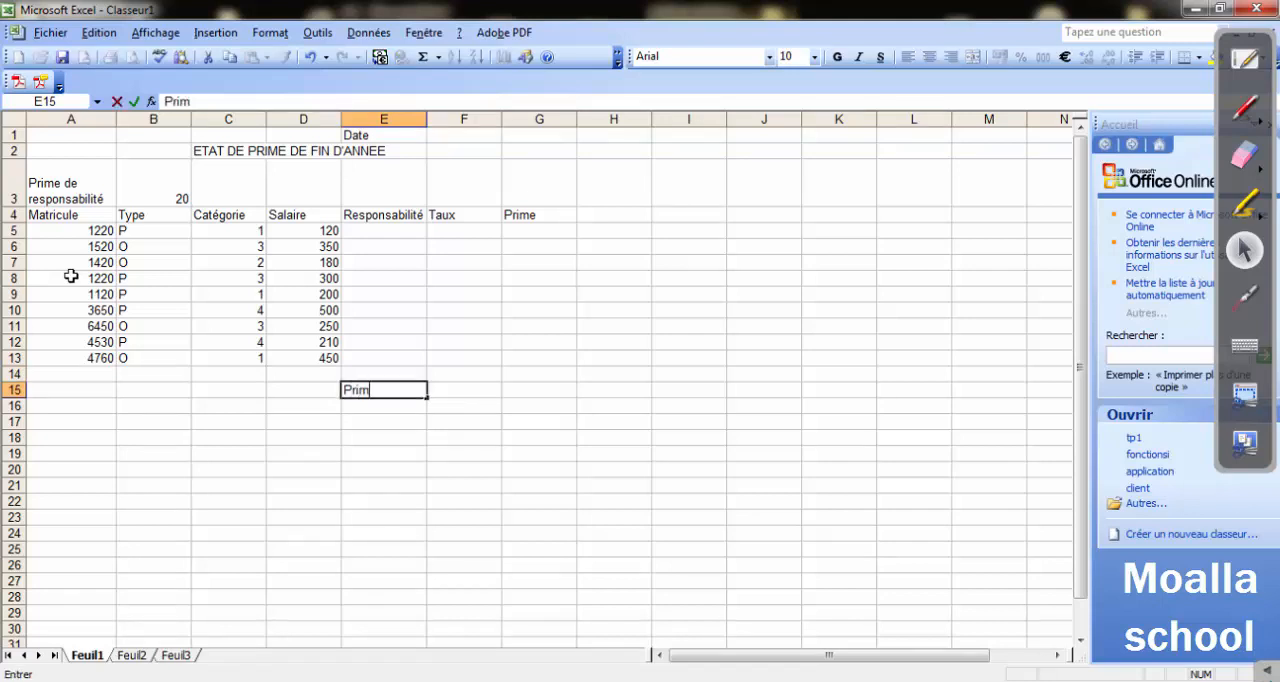
text(e Maxima)
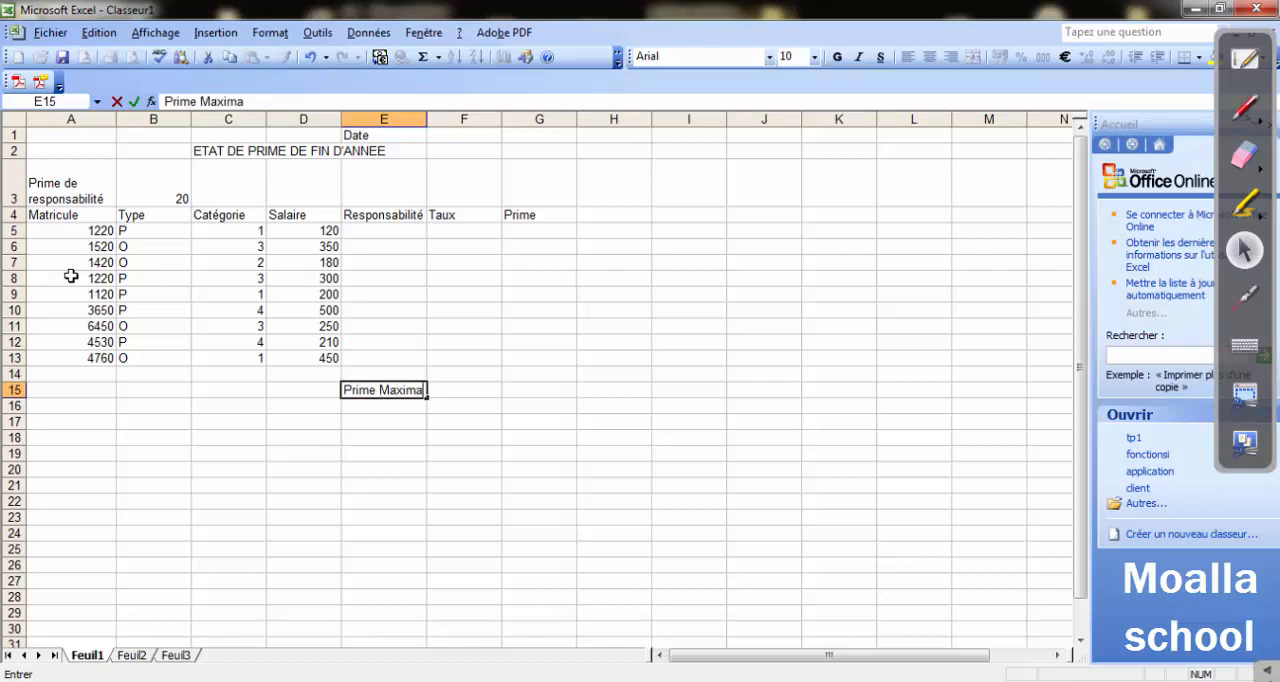
text(l)
key(Return)
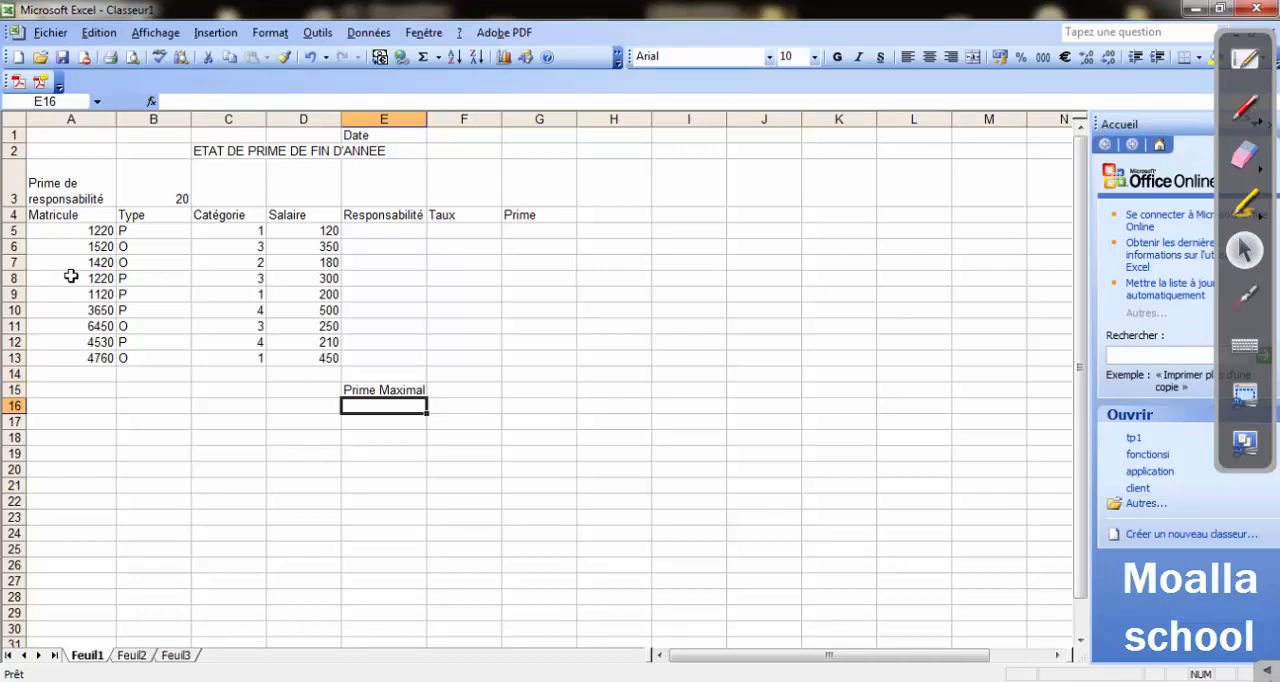
Enter the summary label "Prime Minimal" in cell E16.
text(Prime )
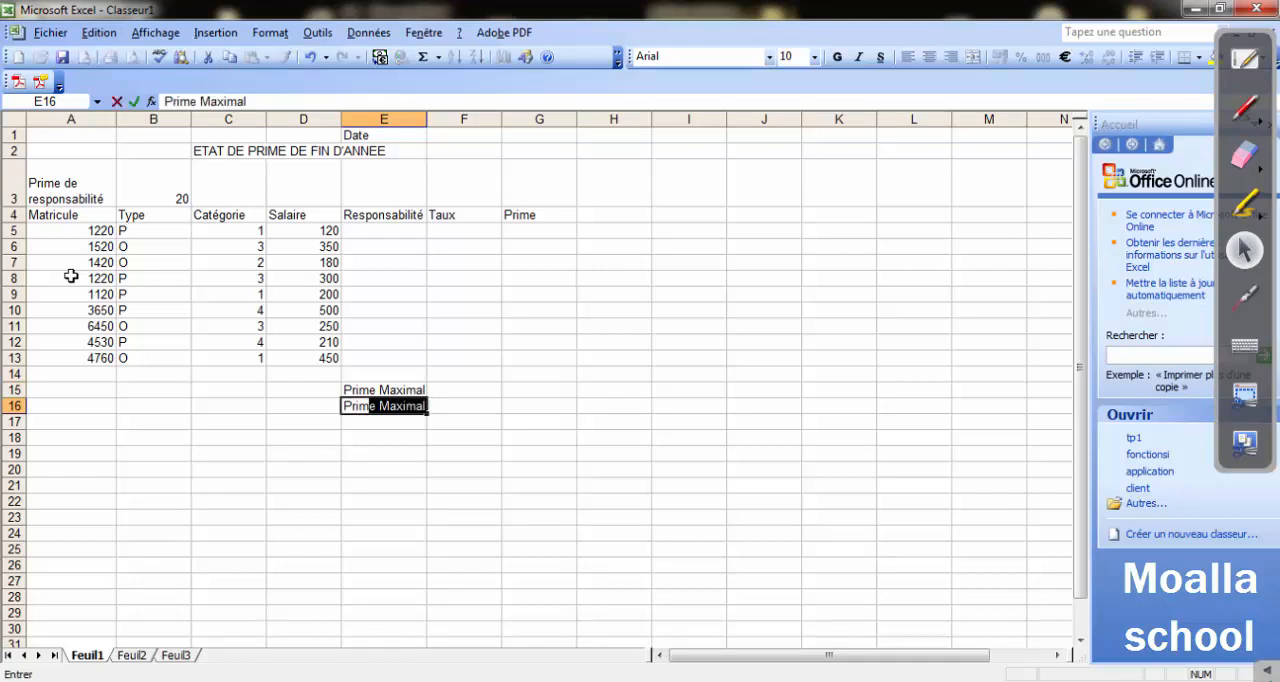
text(Minimal)
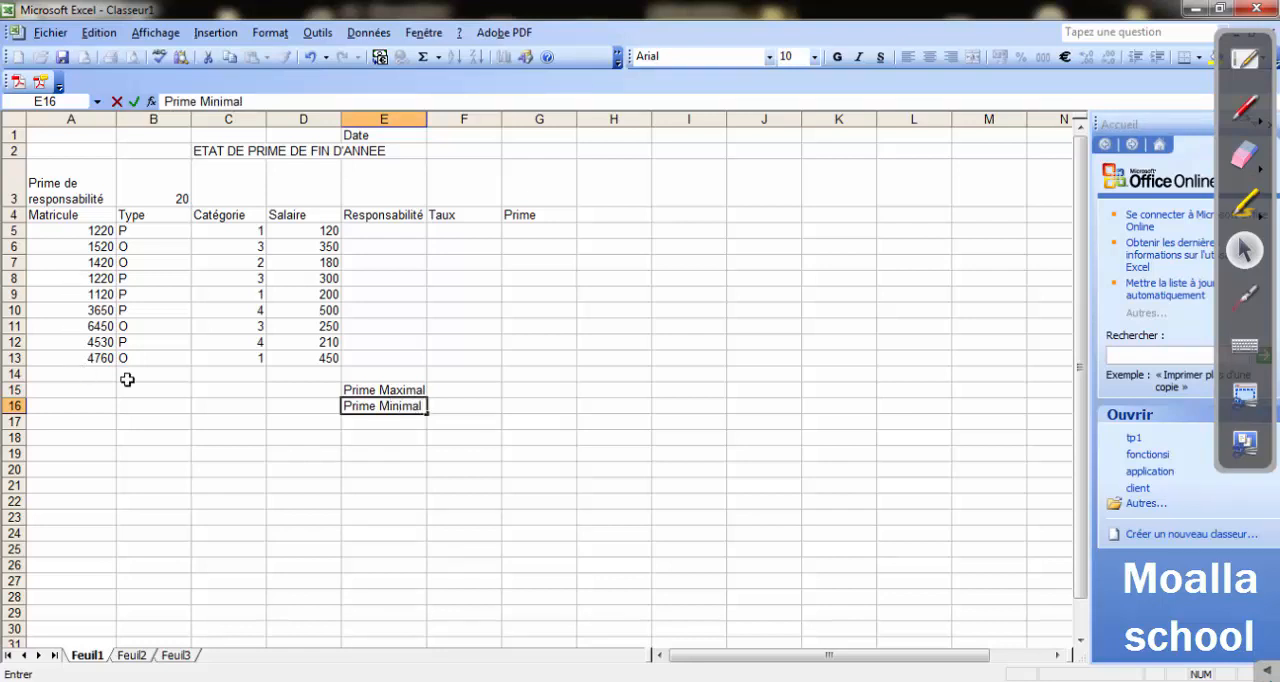
click(278, 438)
click(313, 424)
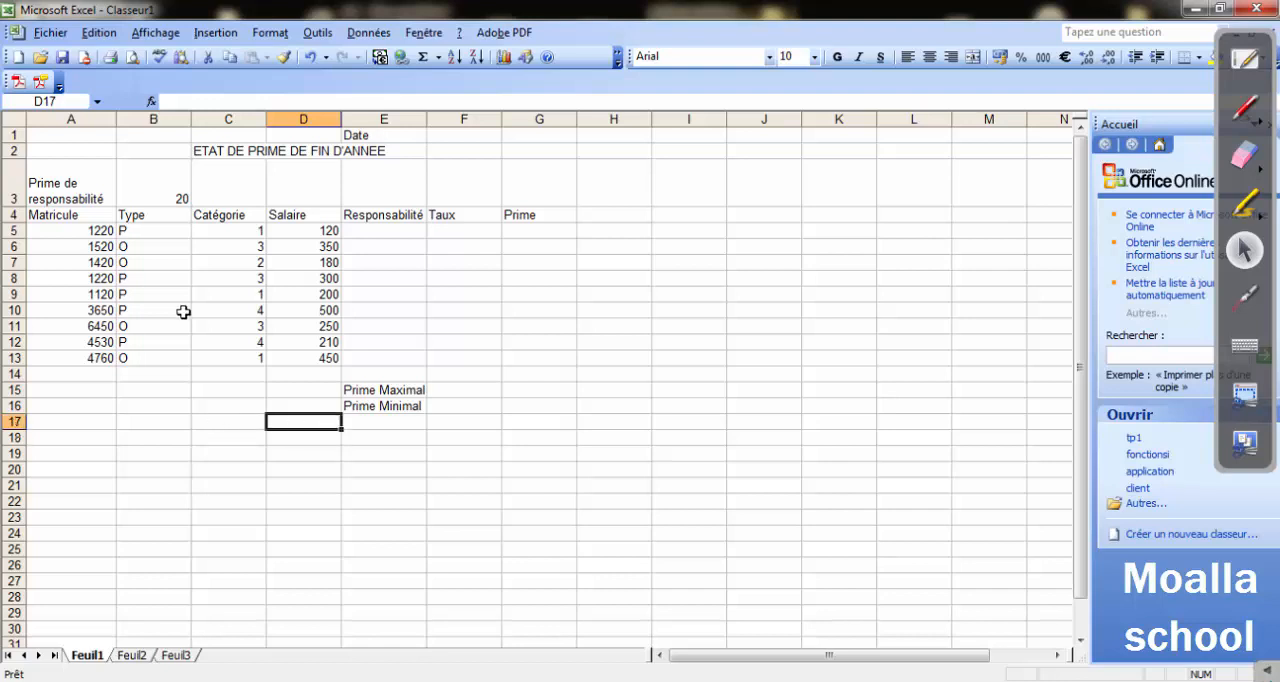
Enter the label "Nombre des employés permanents" in cell B18.
click(129, 424)
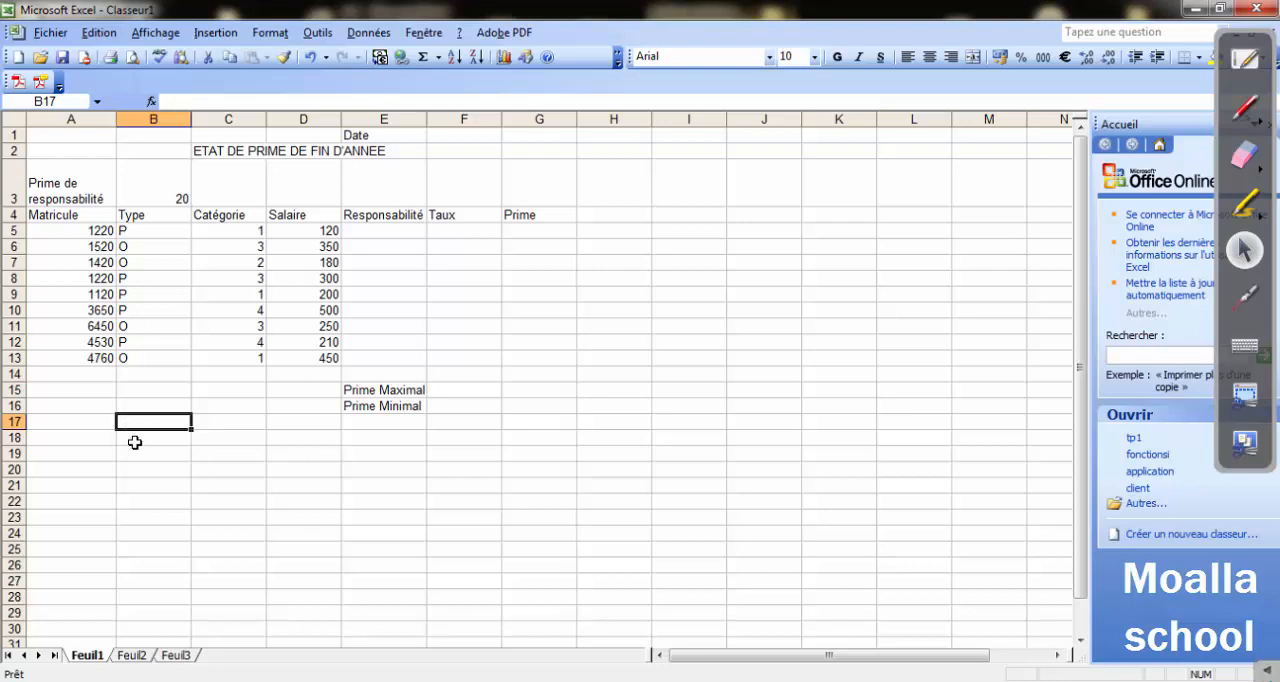
click(134, 441)
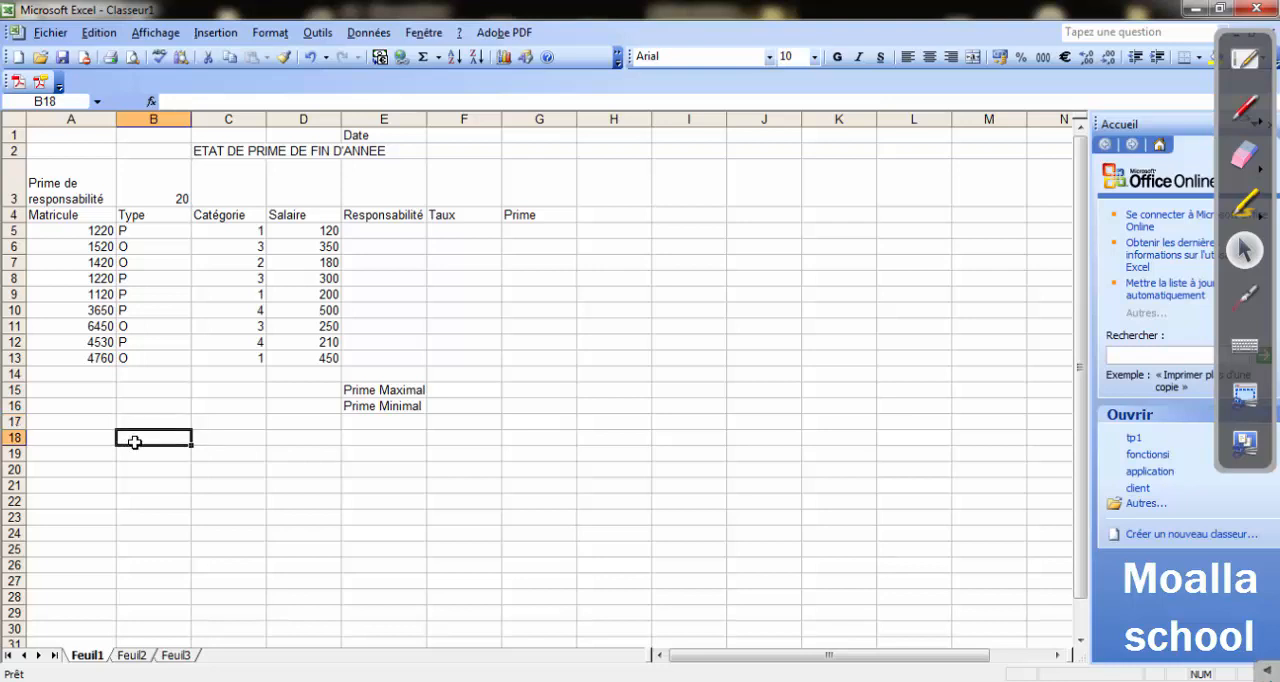
text(Nombre)
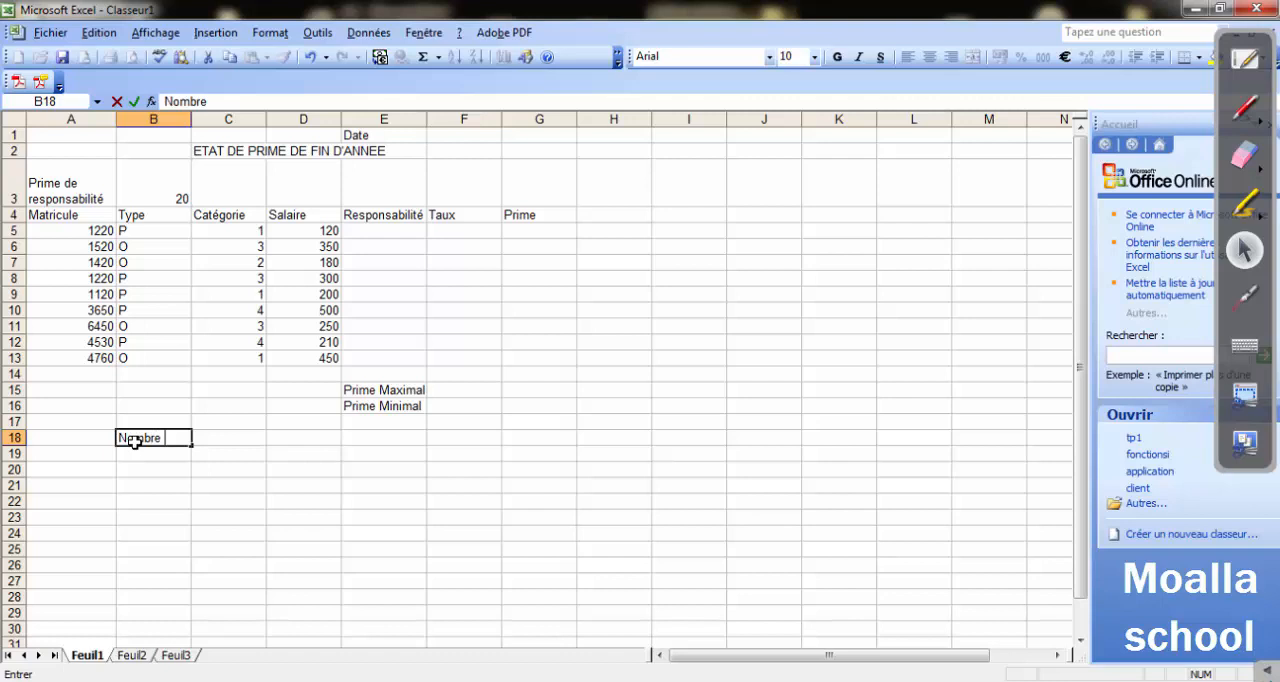
text( desc)
key(BackSpace)
text(empl)
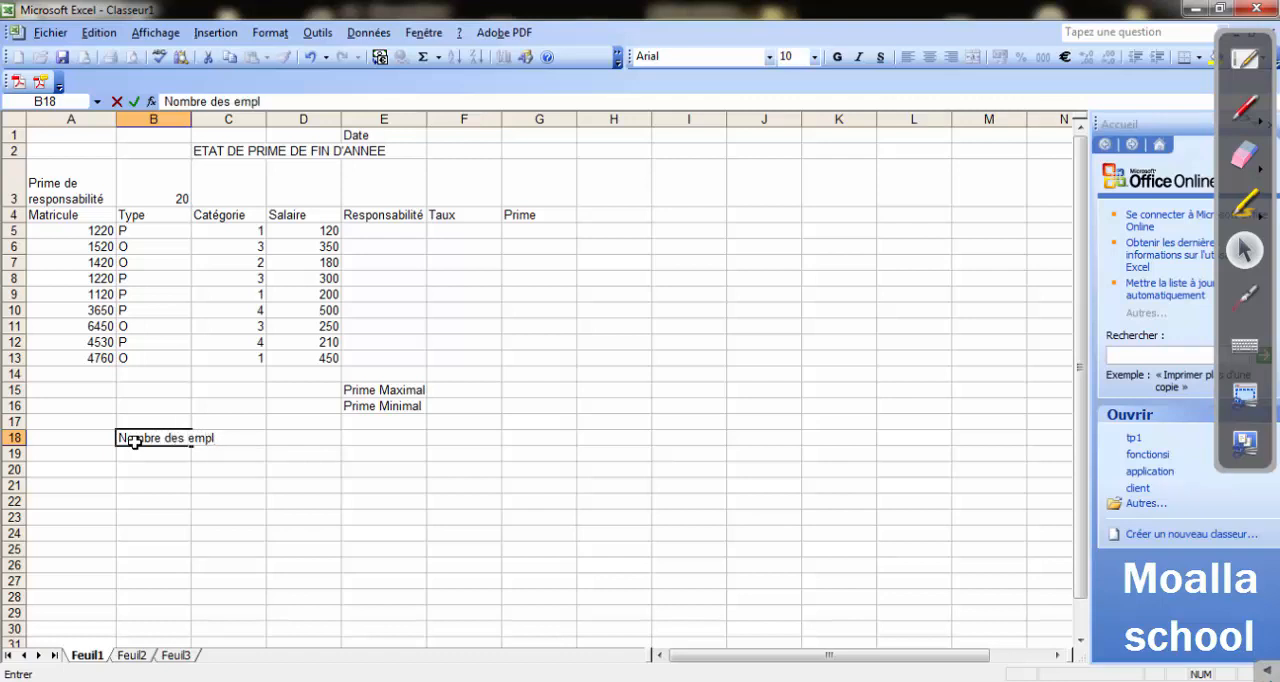
text(oyés perma)
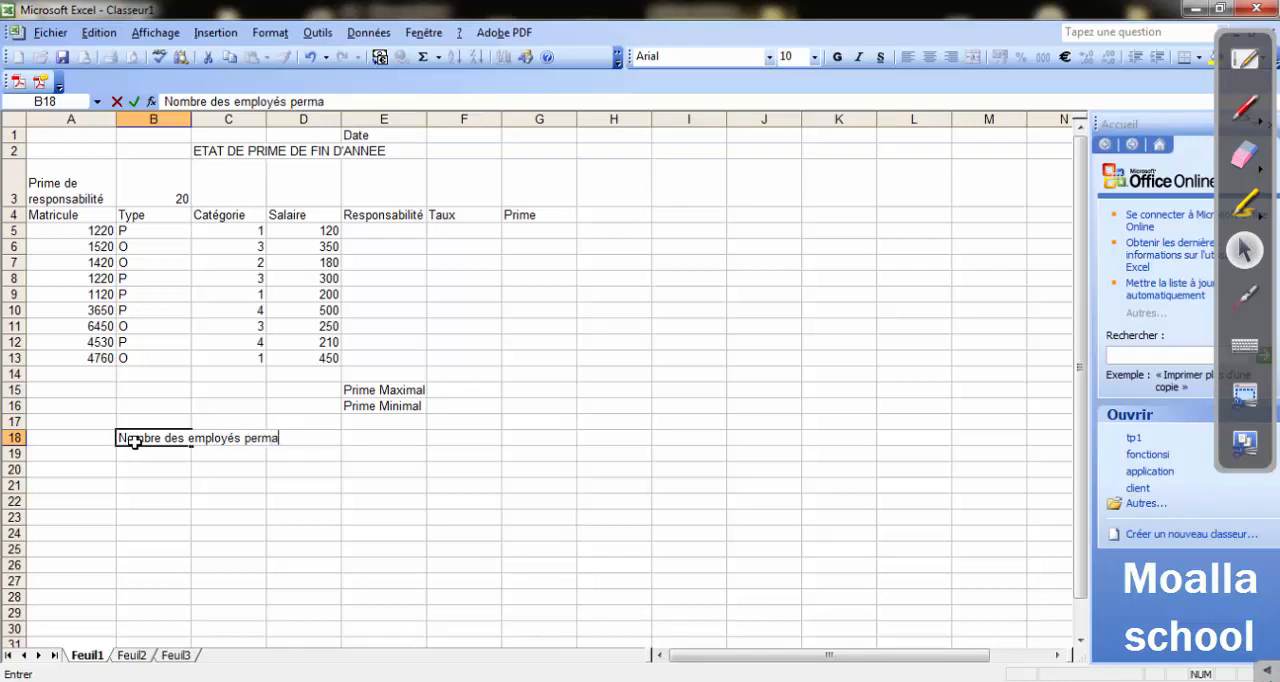
text(nents)
key(Tab)
key(Tab)
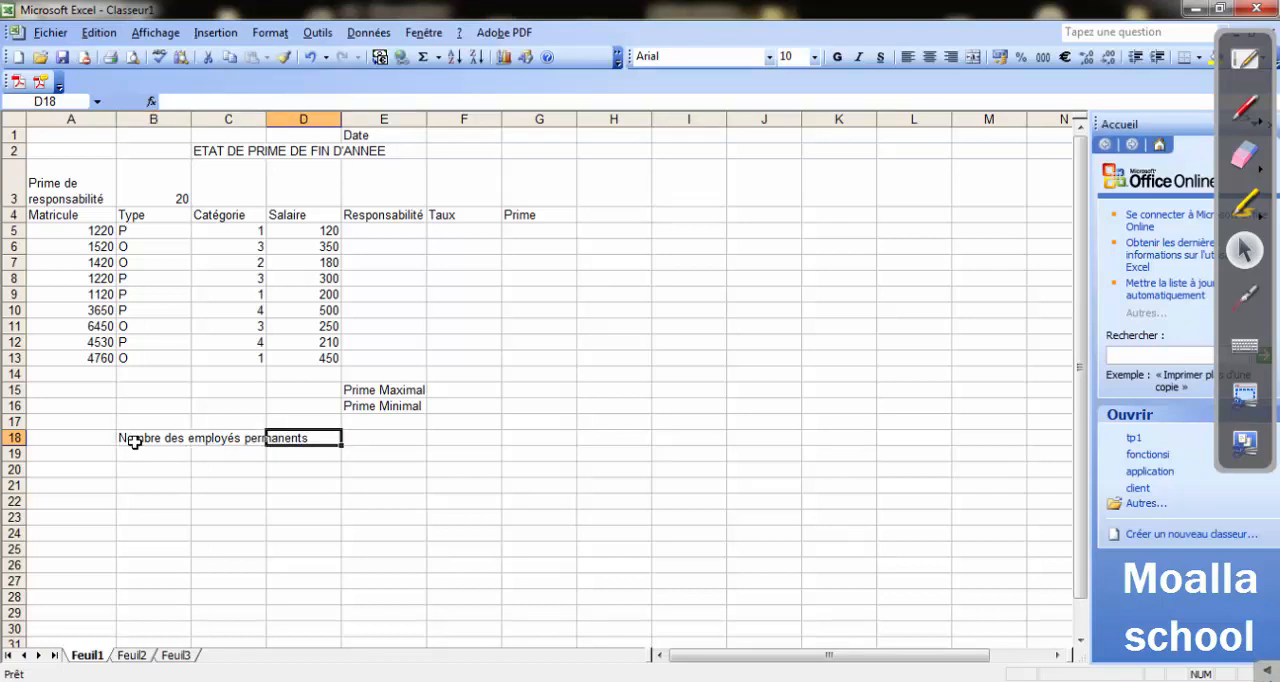
key(Tab)
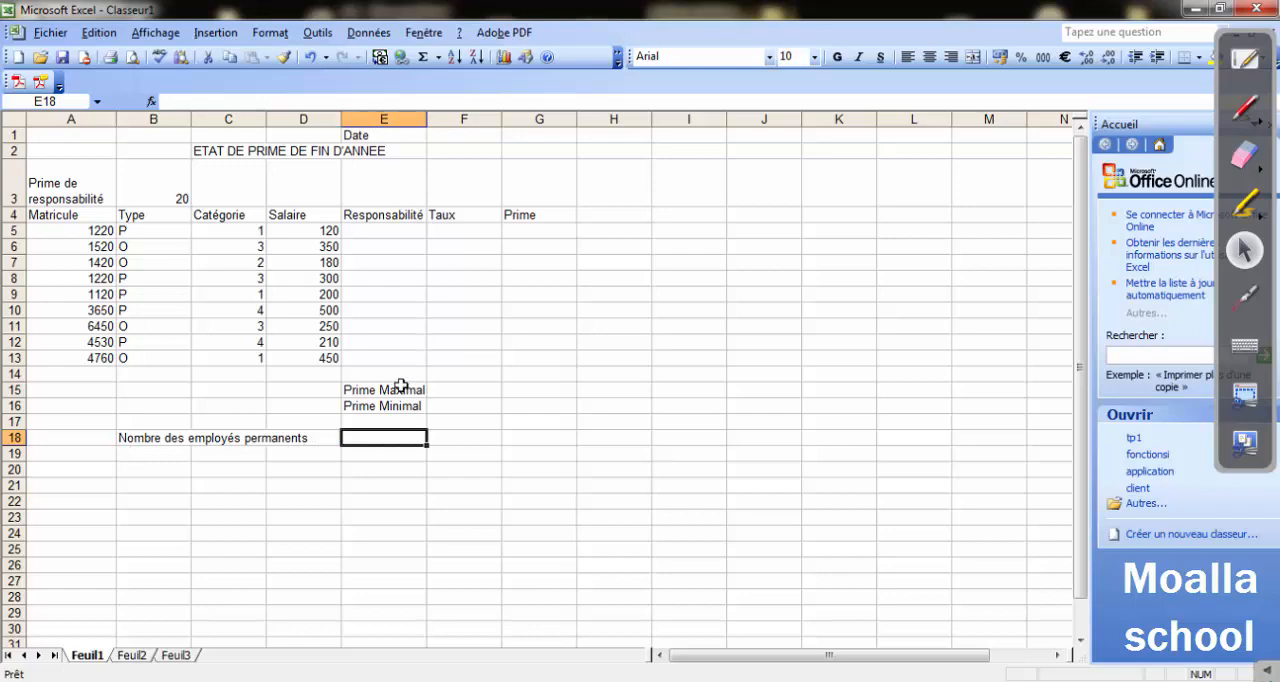
Check the summary rows' layout in the Word exercise and merge cells E15:F15 around the Prime Maximal label in Excel.
drag(395, 390, 439, 389)
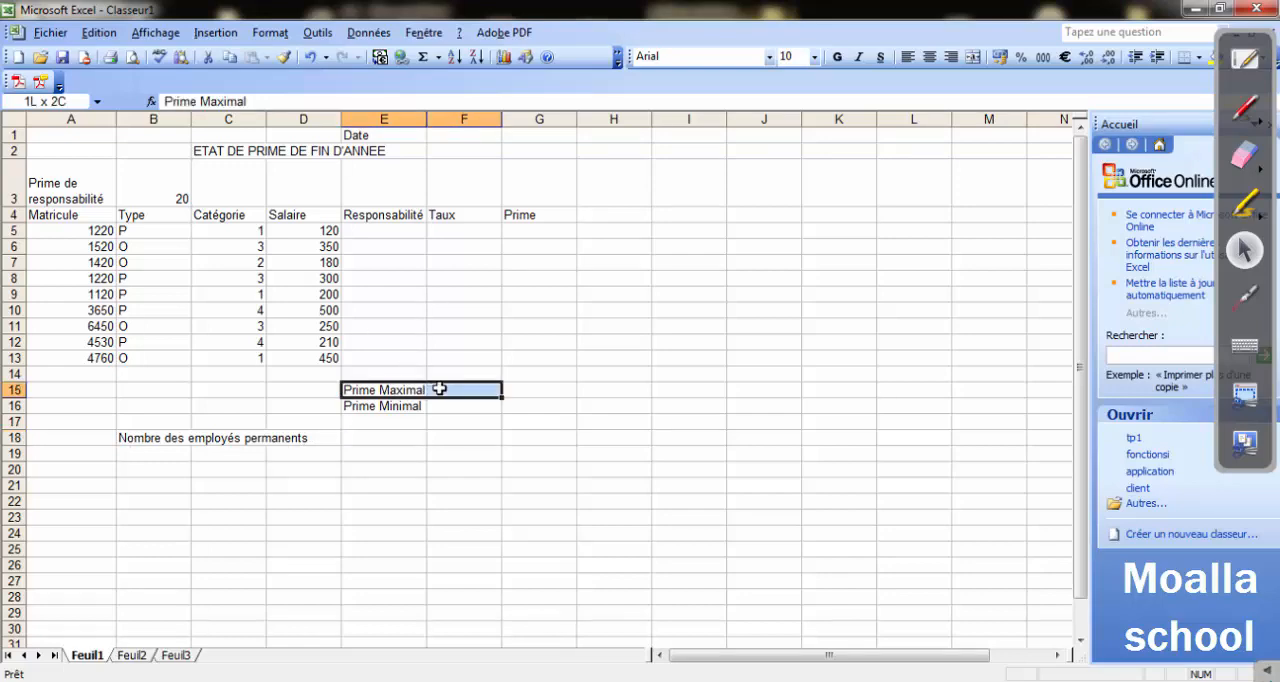
click(568, 680)
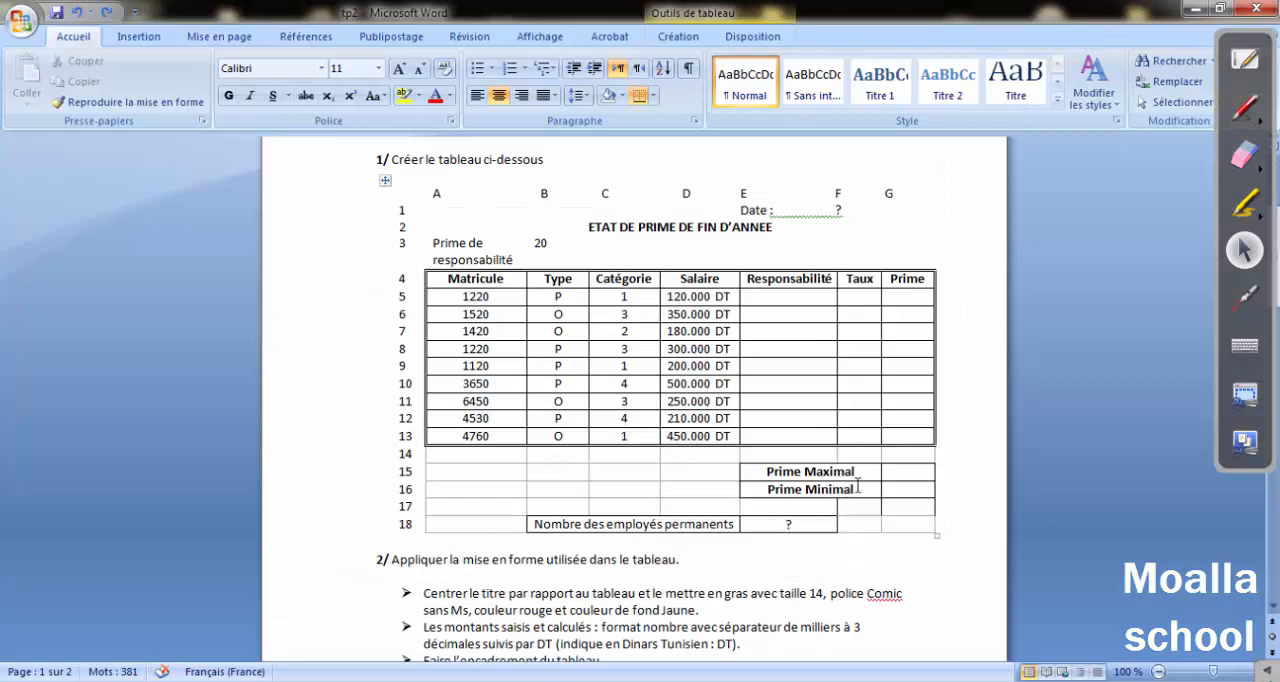
click(785, 524)
click(1192, 8)
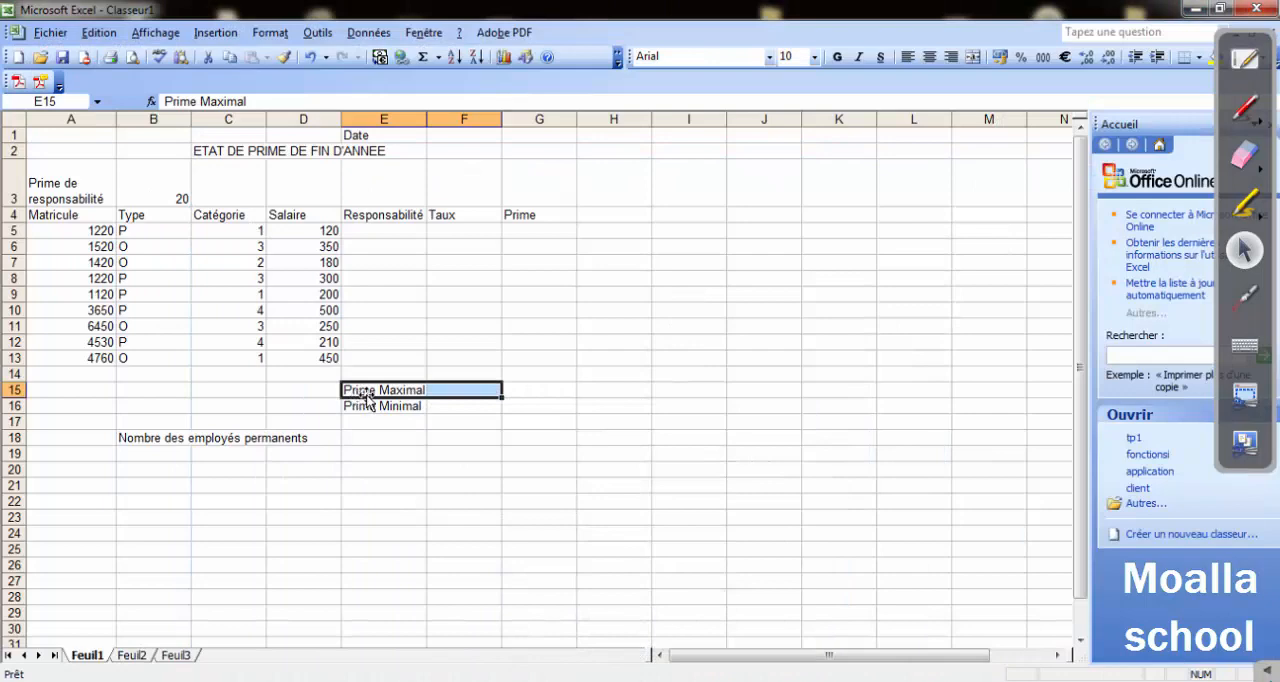
click(270, 32)
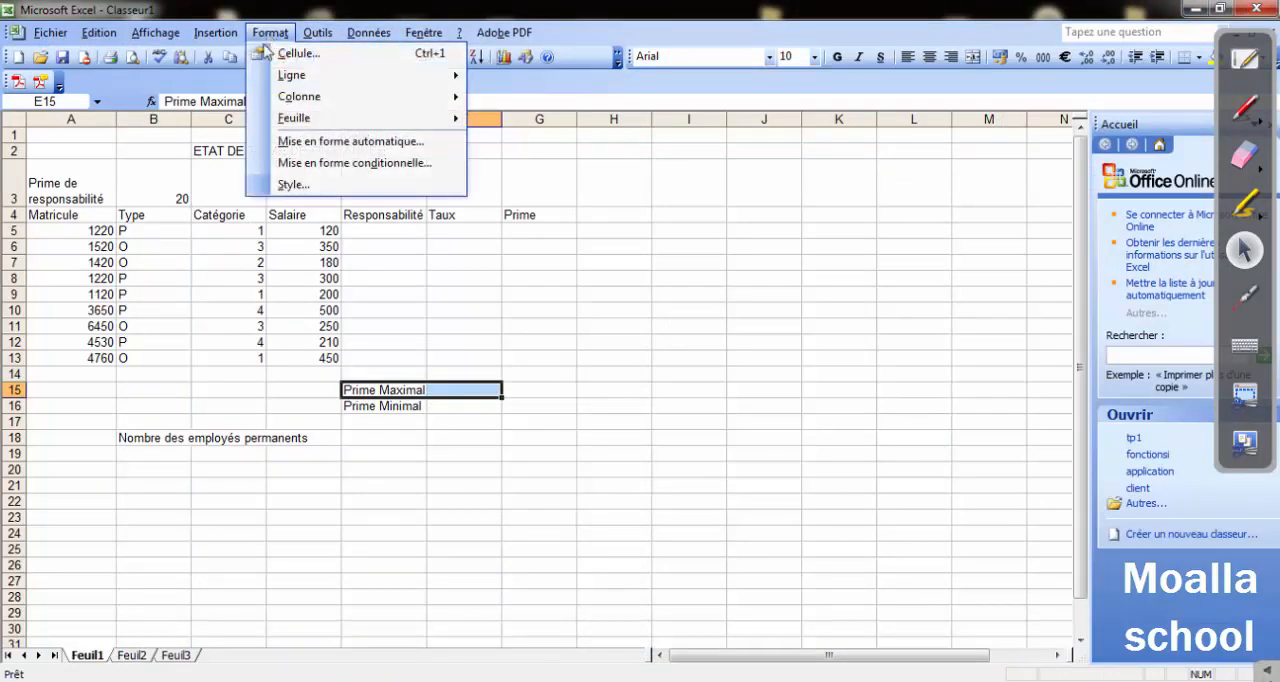
click(290, 55)
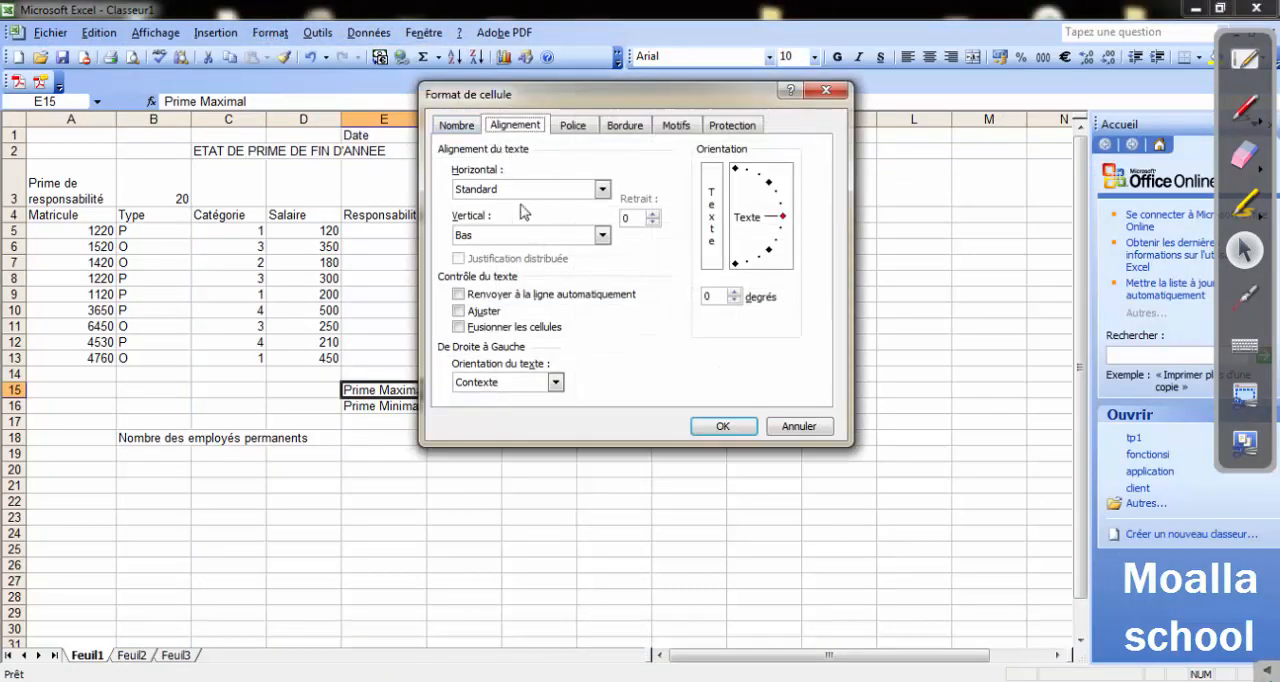
click(465, 329)
click(715, 428)
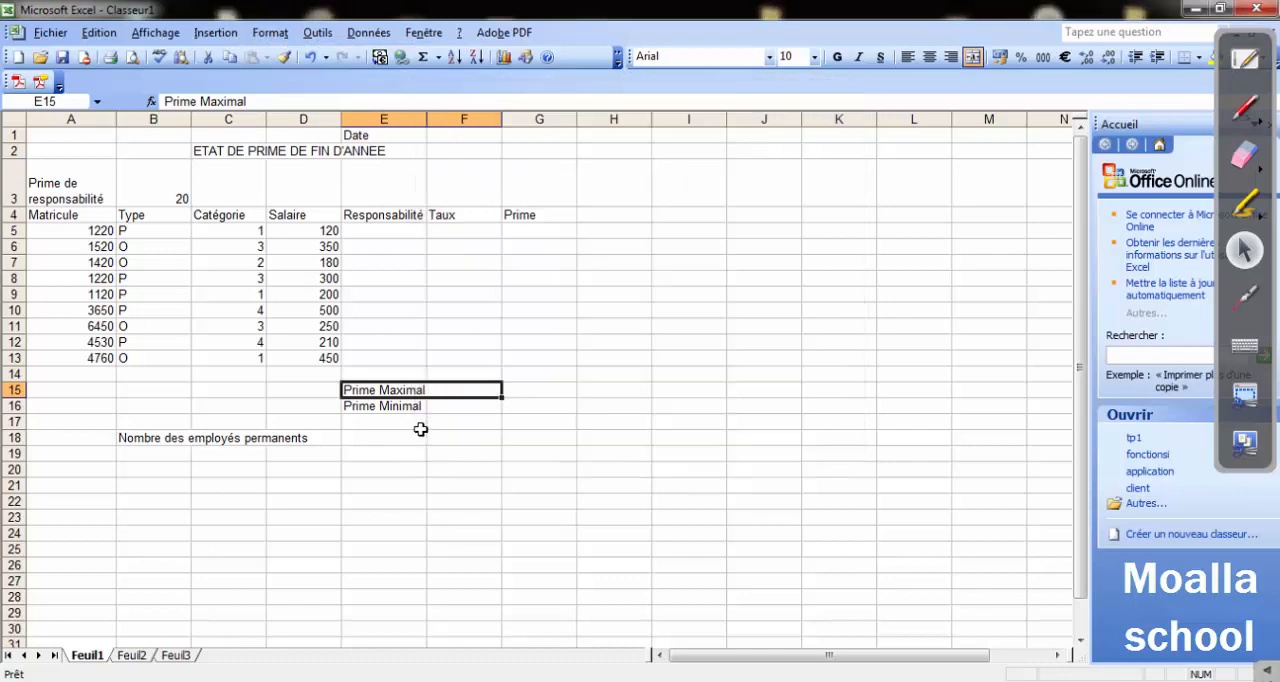
Merge cells E16:F16 around the Prime Minimal label.
click(412, 406)
drag(383, 409, 457, 406)
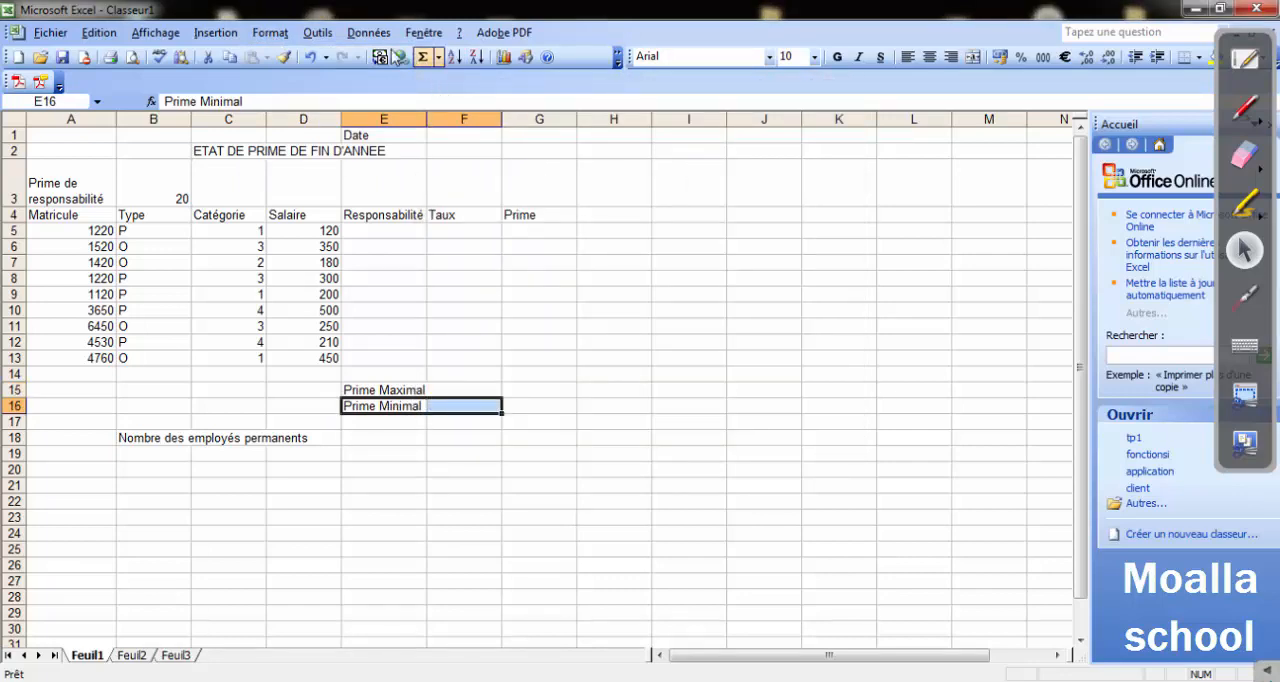
click(268, 32)
click(292, 53)
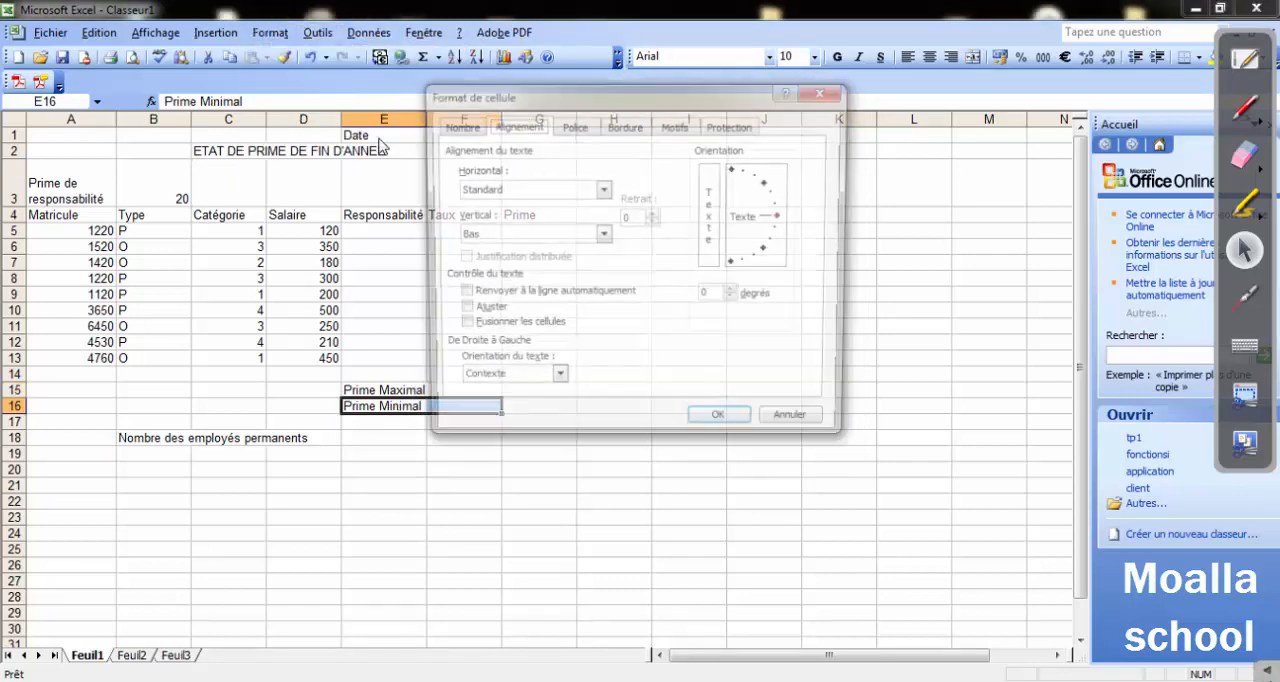
click(486, 326)
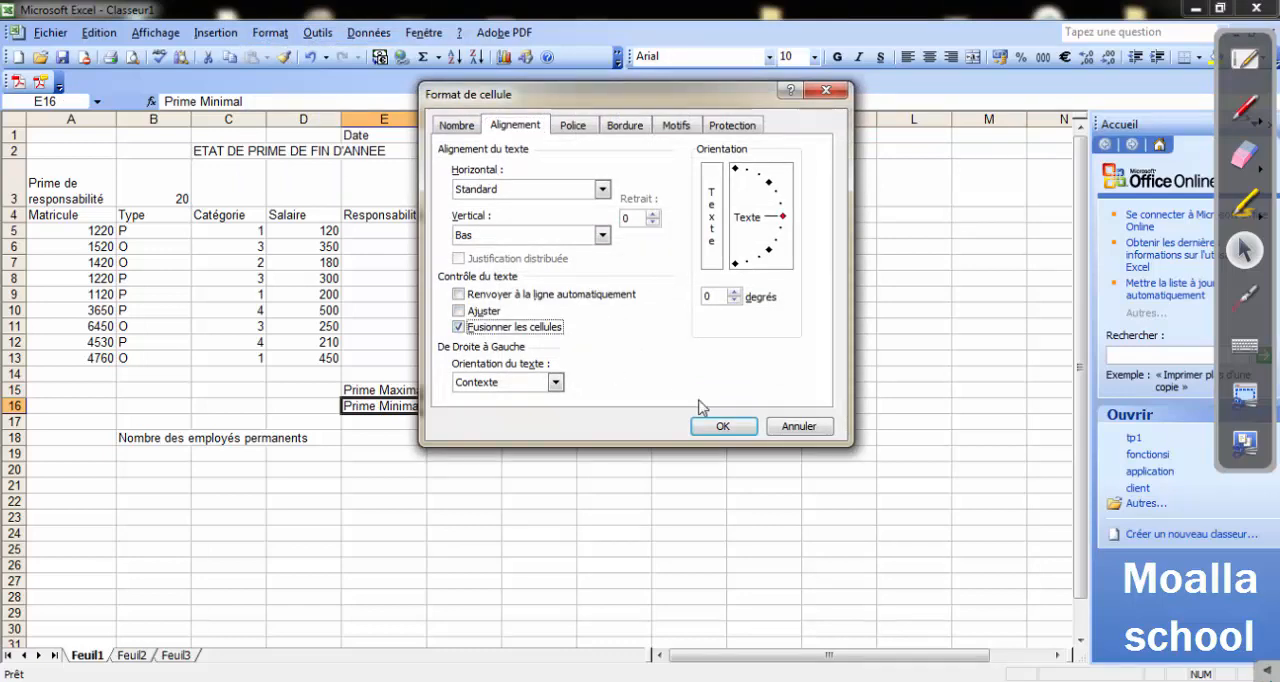
click(721, 426)
Merge cells B18:D18 around the label Nombre des employés permanents.
drag(145, 437, 322, 437)
click(270, 32)
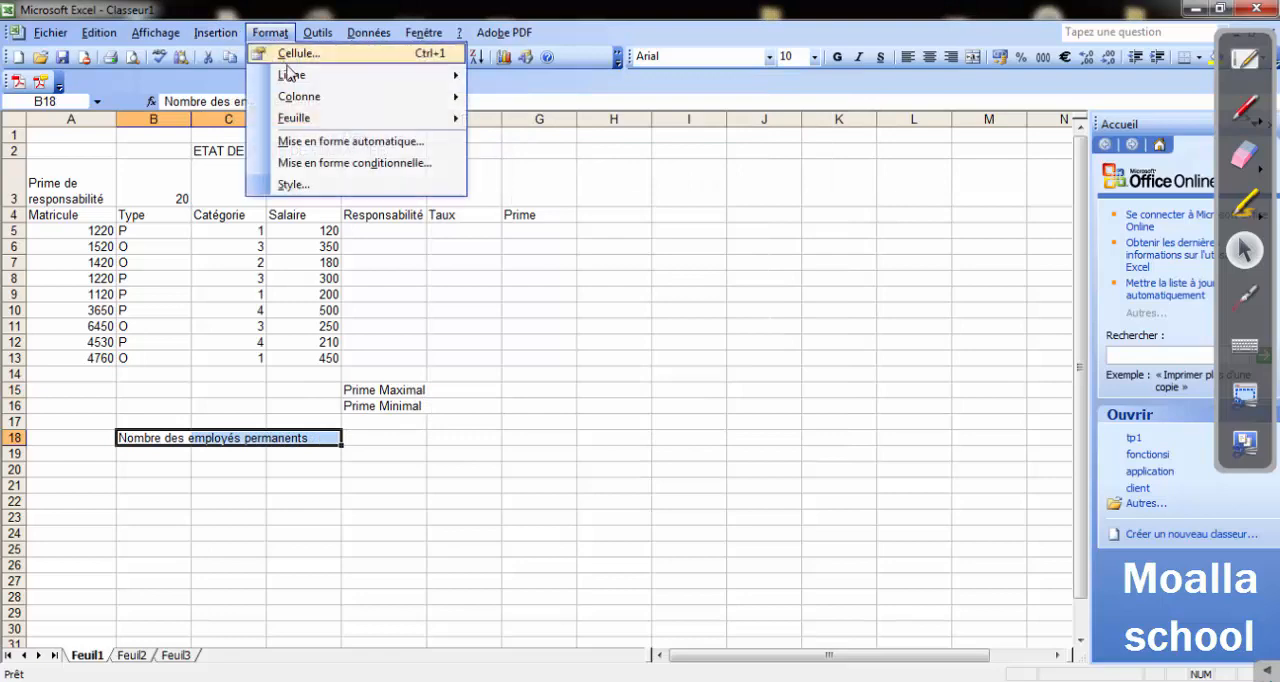
click(295, 54)
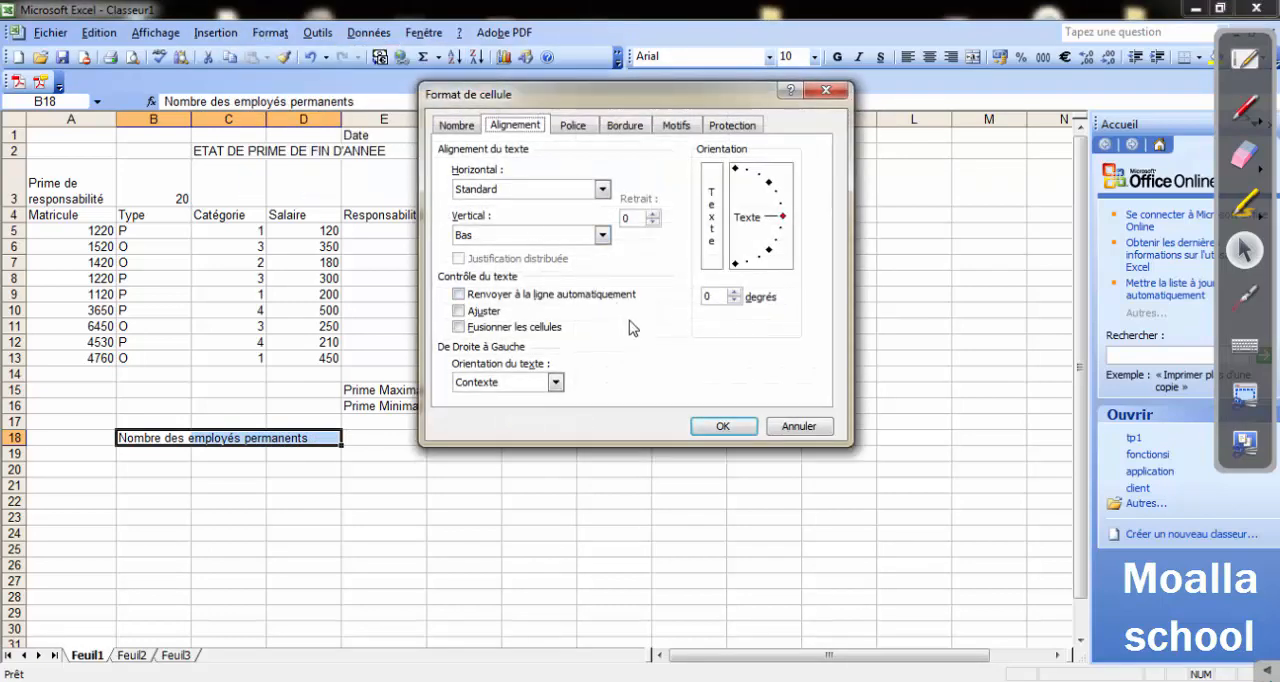
click(458, 326)
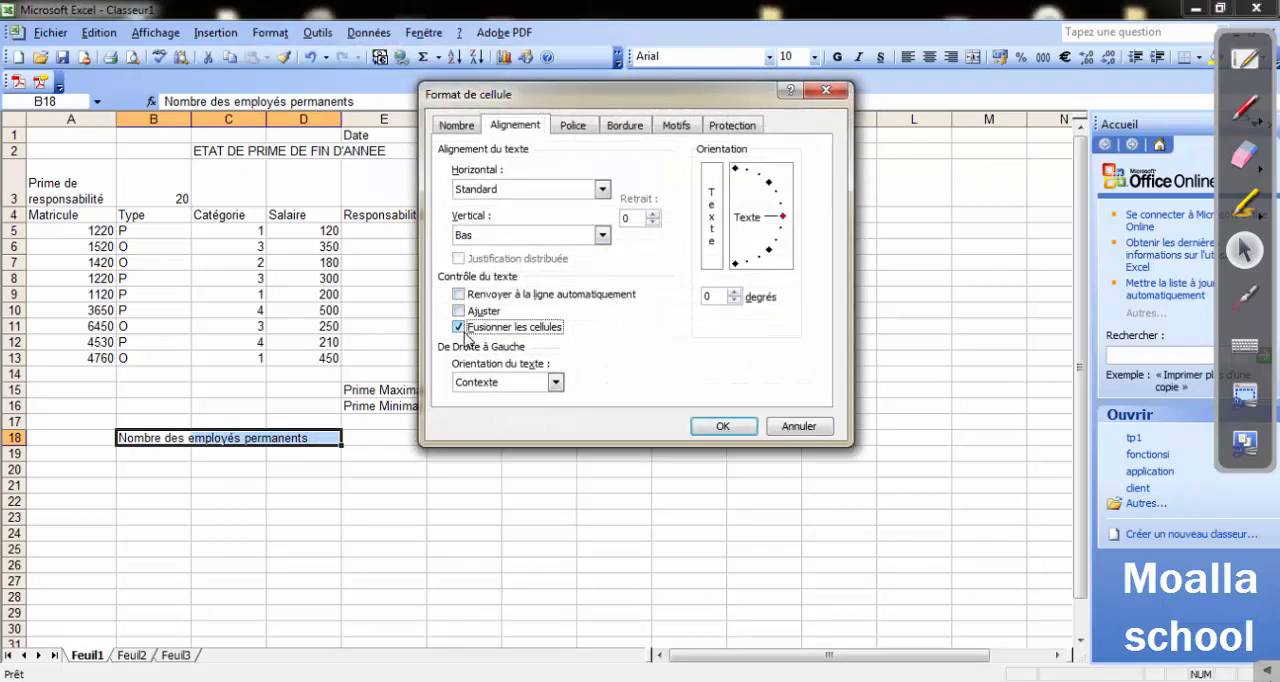
click(712, 424)
click(474, 466)
Center the Prime Maximal and Prime Minimal labels horizontally in their merged cells E15:F16.
drag(370, 389, 429, 405)
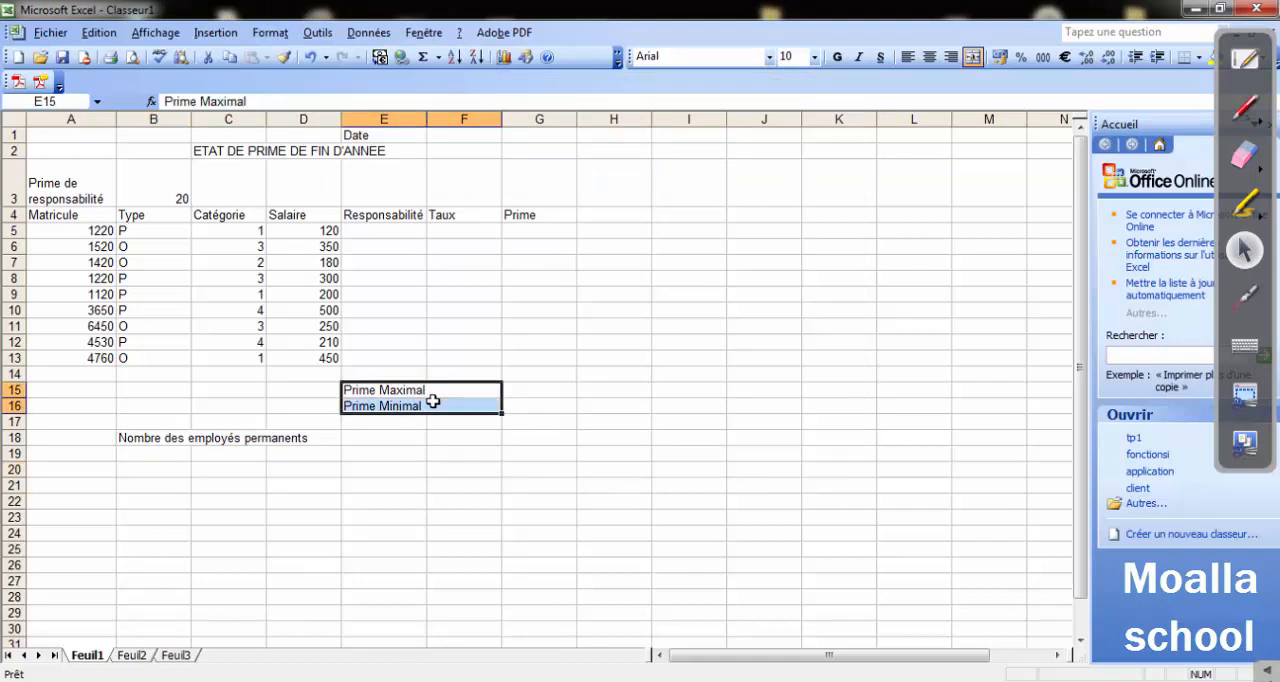
click(929, 57)
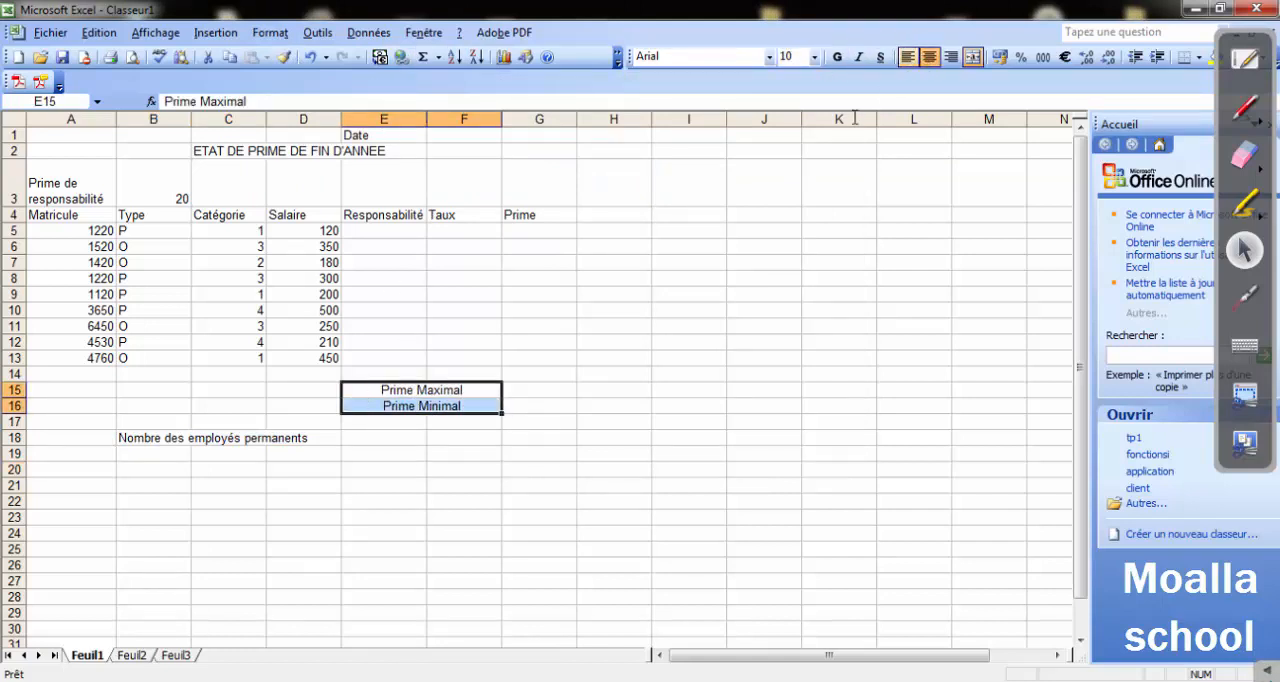
click(630, 376)
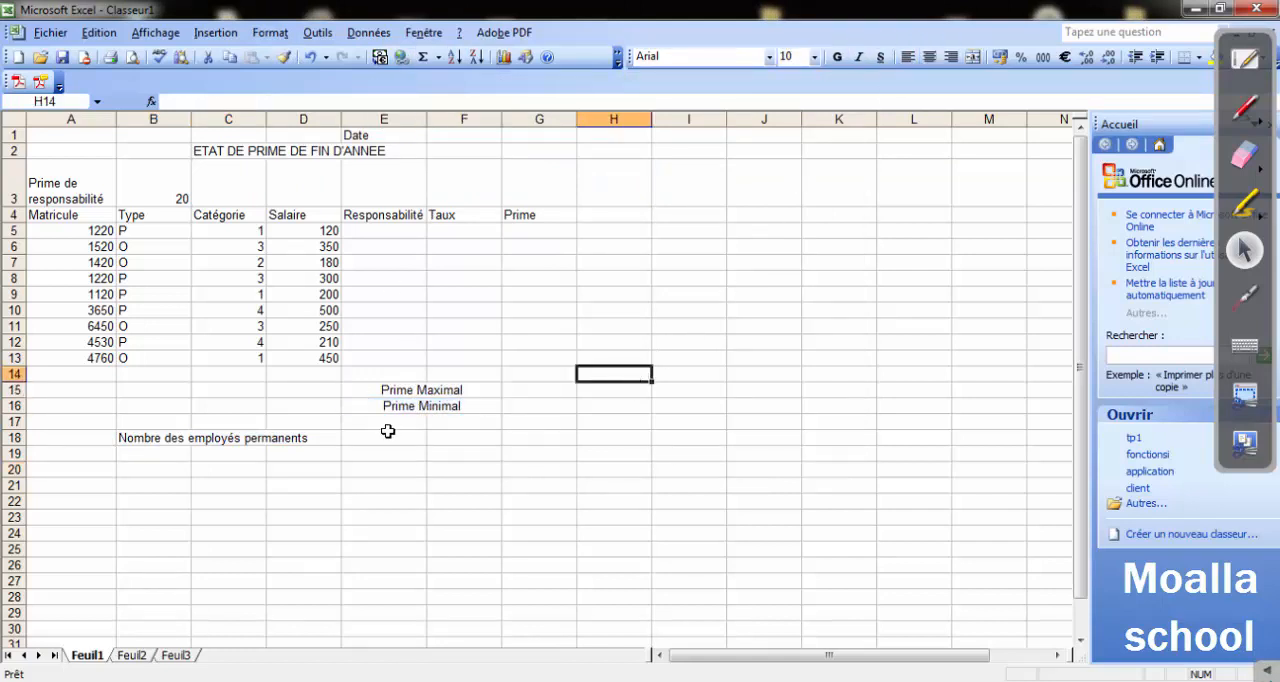
Switch to the tp2 exercise in Word and read question 2 on the formatting to apply to the table.
click(545, 680)
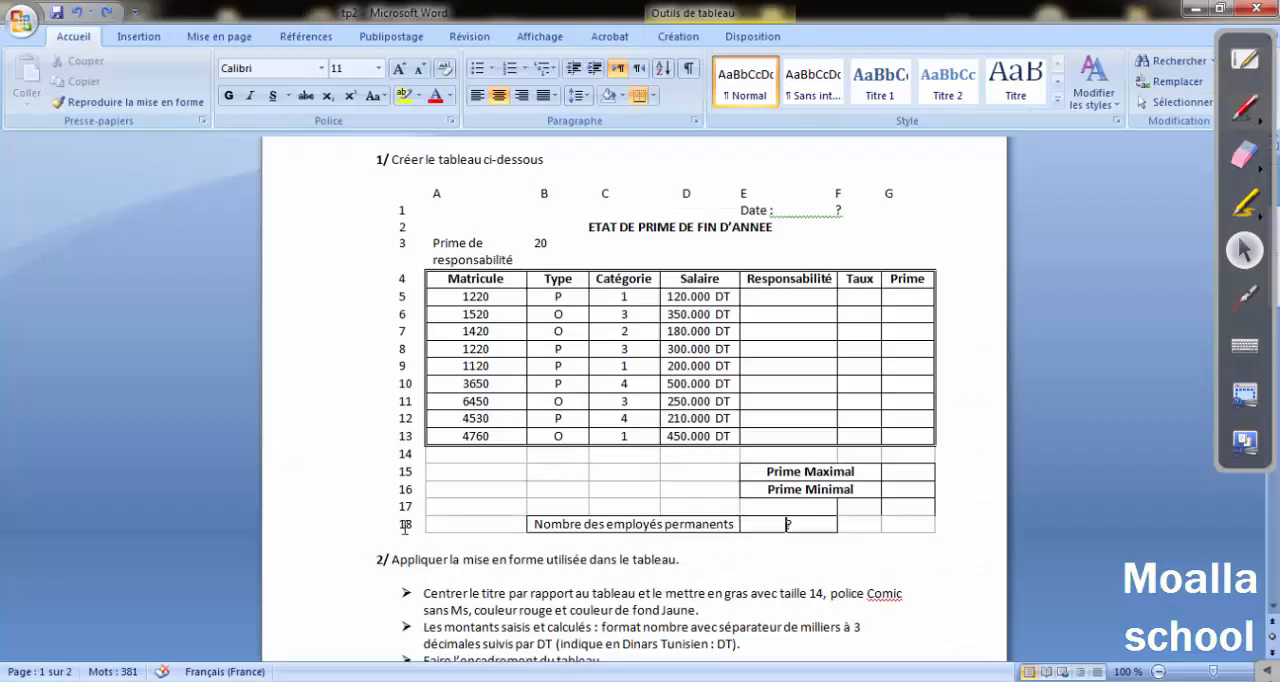
scroll(404, 528, down, 3)
drag(440, 426, 630, 443)
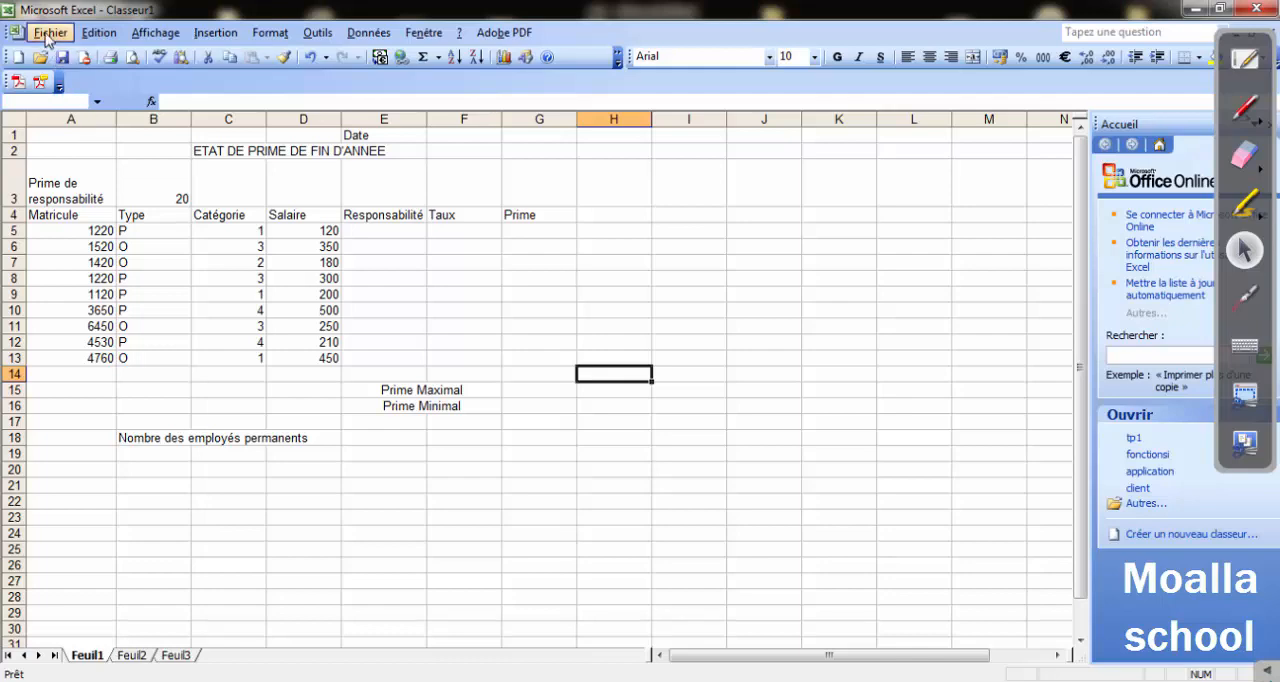
Switch to Excel and save the workbook as tp2 in the tableur folder on Disque local (C:).
click(50, 32)
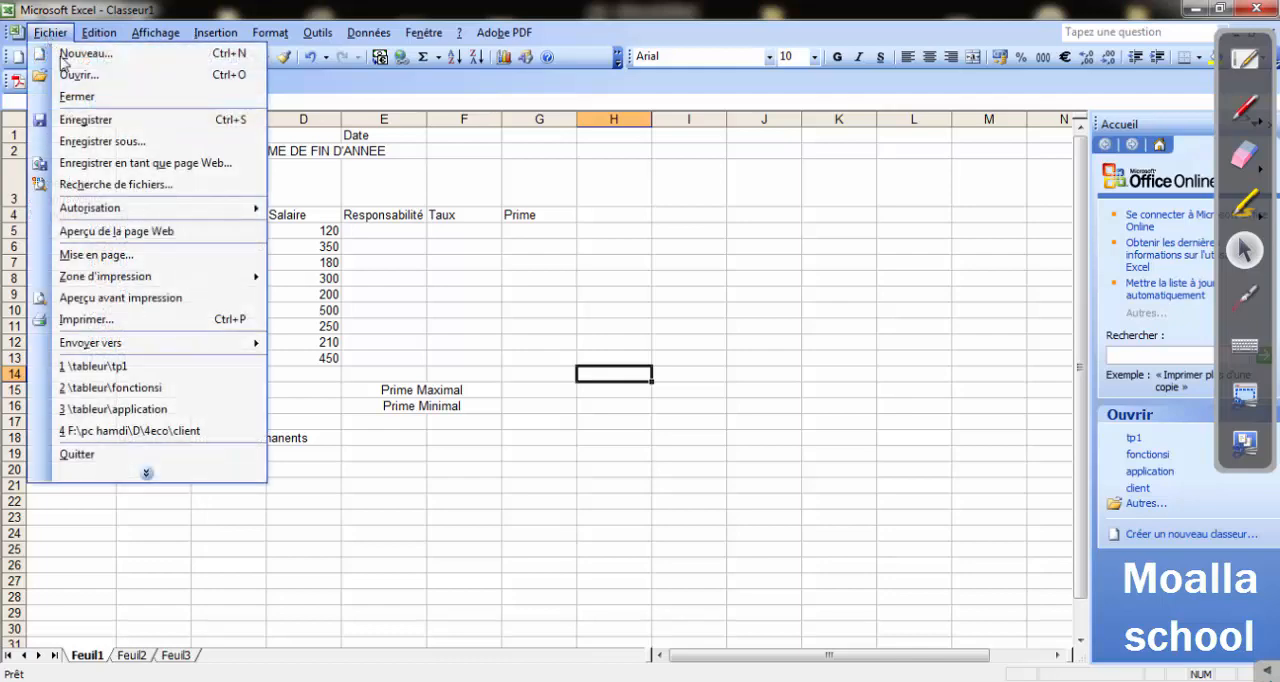
click(138, 142)
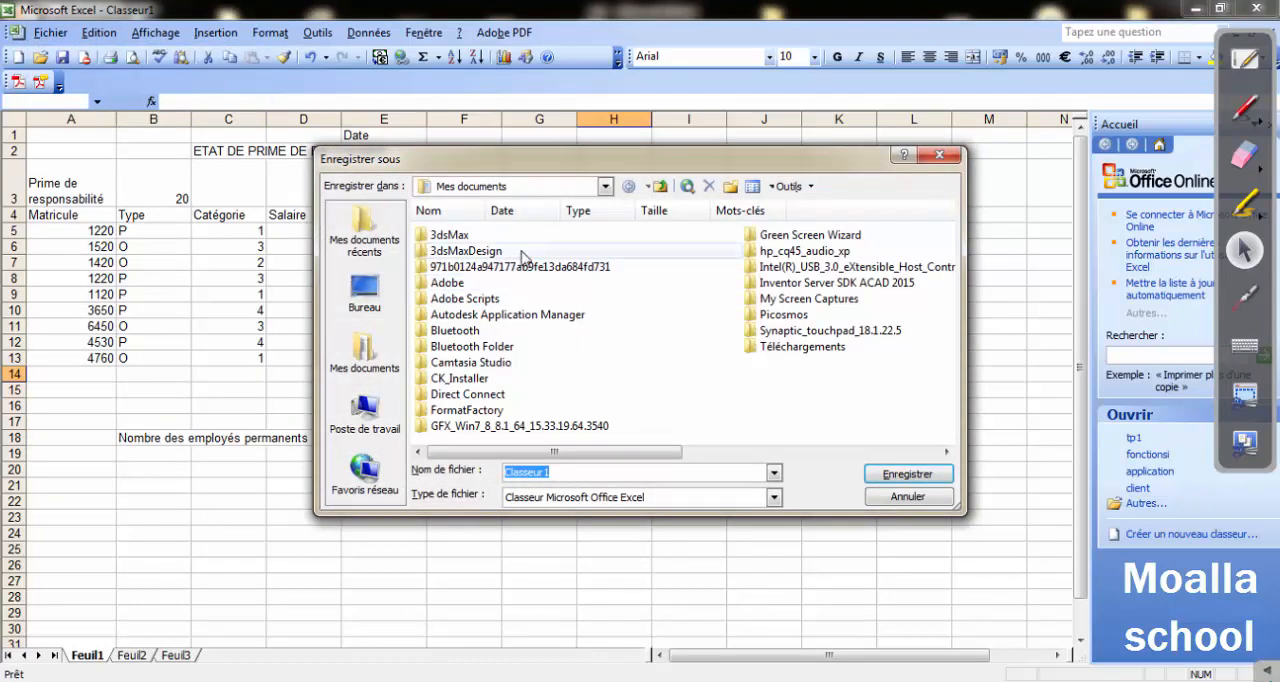
click(360, 410)
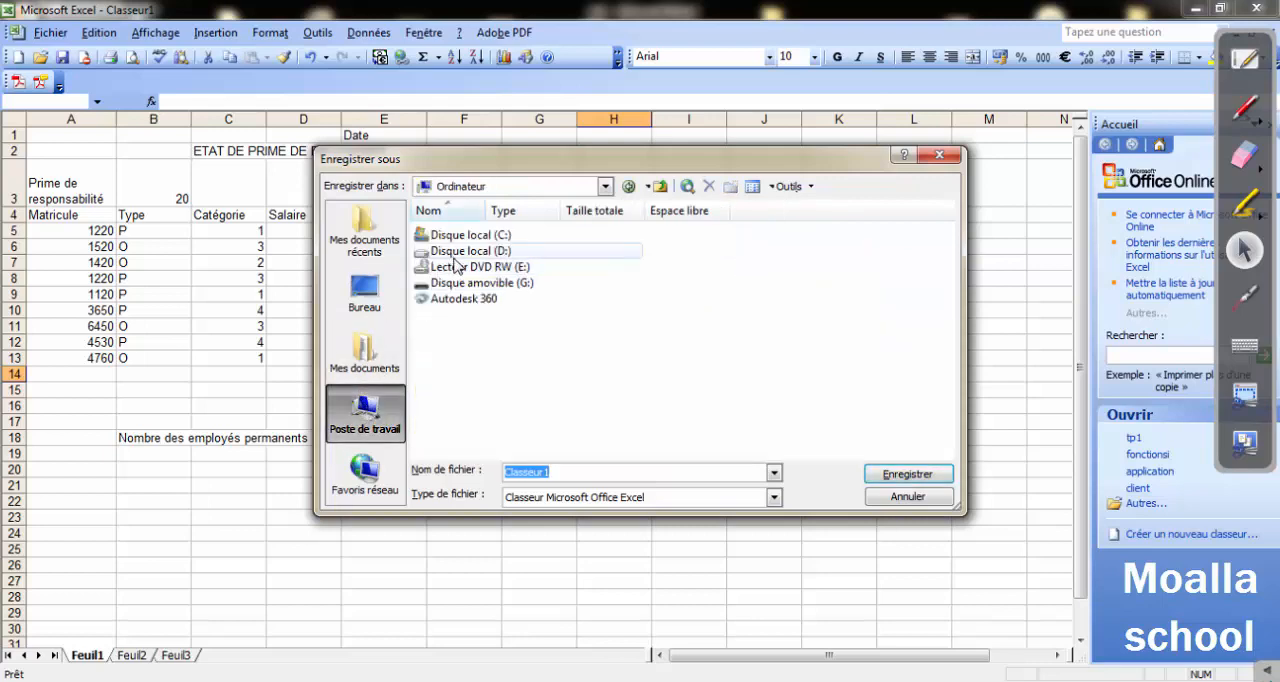
double_click(456, 236)
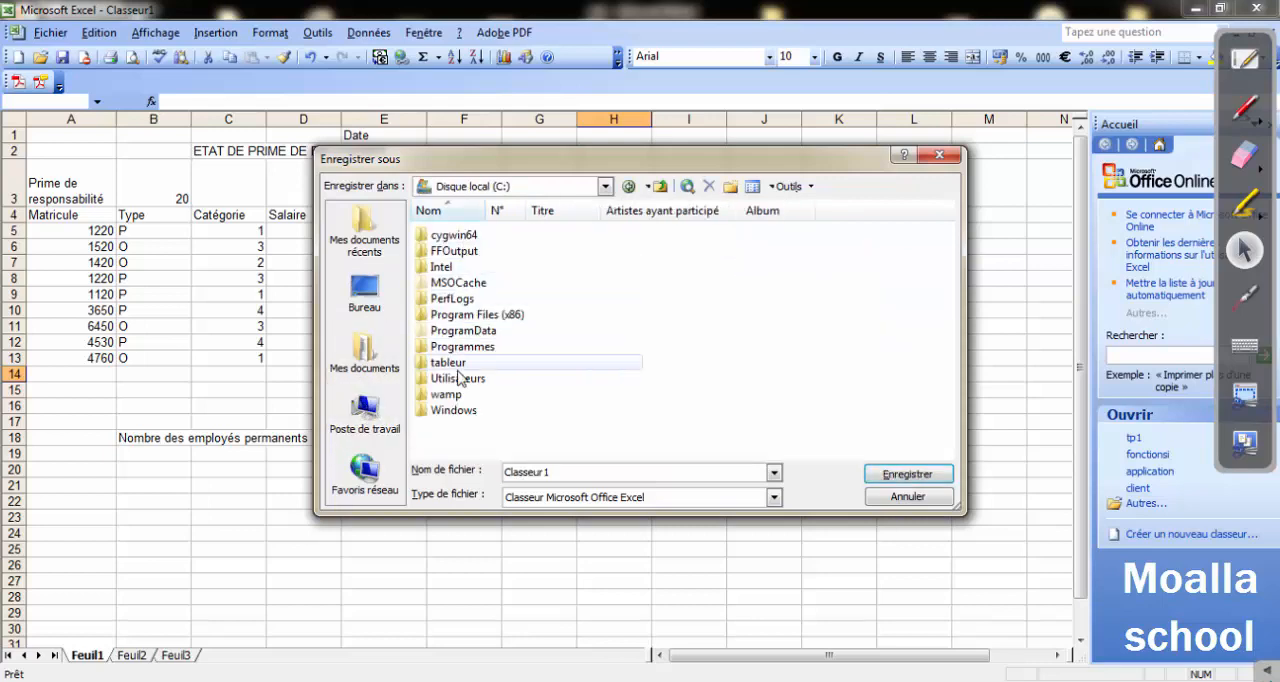
double_click(447, 363)
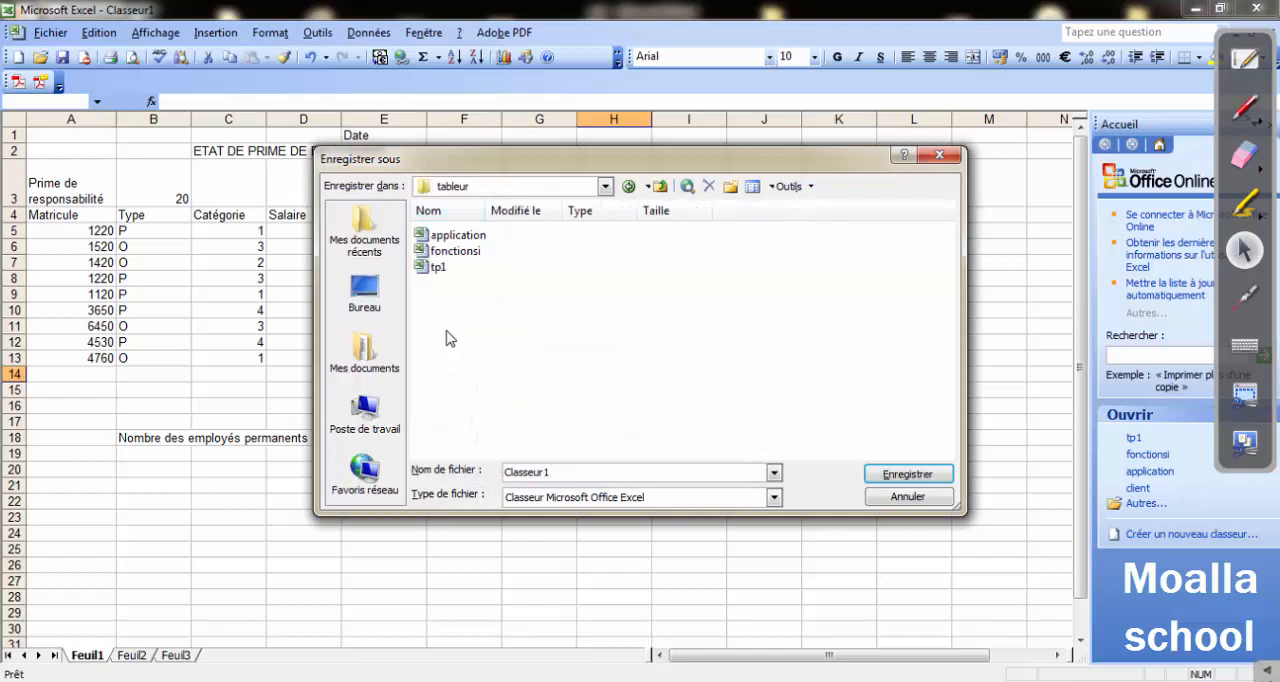
drag(561, 471, 455, 472)
text(tp2)
click(907, 474)
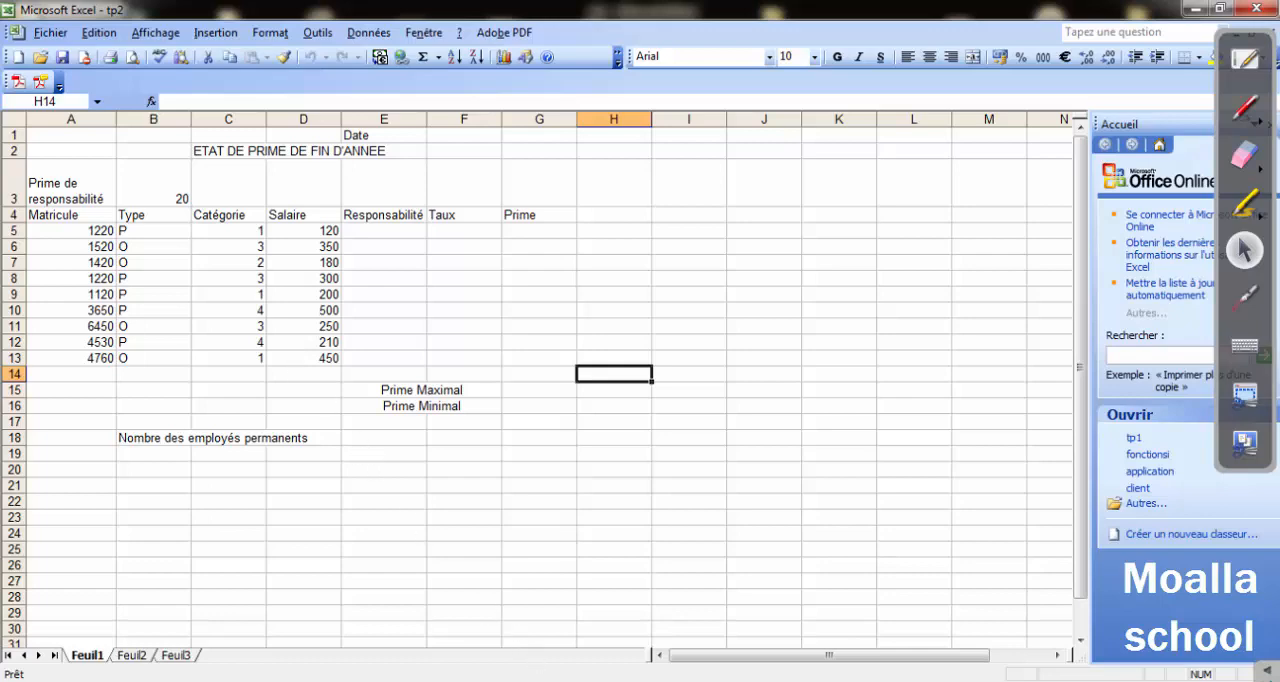
Consult the title formatting instruction in the Word exercise, return to Excel, and merge and center the title across A2:G2.
click(507, 680)
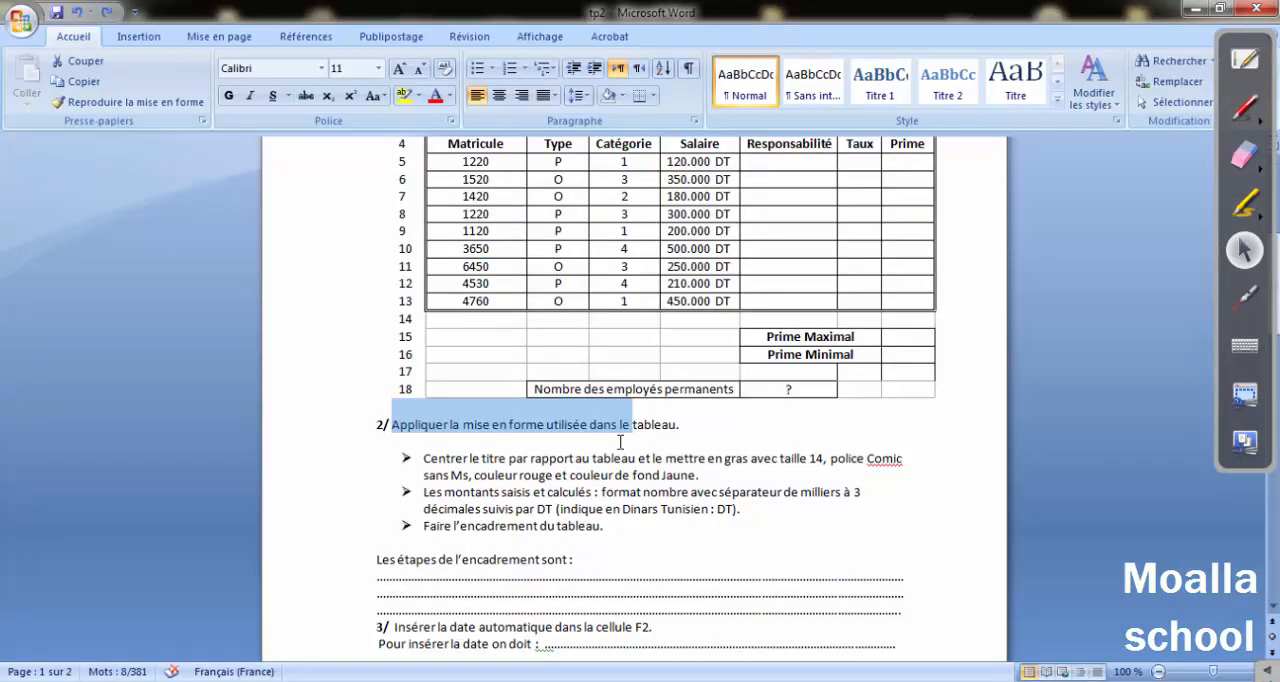
drag(426, 459, 824, 462)
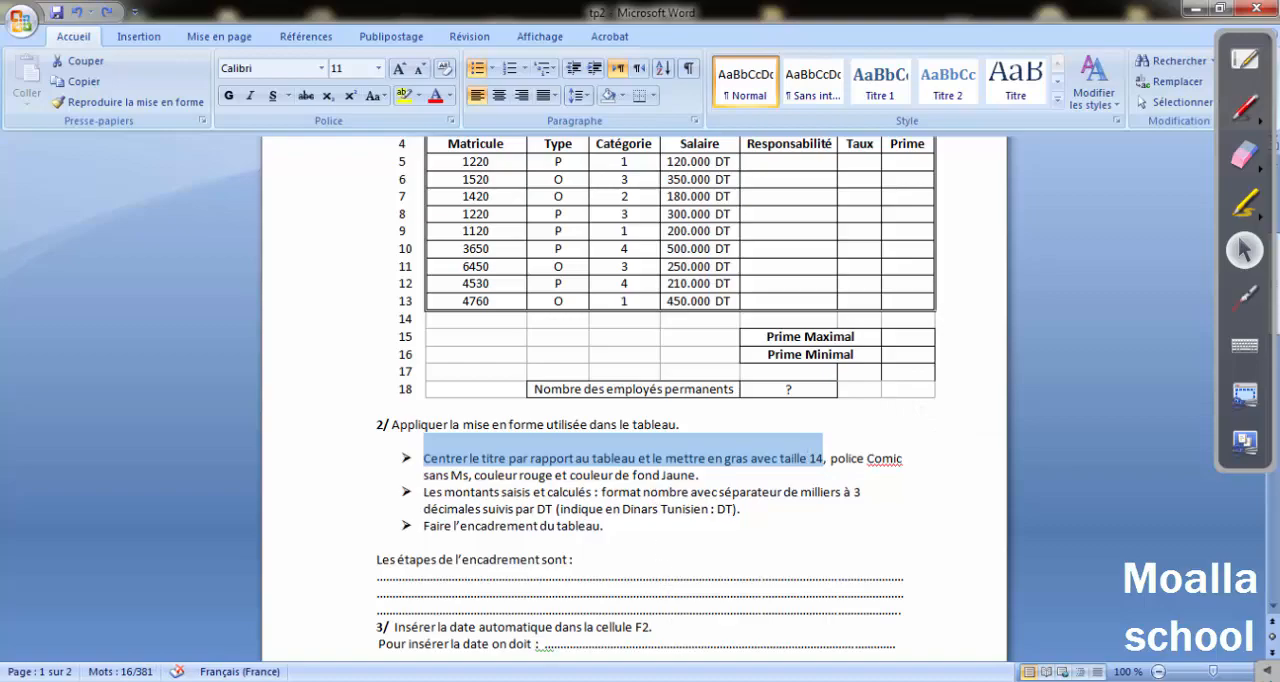
key(alt+Tab)
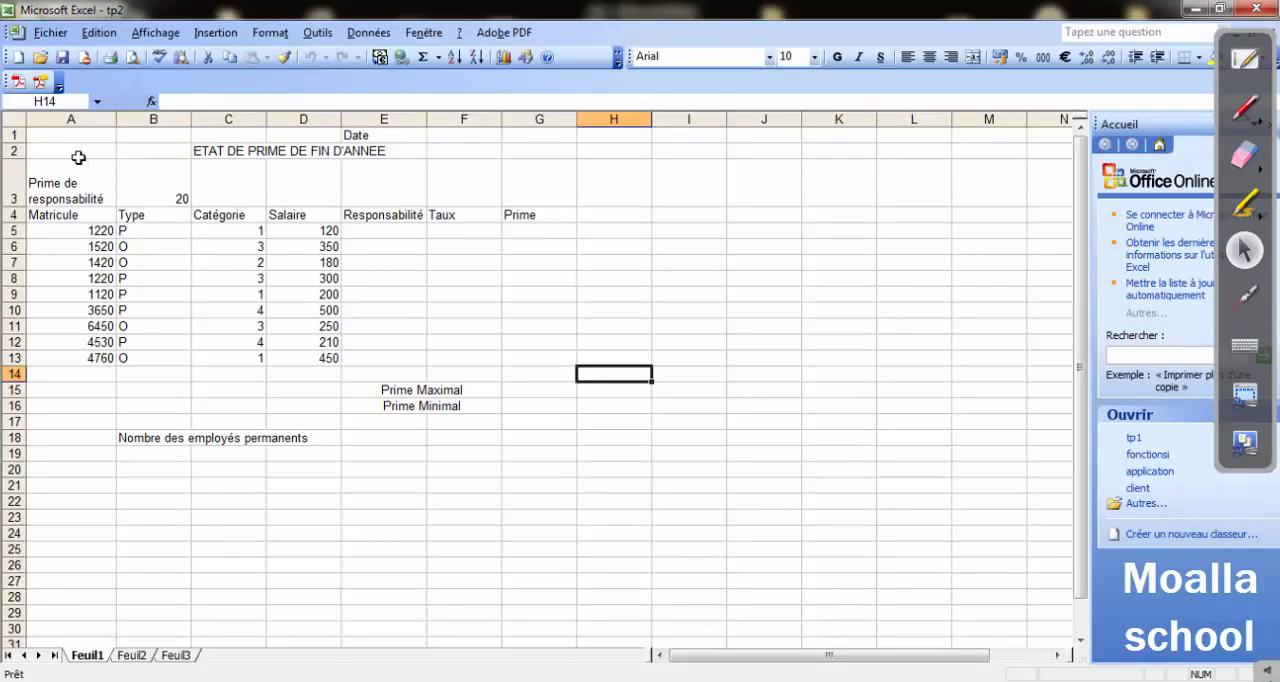
drag(78, 157, 530, 151)
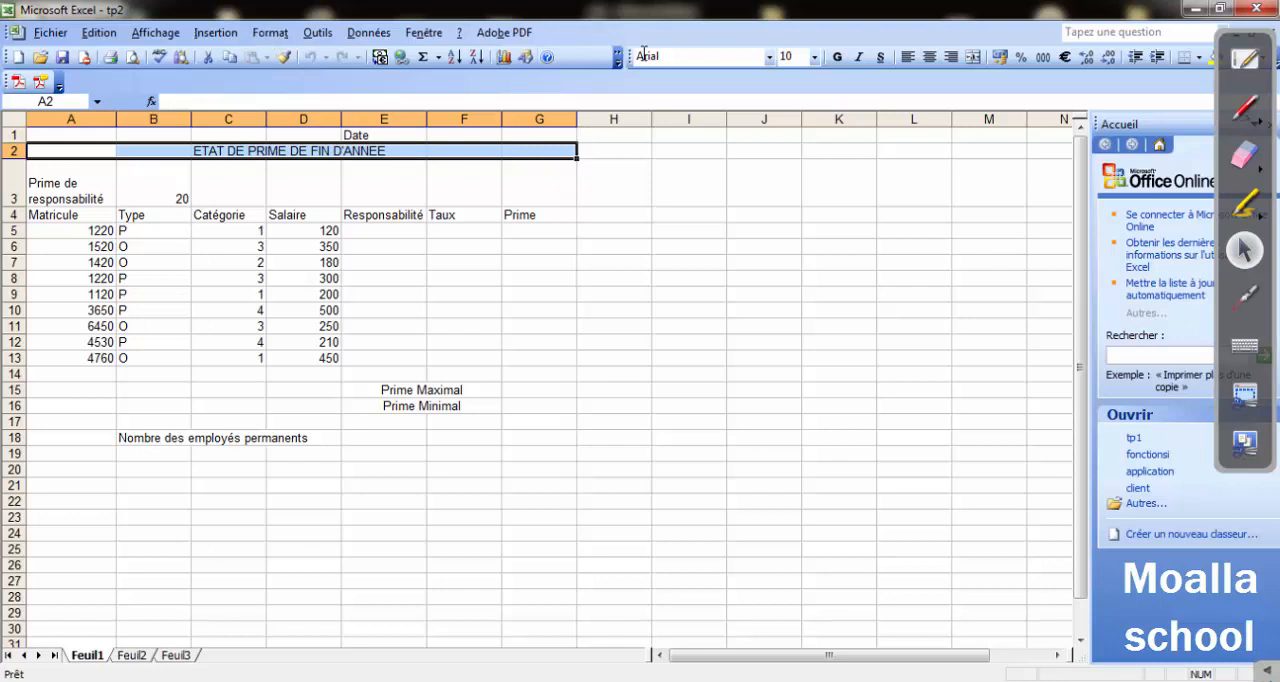
click(971, 62)
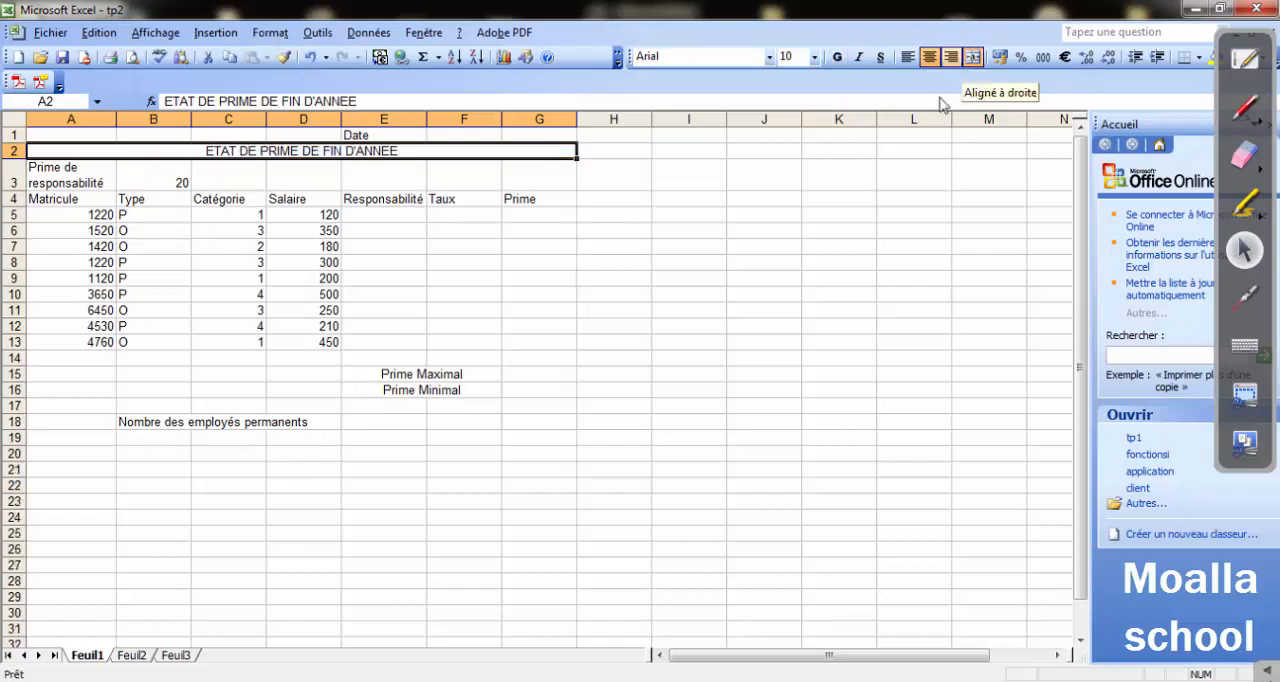
Set the title in row 2 to font size 14 and Comic Sans MS, checking the instruction in Word.
click(815, 58)
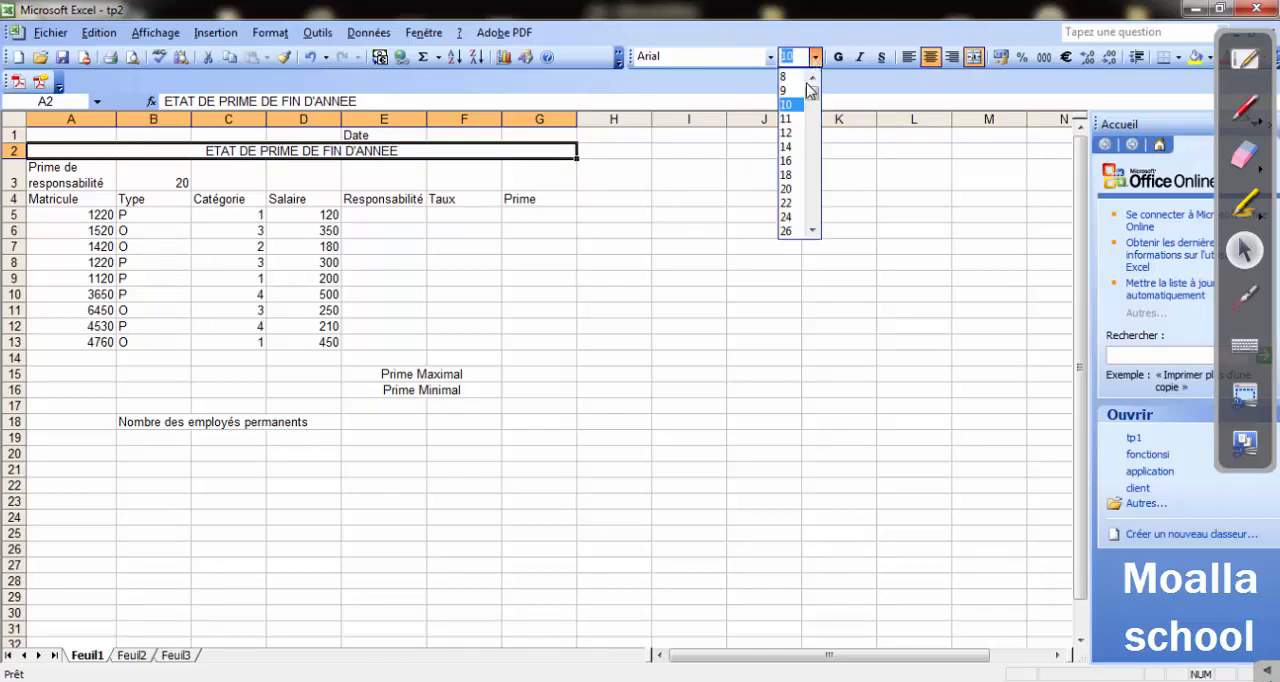
click(790, 127)
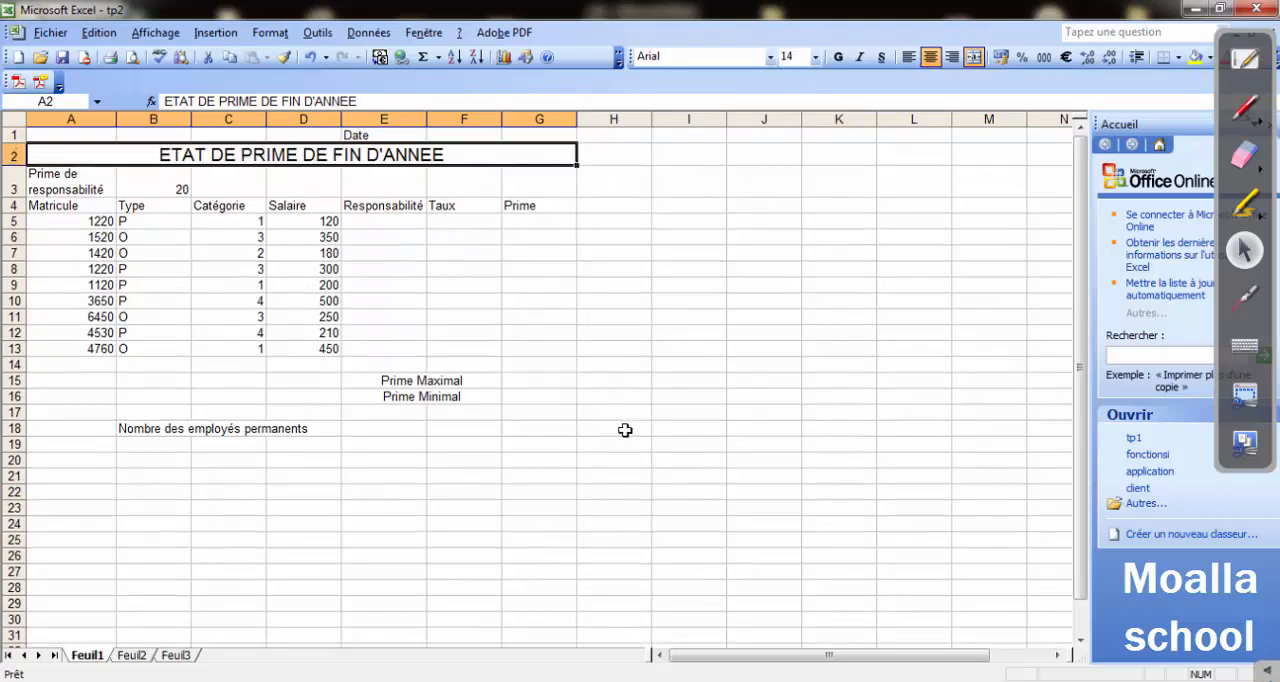
key(alt+Tab)
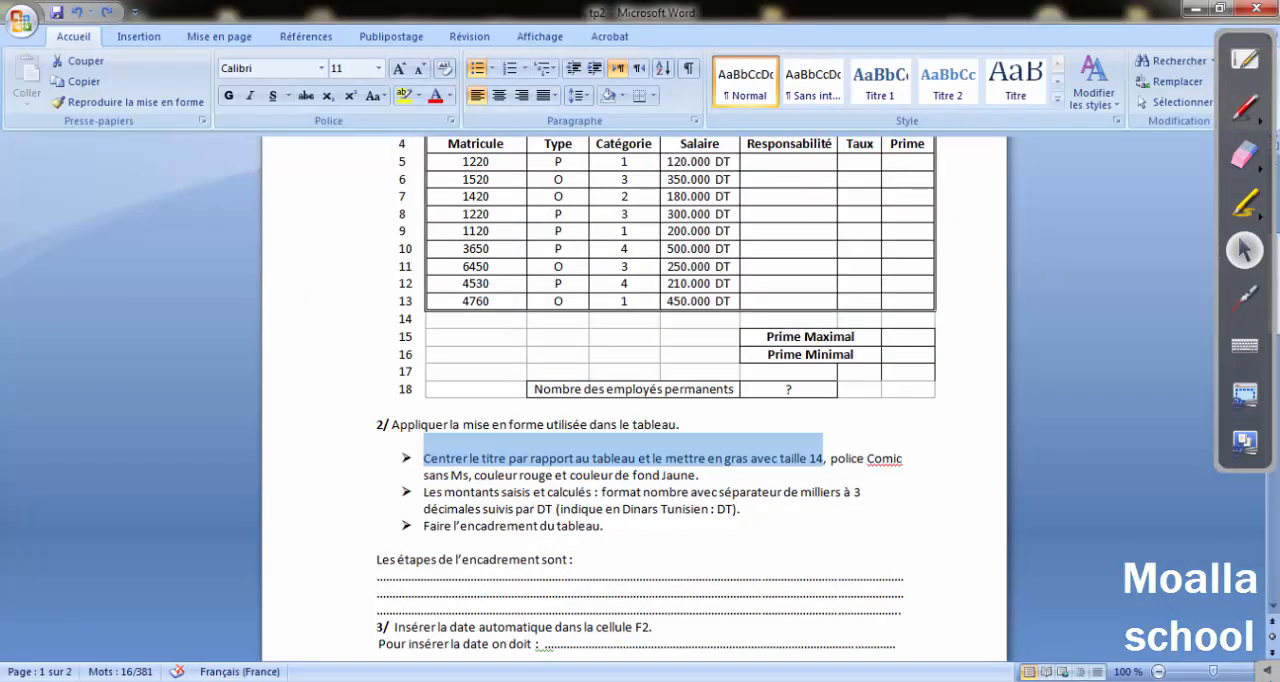
key(alt+Tab)
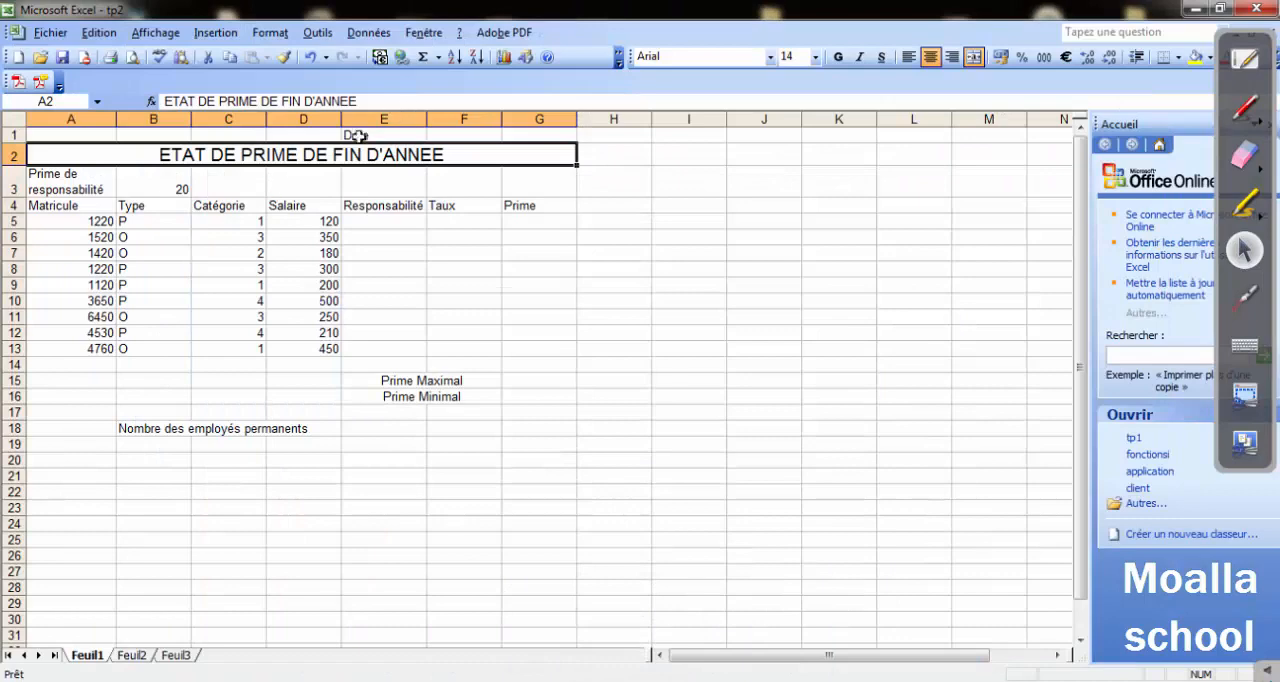
click(769, 58)
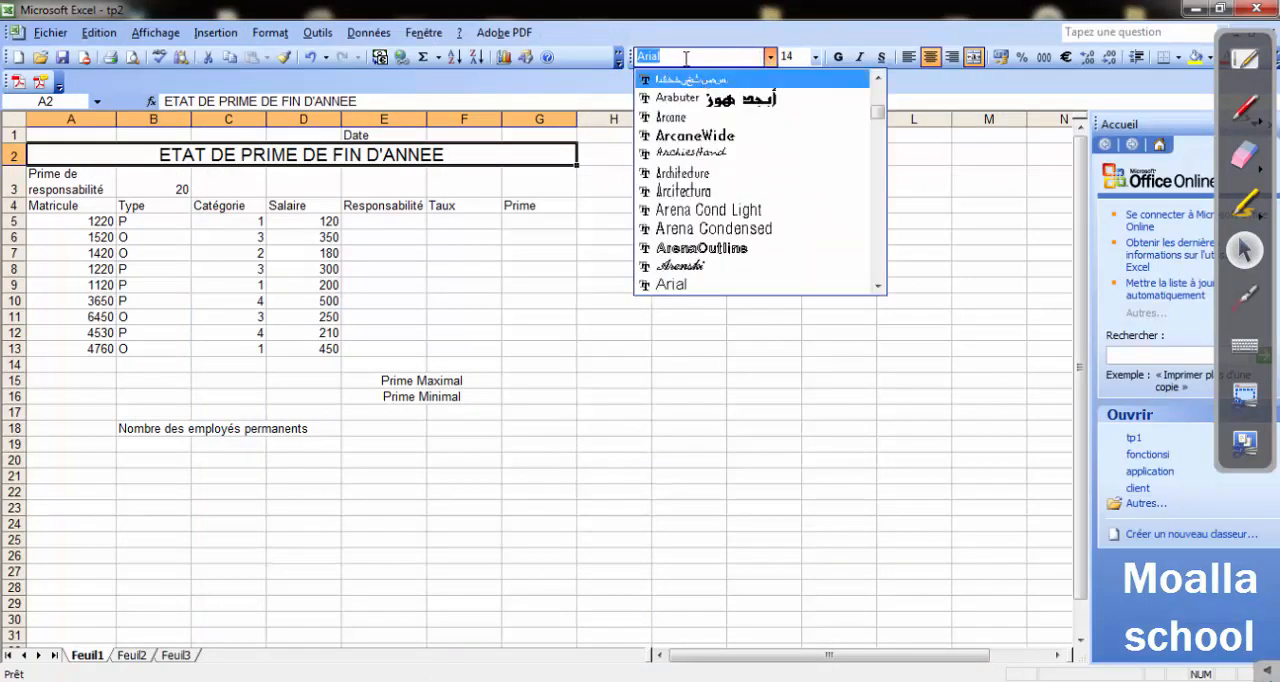
text(Comic Sans MS)
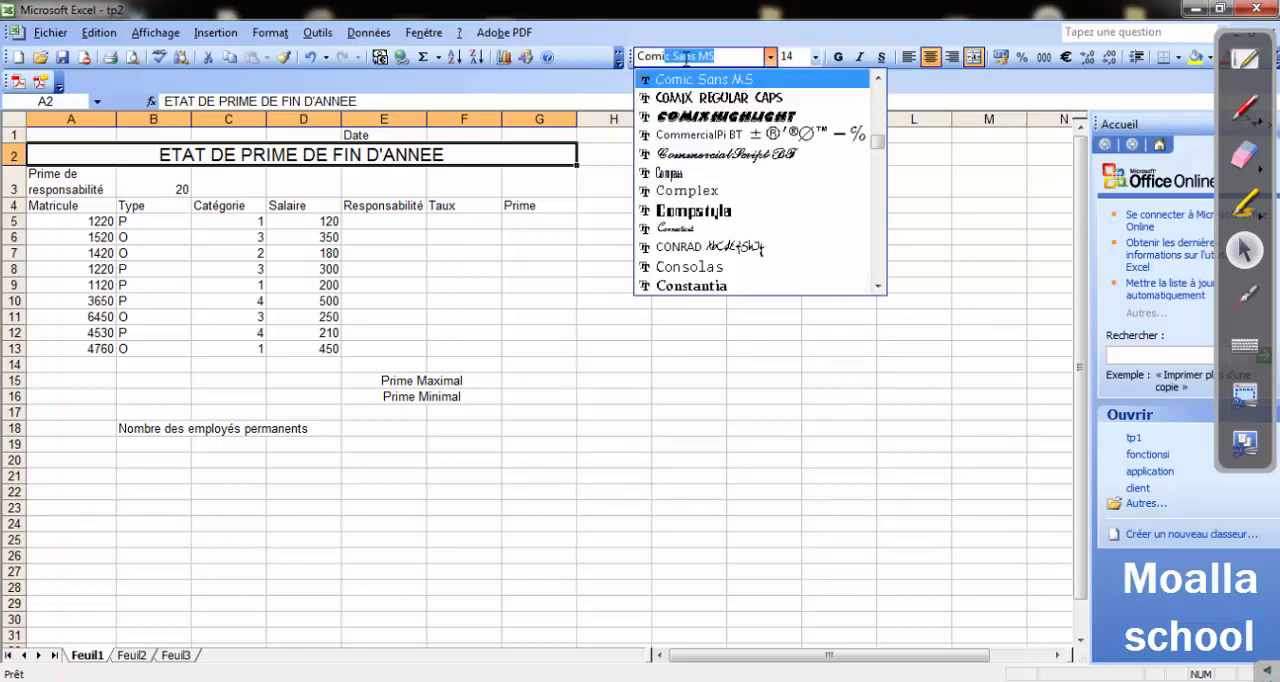
click(742, 80)
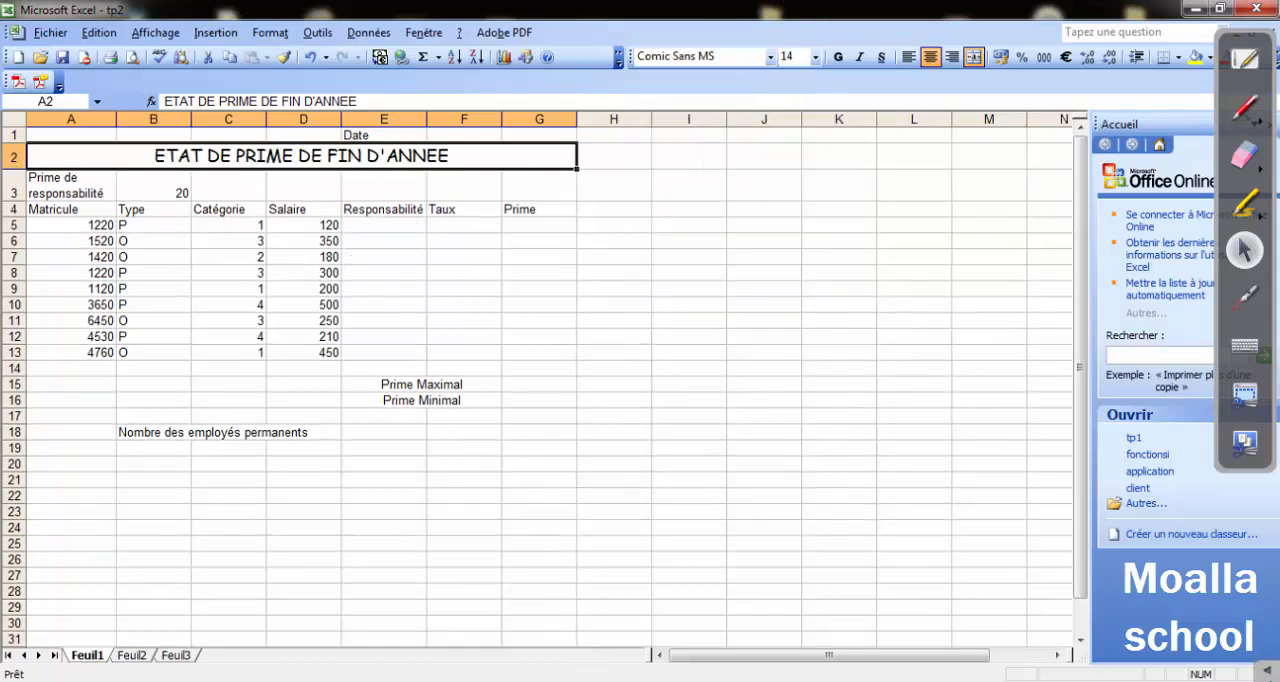
Check the required title colours in the Word exercise, return to Excel and set the title's font colour to red.
key(alt+Tab)
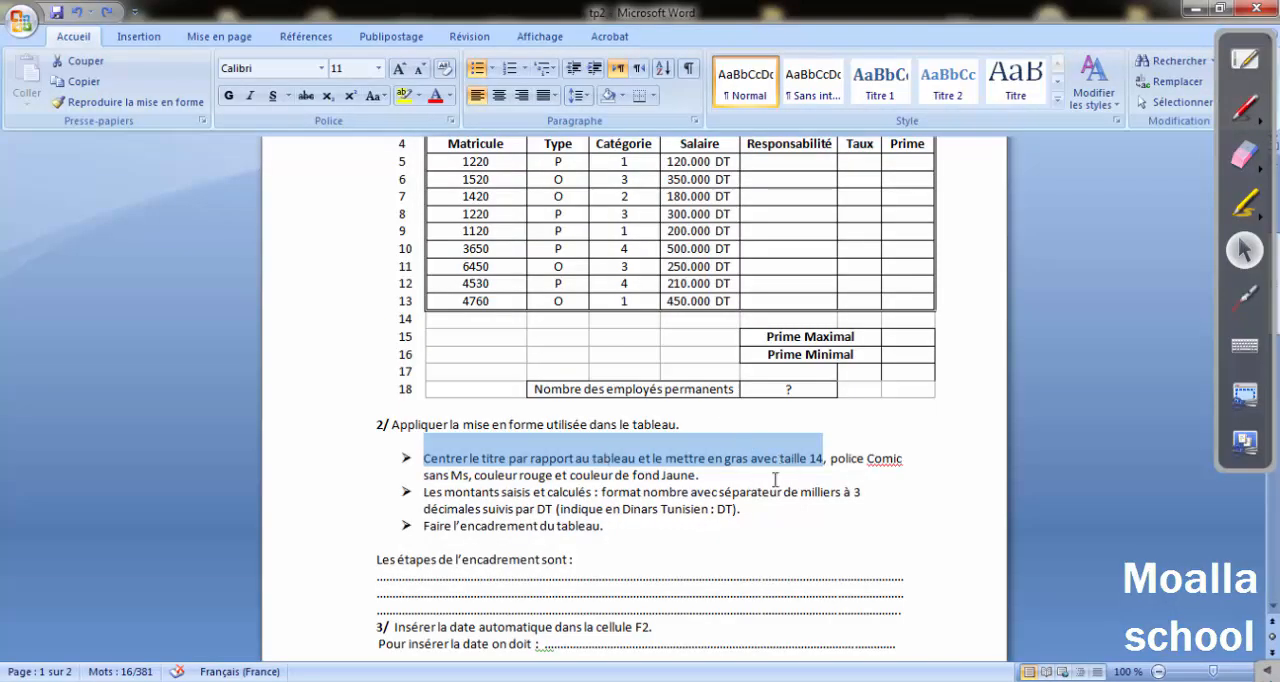
drag(509, 478, 696, 477)
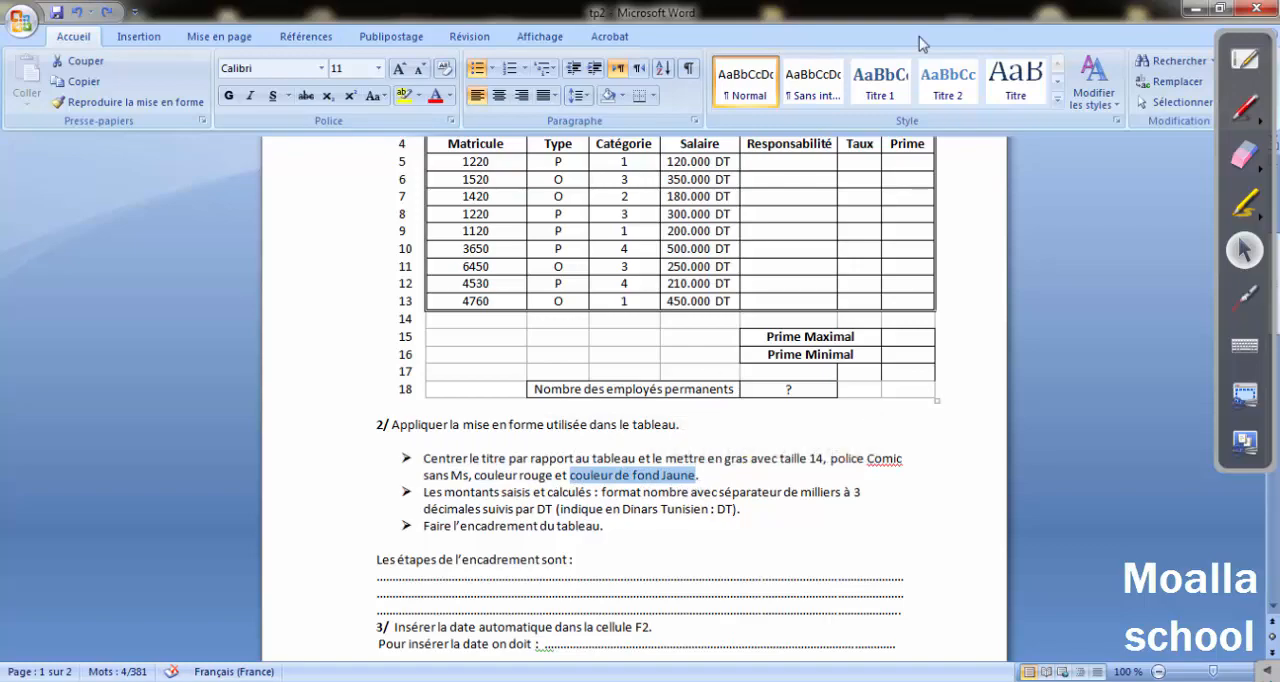
click(1195, 8)
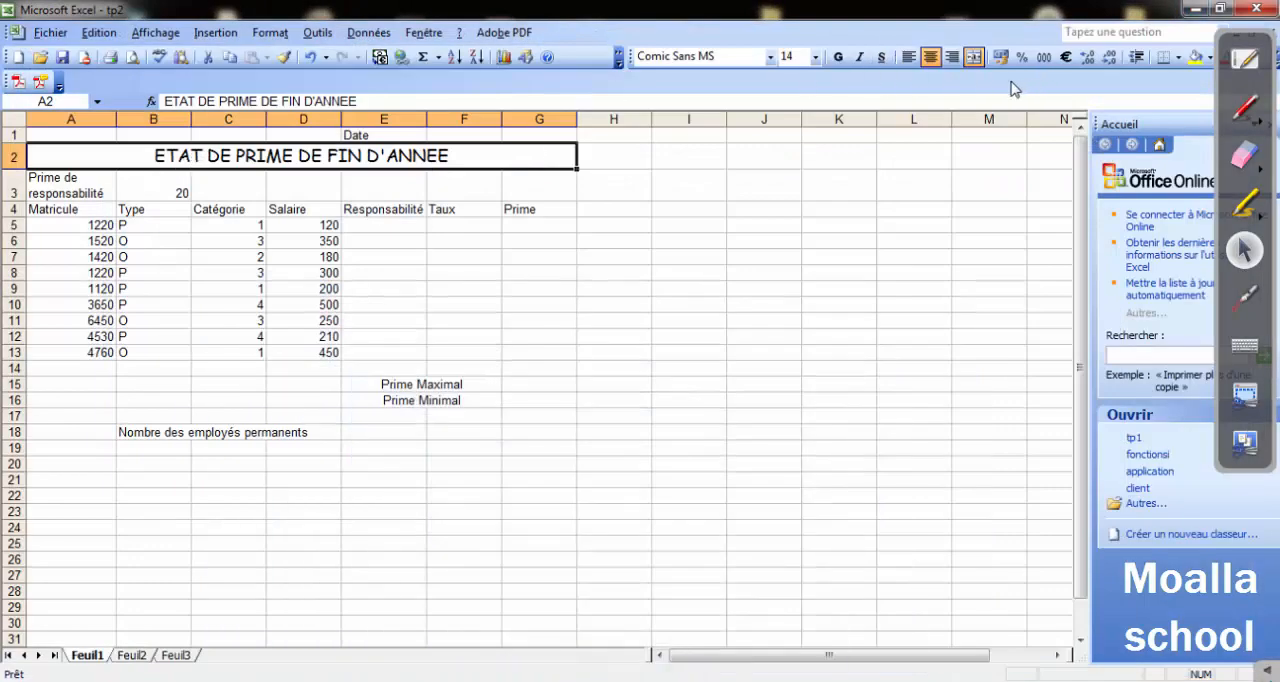
click(270, 32)
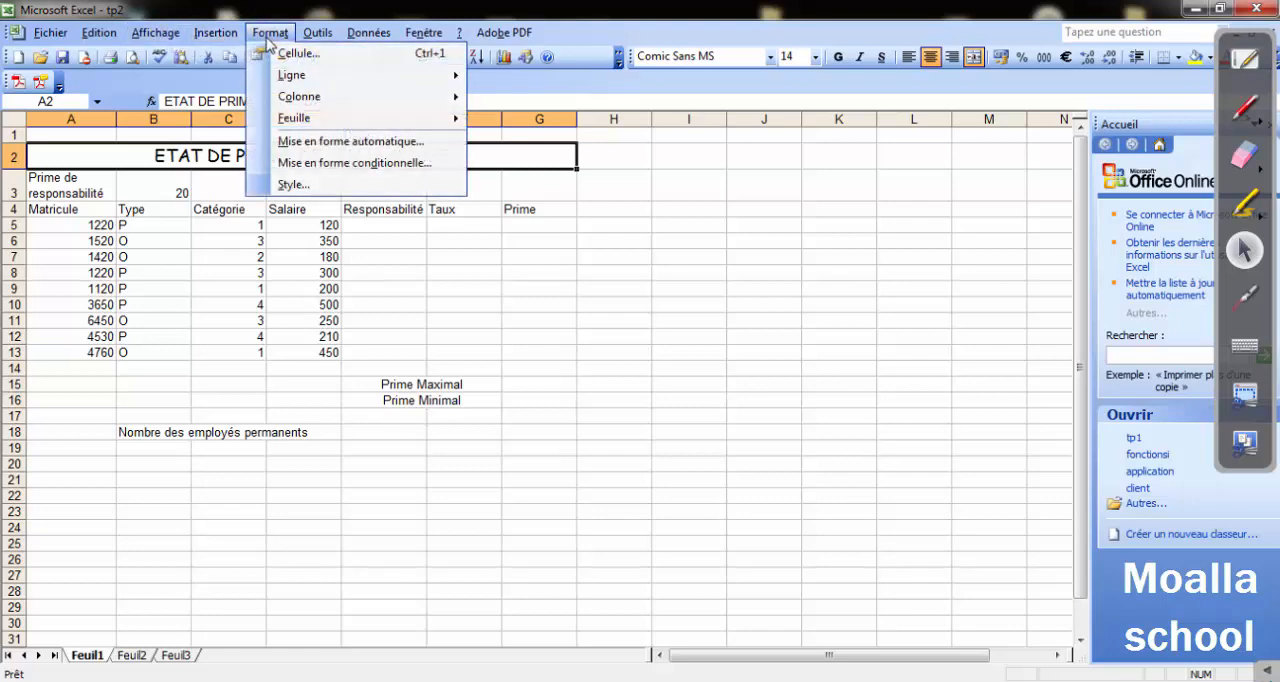
click(275, 50)
click(590, 196)
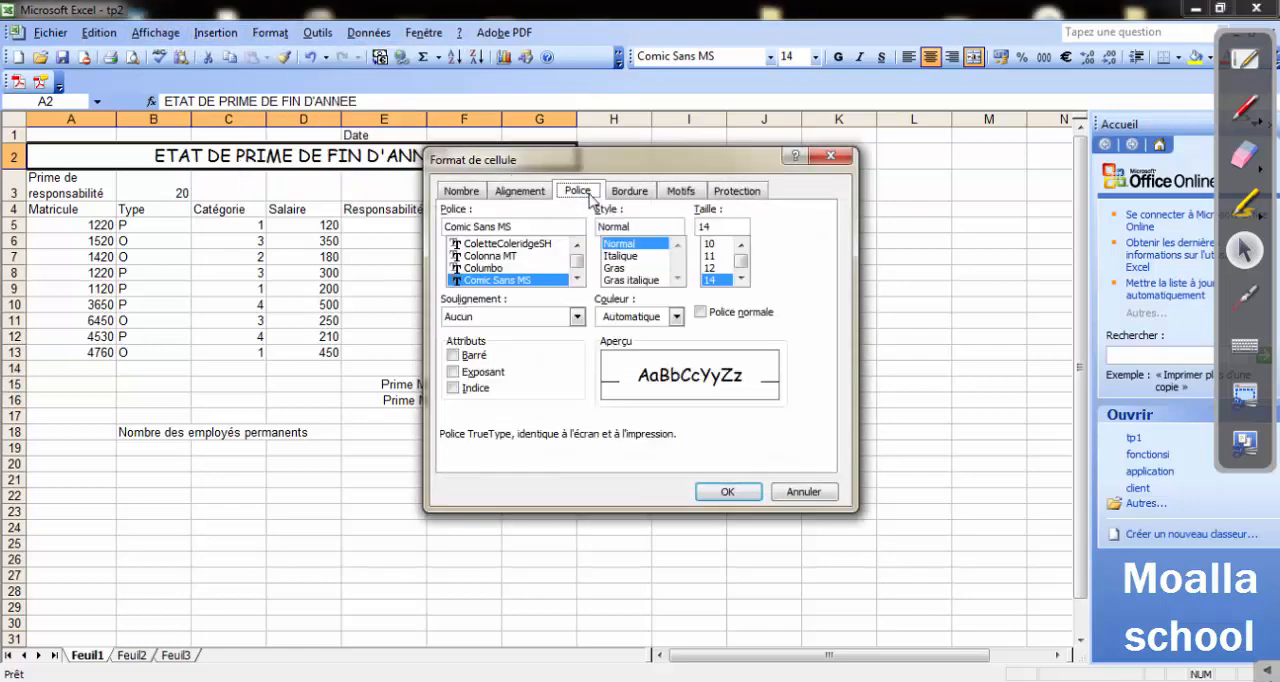
click(676, 316)
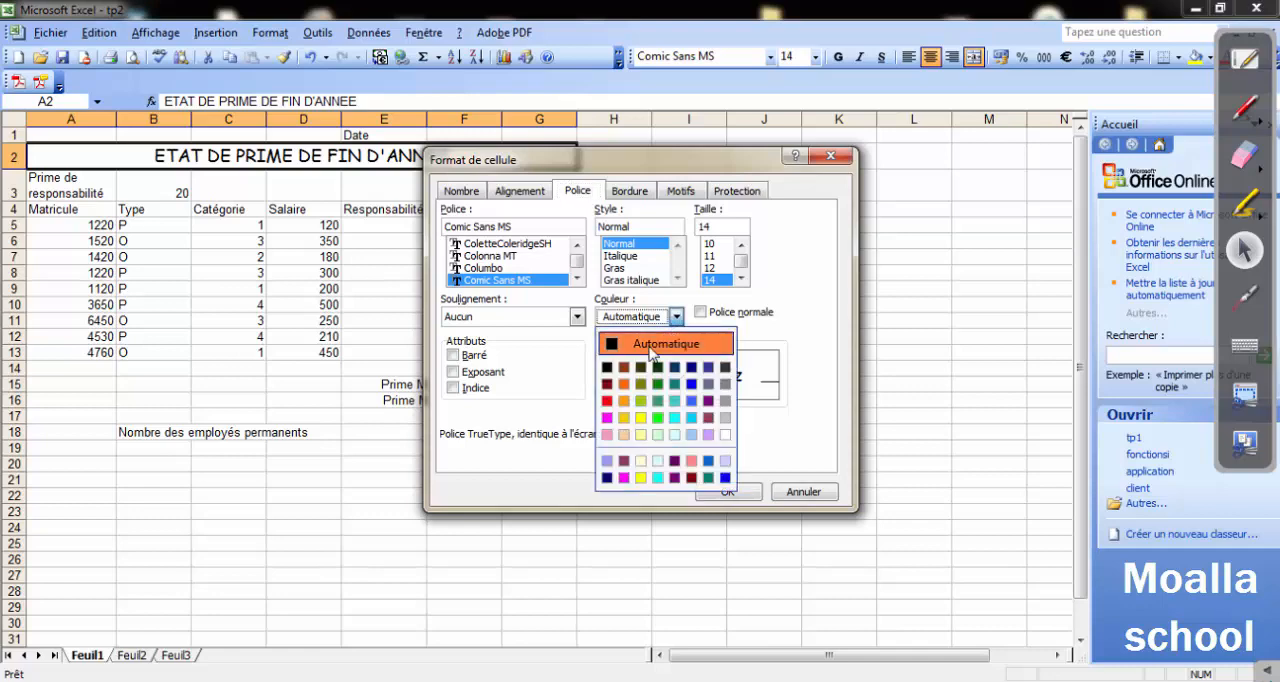
click(606, 401)
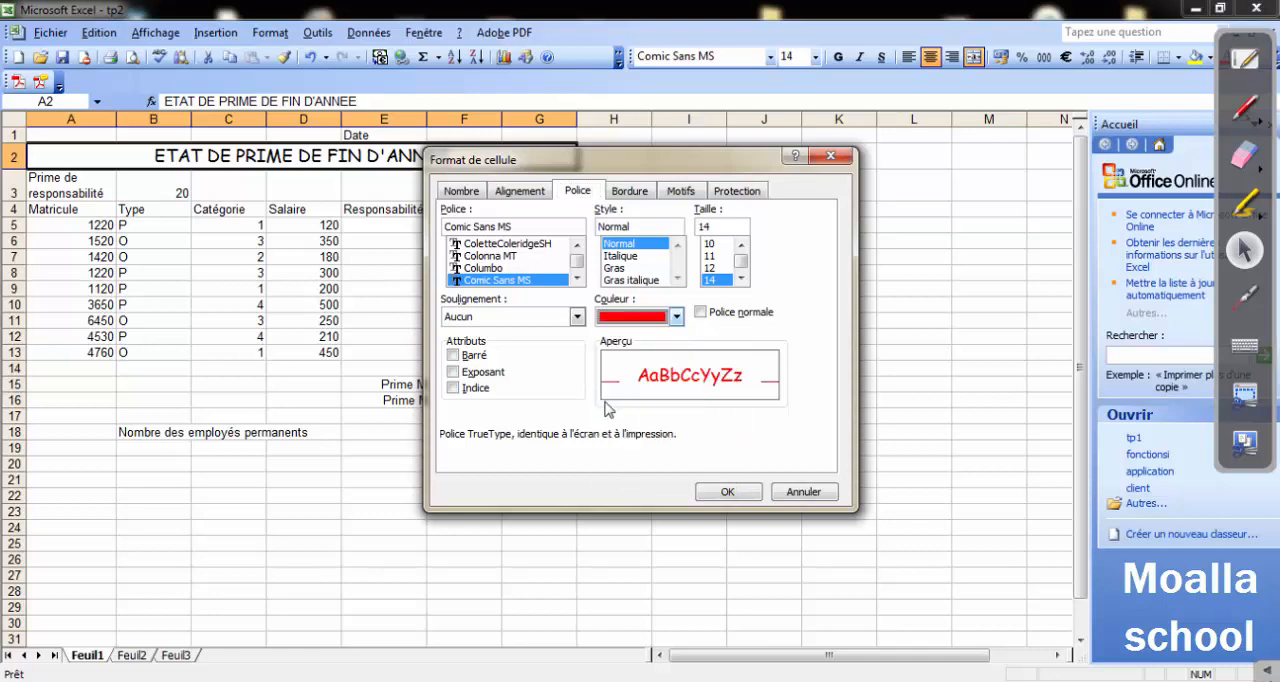
click(727, 492)
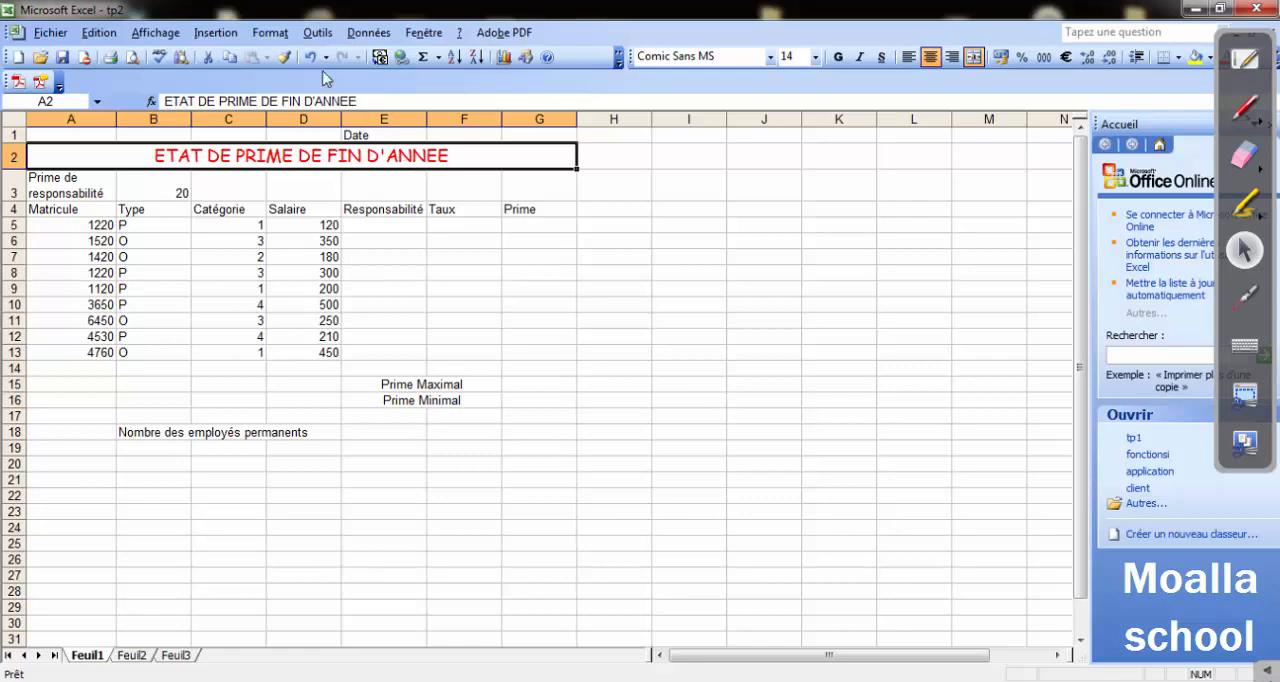
Fill the merged title cell A2:G2 with light yellow shading.
click(281, 38)
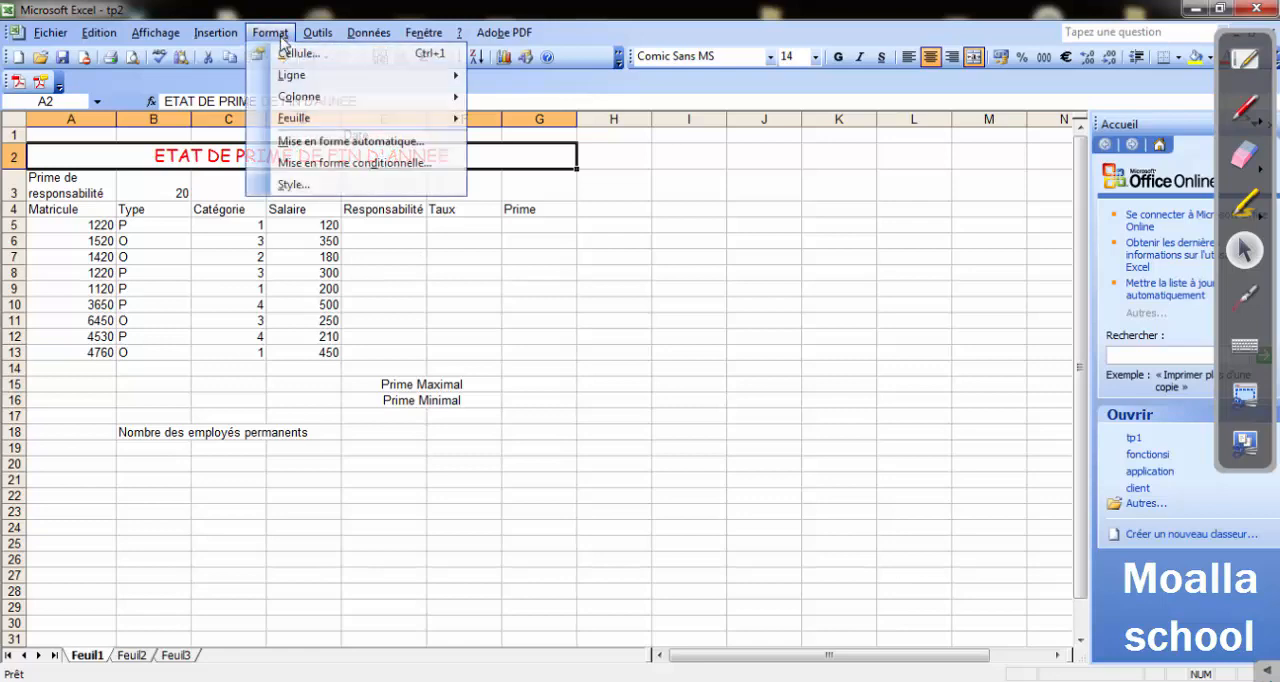
click(302, 54)
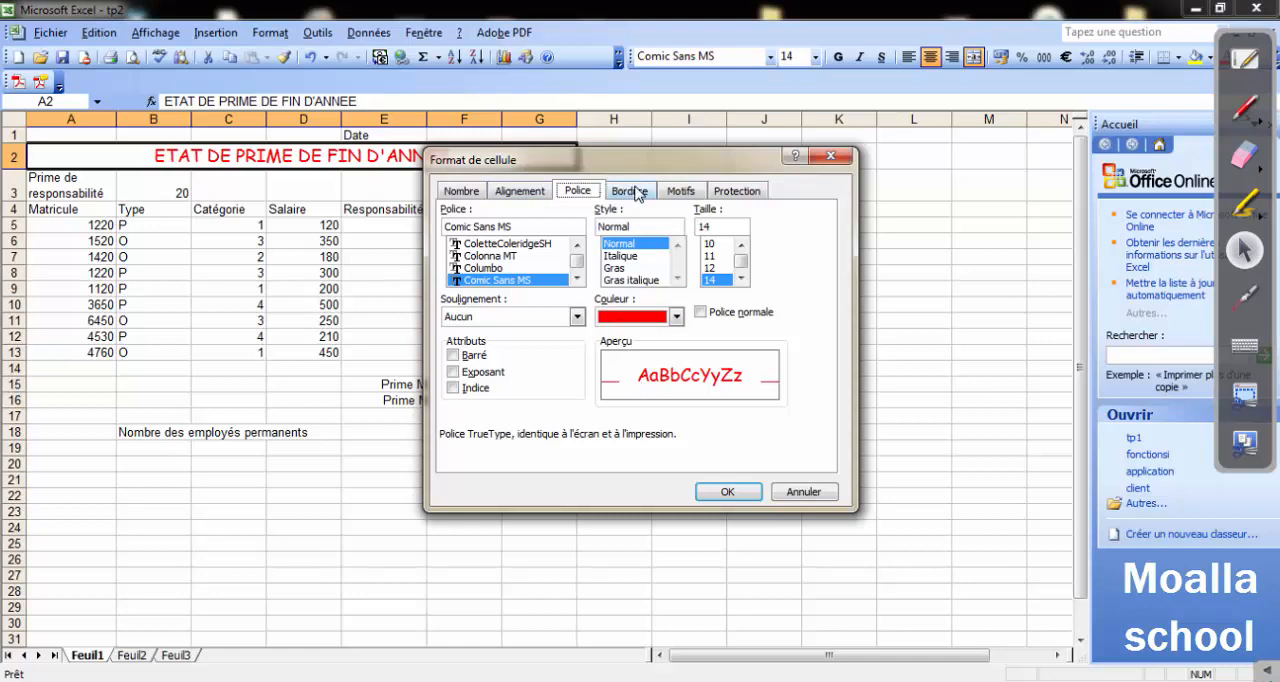
click(678, 196)
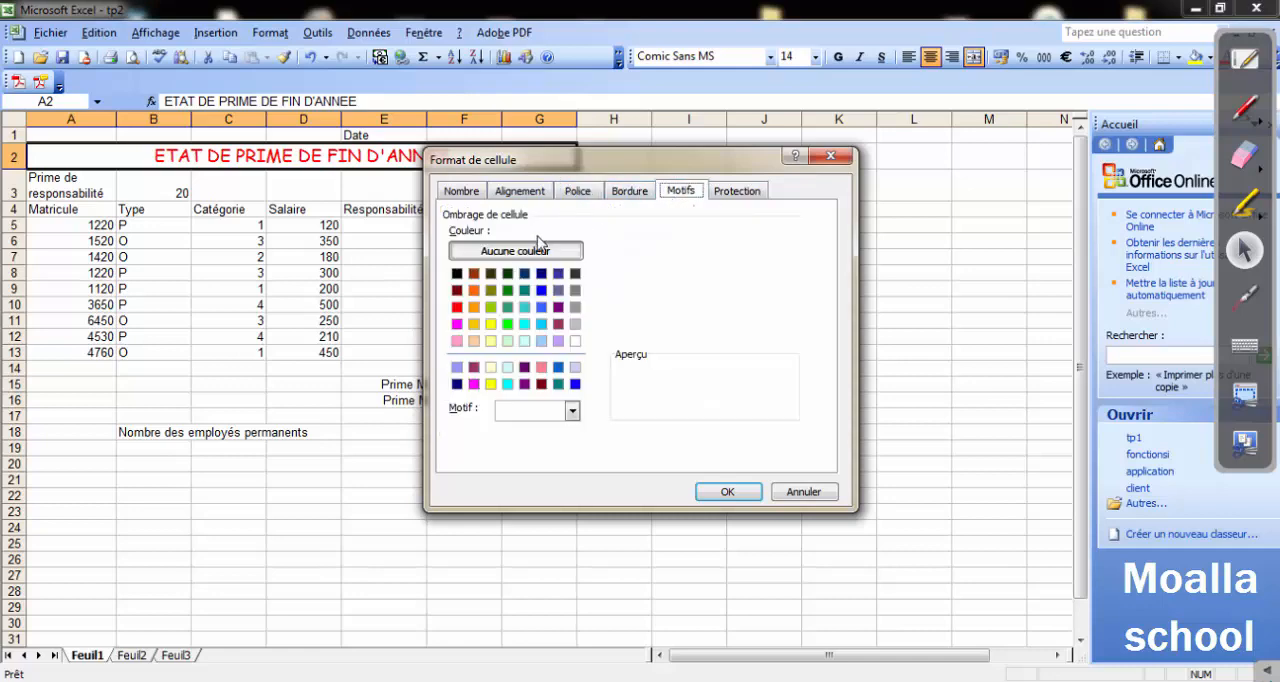
click(515, 250)
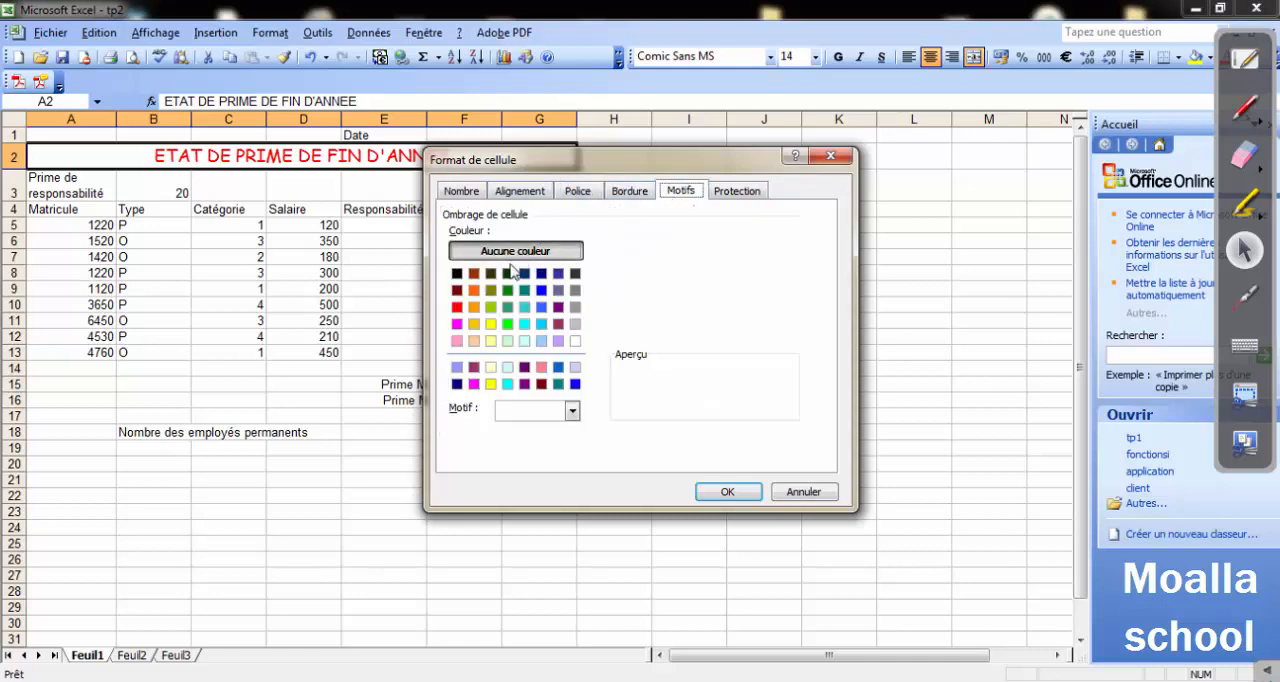
click(490, 324)
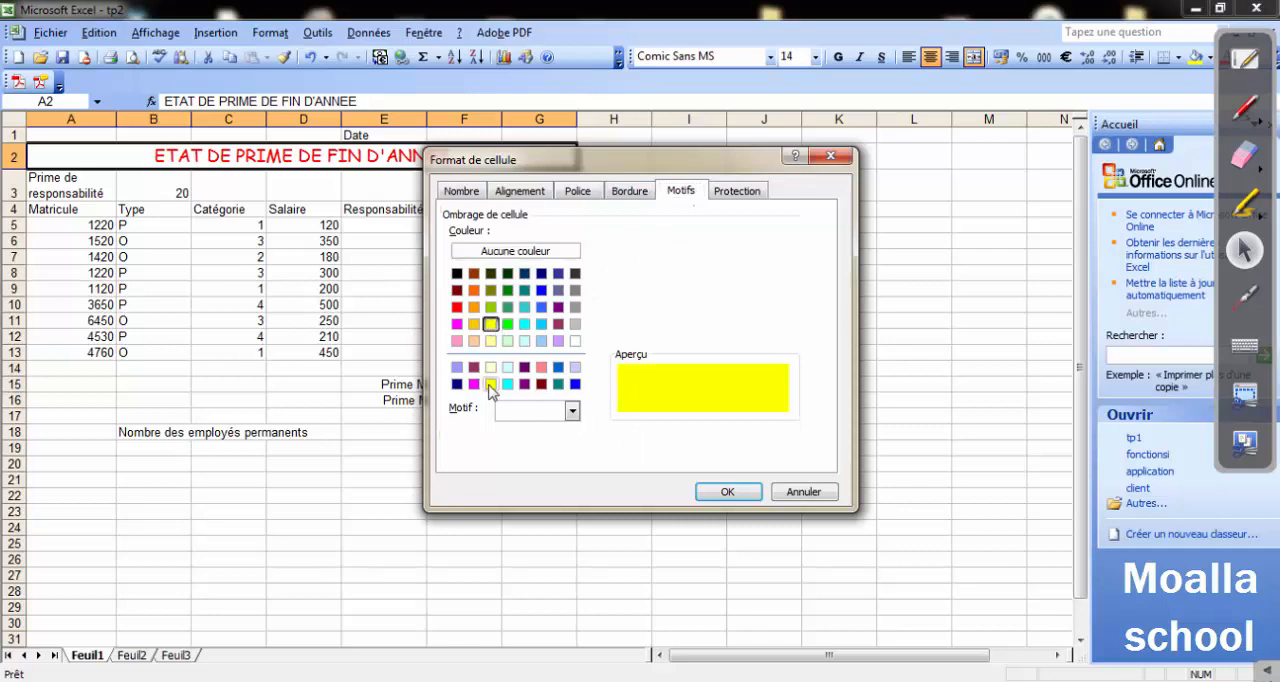
click(490, 341)
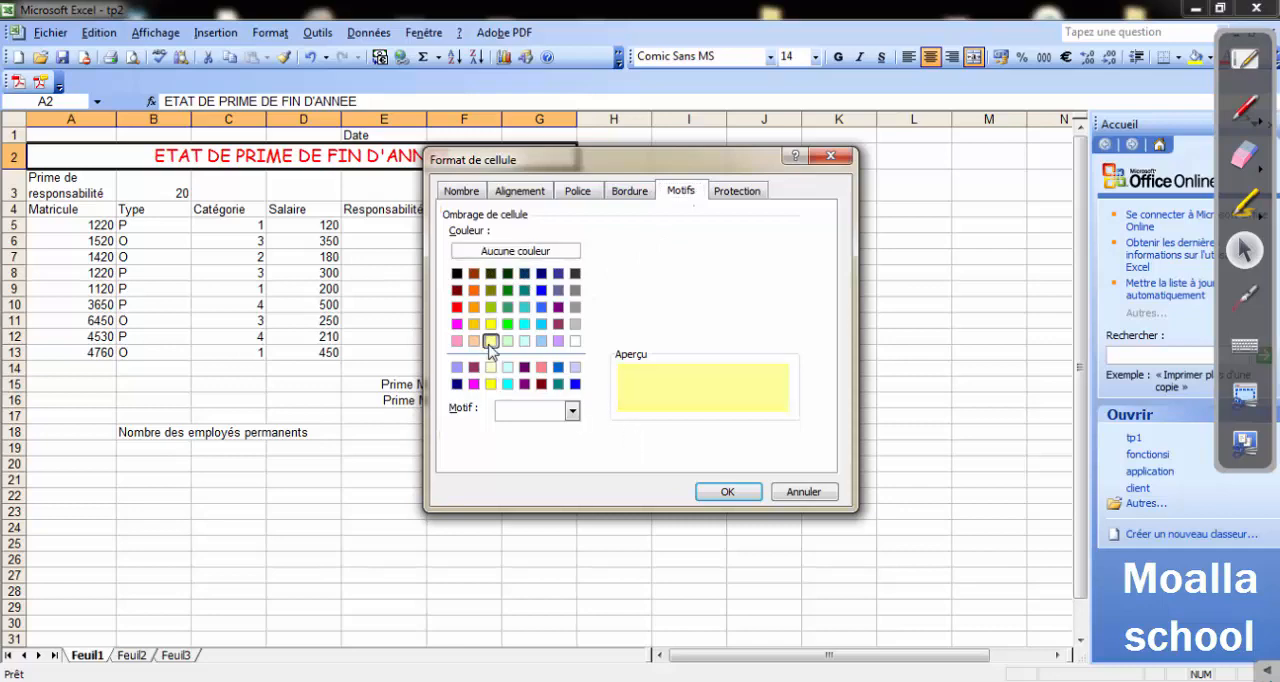
click(727, 492)
click(680, 452)
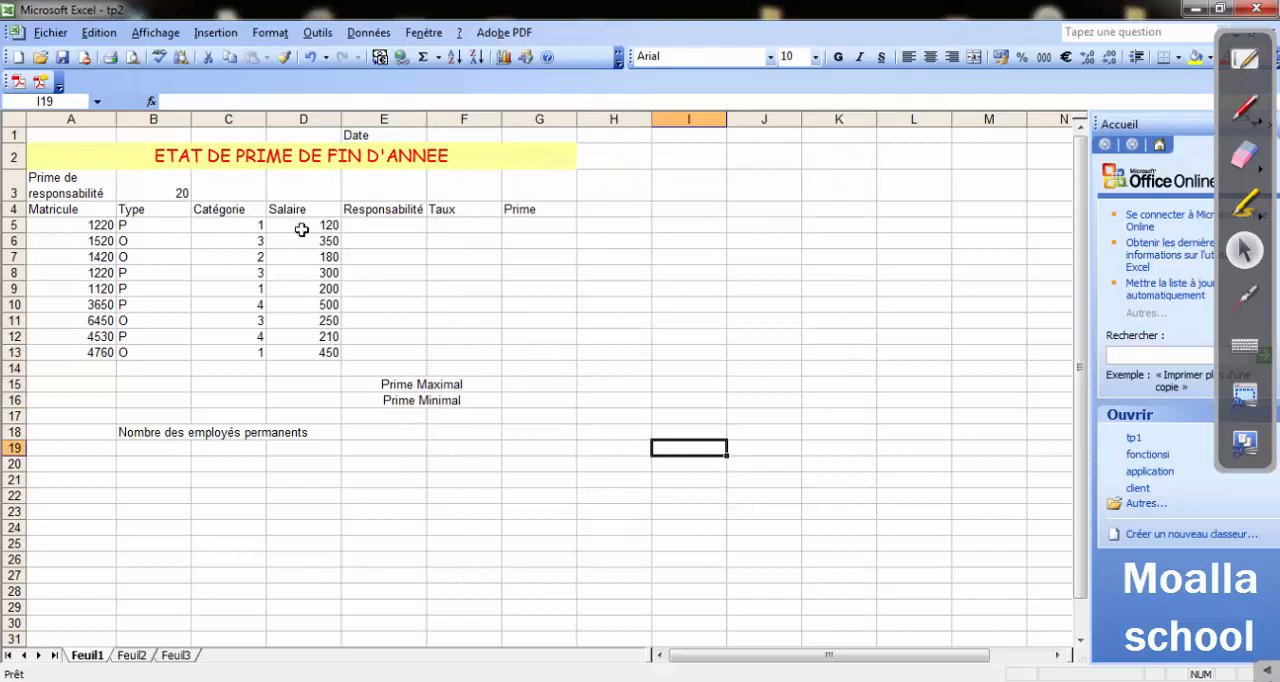
Examine the shading pattern options in the title cell's format settings without applying any change.
click(320, 156)
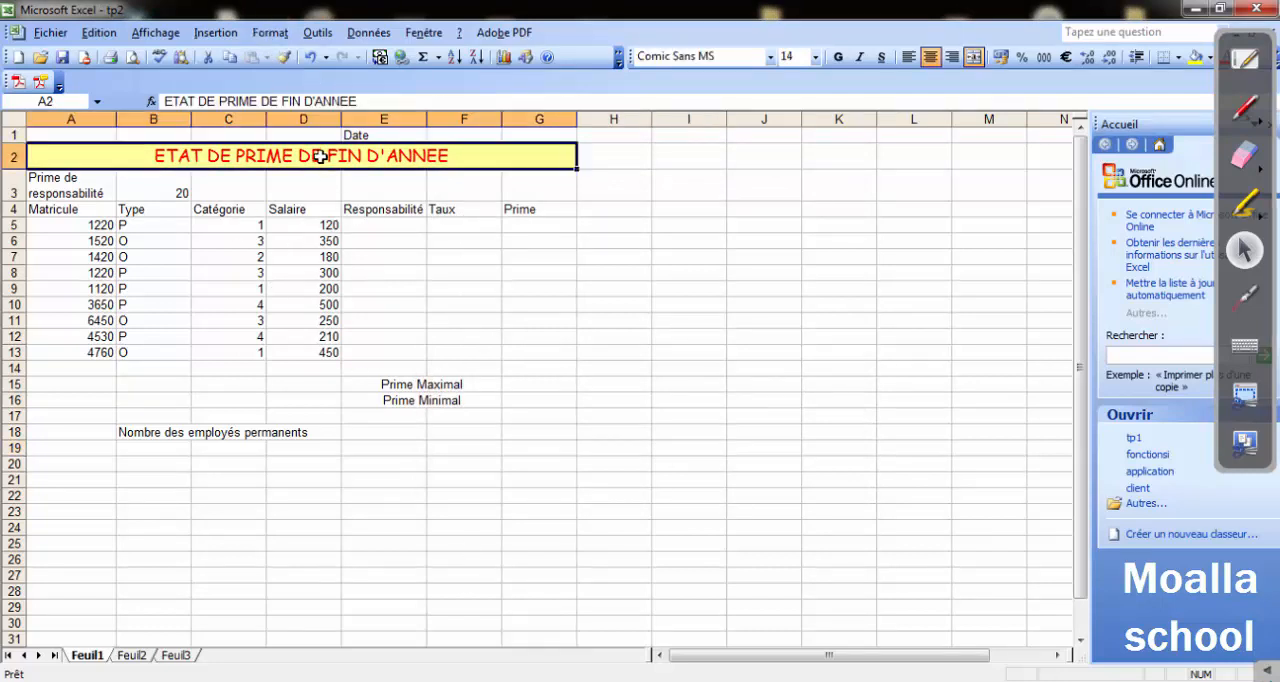
click(270, 33)
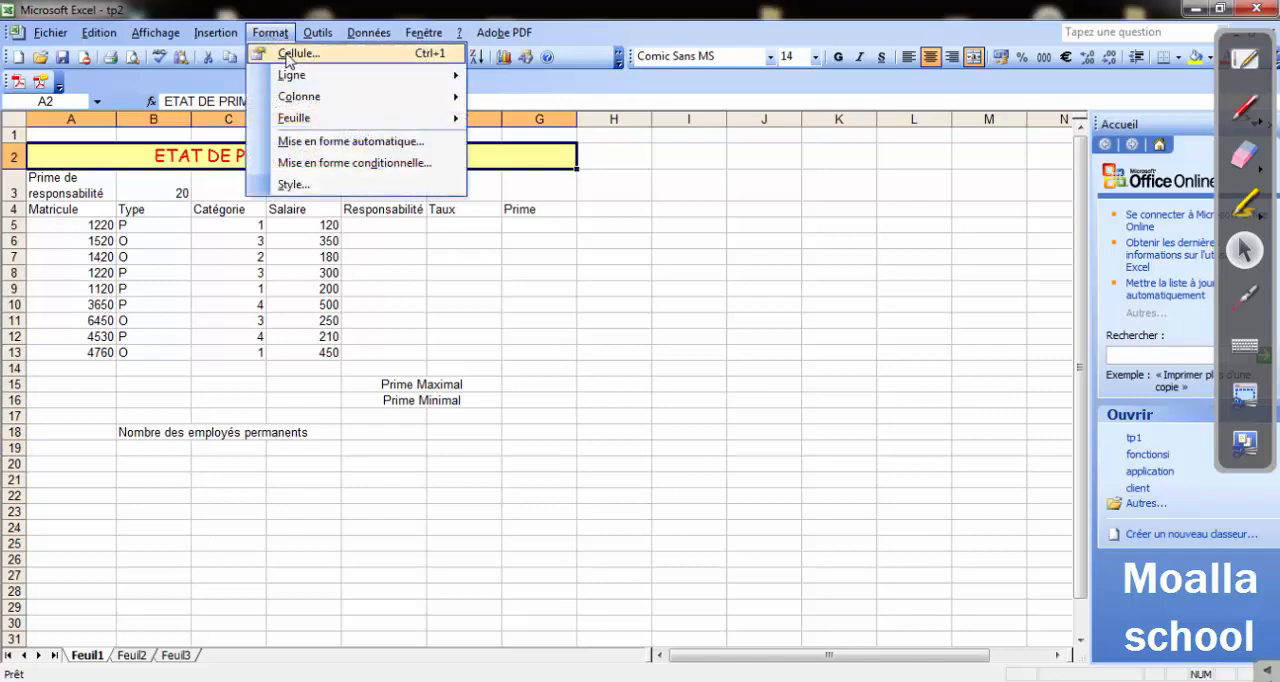
click(290, 49)
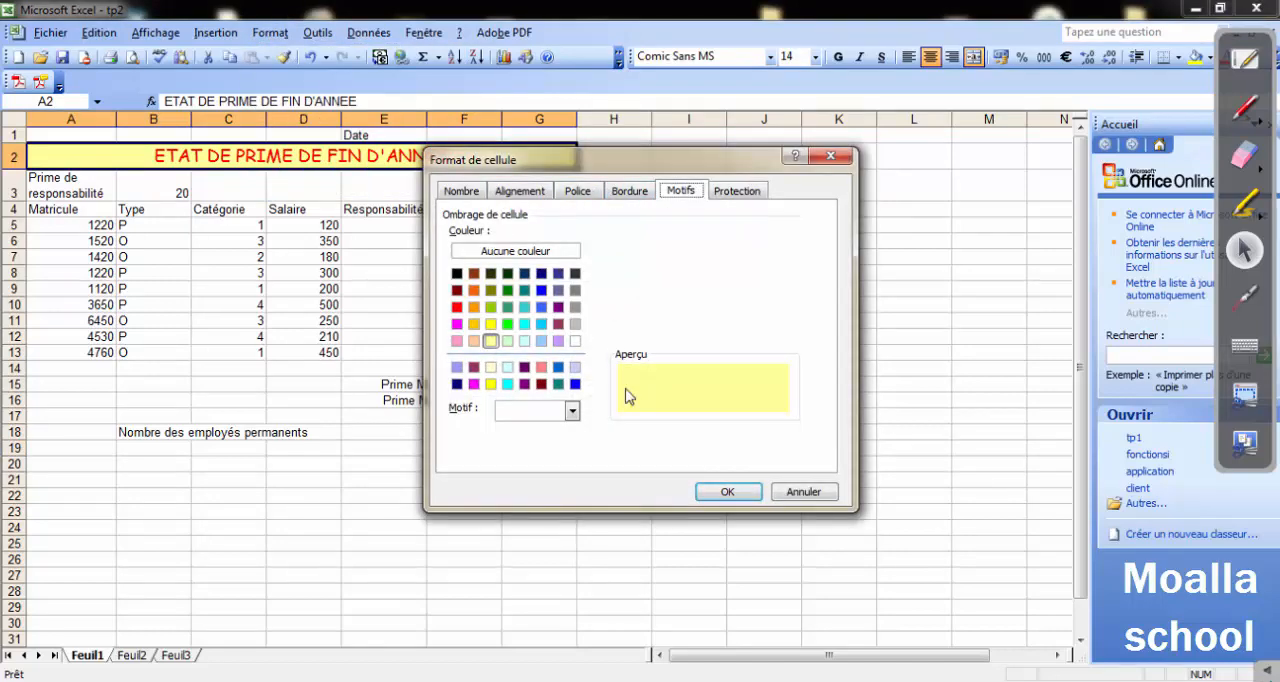
click(572, 411)
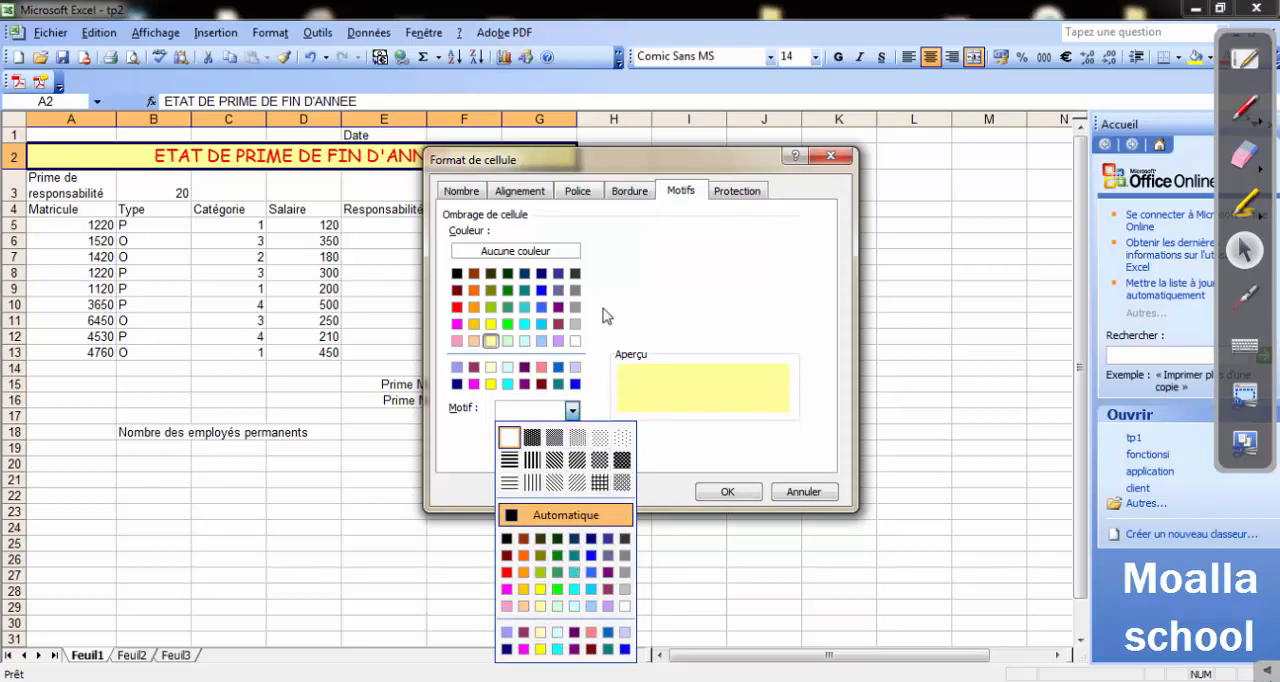
click(628, 289)
click(803, 492)
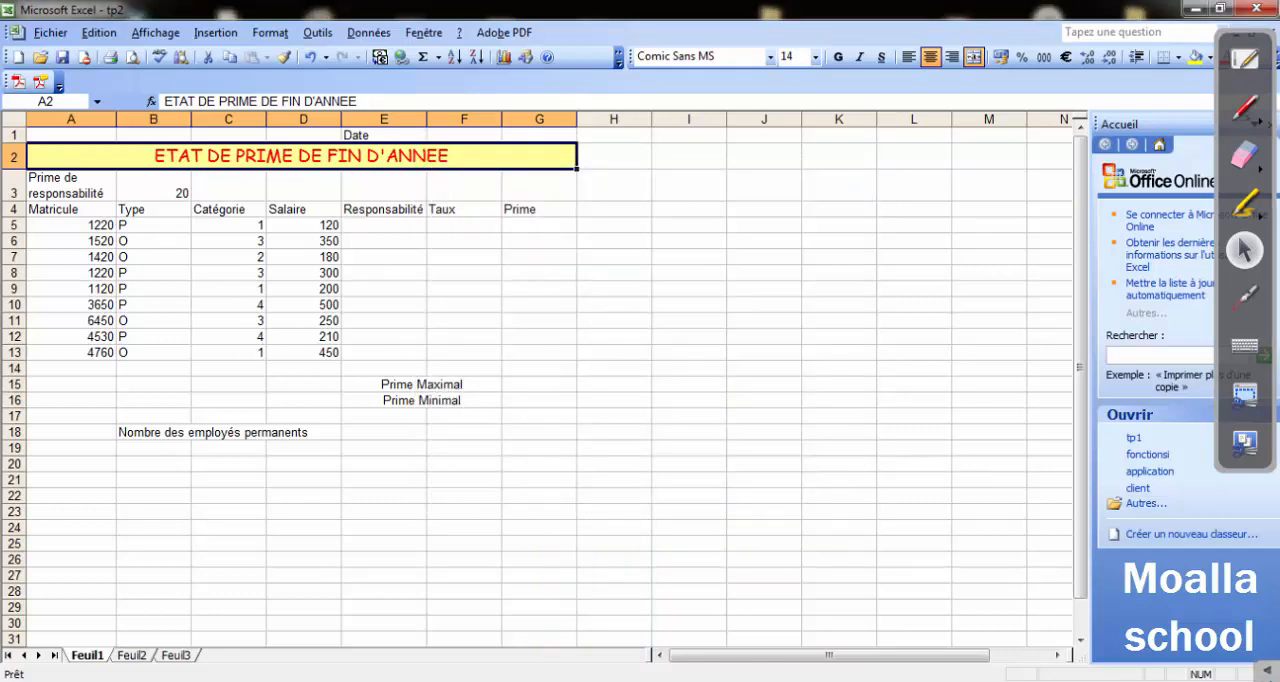
Switch to the Word exercise and review the required amount format and the Salaire column that uses it.
key(alt+Tab)
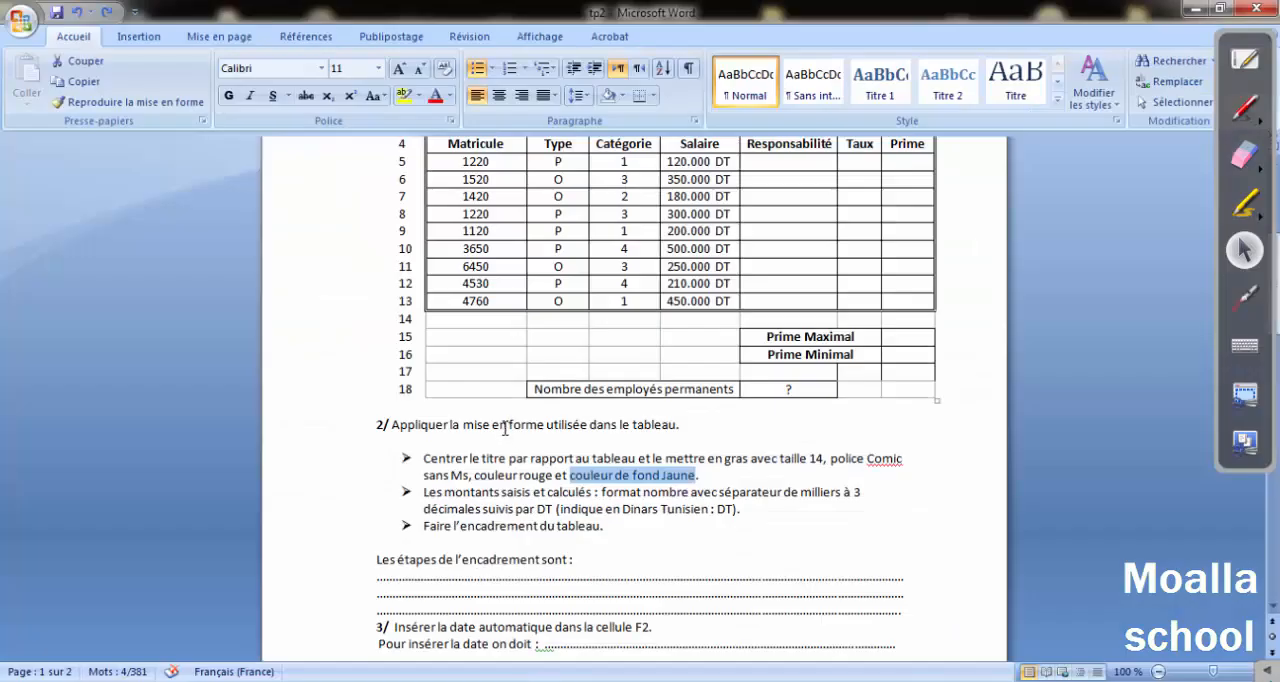
drag(428, 496, 853, 491)
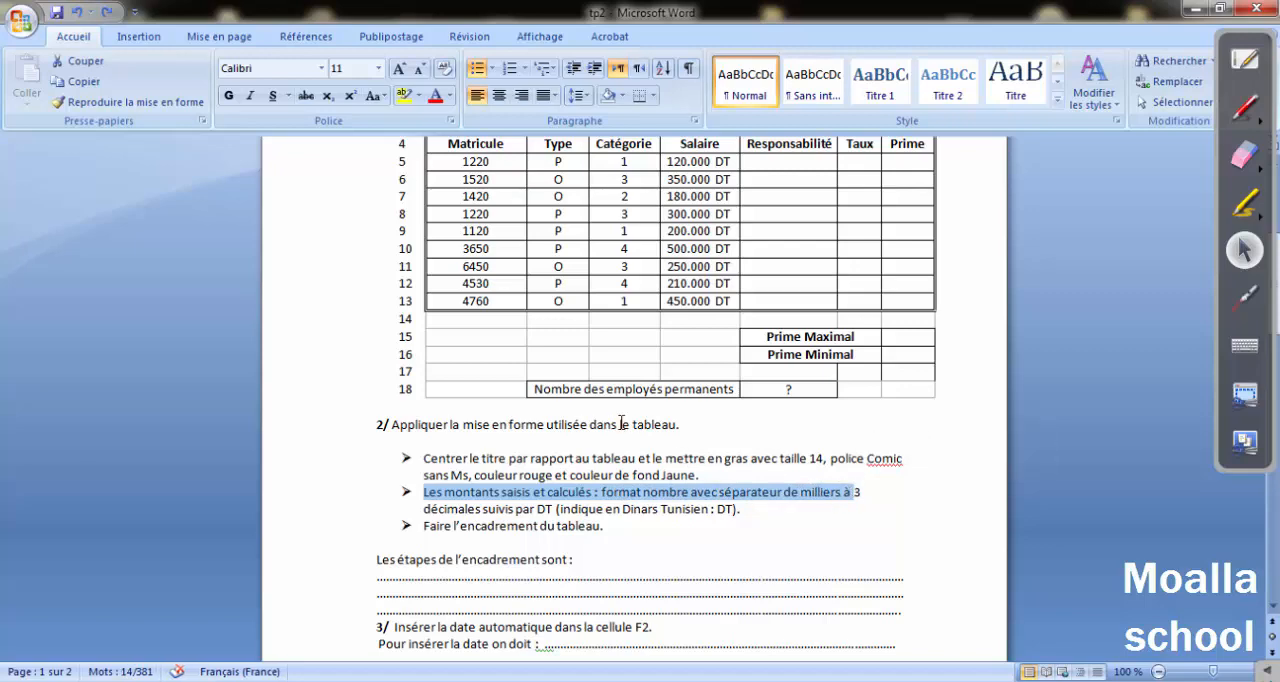
scroll(600, 415, up, 2)
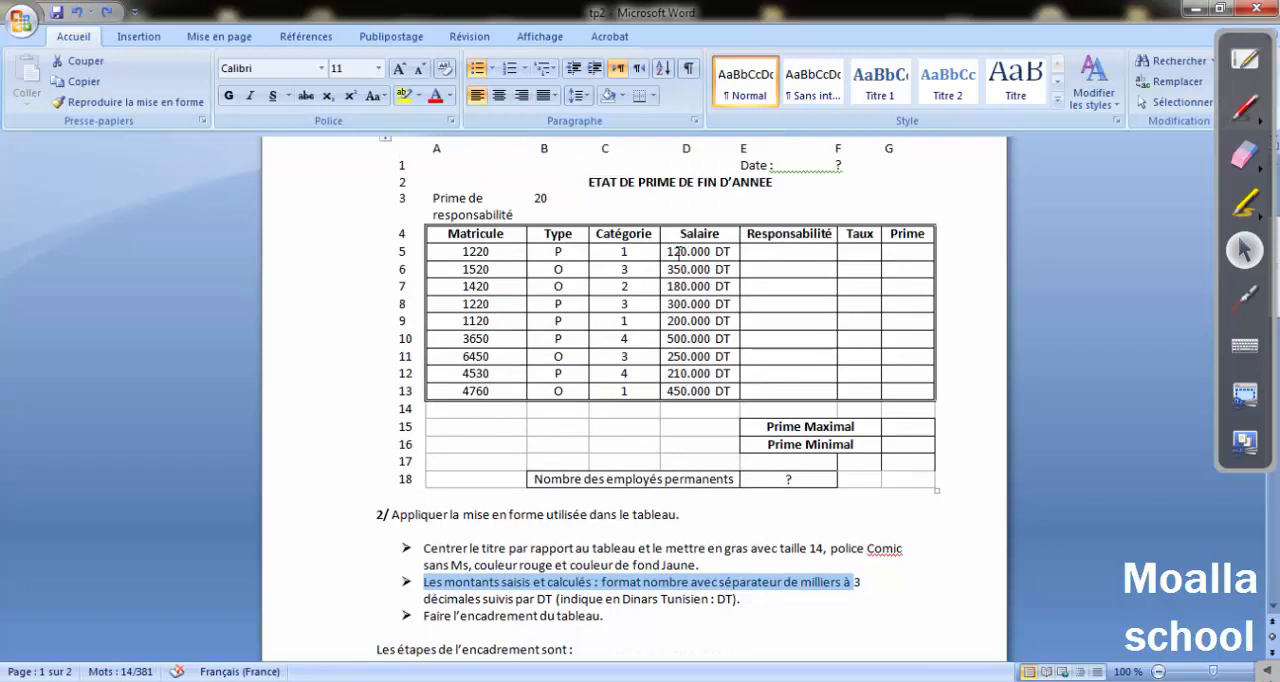
drag(678, 252, 735, 393)
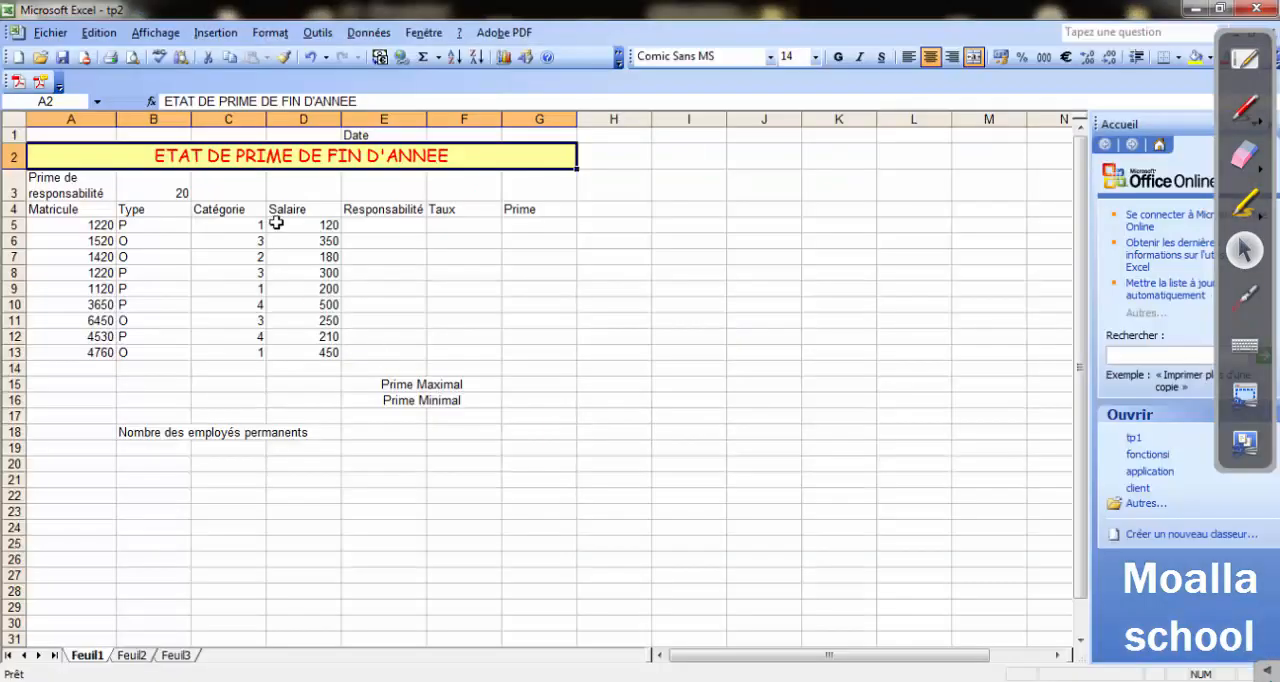
In Excel, format the salaries in D5:D13 with the Nombre category and 3 decimals.
drag(274, 222, 310, 351)
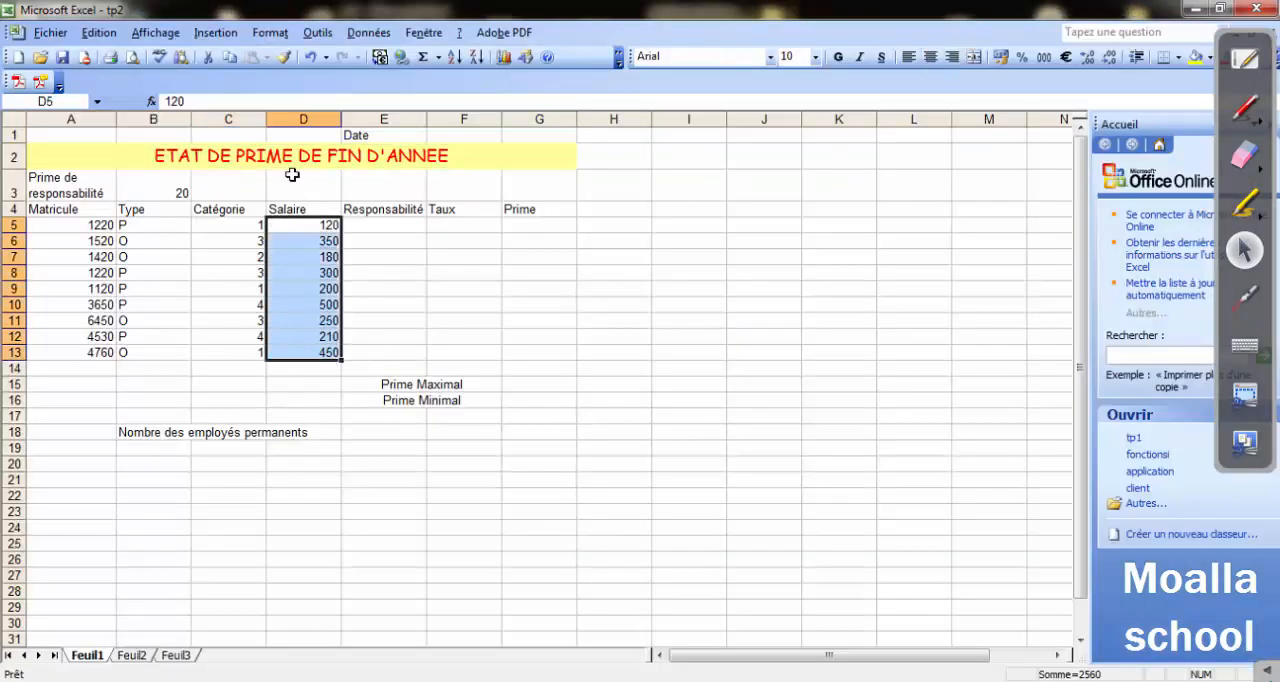
click(266, 34)
click(282, 58)
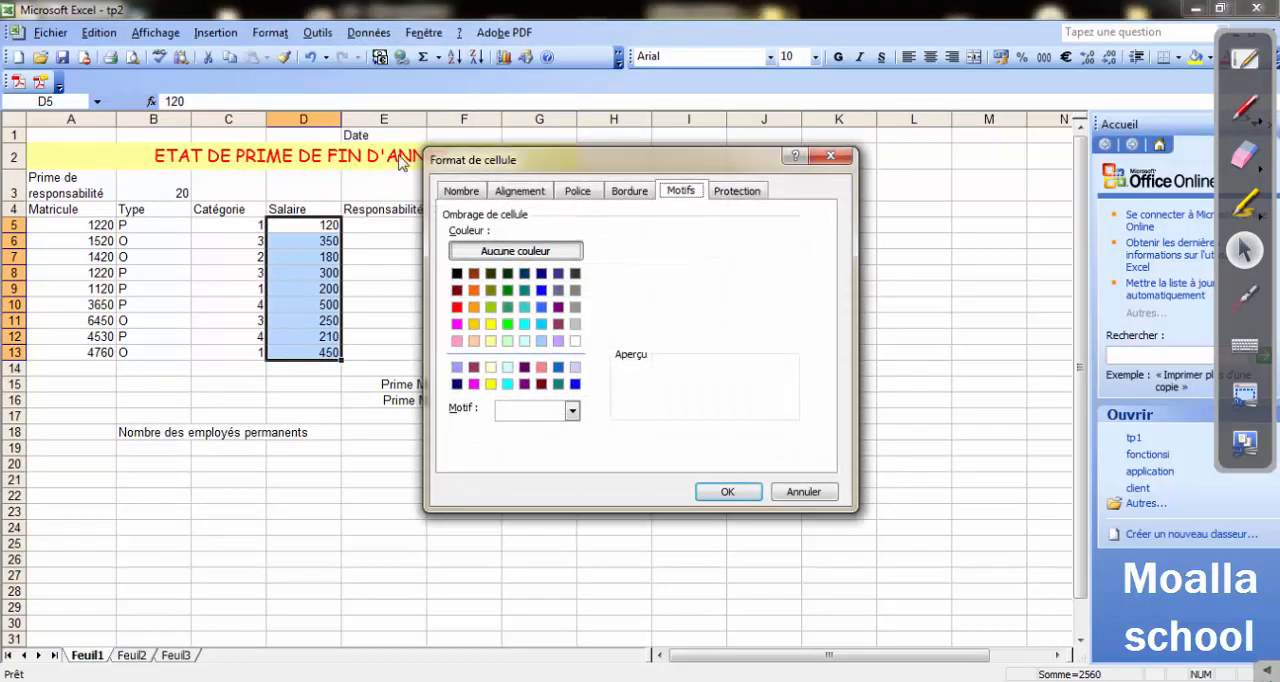
click(462, 191)
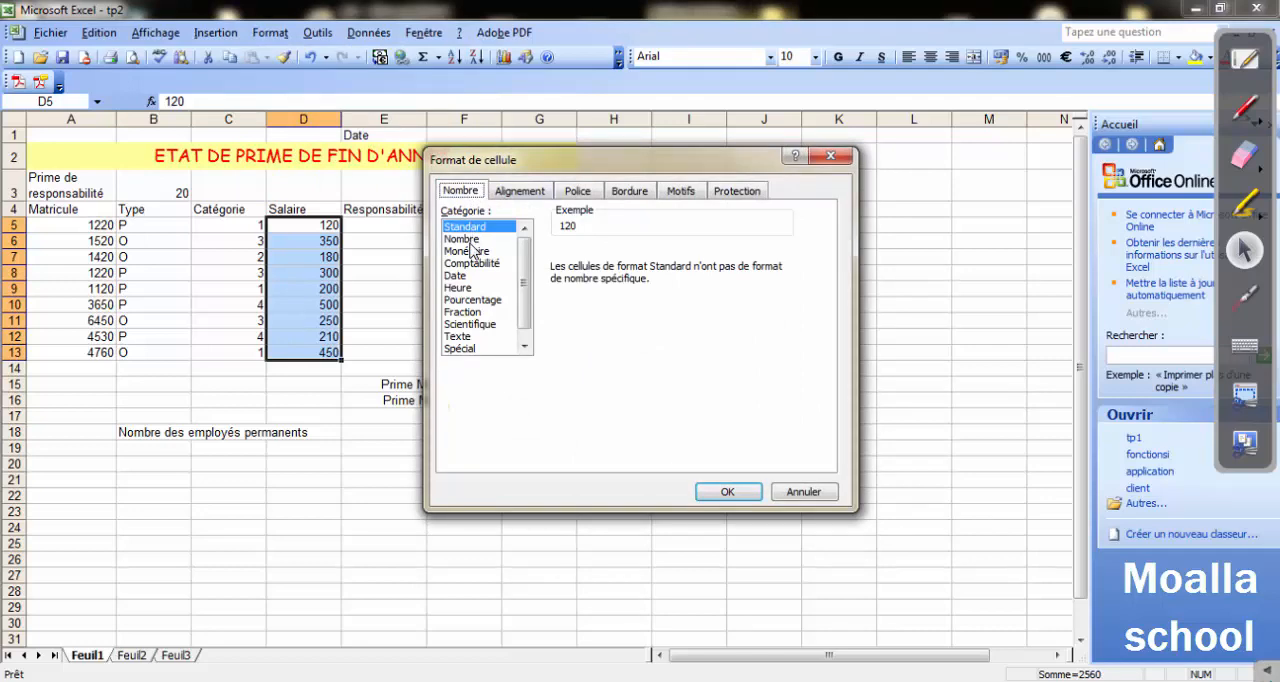
click(462, 239)
drag(679, 257, 632, 263)
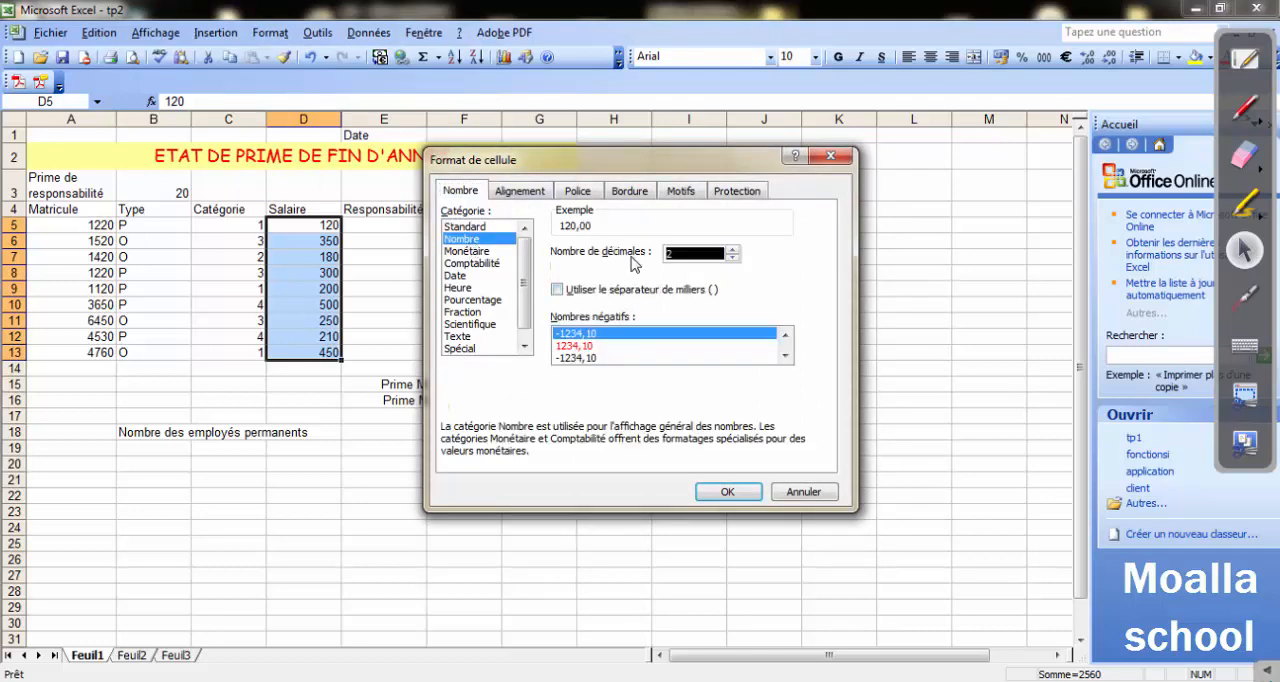
text(3)
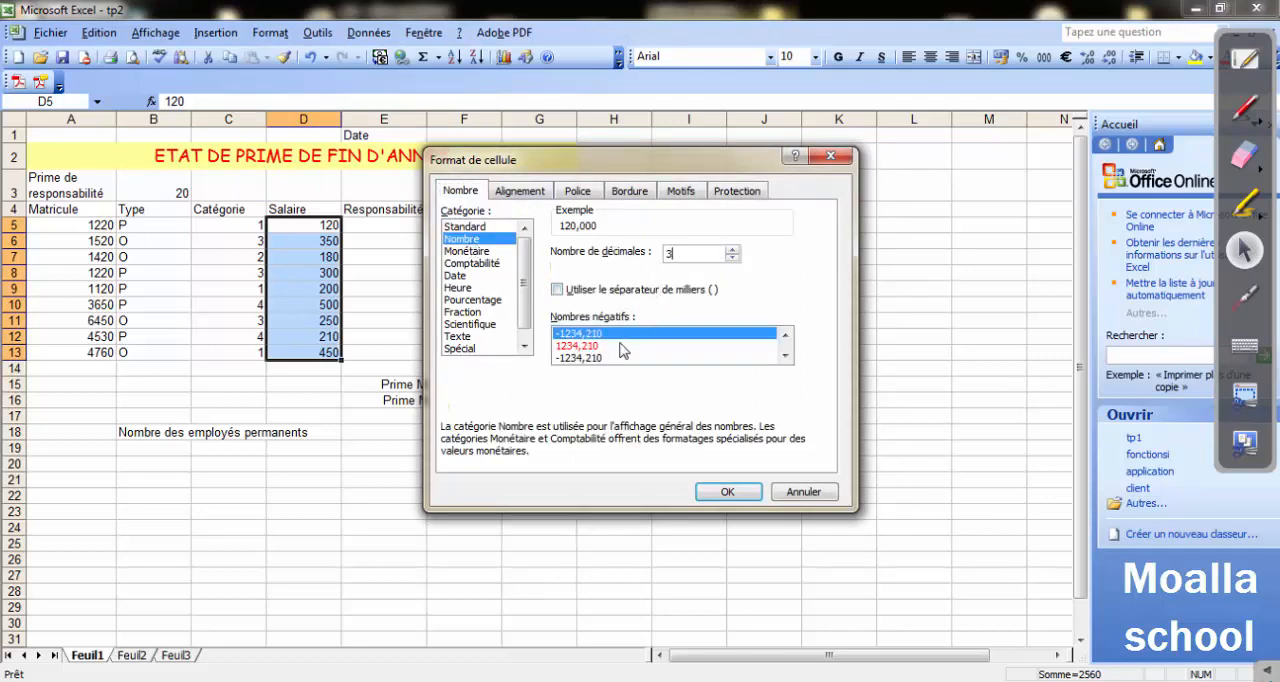
click(716, 492)
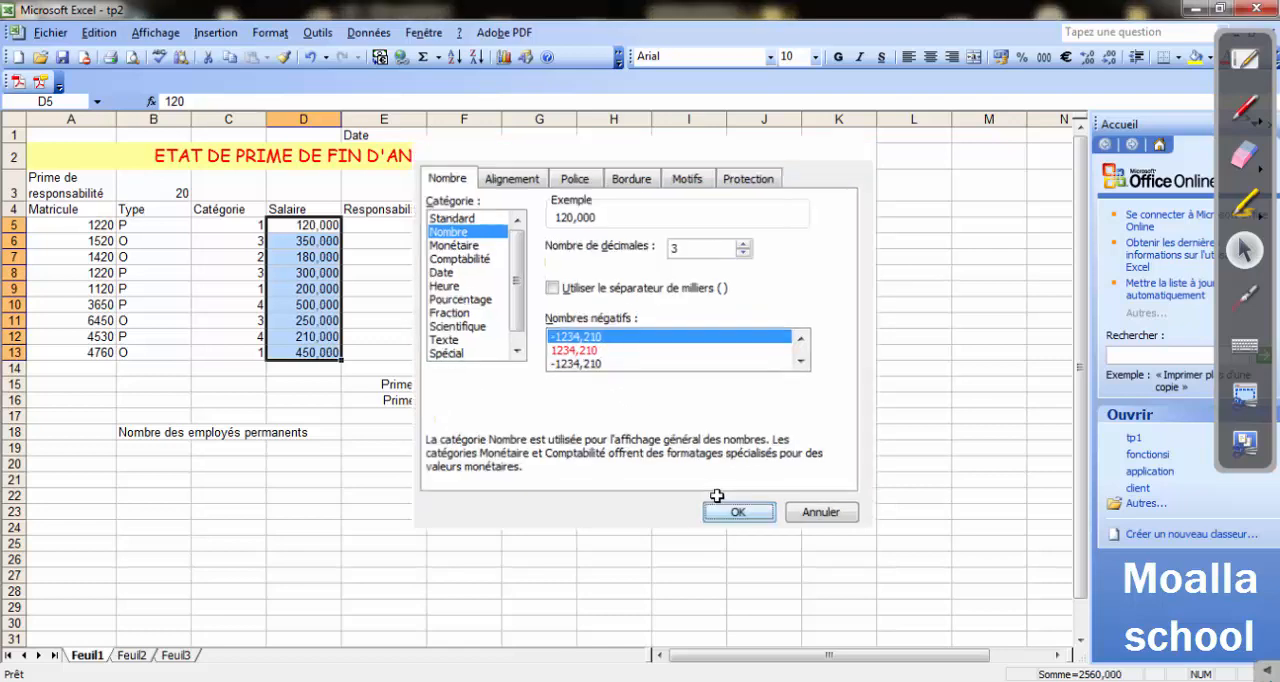
click(616, 492)
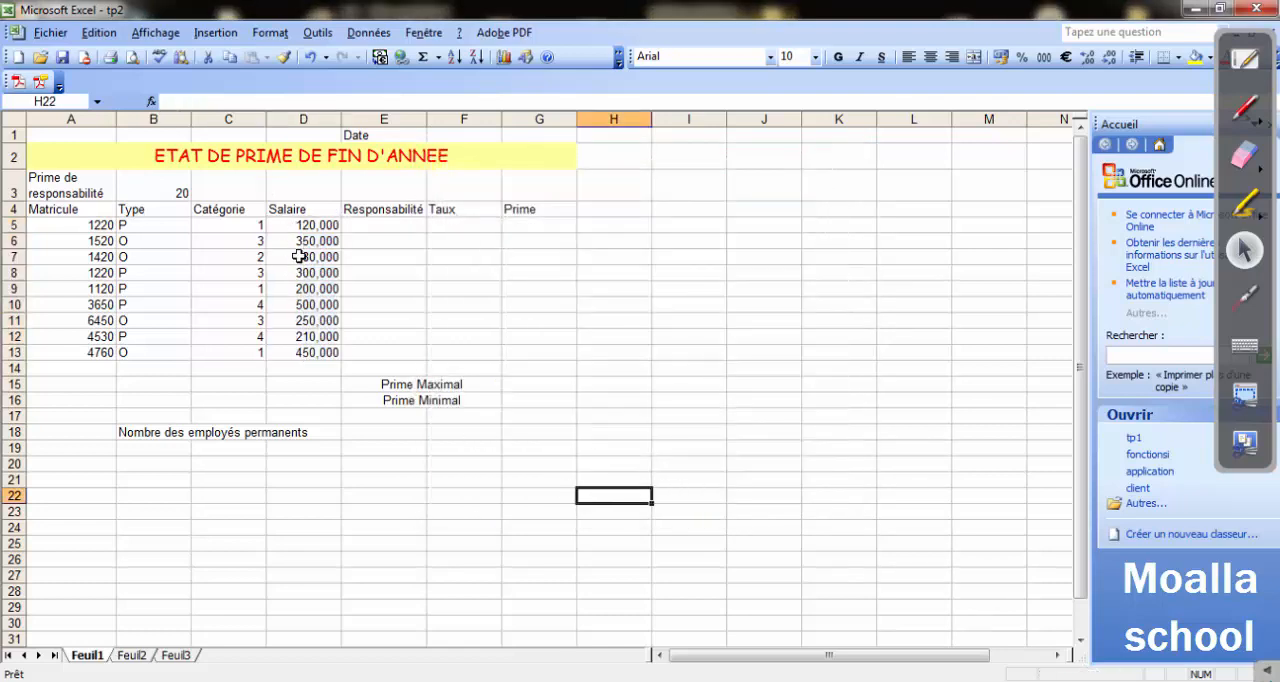
Reread the instruction on 3 decimals followed by DT in the Word exercise and return to Excel.
click(514, 680)
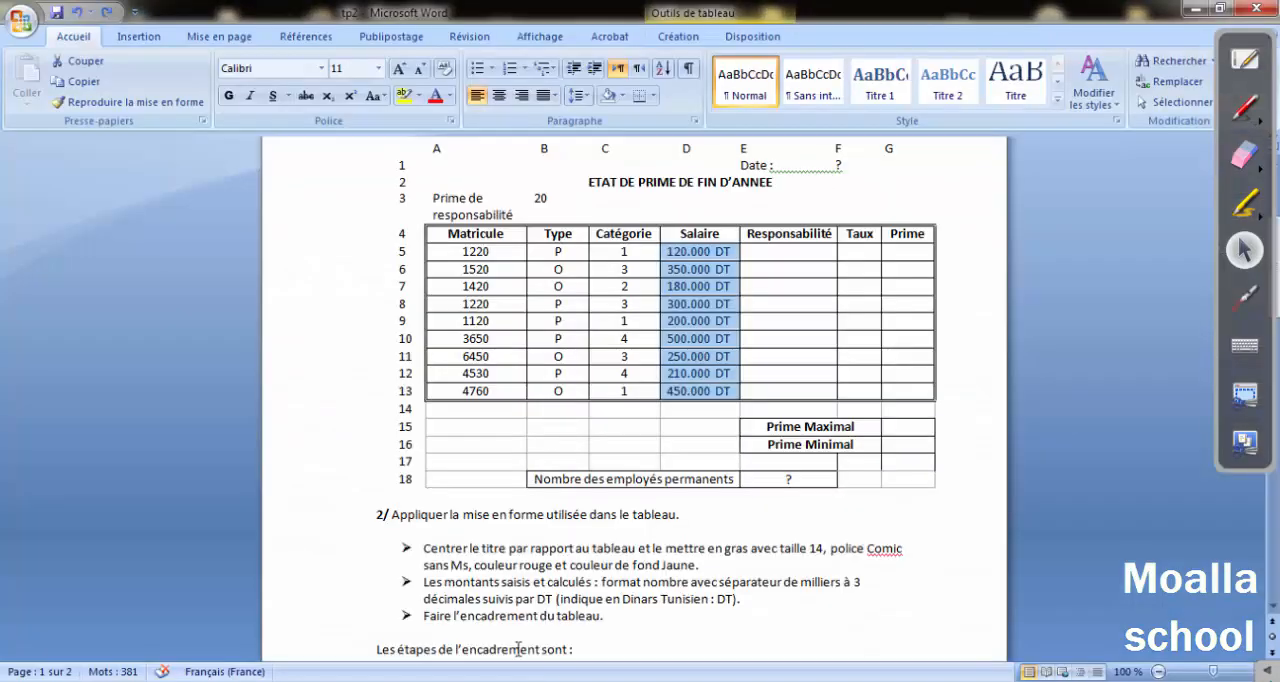
scroll(566, 568, down, 3)
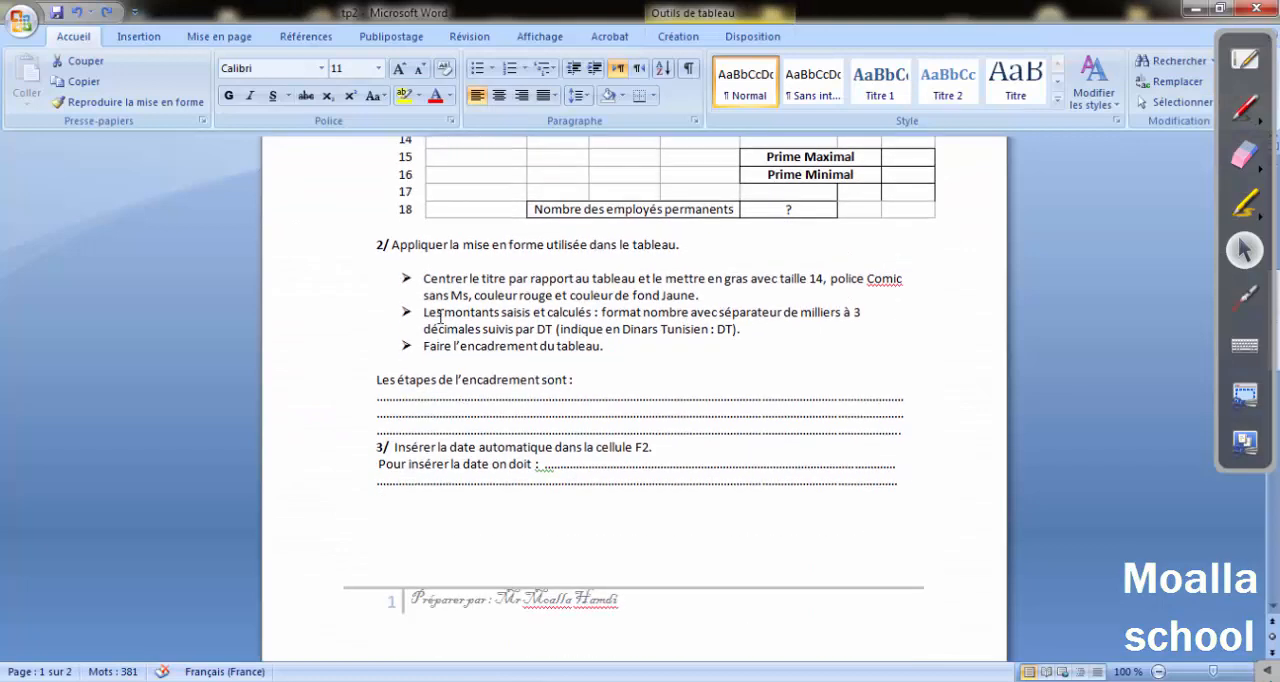
drag(426, 330, 707, 328)
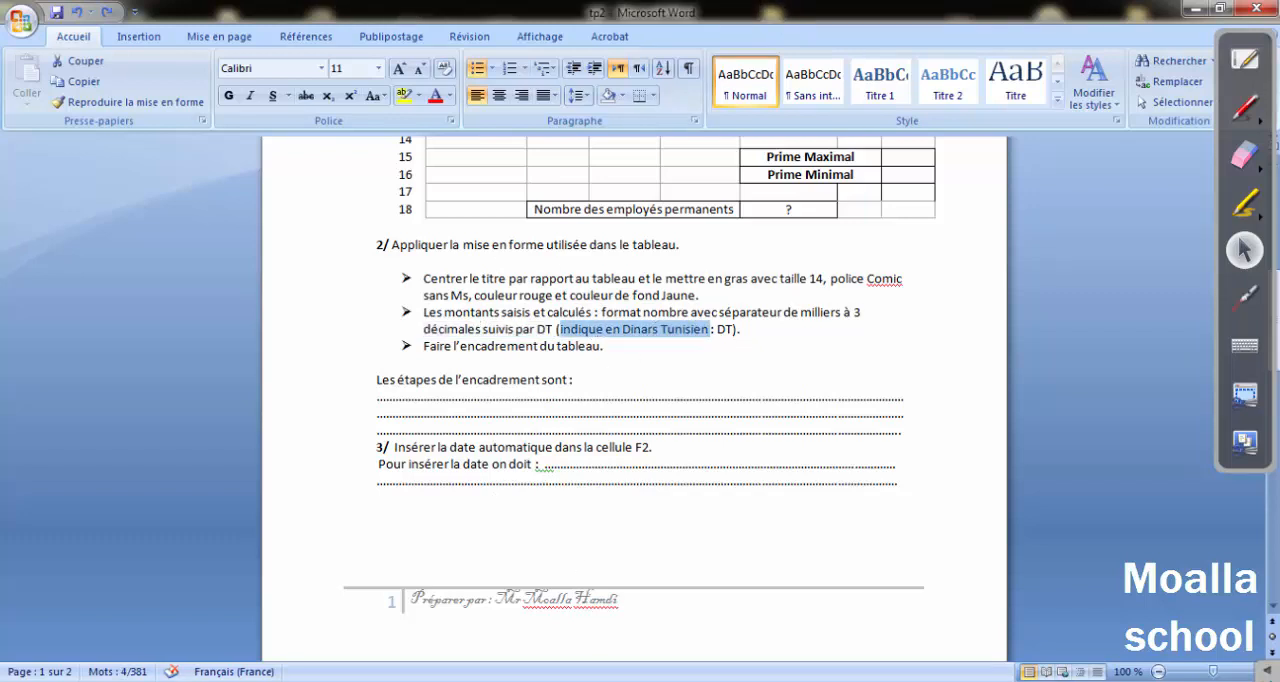
key(alt+Tab)
Check the number format of the salaries in D5:D13, close the settings and undo that format.
drag(298, 226, 294, 351)
click(270, 32)
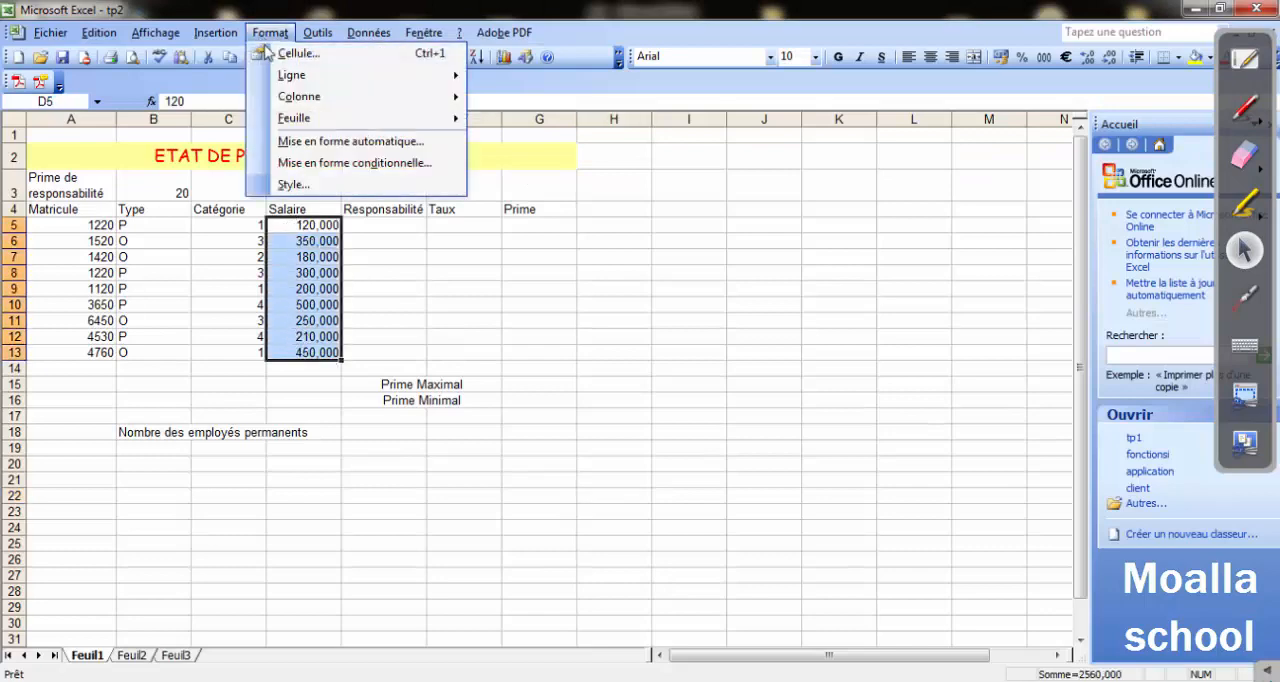
click(270, 53)
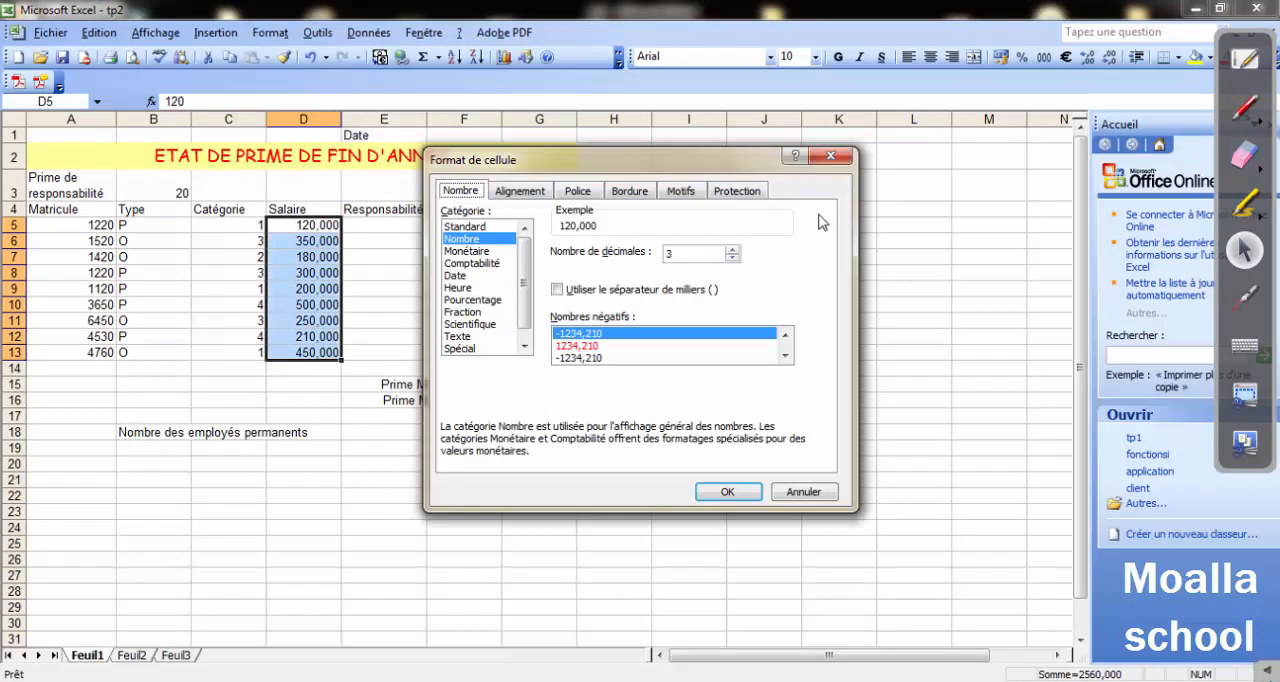
click(830, 156)
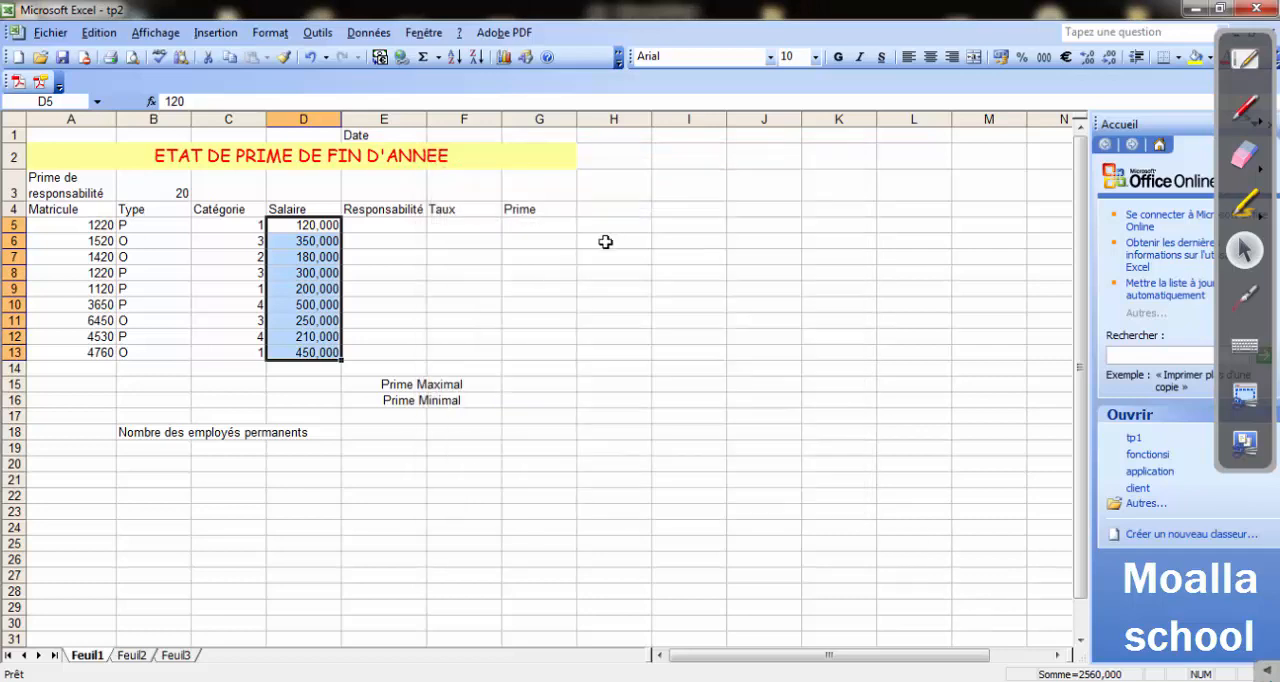
key(ctrl+z)
Choose the Monétaire category with 3 decimals for the selected salaries in D5:D13.
click(270, 32)
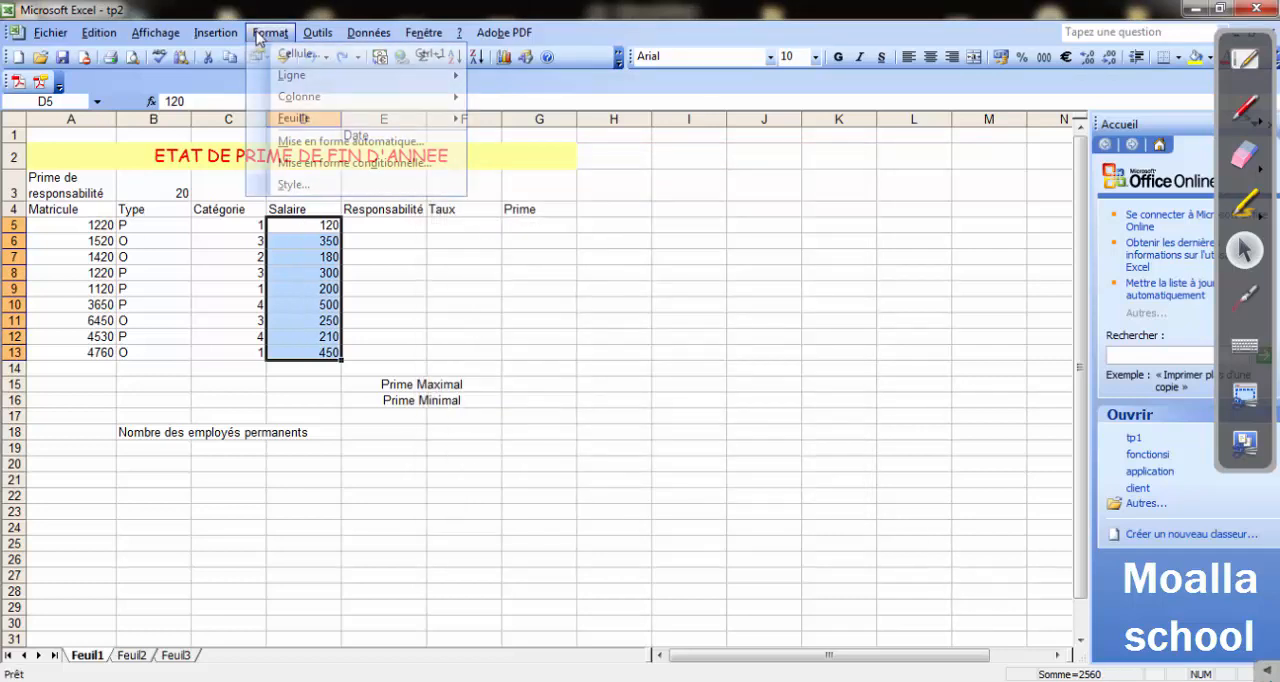
click(300, 53)
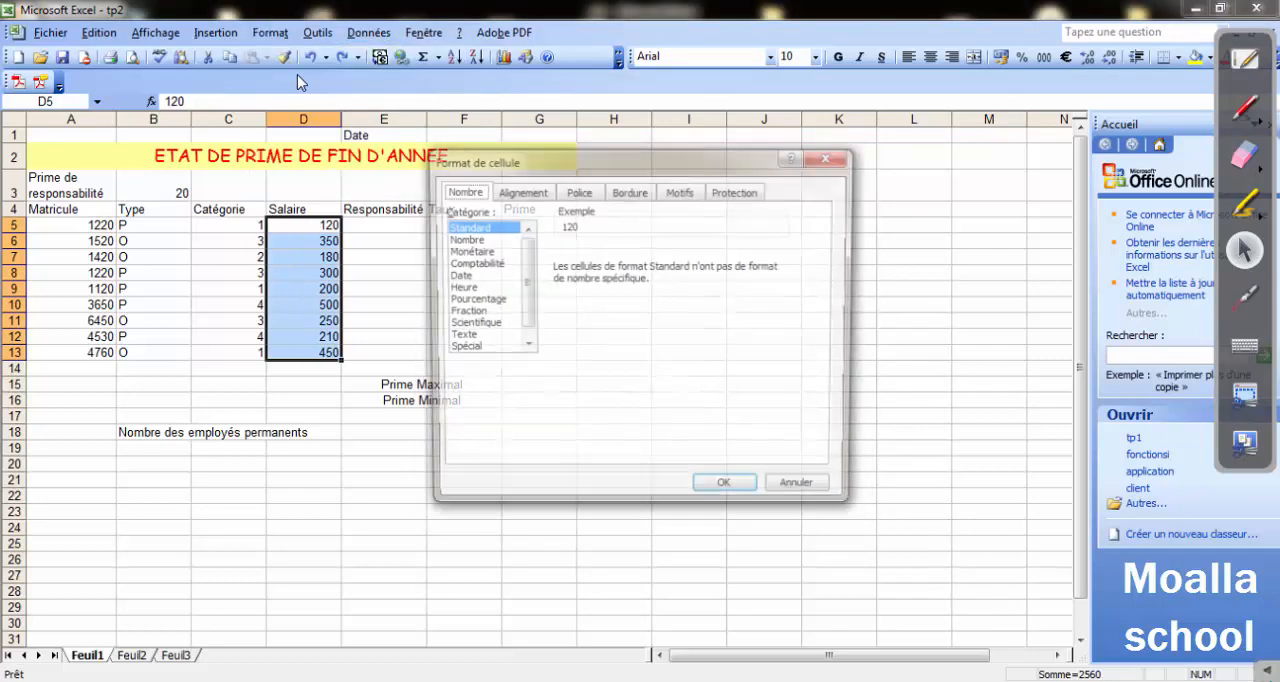
click(466, 251)
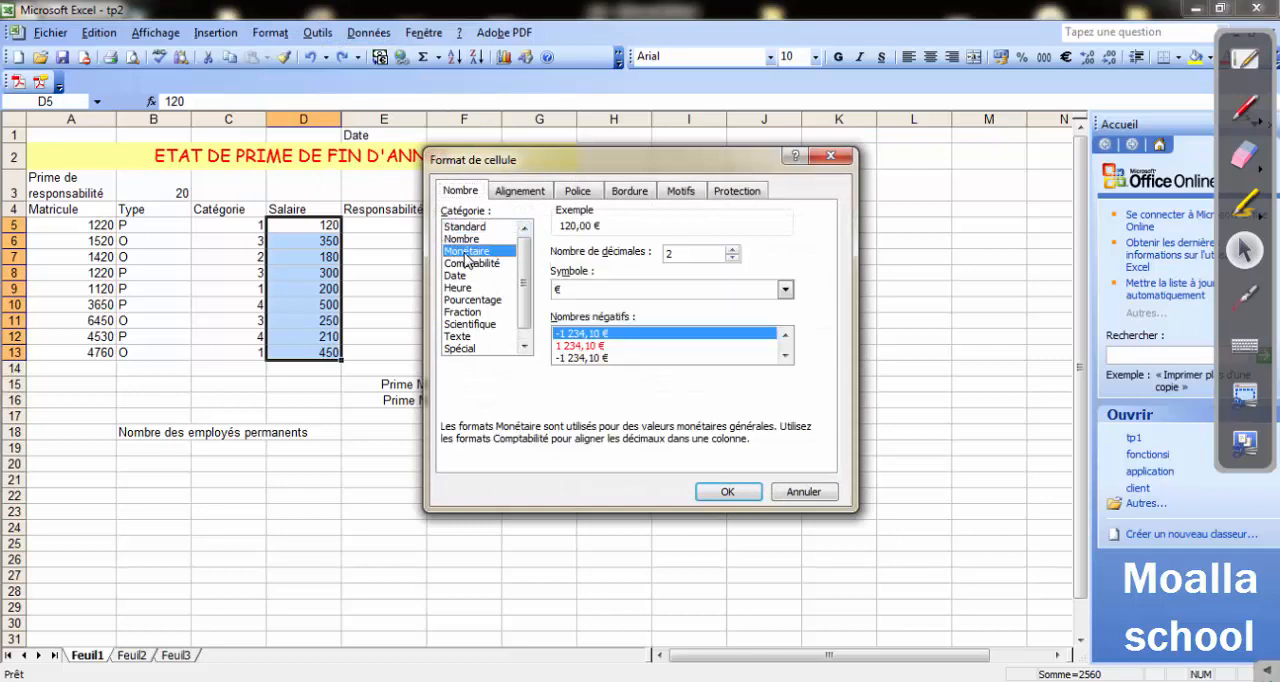
click(731, 250)
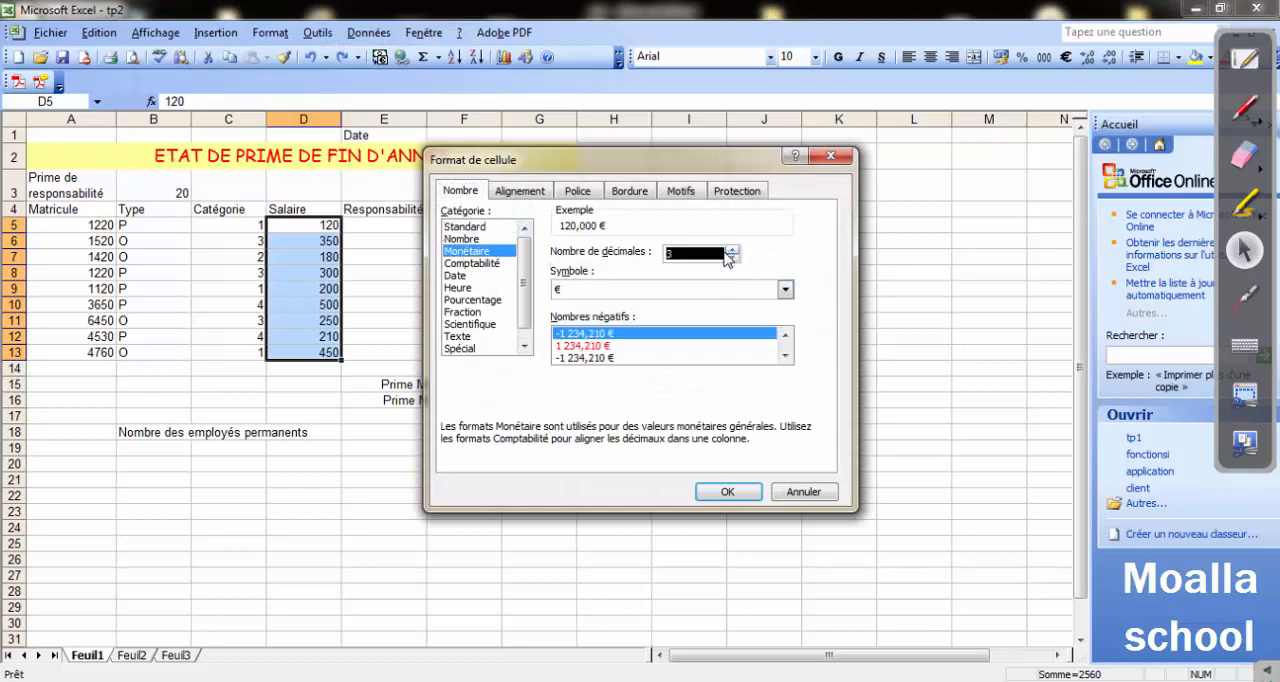
click(785, 289)
drag(786, 325, 794, 374)
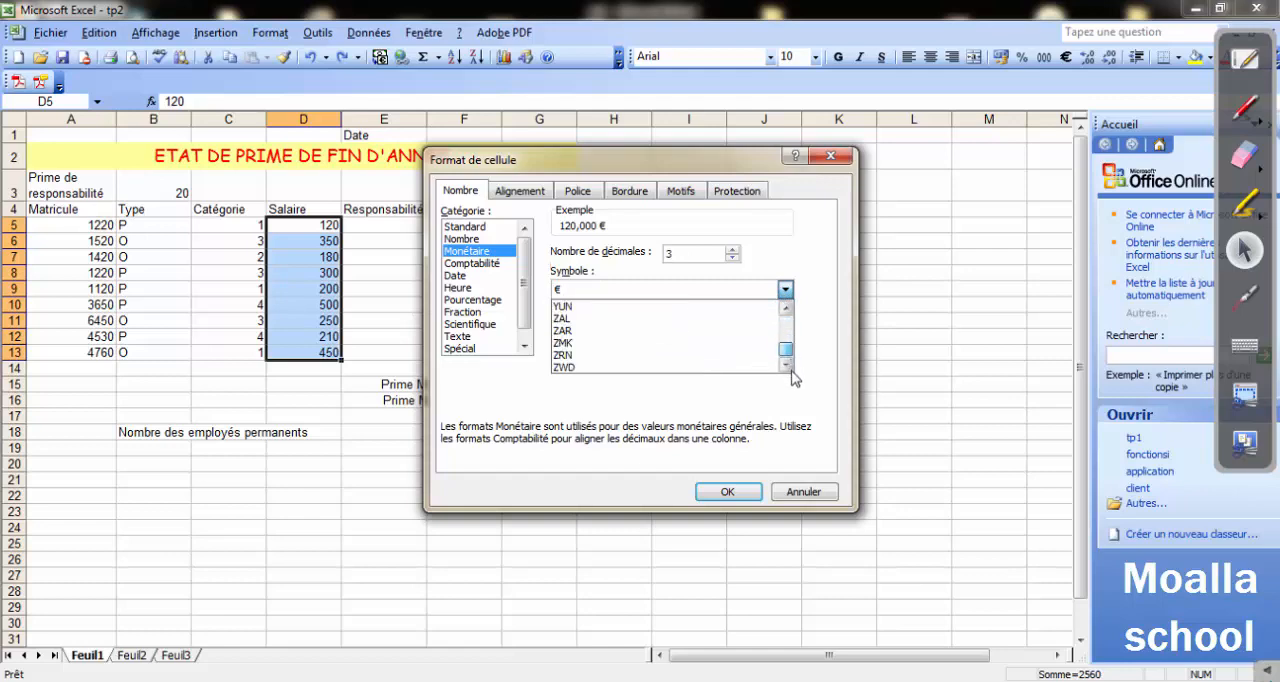
scroll(629, 311, up, 4)
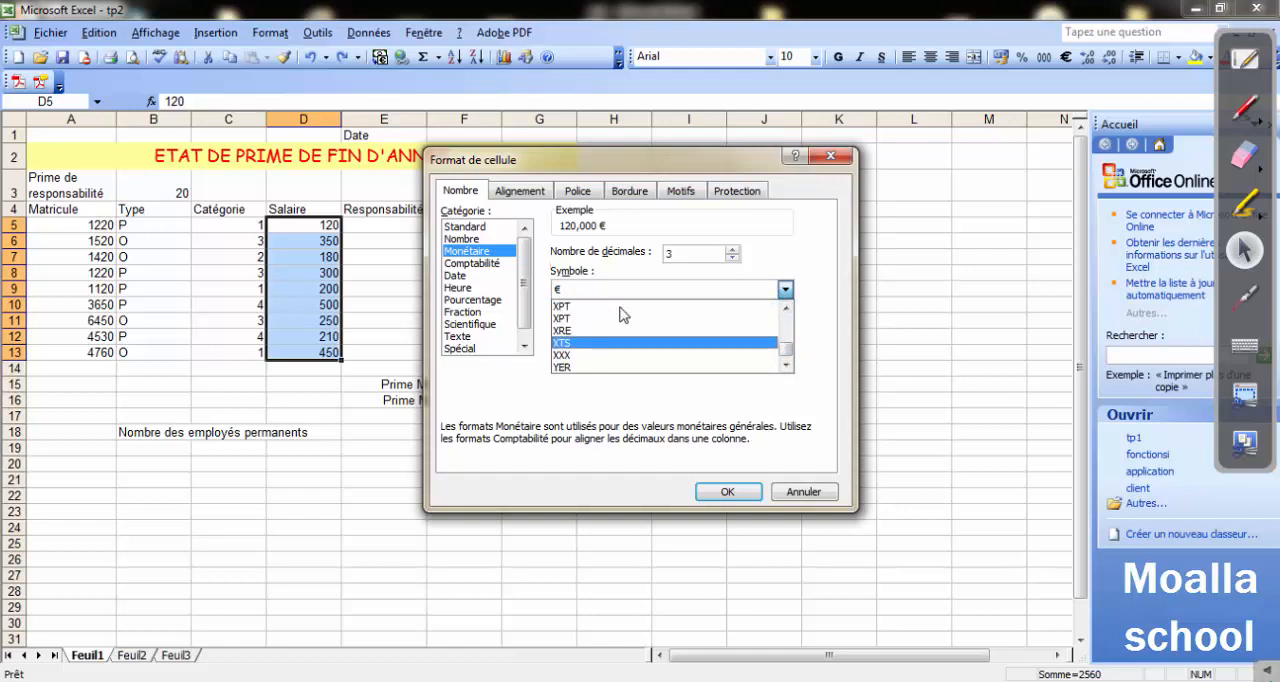
scroll(619, 313, up, 10)
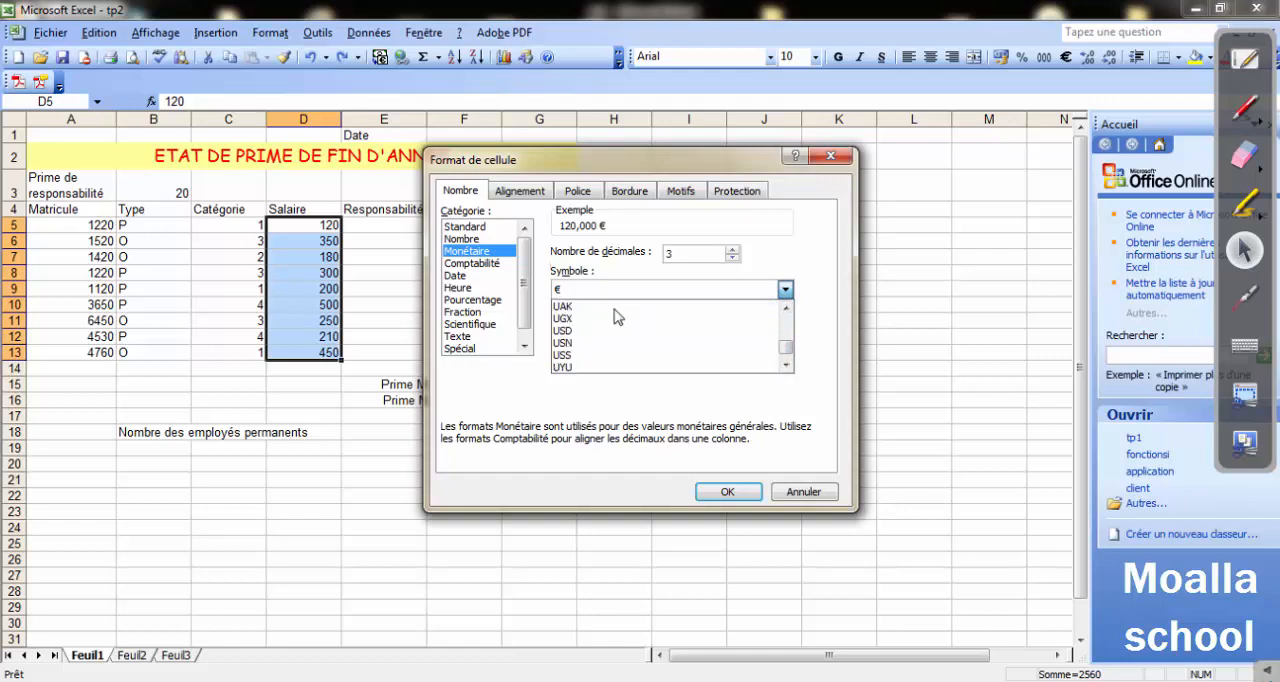
scroll(616, 316, up, 5)
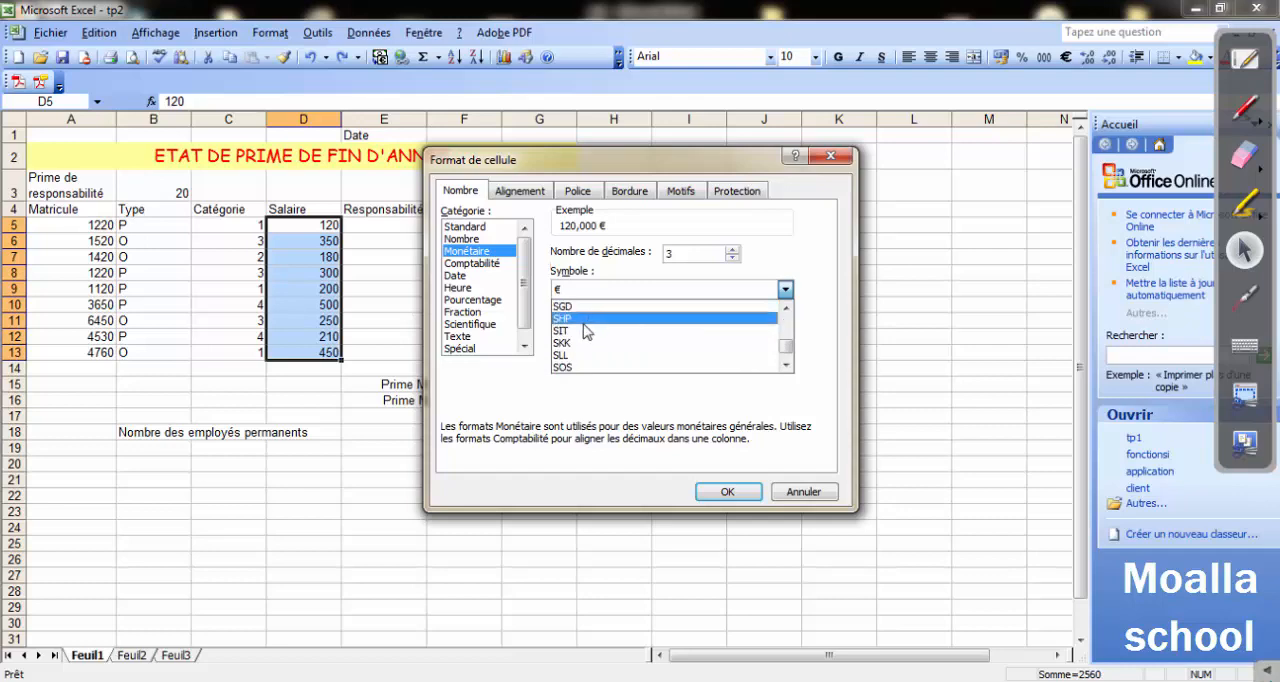
scroll(585, 332, up, 20)
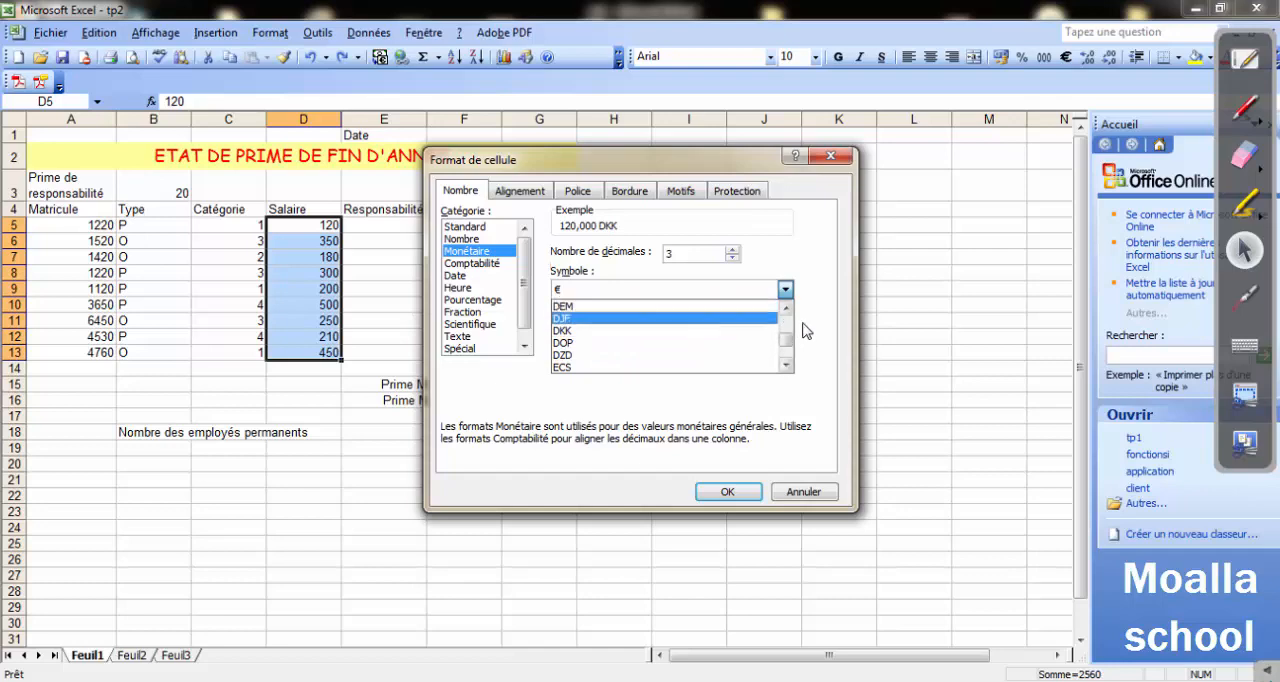
click(776, 306)
Set the currency symbol of the salaries in D5:D13 to the Tunisian dinar, Arabe (Tunisie), and apply the format.
click(785, 290)
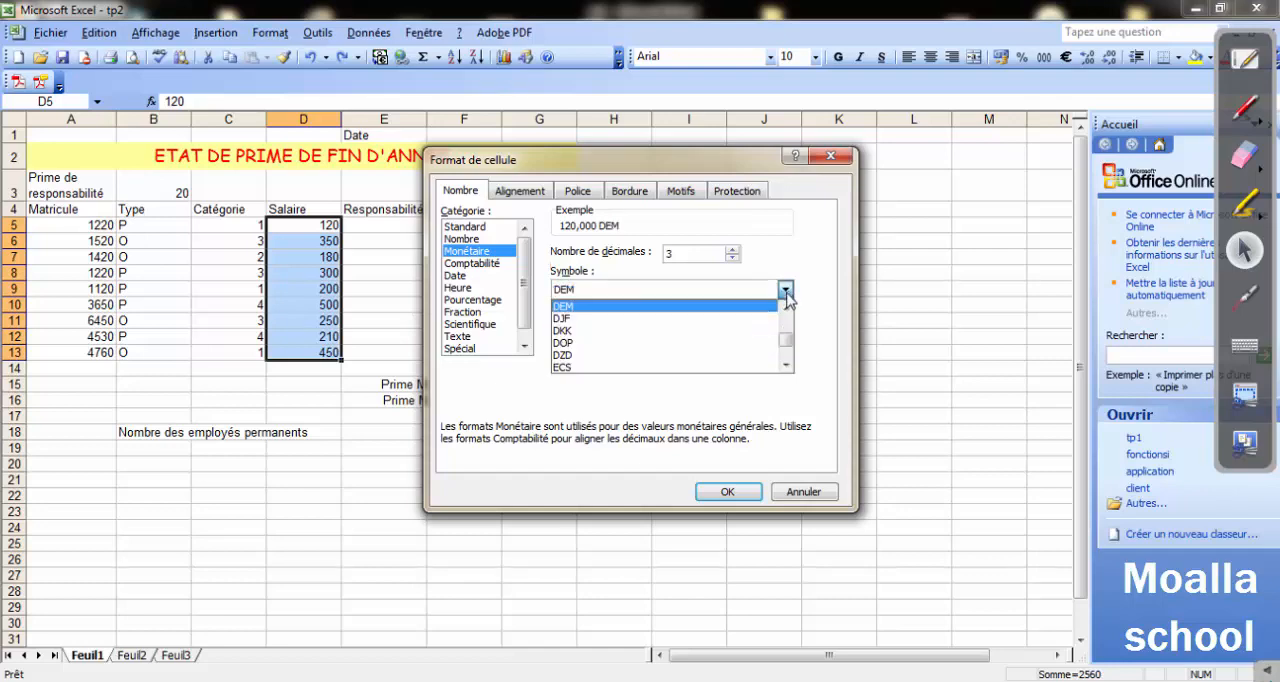
drag(787, 362, 798, 304)
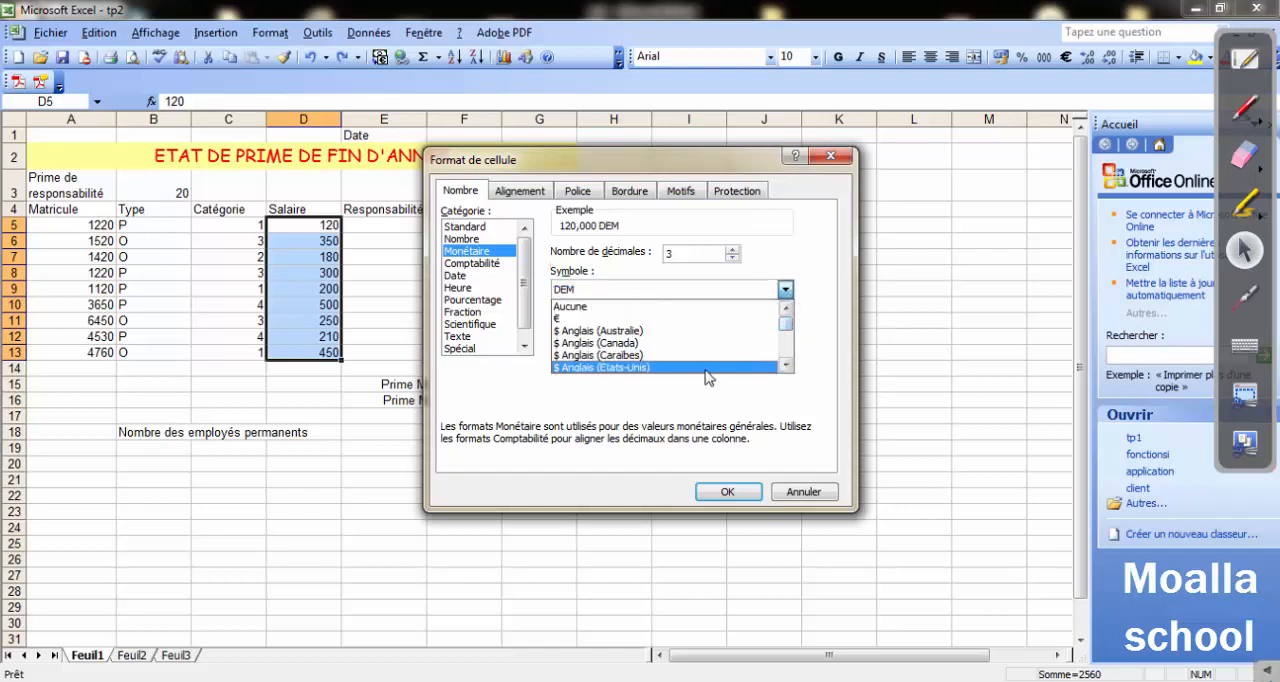
key(Down)
key(Down)
key(Down)
key(Down)
key(Down)
key(Down)
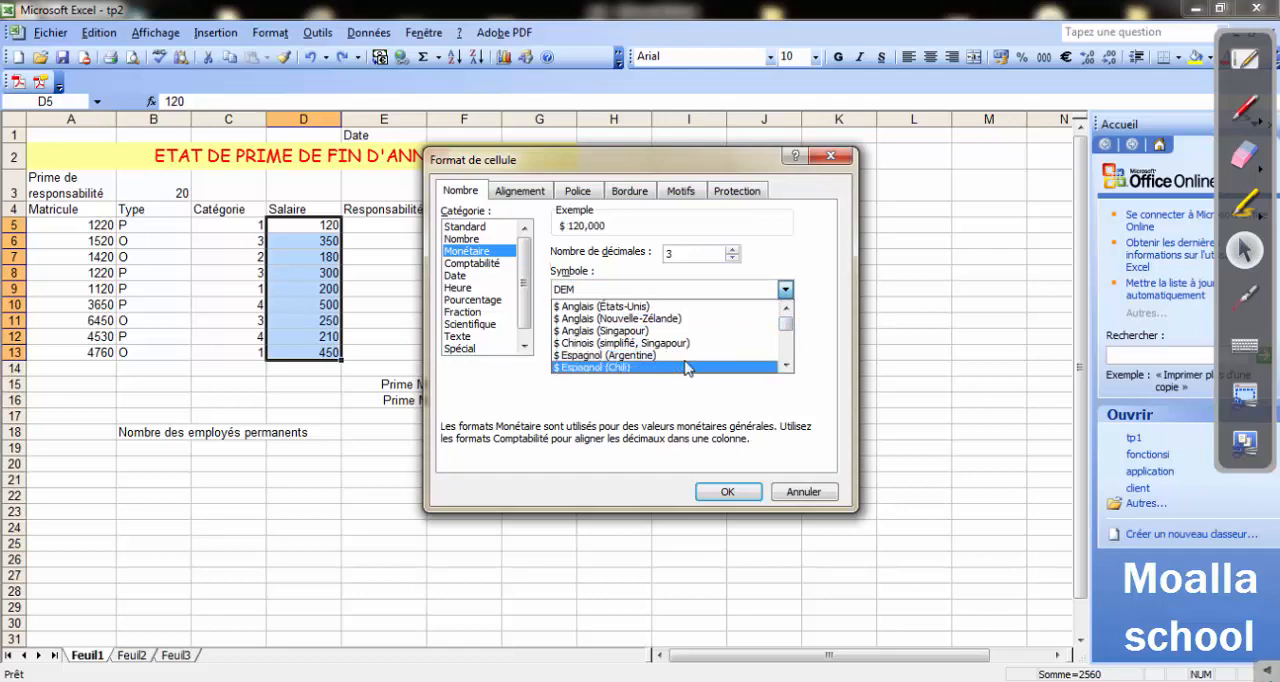
key(Down)
key(Down)
key(Down)
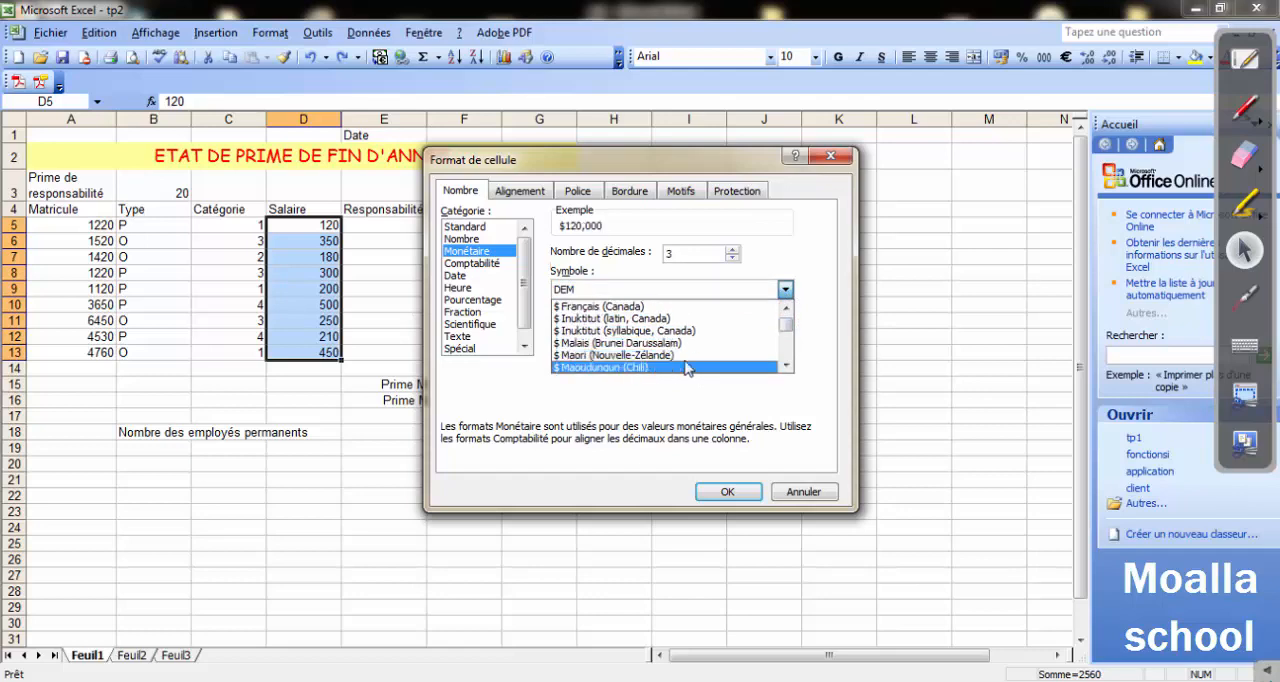
scroll(687, 368, down, 8)
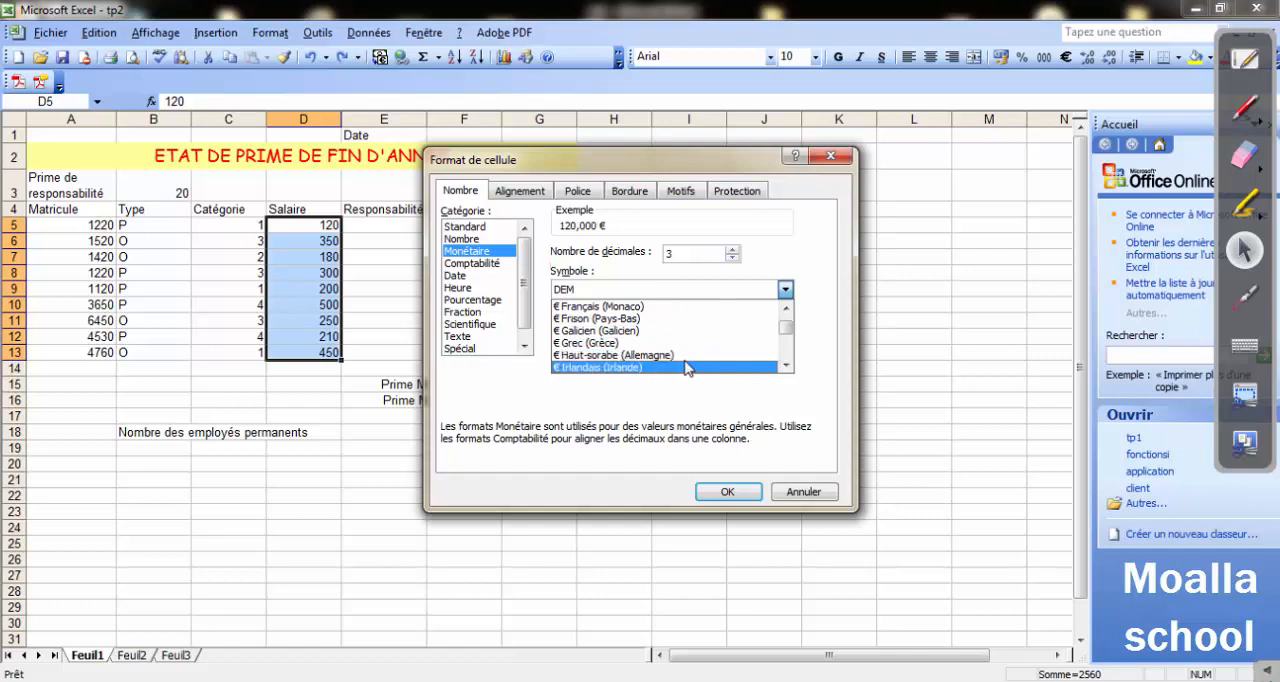
scroll(687, 368, down, 4)
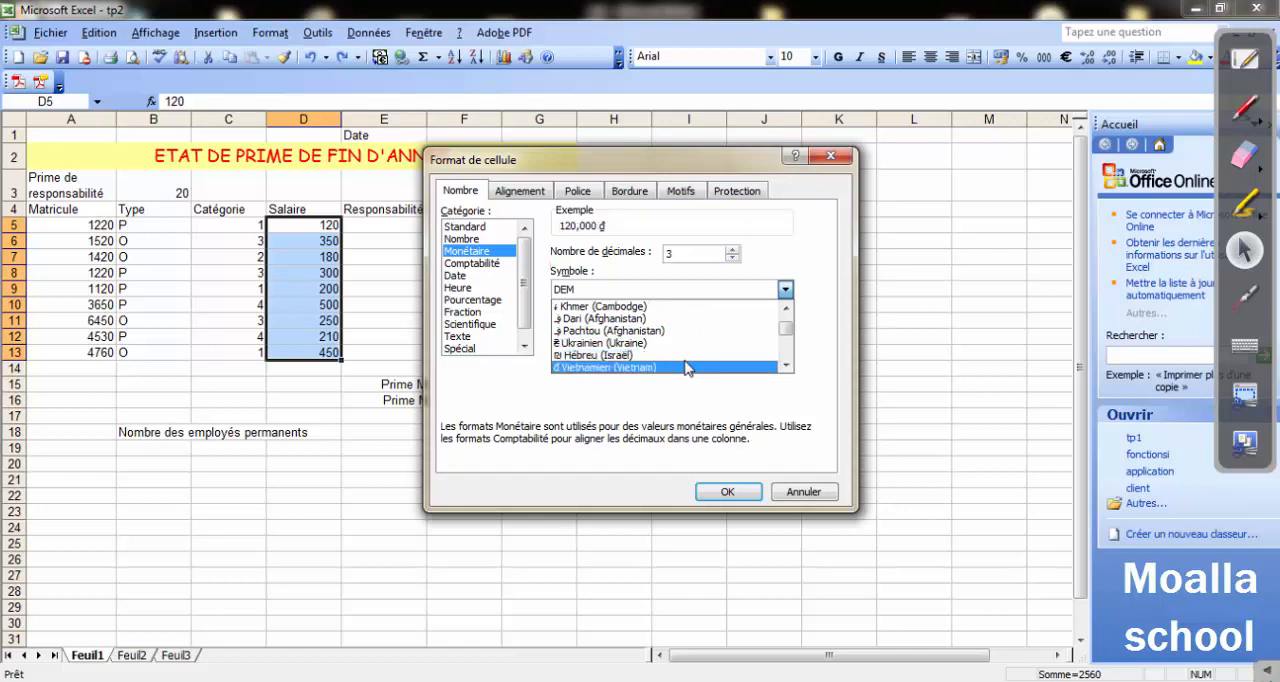
scroll(687, 368, down, 10)
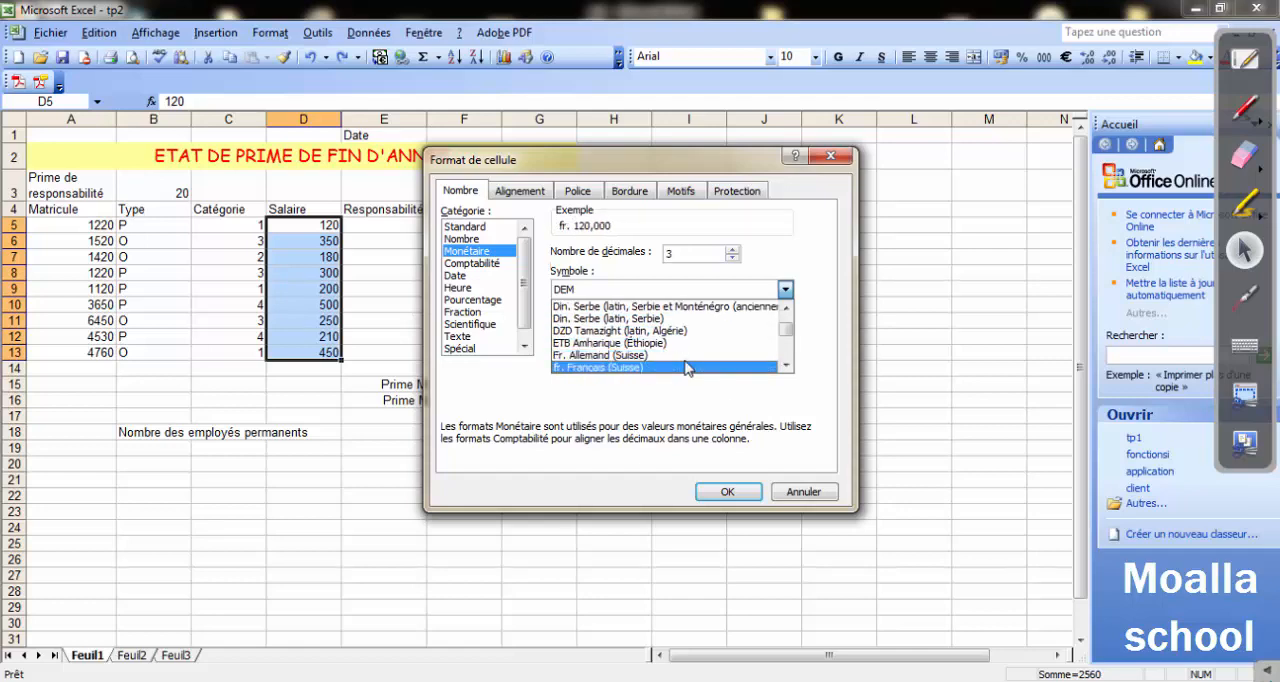
scroll(687, 368, down, 7)
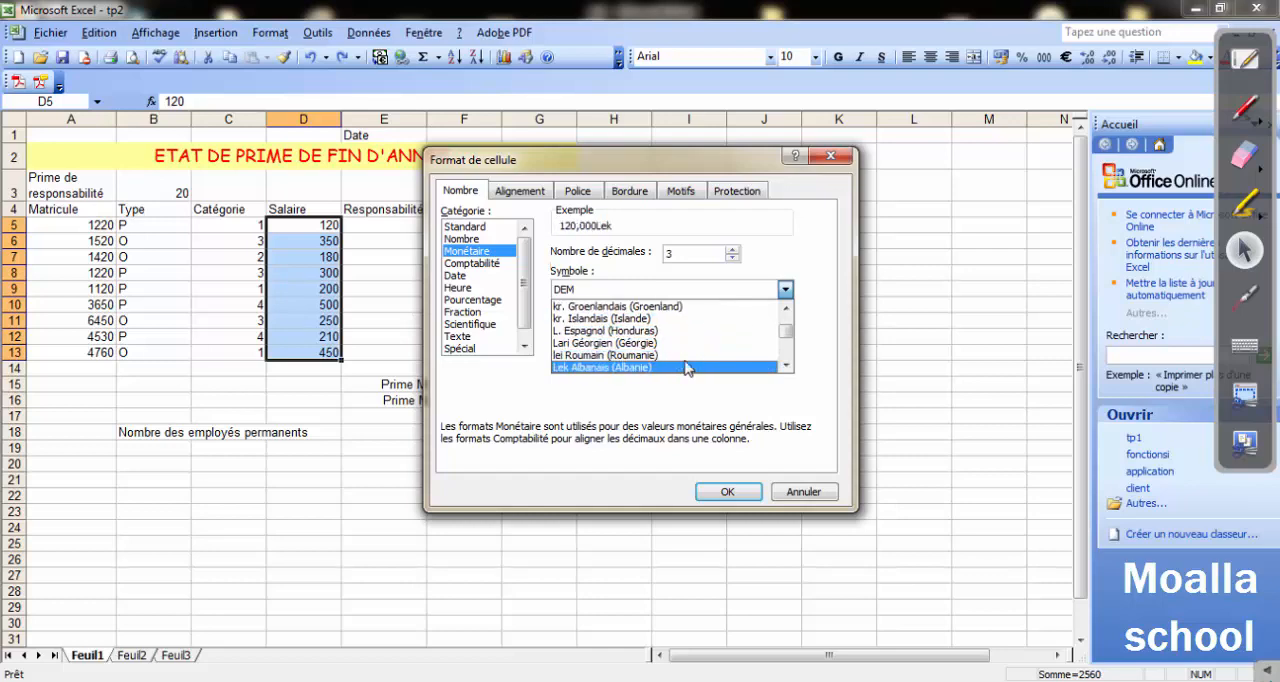
scroll(687, 368, down, 10)
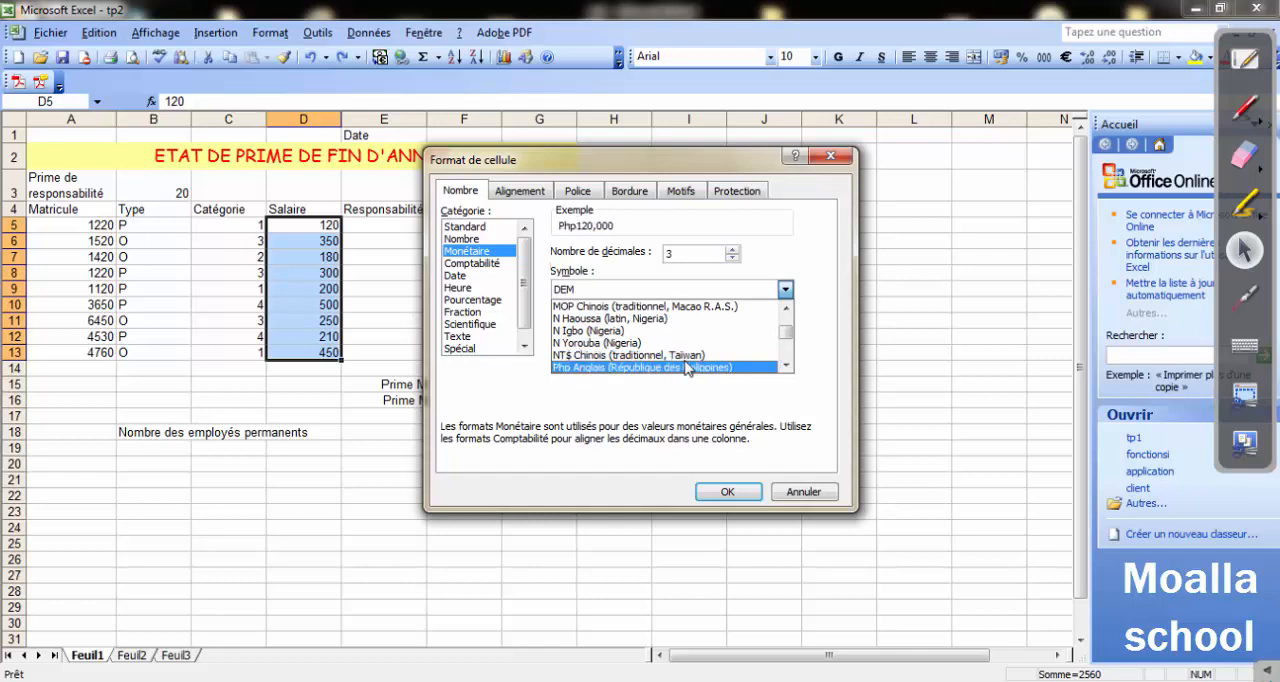
scroll(687, 368, down, 1)
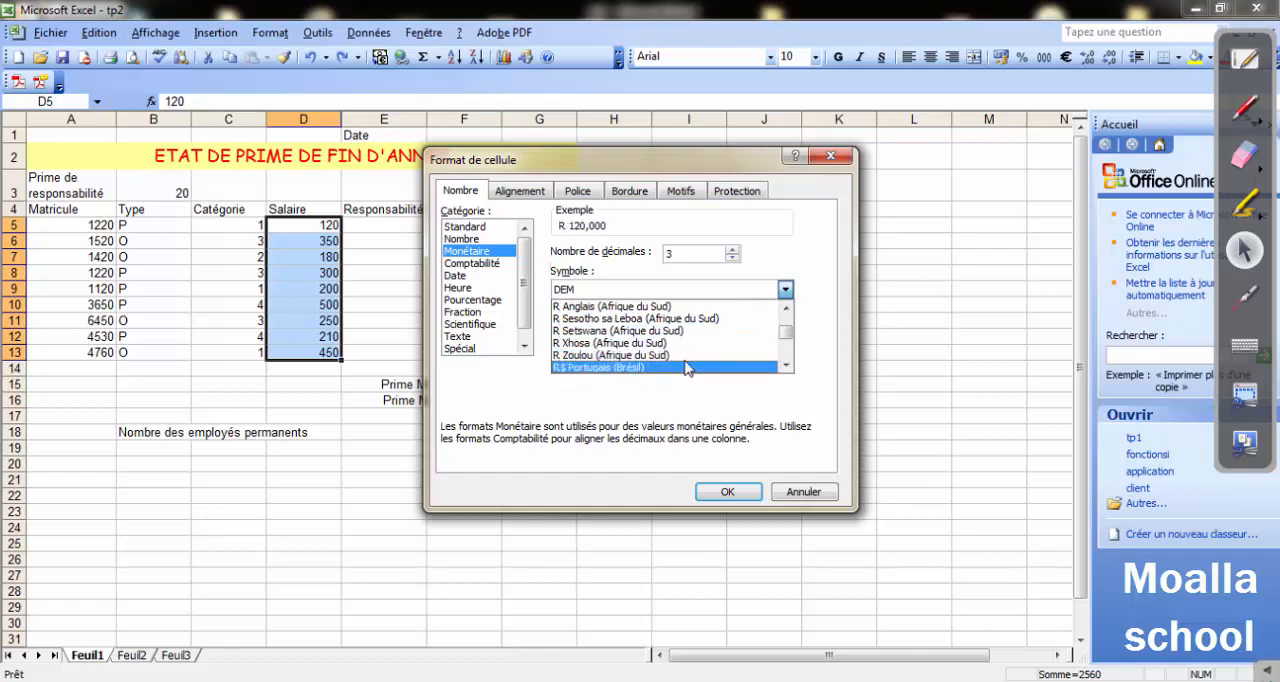
scroll(687, 368, down, 1)
scroll(687, 368, down, 5)
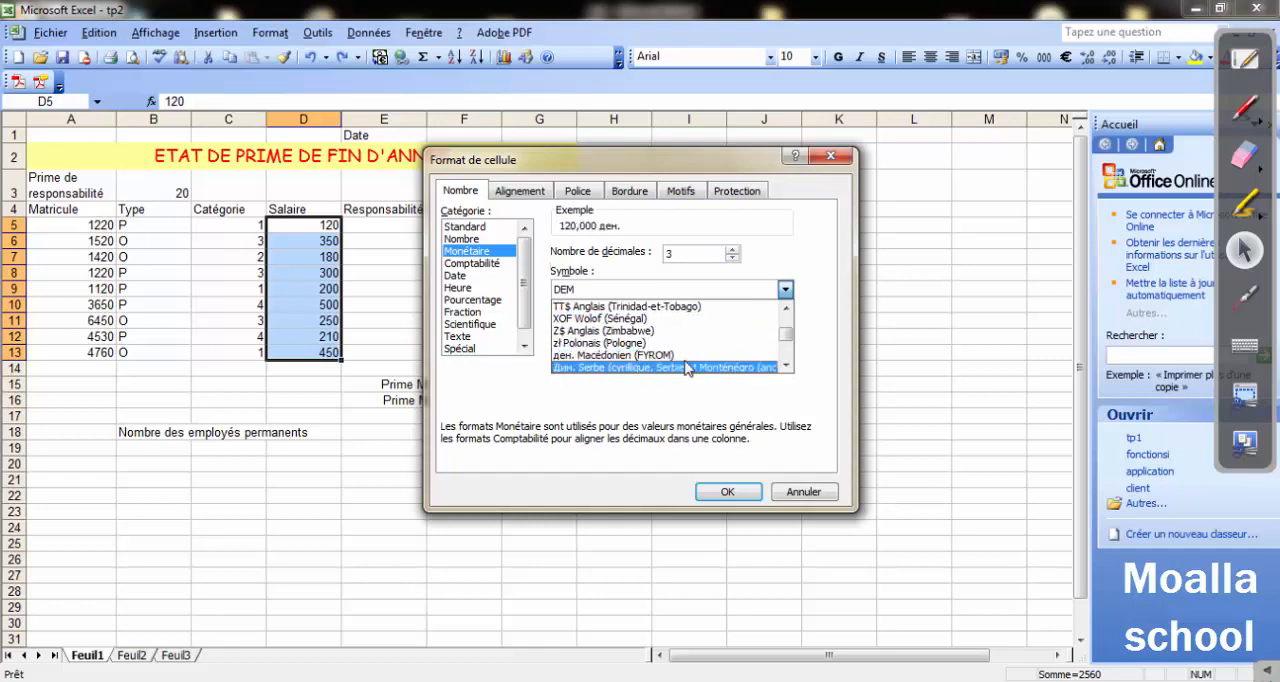
scroll(687, 368, down, 3)
scroll(687, 368, down, 3)
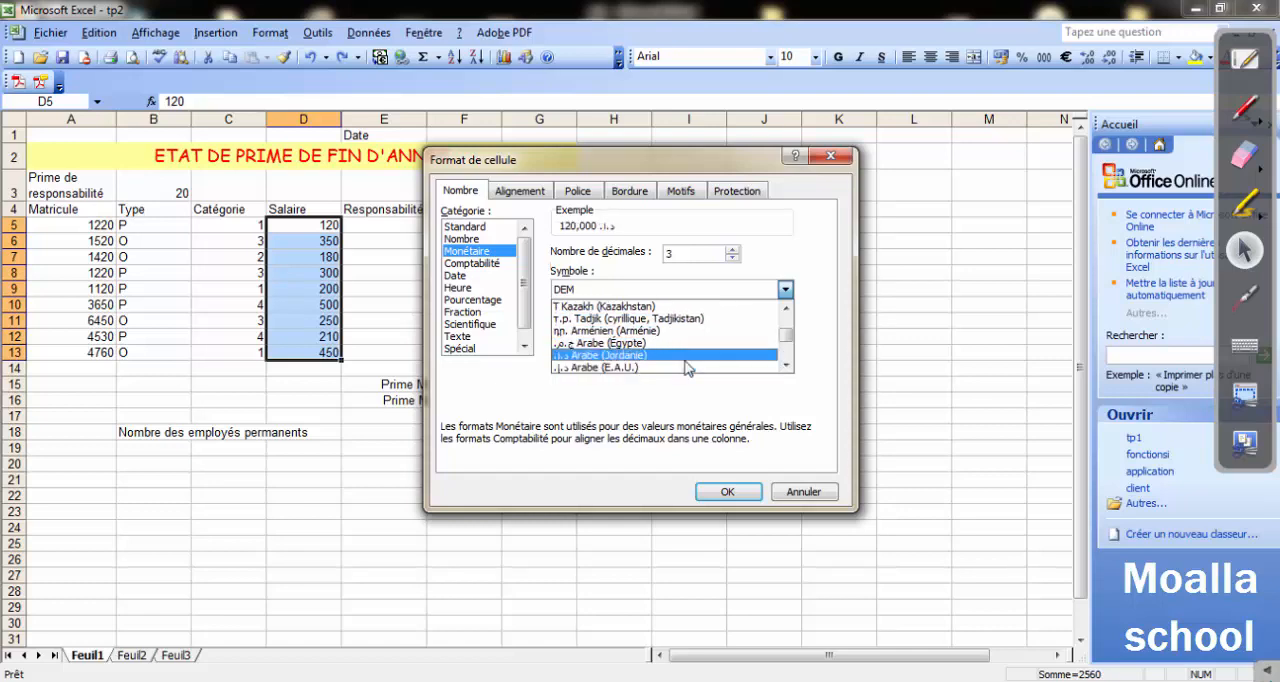
scroll(687, 368, down, 1)
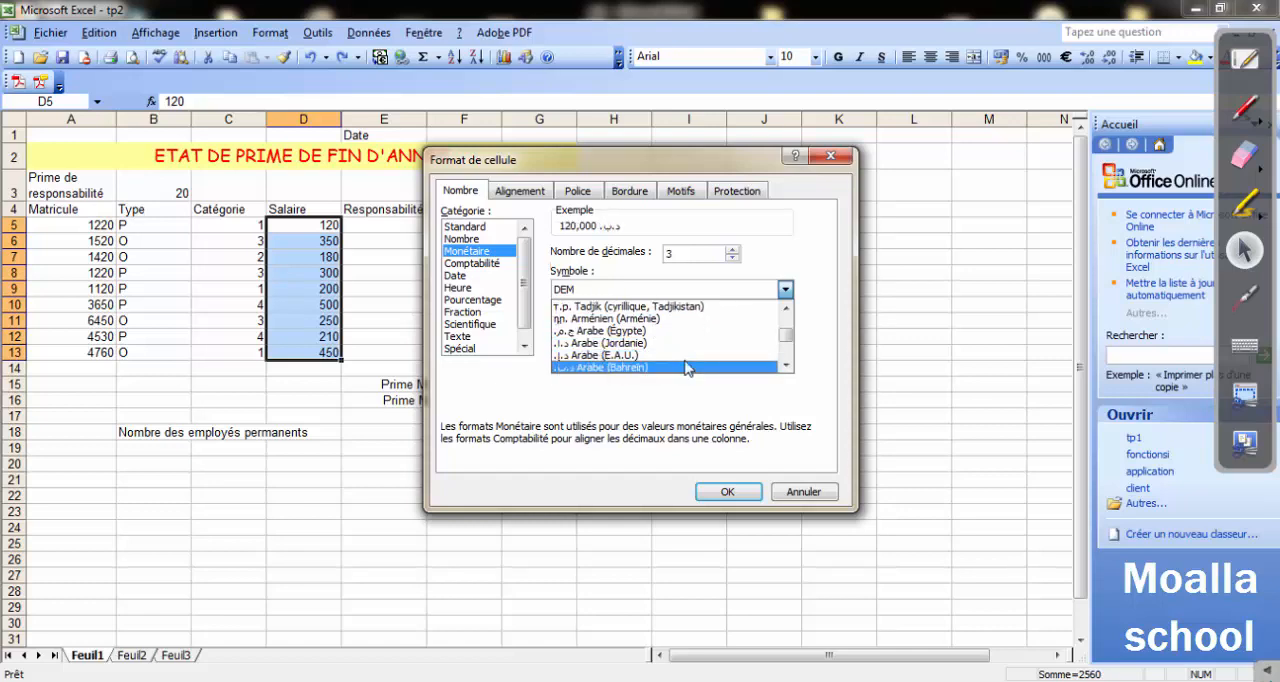
scroll(687, 368, down, 1)
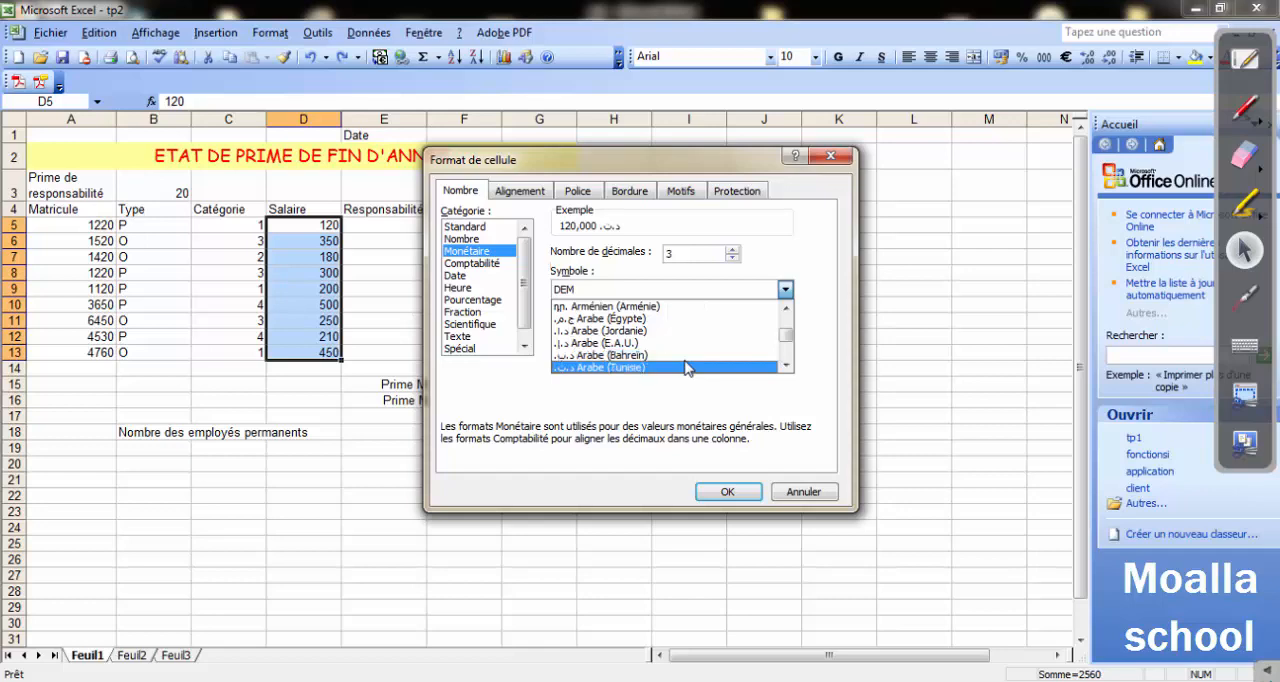
click(566, 368)
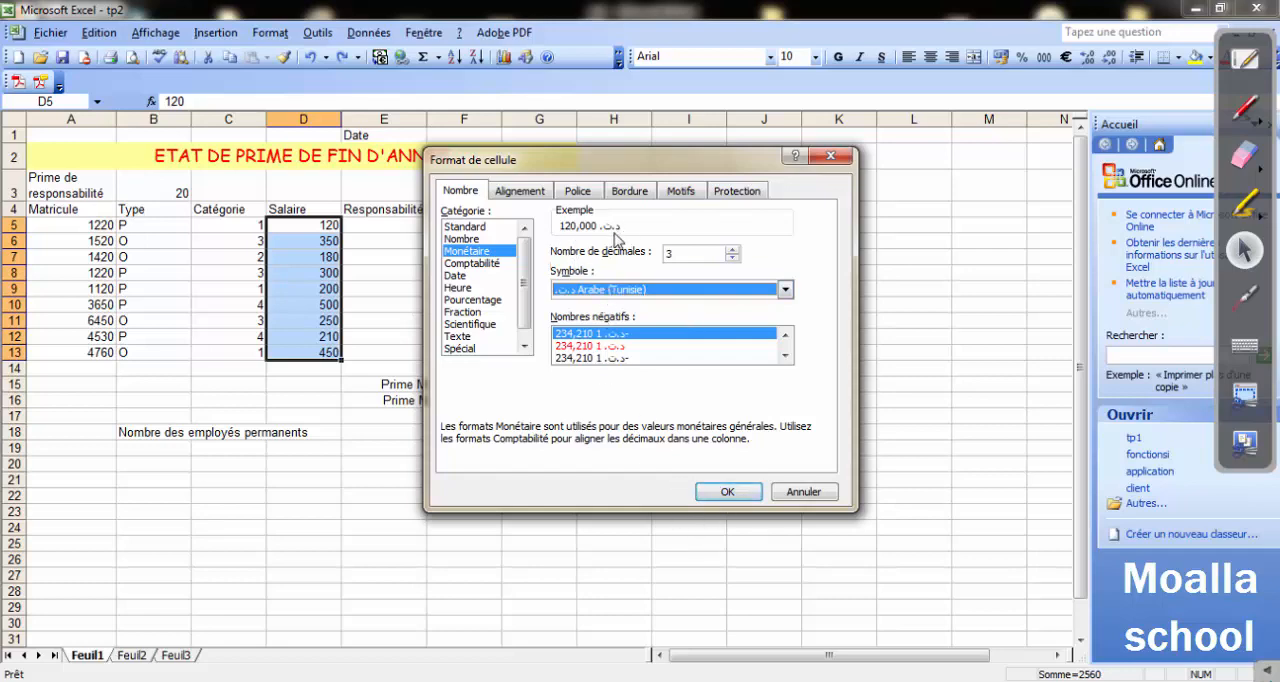
click(730, 491)
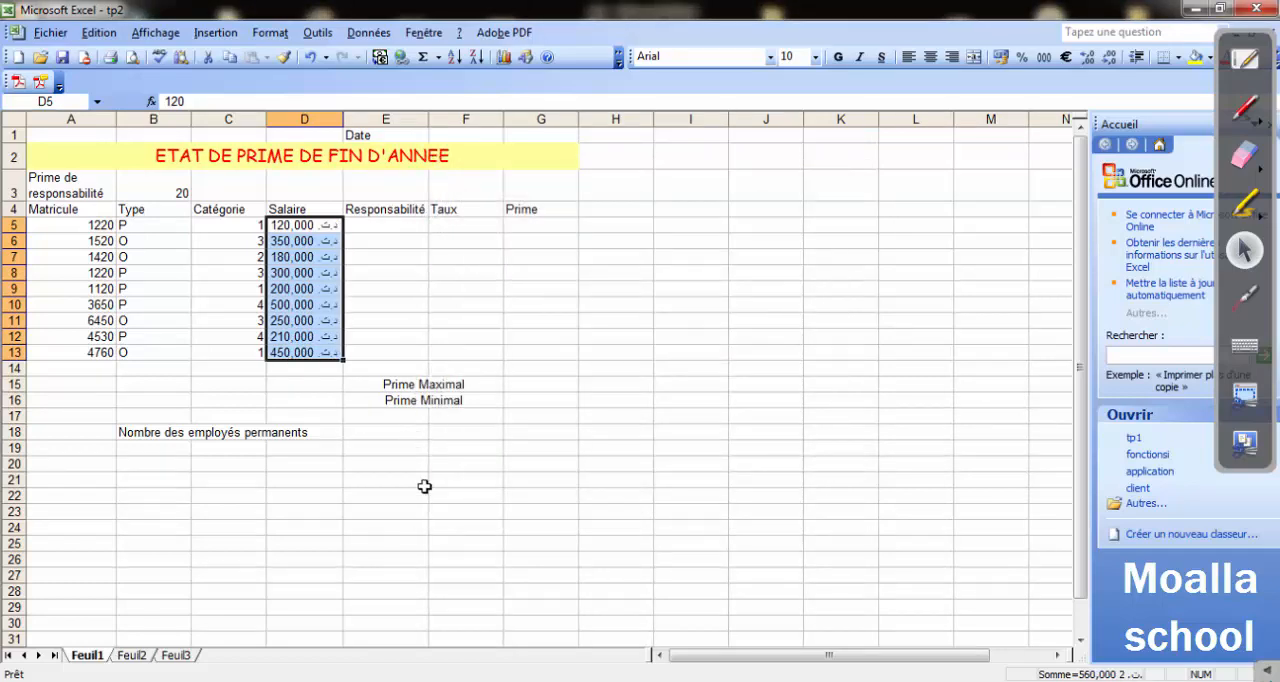
click(424, 486)
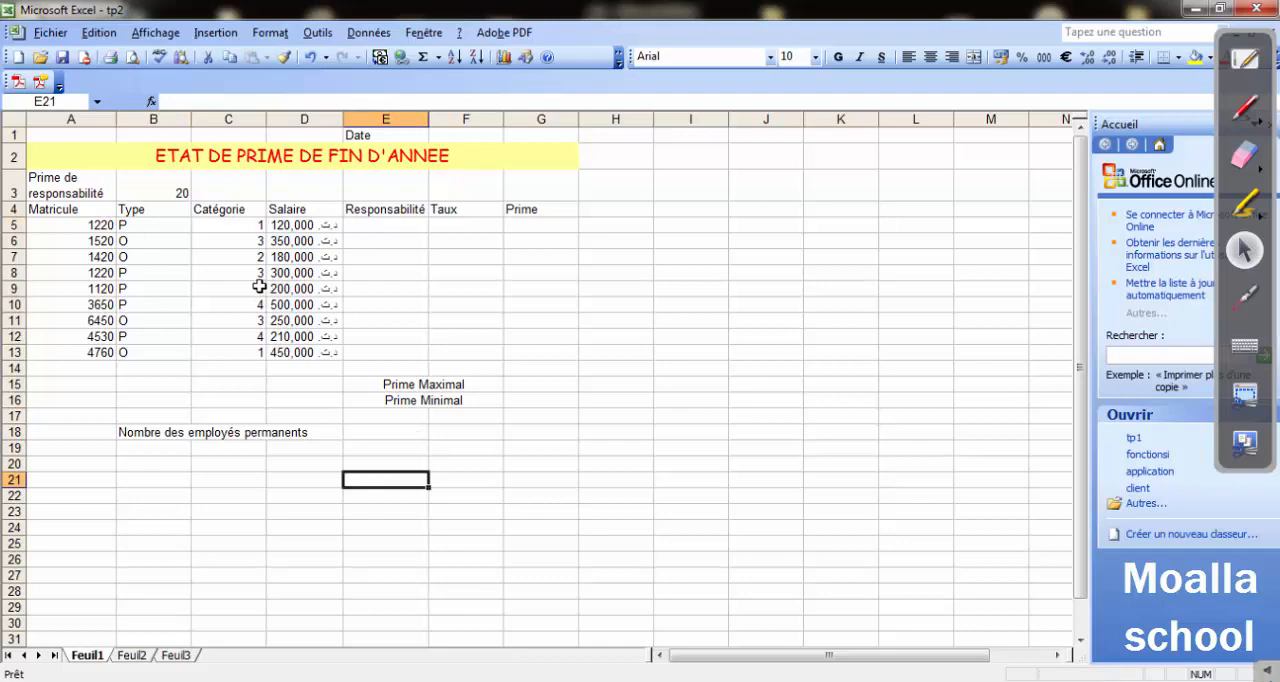
Switch to the Word exercise, examine the table border instruction and the model table's borders, and return to Excel.
key(alt+Tab)
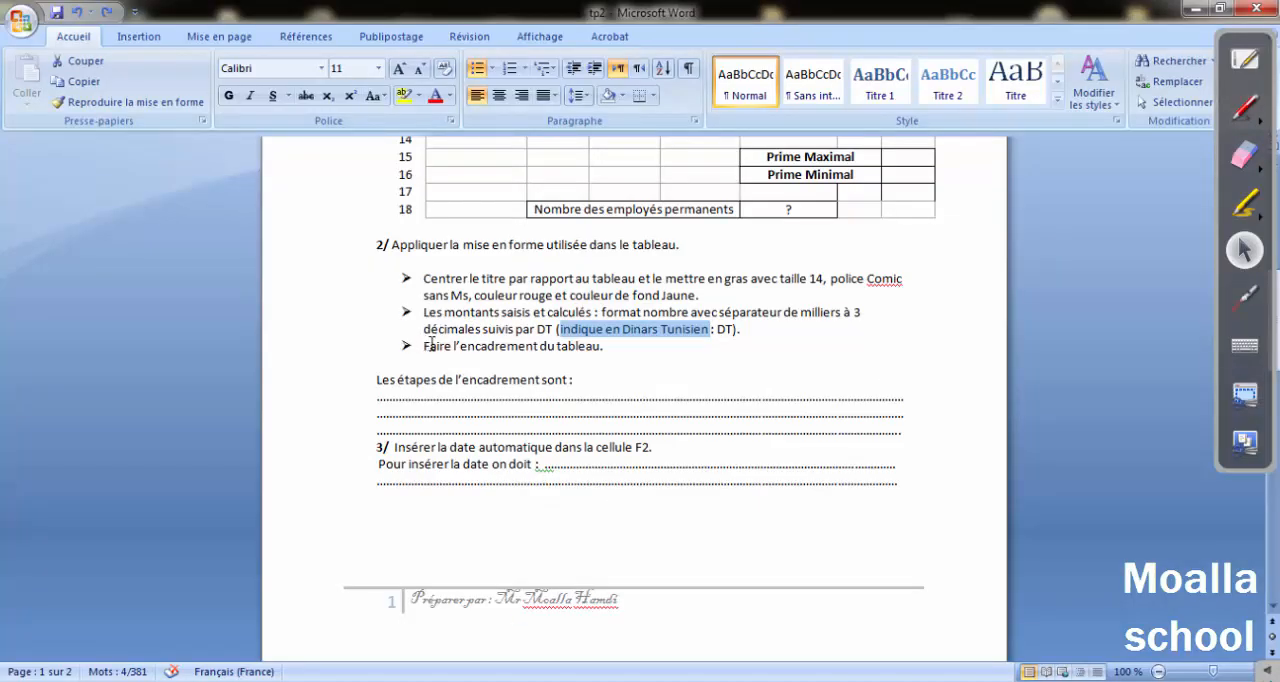
drag(424, 345, 557, 347)
scroll(813, 271, up, 4)
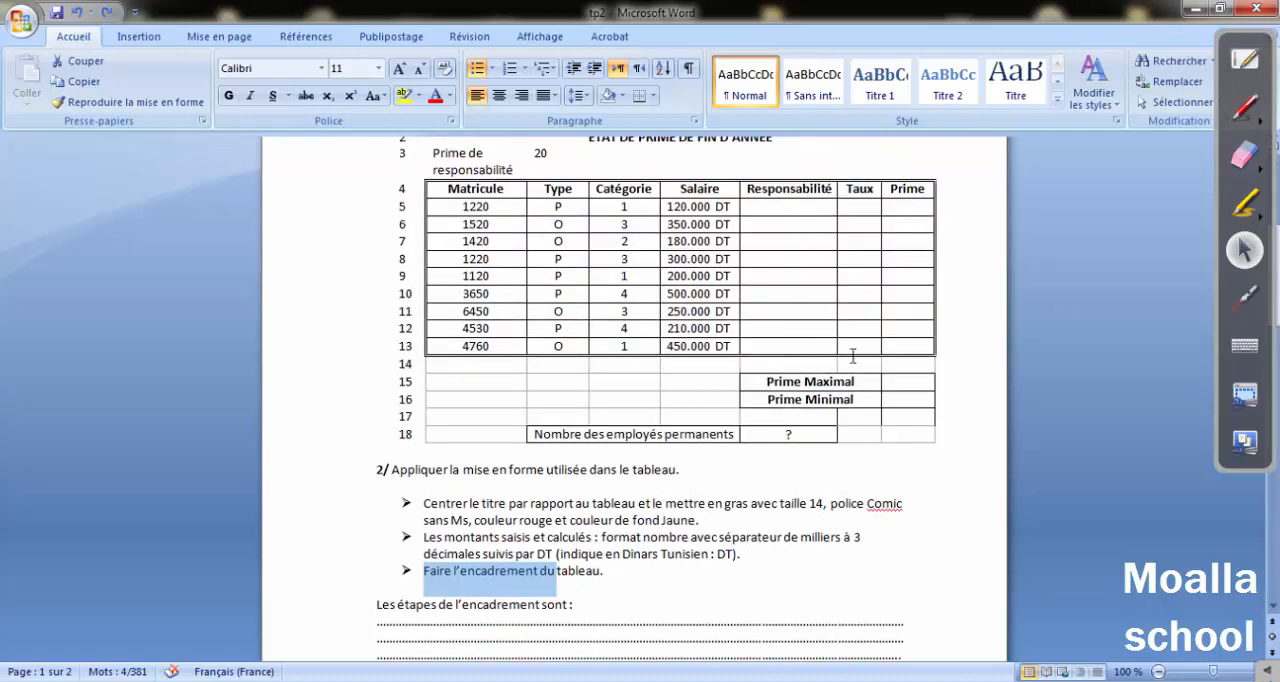
scroll(948, 270, up, 3)
scroll(930, 268, down, 1)
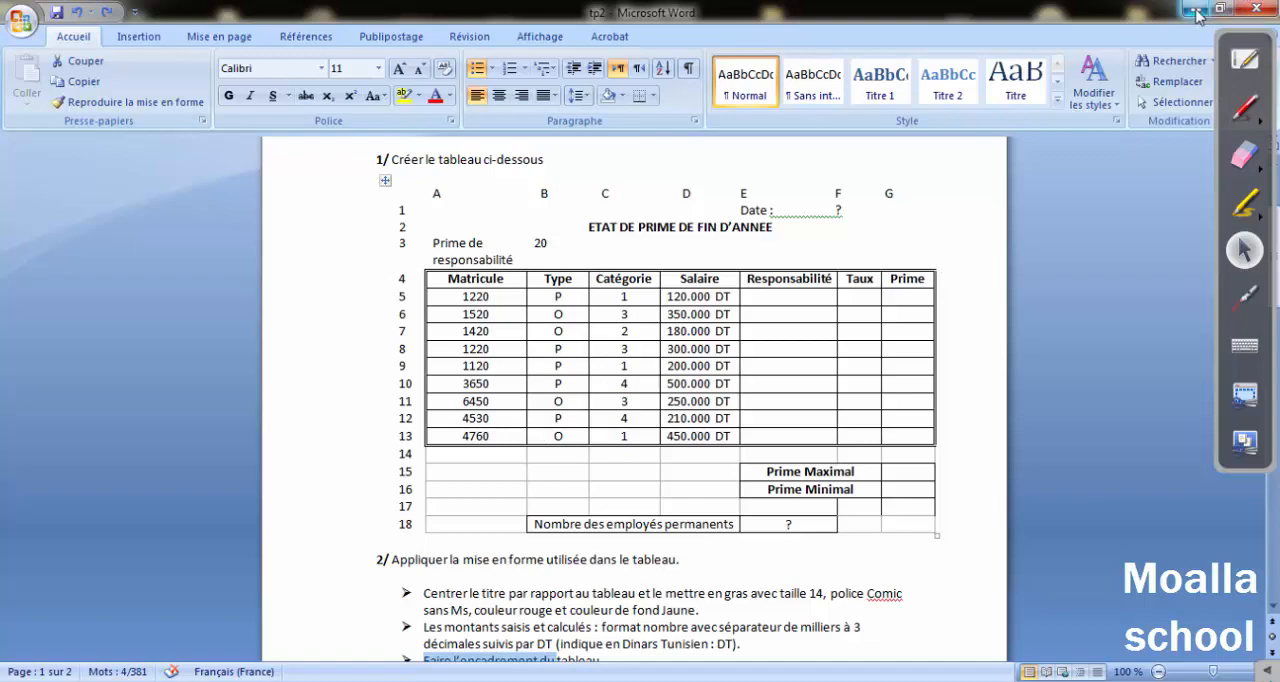
key(alt+Tab)
Centre the contents of the table cells A4:G13 horizontally.
drag(44, 209, 521, 357)
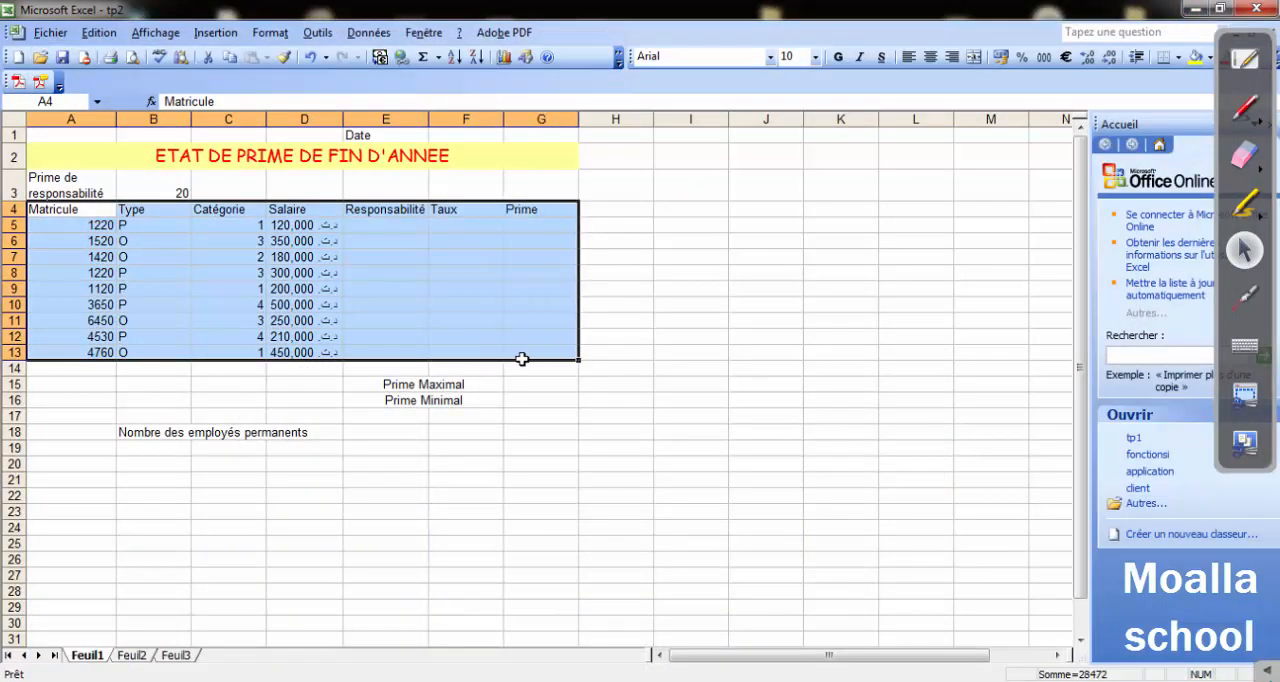
click(931, 57)
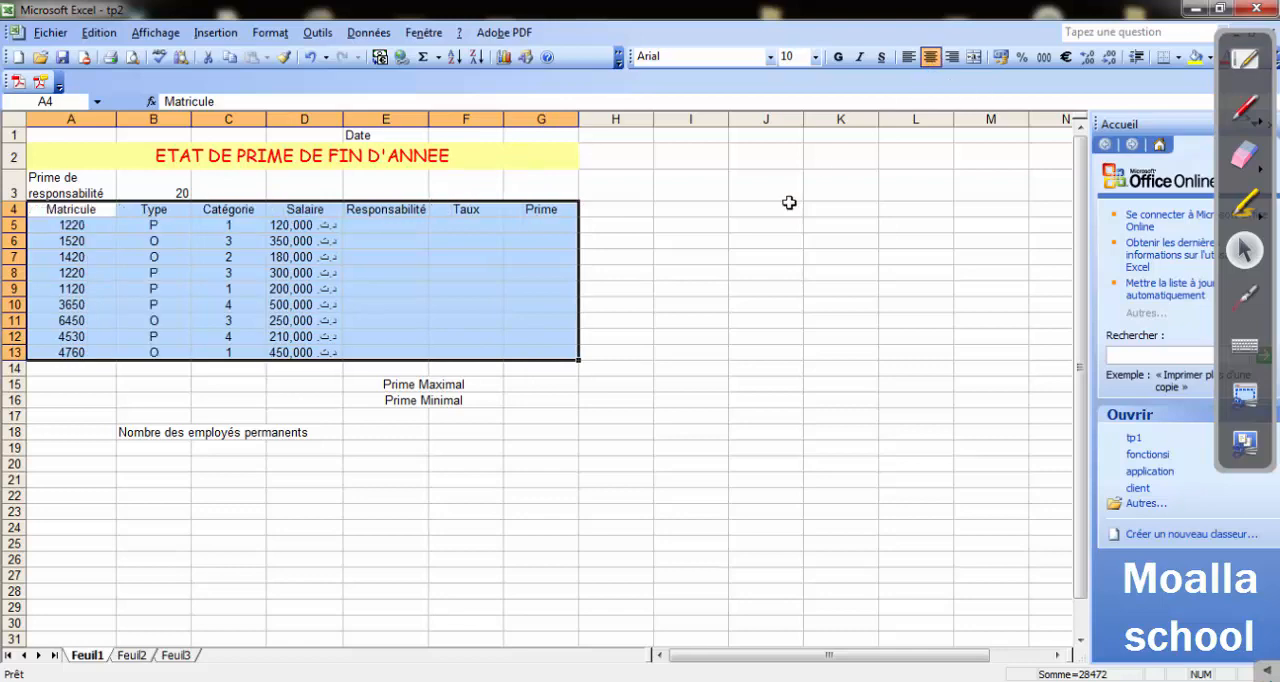
click(224, 414)
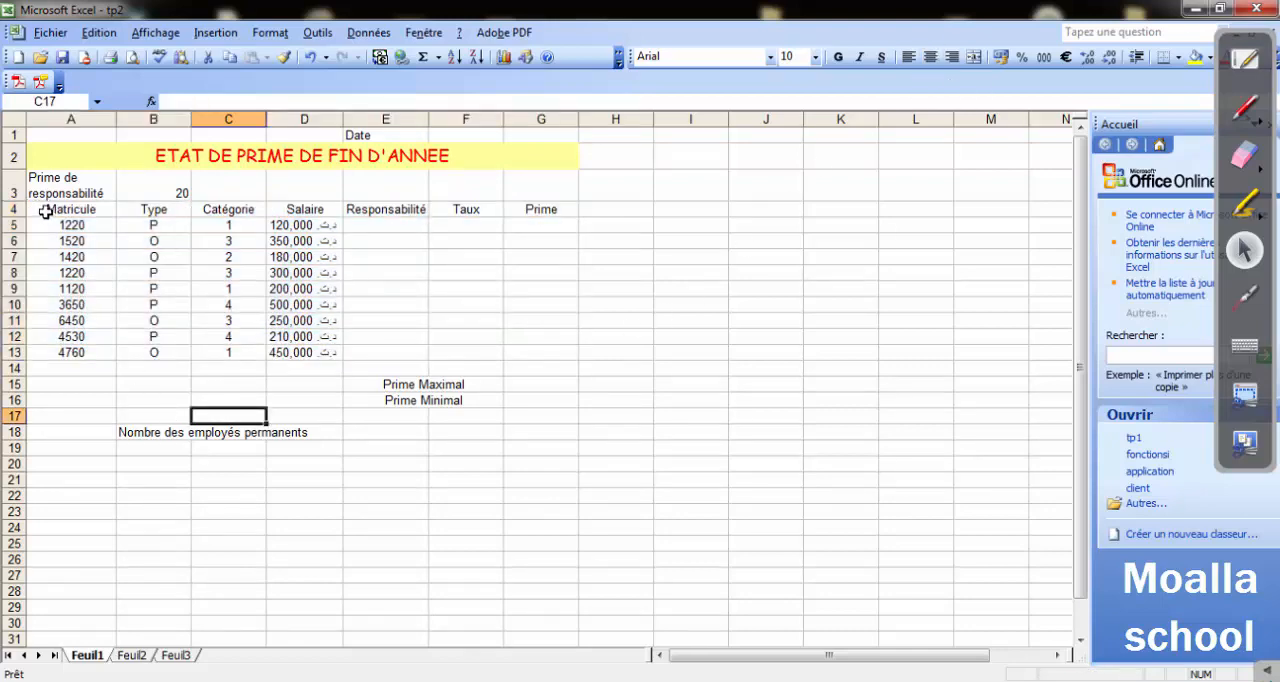
Apply a double-line outline border around the table A4:G13.
drag(47, 209, 516, 360)
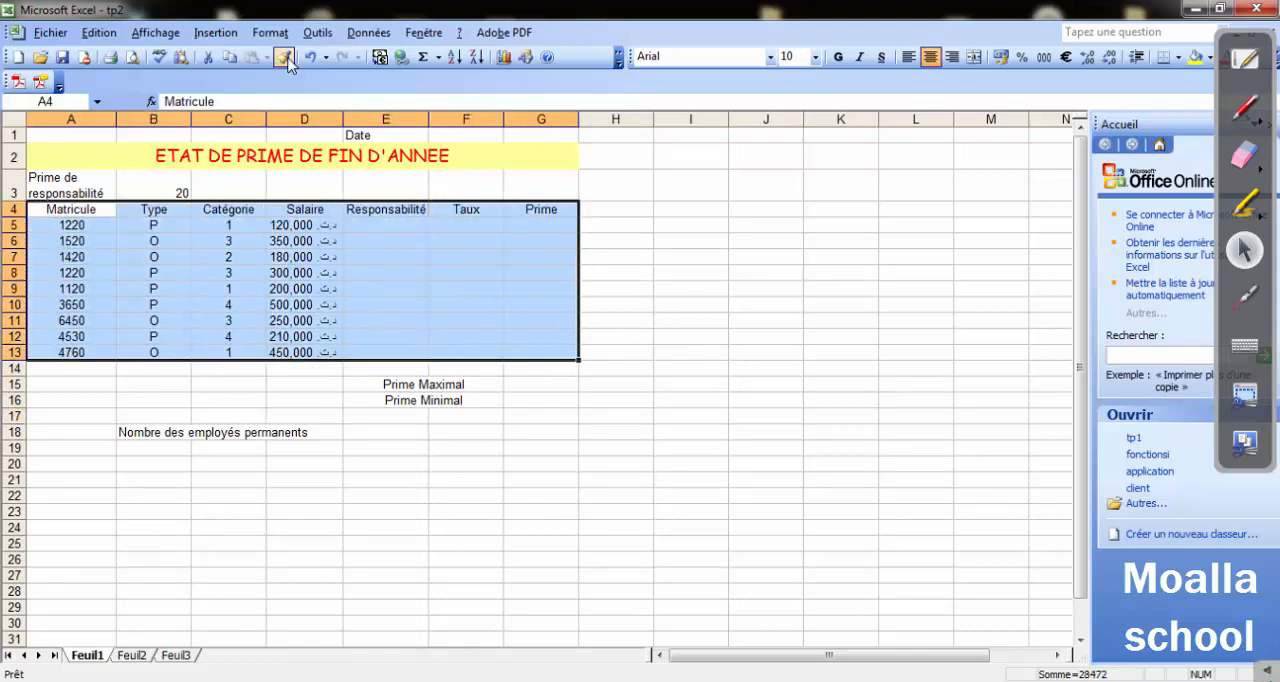
click(270, 32)
click(305, 55)
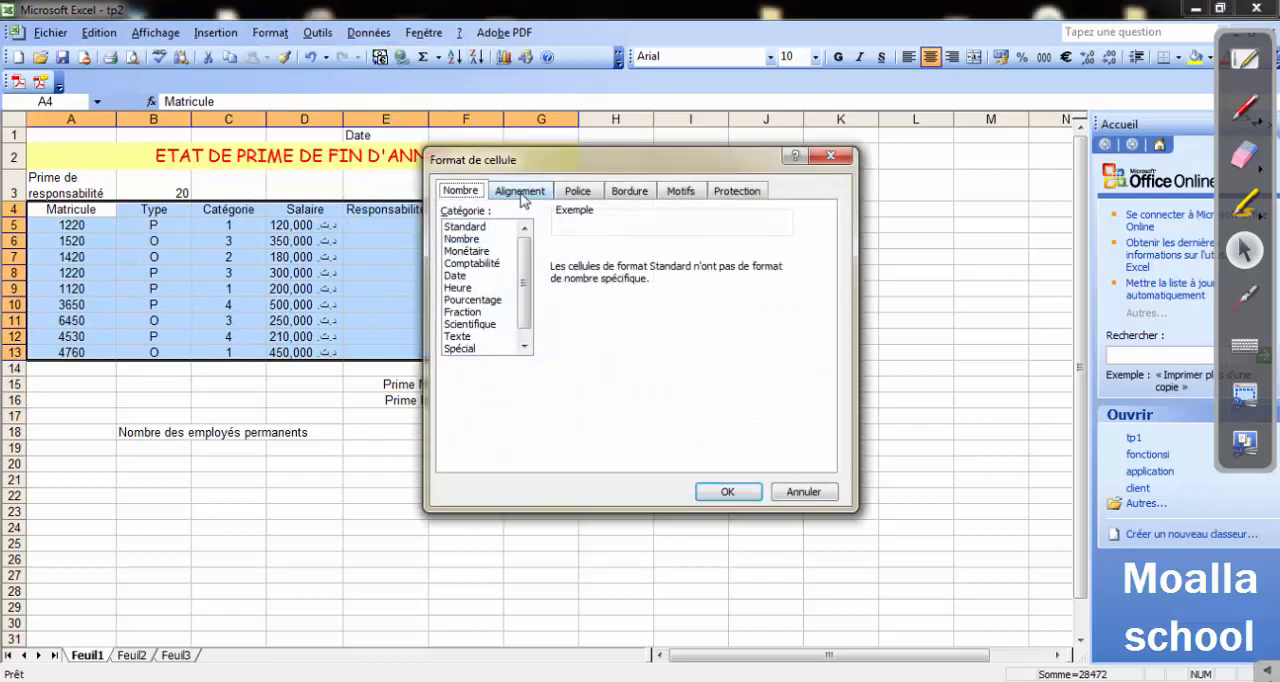
click(632, 193)
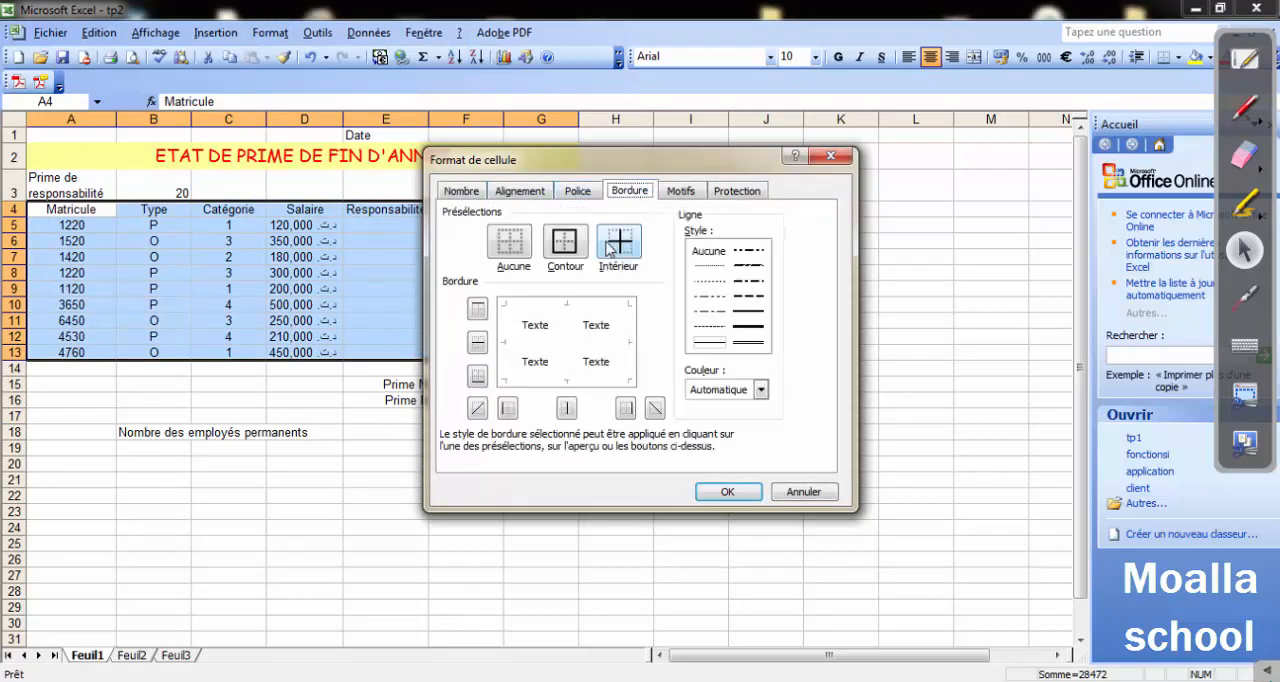
click(561, 256)
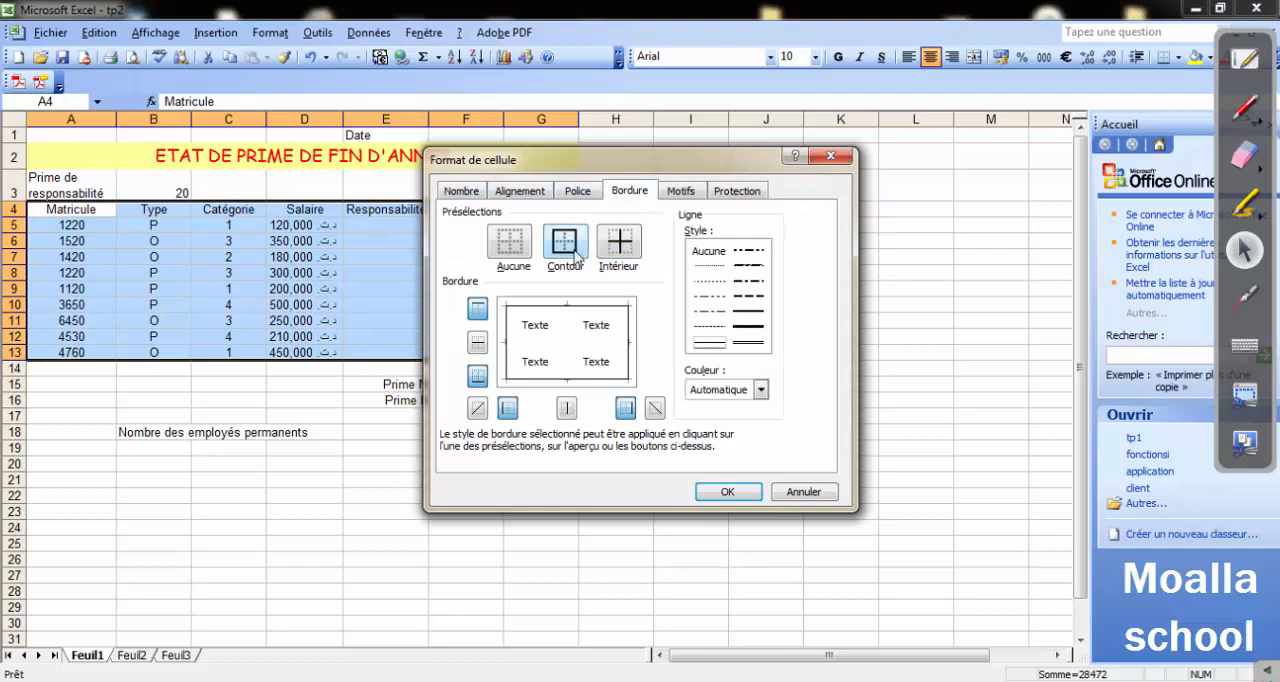
click(748, 344)
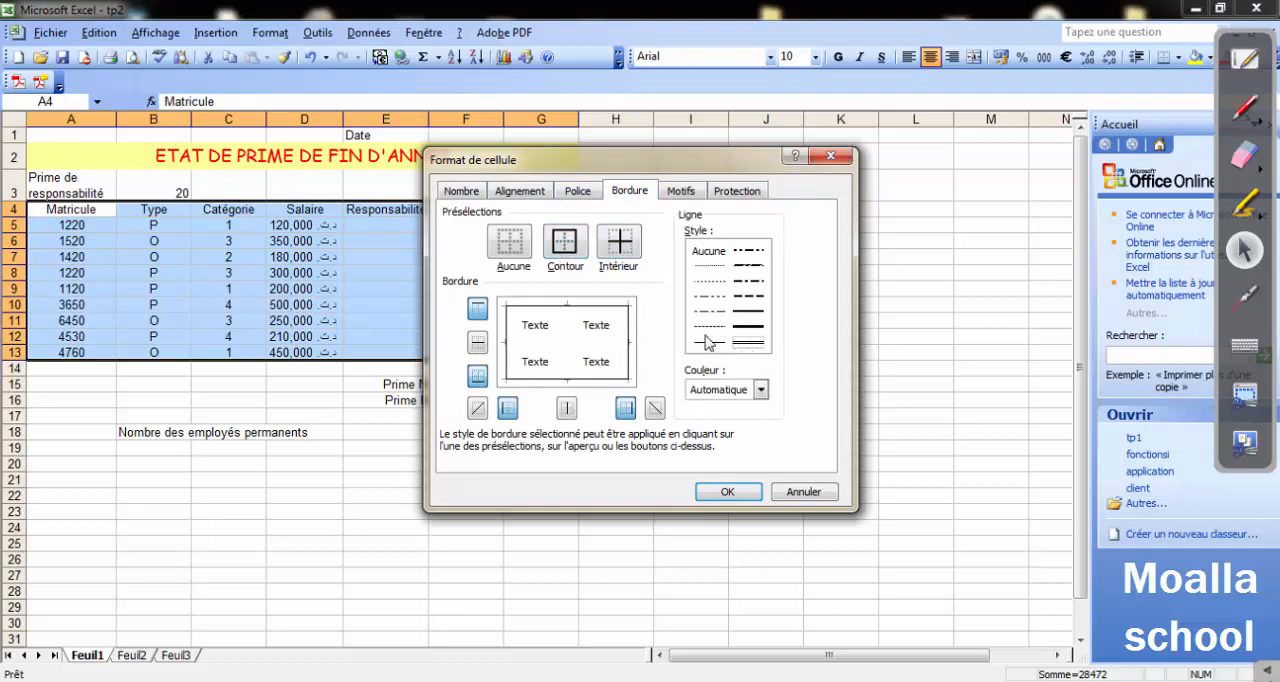
click(565, 252)
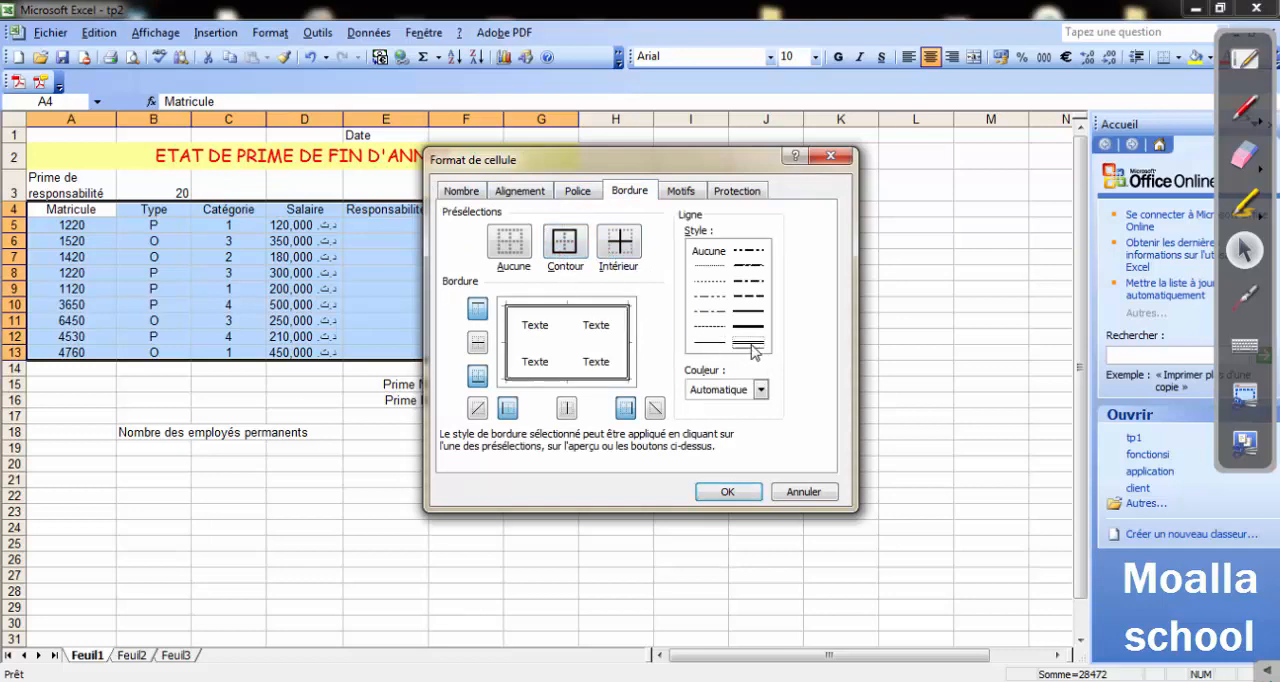
click(573, 248)
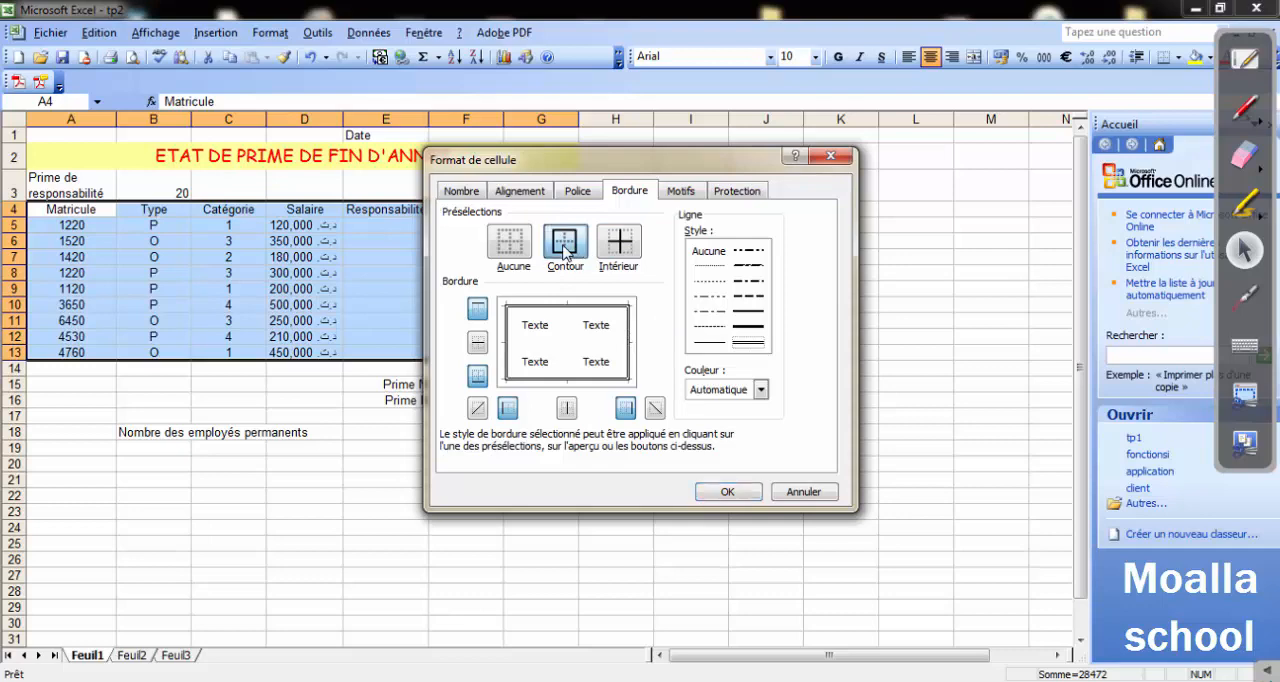
click(727, 492)
click(612, 469)
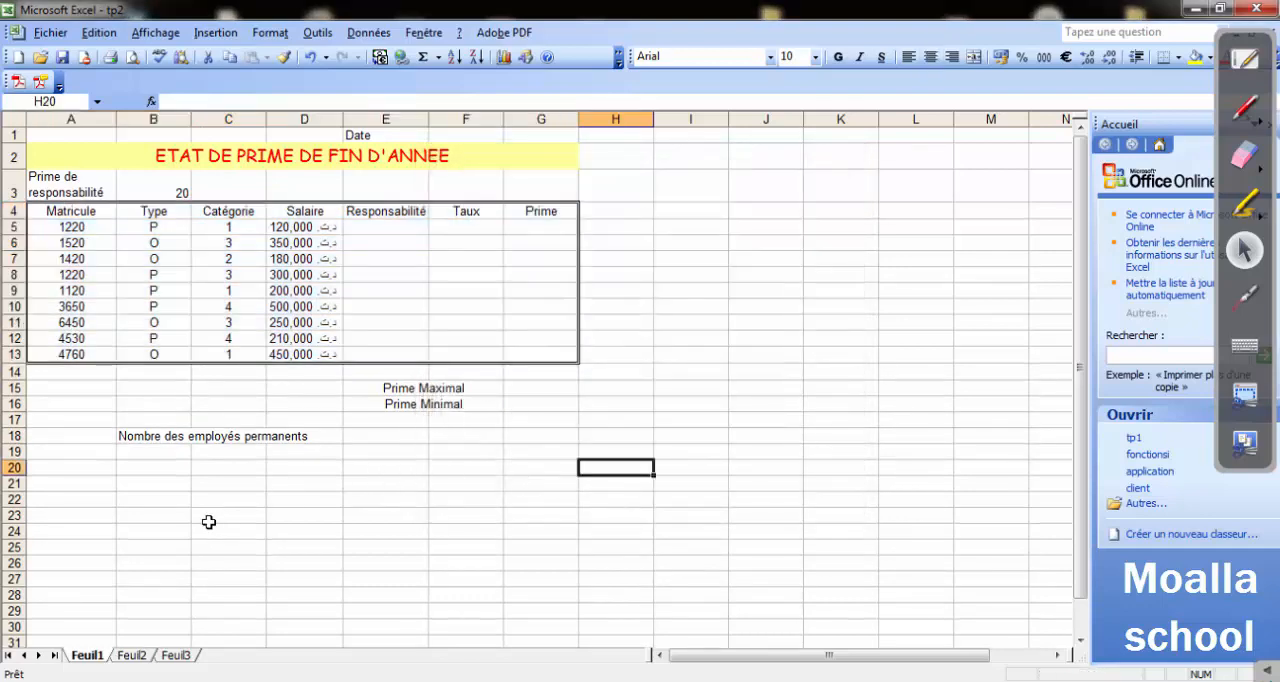
Apply medium single-line interior borders to the table A4:G13, keeping its double-line outline.
drag(49, 210, 517, 357)
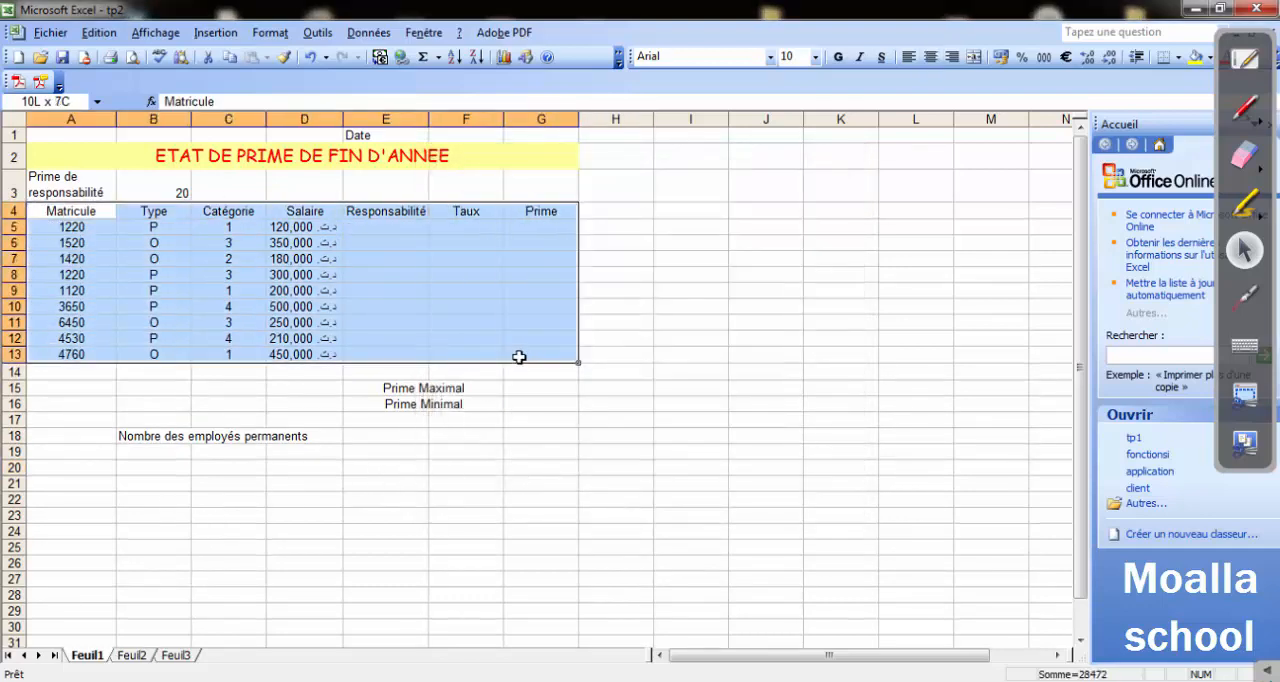
click(262, 33)
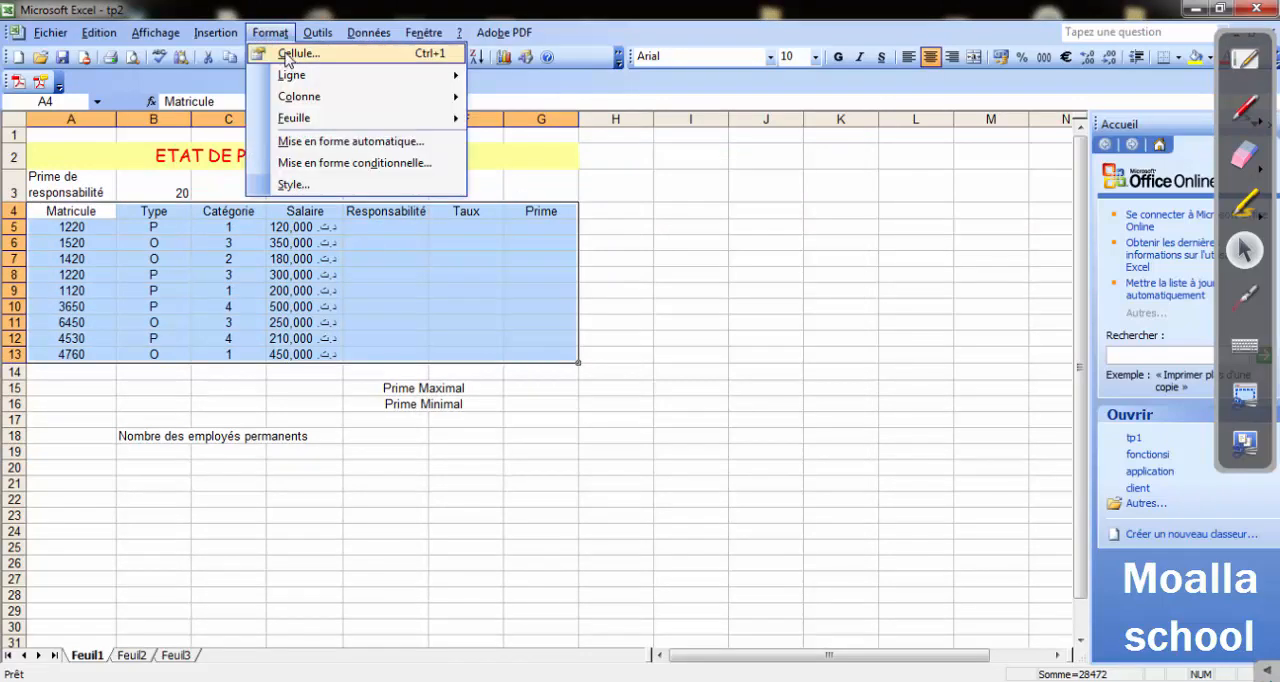
click(289, 51)
click(619, 248)
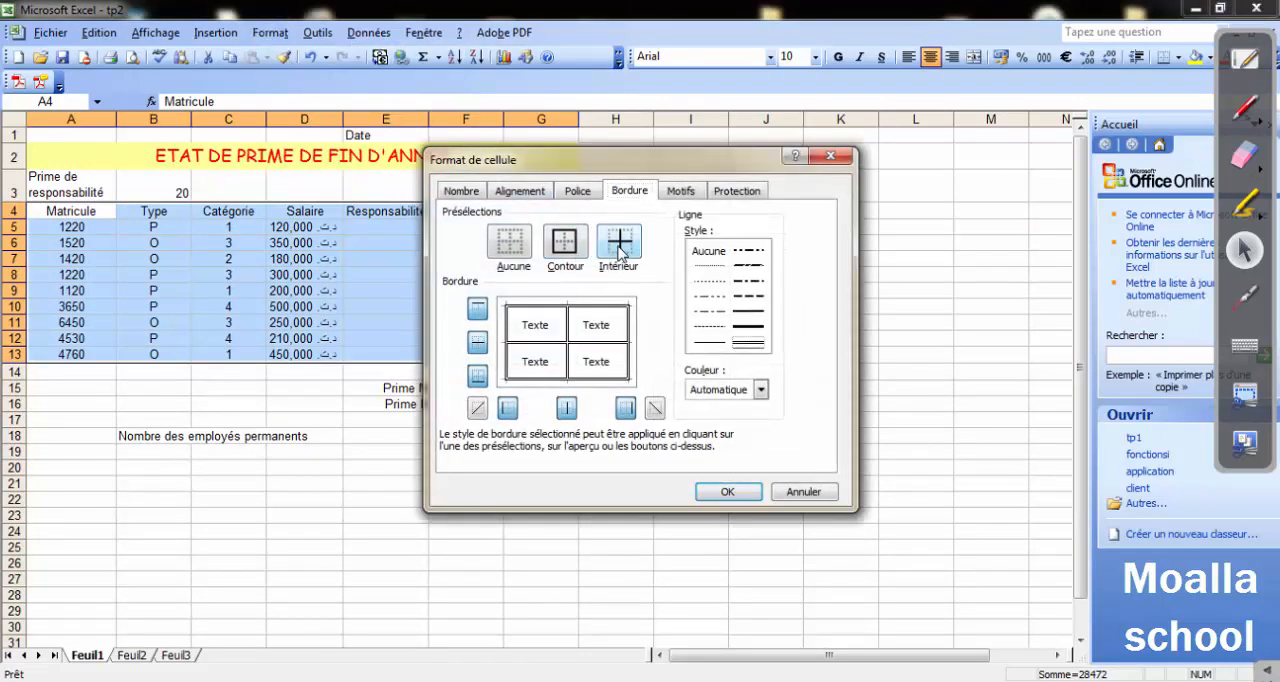
click(748, 311)
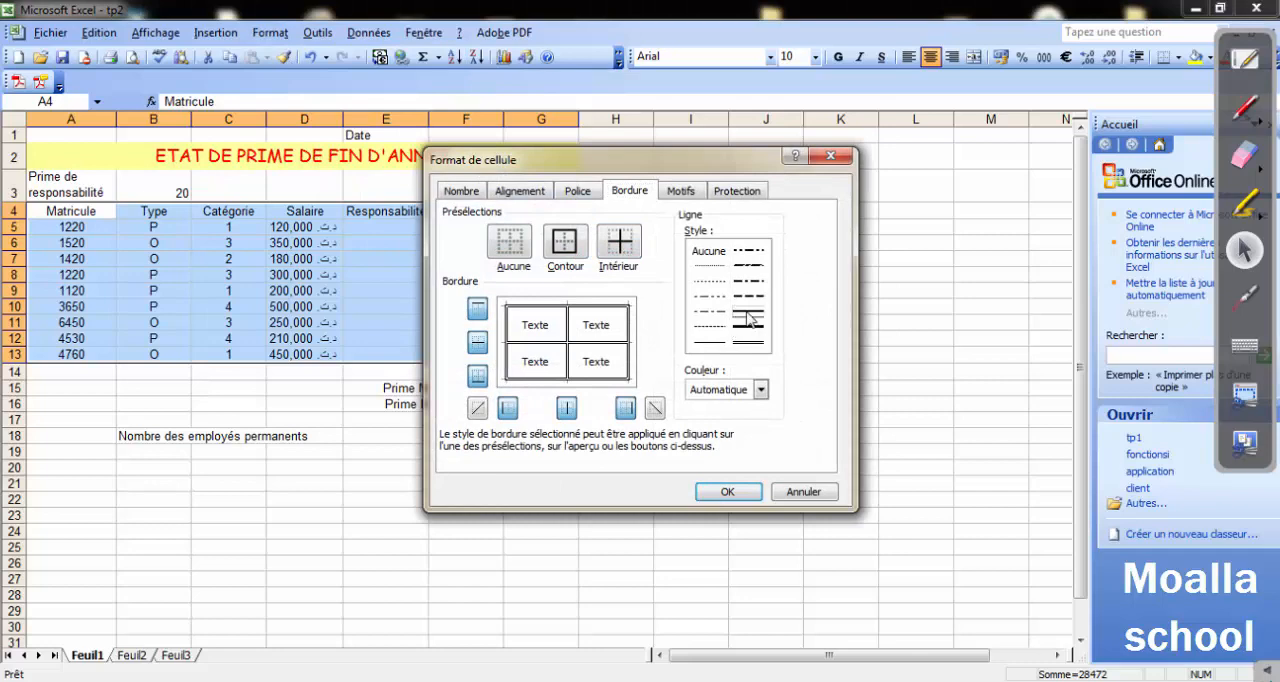
click(619, 249)
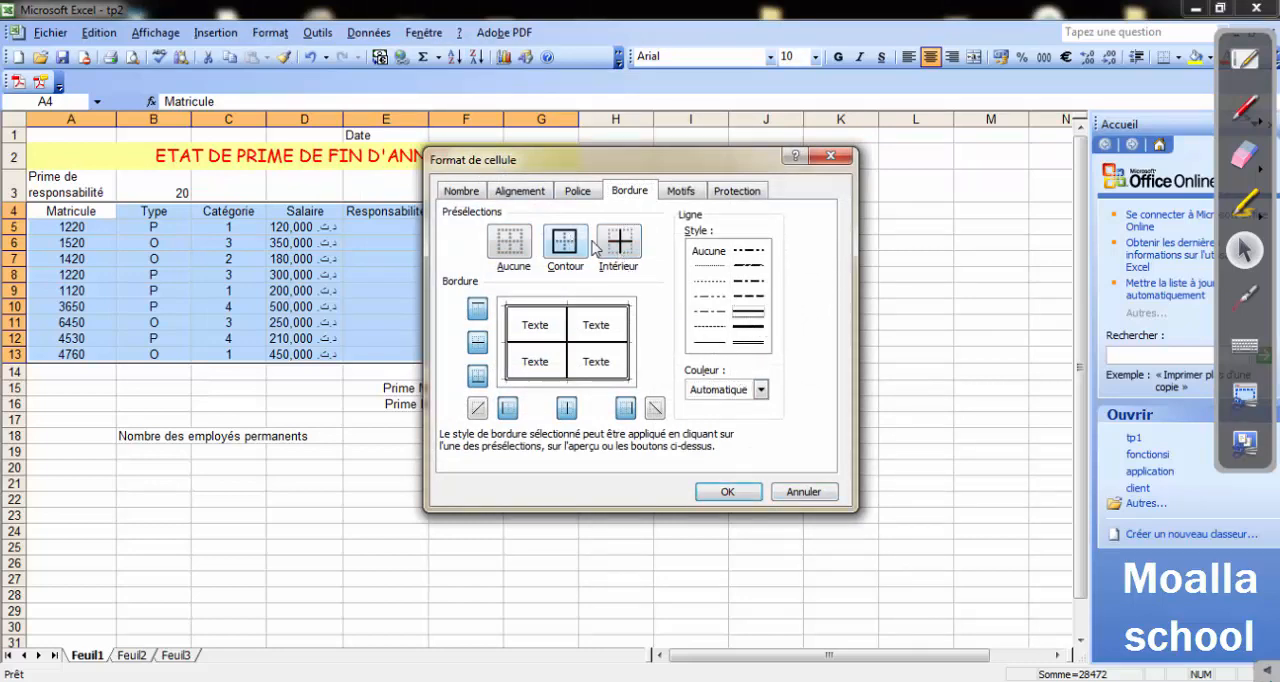
click(722, 491)
click(714, 490)
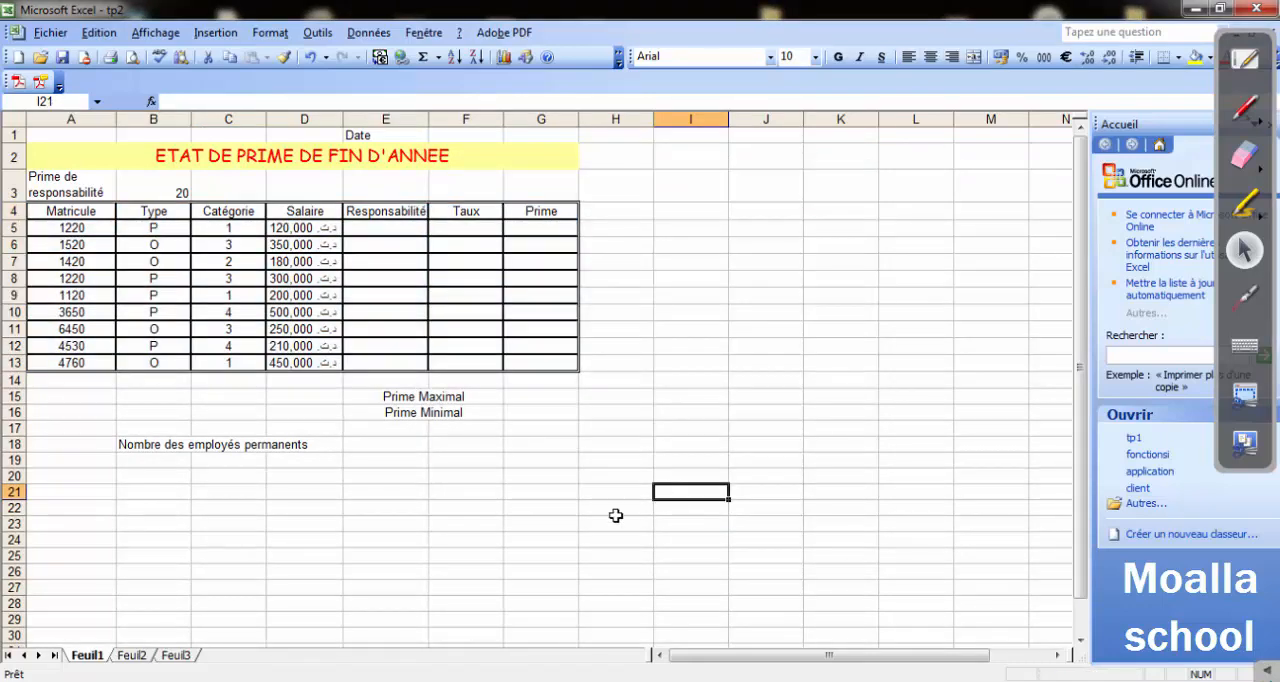
Set the font size of the table A4:G13 to 14 and make the "Prime de responsabilité" label in A3 bold.
drag(40, 204, 540, 363)
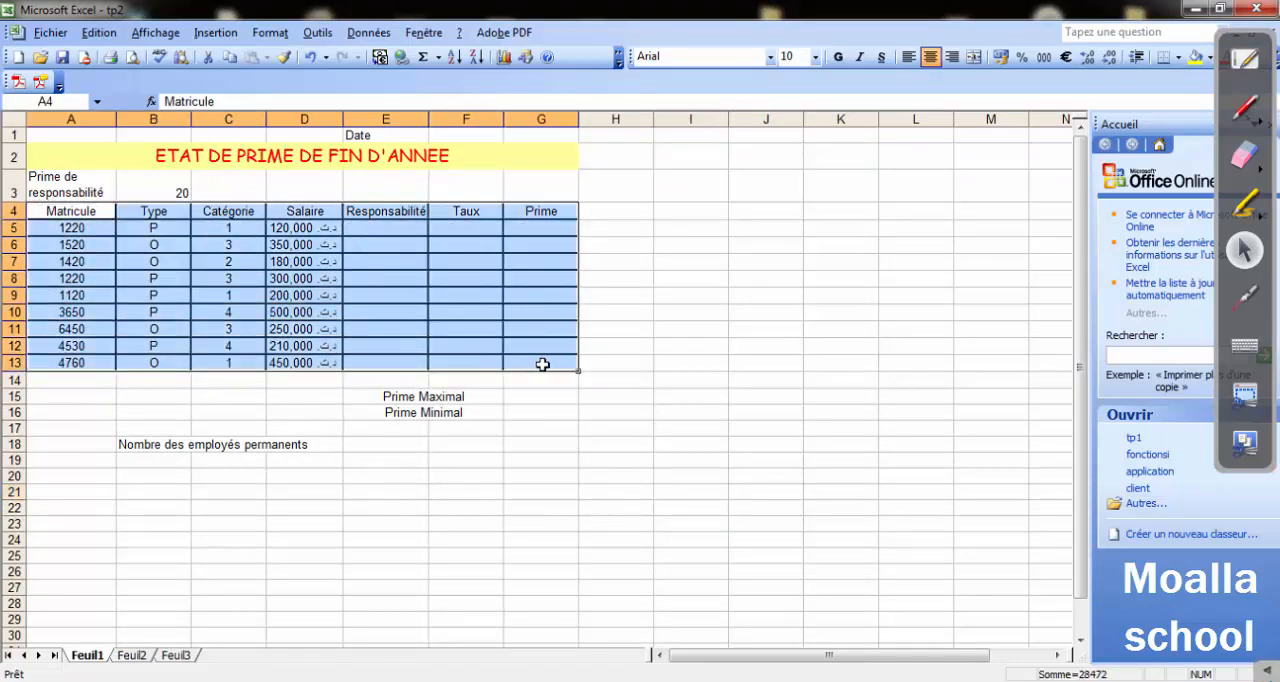
click(815, 57)
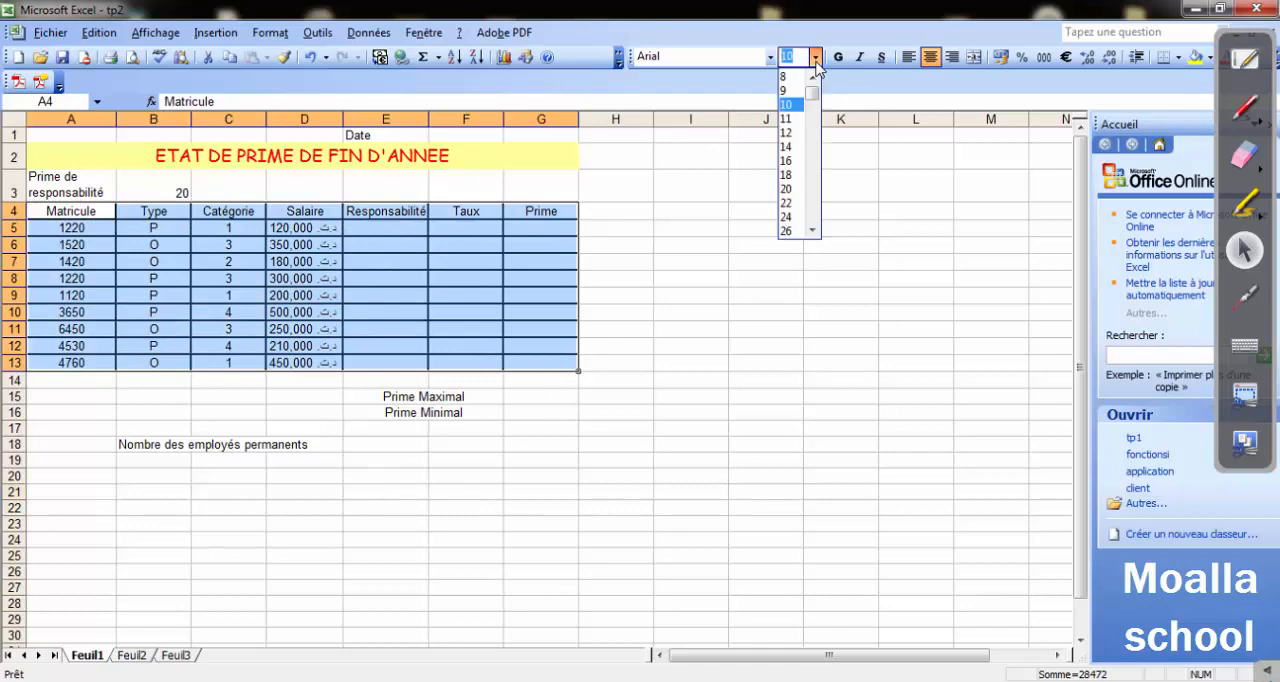
click(787, 147)
click(729, 308)
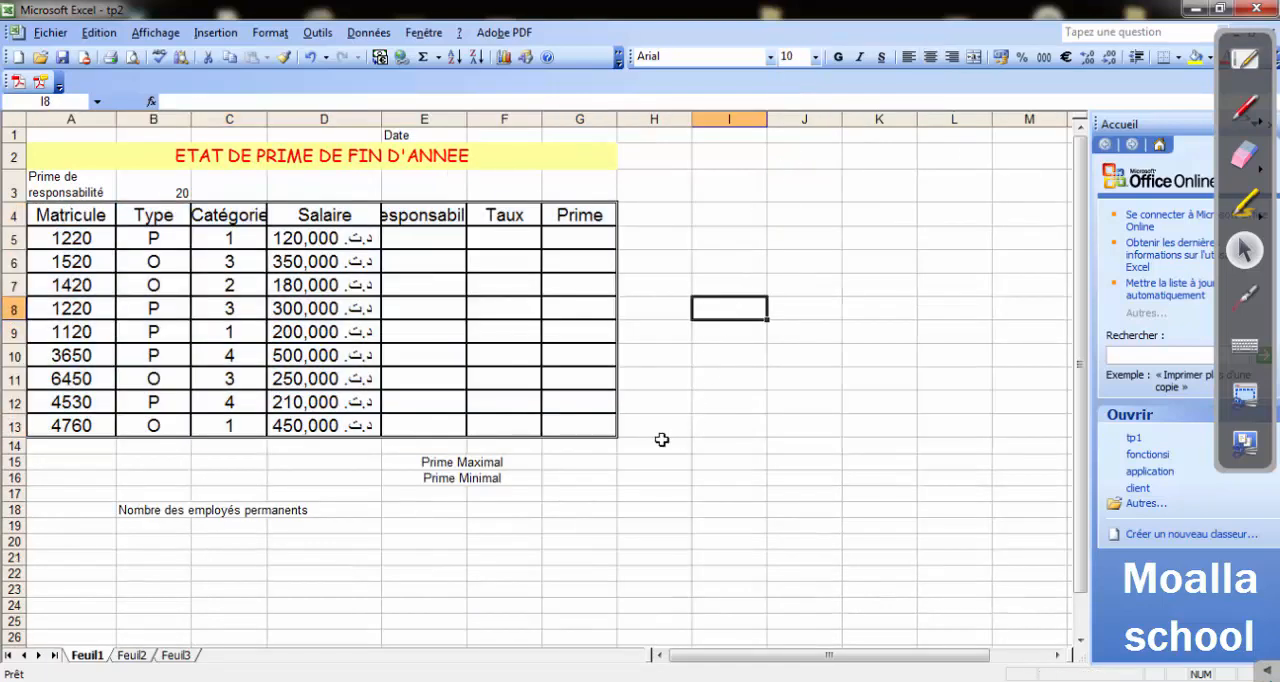
click(56, 190)
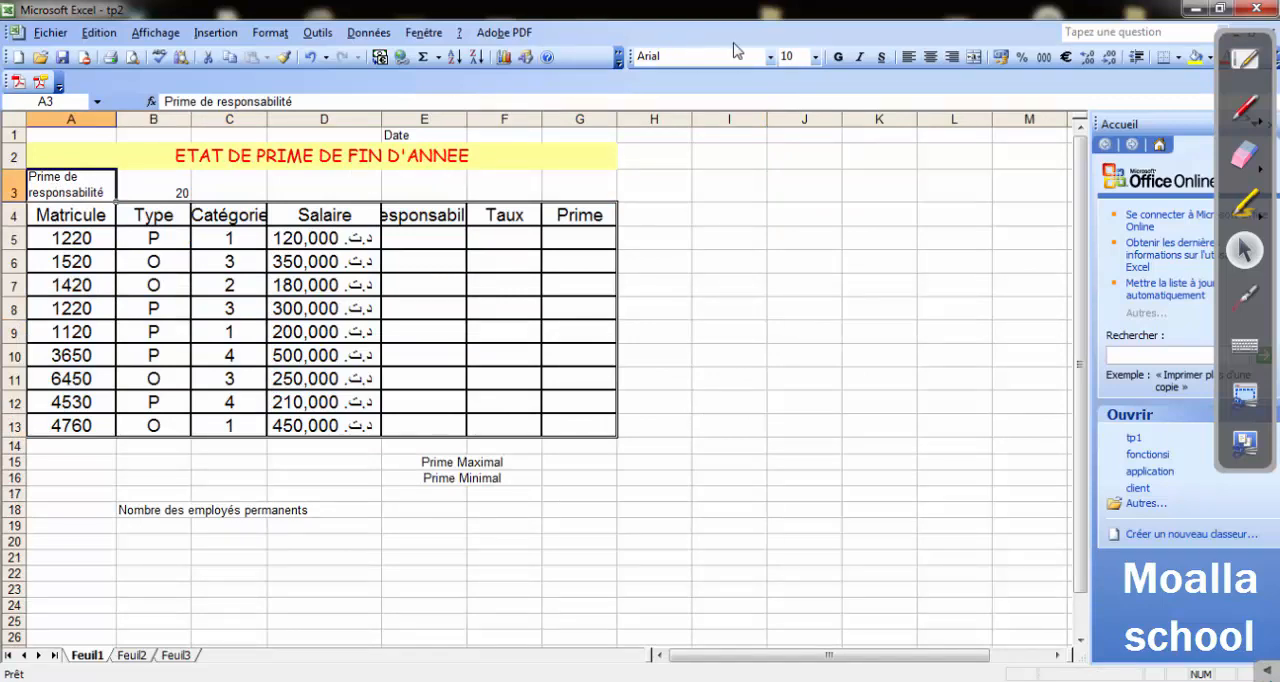
click(840, 58)
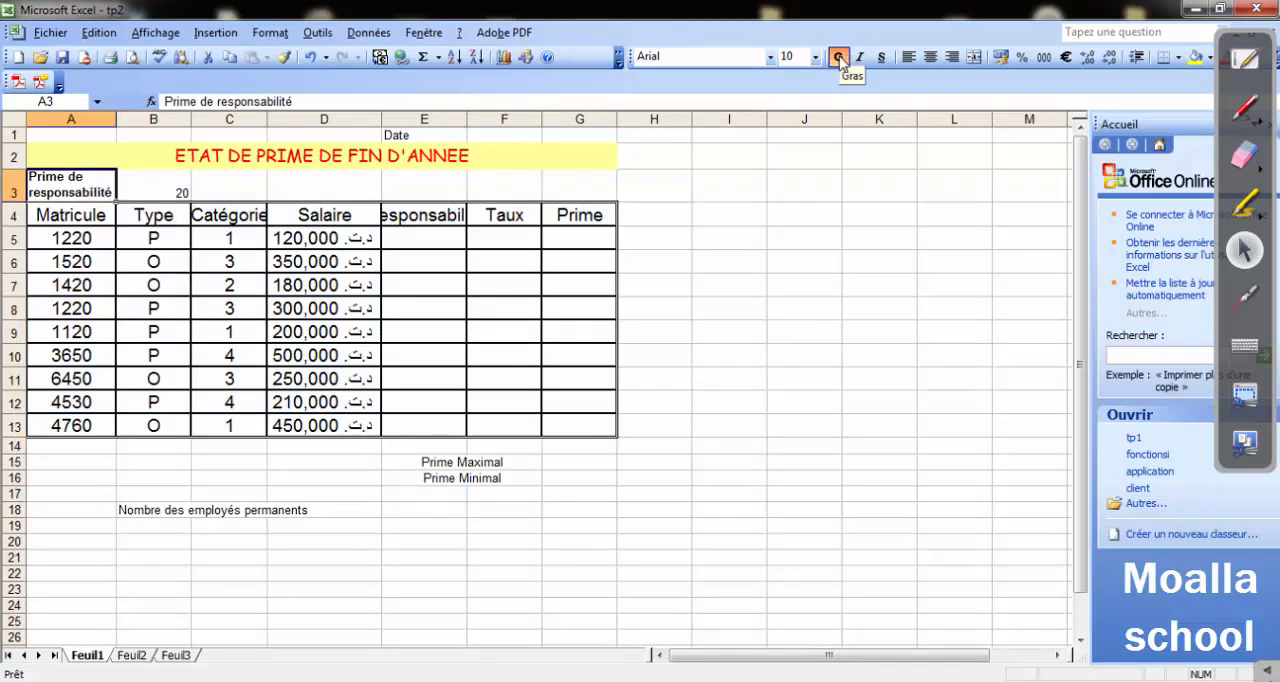
Centre the value in cell B3 both vertically and horizontally.
click(176, 192)
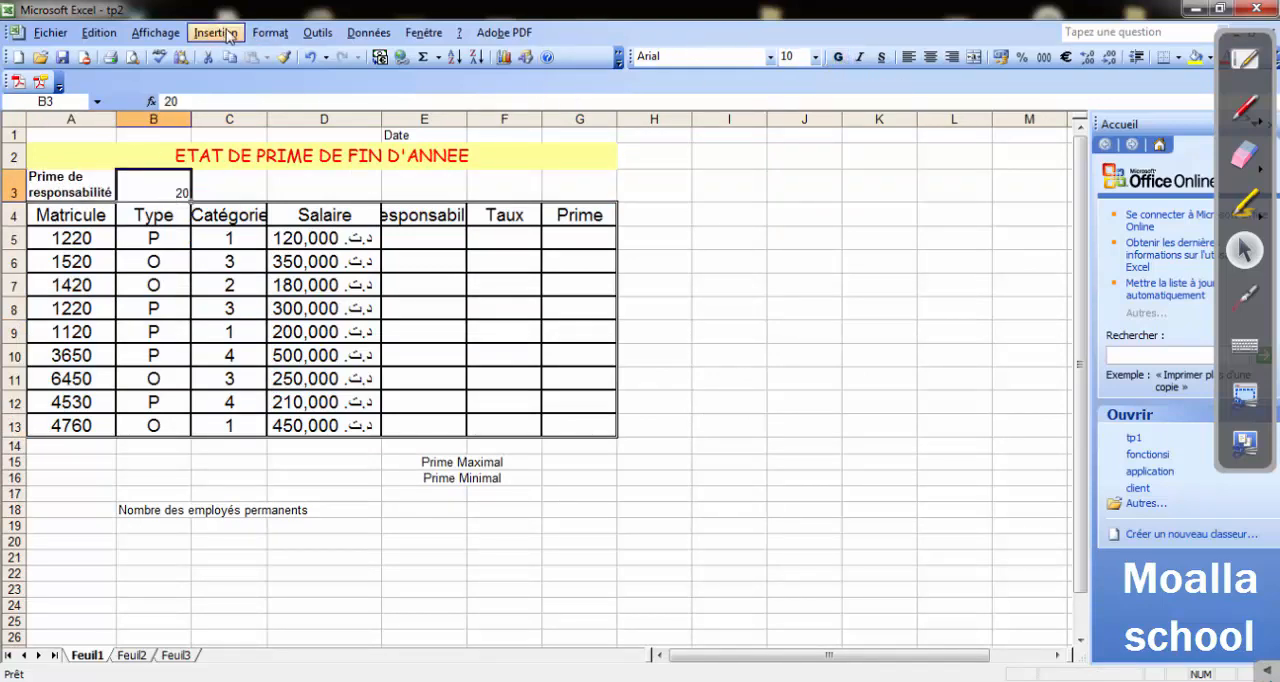
click(272, 40)
click(296, 58)
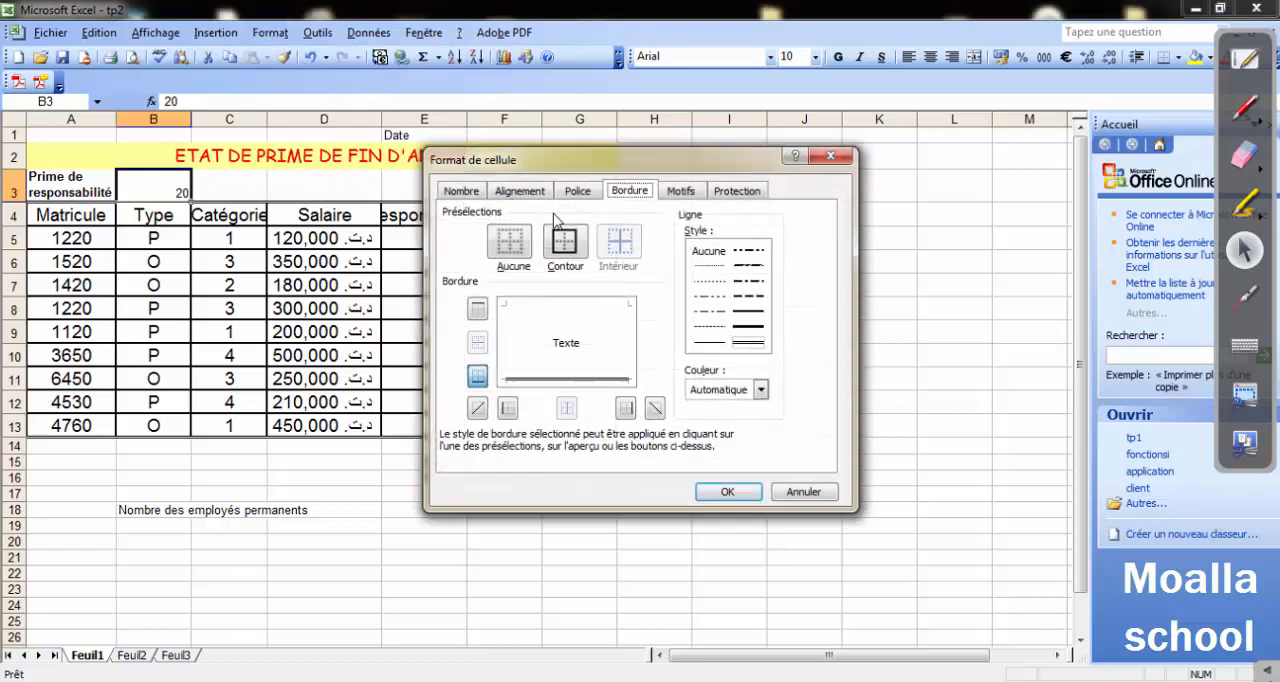
click(520, 192)
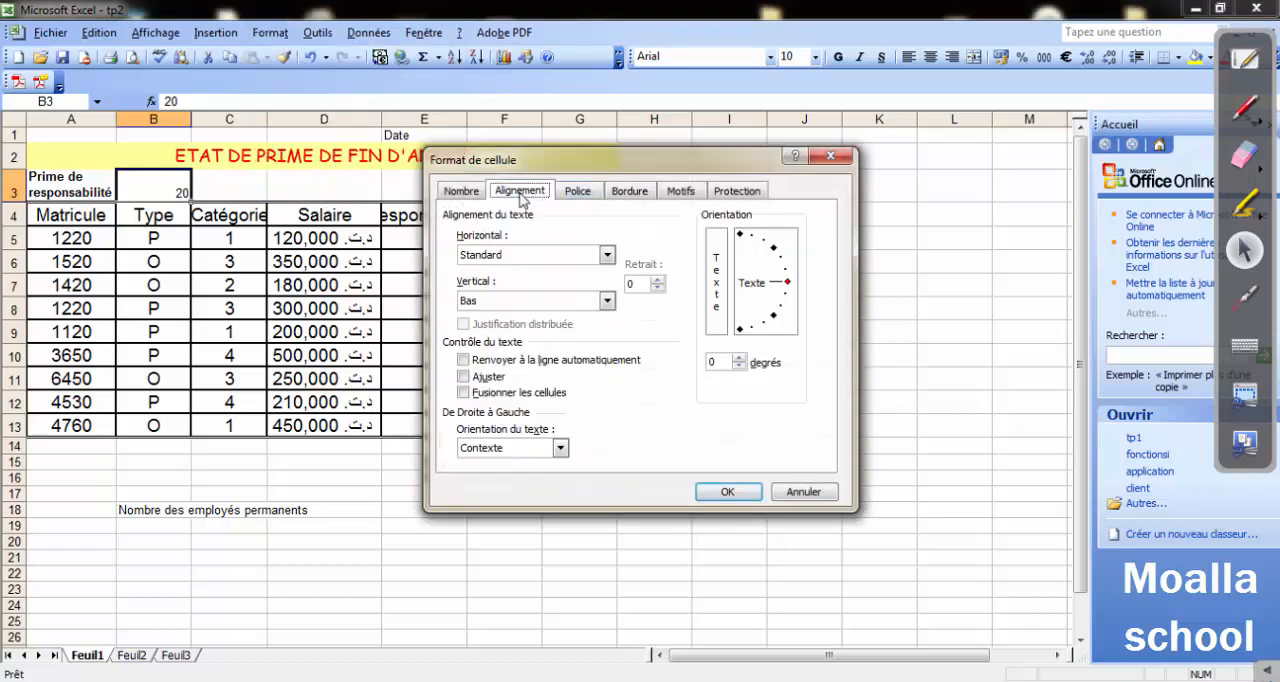
click(606, 300)
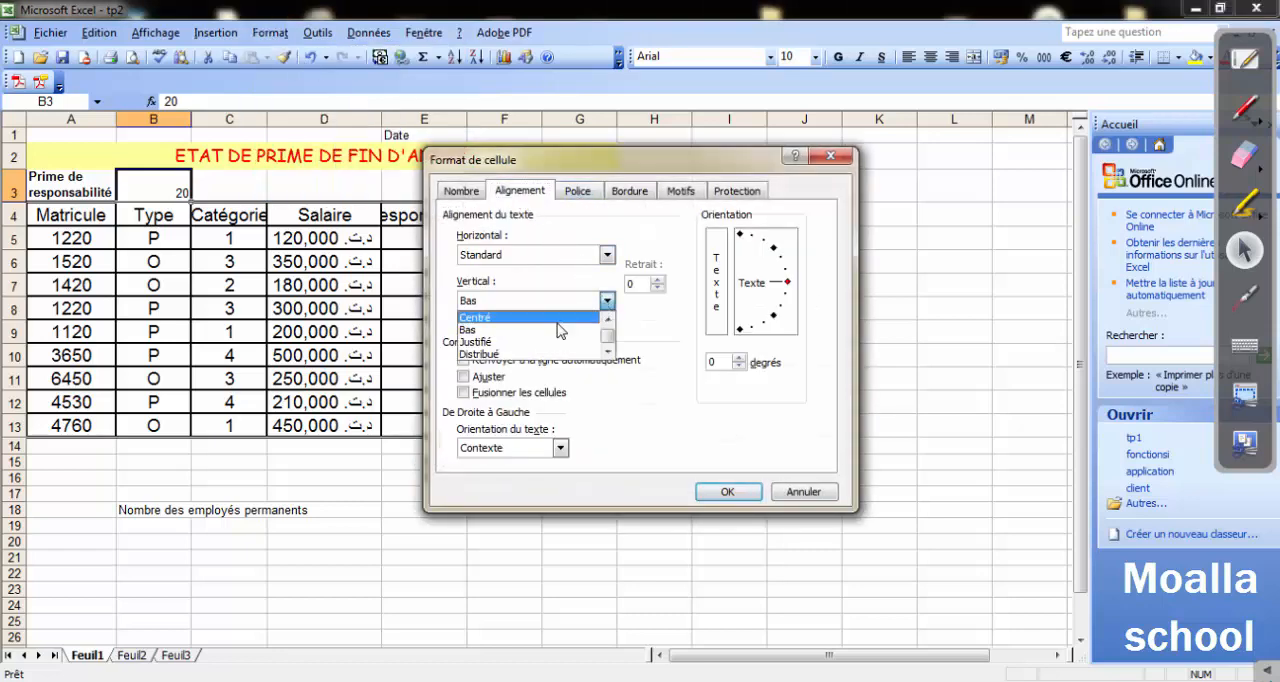
click(500, 318)
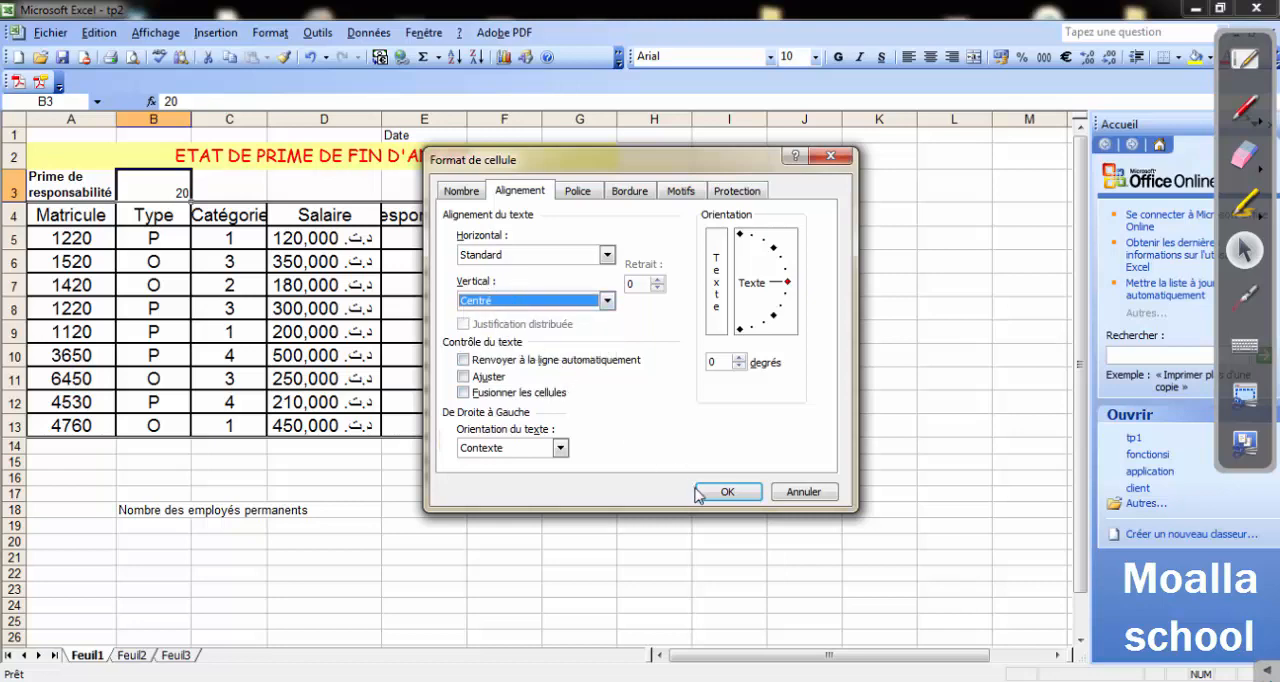
click(727, 492)
click(595, 511)
click(173, 184)
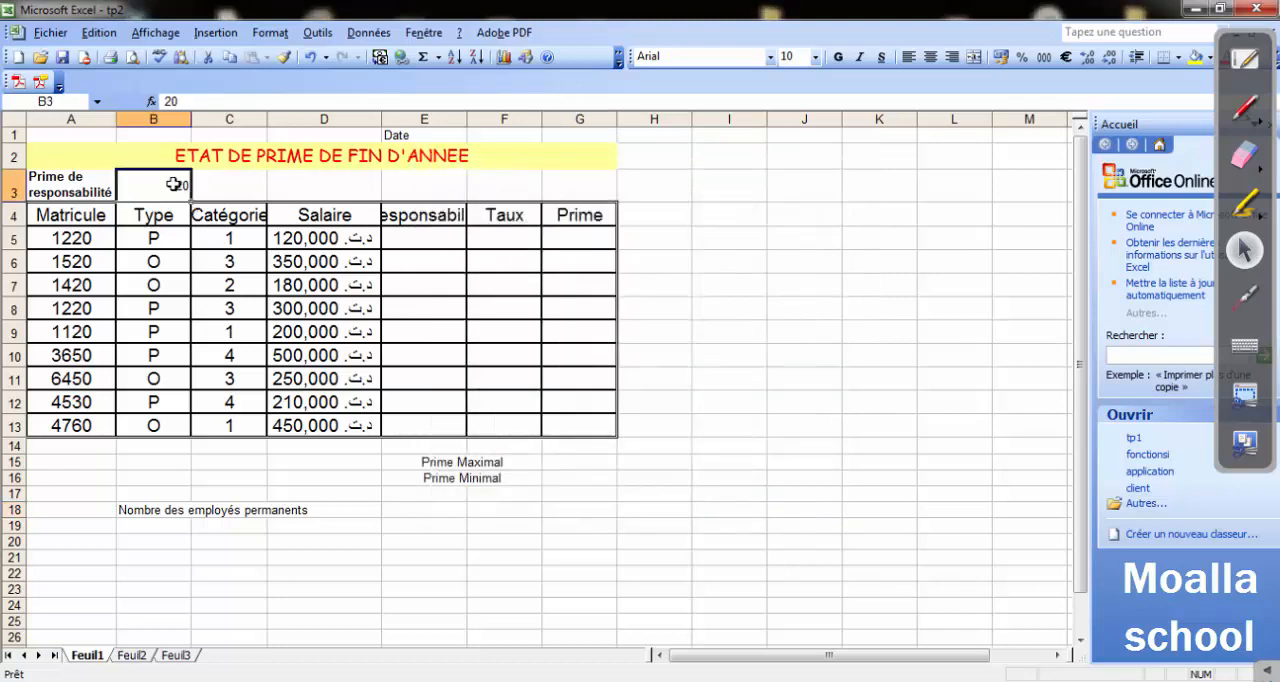
click(930, 56)
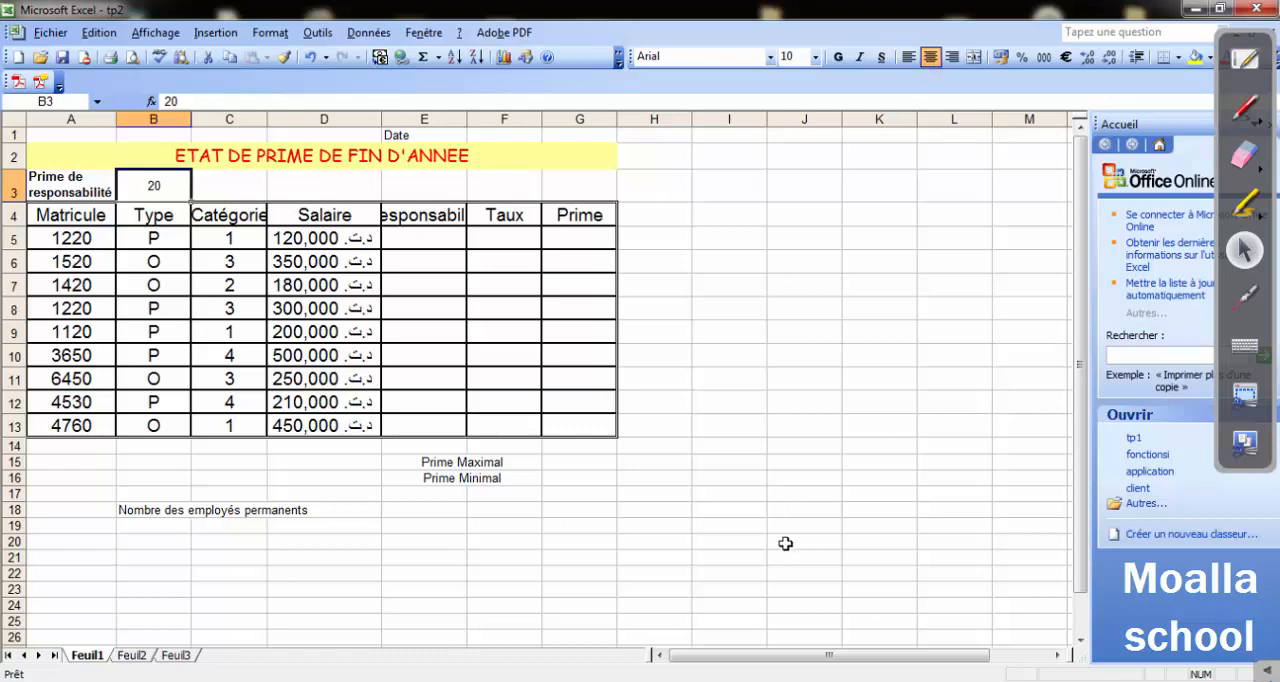
click(735, 557)
Apply thick single-line outline and interior borders to the Prime Maximal and Prime Minimal block E15:G16.
scroll(400, 507, down, 1)
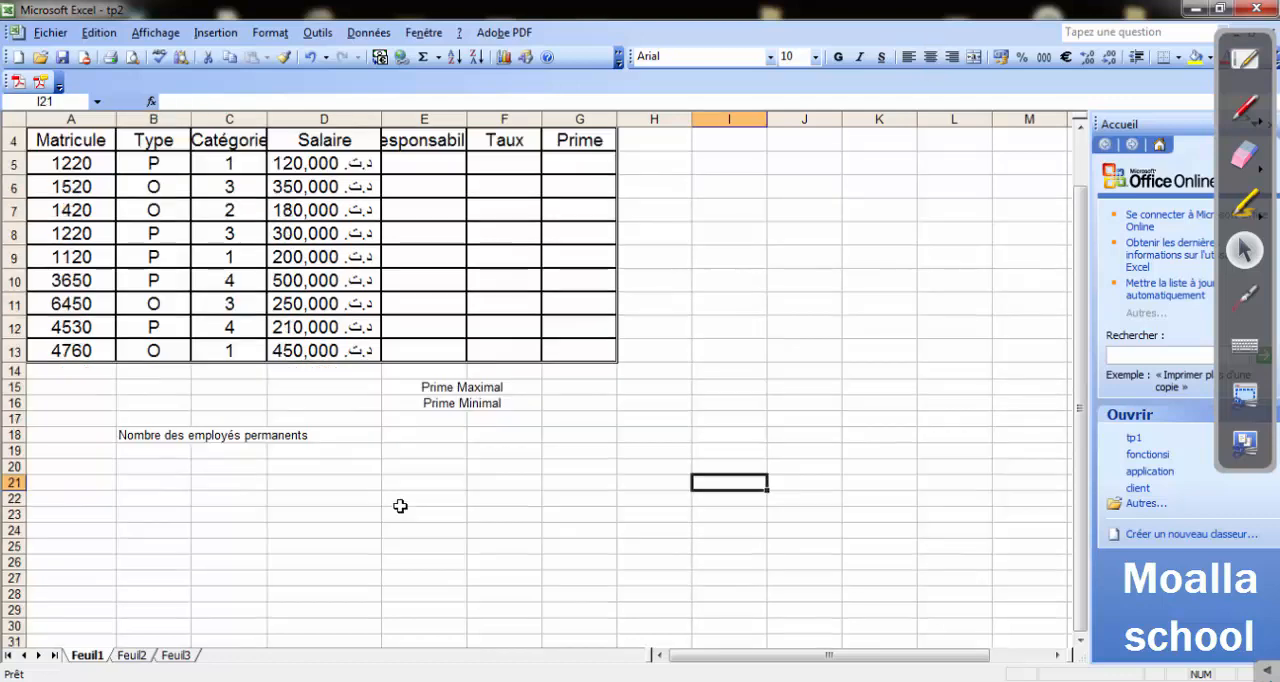
drag(395, 386, 543, 403)
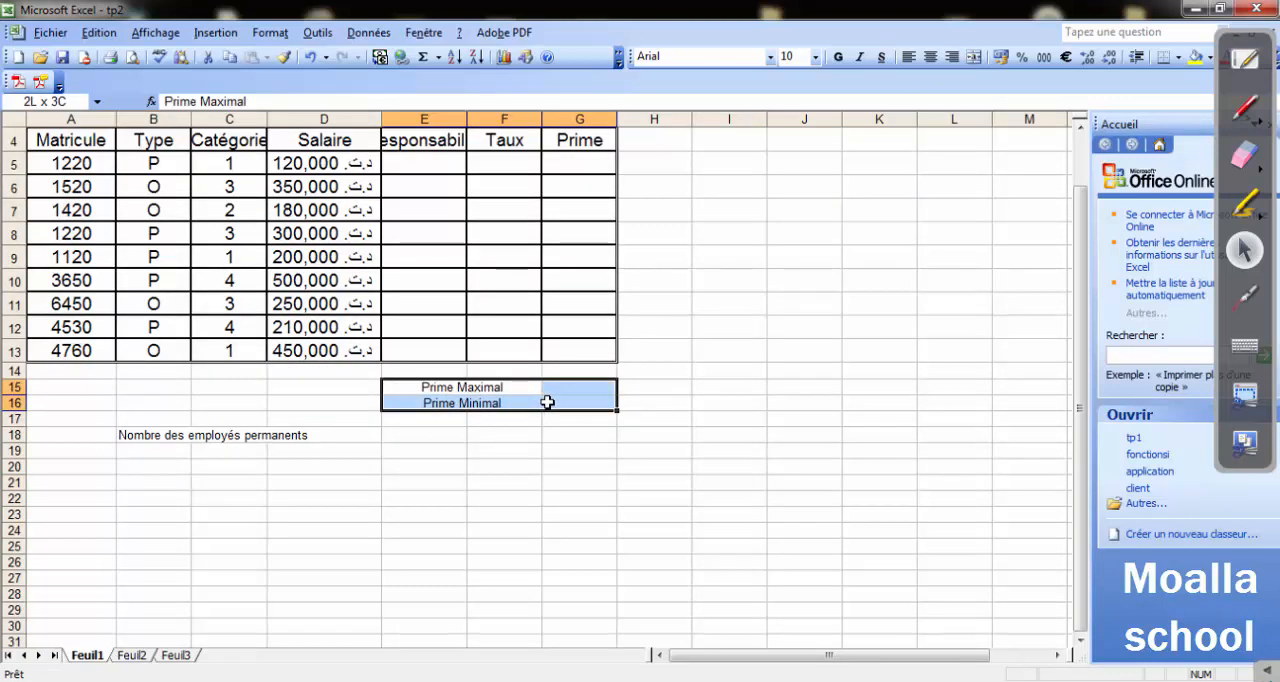
click(270, 33)
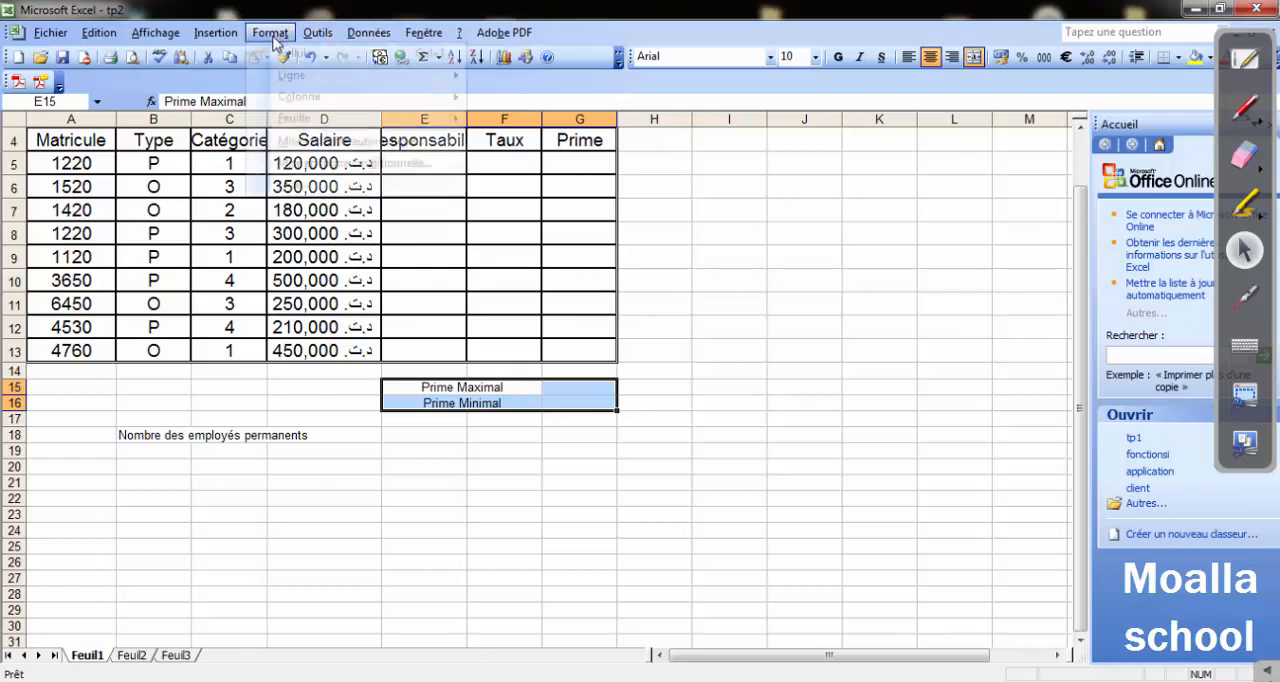
click(310, 52)
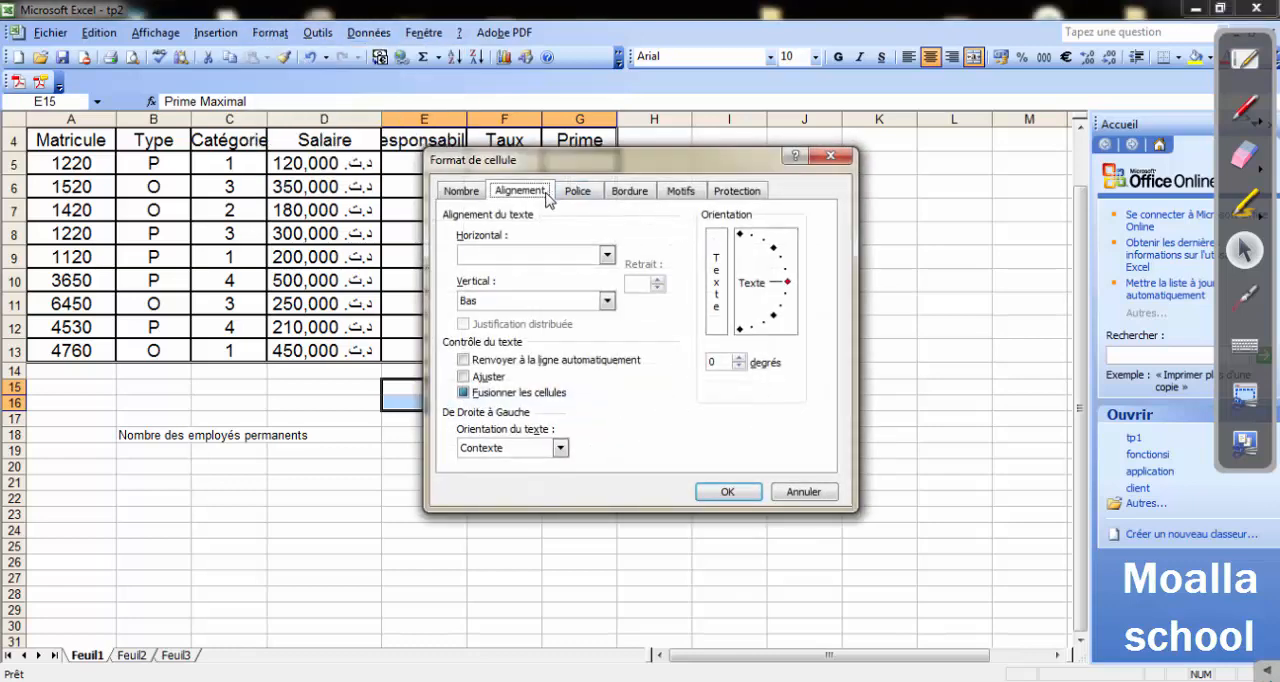
click(628, 200)
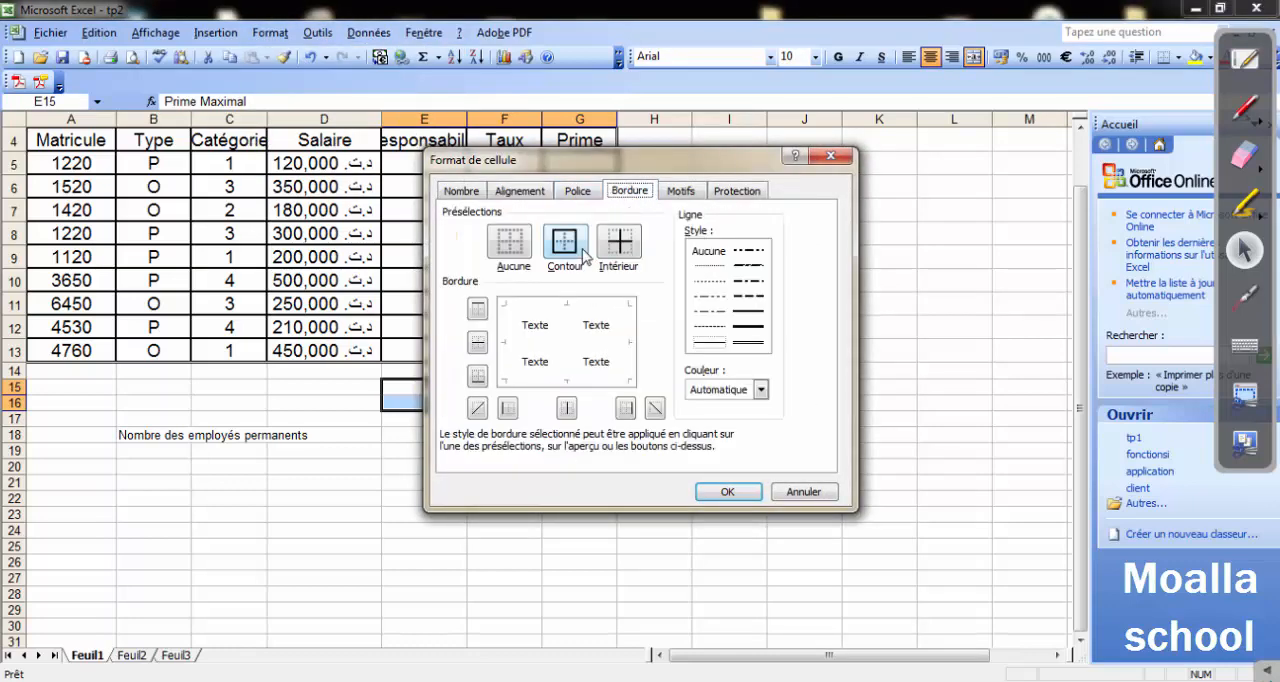
click(566, 250)
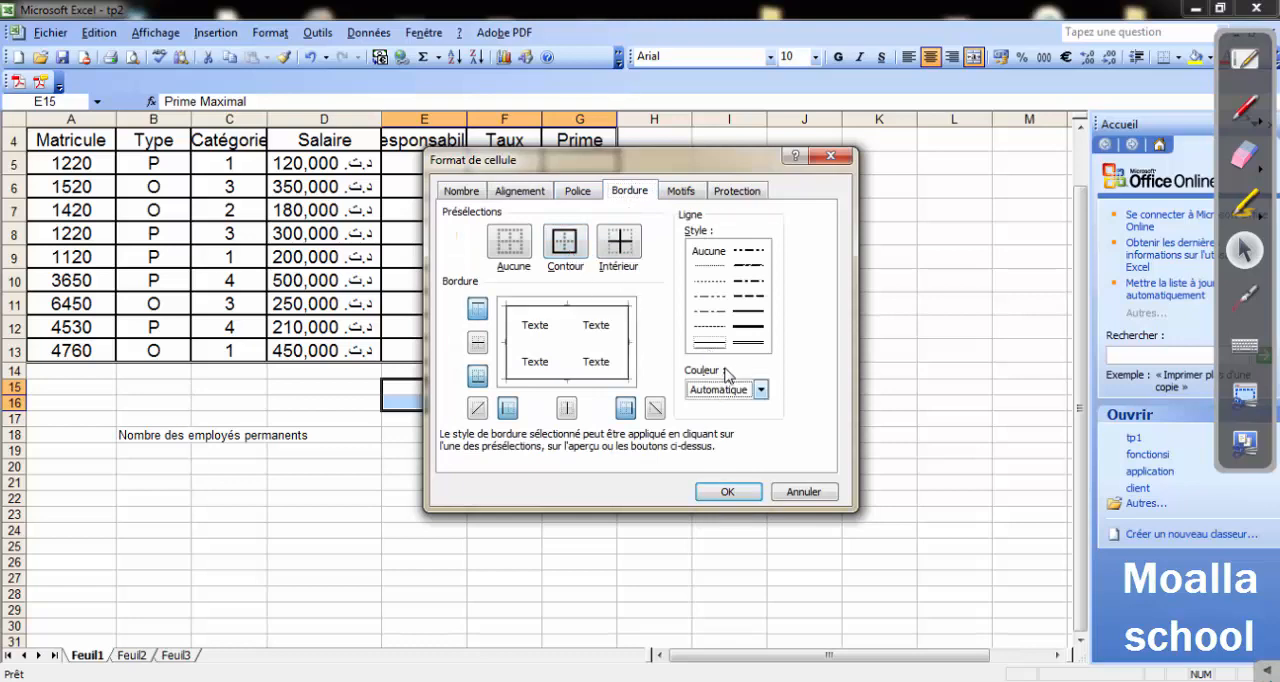
click(747, 327)
click(578, 250)
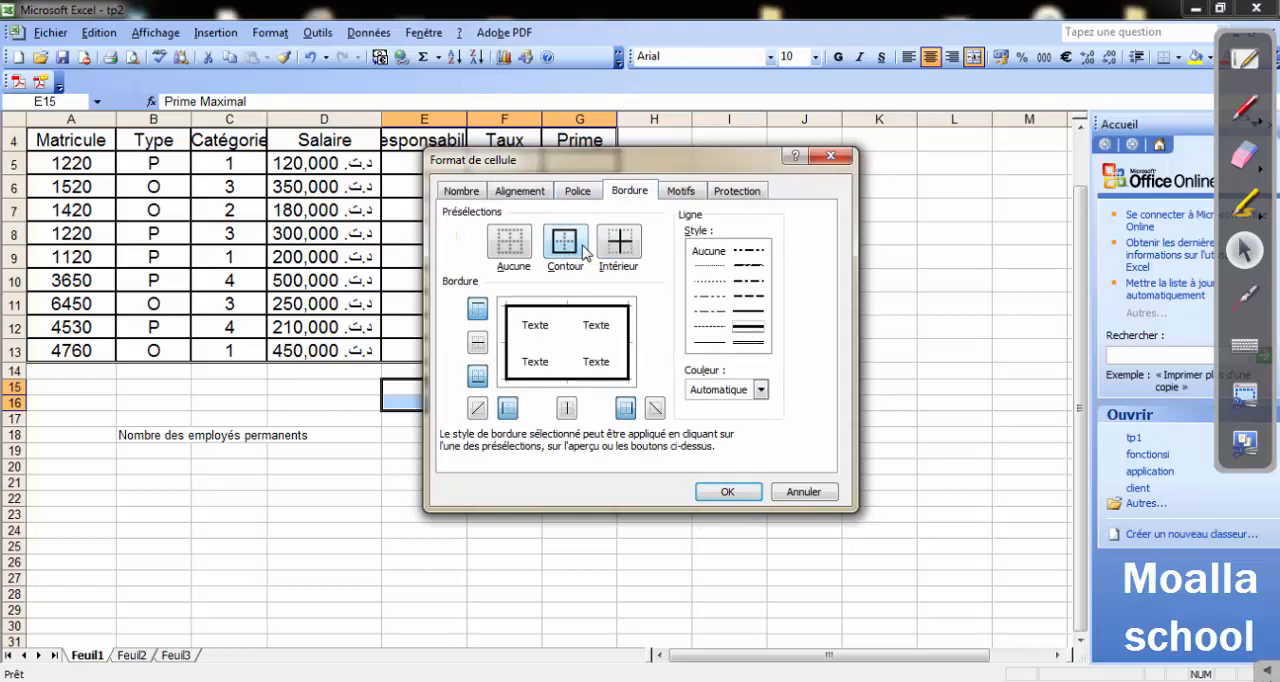
click(612, 248)
click(728, 491)
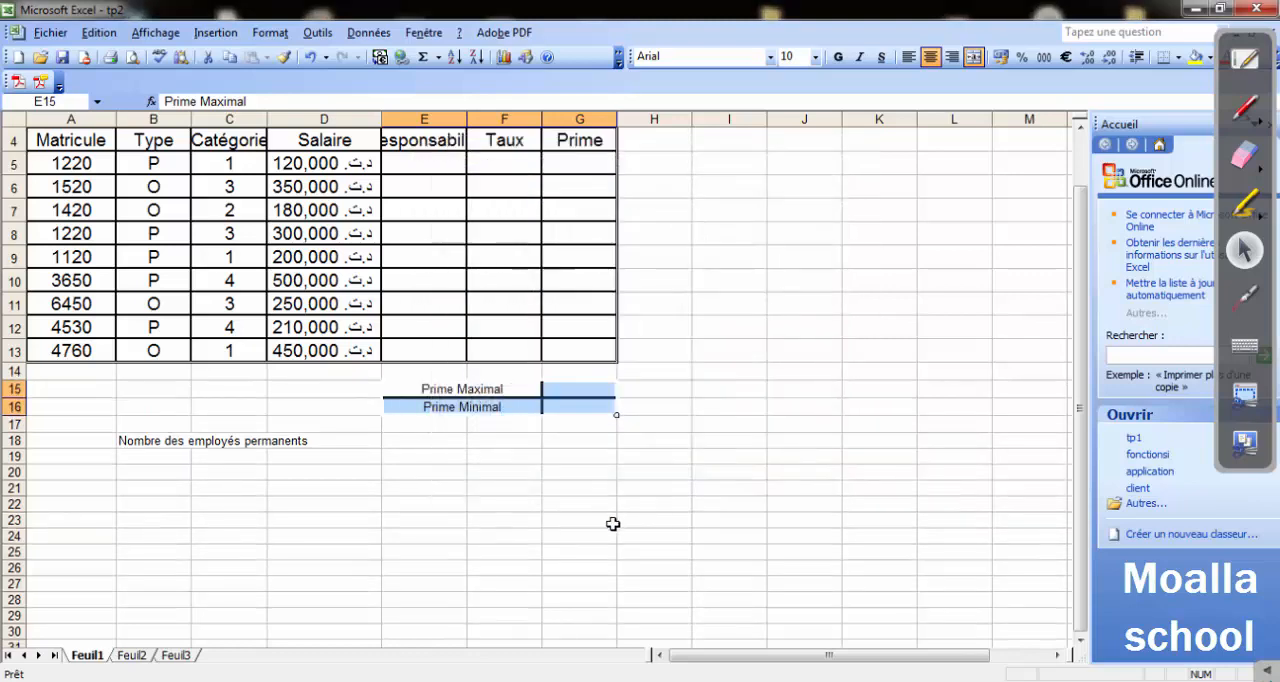
click(605, 535)
Apply thin single-line outline and interior borders to the "Nombre des employés permanents" row B18:E18.
drag(124, 440, 435, 443)
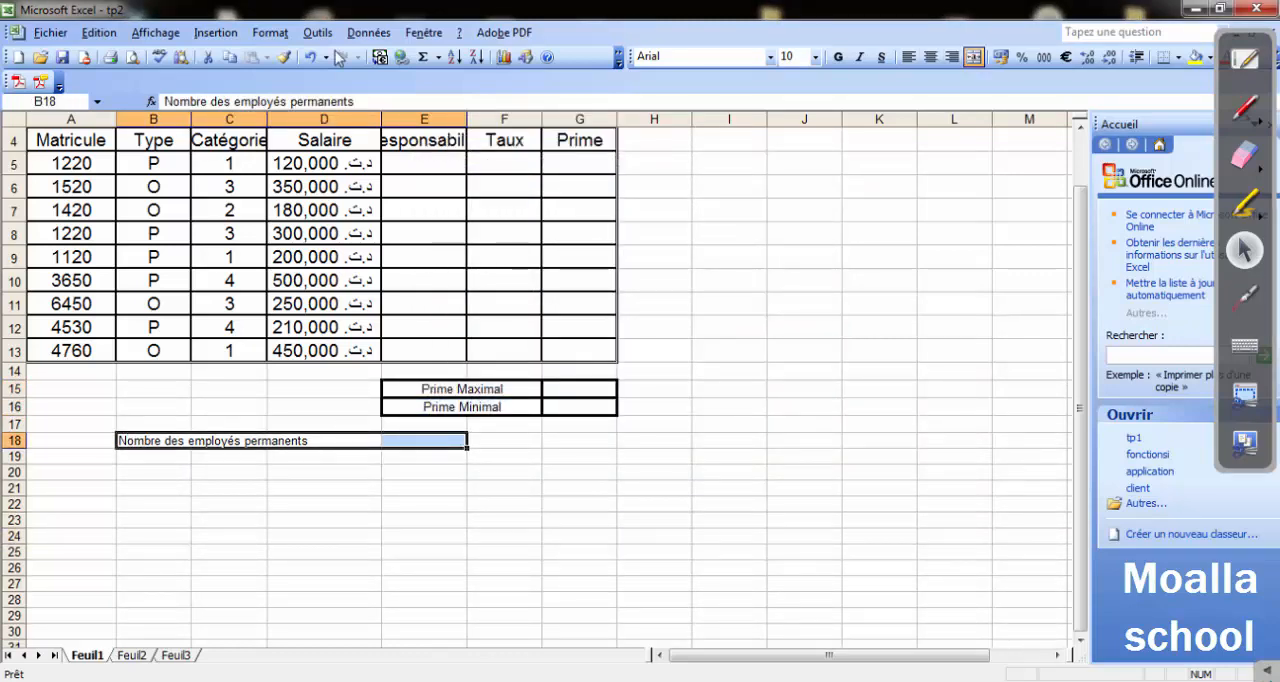
click(270, 32)
click(292, 53)
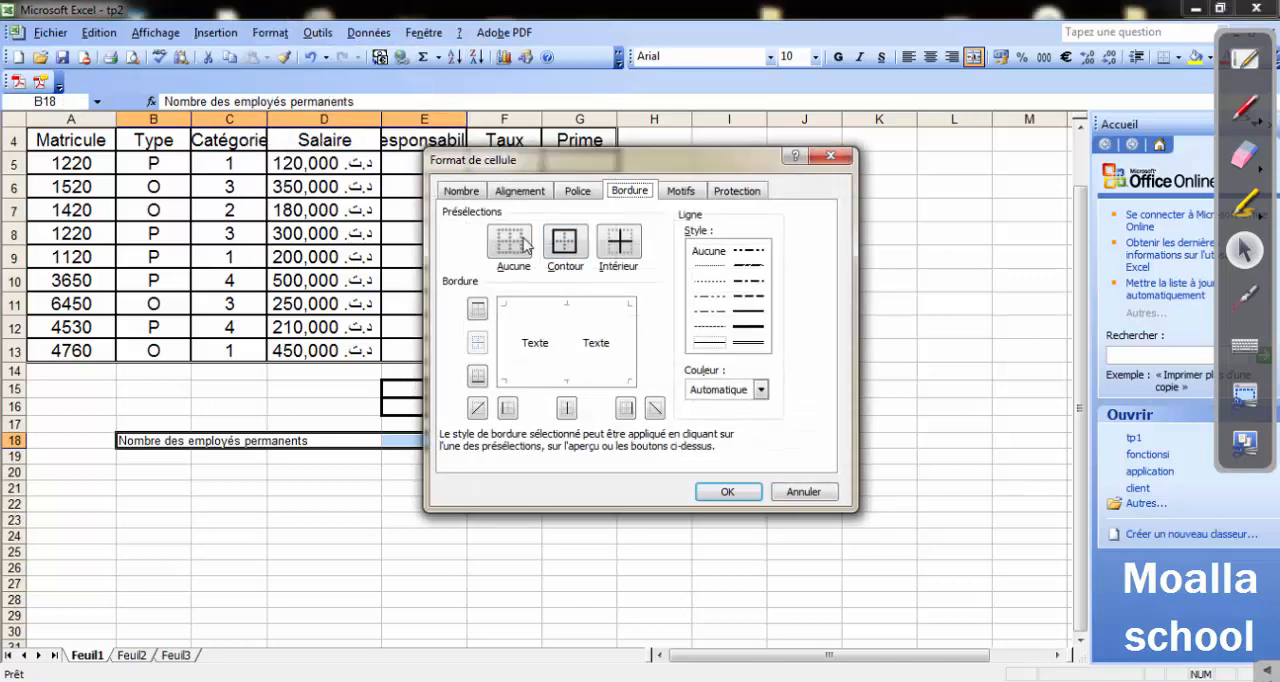
click(567, 245)
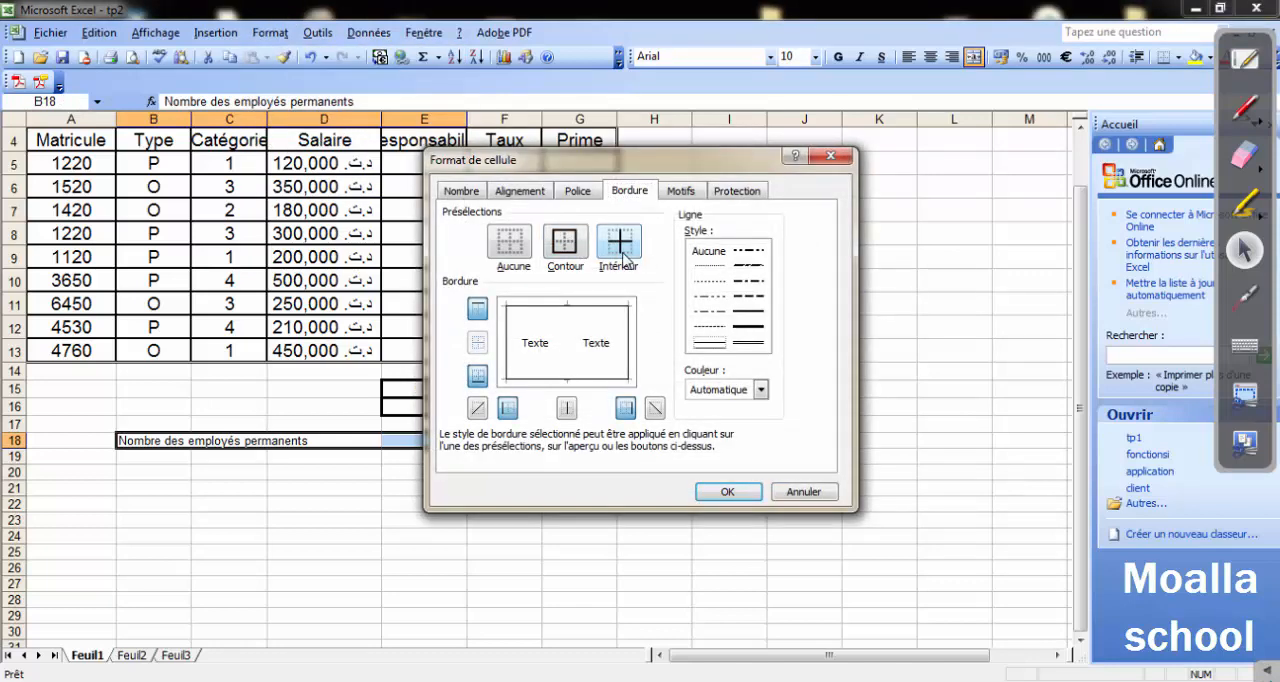
click(623, 255)
click(728, 493)
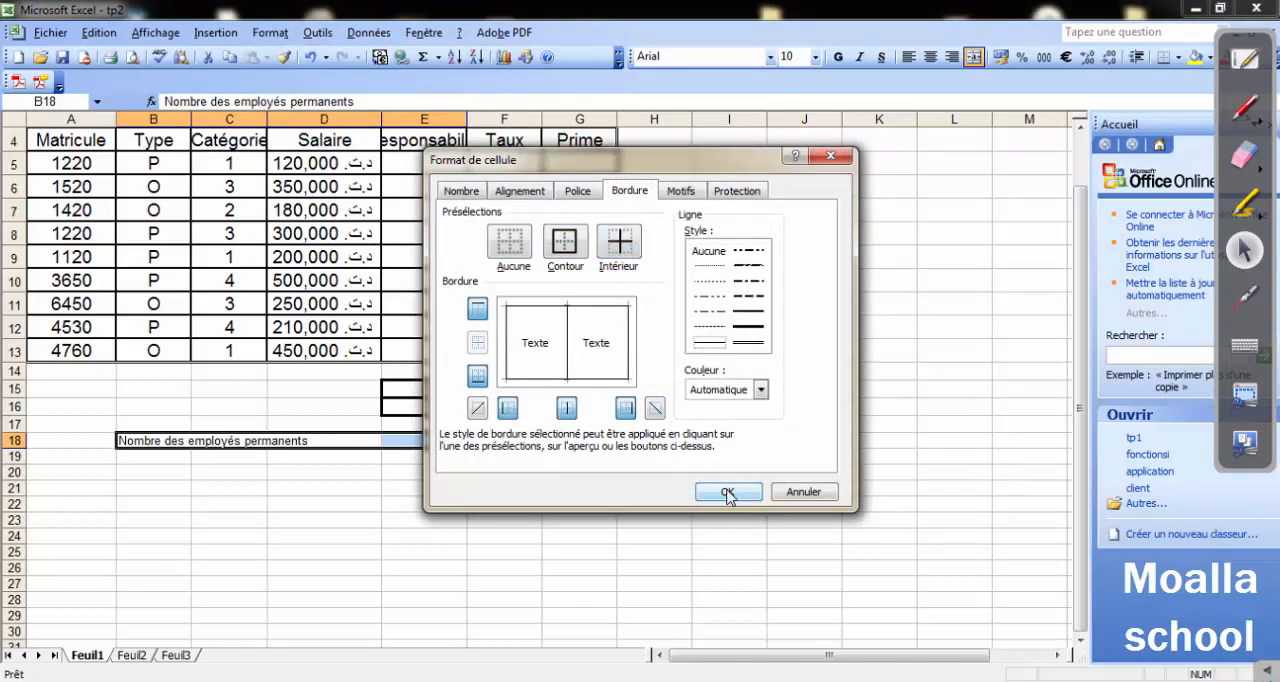
click(632, 535)
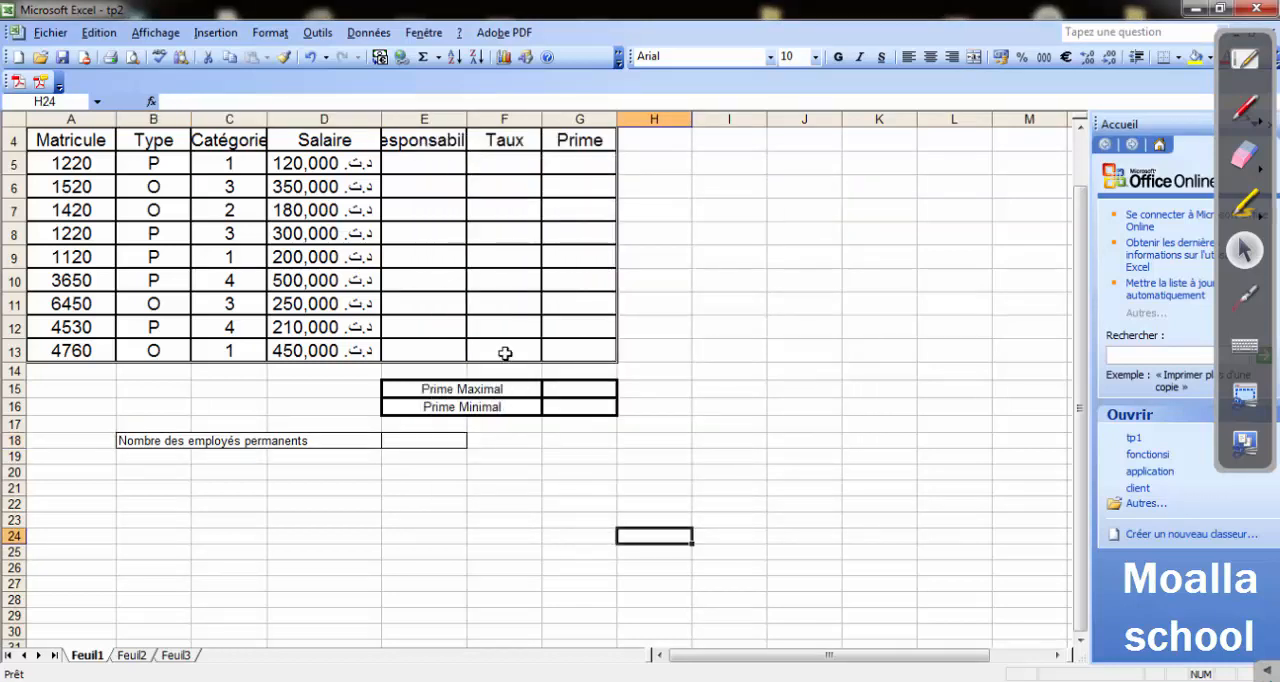
Widen column E so that the full "Responsabilité" heading fits in its cell.
drag(466, 123, 513, 123)
scroll(706, 271, up, 1)
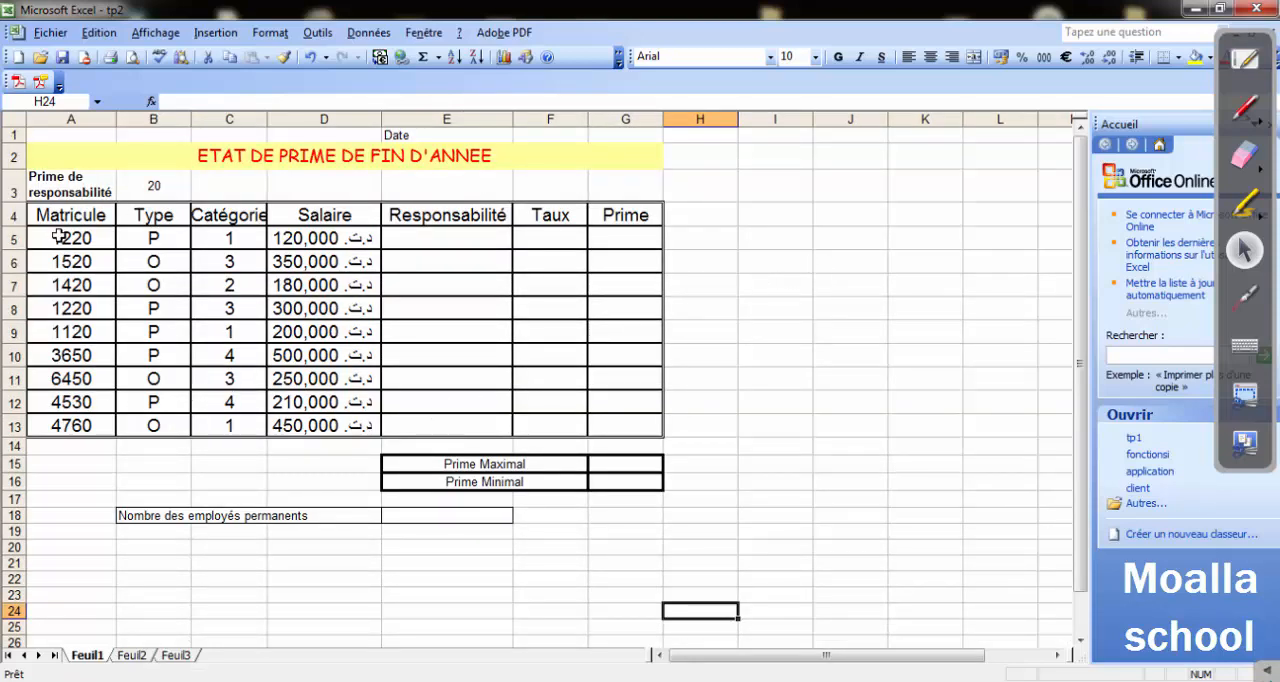
Switch to the Word exercise and highlight instruction 3 about inserting the automatic date in a cell.
click(575, 680)
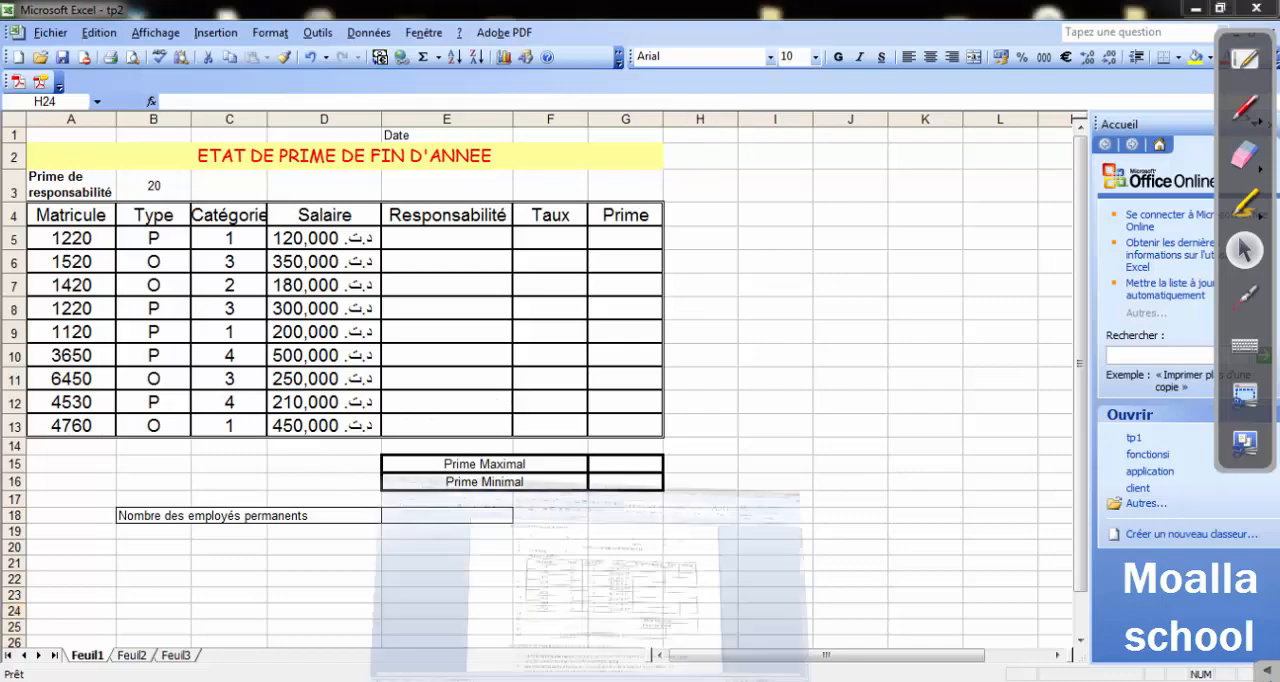
scroll(568, 580, down, 6)
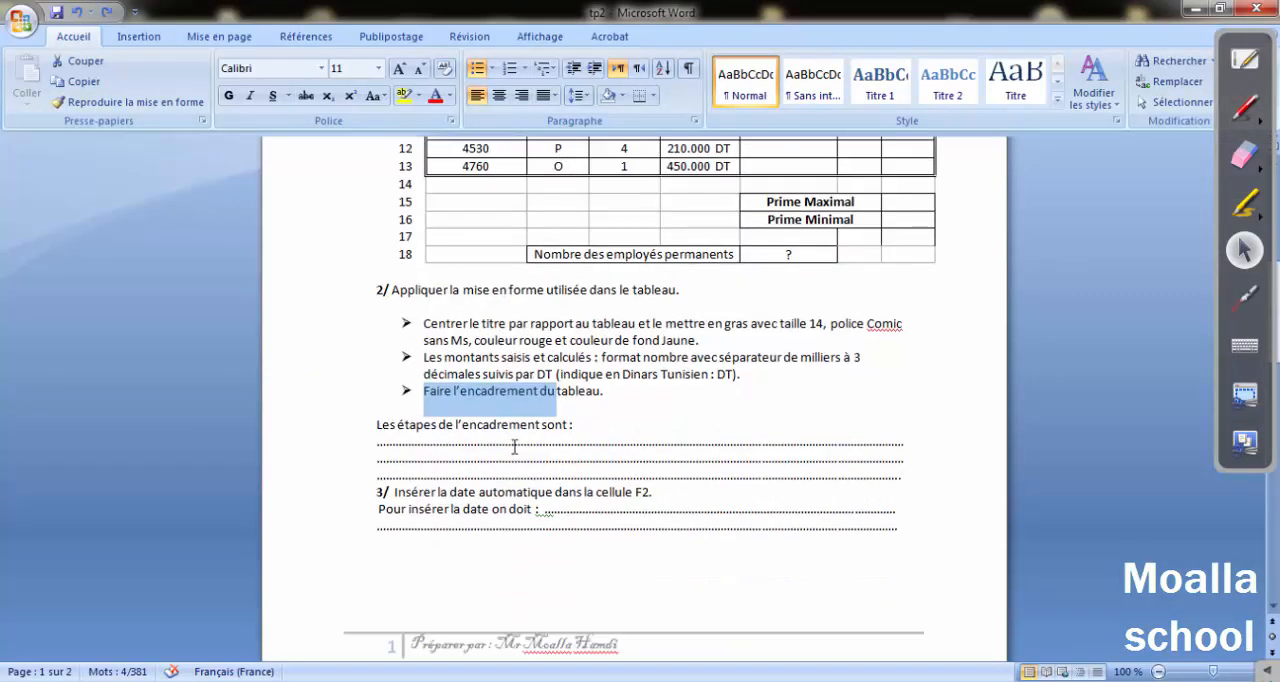
scroll(494, 466, down, 2)
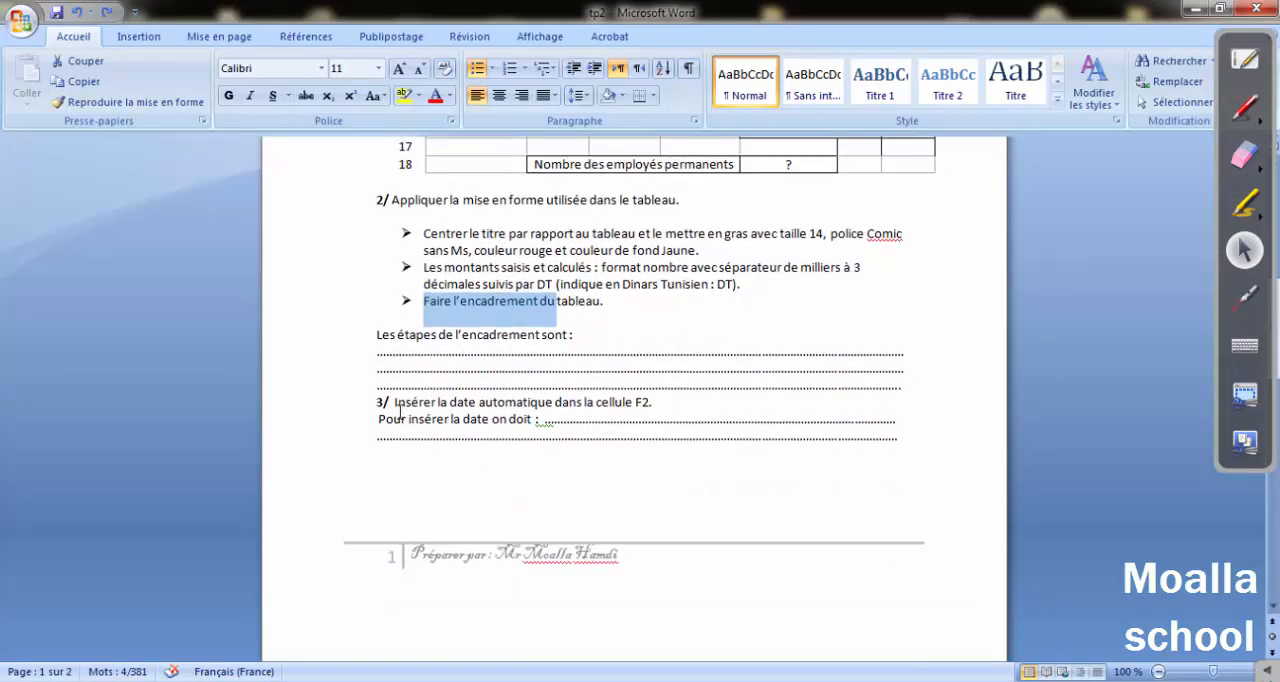
drag(410, 403, 634, 403)
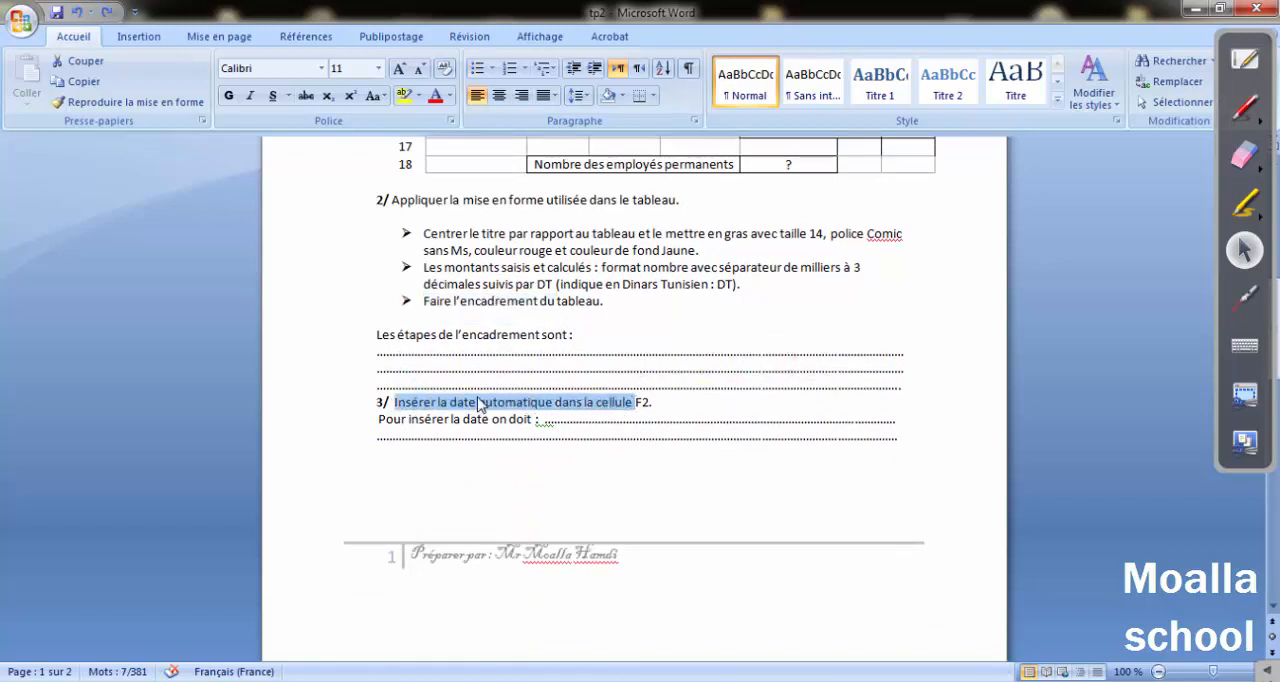
Switch to the Excel workbook, make the "Date" label in E1 bold, centred and italic, and widen column F to about twice its width.
scroll(433, 410, down, 4)
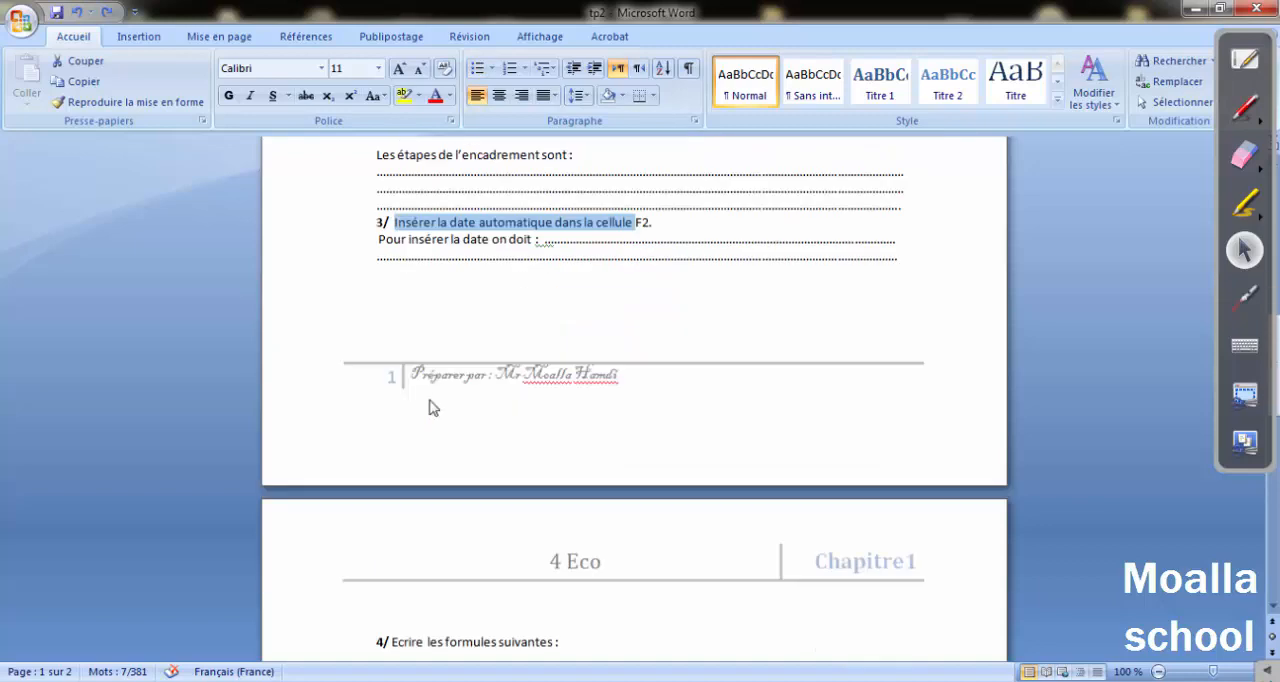
scroll(418, 394, up, 3)
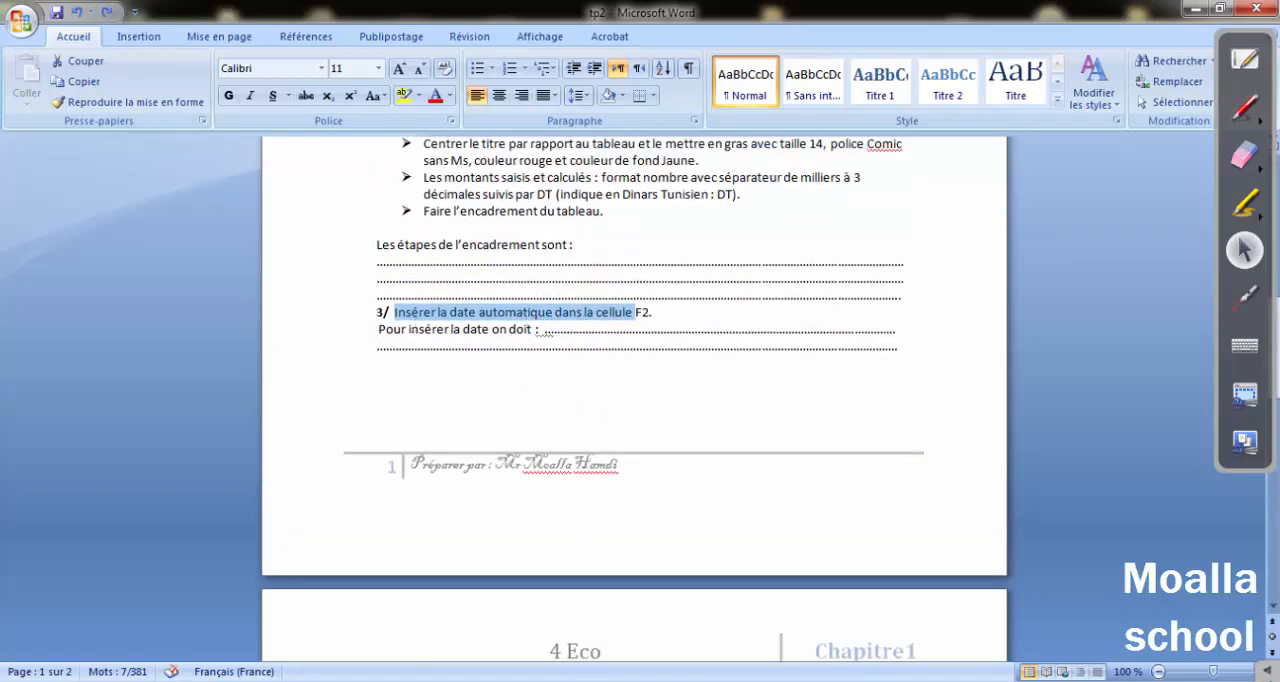
key(alt+Tab)
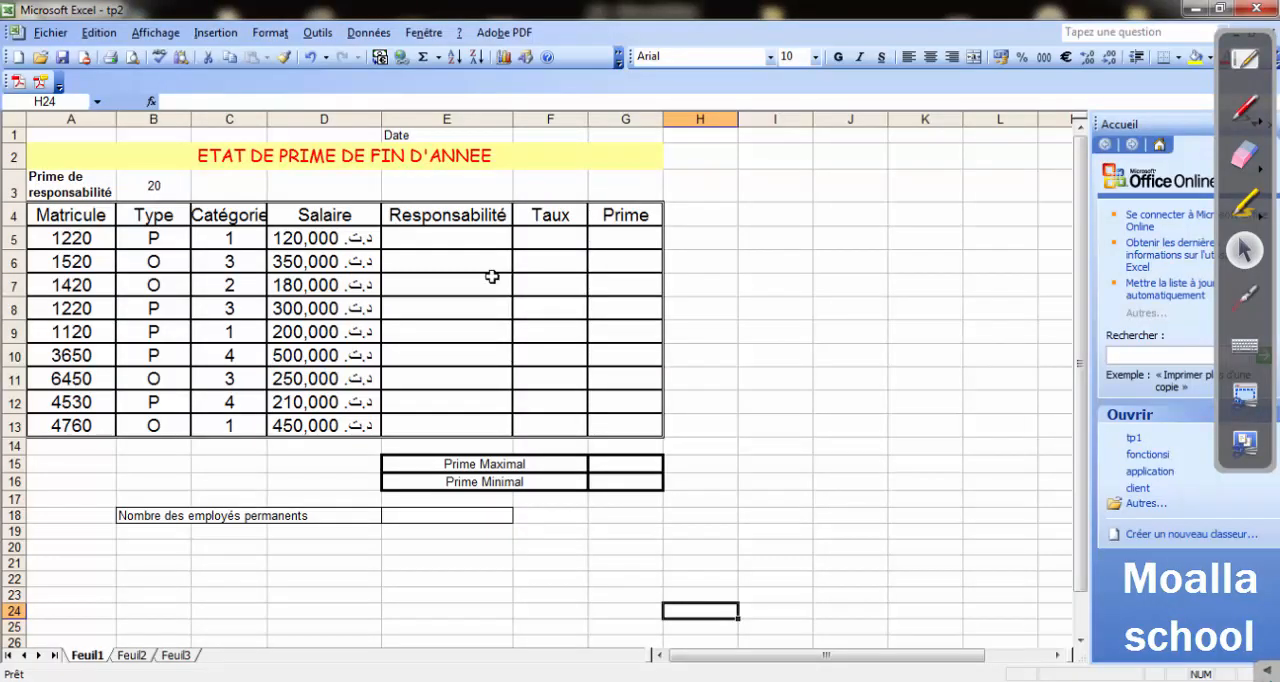
click(399, 134)
click(838, 57)
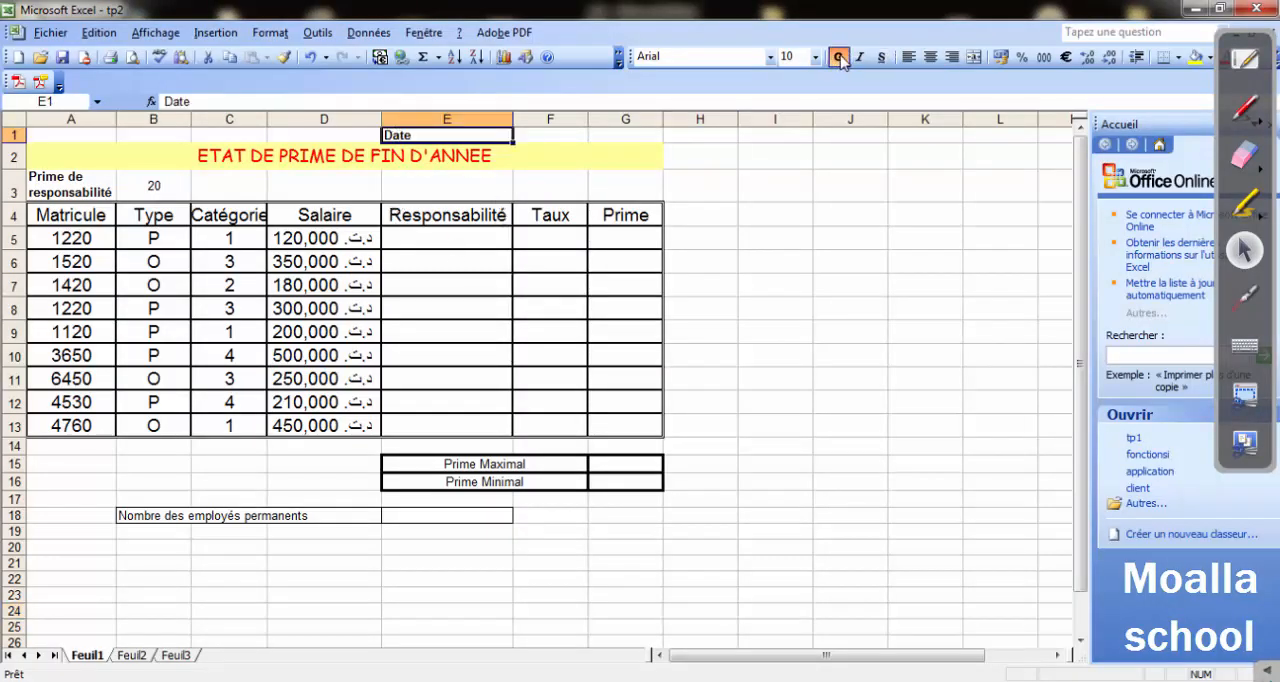
click(930, 57)
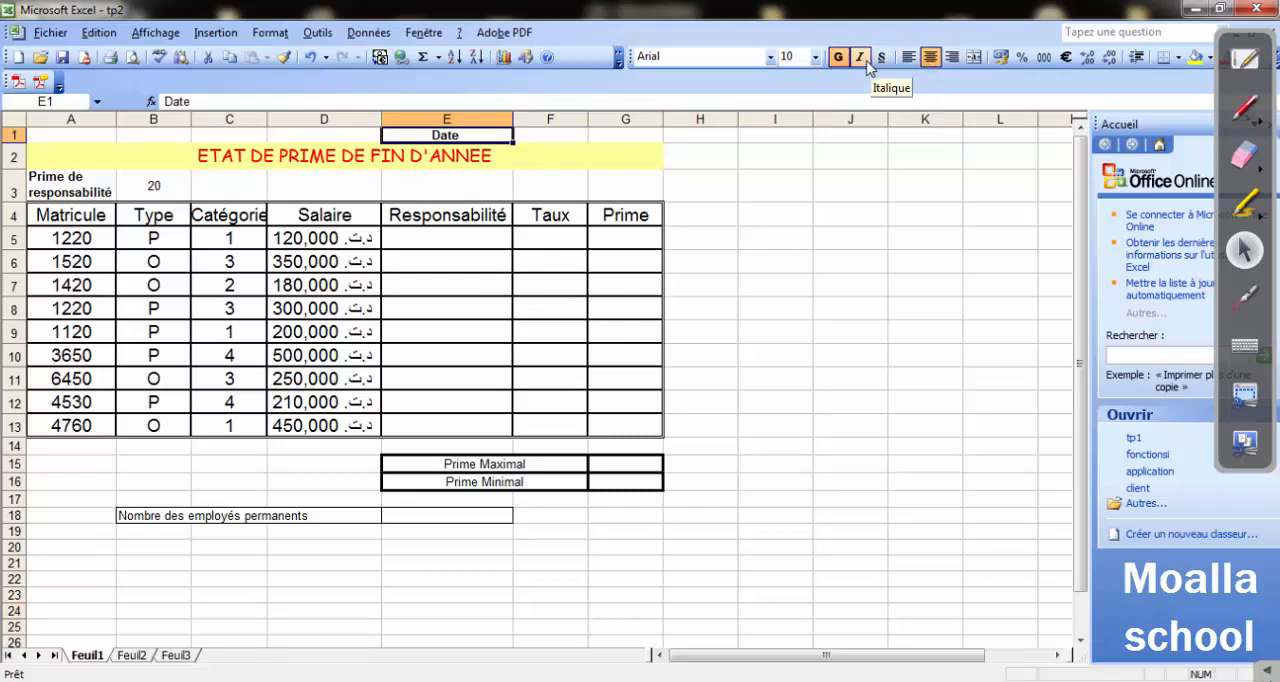
click(860, 57)
click(551, 130)
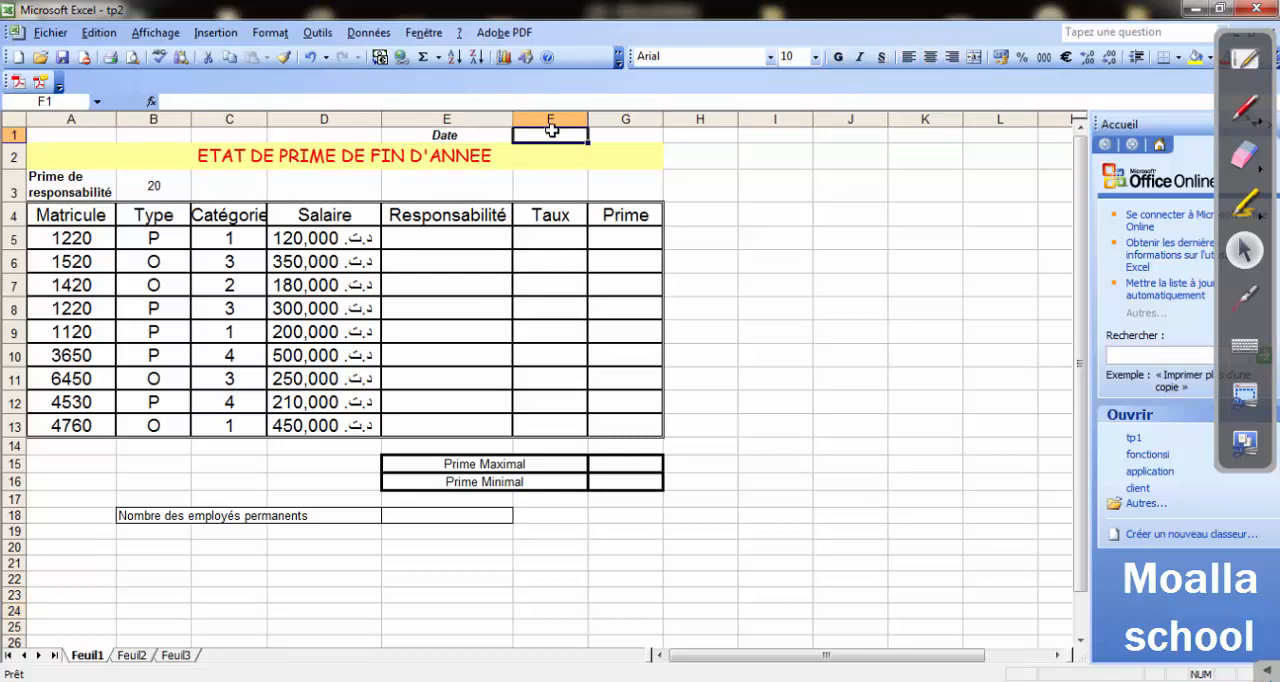
drag(589, 120, 674, 120)
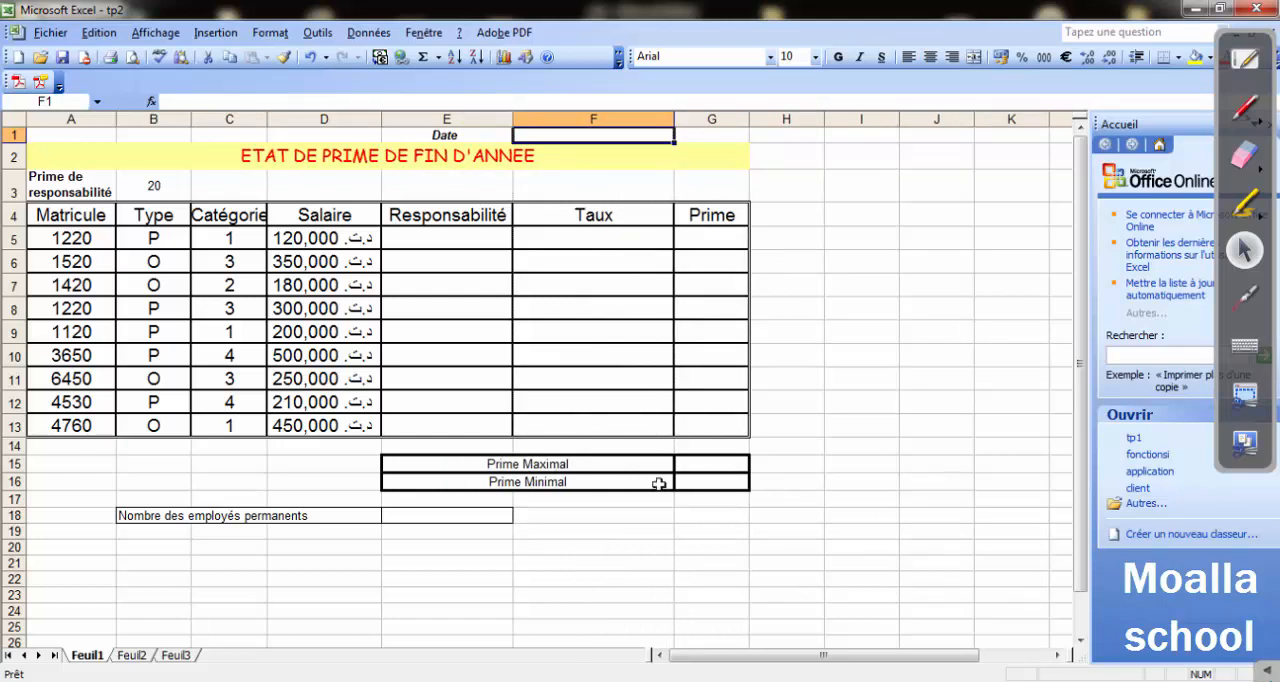
Switch to the Word exercise and change the cell reference in instruction 3 about the automatic date to F1.
key(alt+Tab)
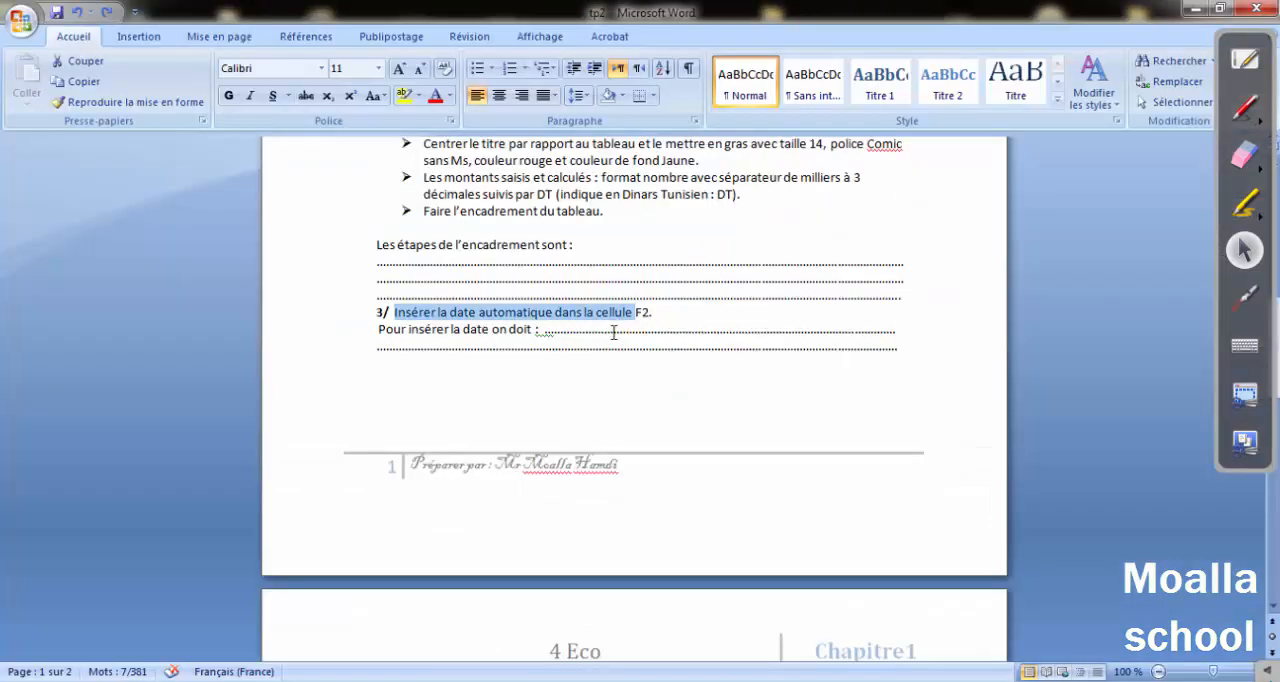
click(650, 313)
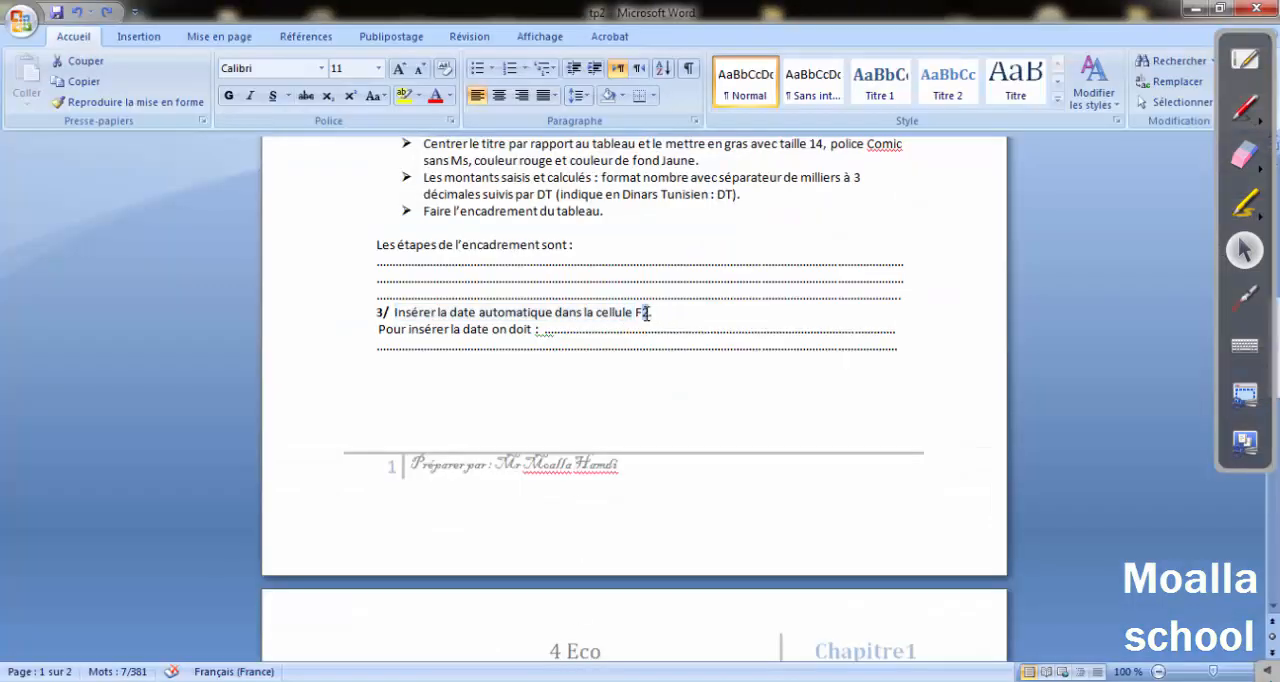
text(1)
click(714, 414)
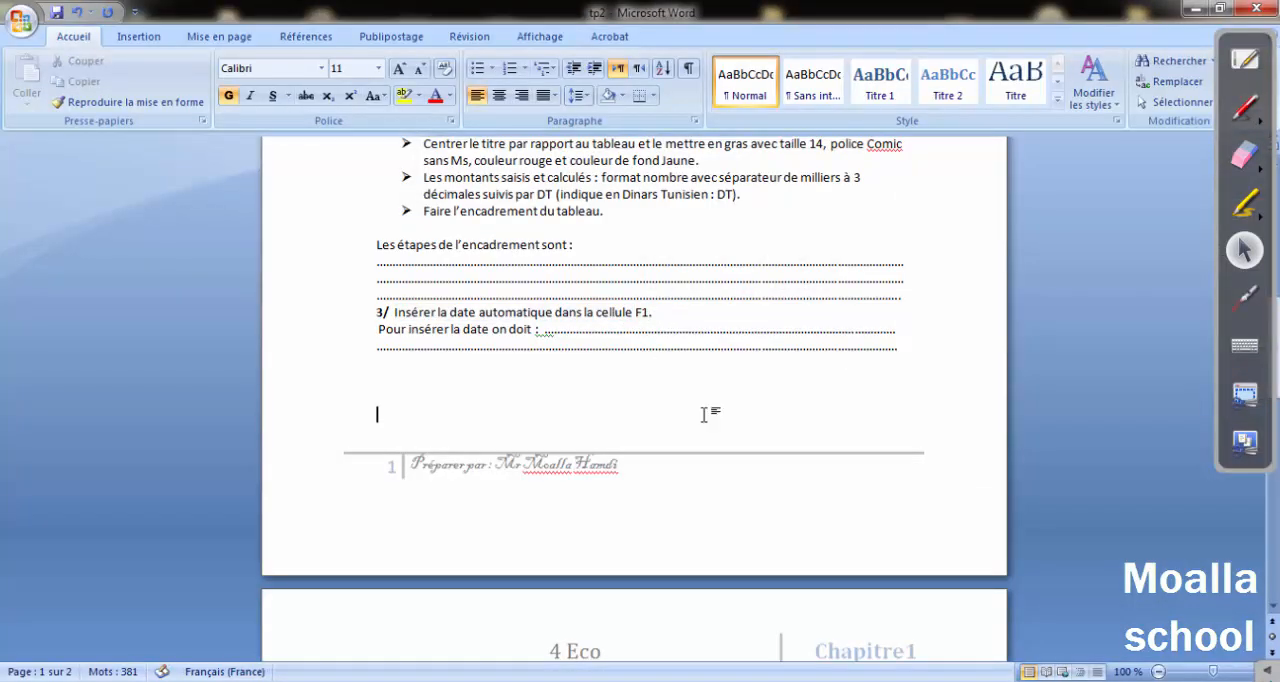
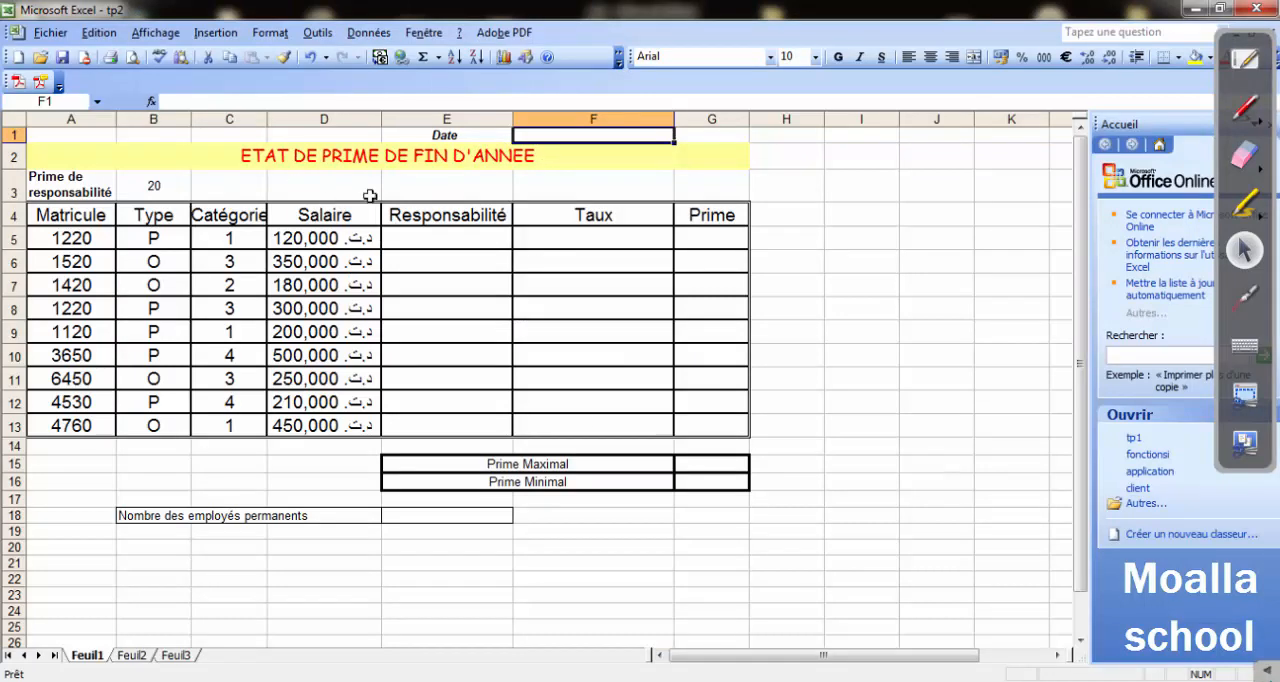
Insert the AUJOURDHUI function from the Date & Heure category into cell F1.
click(215, 32)
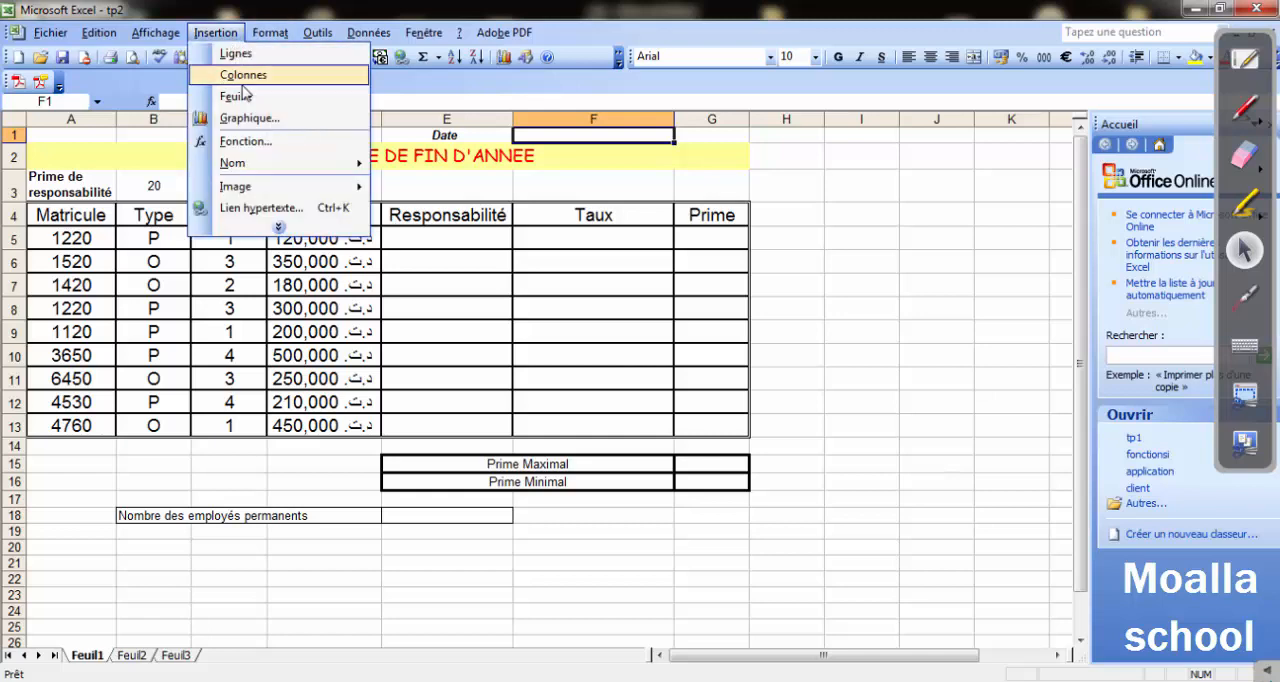
click(245, 140)
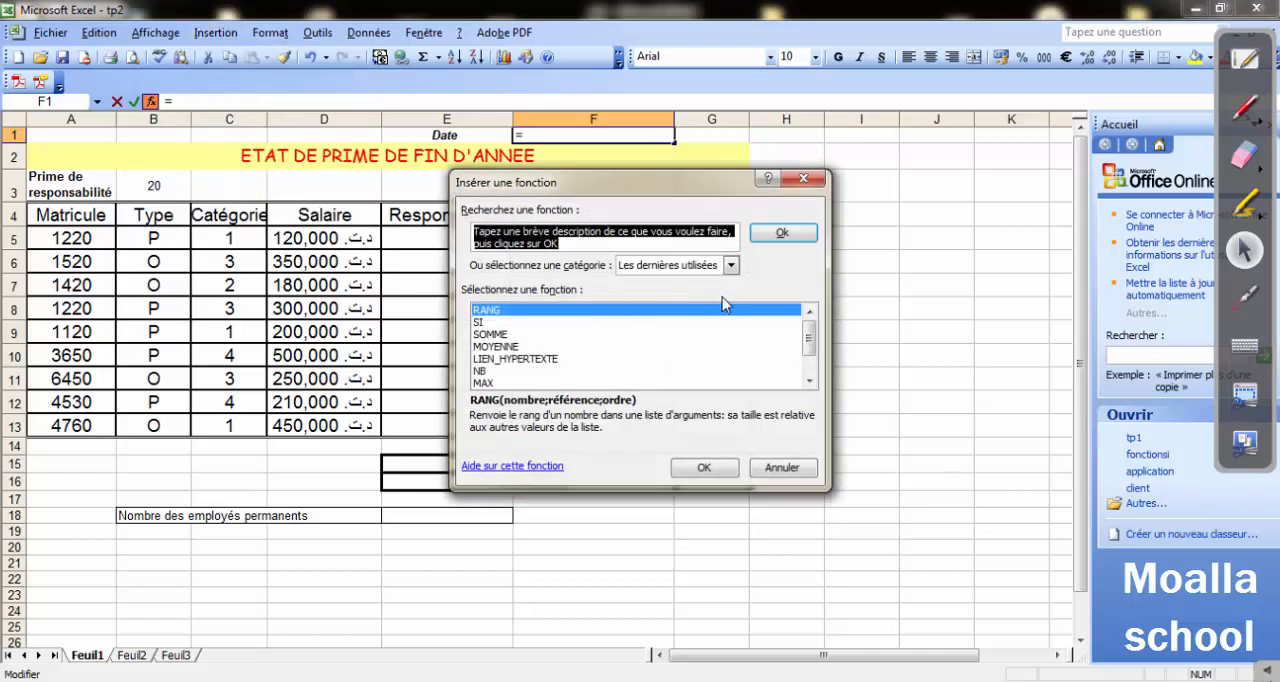
click(731, 265)
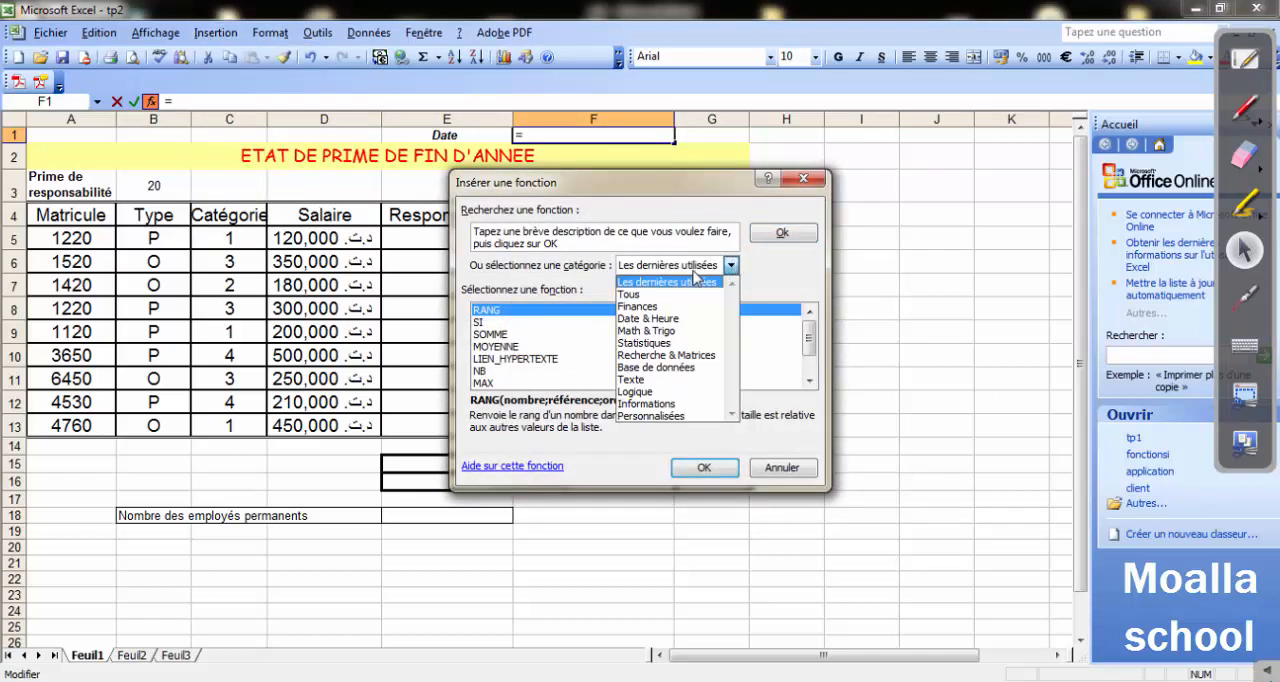
click(645, 319)
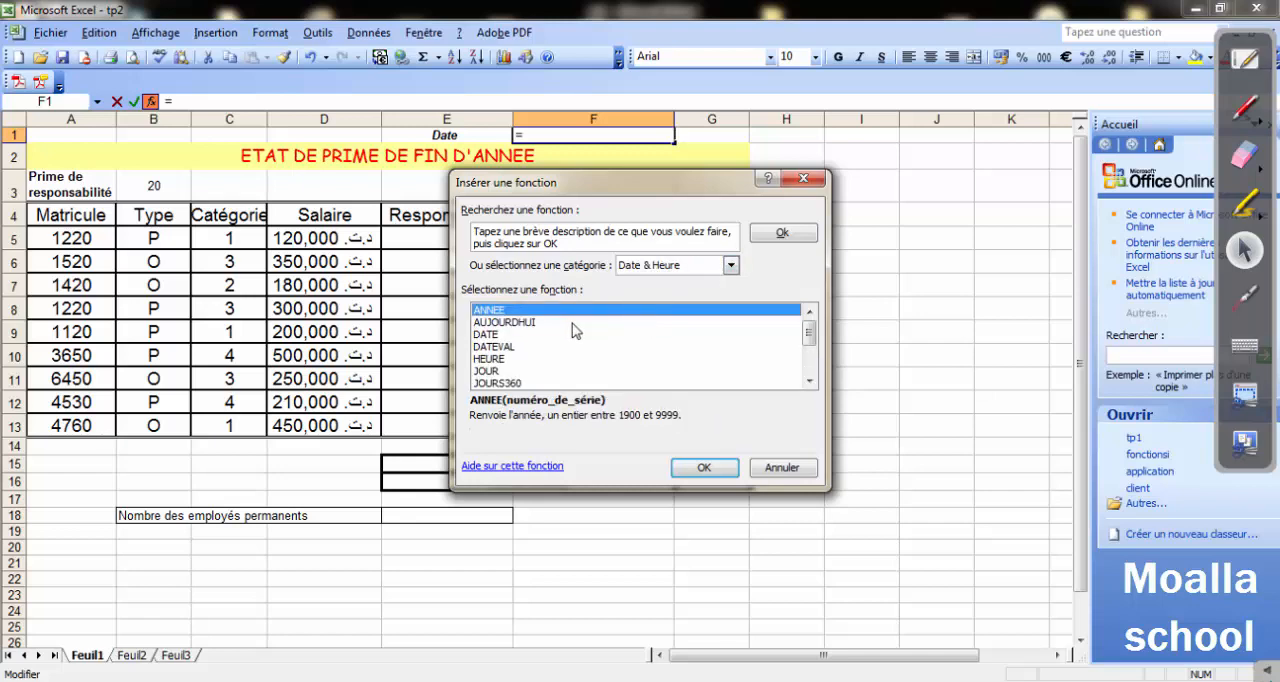
click(506, 323)
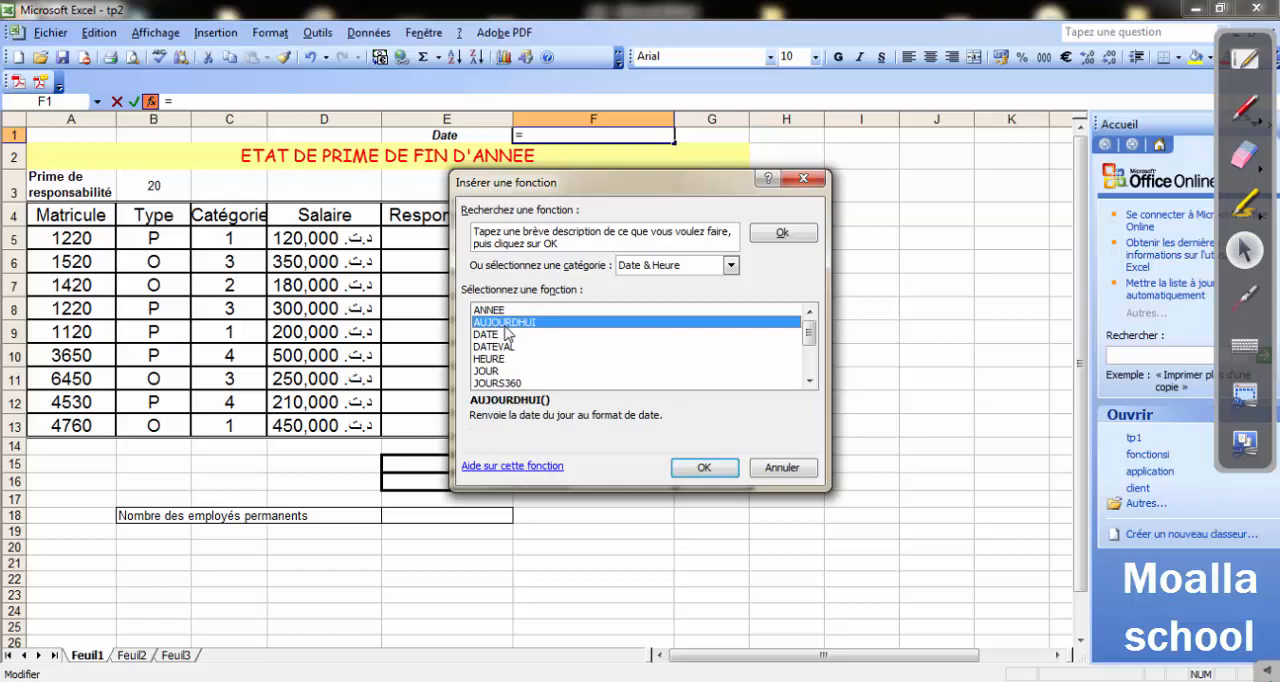
click(700, 469)
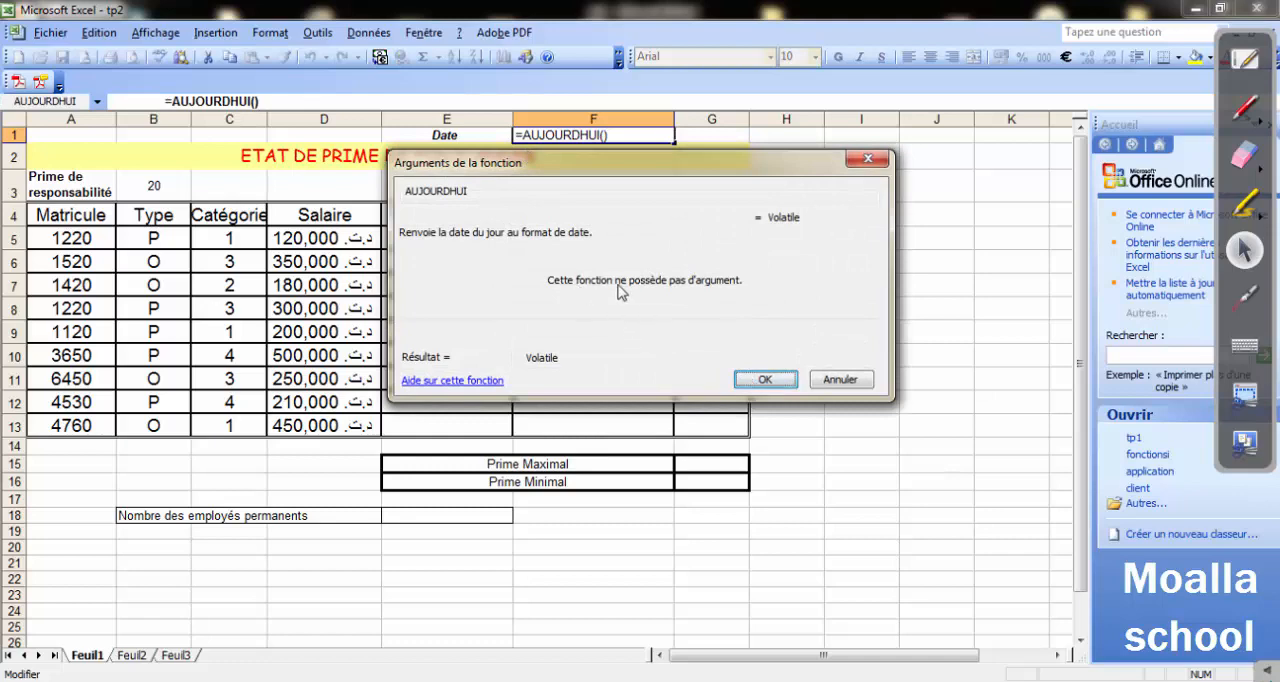
click(767, 379)
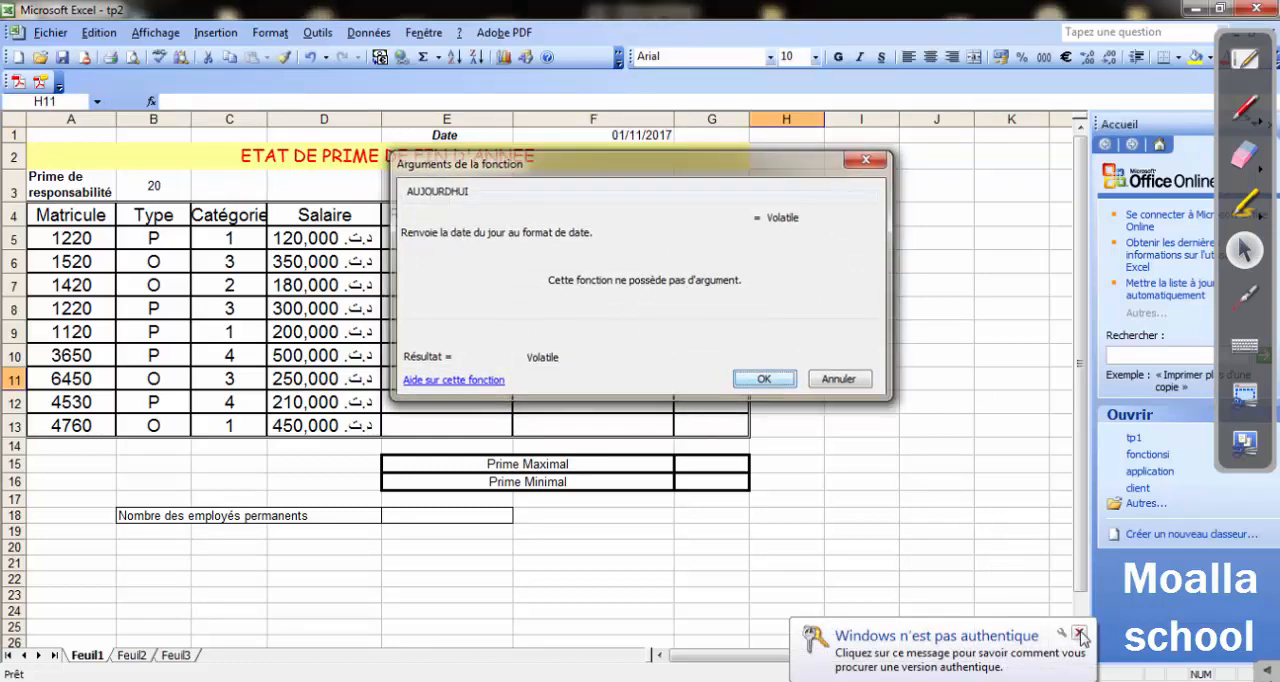
click(1080, 636)
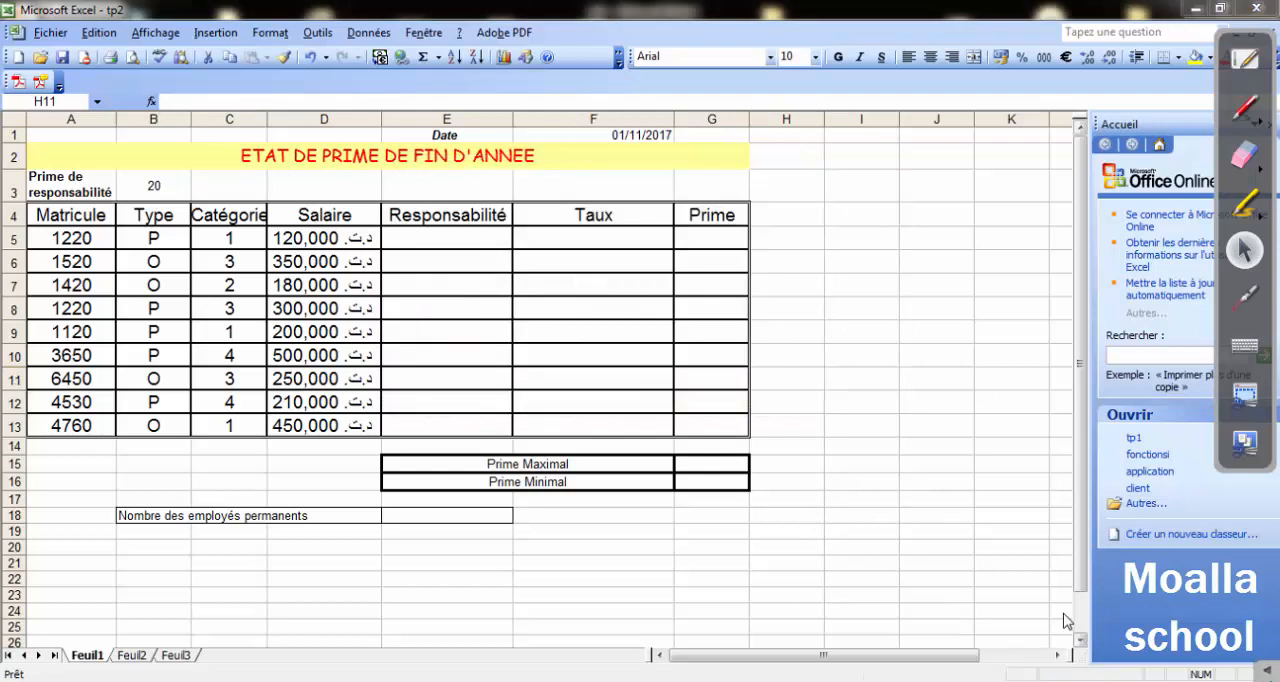
Review the time and date number formats available for F1, including the long weekday format, without applying any.
click(632, 134)
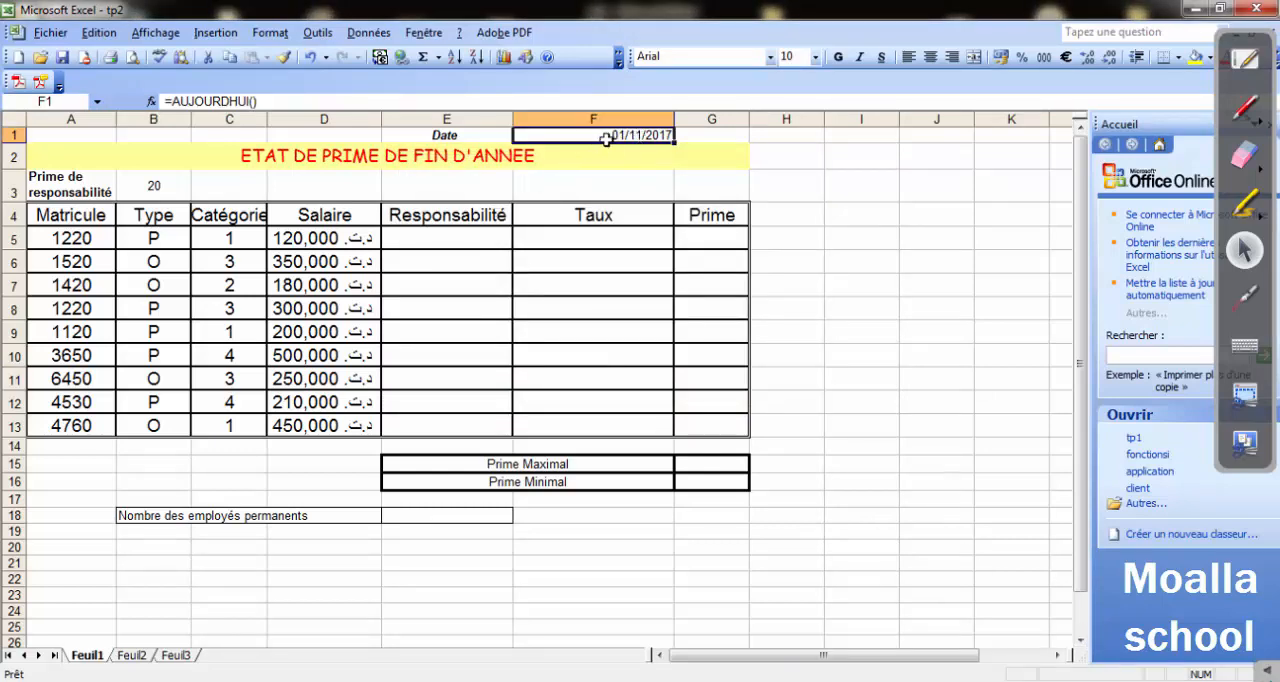
click(270, 32)
click(281, 55)
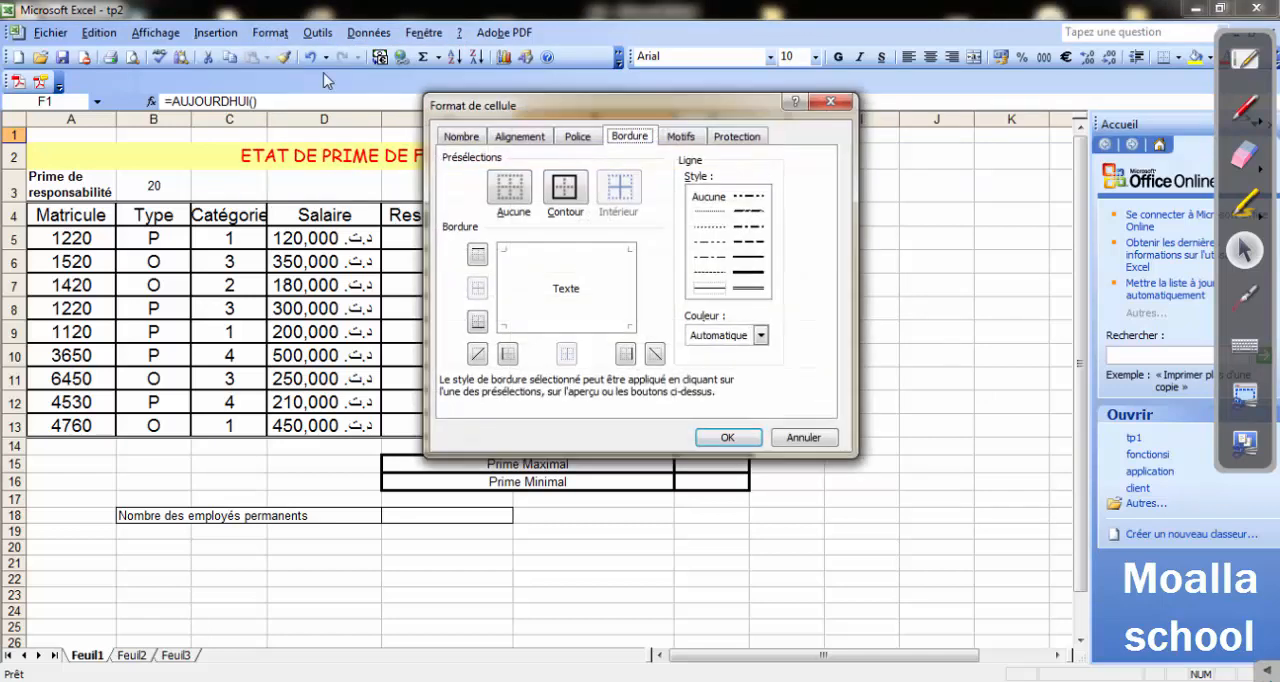
click(458, 137)
click(475, 235)
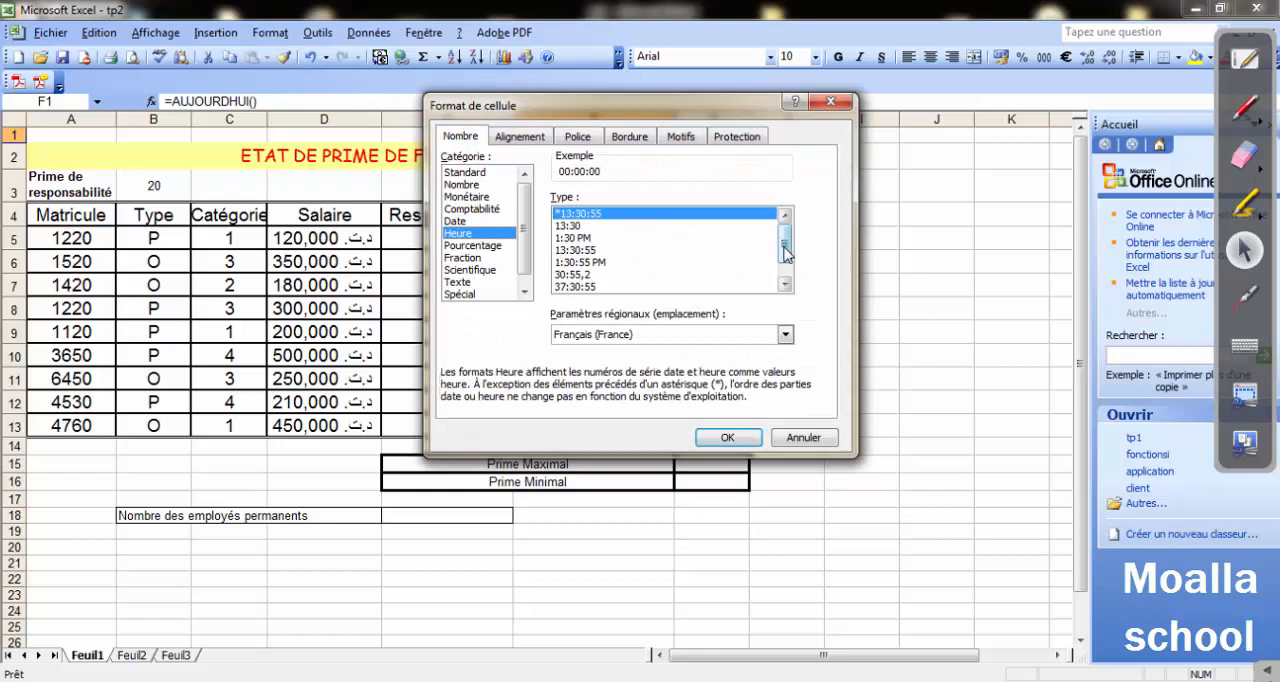
scroll(785, 253, down, 2)
click(465, 221)
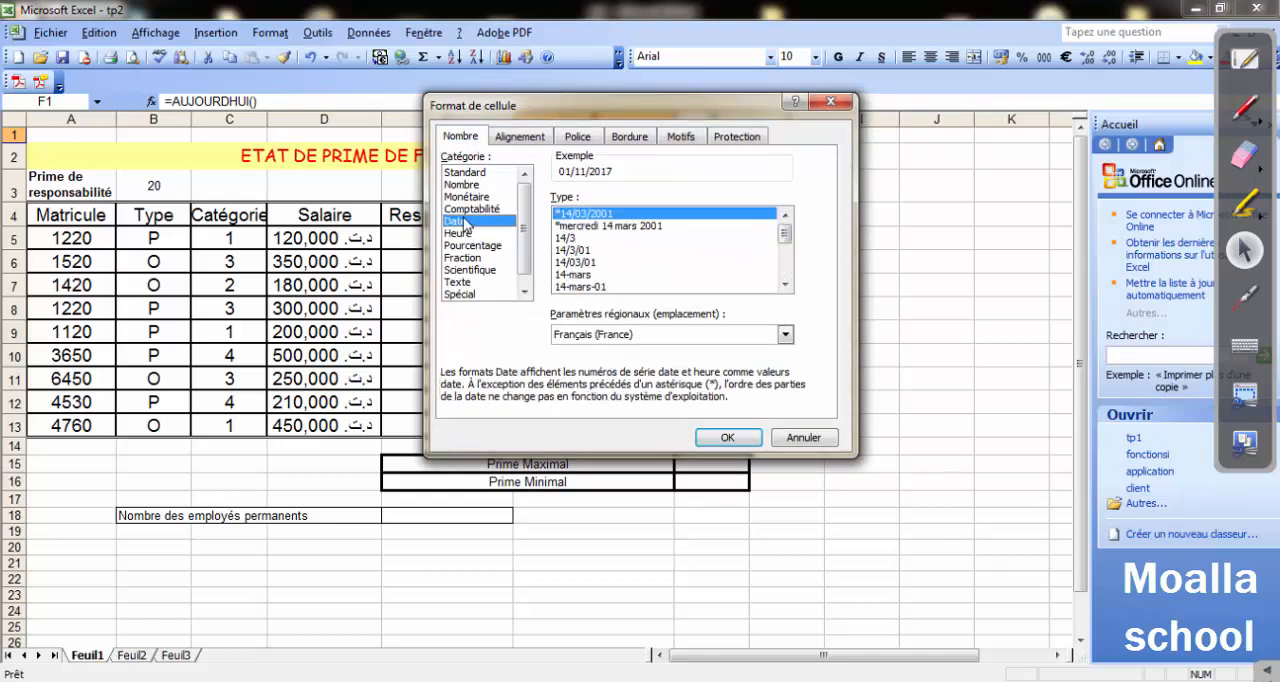
click(609, 227)
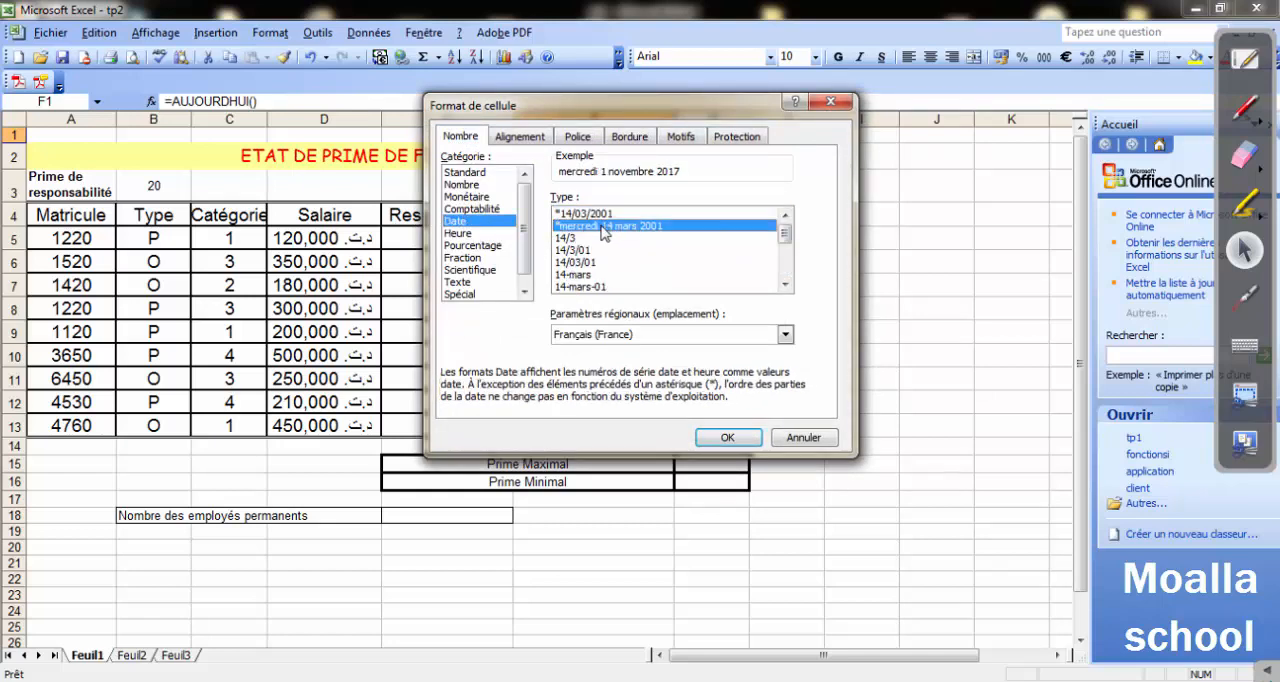
click(785, 252)
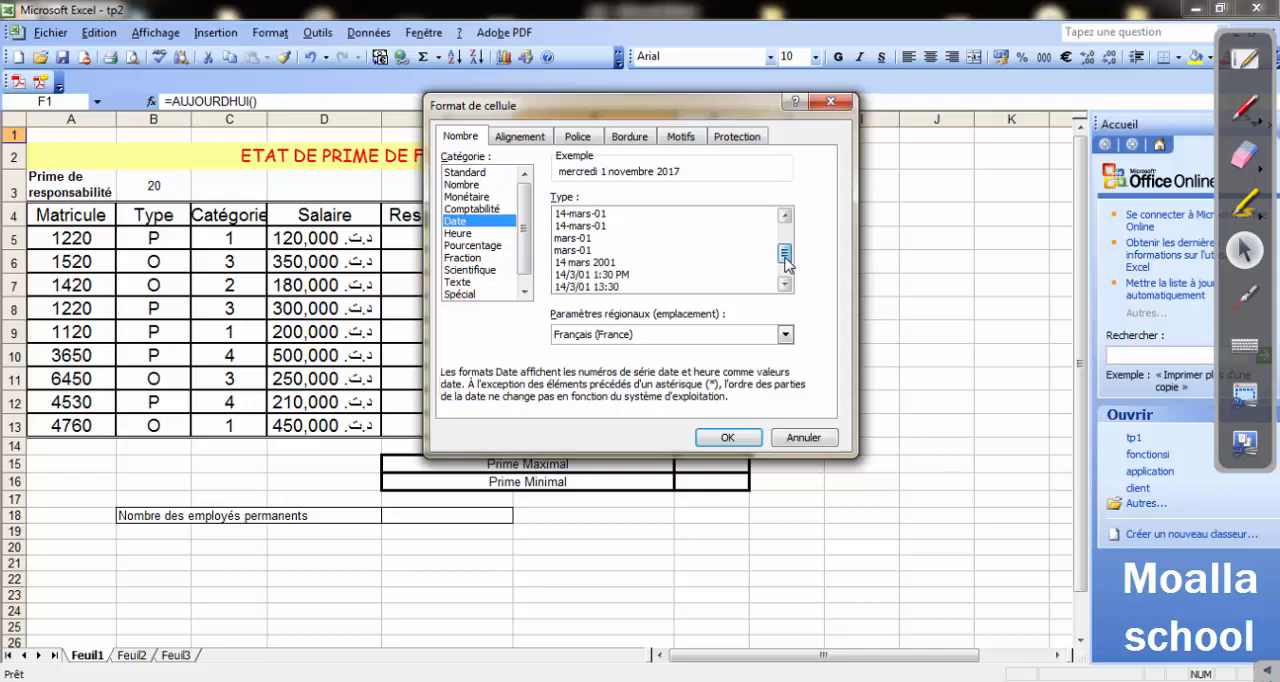
drag(785, 258, 785, 274)
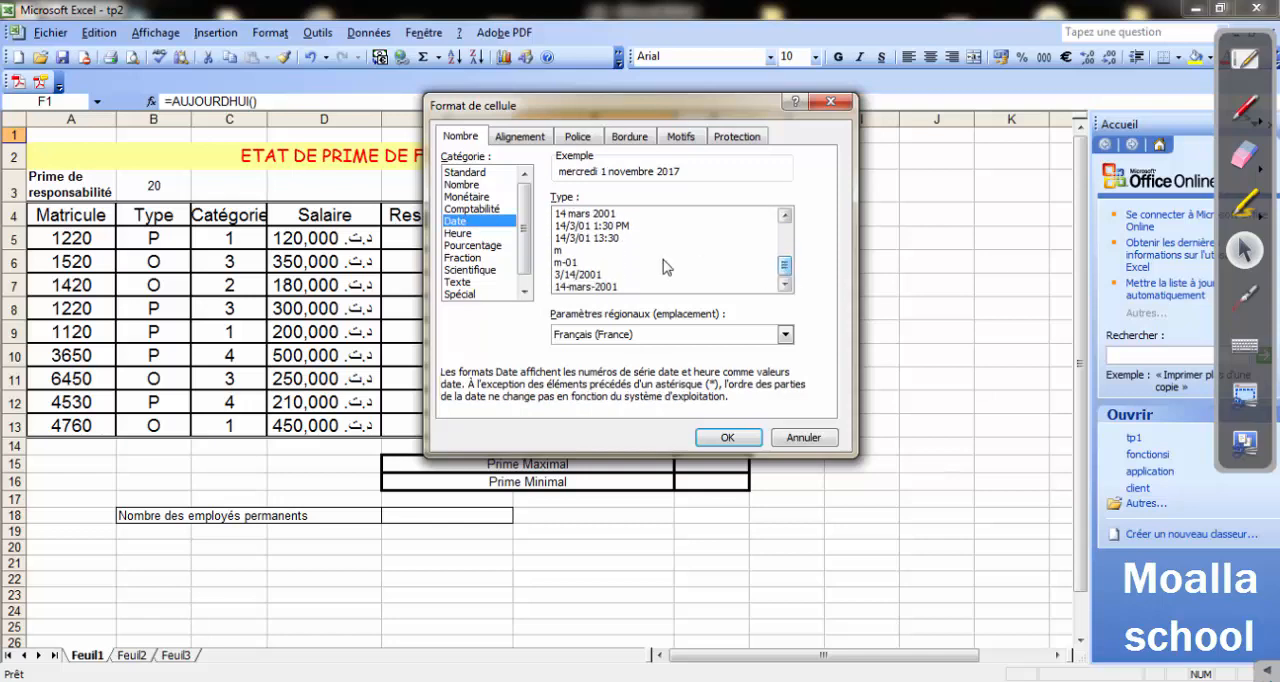
click(795, 440)
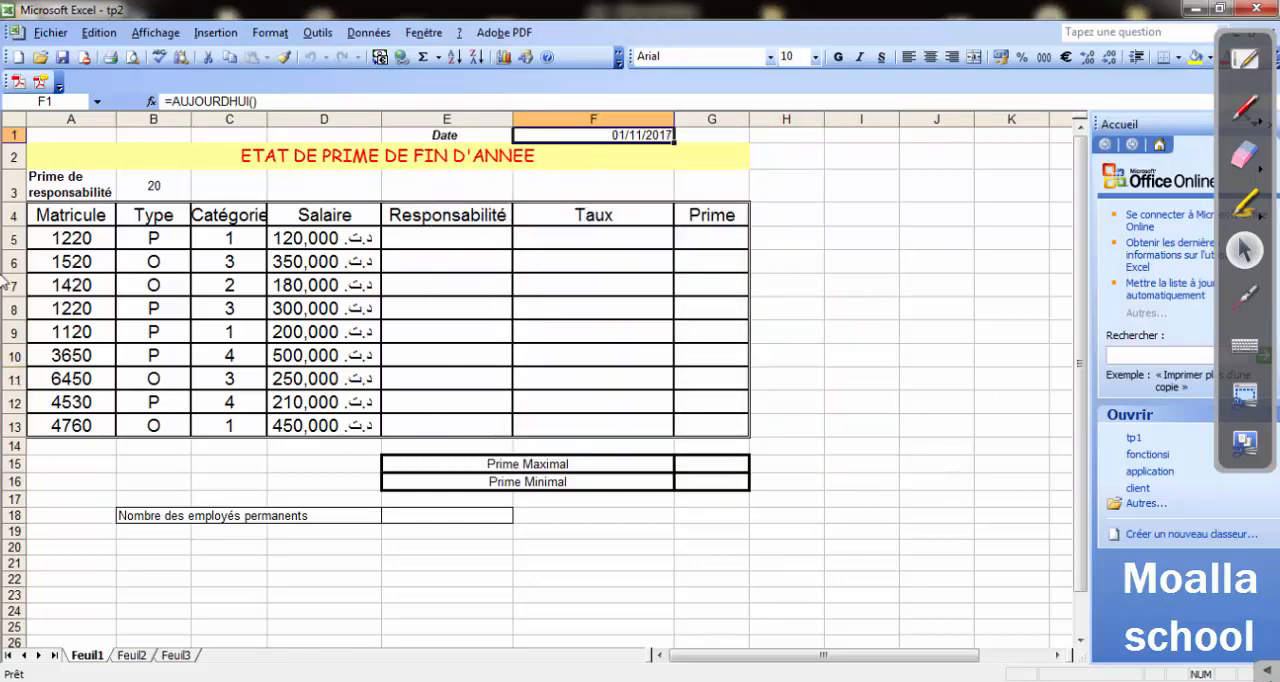
Switch to the Word exercise and highlight the condition "catégorie est >=3" in question 4's Responsabilité rule.
click(470, 681)
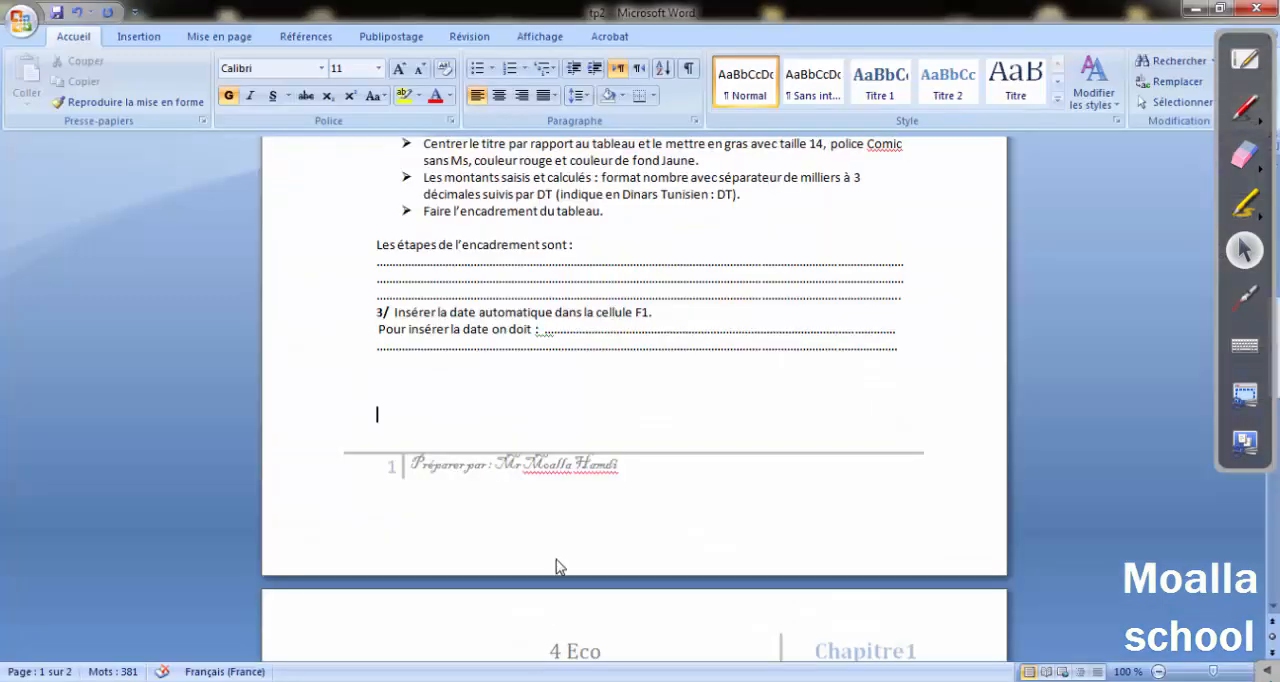
scroll(514, 420, down, 8)
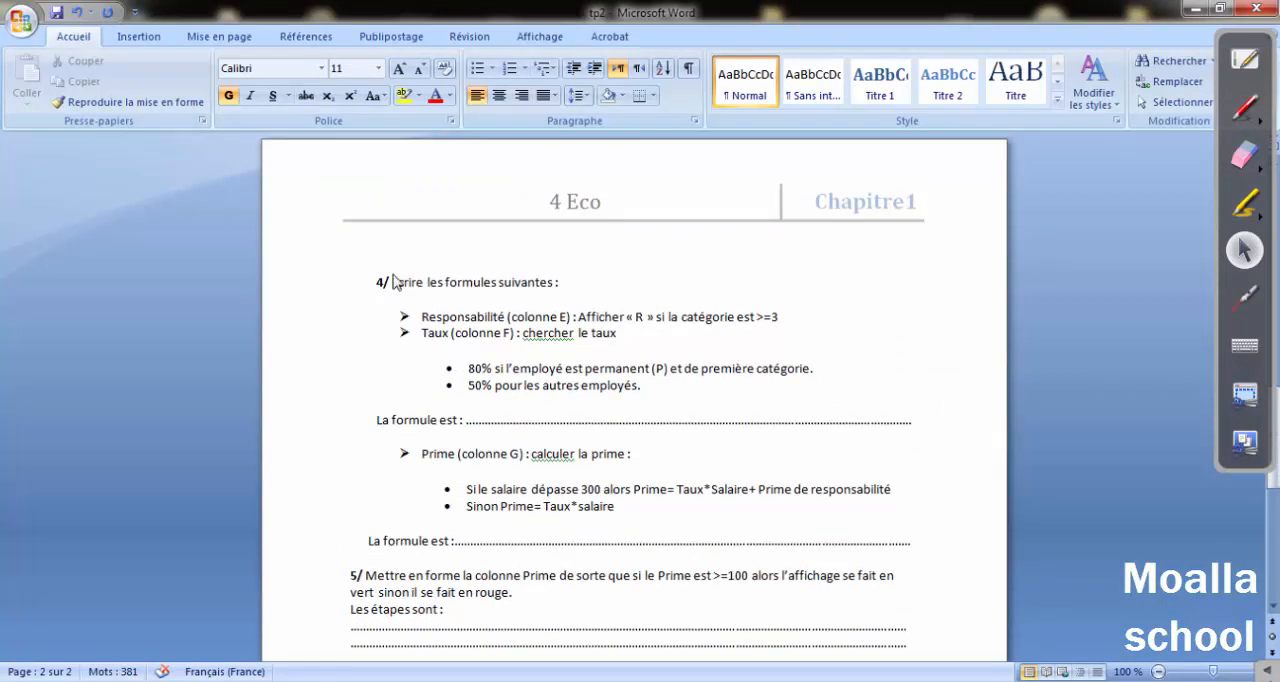
drag(400, 282, 766, 319)
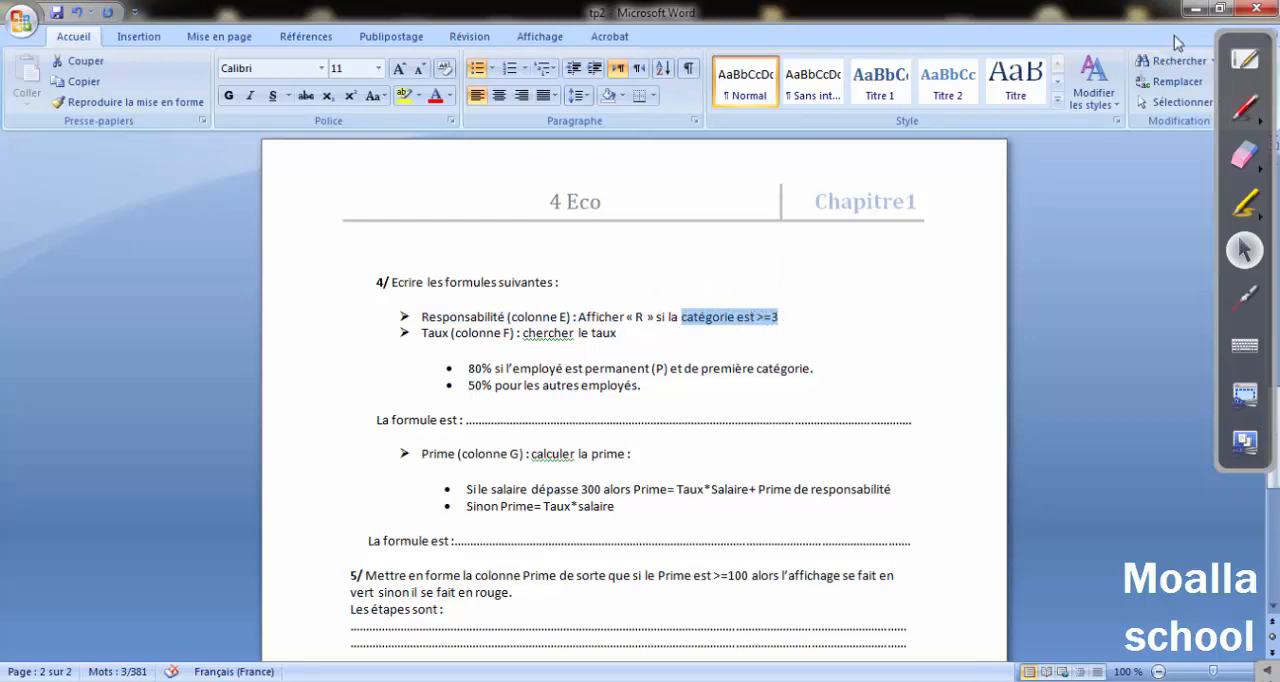
Switch to the Excel workbook and select Responsabilité cells E6 and E8 in turn, in the category 3 rows.
click(1192, 9)
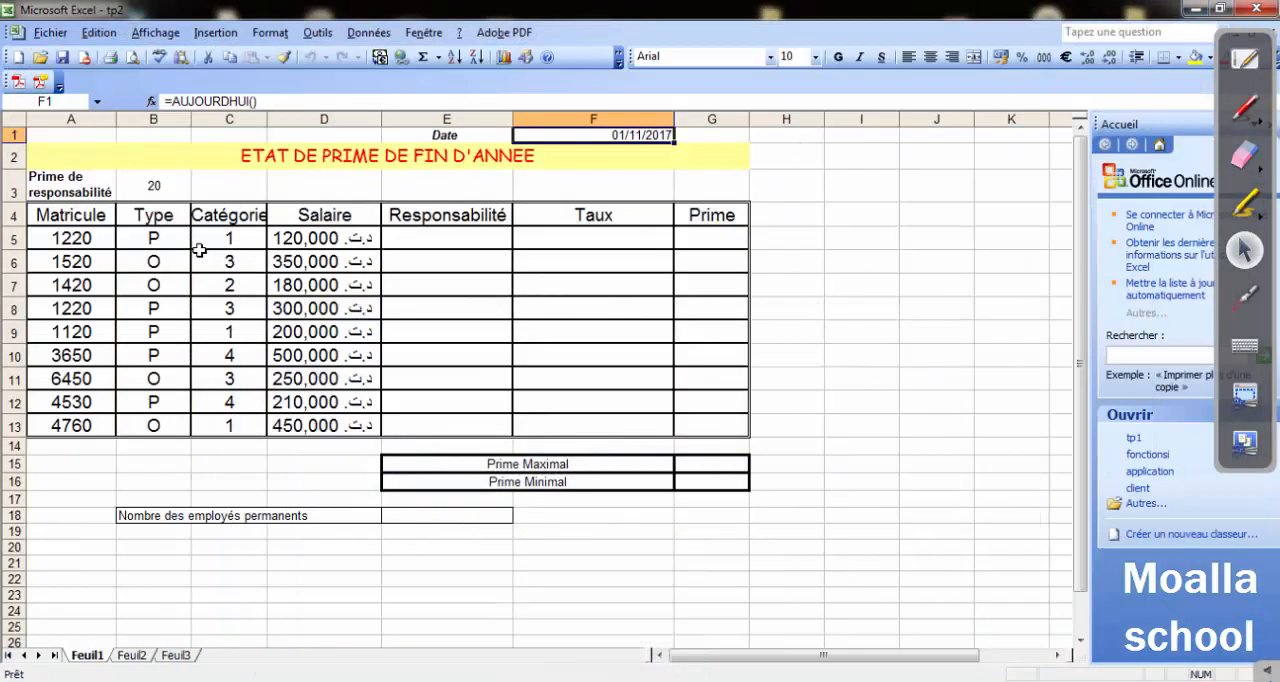
click(467, 261)
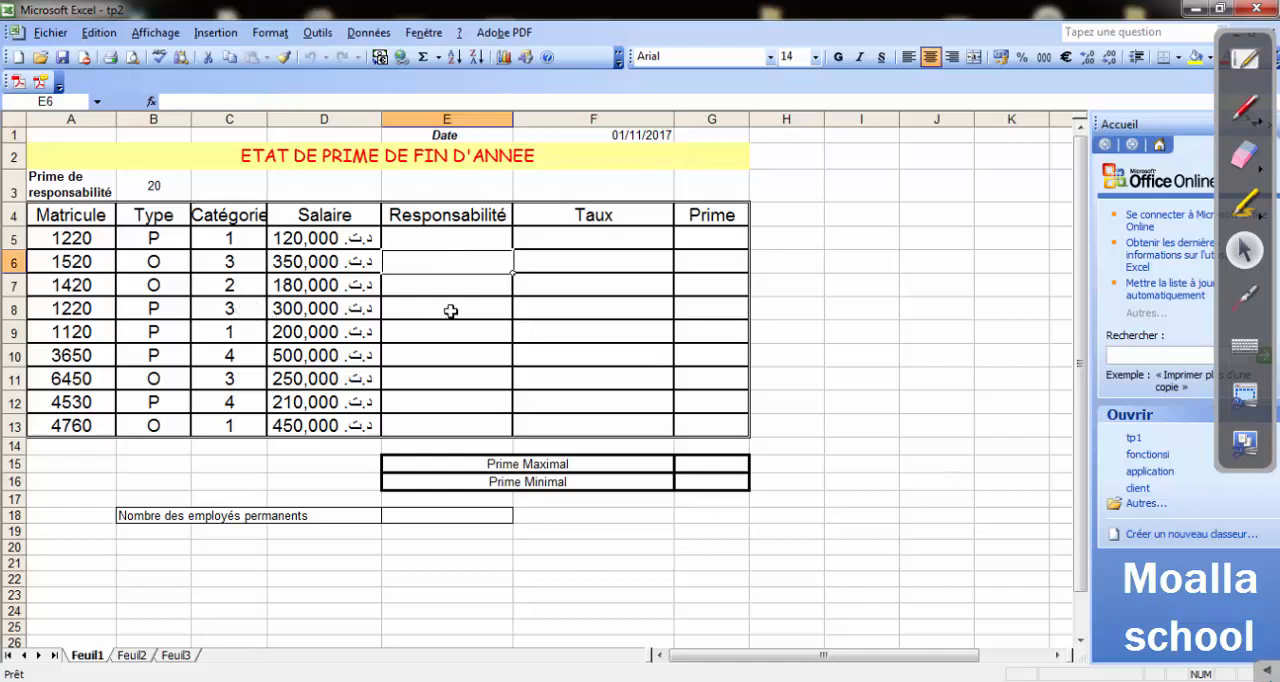
click(450, 310)
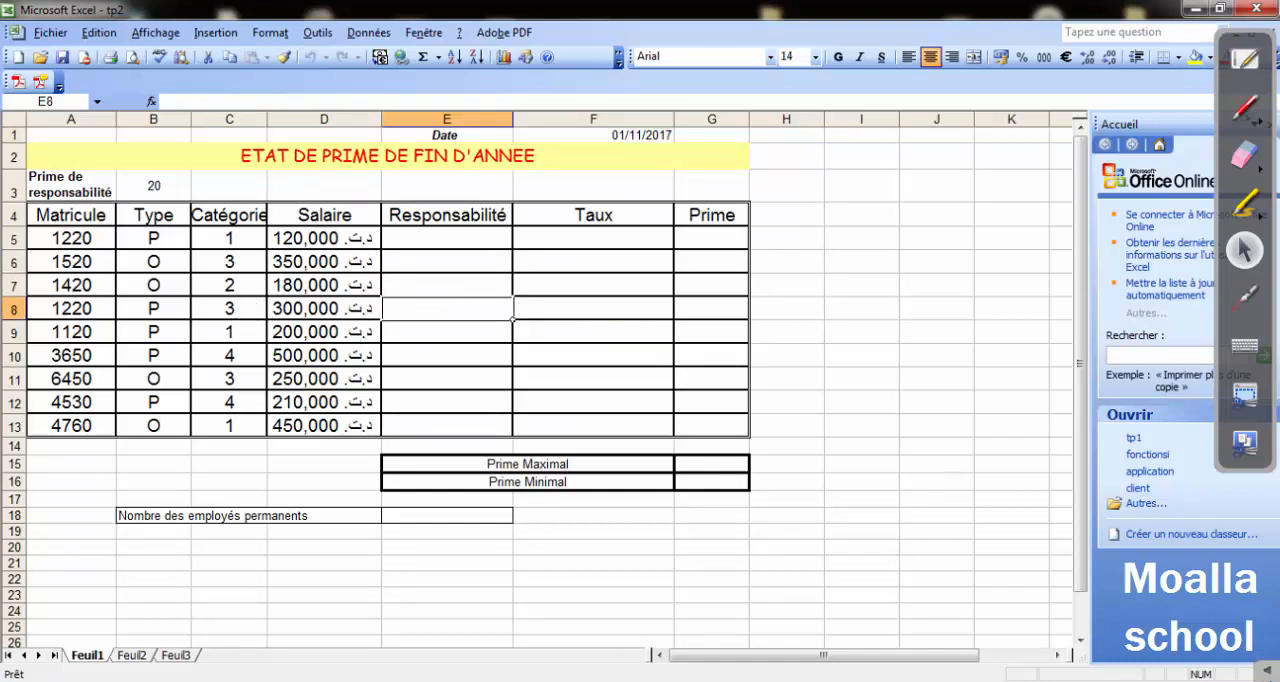
Highlight the "Responsabilité (colonne E)" rule in the Word exercise, and return to the Excel workbook.
click(534, 681)
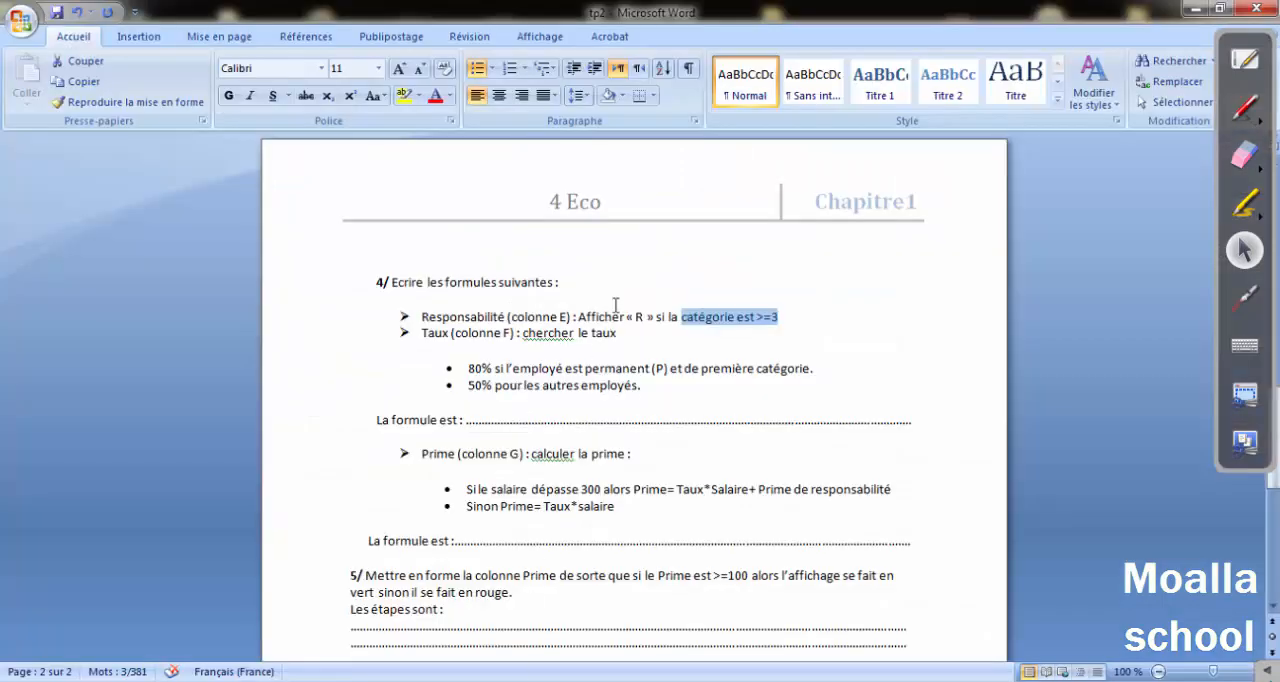
drag(422, 316, 743, 314)
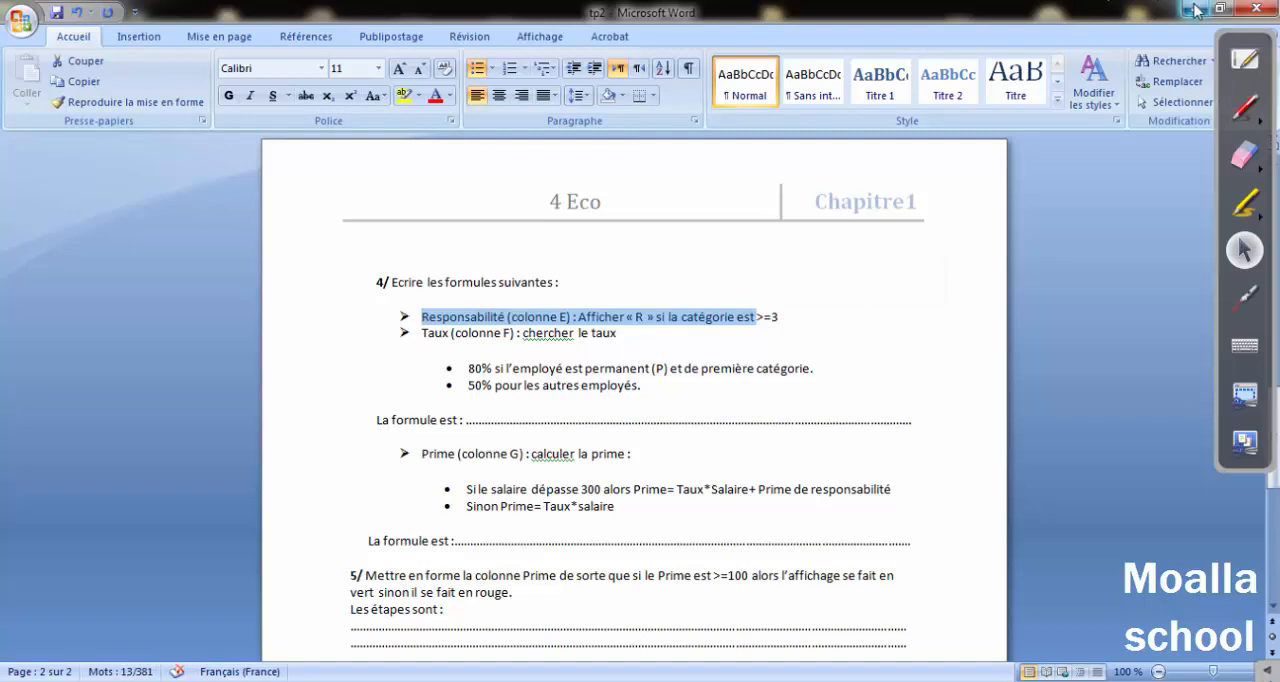
click(1191, 8)
Set the annotation pen colour to red and return to the normal pointer.
click(1245, 108)
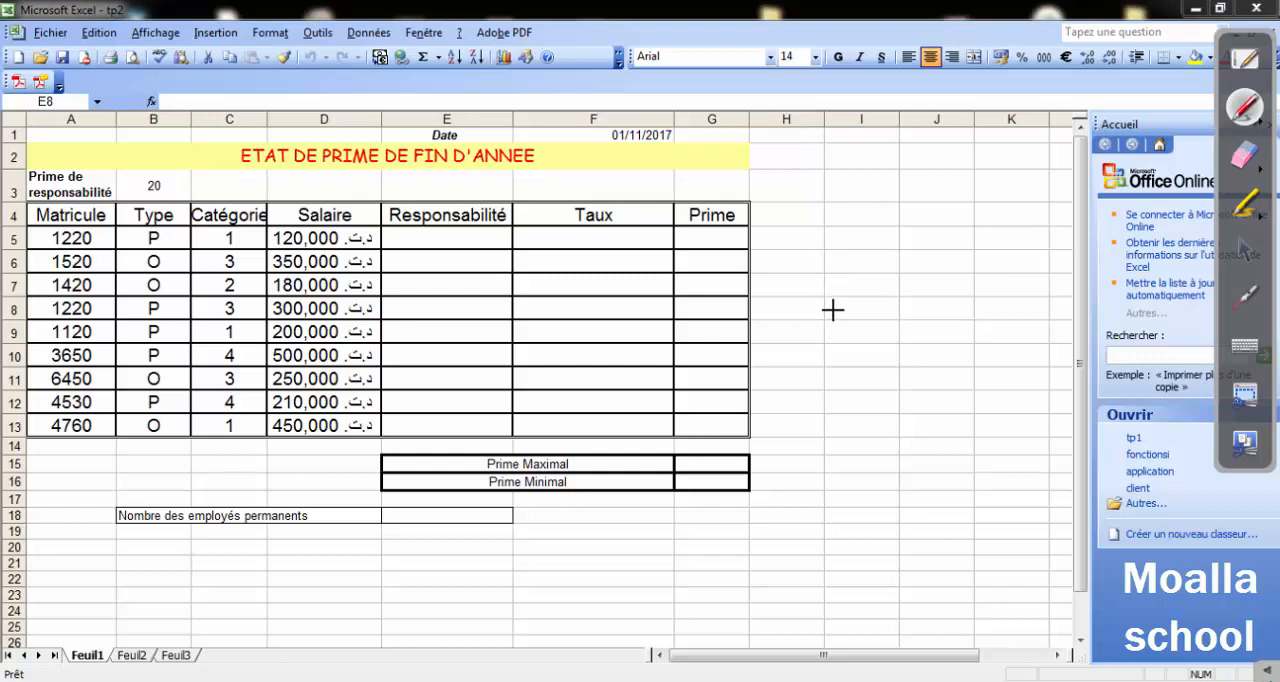
click(1263, 127)
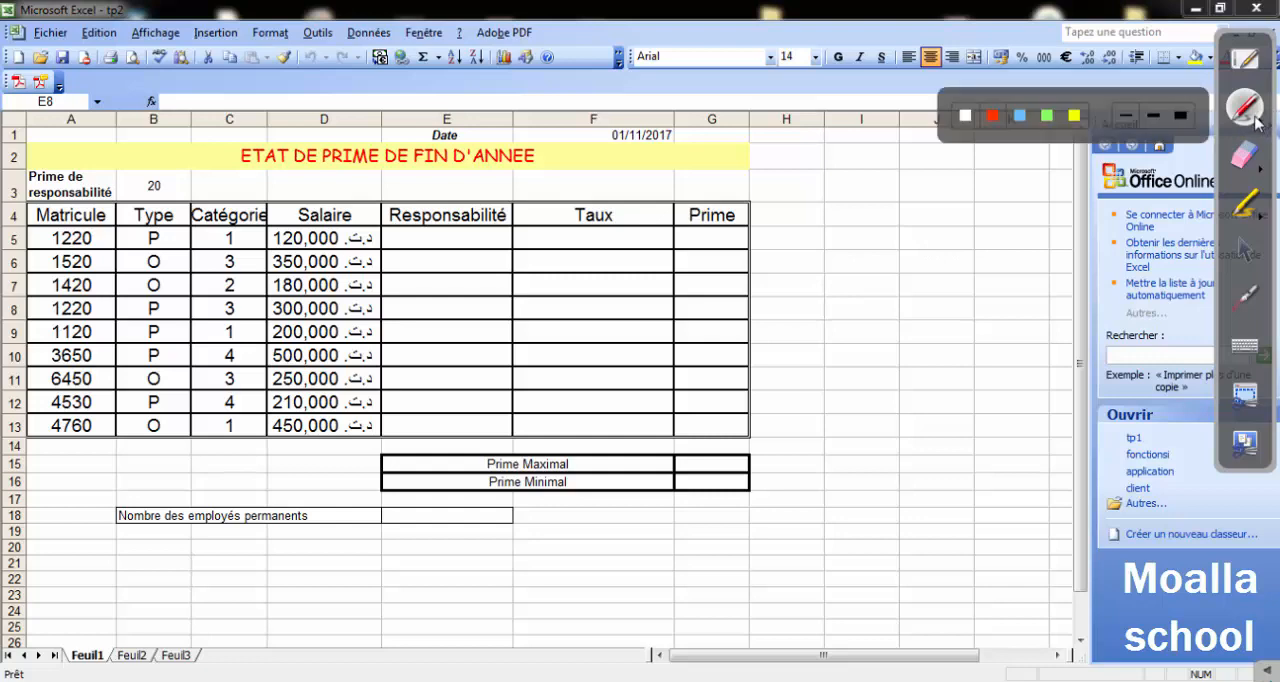
click(994, 119)
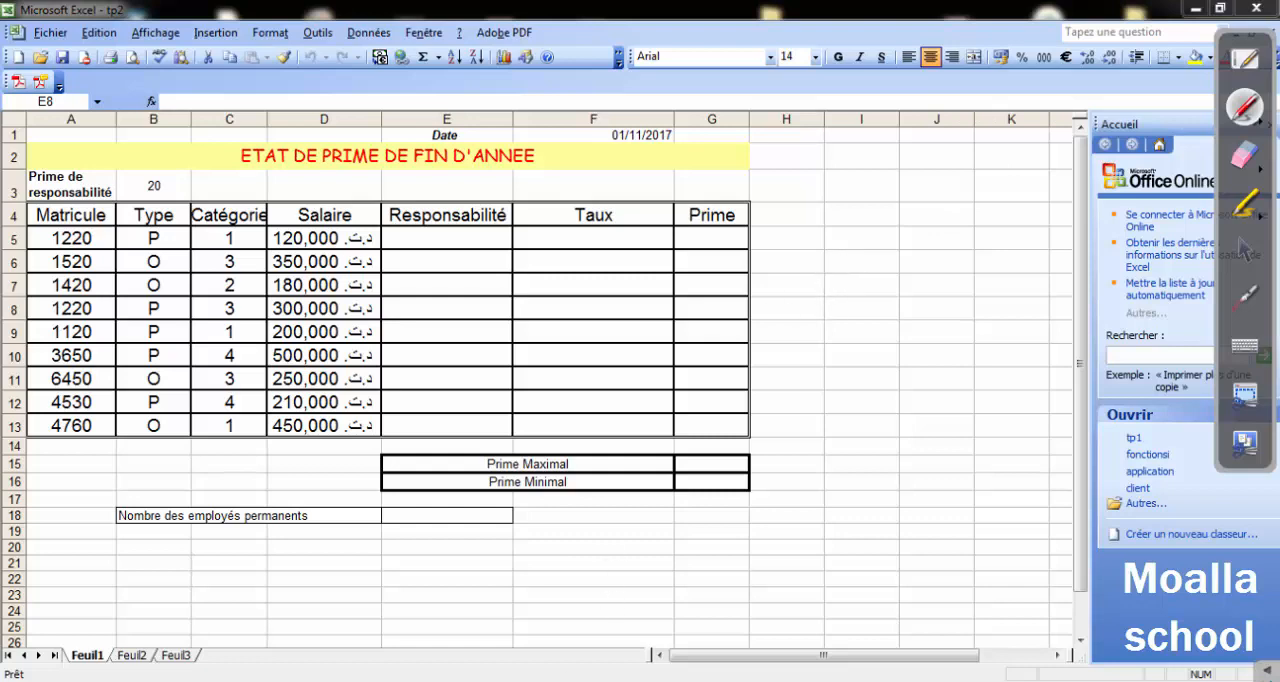
click(1246, 258)
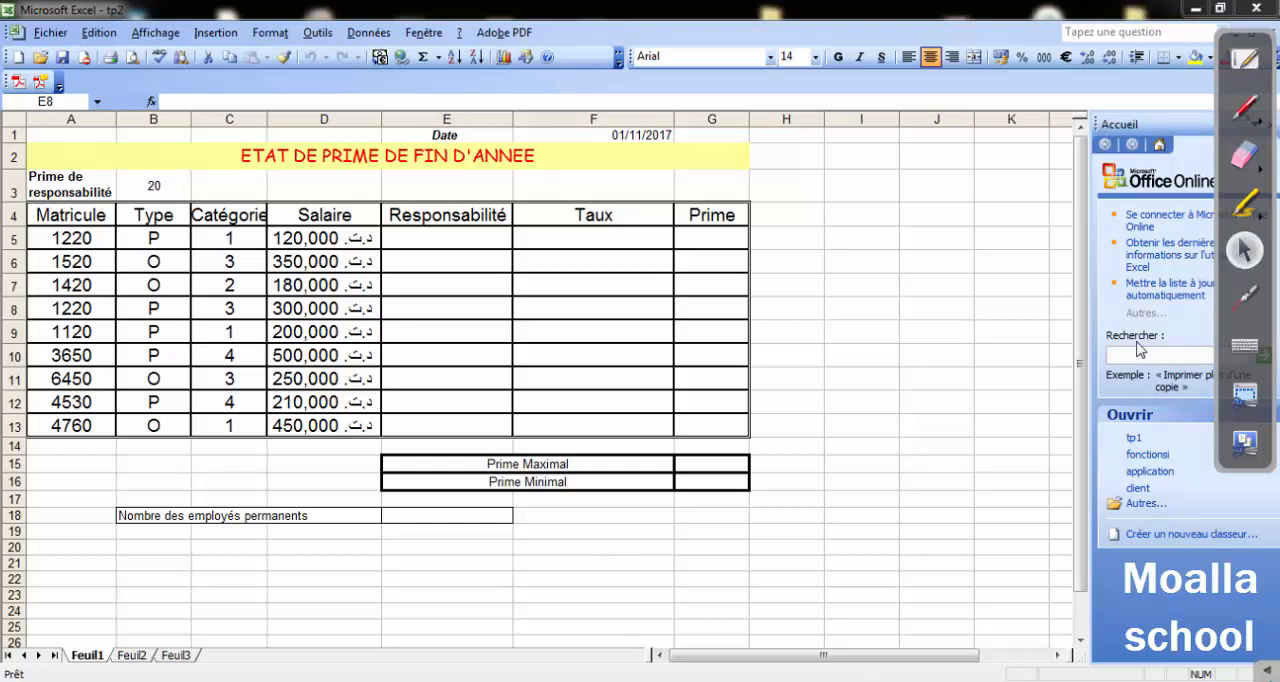
Highlight "la catégorie est >=3" in the Word exercise's Responsabilité rule, and return to the Excel workbook.
click(516, 680)
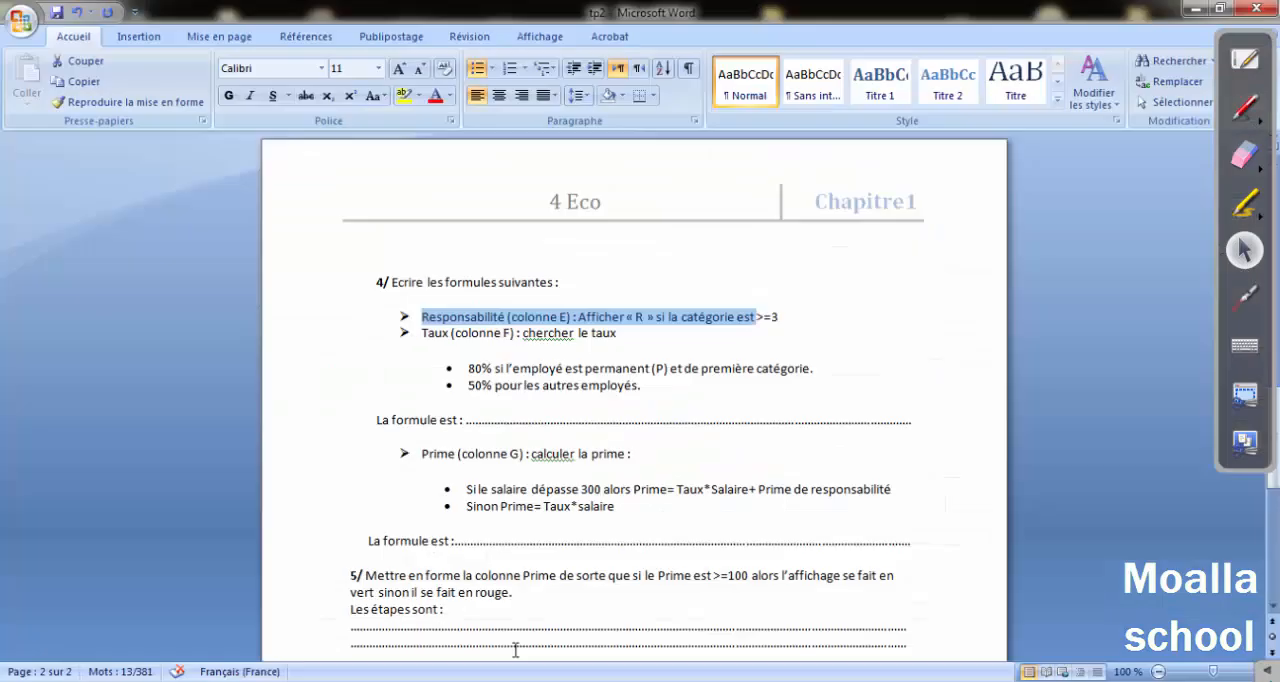
click(585, 333)
drag(578, 317, 779, 318)
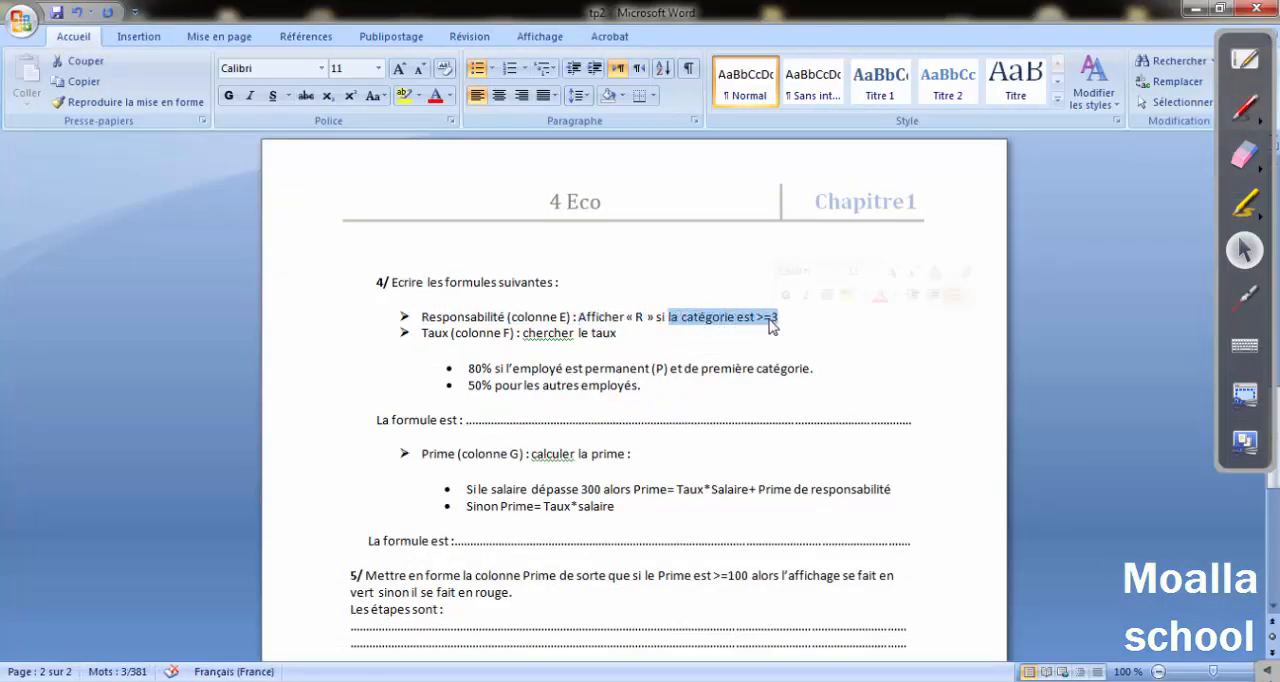
click(1194, 12)
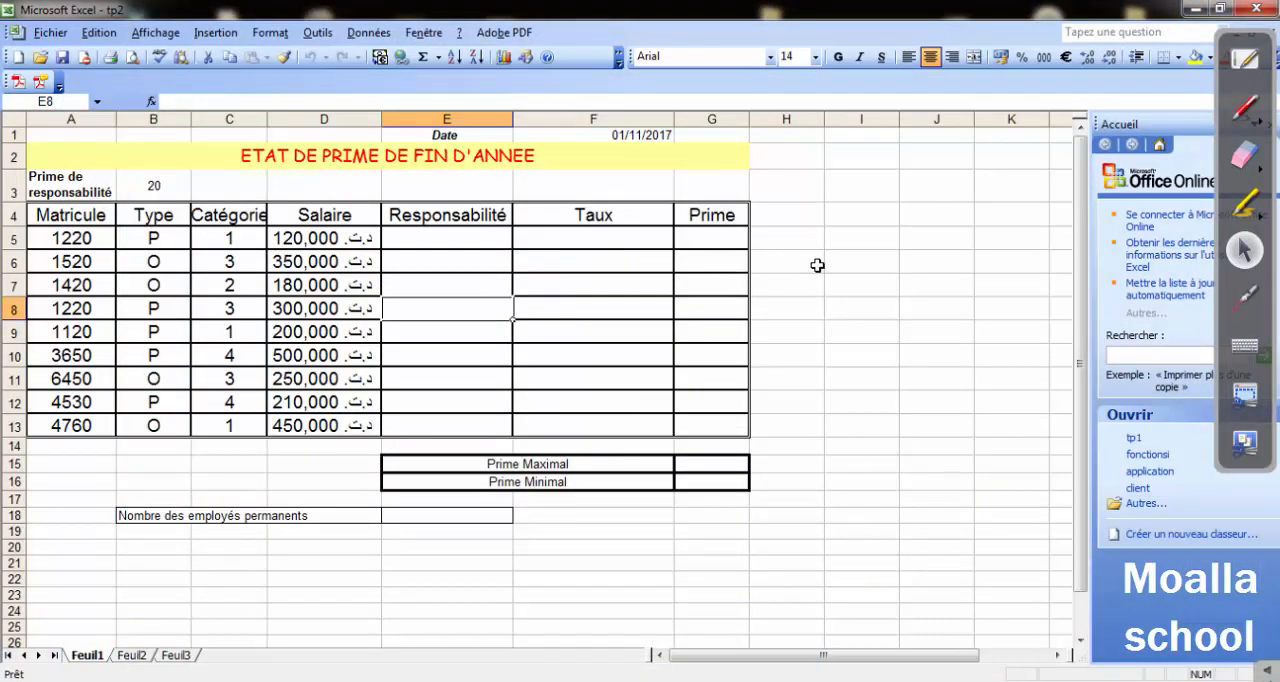
Draw a red number line from 1 to 4 beside the table, with an arrow starting at 3 labelled "R".
click(1246, 119)
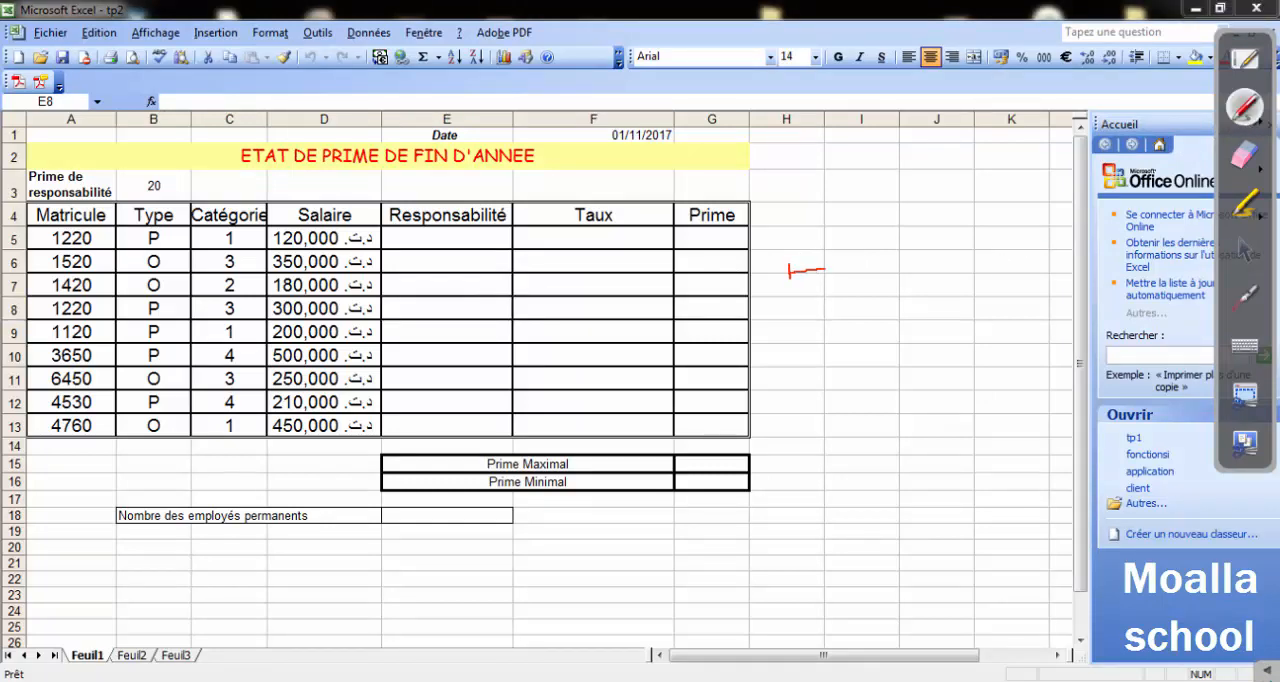
mouse_move(825, 268)
mouse_down()
mouse_move(787, 255)
mouse_move(839, 282)
mouse_up()
drag(844, 239, 847, 242)
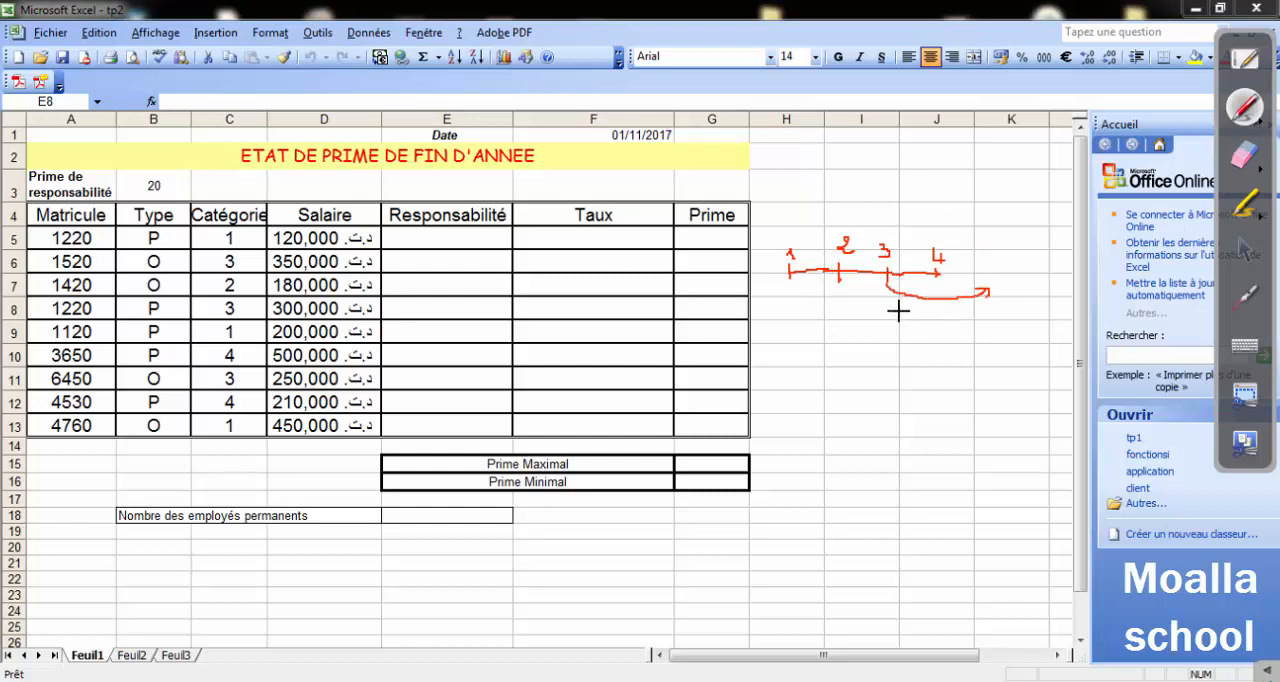
mouse_move(919, 312)
mouse_down()
mouse_move(901, 312)
mouse_move(946, 313)
mouse_up()
Draw a green arc from 1 to 3 under the number line and label it with empty quotation marks.
click(1263, 125)
click(1048, 116)
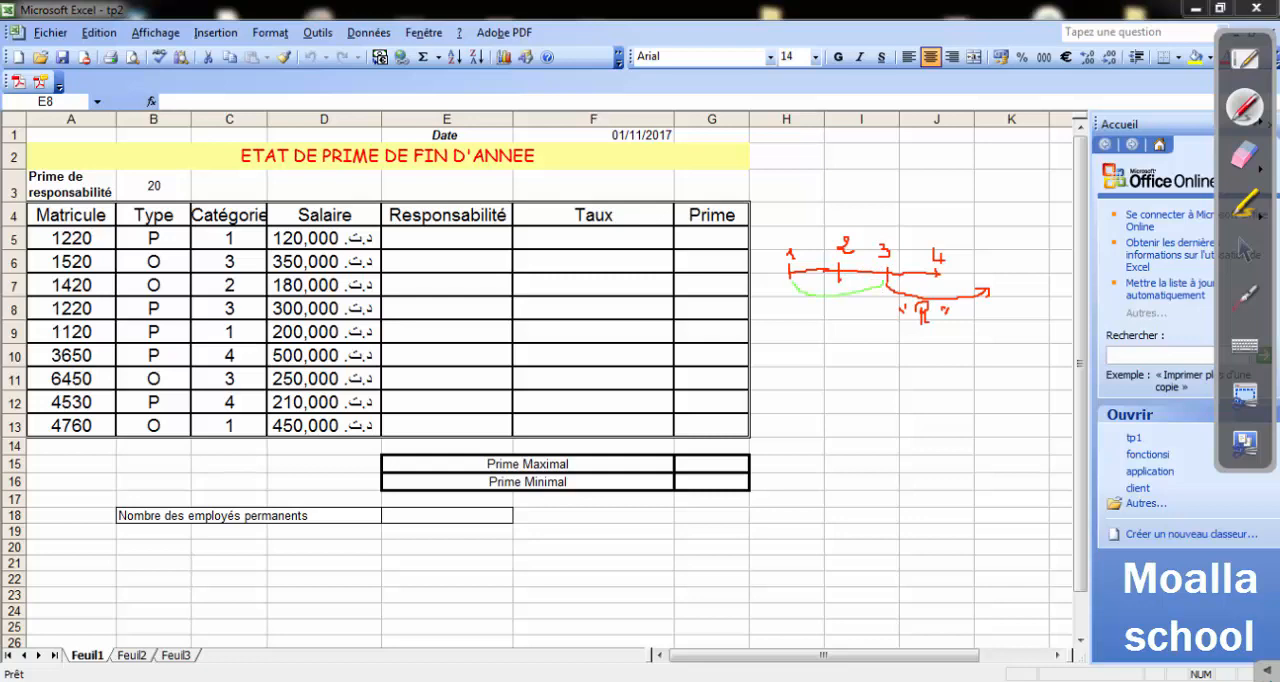
drag(816, 311, 817, 307)
Handwrite the formula =Si(Ci>=3;"R";"") under the number line, with a green equals sign and the rest in red.
drag(770, 364, 777, 364)
drag(768, 368, 779, 368)
click(1262, 126)
click(992, 118)
drag(816, 349, 811, 382)
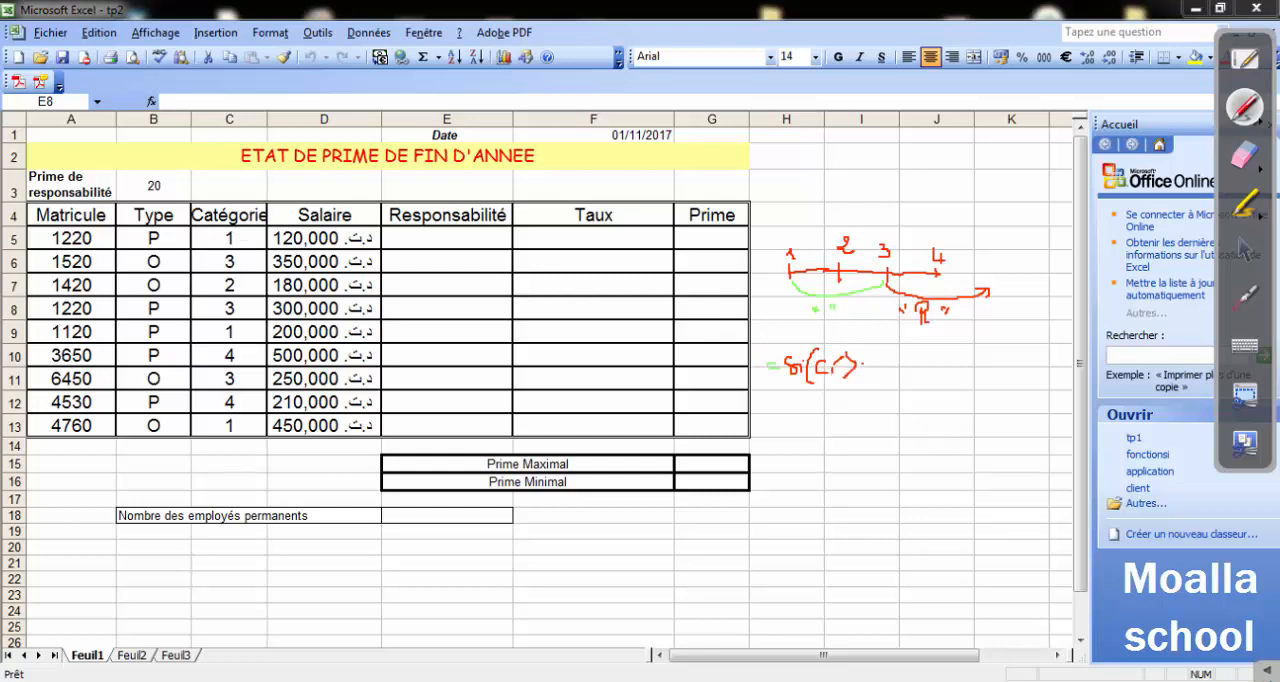
drag(889, 372, 884, 382)
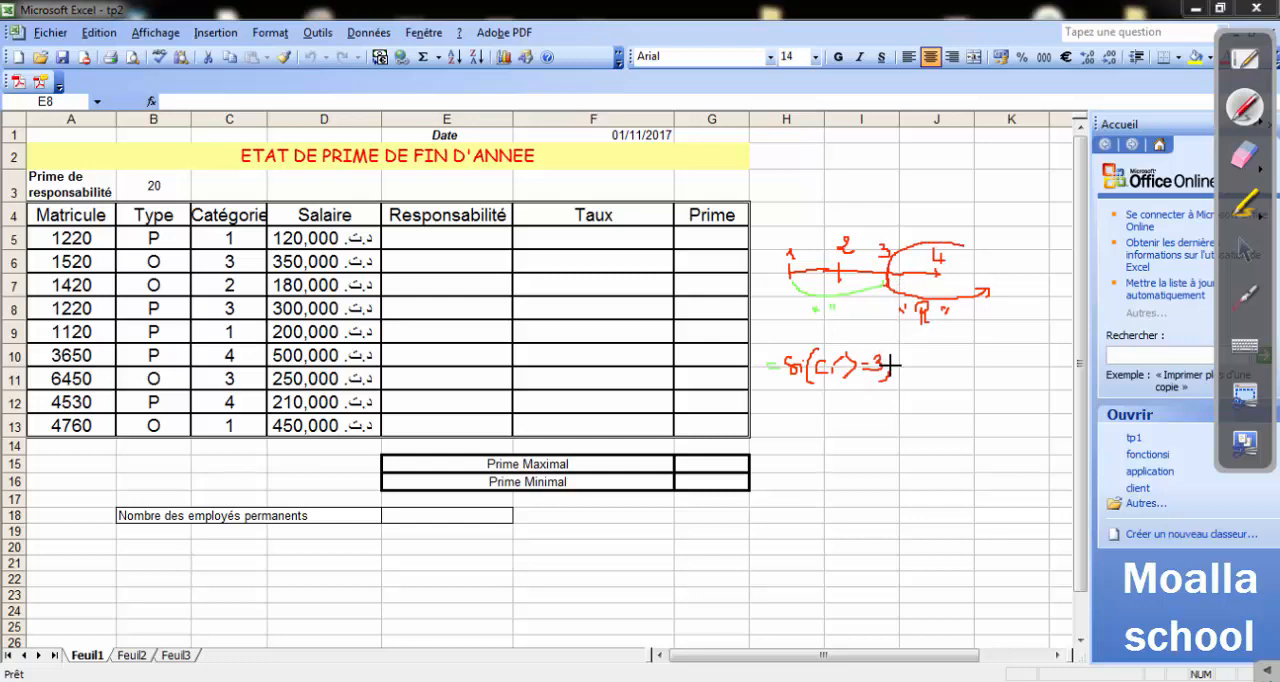
drag(911, 348, 923, 362)
drag(925, 339, 928, 347)
drag(975, 332, 972, 380)
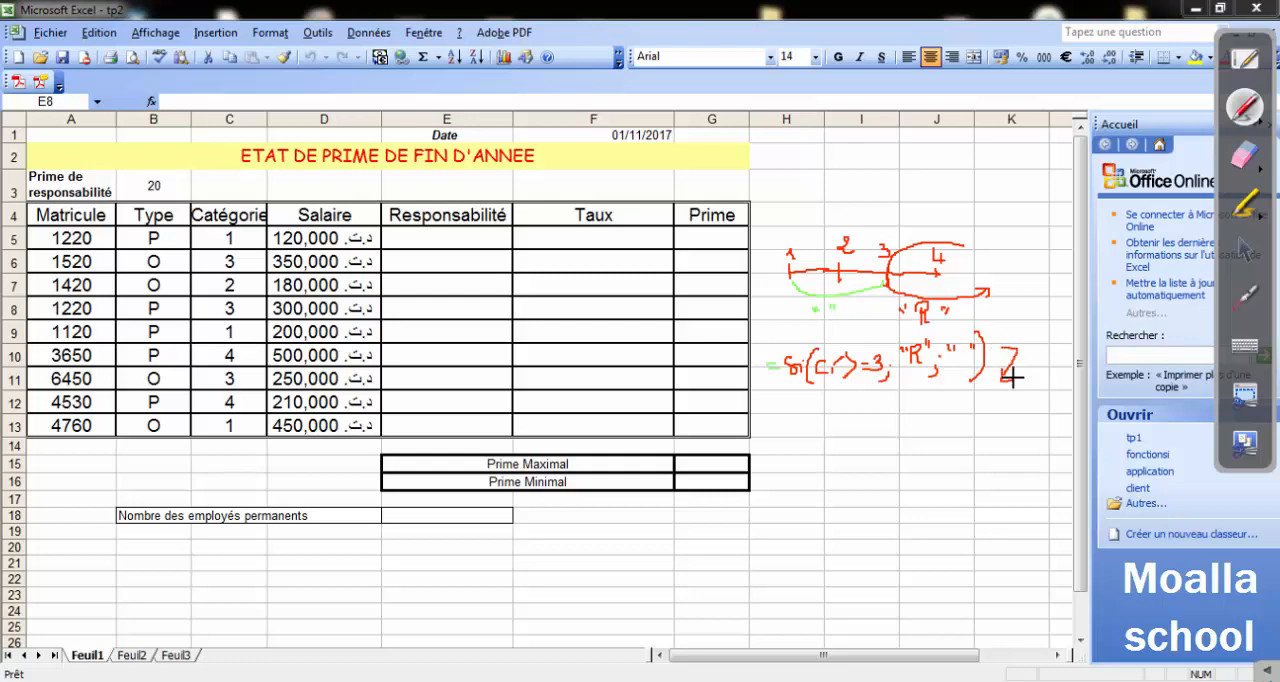
Erase all the handwritten annotations beside the table and return to the normal pointer.
click(1244, 157)
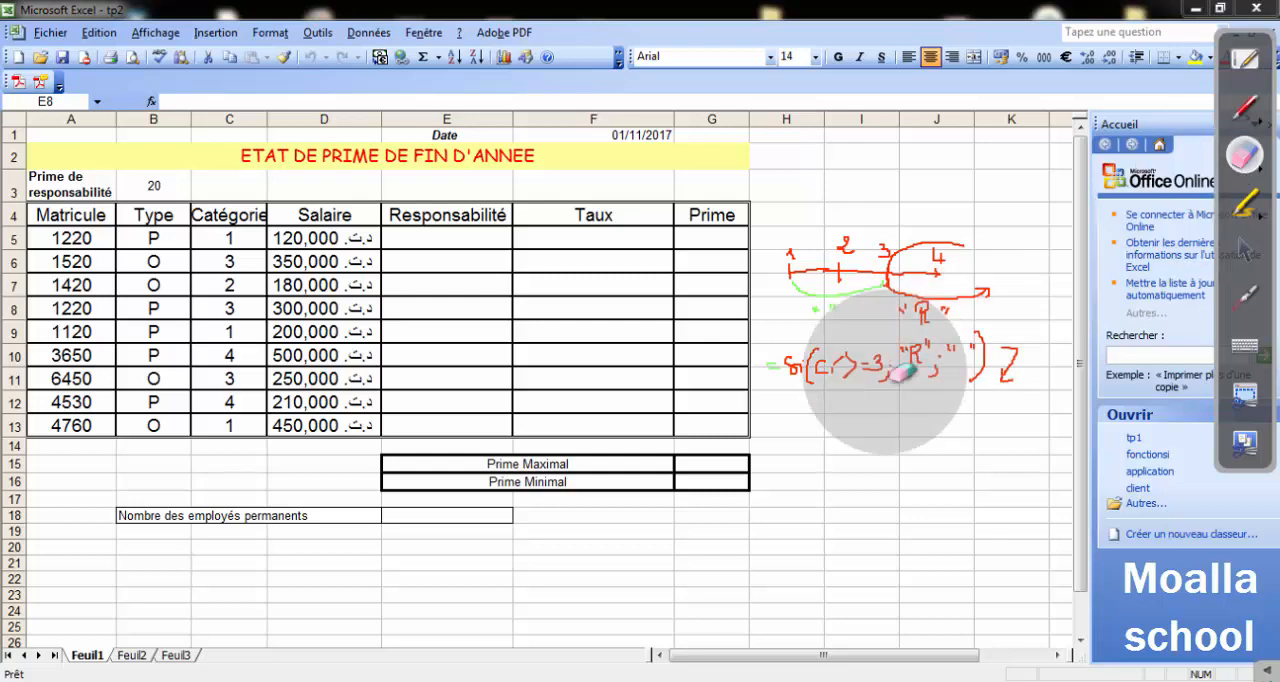
mouse_move(885, 371)
mouse_down()
mouse_move(998, 380)
mouse_move(958, 378)
mouse_move(820, 274)
mouse_move(937, 209)
mouse_move(889, 320)
mouse_up()
click(1244, 252)
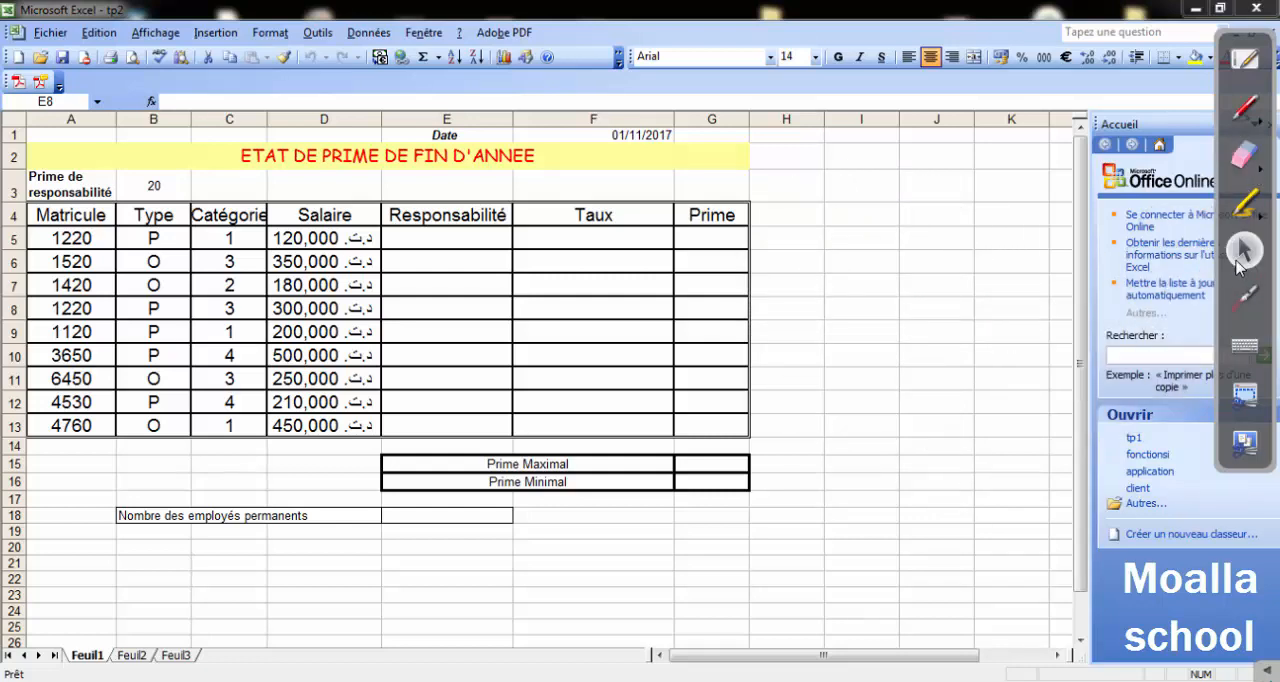
Enter =SI(C5>=3;"R";"") in Responsabilité cell E5 and copy it down through E13.
click(416, 243)
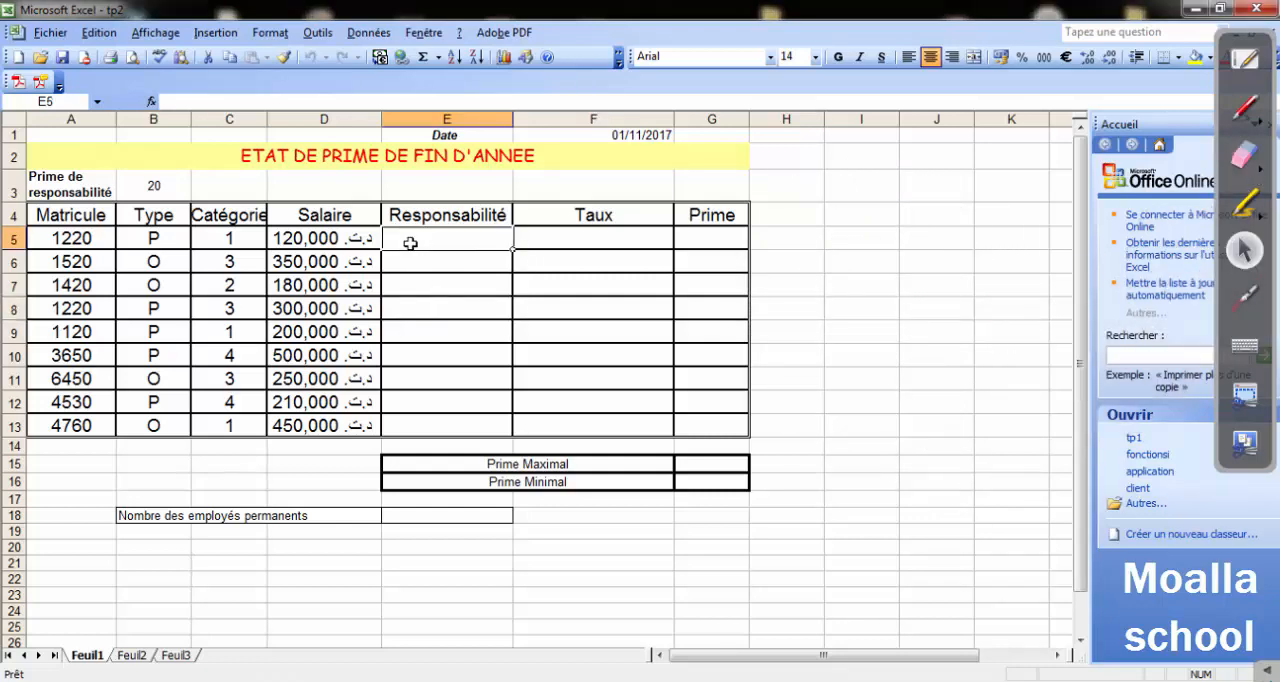
text(=si()
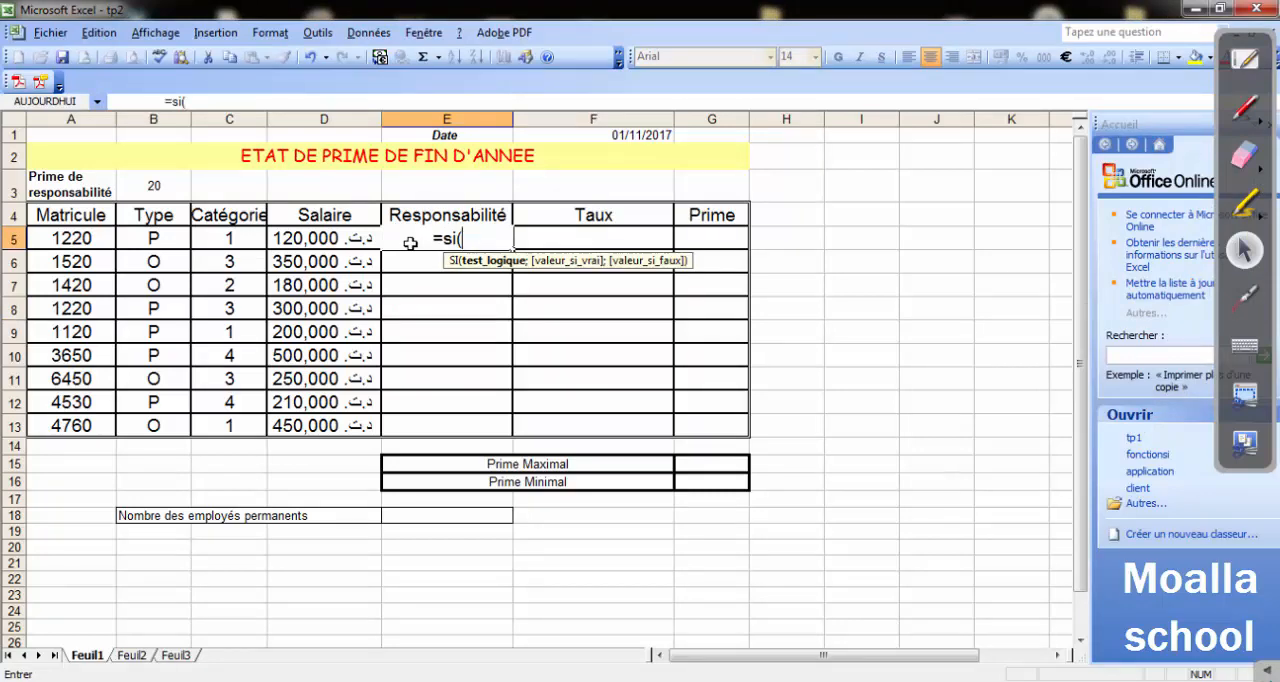
click(216, 236)
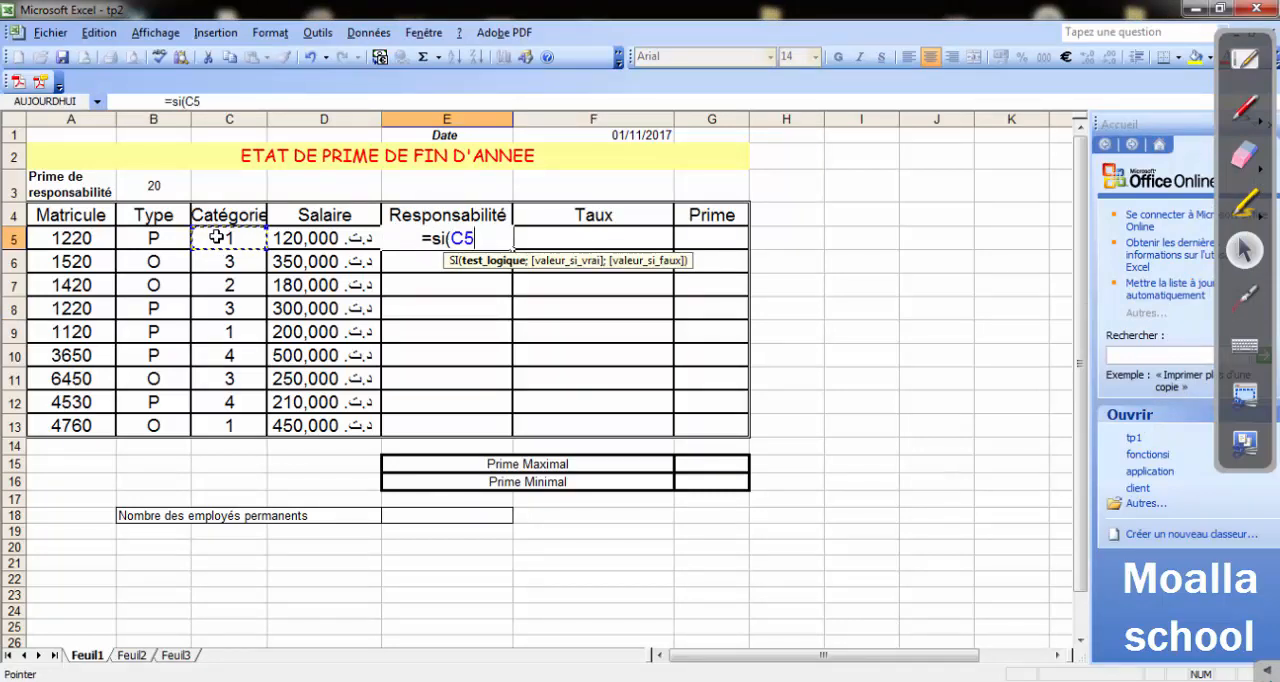
text(>=3)
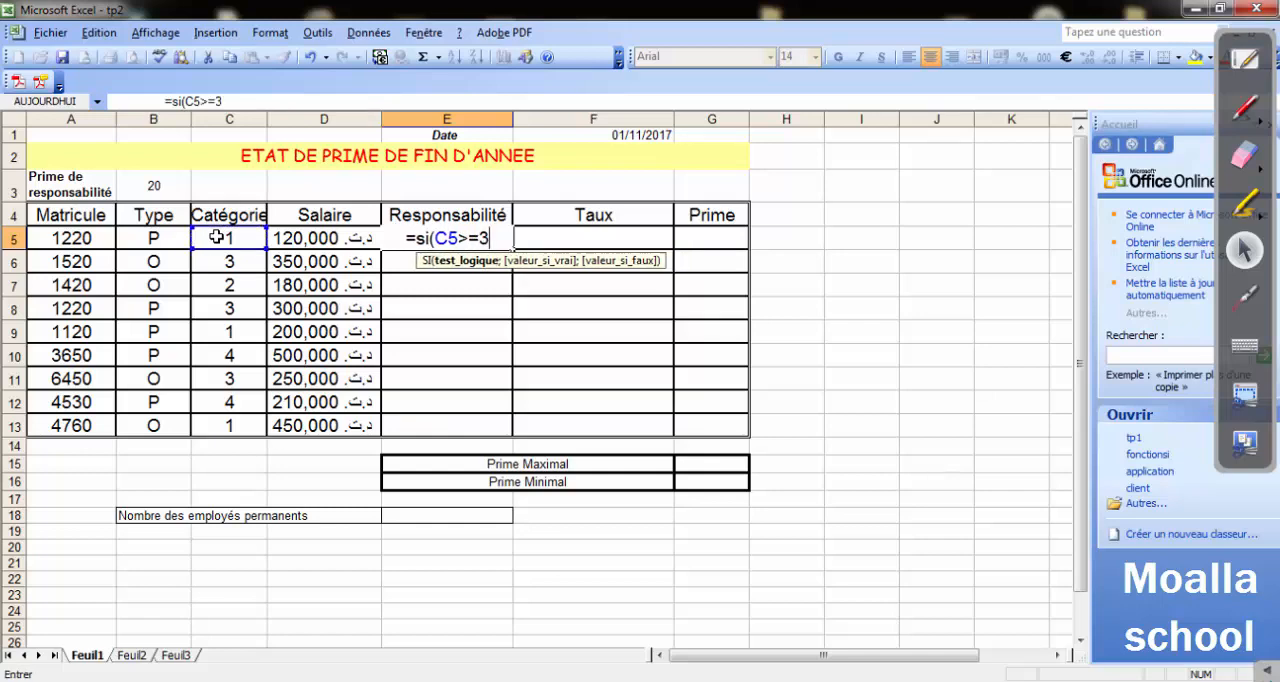
text(;")
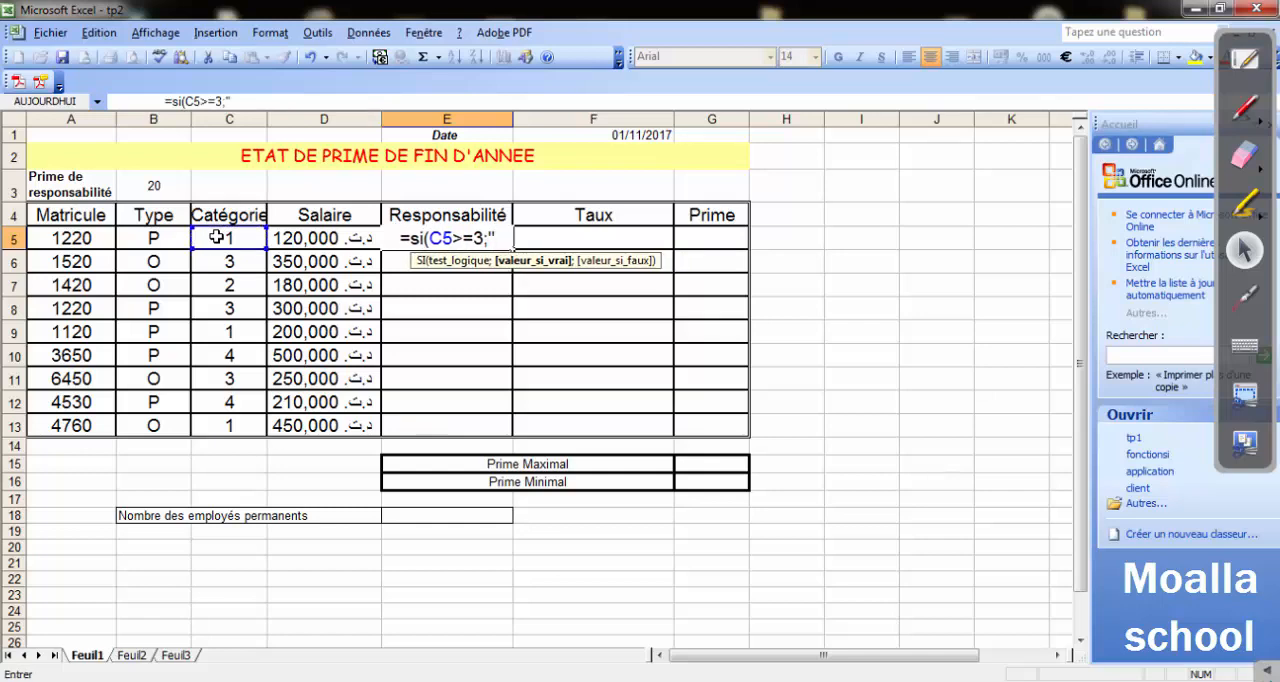
text(R")
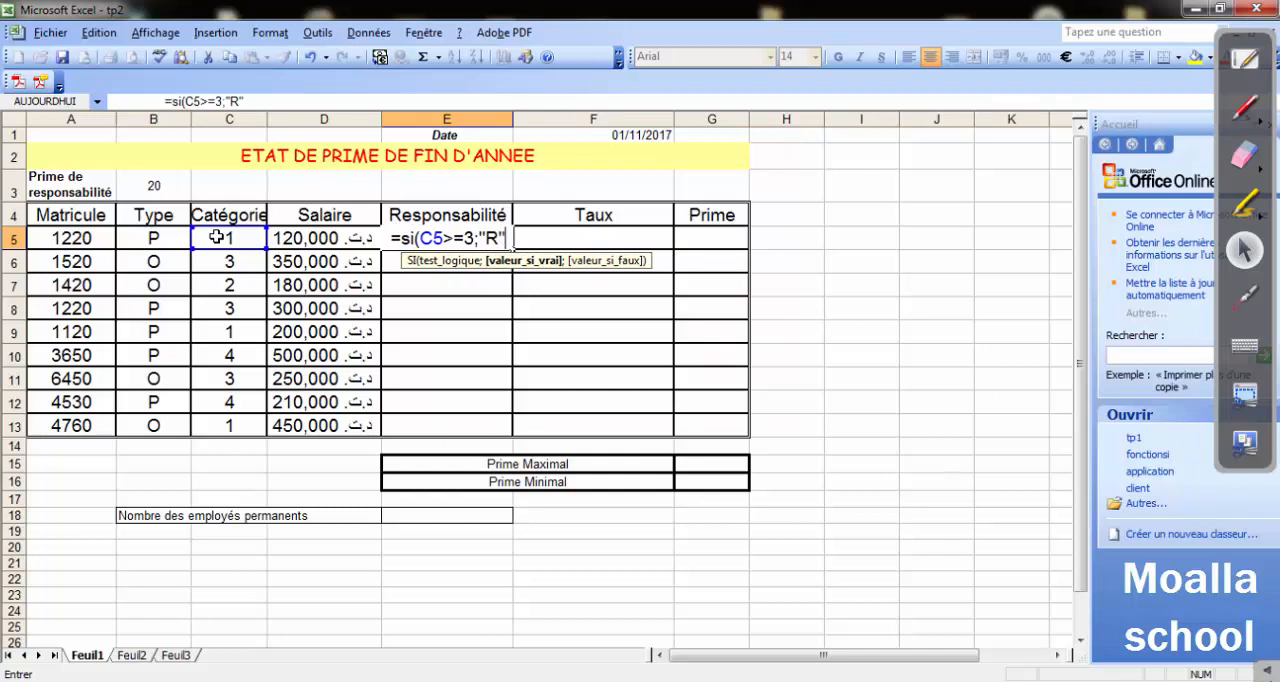
text(;"")
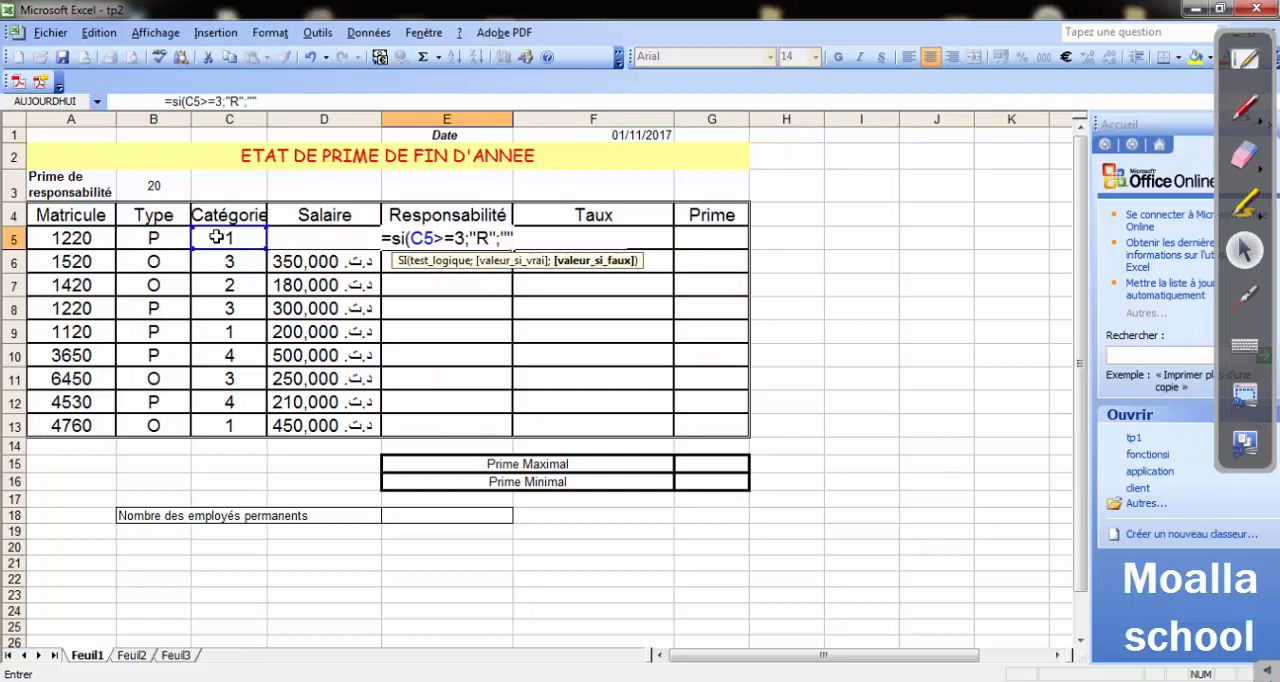
text())
key(Return)
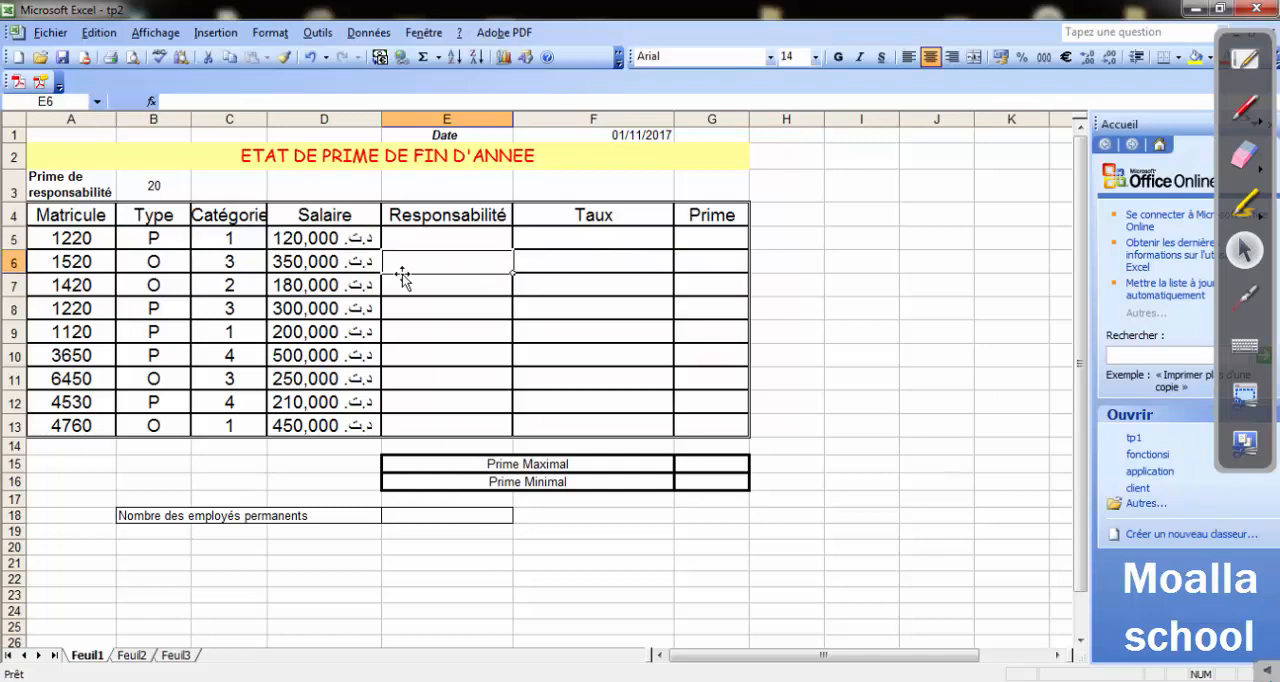
click(463, 246)
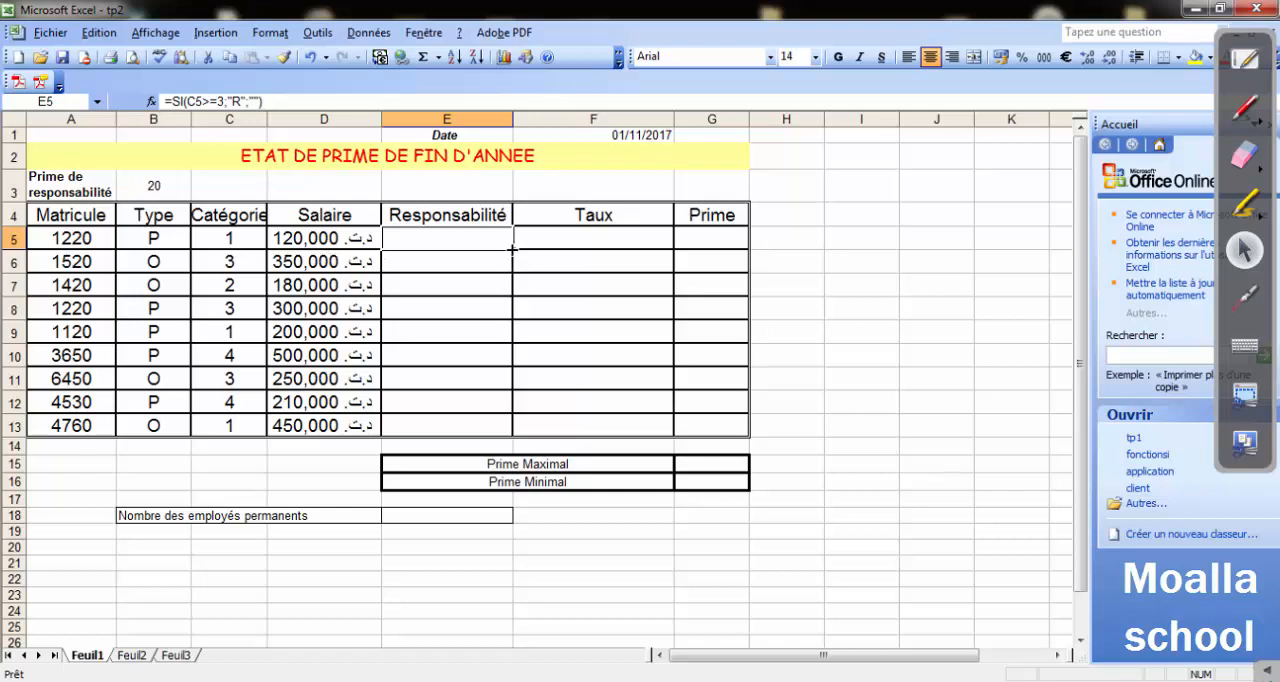
drag(512, 248, 494, 430)
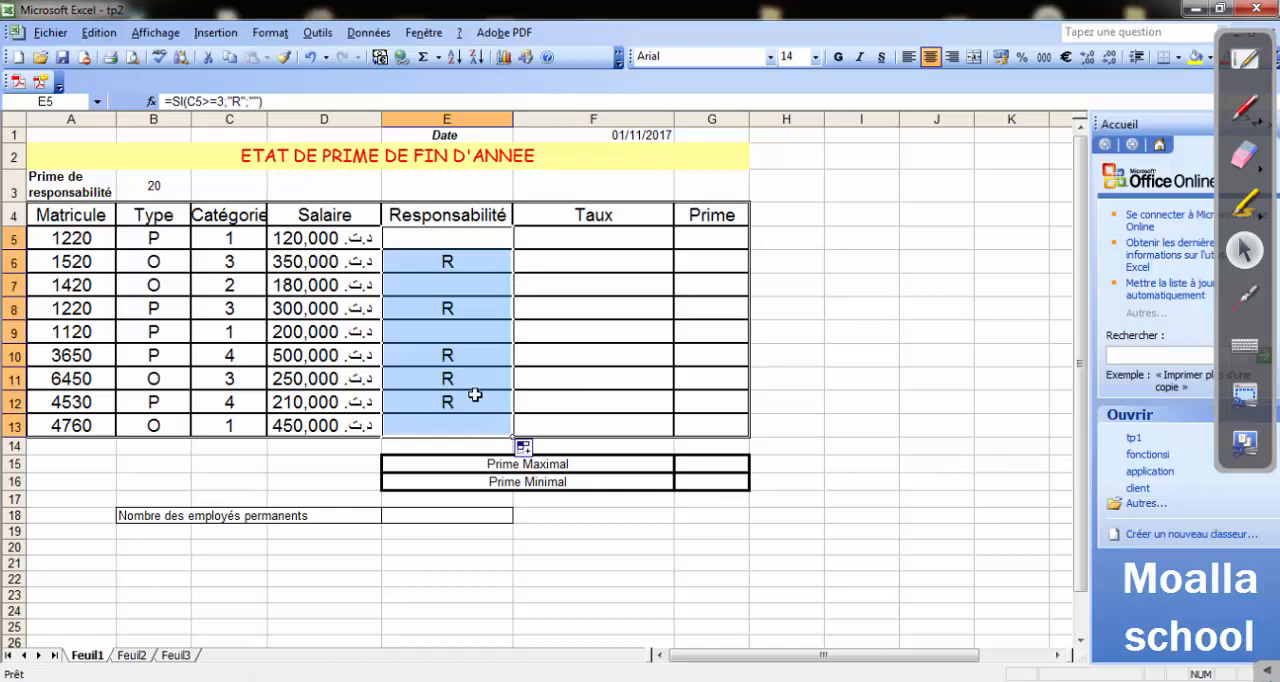
Compare the Responsabilité results with the Catégorie values in rows 6, 8, 10 and 11, and switch to the Word exercise.
click(444, 262)
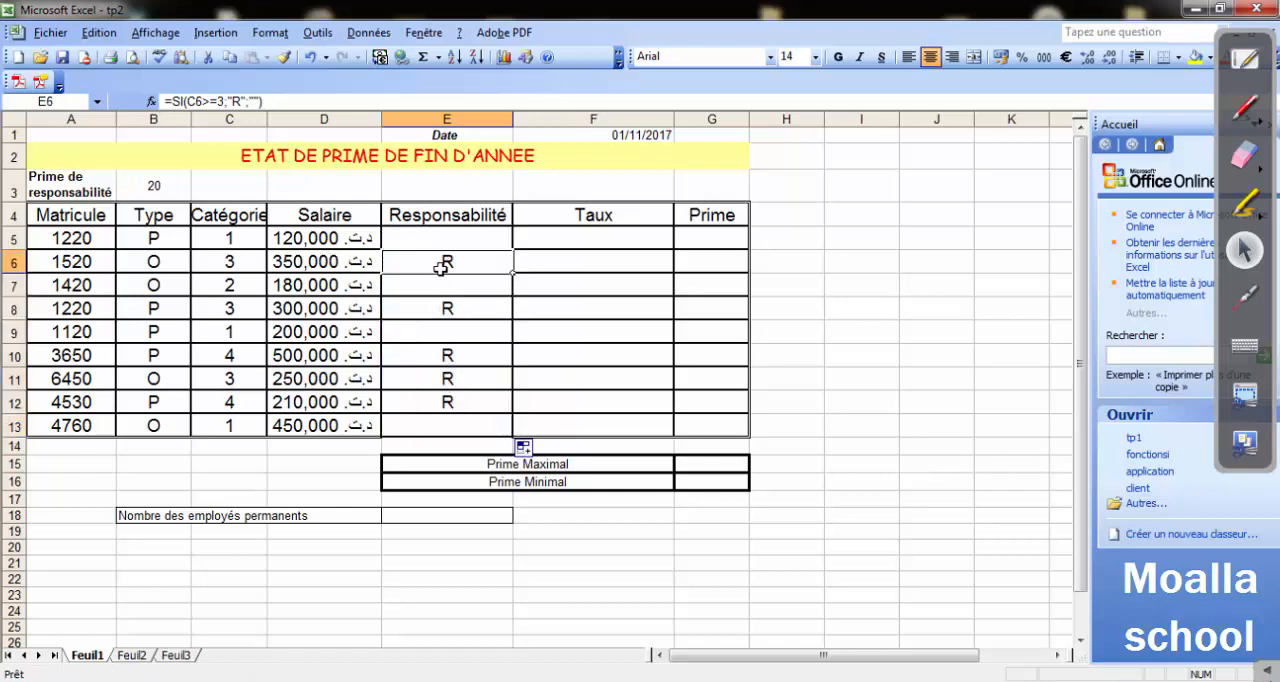
click(224, 258)
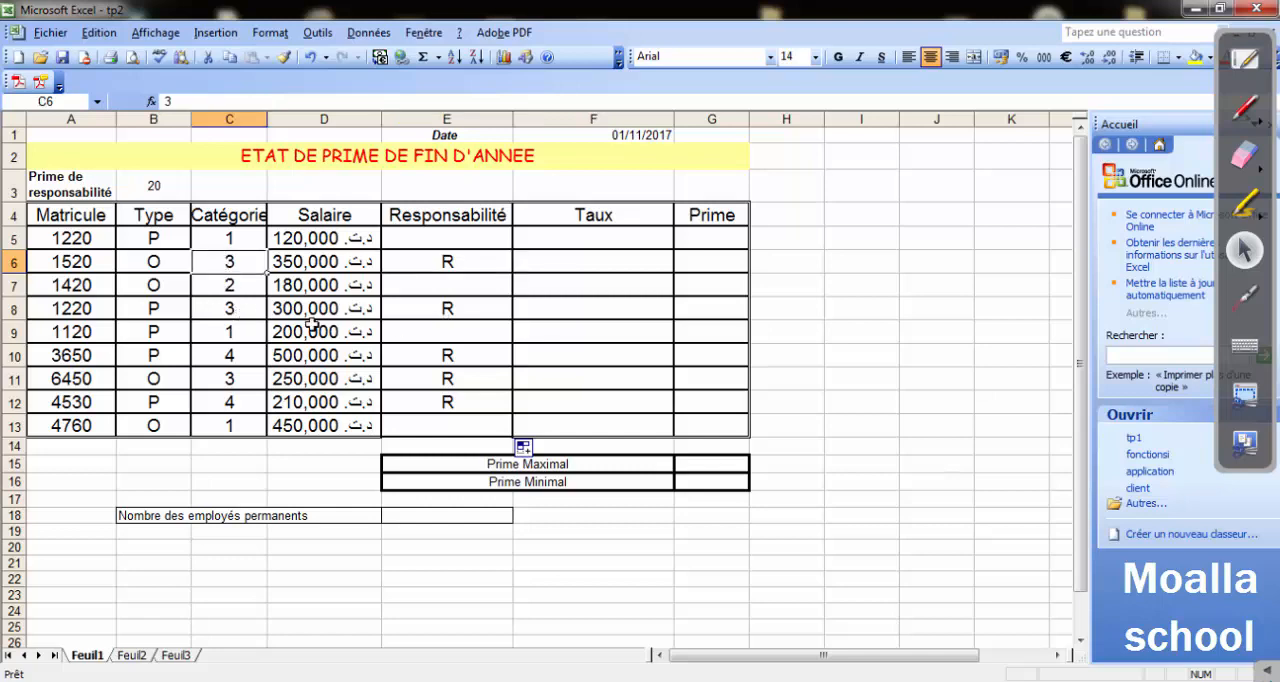
click(243, 318)
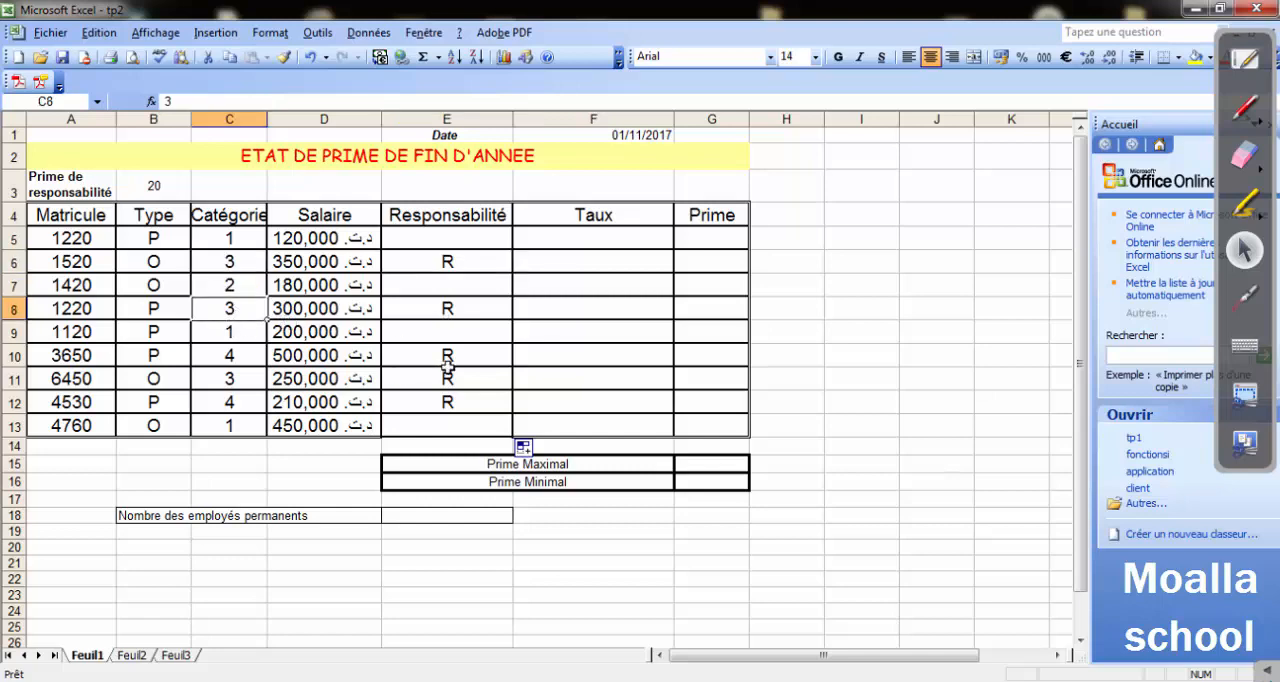
click(238, 362)
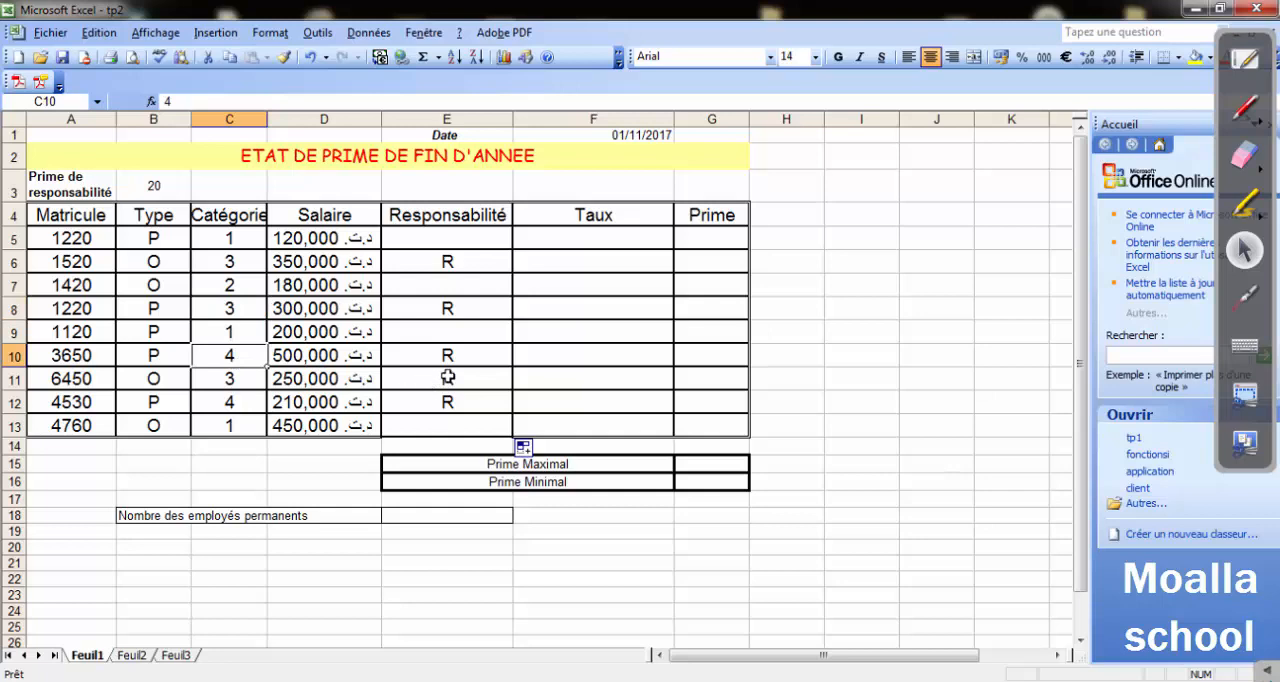
click(215, 379)
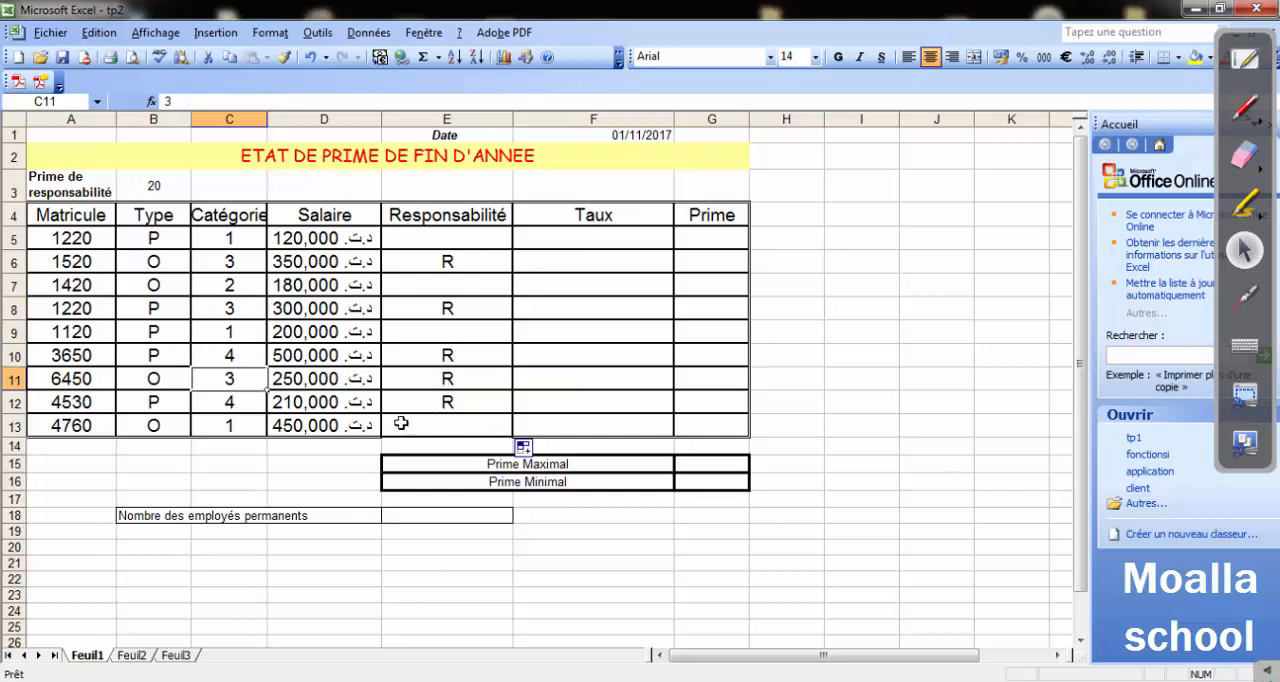
click(524, 562)
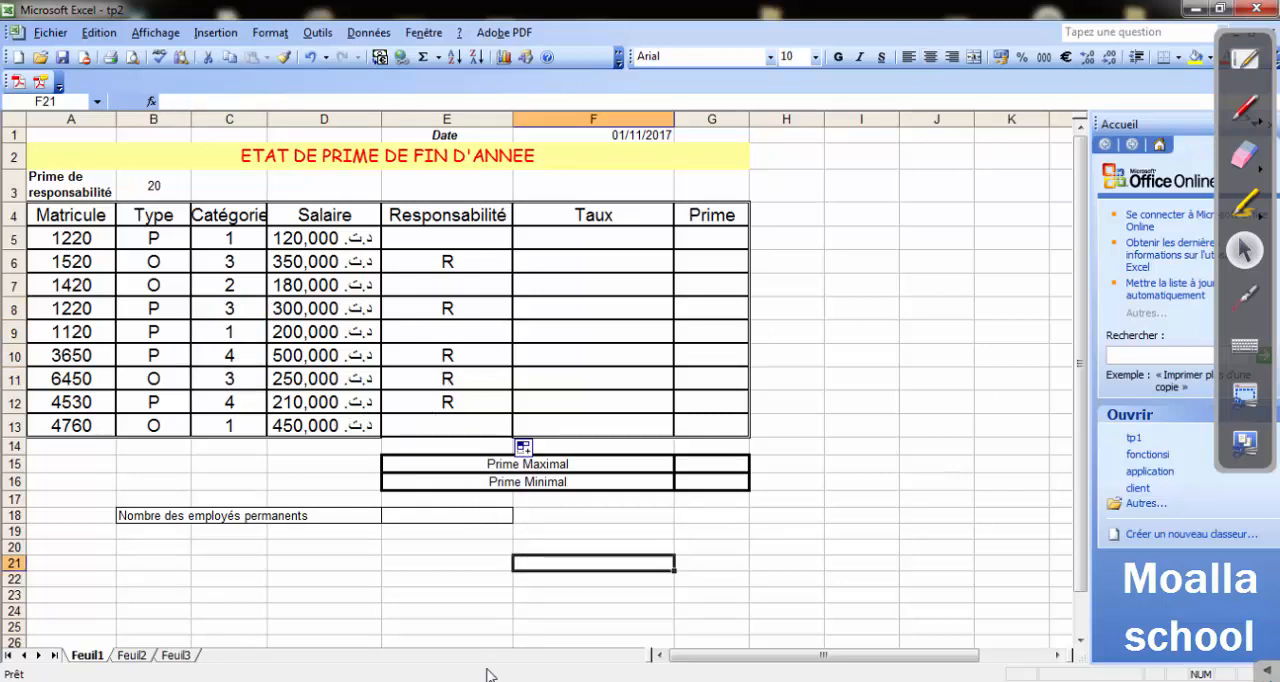
click(492, 676)
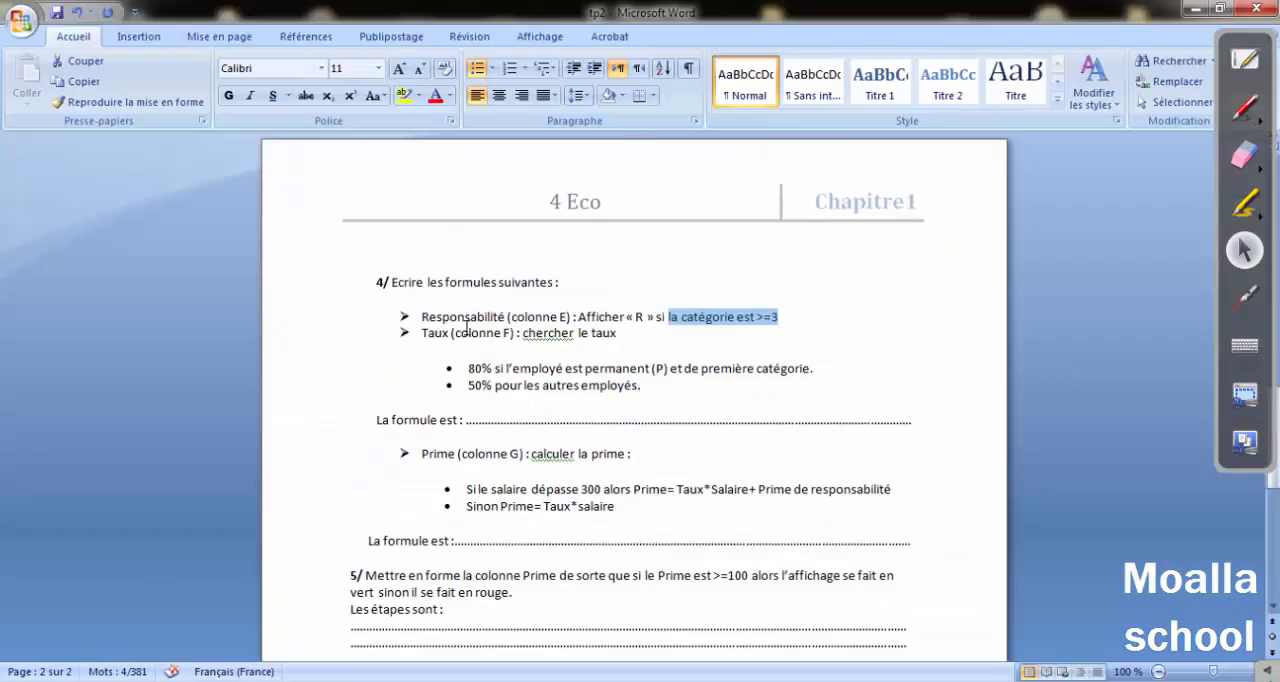
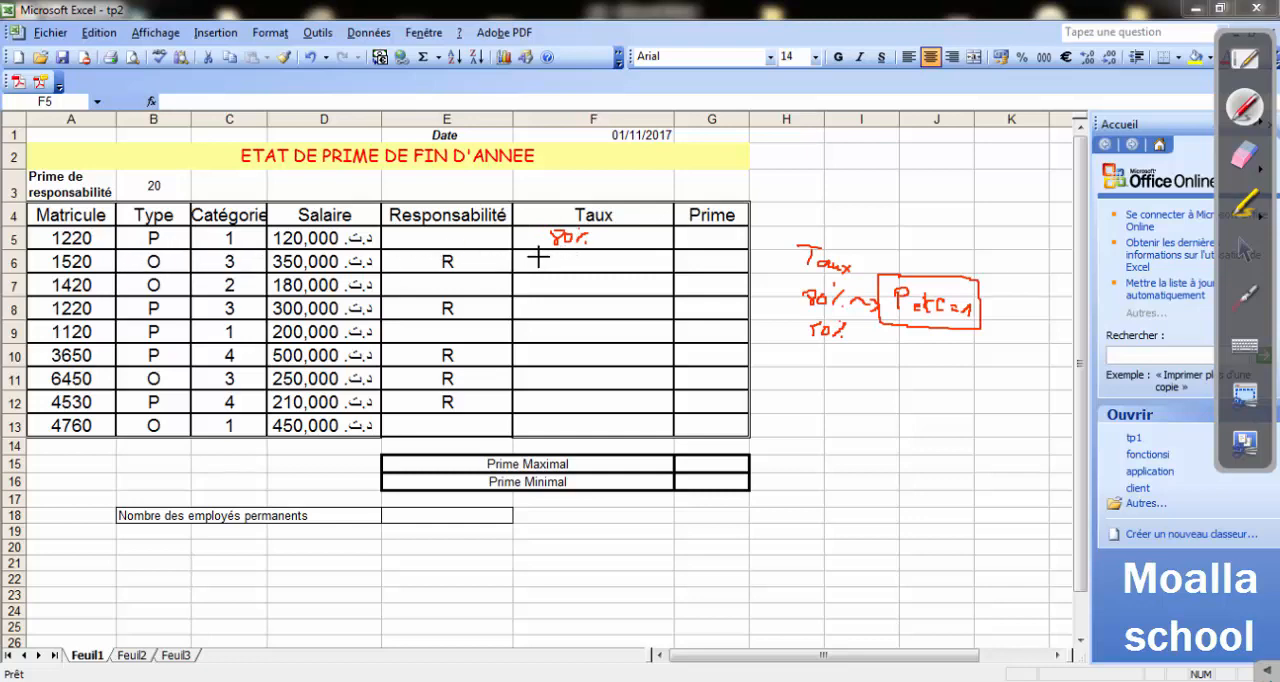
Handwrite the expected rates in the Taux column: 80% in row 9 and 50% in the other rows from 6 to 13.
drag(540, 260, 564, 260)
drag(553, 280, 563, 289)
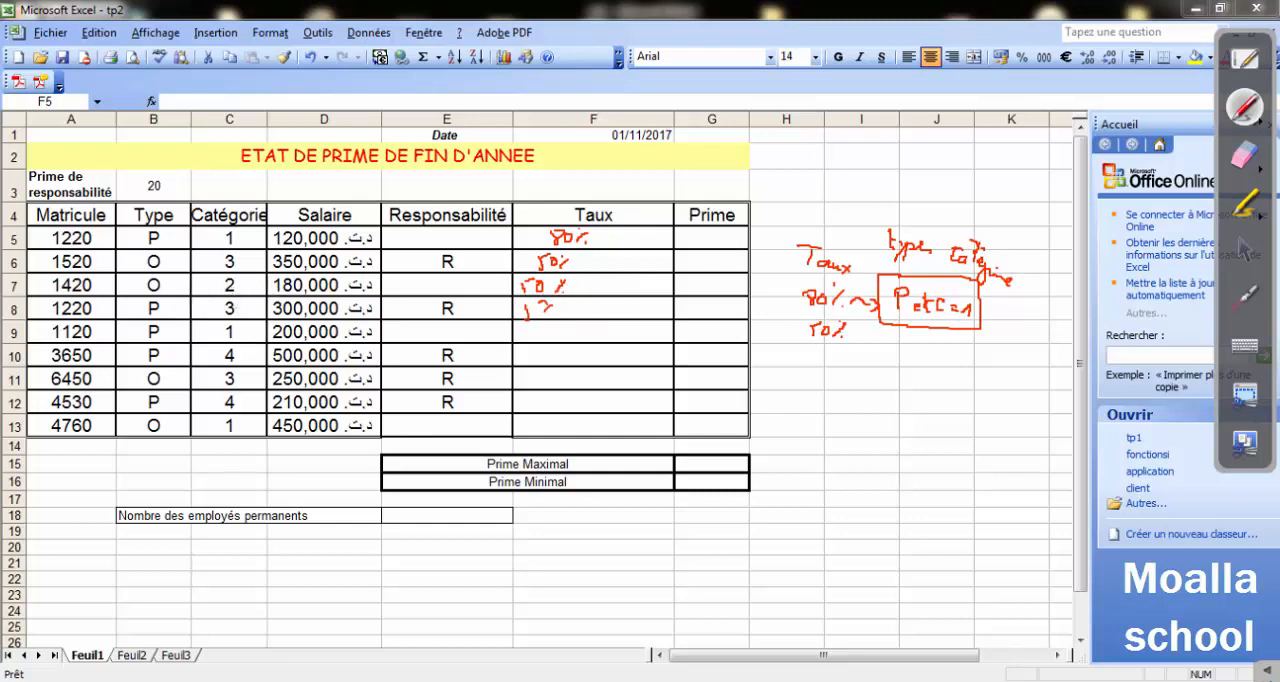
drag(548, 305, 541, 313)
drag(553, 305, 554, 306)
drag(562, 303, 559, 314)
click(564, 310)
drag(577, 346, 571, 358)
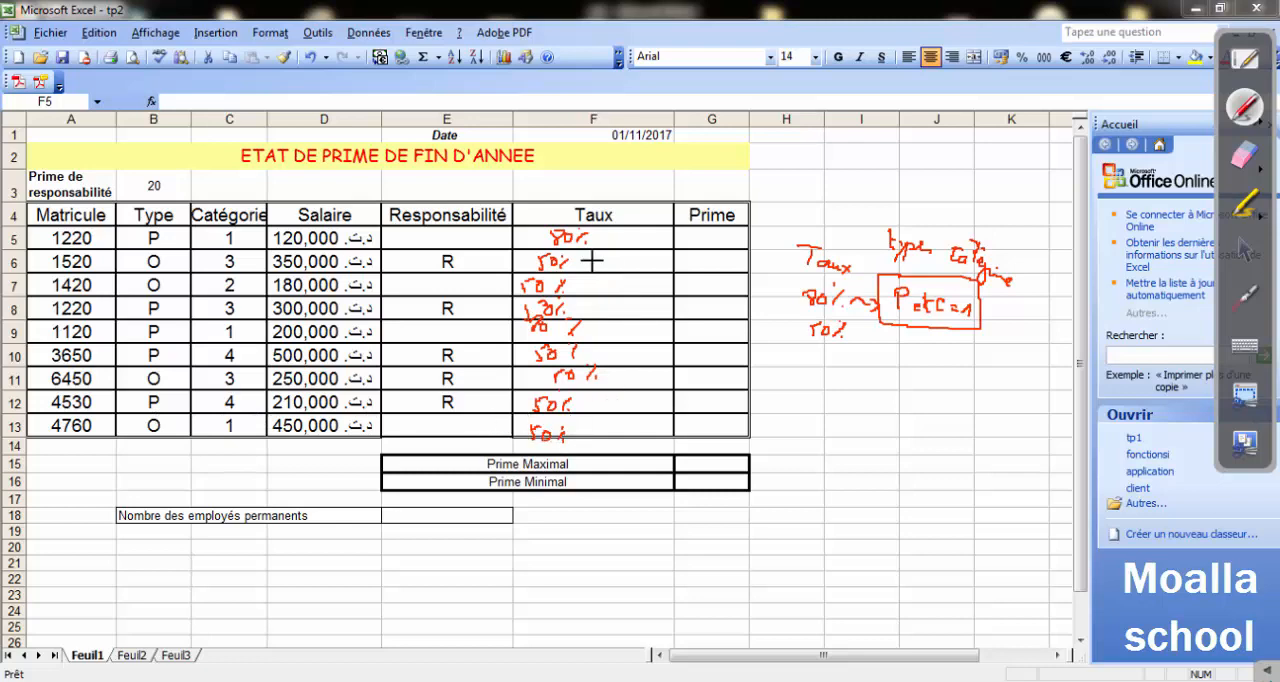
Outline the 80% in row 5 and the P and 1 pairs in rows 5 and 9, and erase all the handwriting.
drag(588, 230, 543, 243)
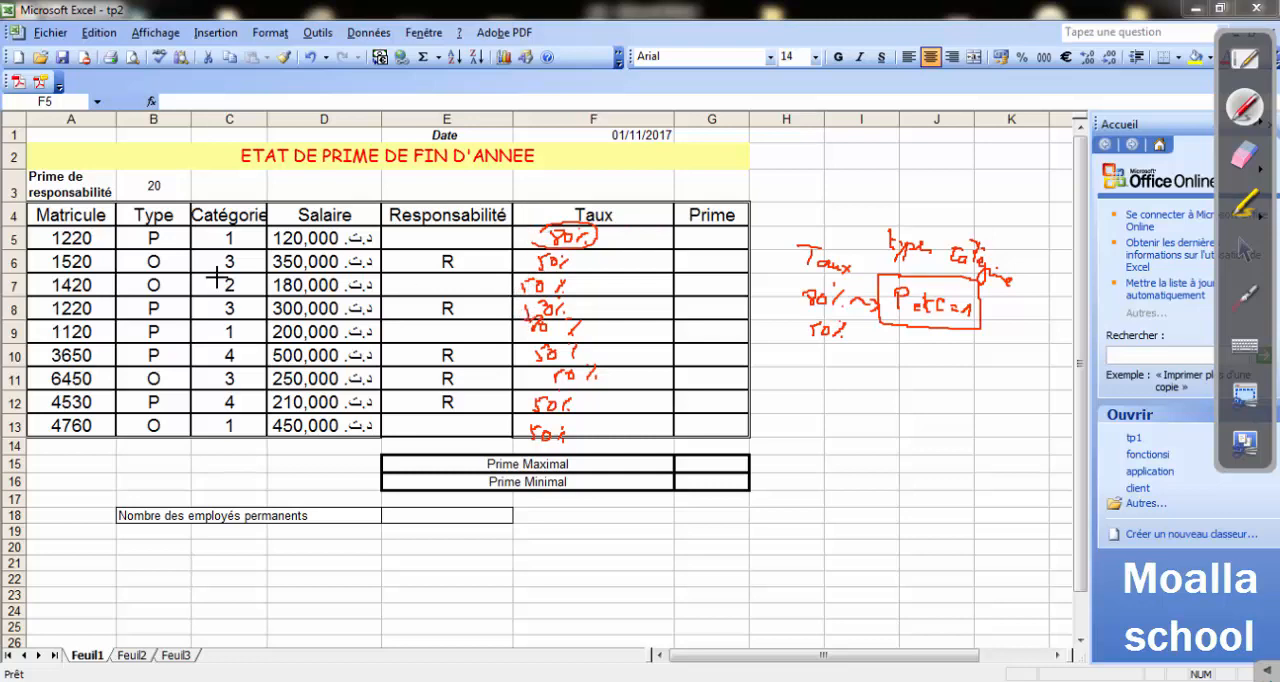
drag(134, 227, 225, 226)
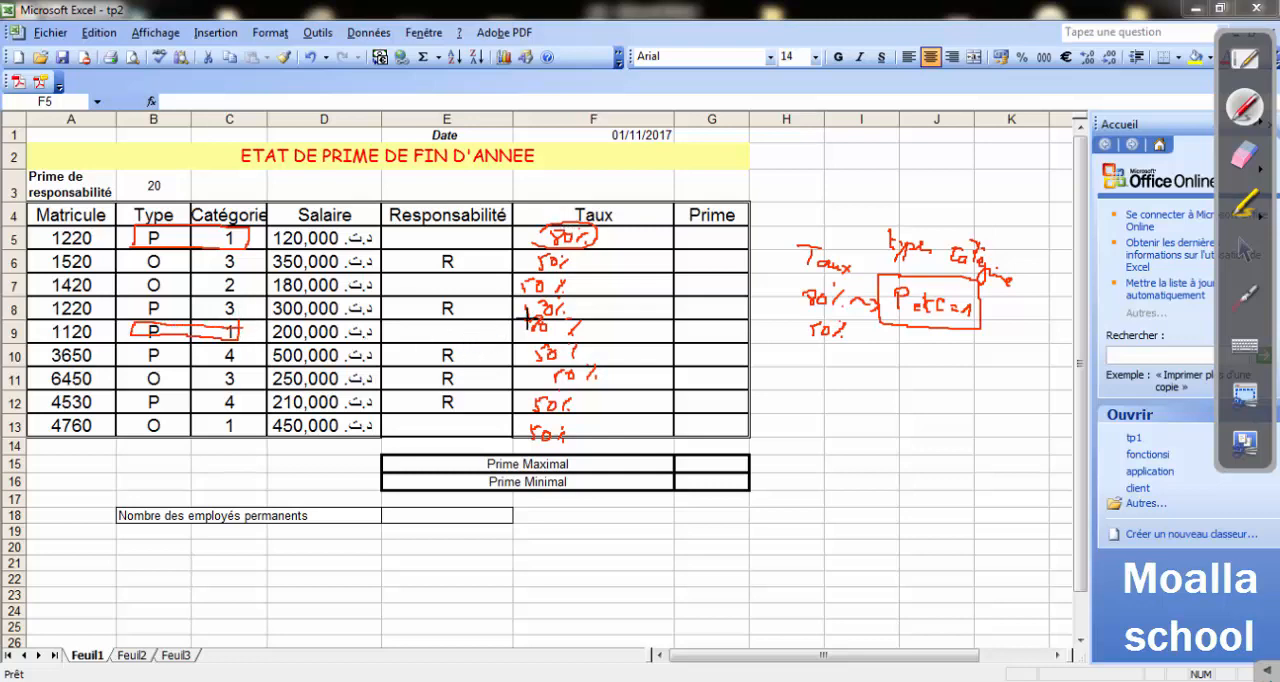
click(1245, 155)
mouse_move(985, 313)
mouse_down()
mouse_move(918, 235)
mouse_move(708, 290)
mouse_move(586, 257)
mouse_move(594, 365)
mouse_move(540, 380)
mouse_move(214, 357)
mouse_move(214, 214)
mouse_move(185, 262)
mouse_up()
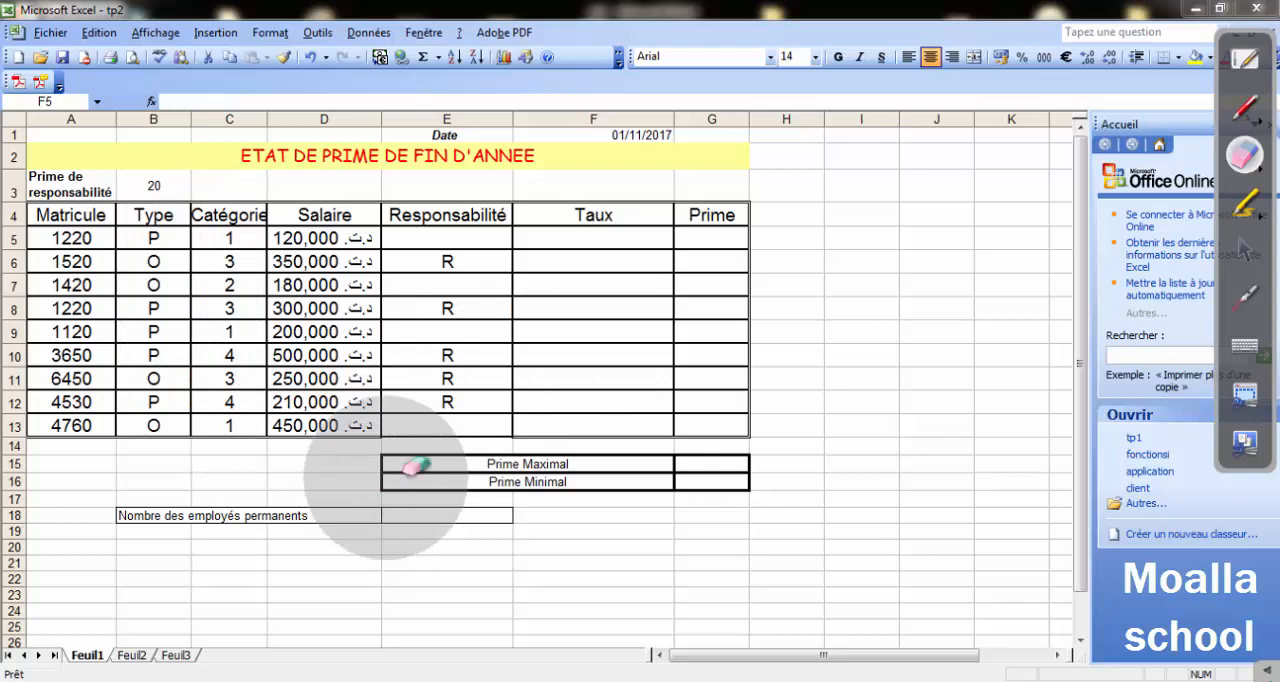
click(1250, 104)
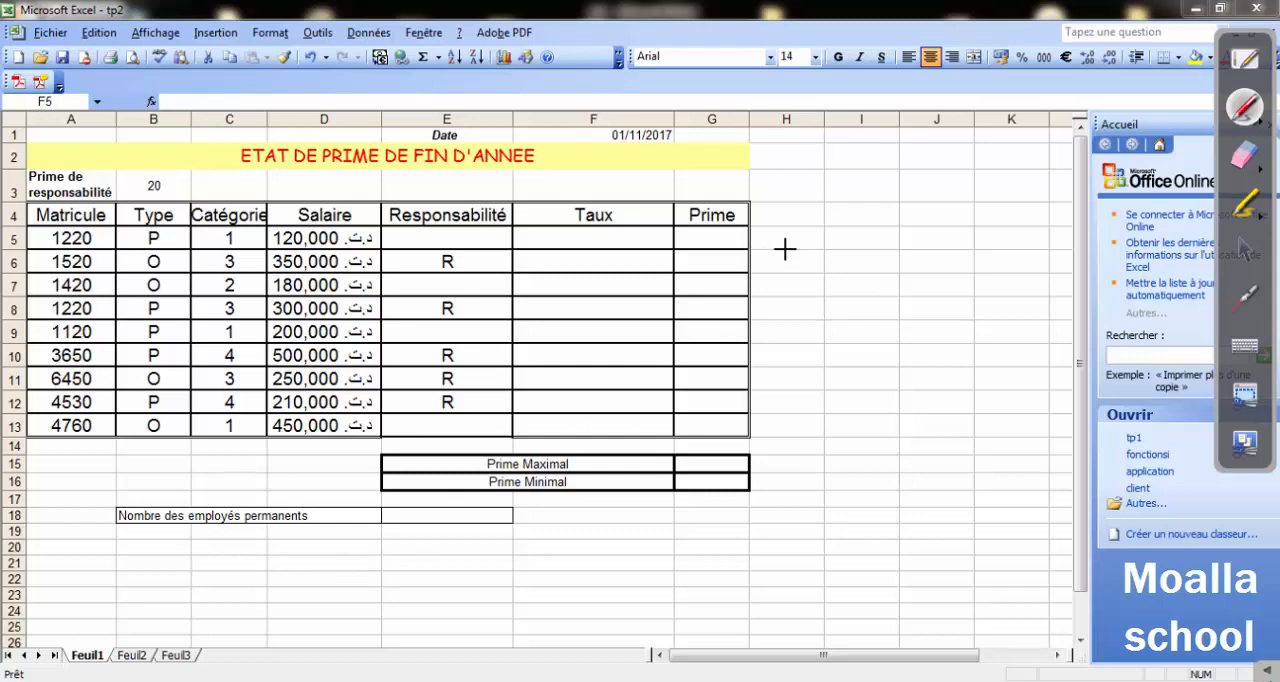
mouse_move(782, 249)
mouse_down()
mouse_move(815, 260)
mouse_move(828, 294)
mouse_up()
click(1246, 153)
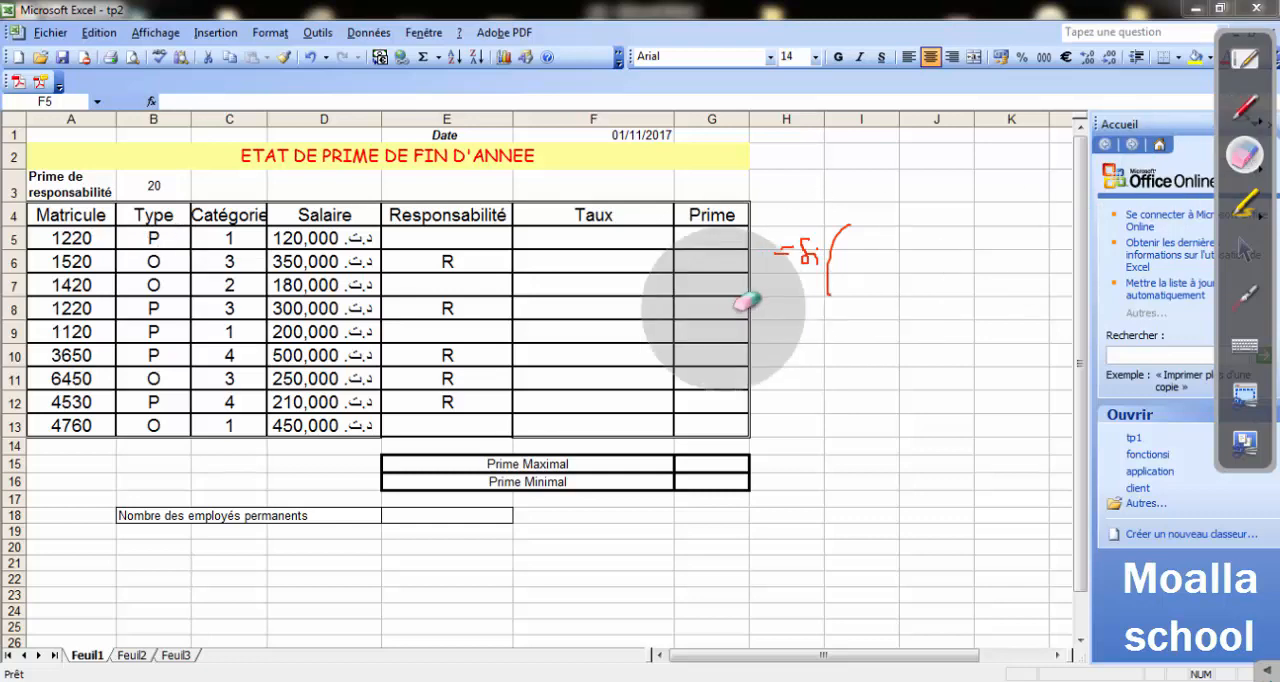
mouse_move(750, 303)
mouse_down()
mouse_move(797, 274)
mouse_move(837, 277)
mouse_up()
Handwrite the formula =Si(Et(B5="P";C5=1);80%;50%) in red beside the table.
click(1245, 108)
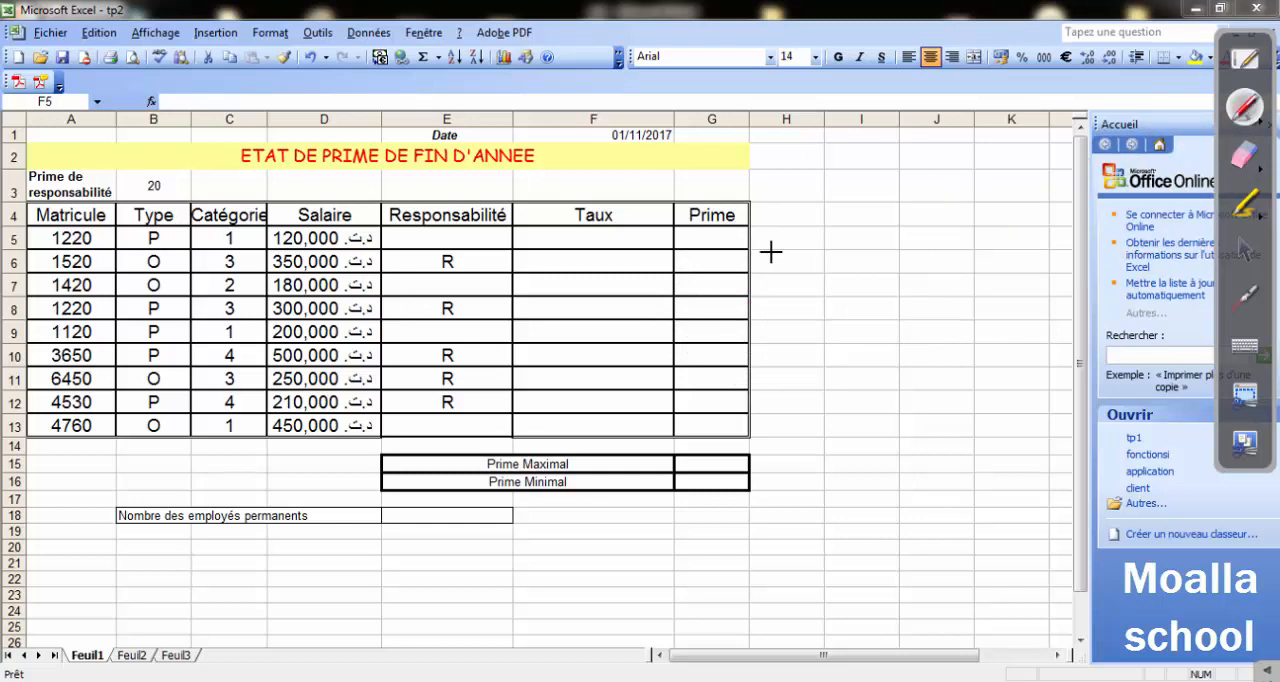
drag(758, 250, 768, 250)
mouse_move(758, 255)
mouse_down()
mouse_move(783, 259)
mouse_move(793, 281)
mouse_up()
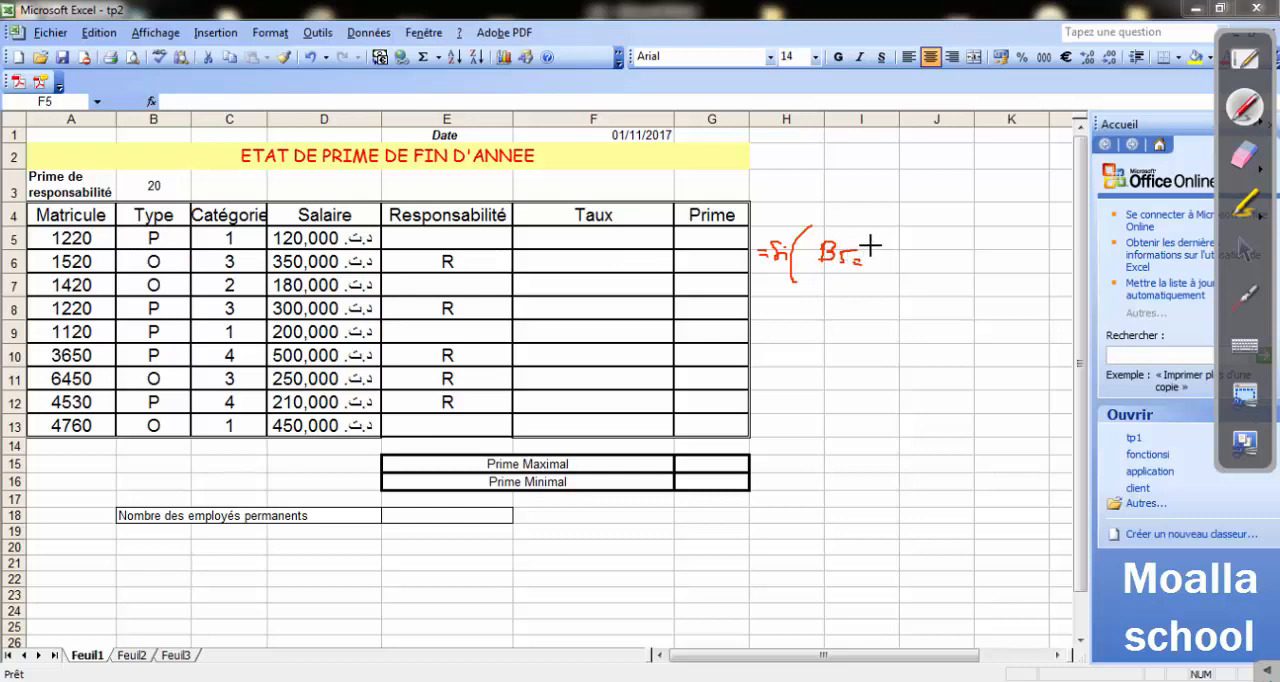
drag(870, 243, 870, 250)
mouse_move(874, 243)
mouse_down()
mouse_move(876, 263)
mouse_move(894, 248)
mouse_up()
drag(899, 242, 899, 249)
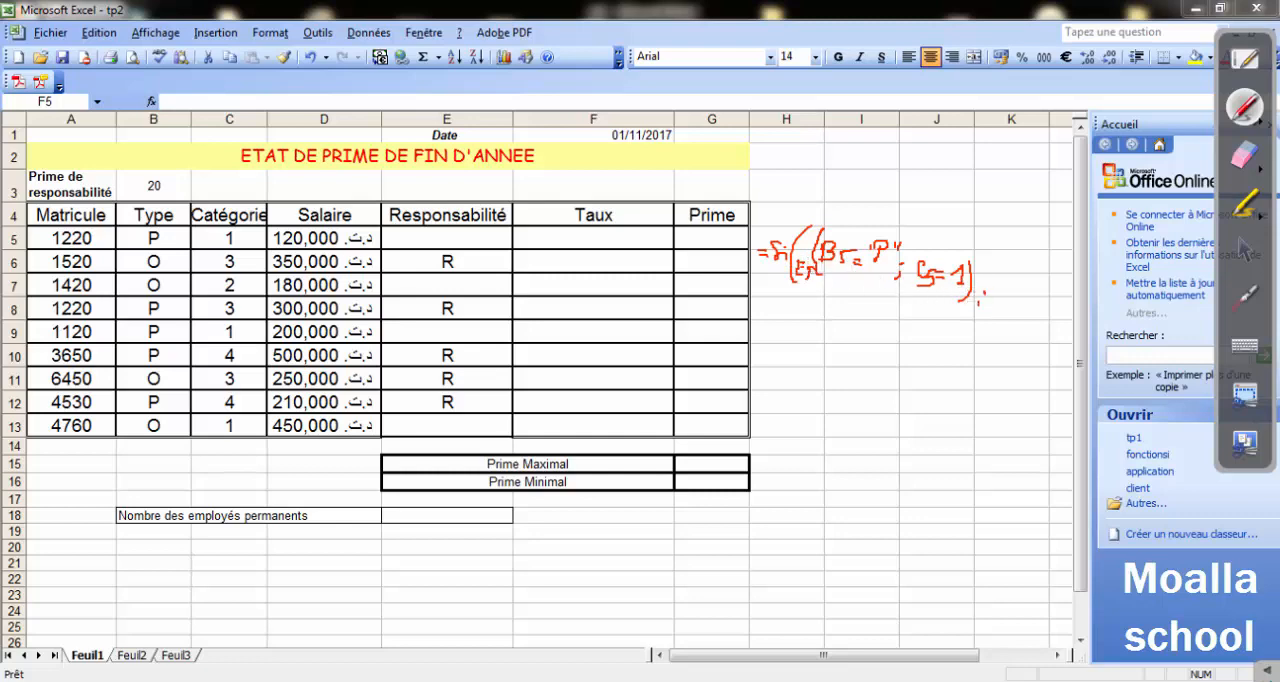
mouse_move(992, 291)
mouse_down()
mouse_move(1036, 306)
mouse_move(1057, 325)
mouse_move(1053, 345)
mouse_move(1070, 345)
mouse_move(1034, 362)
mouse_up()
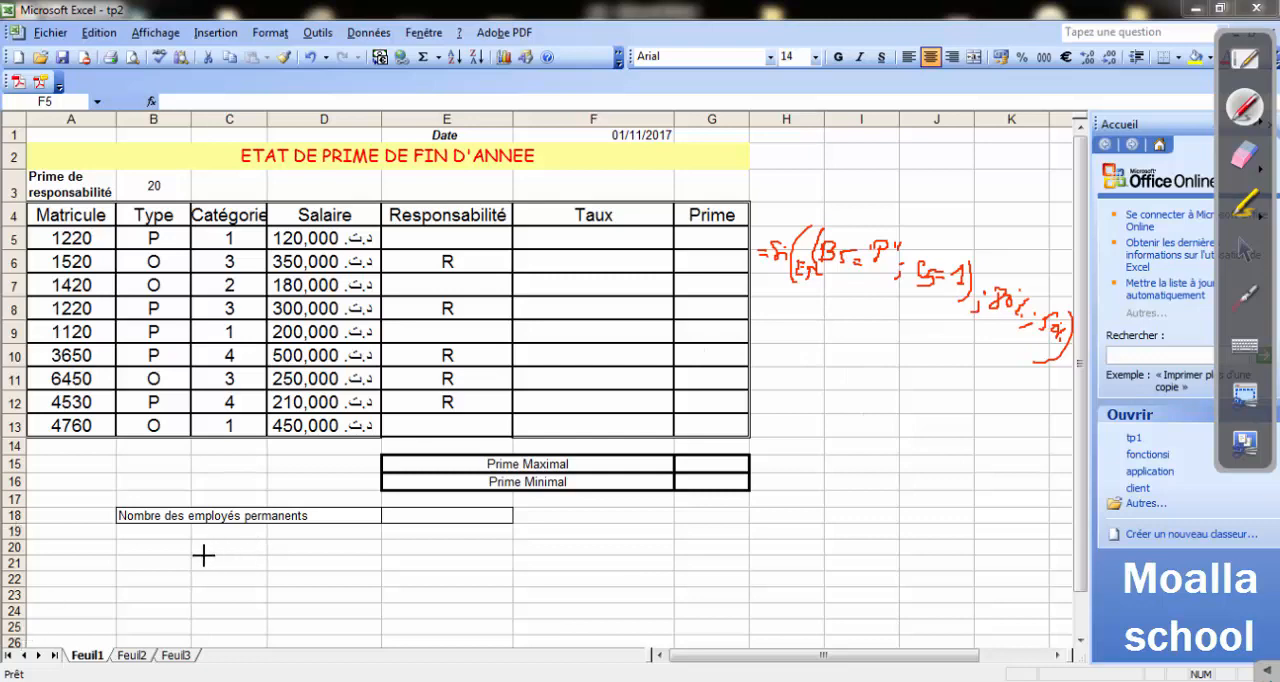
Handwrite a clearer copy of =Si(ET(B5="P";C5=1);80%;50%) in red below the table.
mouse_move(266, 546)
mouse_down()
mouse_move(259, 586)
mouse_move(292, 560)
mouse_move(301, 580)
mouse_move(314, 554)
mouse_up()
drag(328, 552, 320, 602)
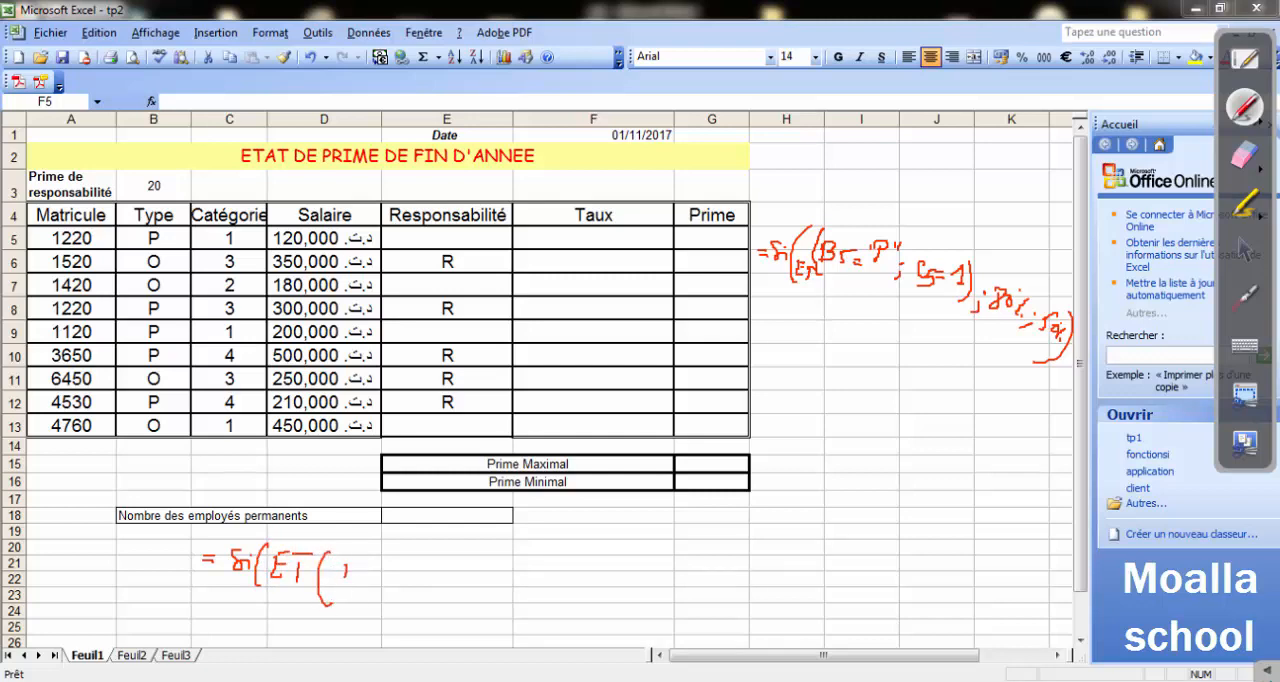
drag(356, 561, 366, 560)
mouse_move(372, 573)
mouse_down()
mouse_move(405, 585)
mouse_move(405, 569)
mouse_up()
drag(418, 556, 418, 562)
drag(424, 556, 426, 586)
click(437, 571)
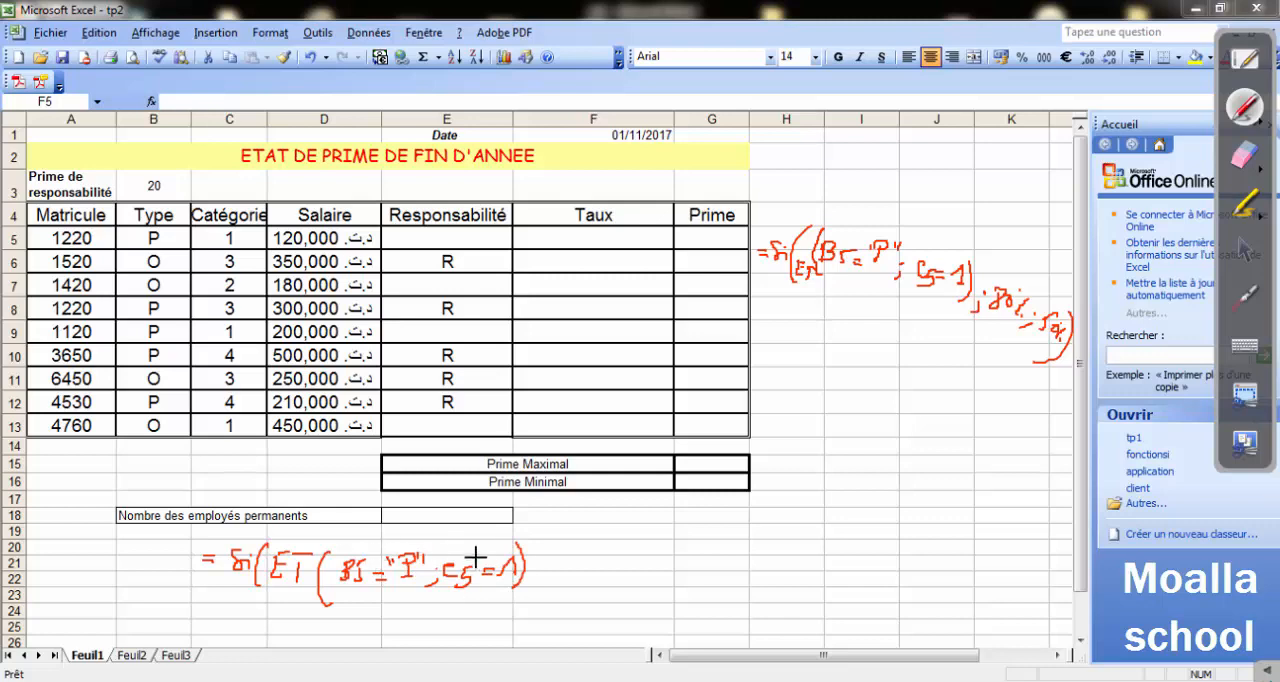
click(541, 562)
mouse_move(581, 566)
mouse_down()
mouse_move(581, 554)
mouse_move(597, 568)
mouse_up()
click(605, 567)
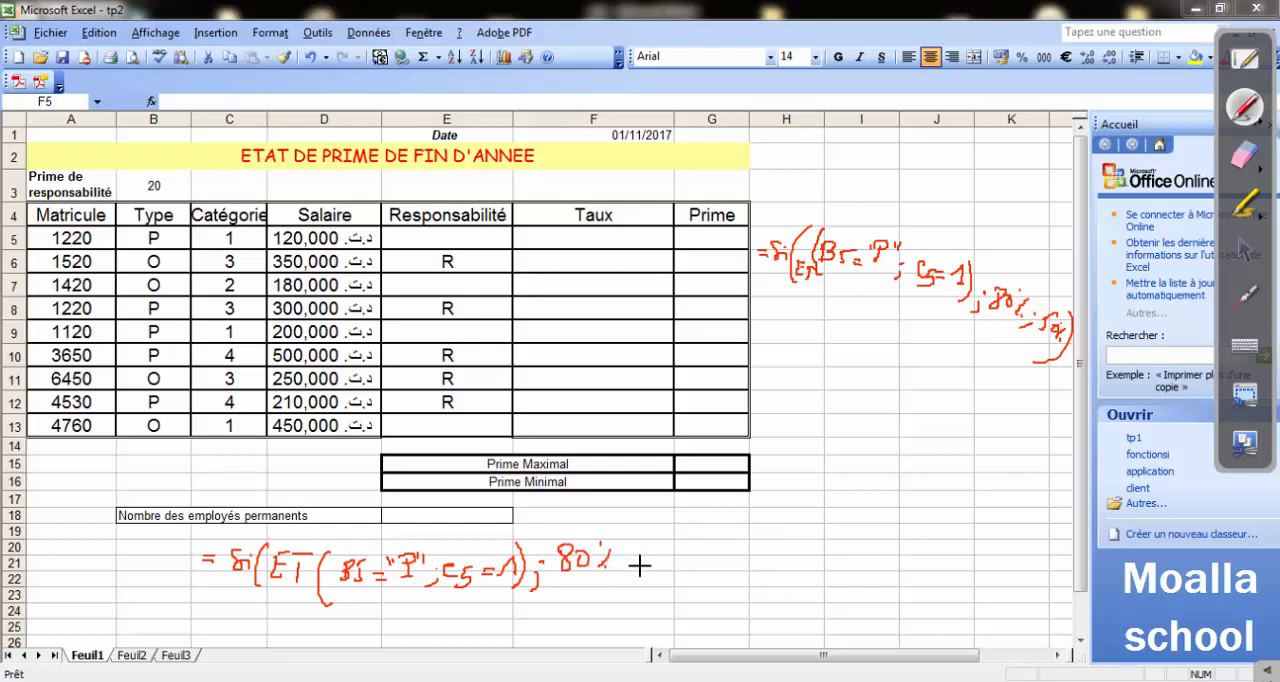
click(630, 564)
mouse_move(662, 563)
mouse_down()
mouse_move(674, 569)
mouse_move(683, 540)
mouse_move(698, 596)
mouse_up()
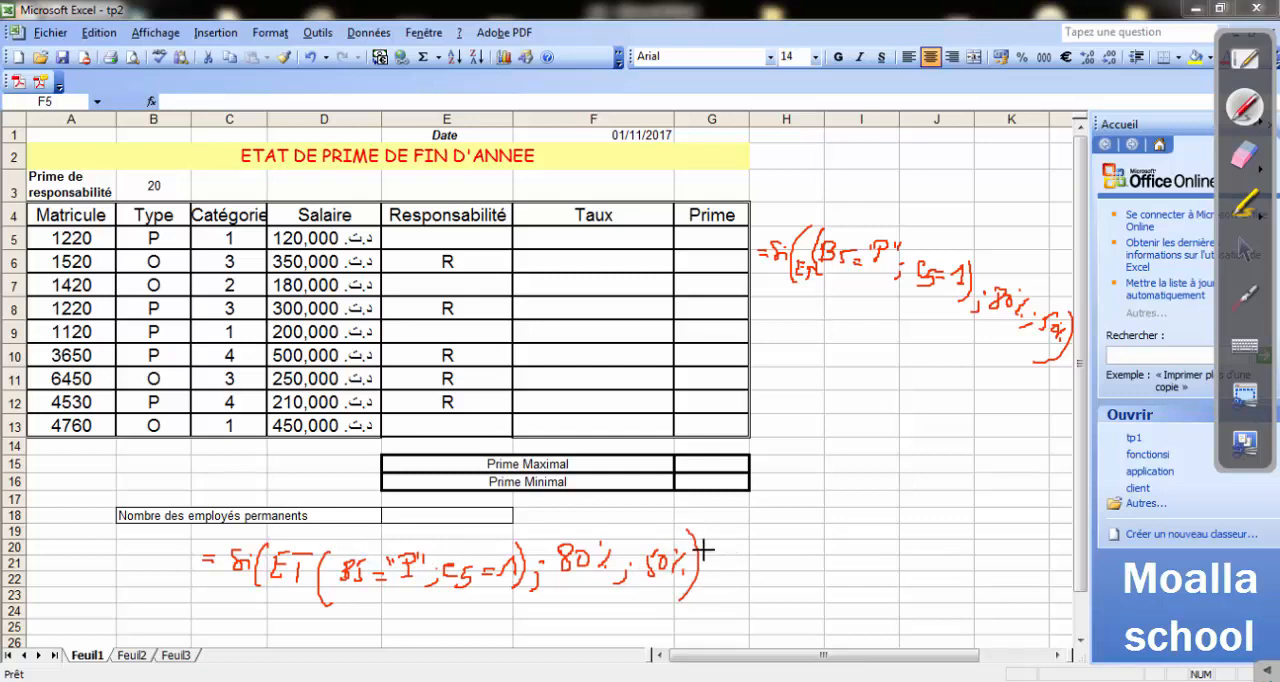
drag(722, 549, 724, 568)
Erase both handwritten formulas and return to the normal pointer.
click(1255, 168)
mouse_move(951, 354)
mouse_down()
mouse_move(1022, 354)
mouse_move(879, 297)
mouse_move(738, 510)
mouse_move(543, 571)
mouse_move(271, 571)
mouse_up()
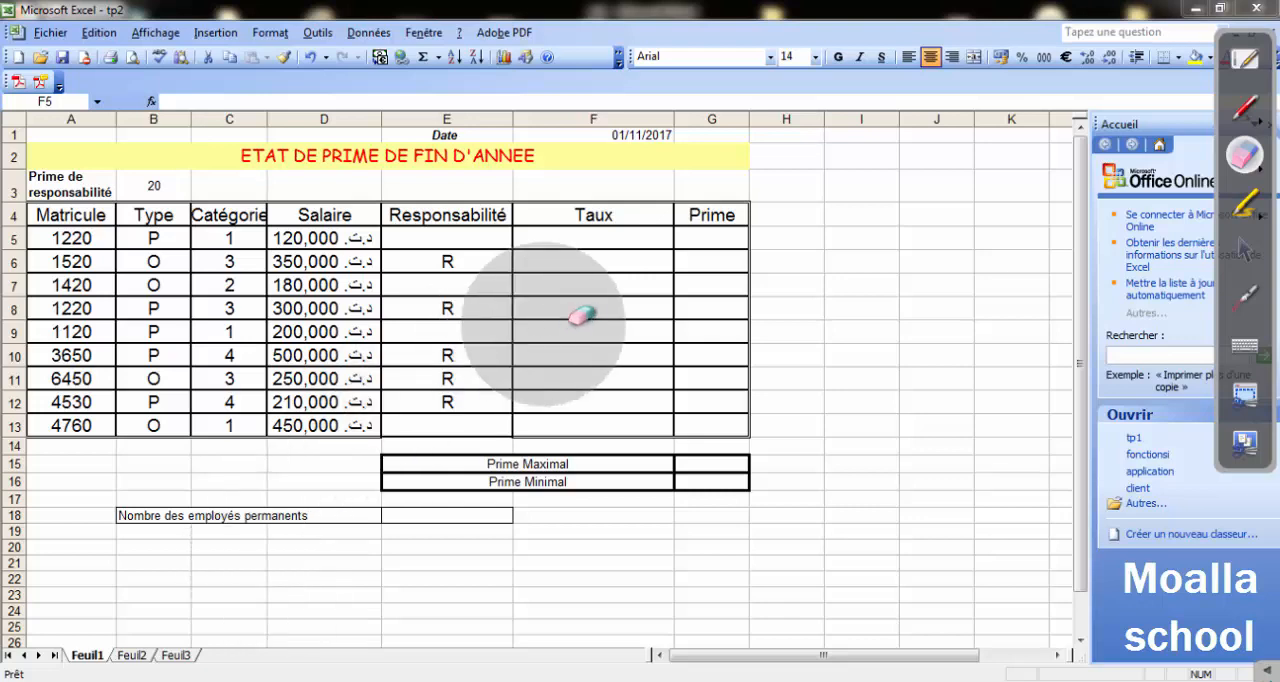
click(1245, 251)
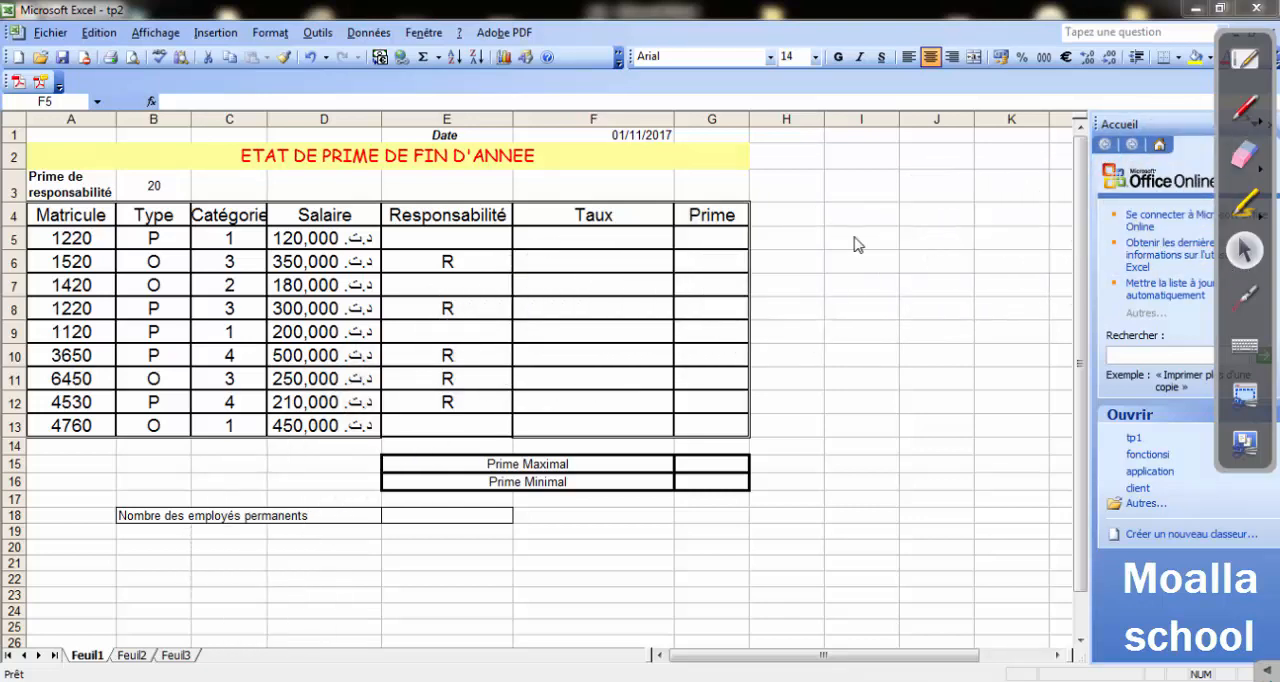
Enter a first version of the Taux formula in F5 as =SI(B5="P";C5=1).
click(537, 238)
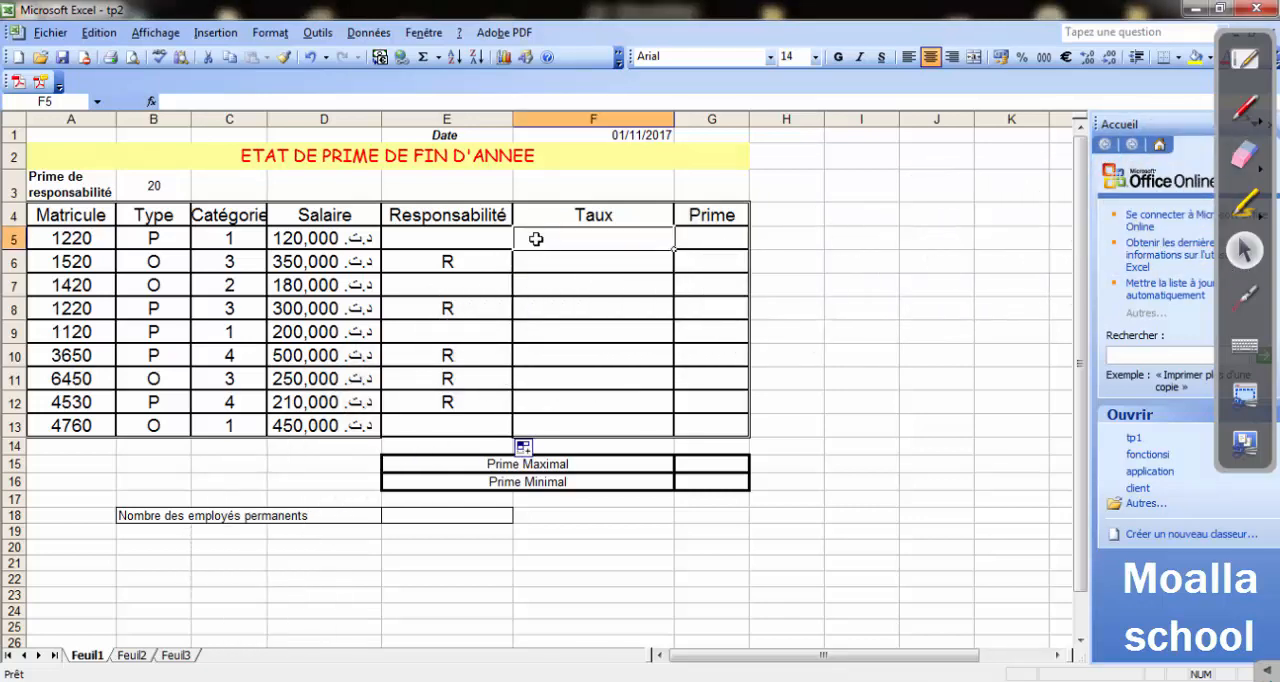
text(=si()
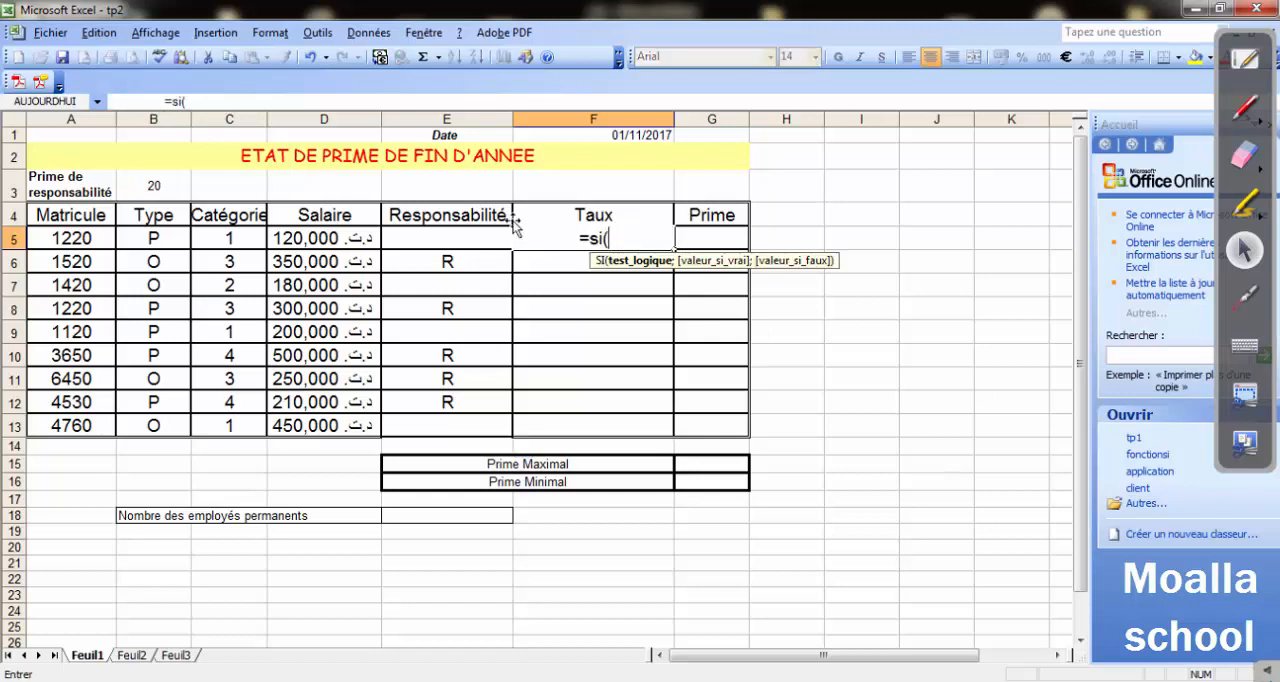
click(157, 238)
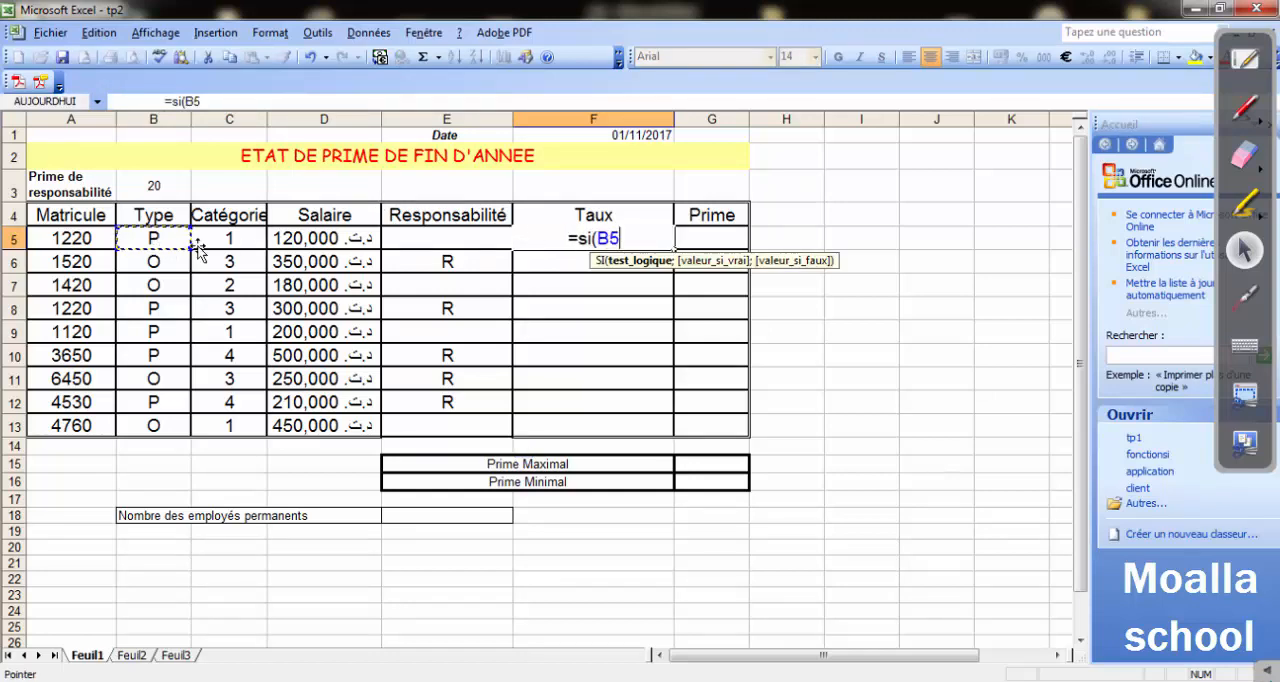
text(=)
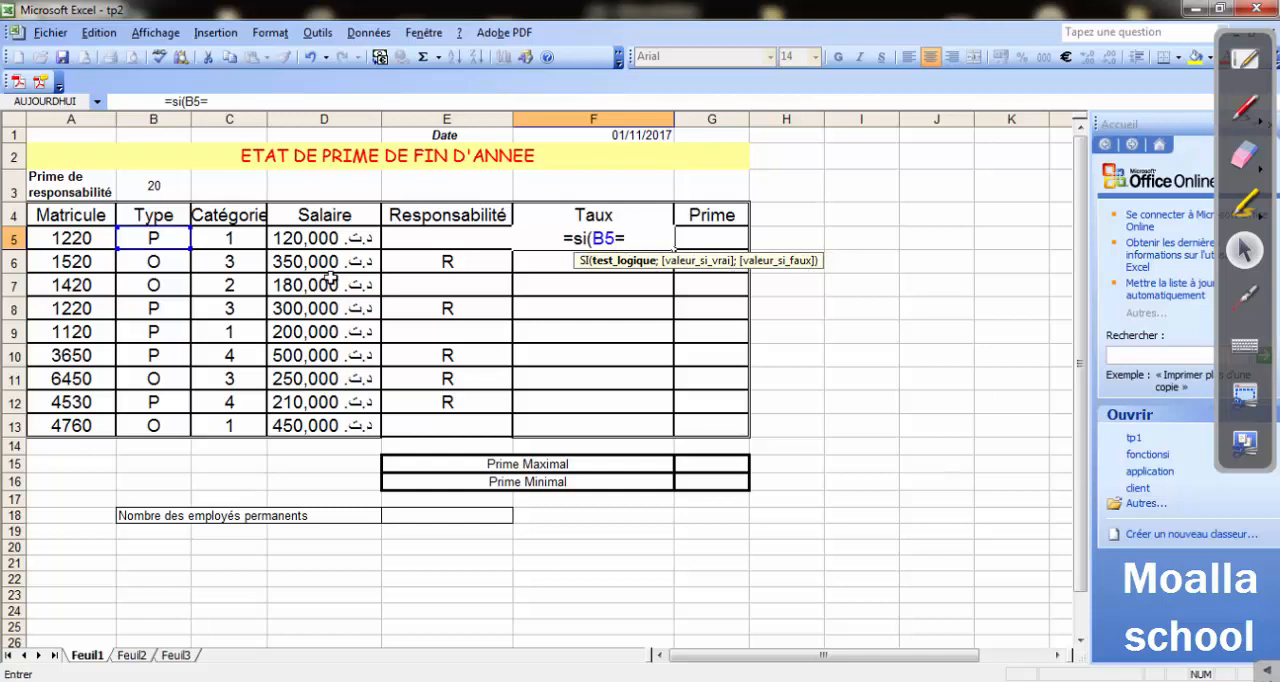
text("P")
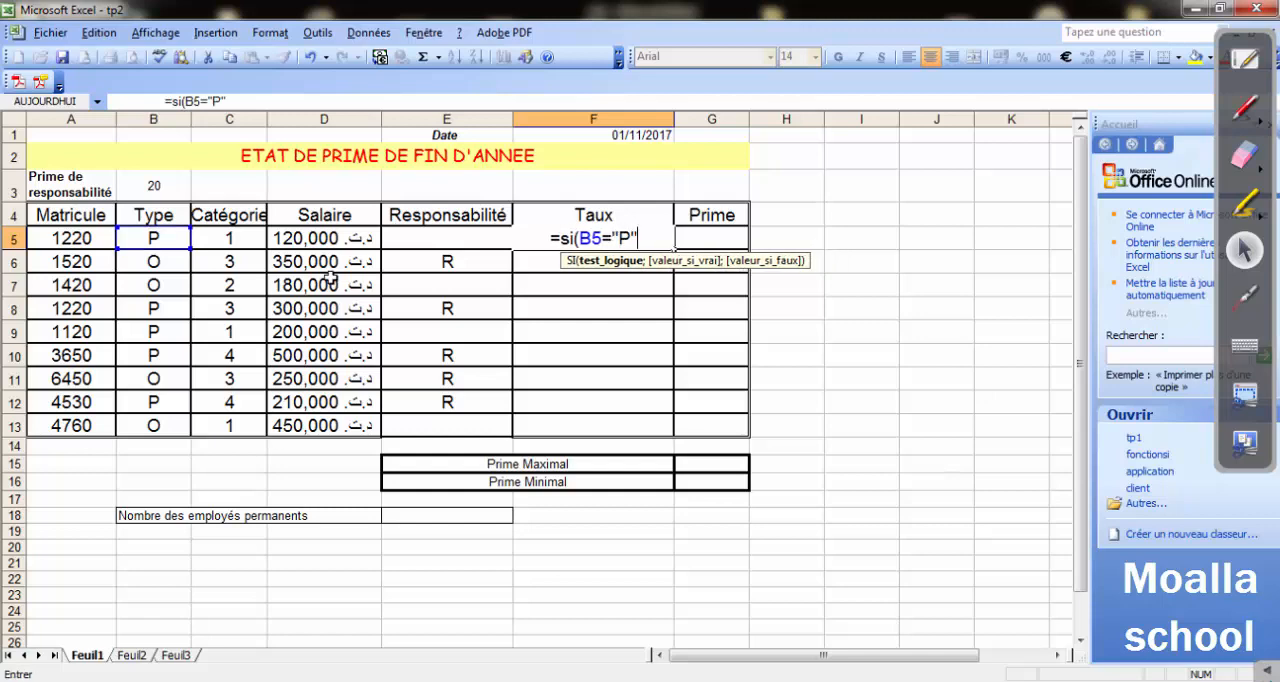
text(;)
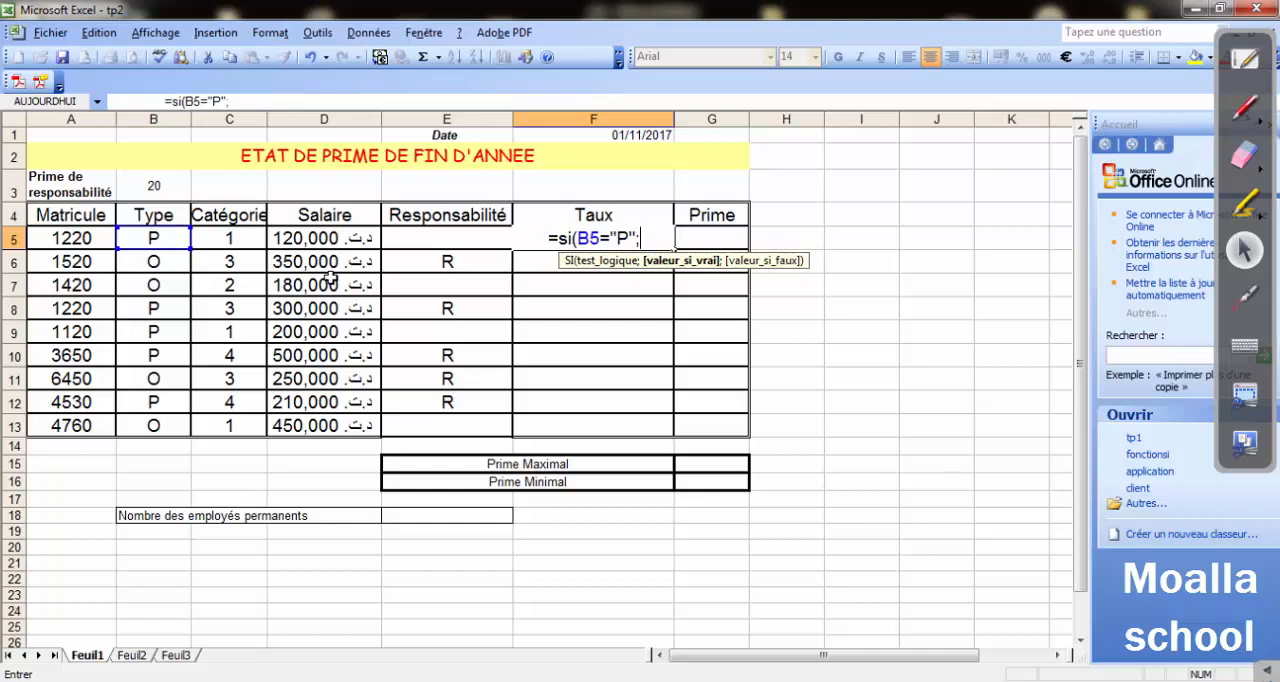
click(244, 238)
text(=)
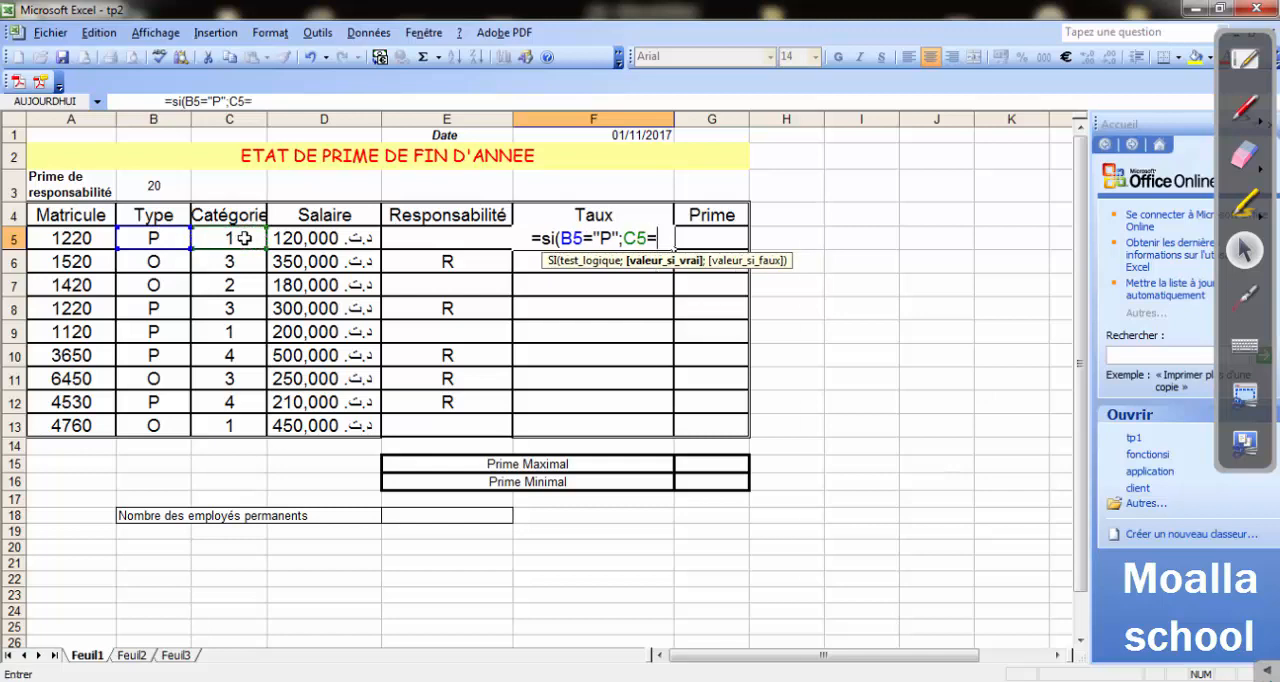
text(1)
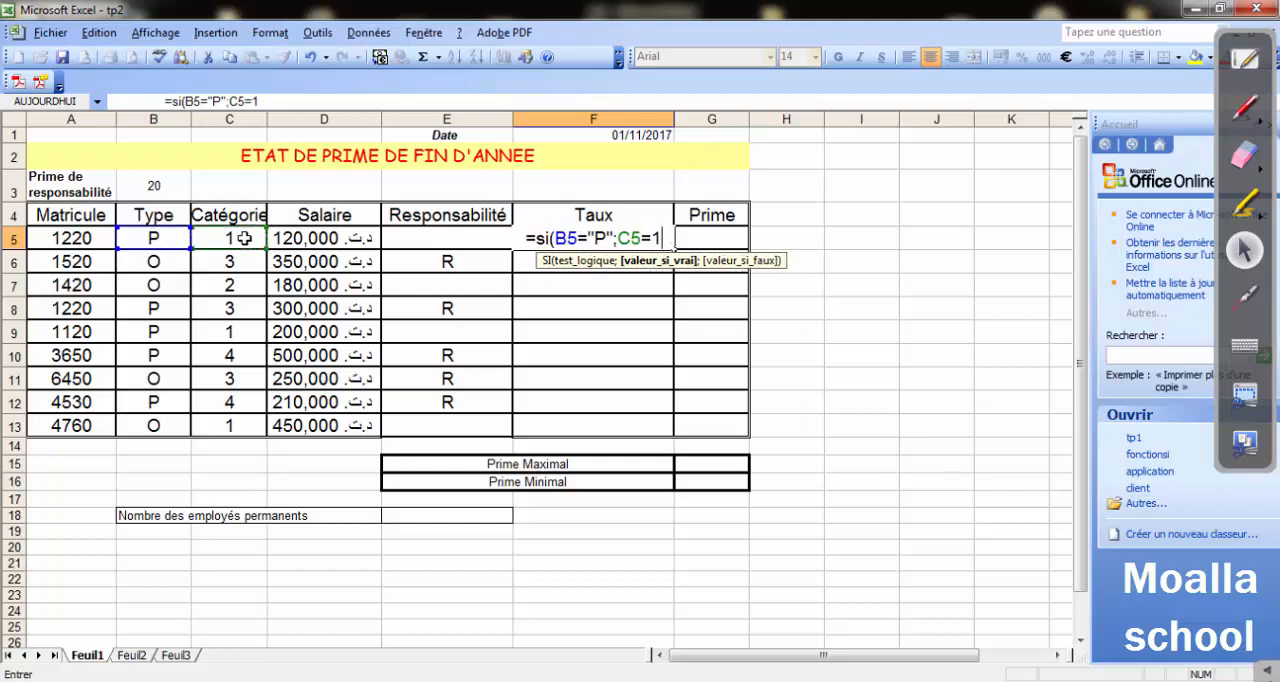
key(Left)
key(Left)
key(Right)
key(Right)
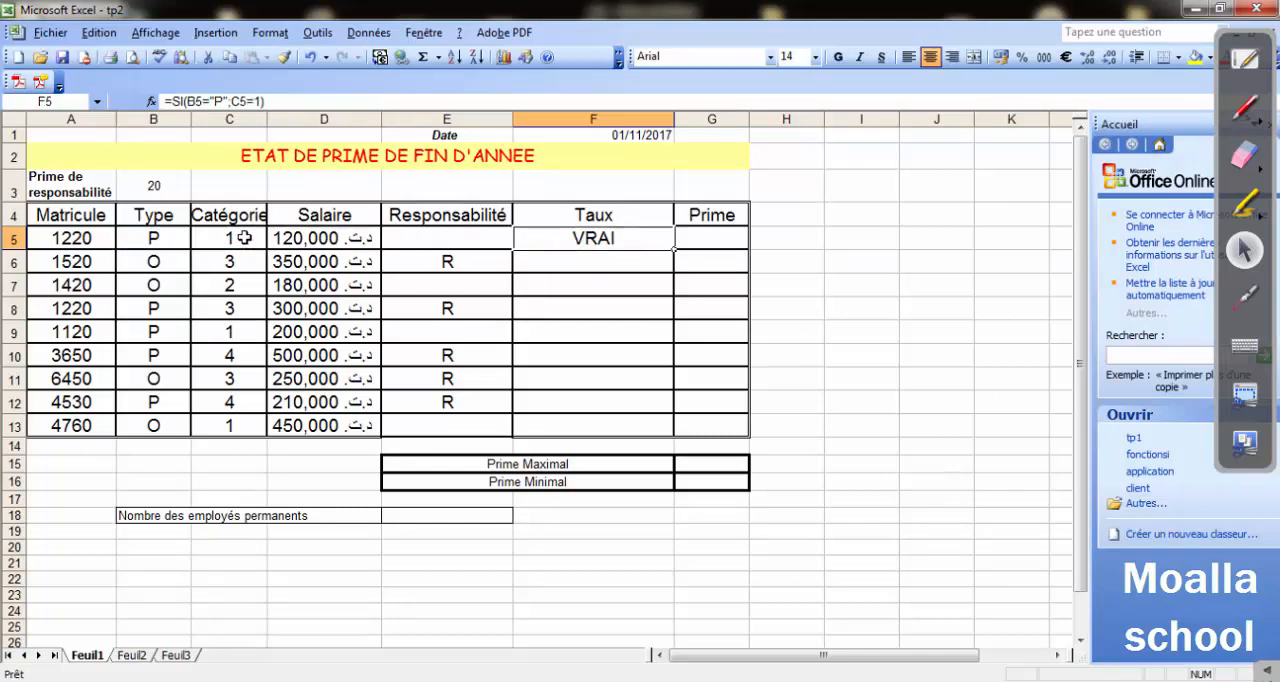
Nest the two conditions in ET and add the rates, making the F5 formula =SI(ET(B5="P";C5=1);80%;50%).
double_click(591, 238)
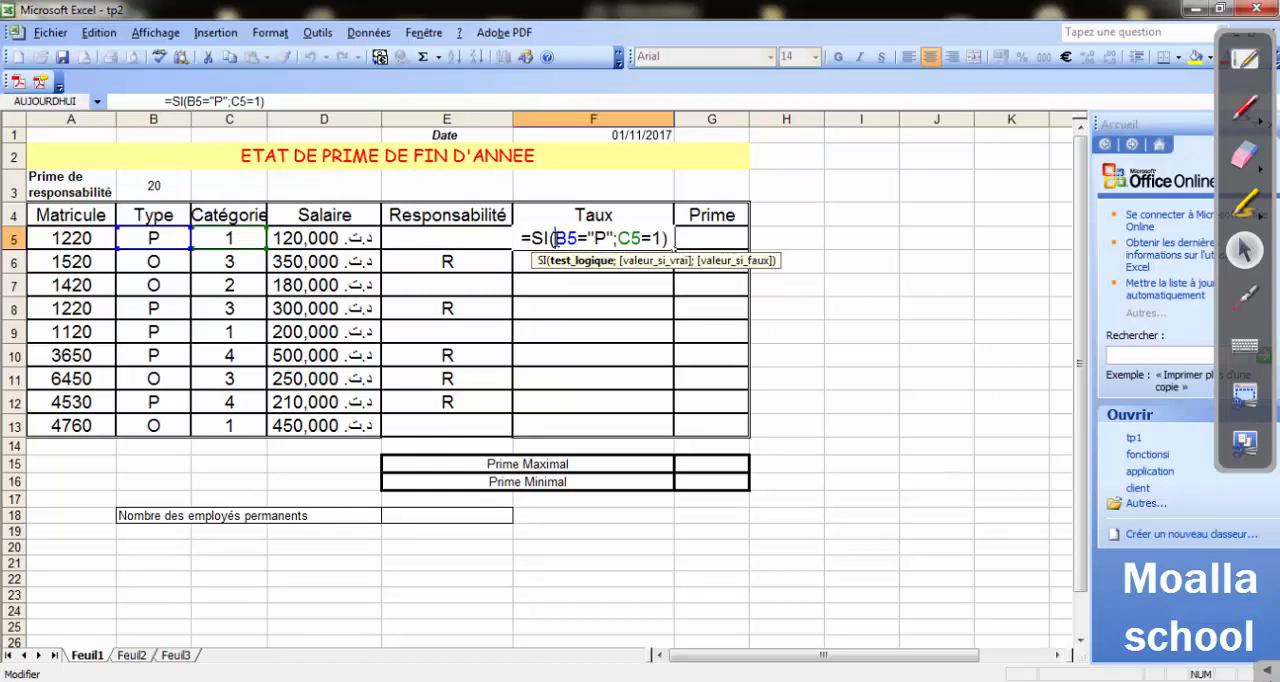
click(557, 238)
text(et()
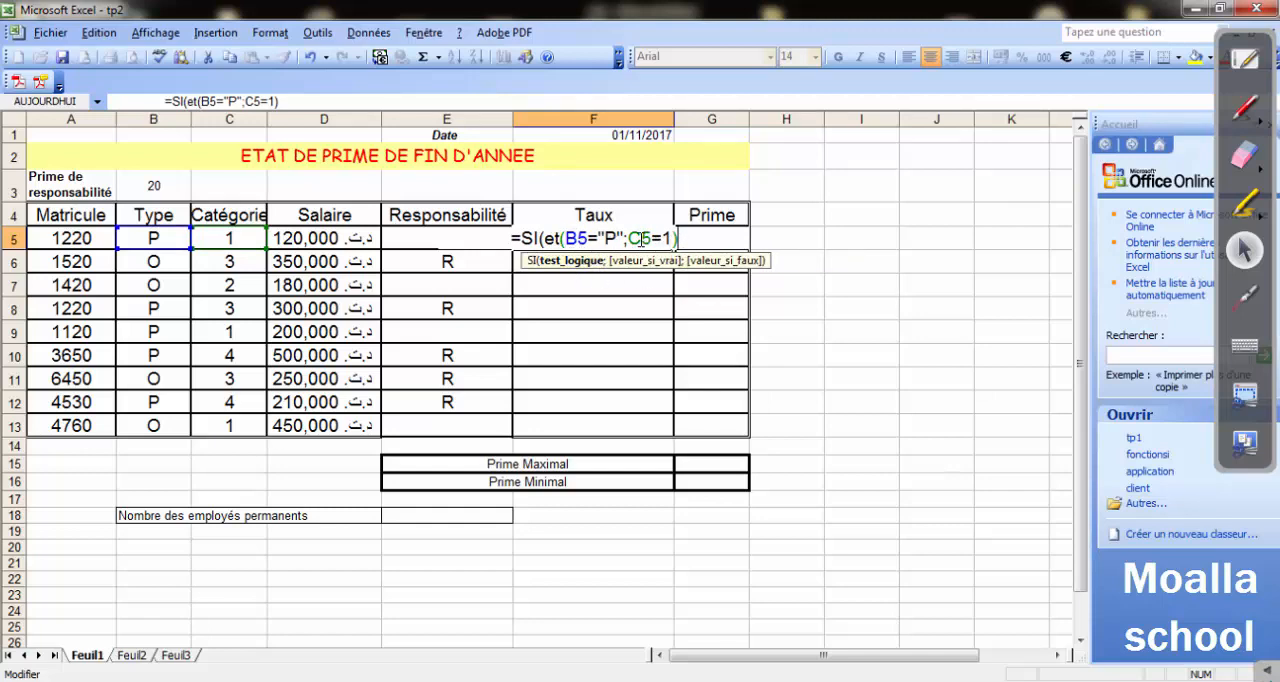
text(;)
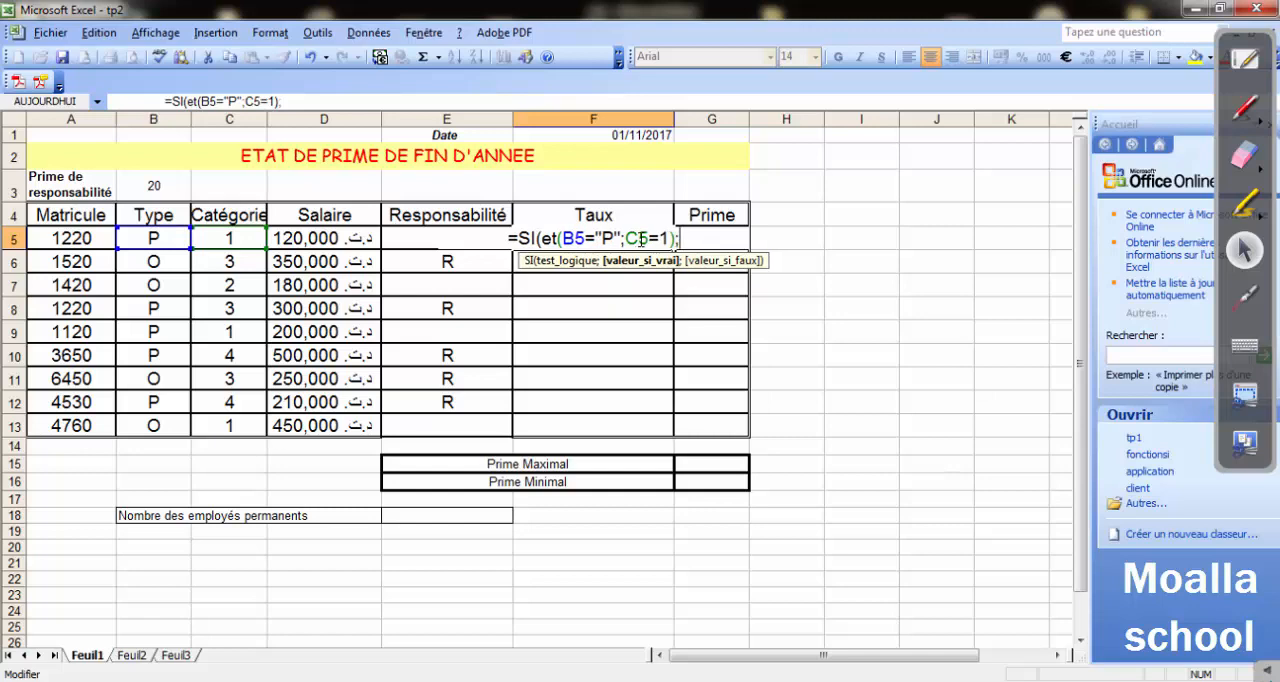
text(80)
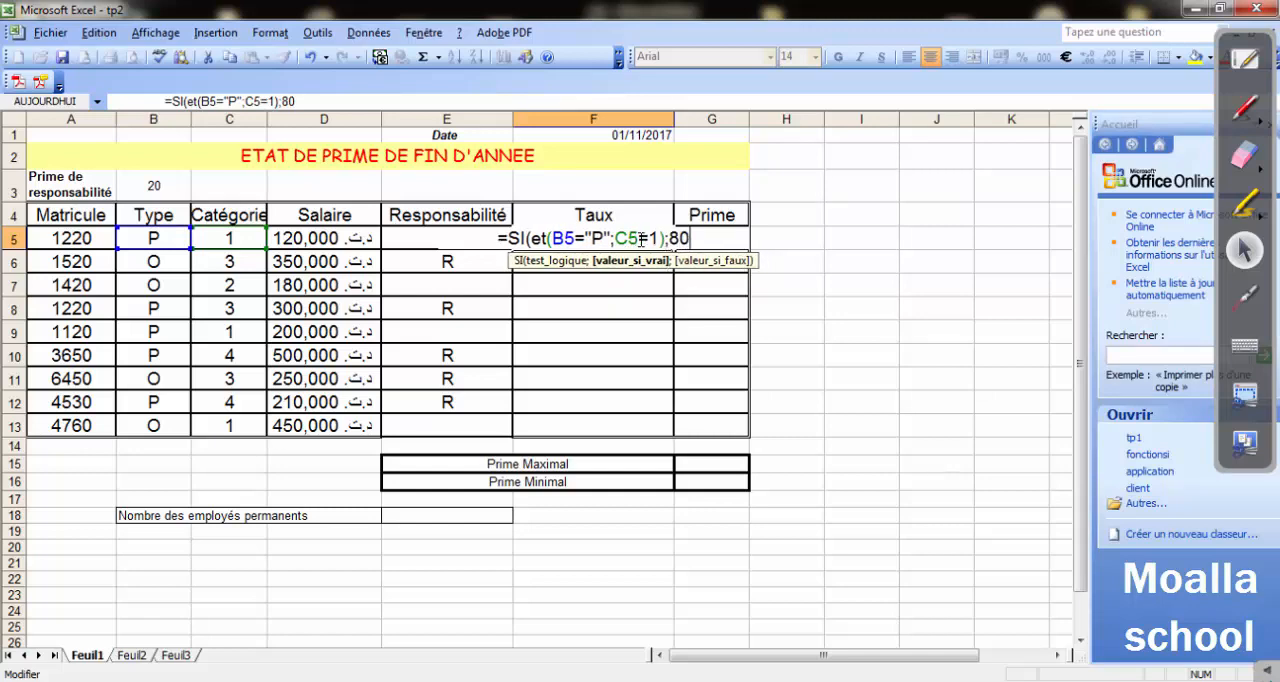
text(%)
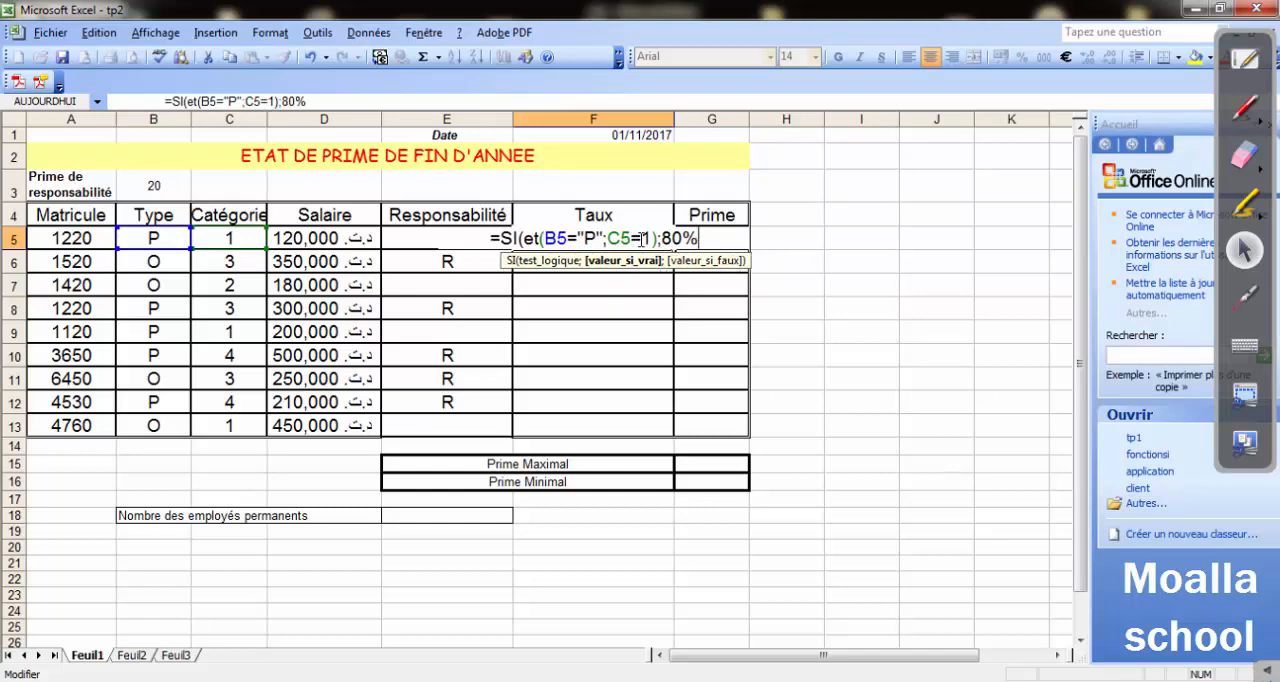
text(;)
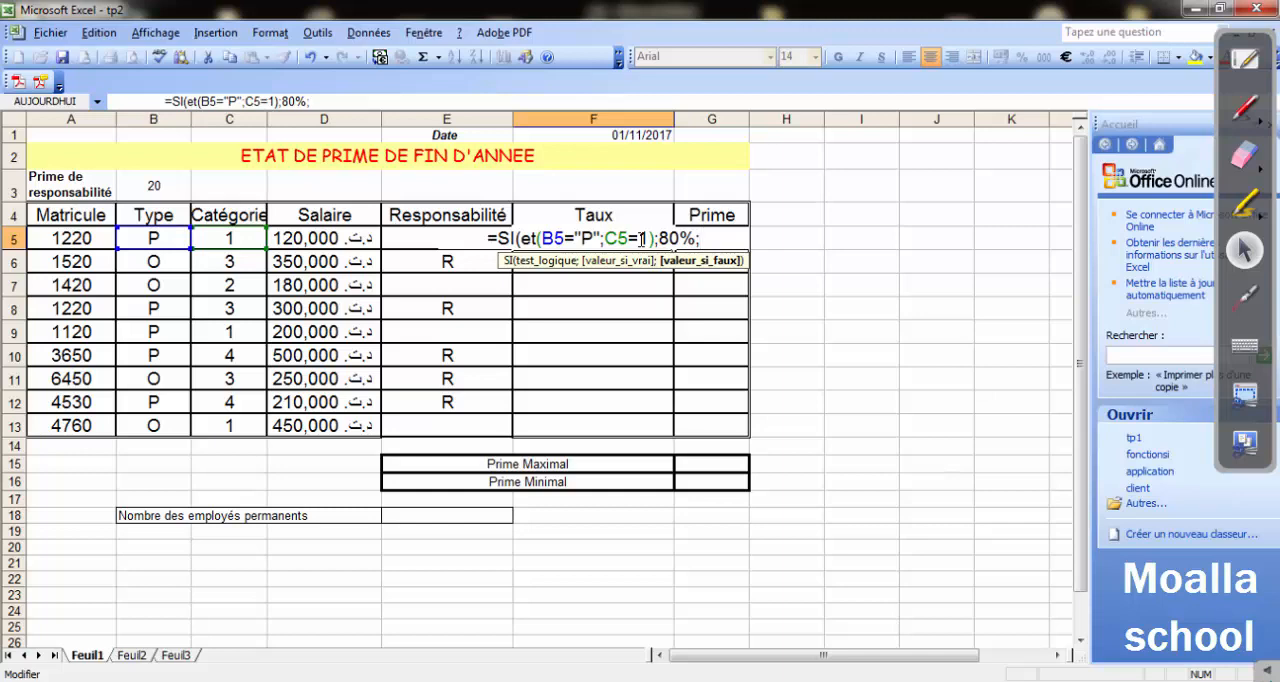
text(50%)
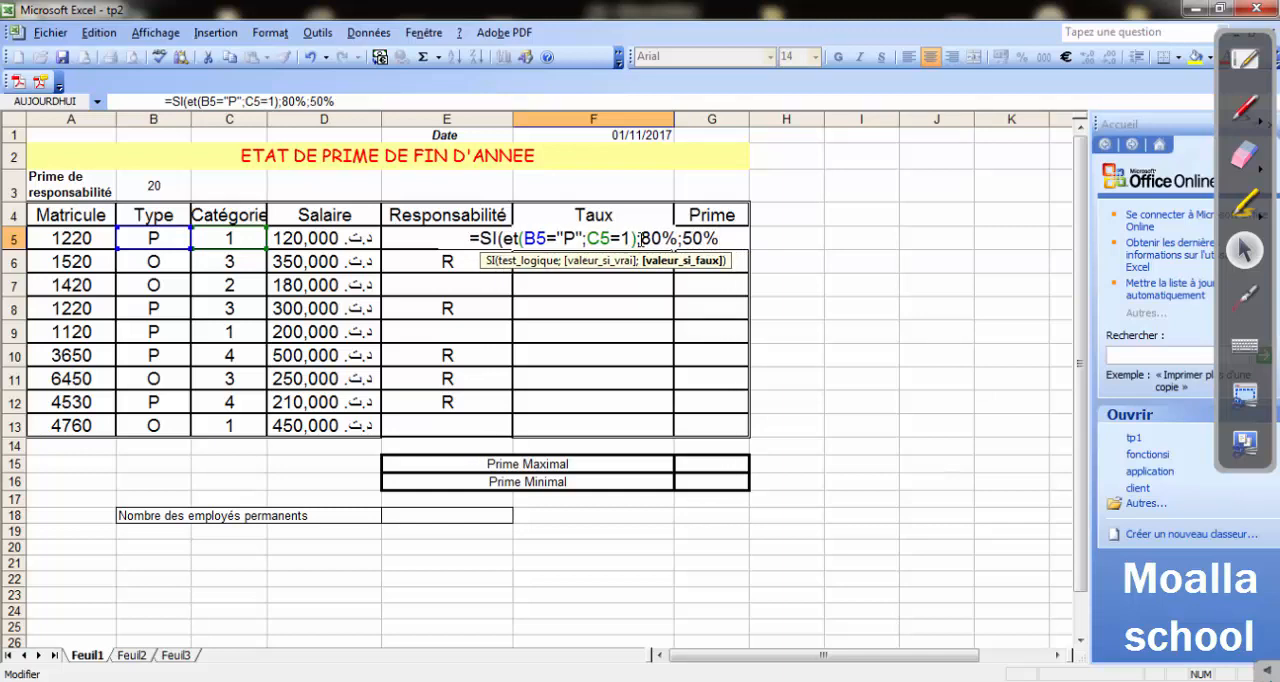
text())
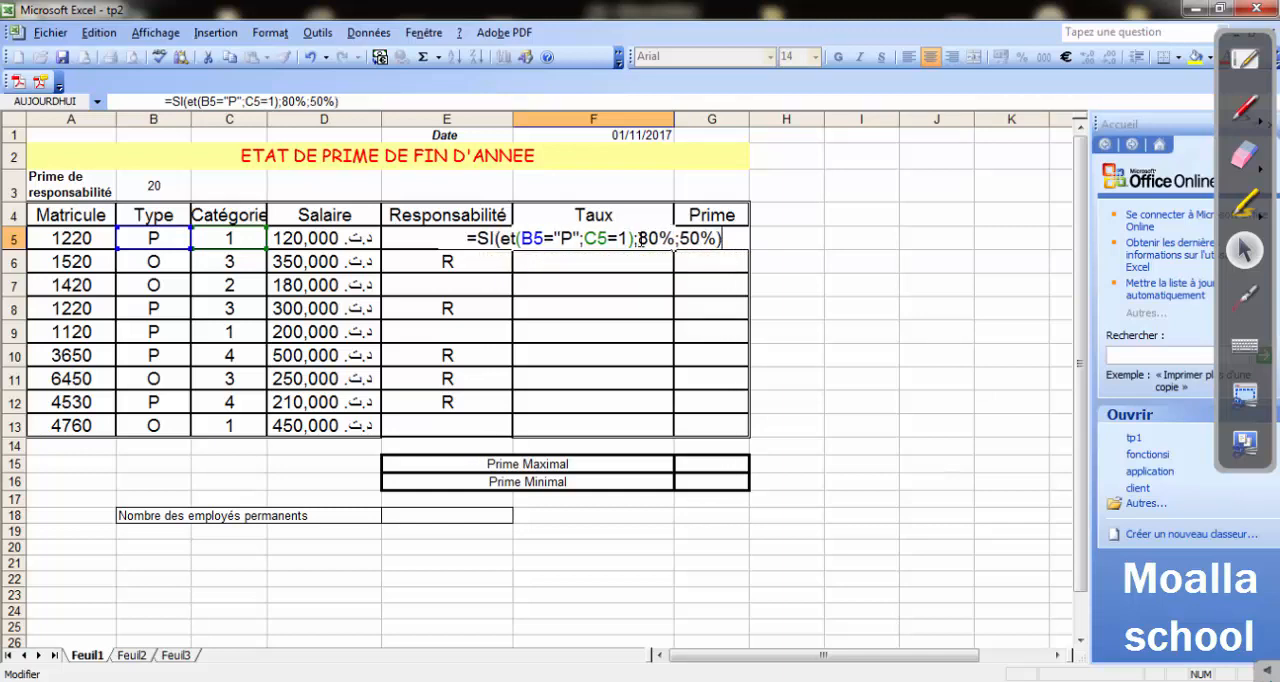
key(Return)
click(626, 242)
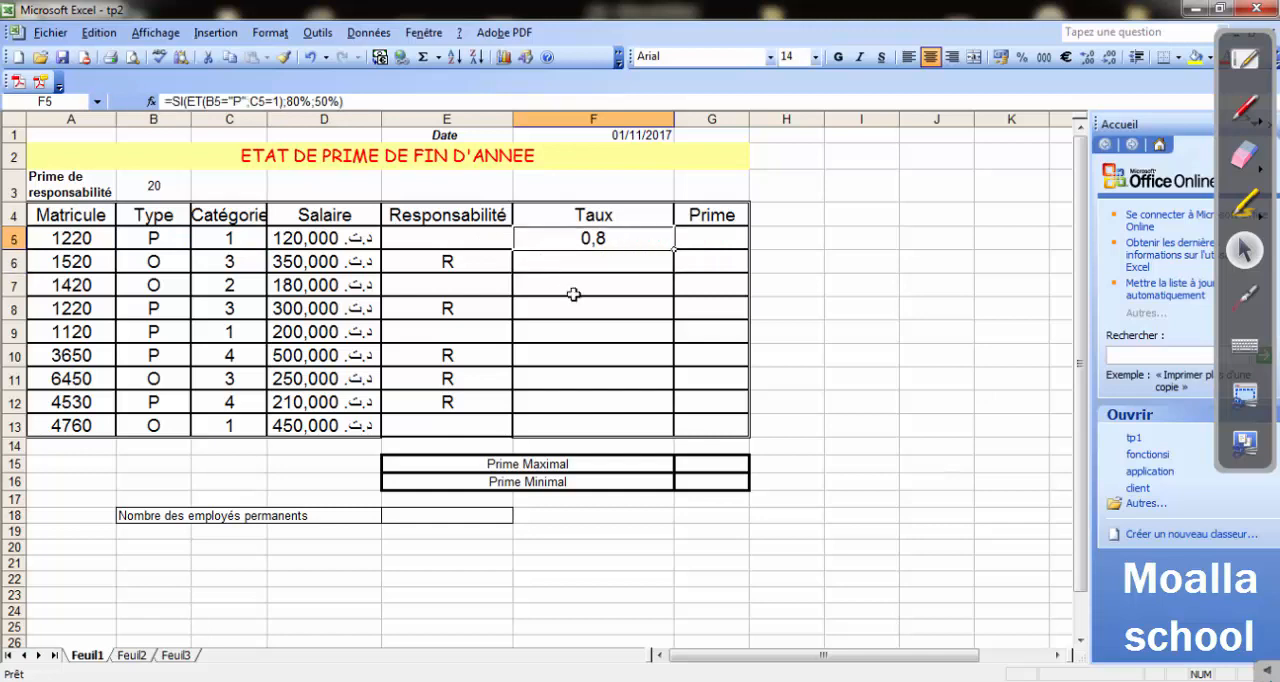
Fill the Taux formula from F5 down through F13 and check the copied formula in F9 against the original.
drag(672, 247, 650, 418)
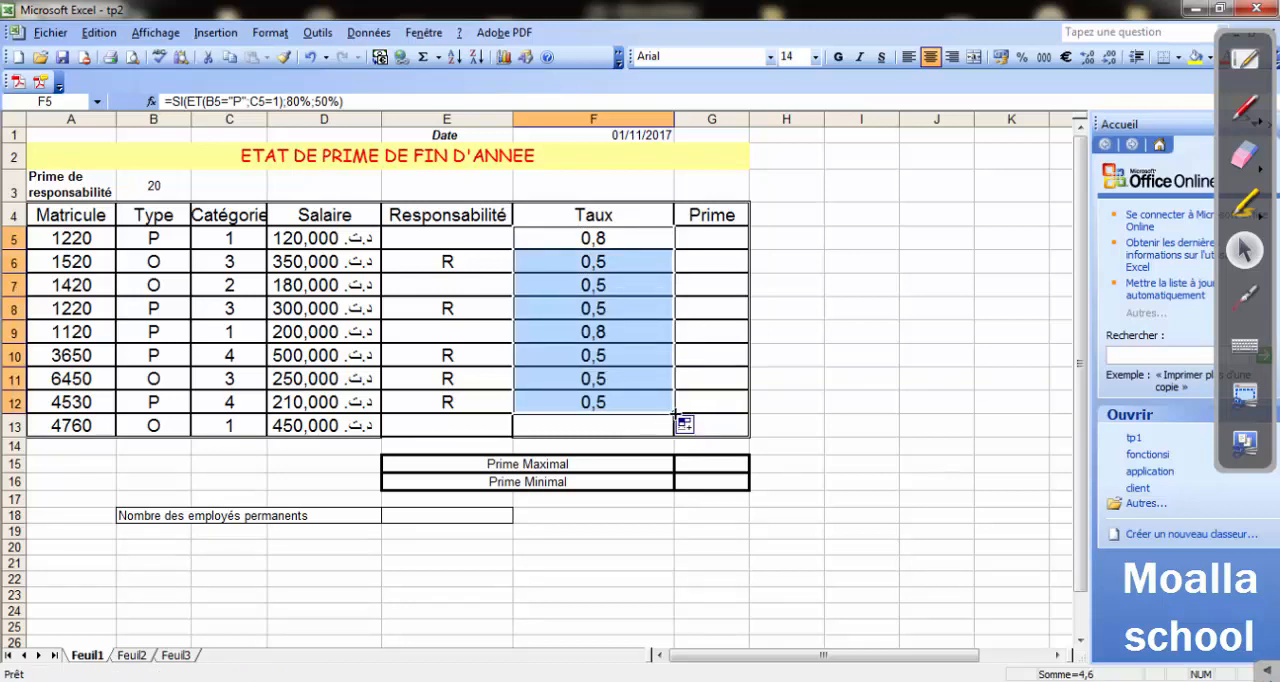
drag(675, 413, 677, 430)
click(850, 378)
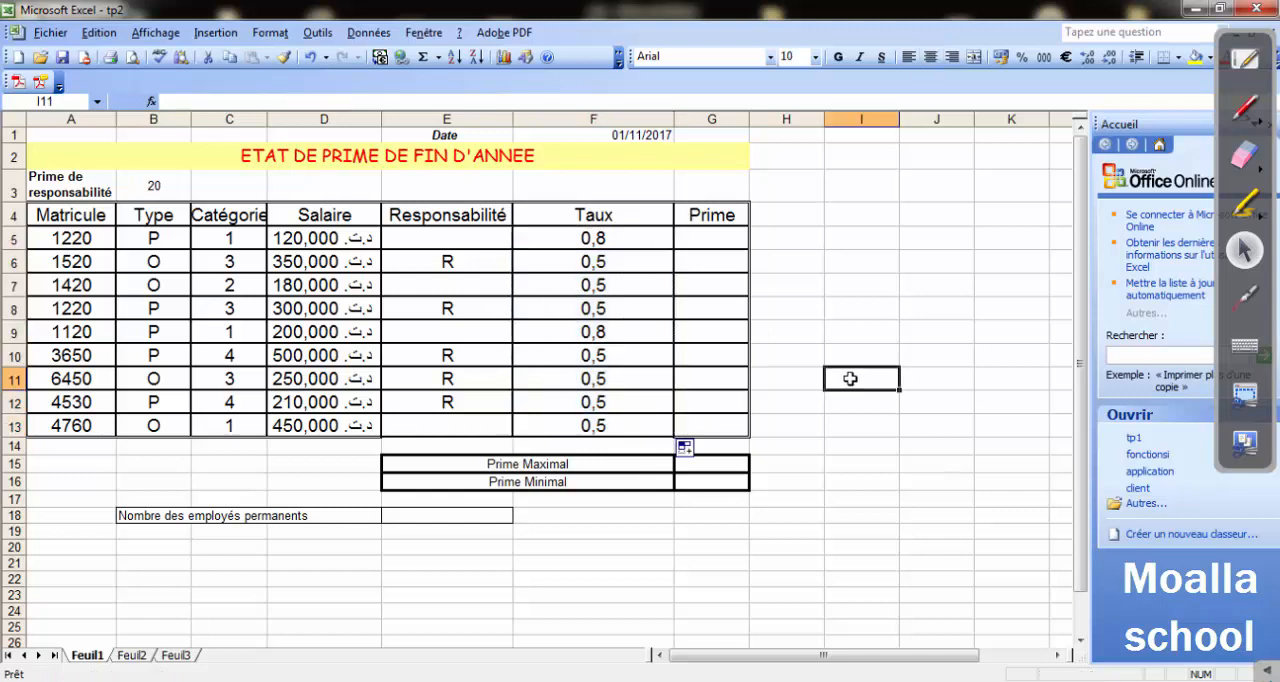
click(598, 338)
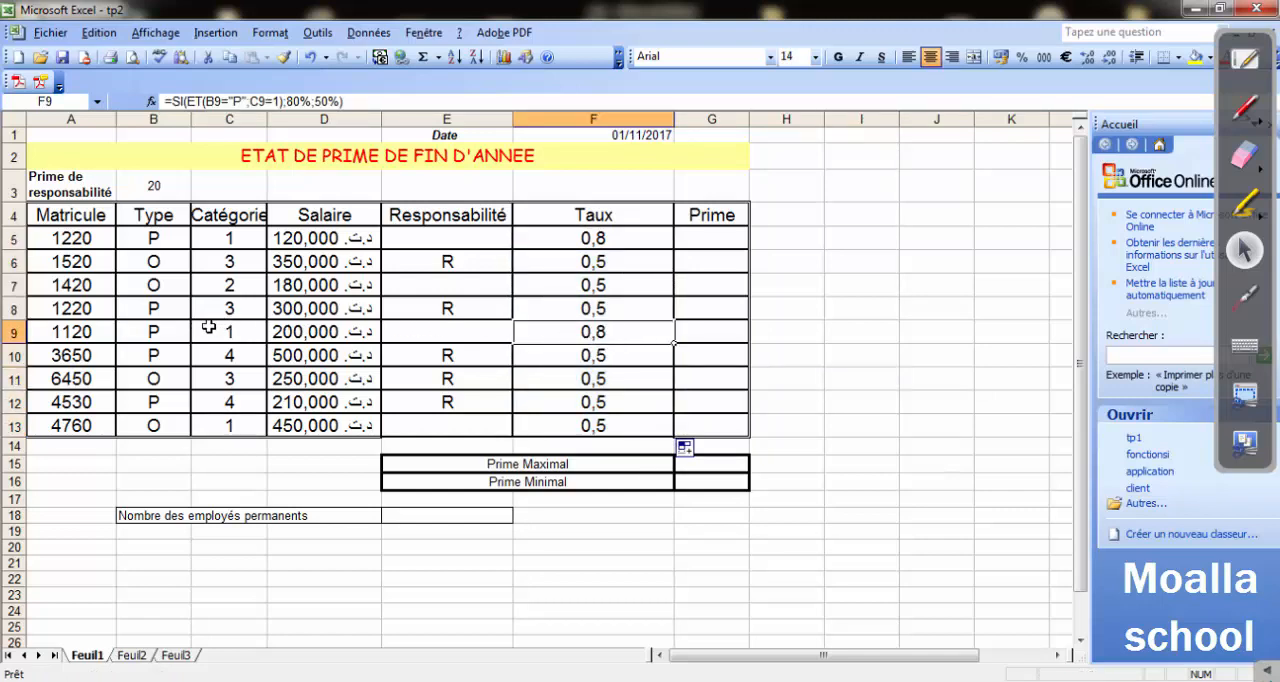
click(522, 244)
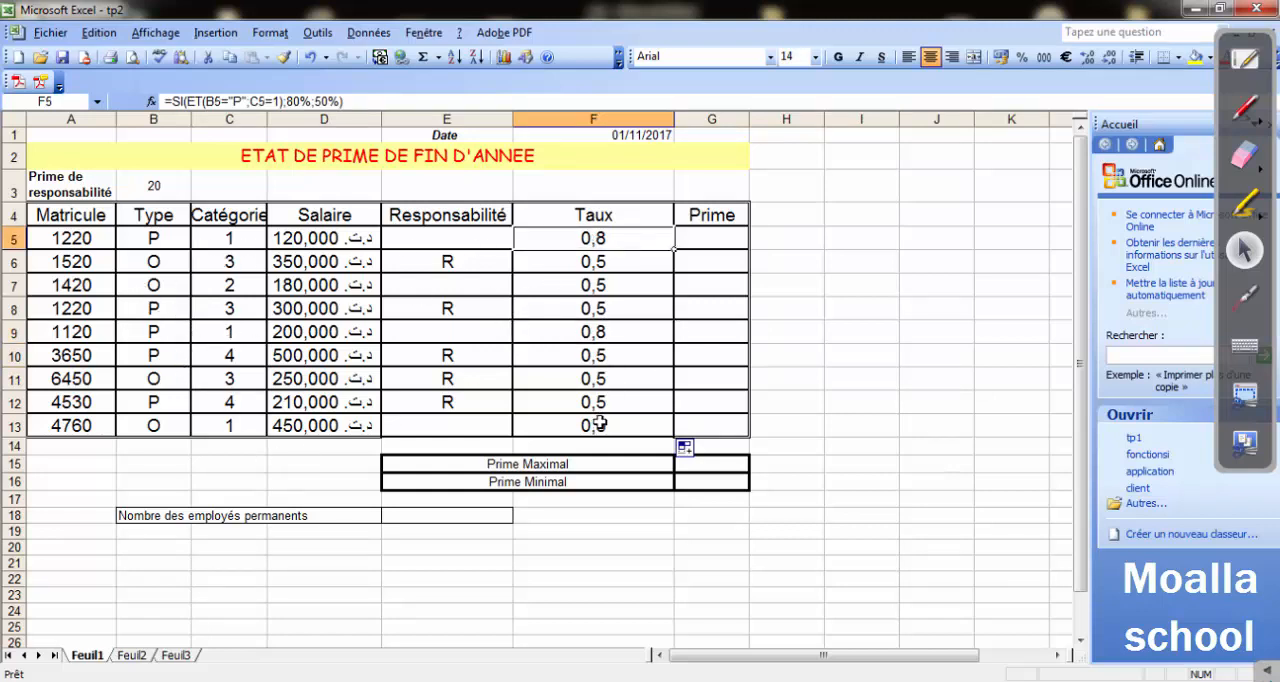
Format the Taux values in F5:F13 as percentages with 0 decimal places.
drag(588, 238, 612, 425)
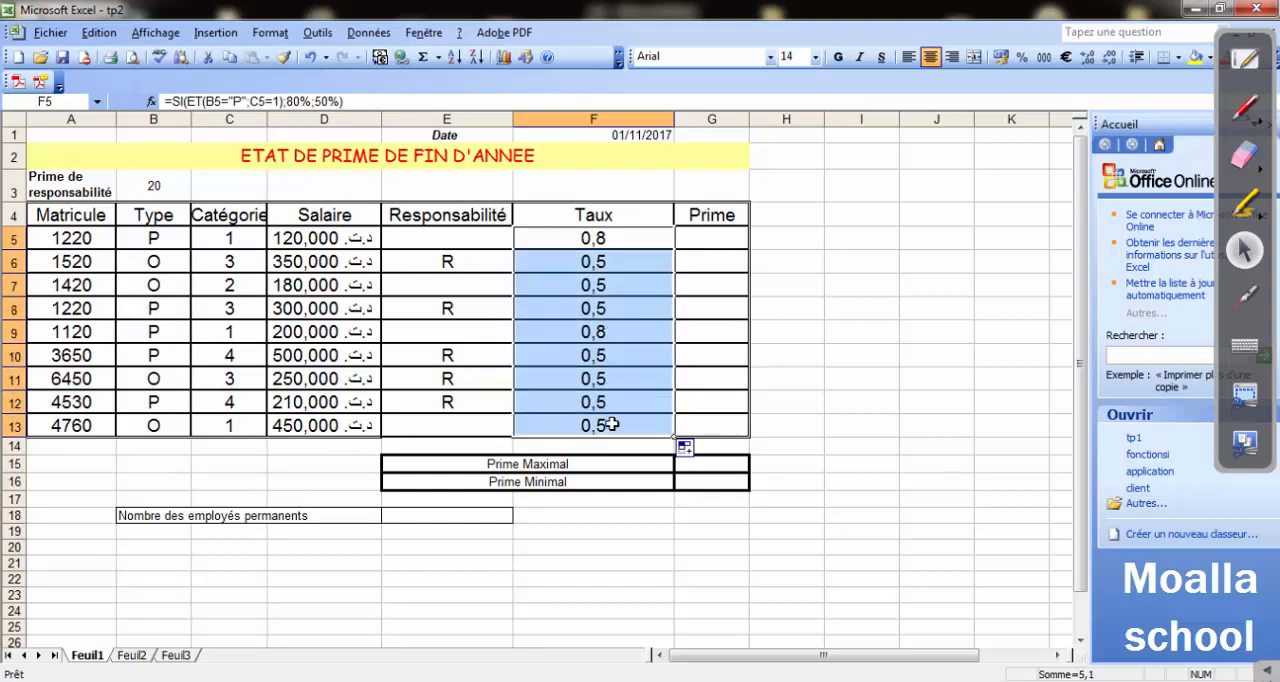
click(273, 38)
click(290, 52)
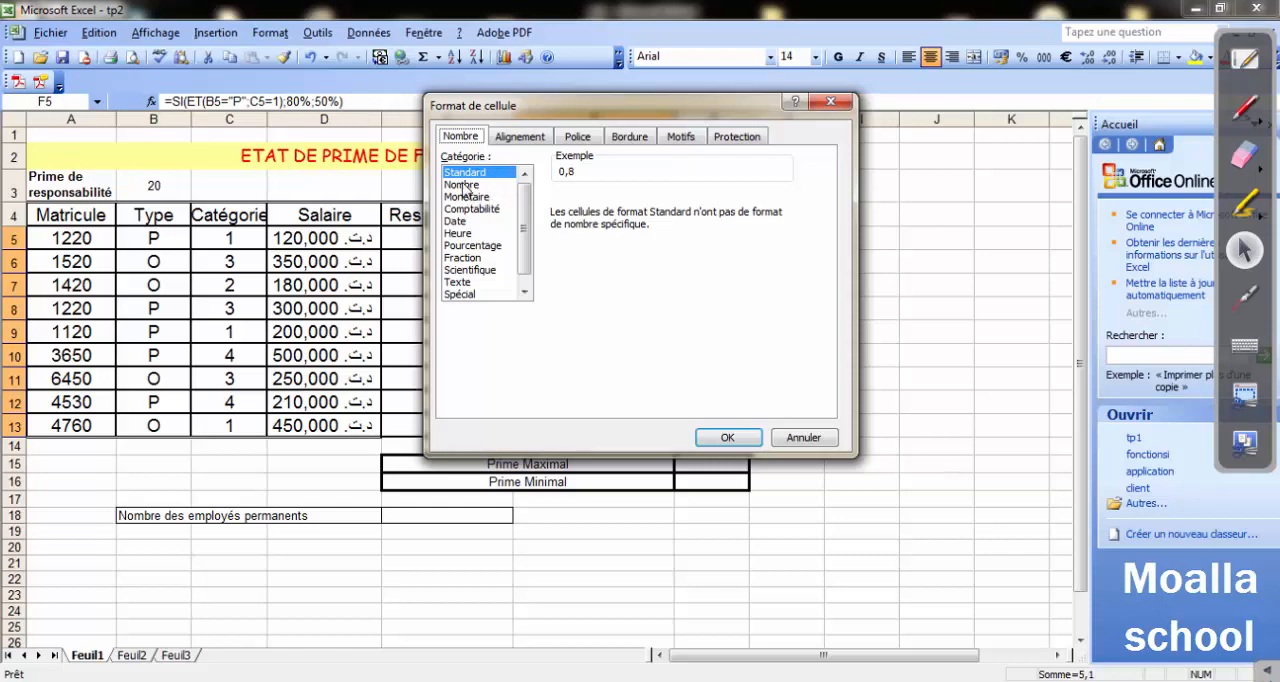
click(474, 245)
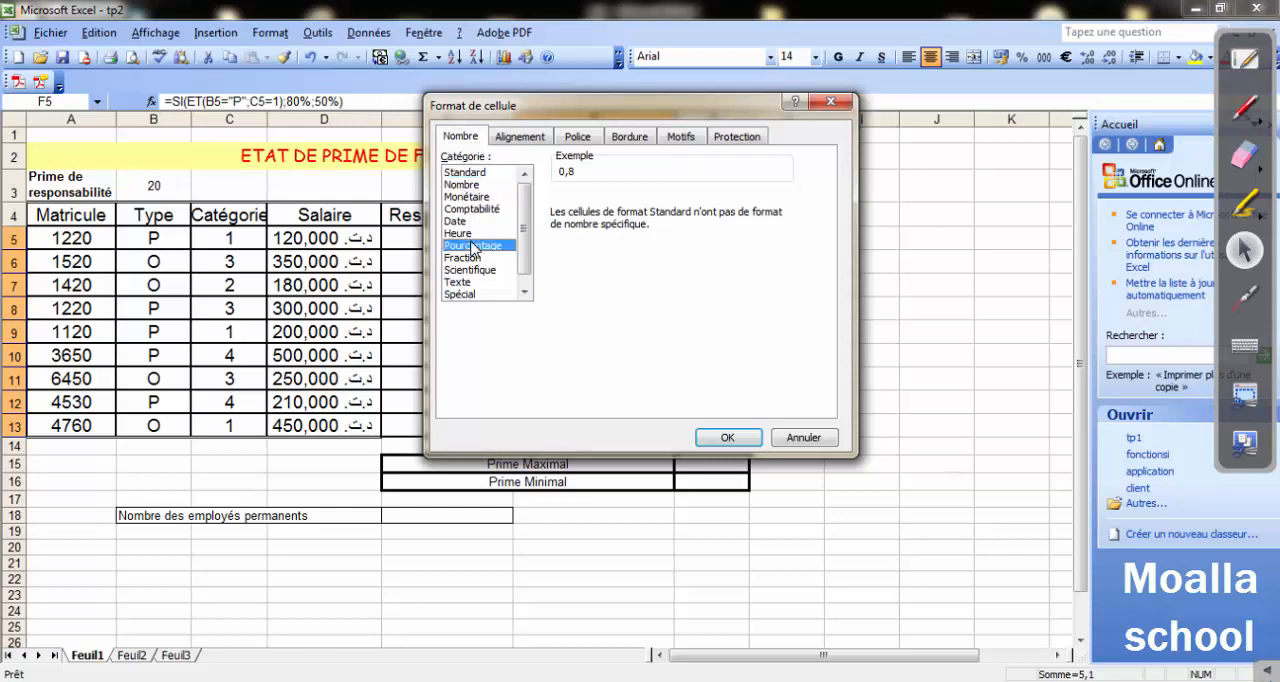
click(733, 204)
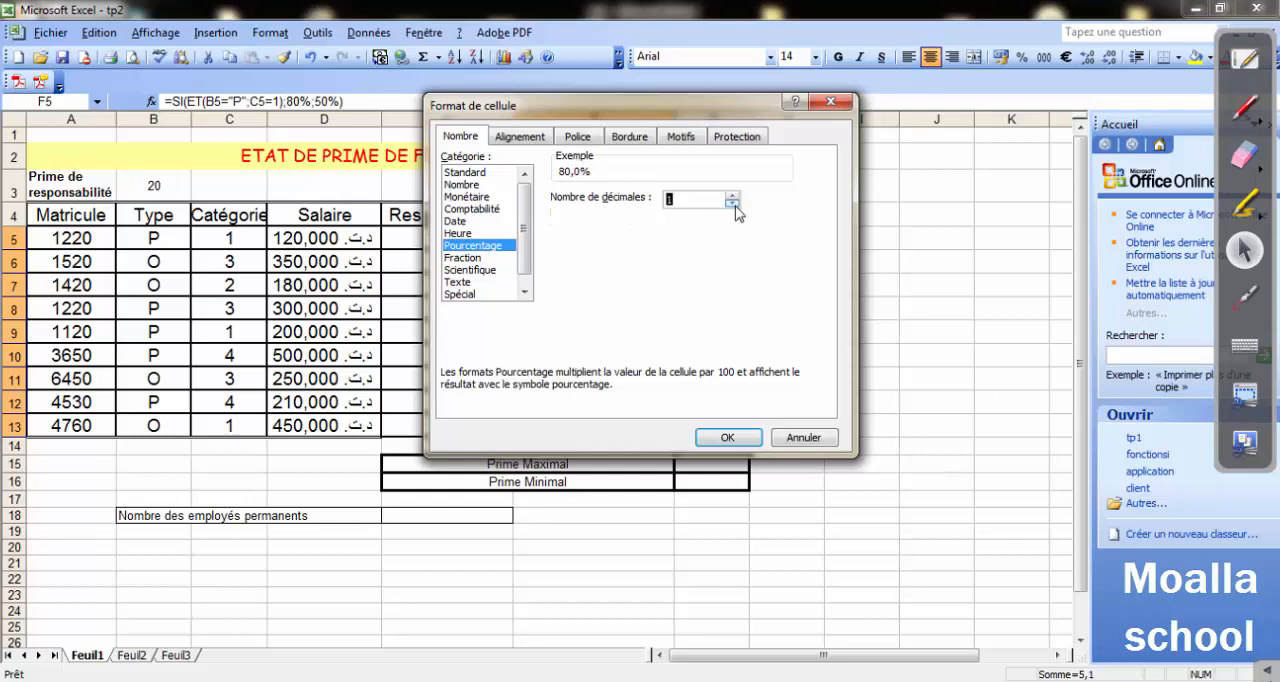
click(733, 204)
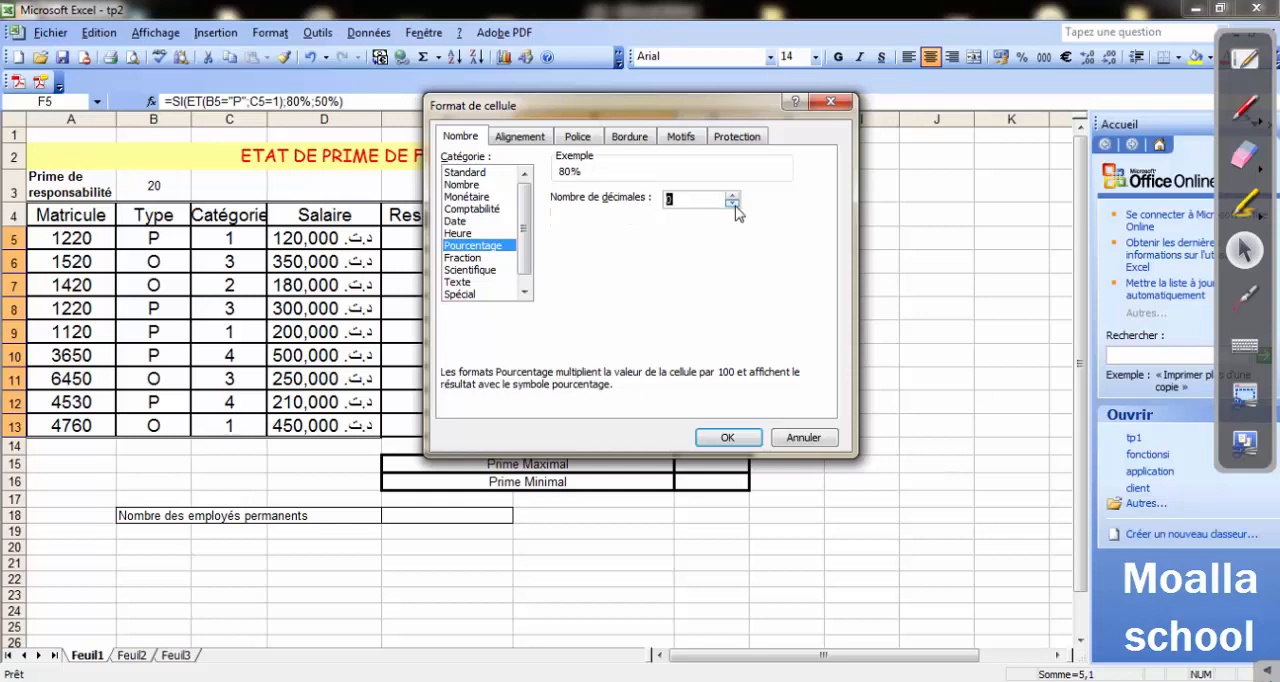
click(729, 437)
click(831, 458)
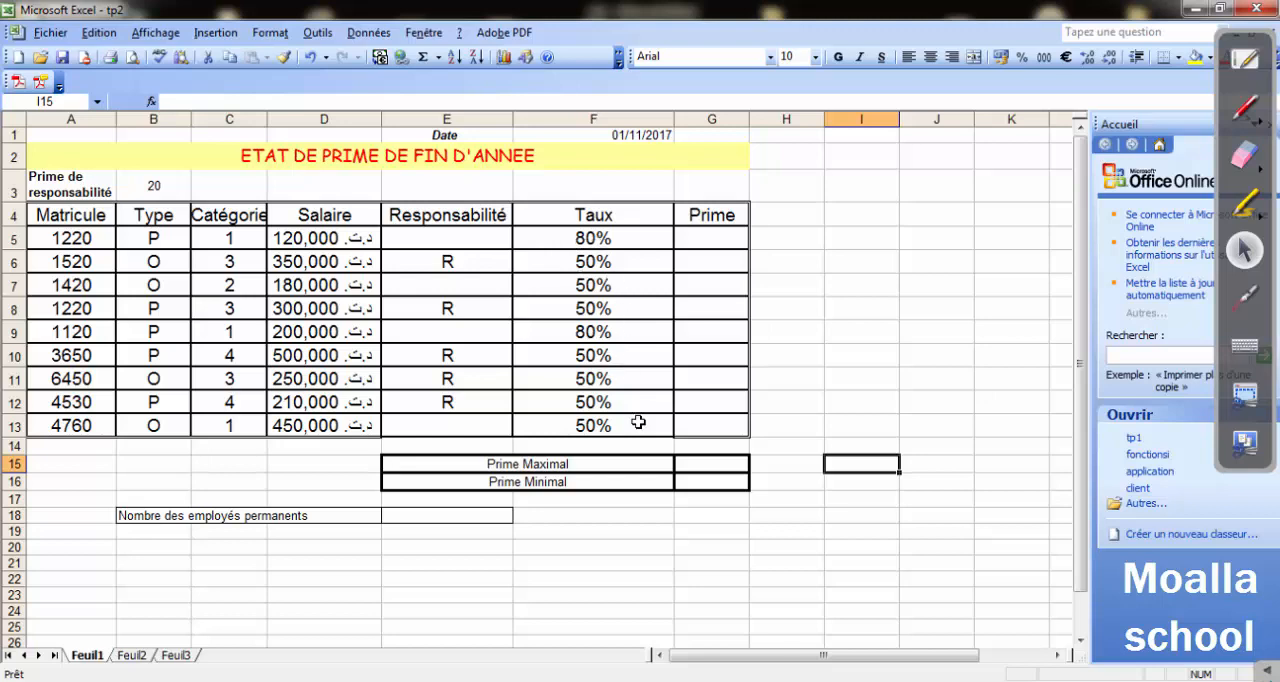
click(590, 238)
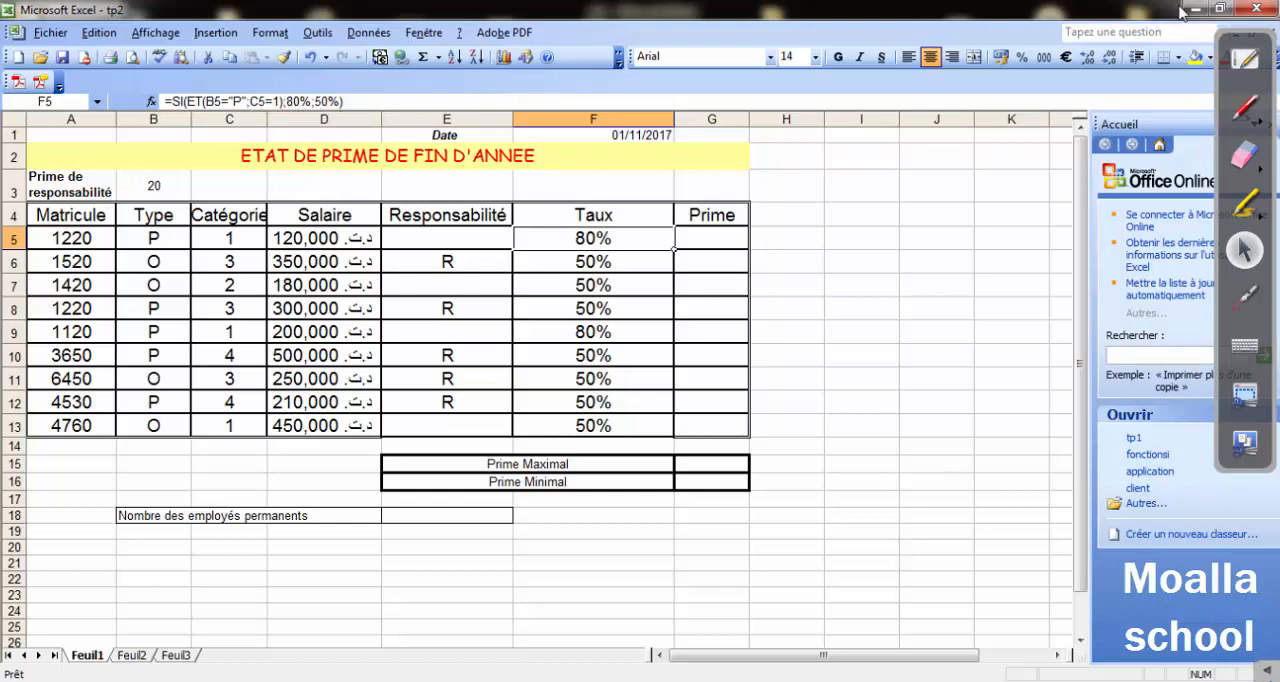
Switch to the Word exercise tp2 and read the Prime (colonne G) calculation rules in question 4.
key(alt+Tab)
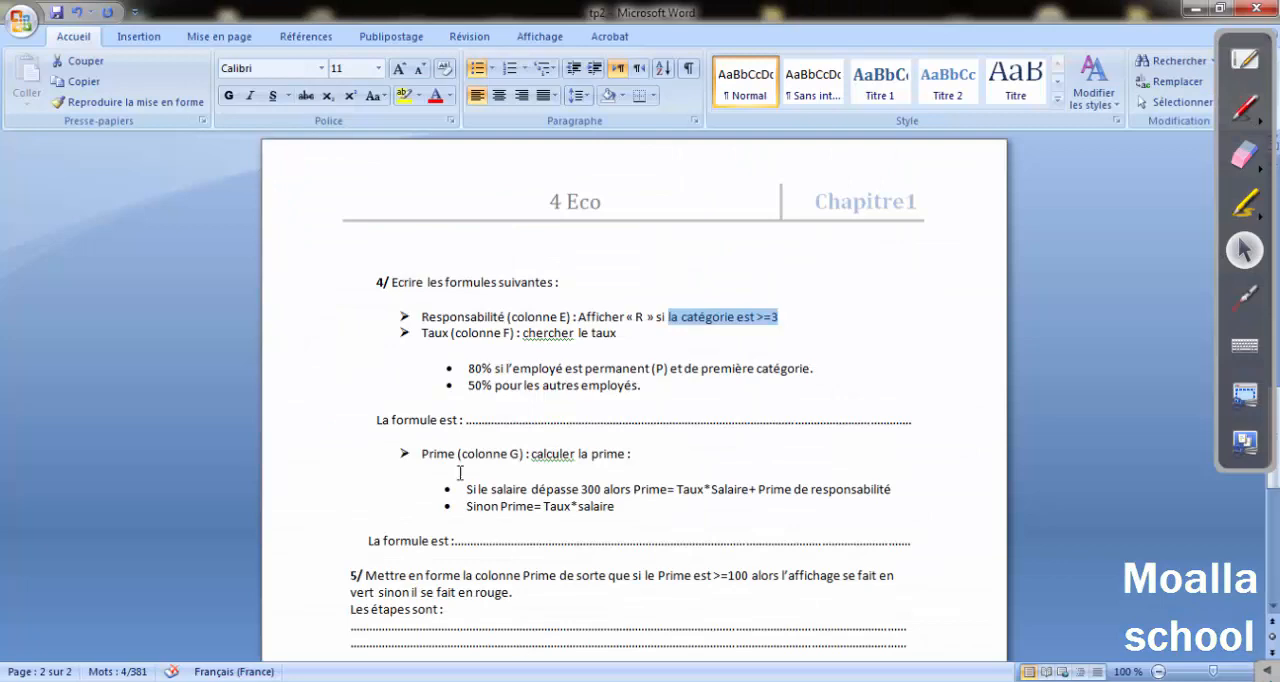
scroll(441, 424, down, 3)
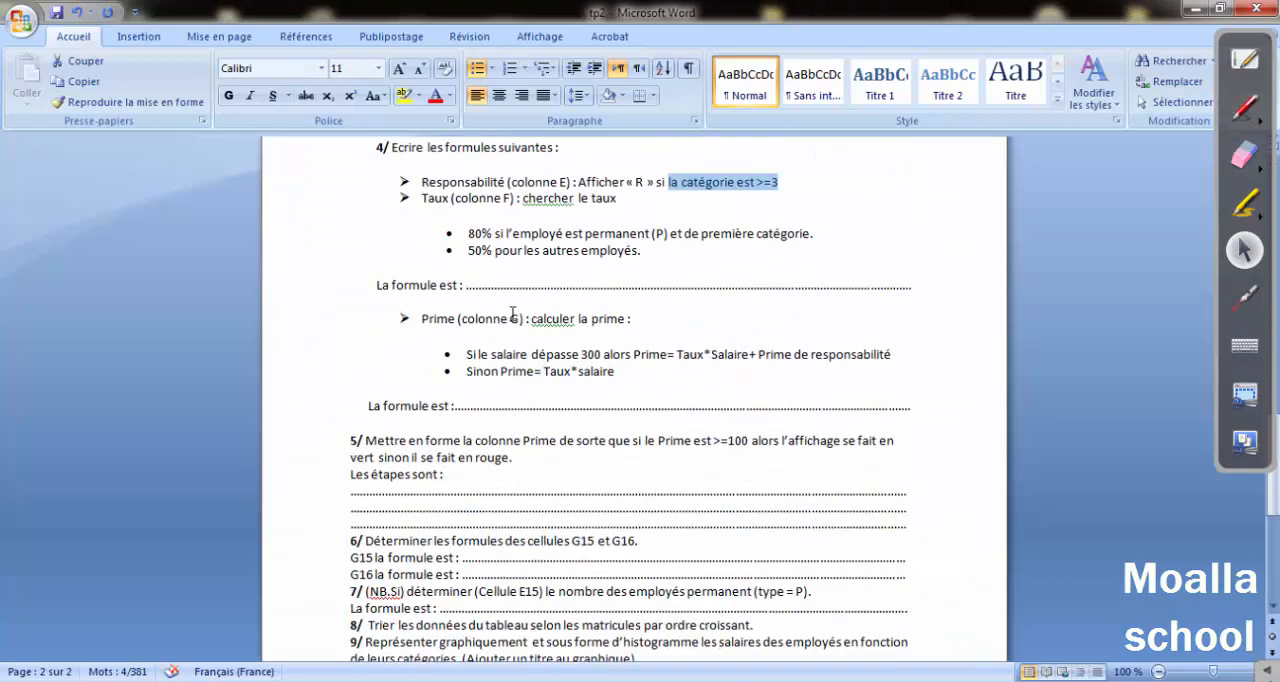
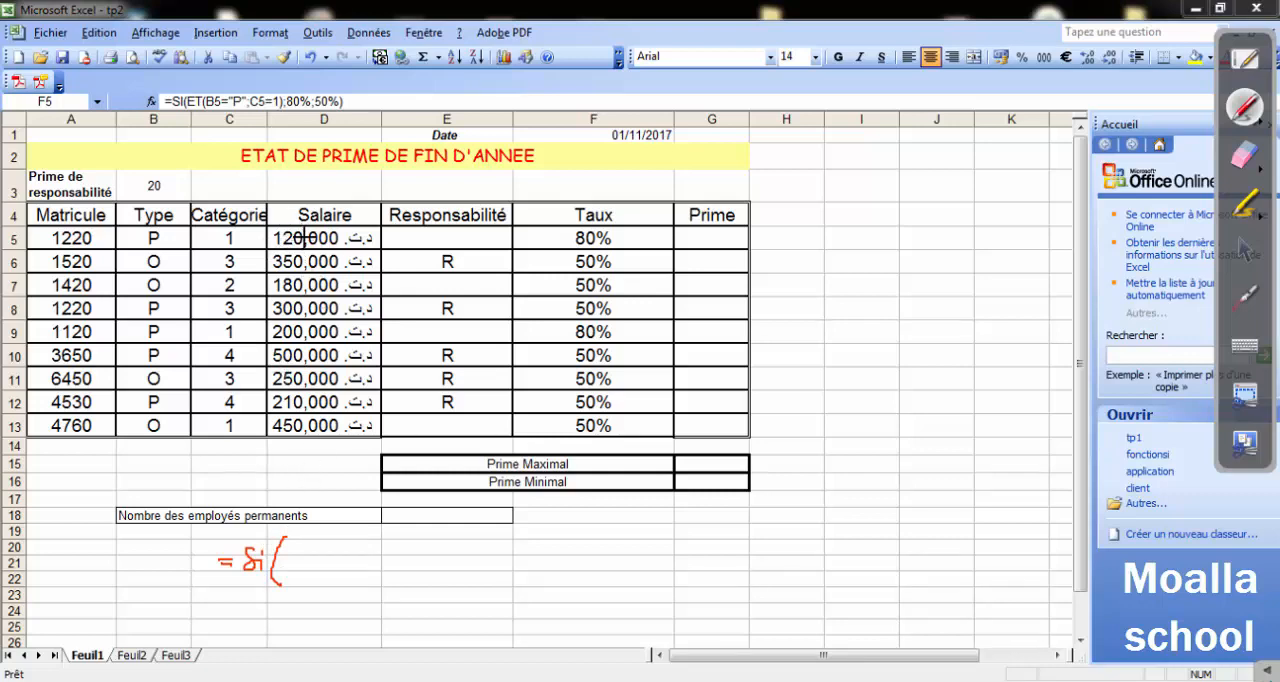
Handwrite the Prime condition =Si(D5>=300; below the table and check the Prime rule in the Word exercise tp2.
mouse_move(289, 552)
mouse_down()
mouse_move(289, 565)
mouse_move(312, 553)
mouse_up()
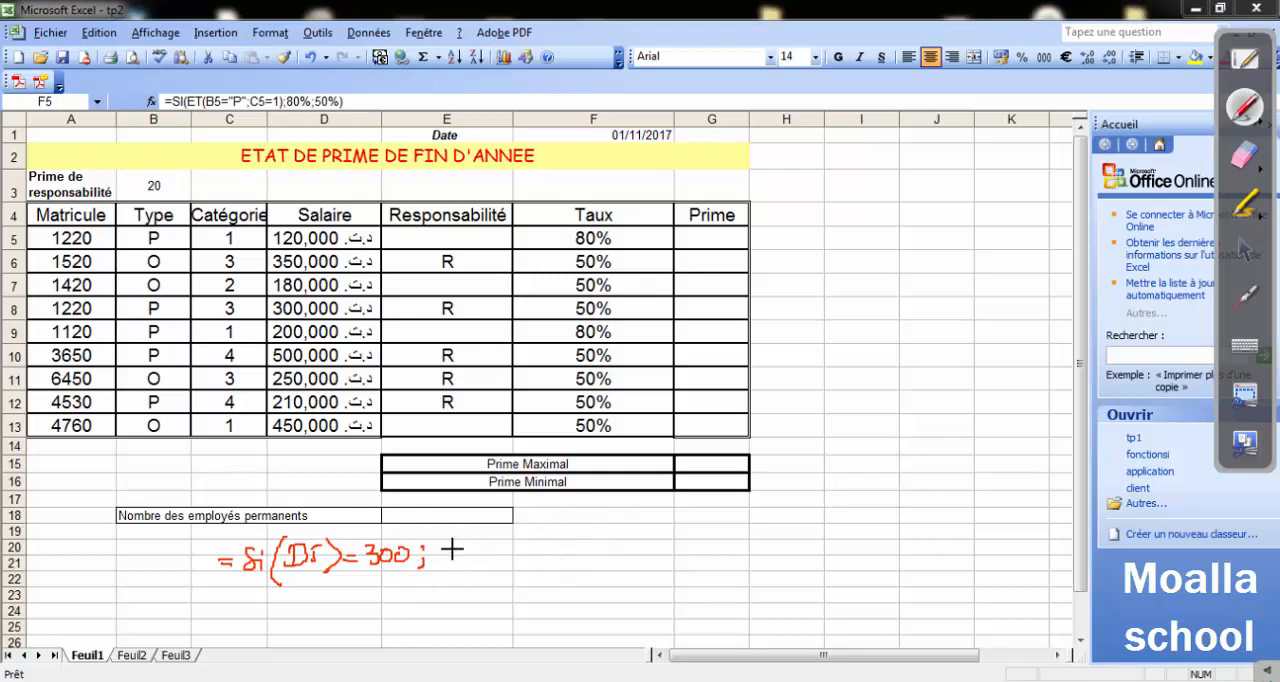
click(1247, 257)
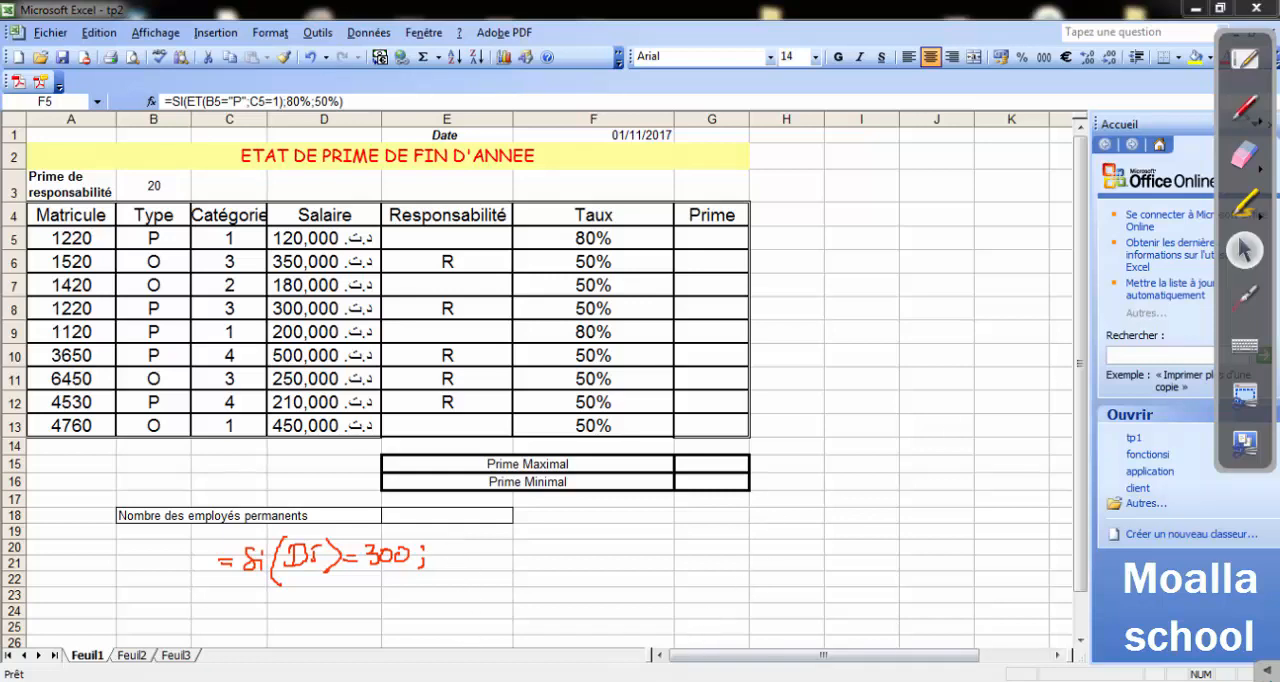
key(alt+Tab)
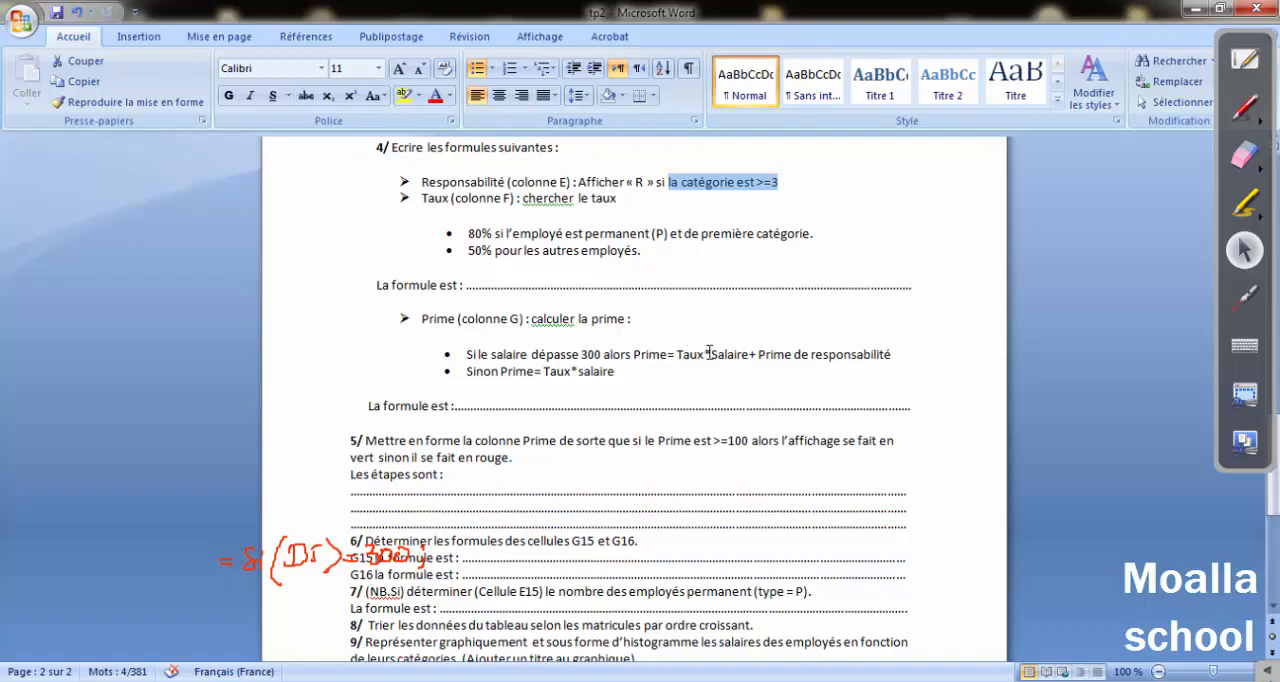
click(1192, 8)
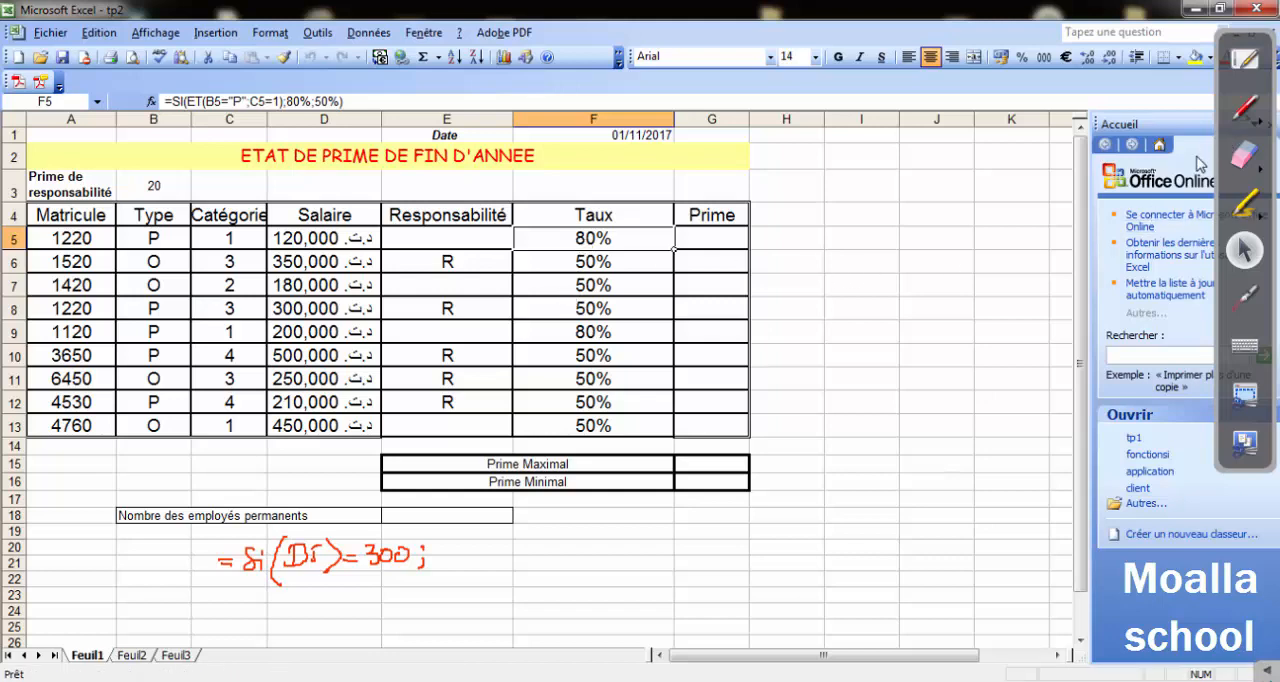
Handwrite F5*D5+ after the condition and reread the Prime de responsabilité part of the rule in Word.
click(1246, 110)
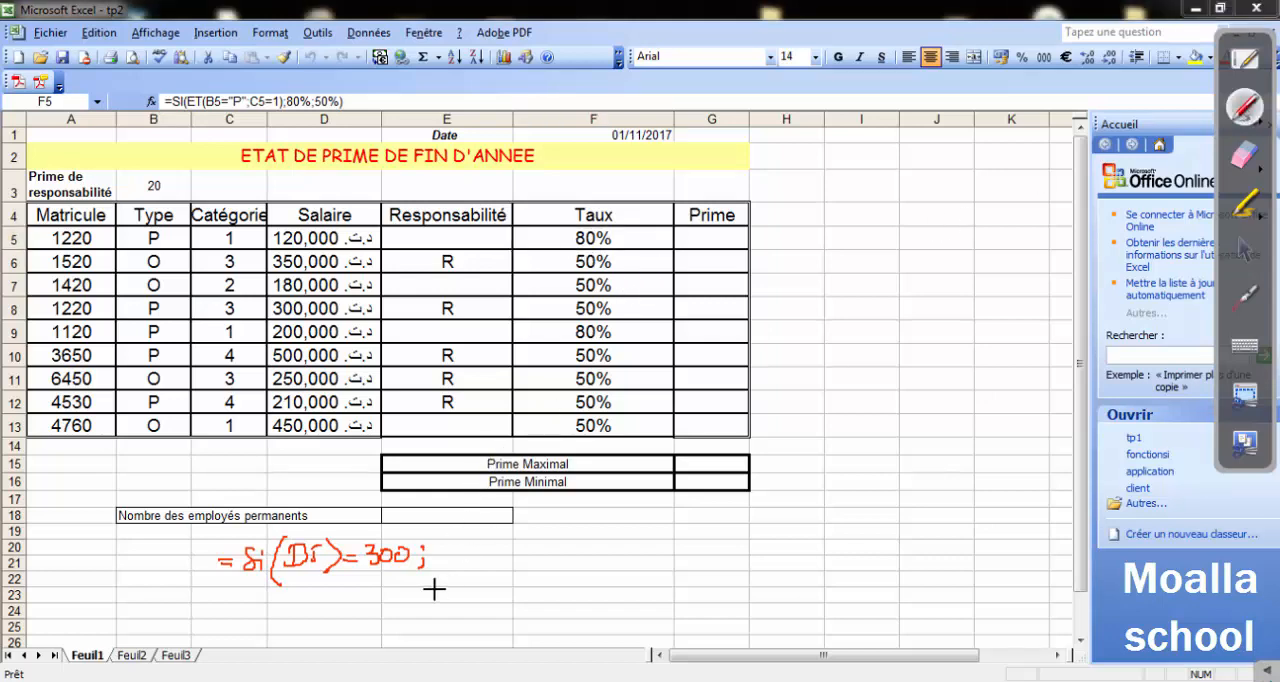
drag(440, 550, 484, 558)
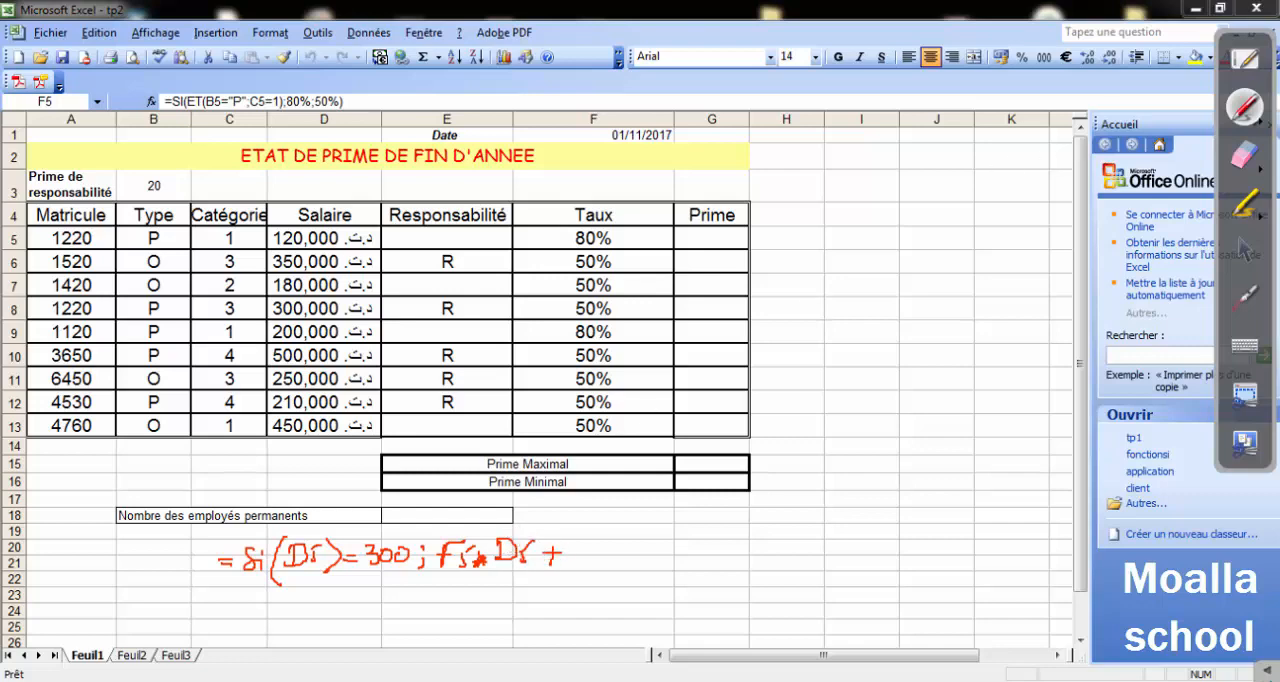
click(1246, 253)
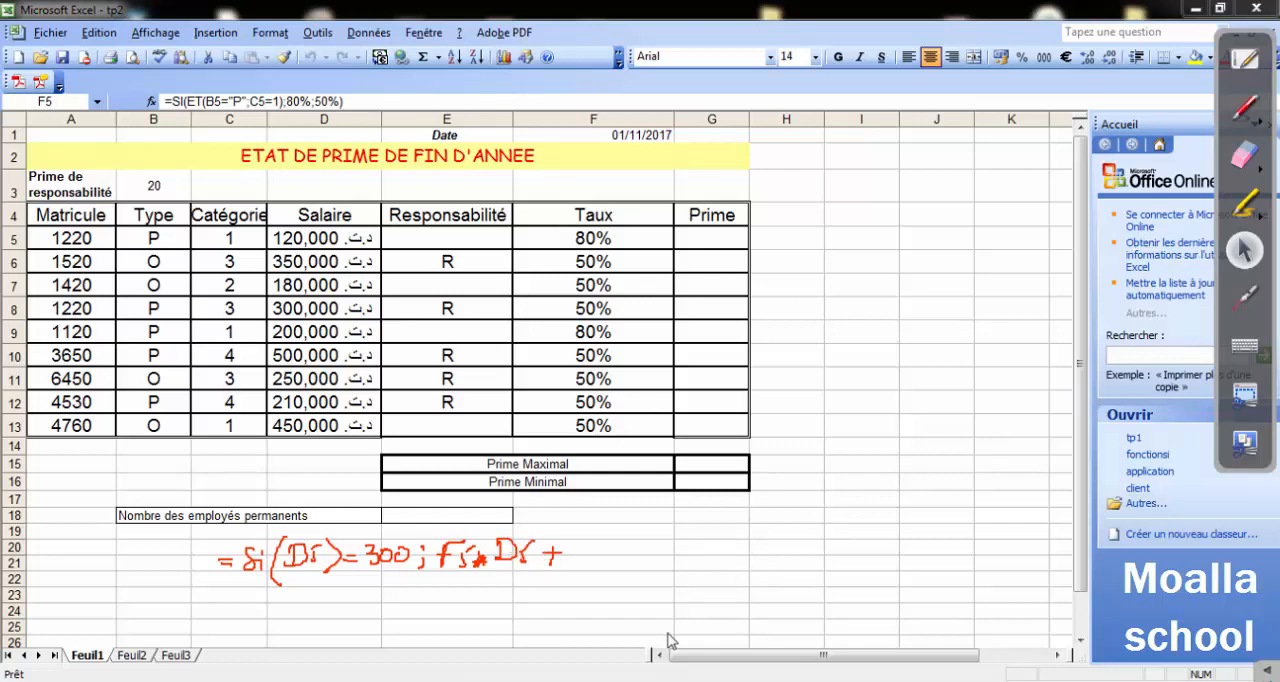
key(alt+Tab)
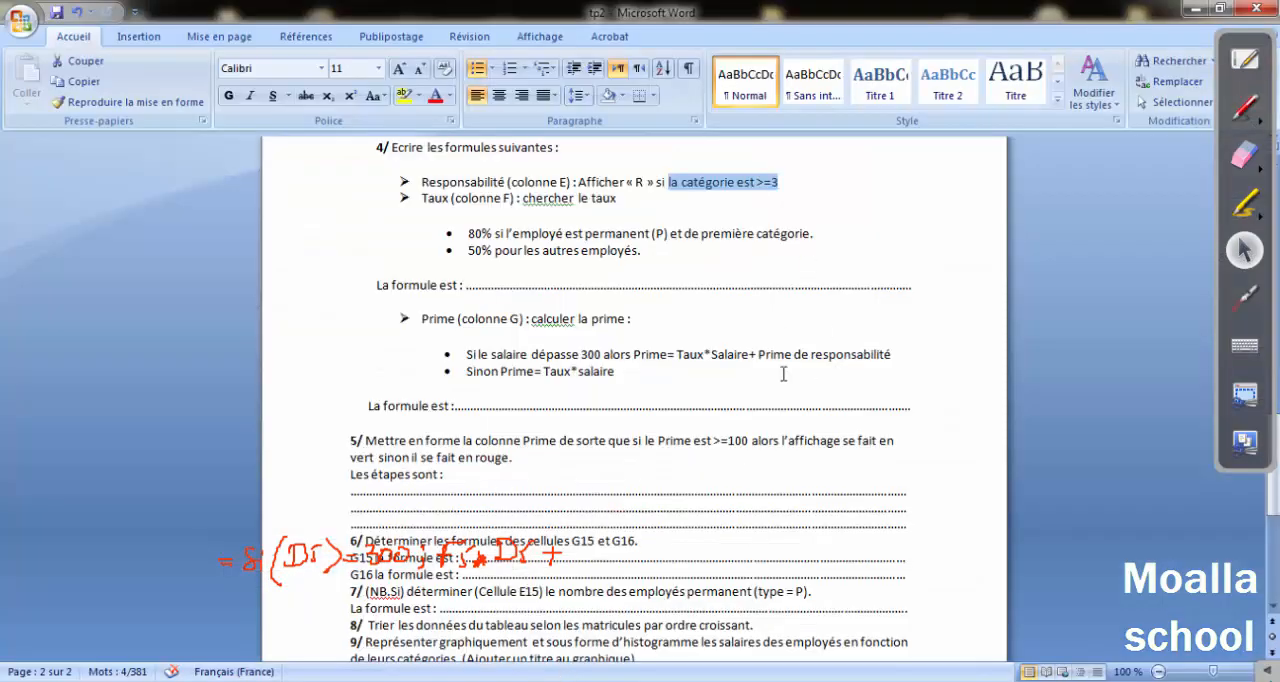
click(1193, 8)
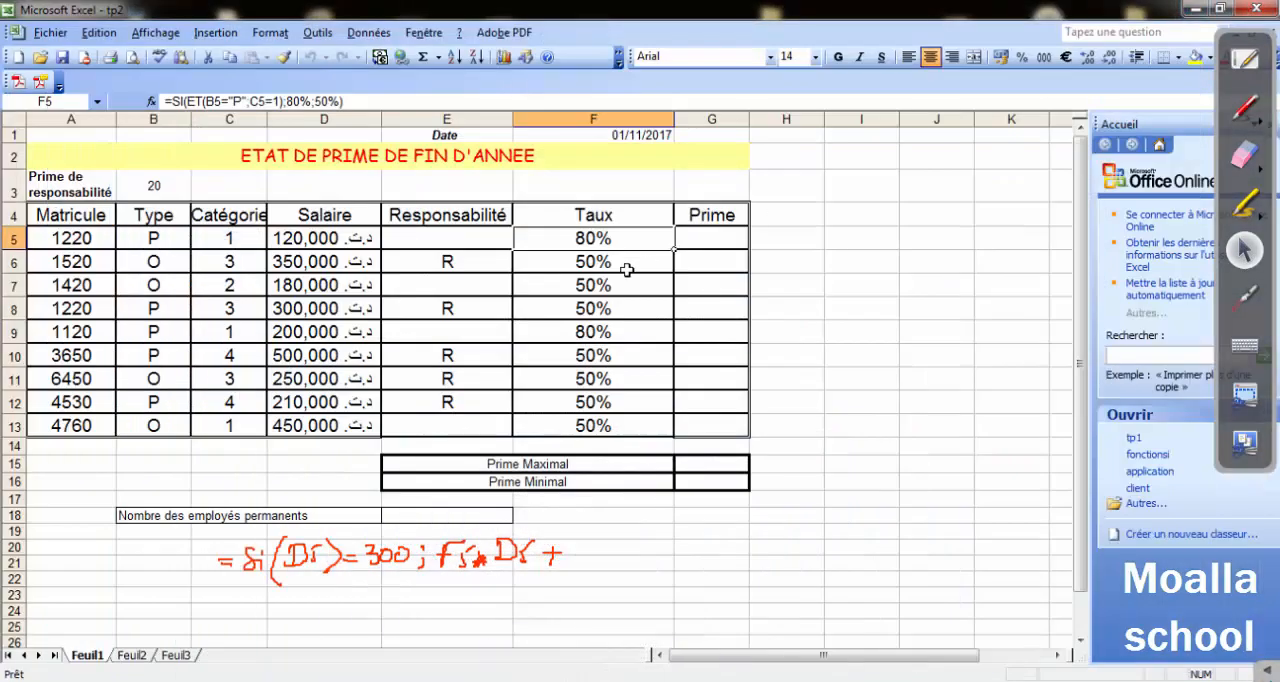
Complete the handwritten true value with B3, erase the premature closing parenthesis, add a semicolon and underline the value as "bloc".
click(1244, 110)
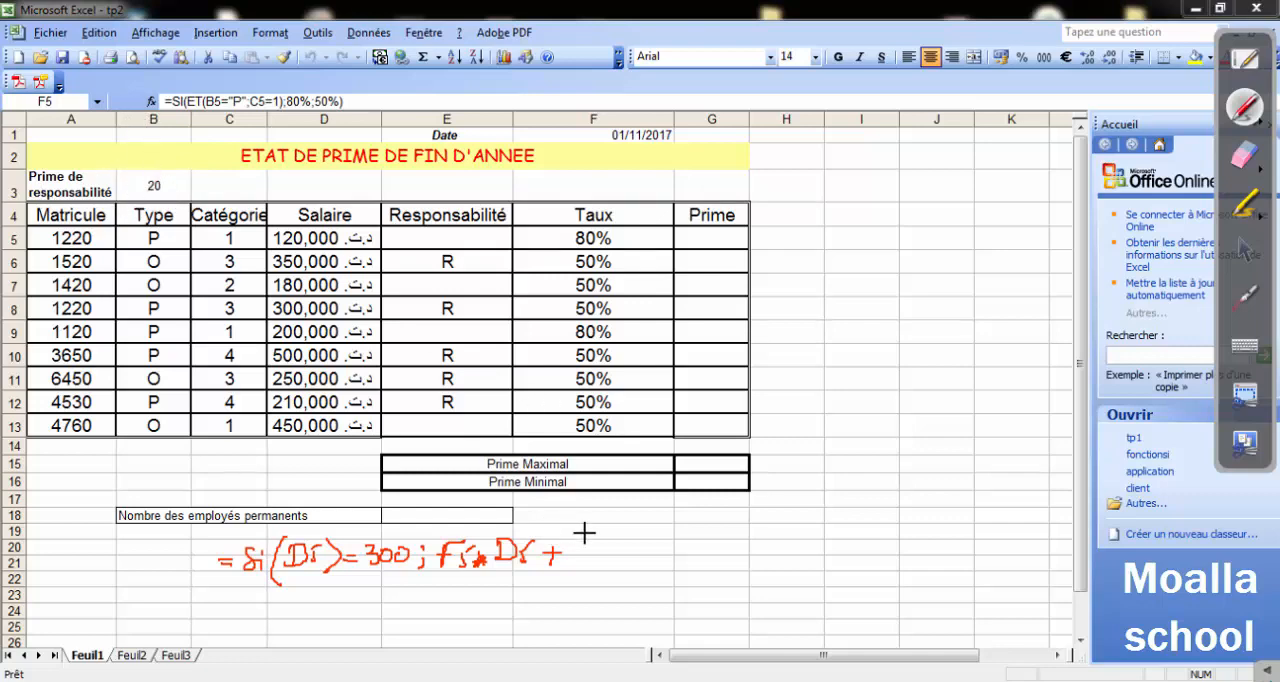
drag(579, 548, 578, 561)
drag(588, 545, 598, 557)
drag(606, 515, 601, 587)
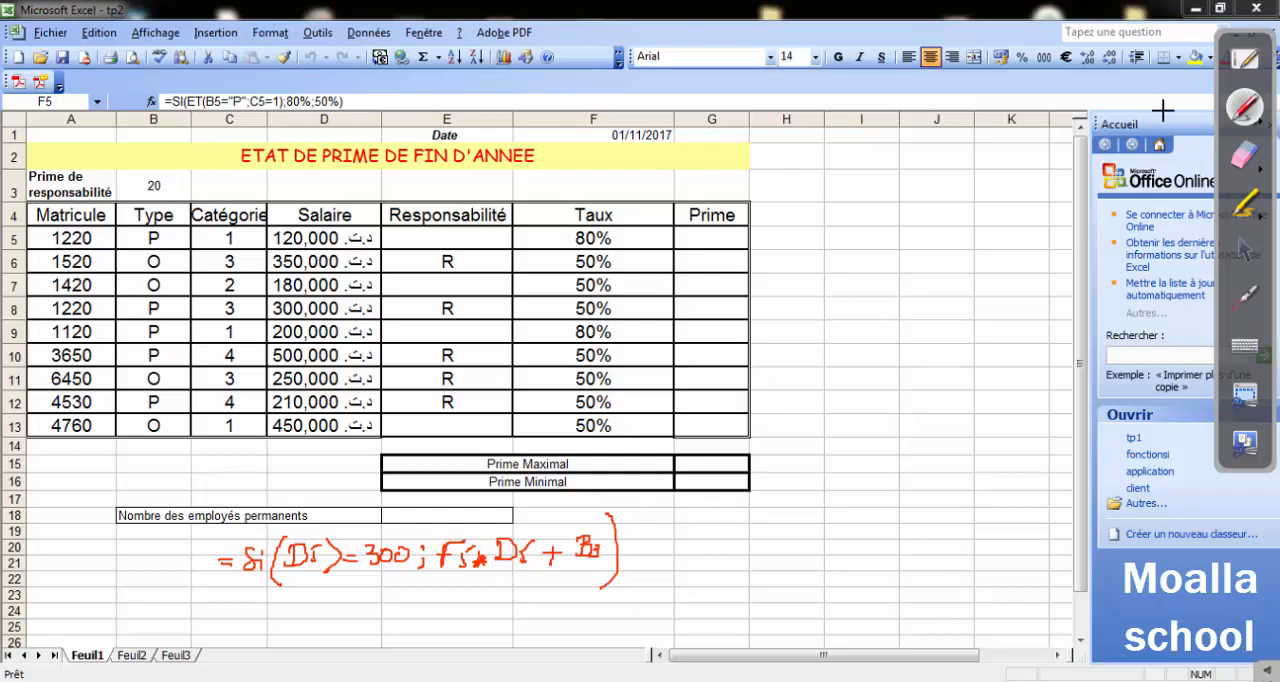
click(1245, 155)
mouse_move(652, 626)
mouse_down()
mouse_move(681, 546)
mouse_move(682, 572)
mouse_up()
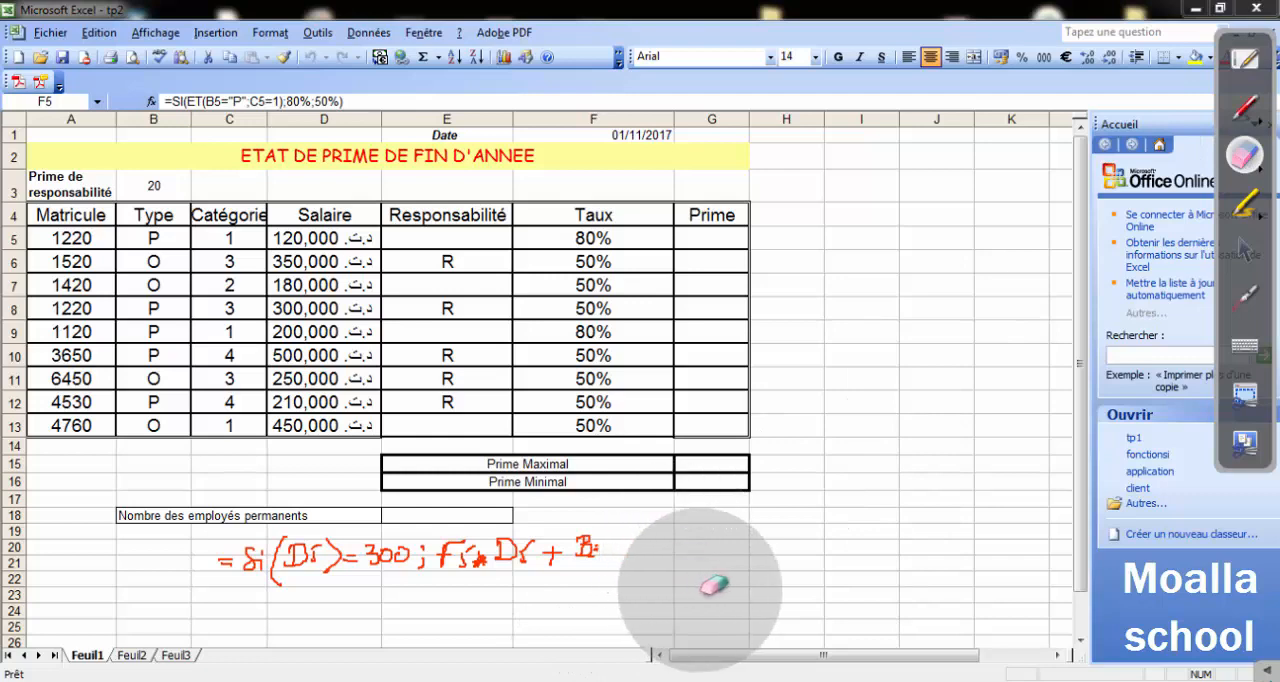
click(1241, 112)
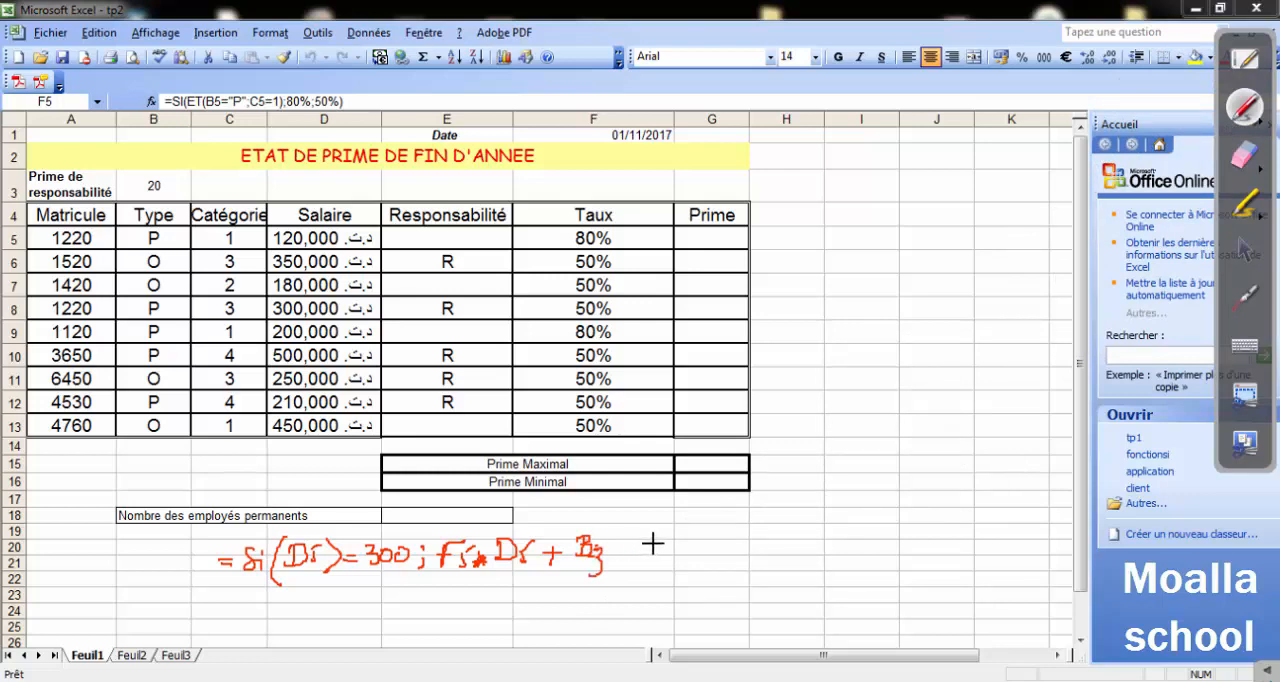
drag(642, 565, 635, 574)
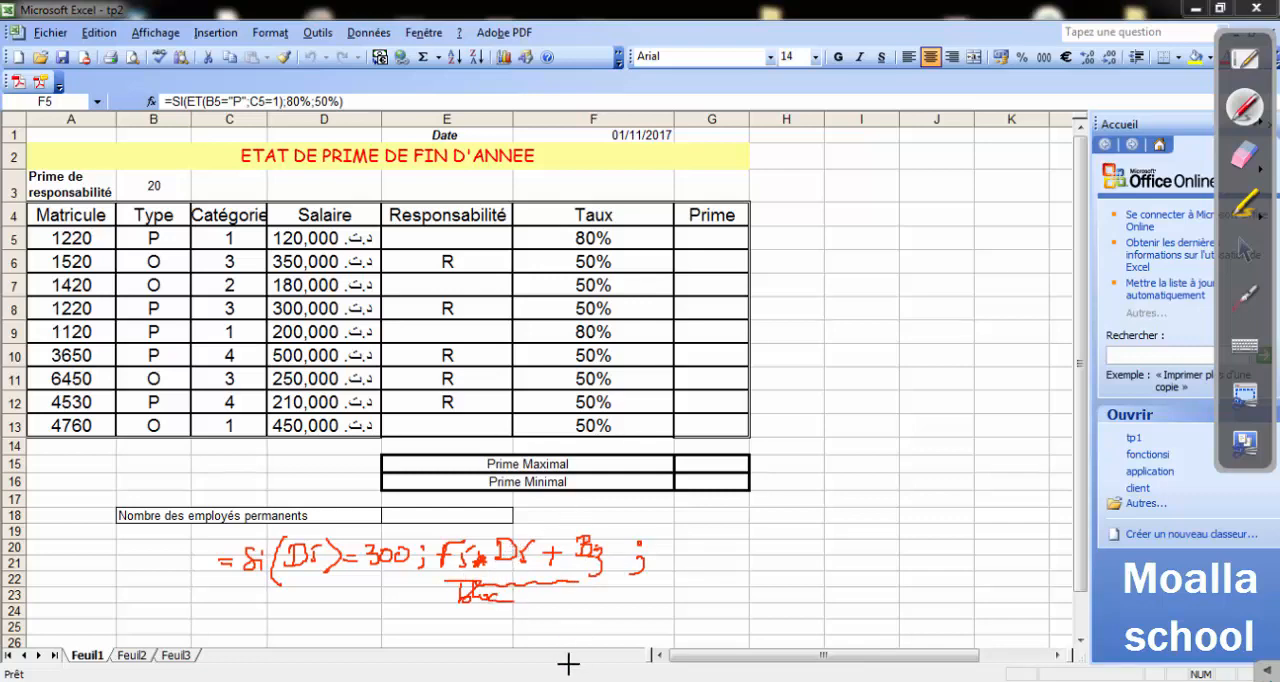
Check the Sinon rule in Word and handwrite F5*D5) as the false value, labelling the two values bloc 1 and bloc 2.
click(1244, 250)
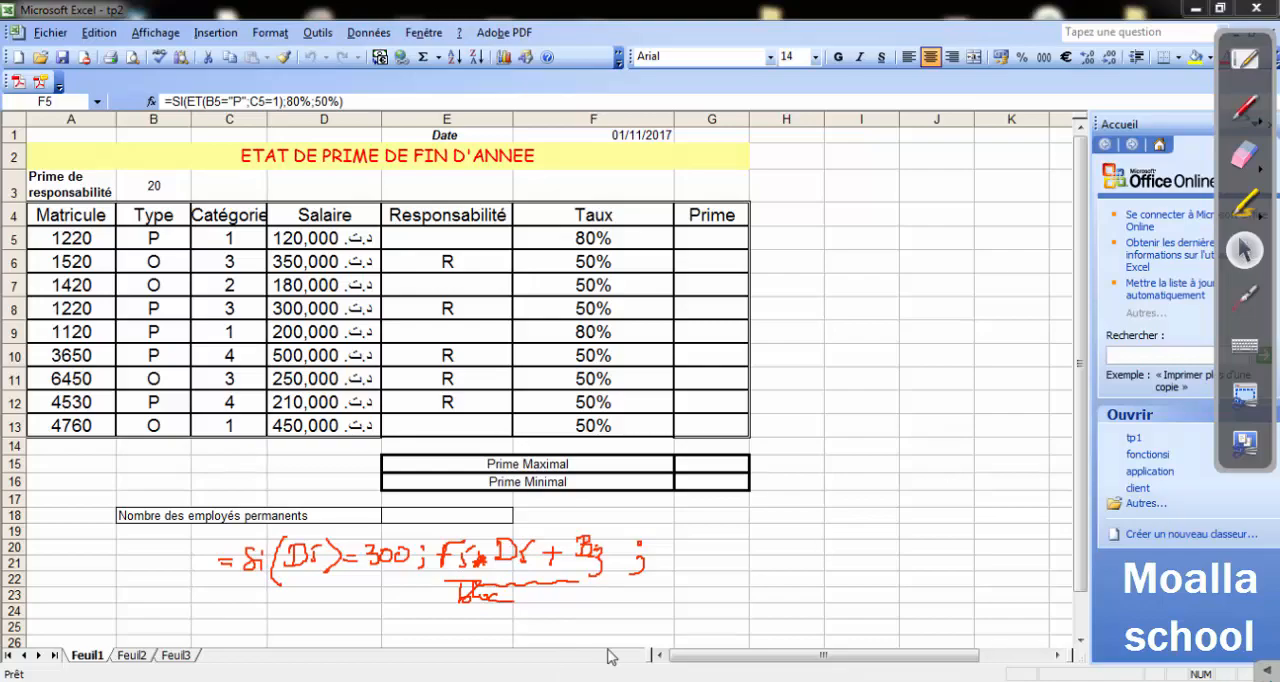
click(541, 640)
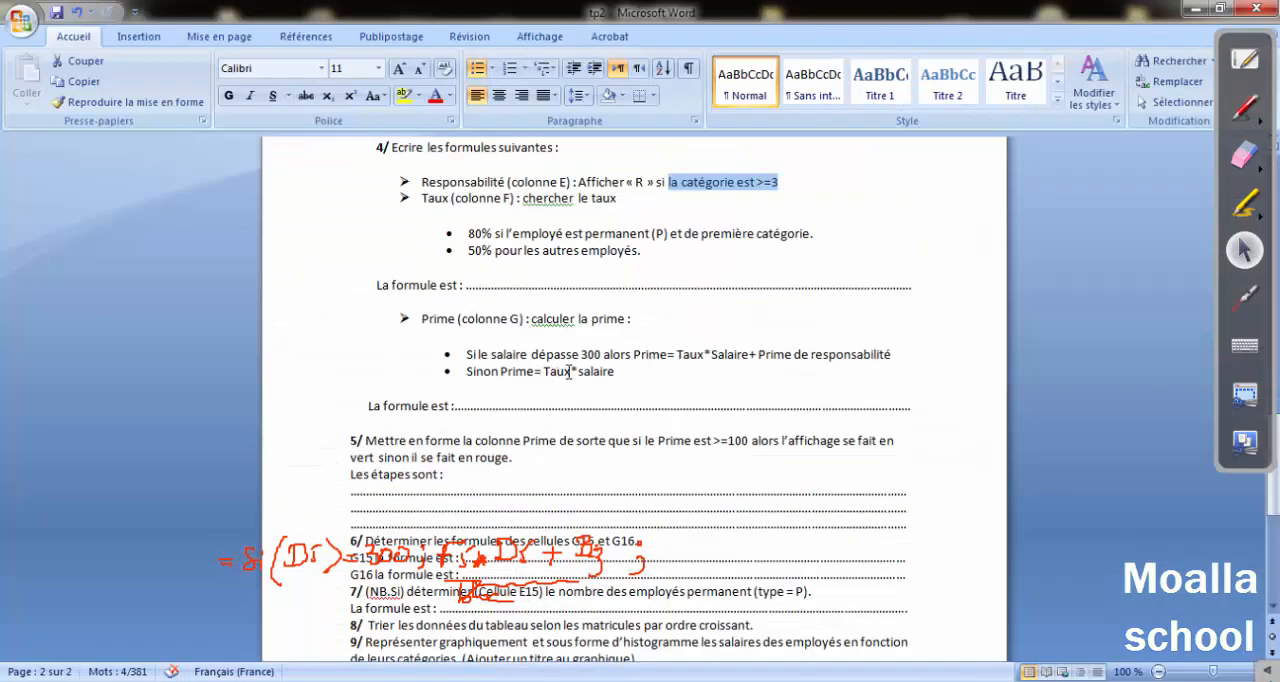
click(1193, 8)
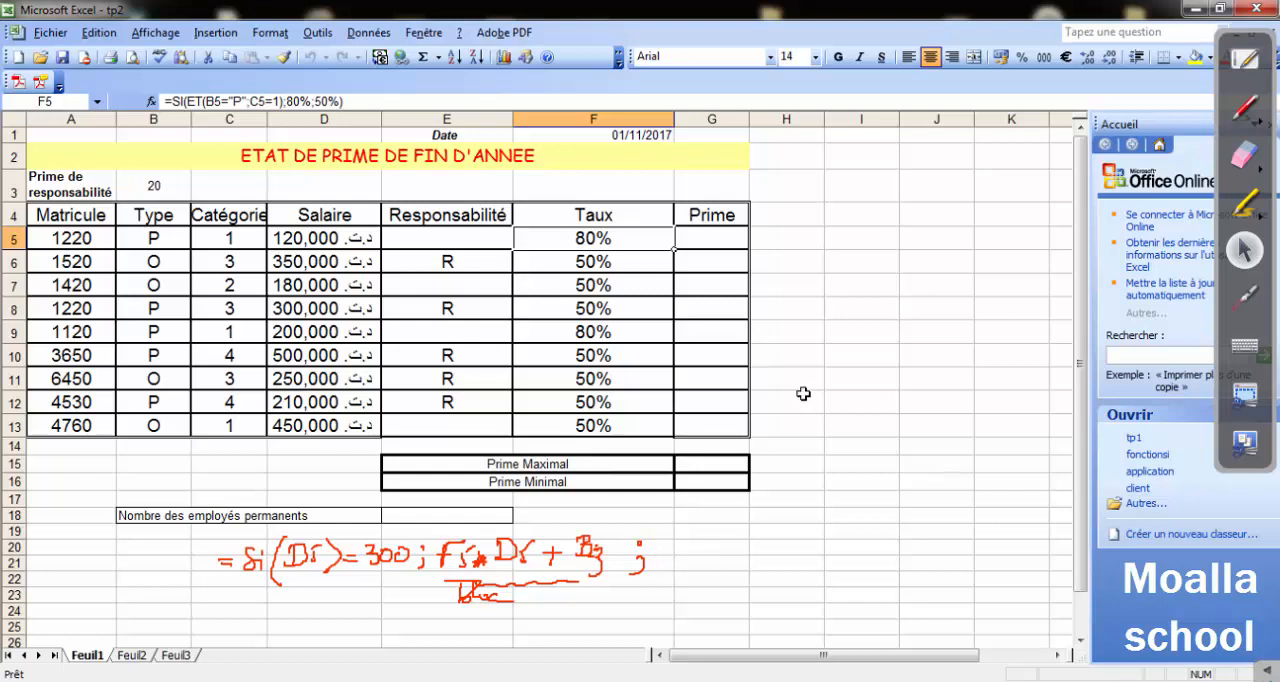
click(1244, 108)
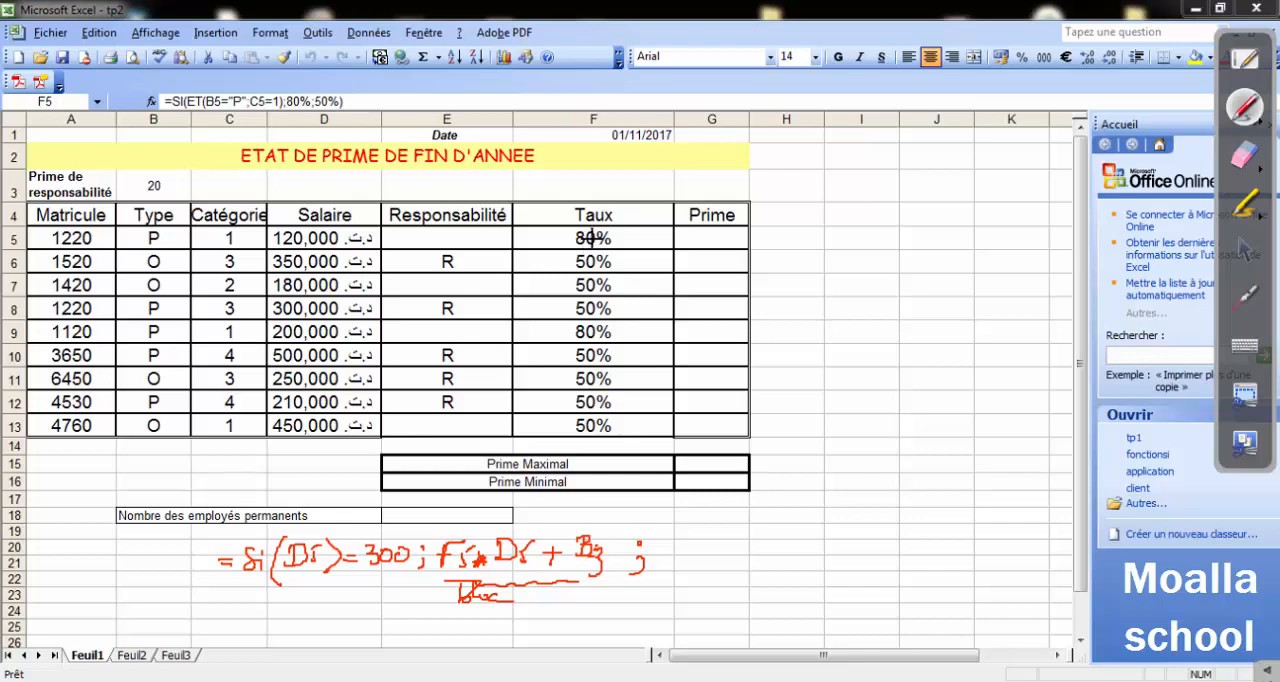
mouse_move(668, 535)
mouse_down()
mouse_move(705, 552)
mouse_move(690, 552)
mouse_up()
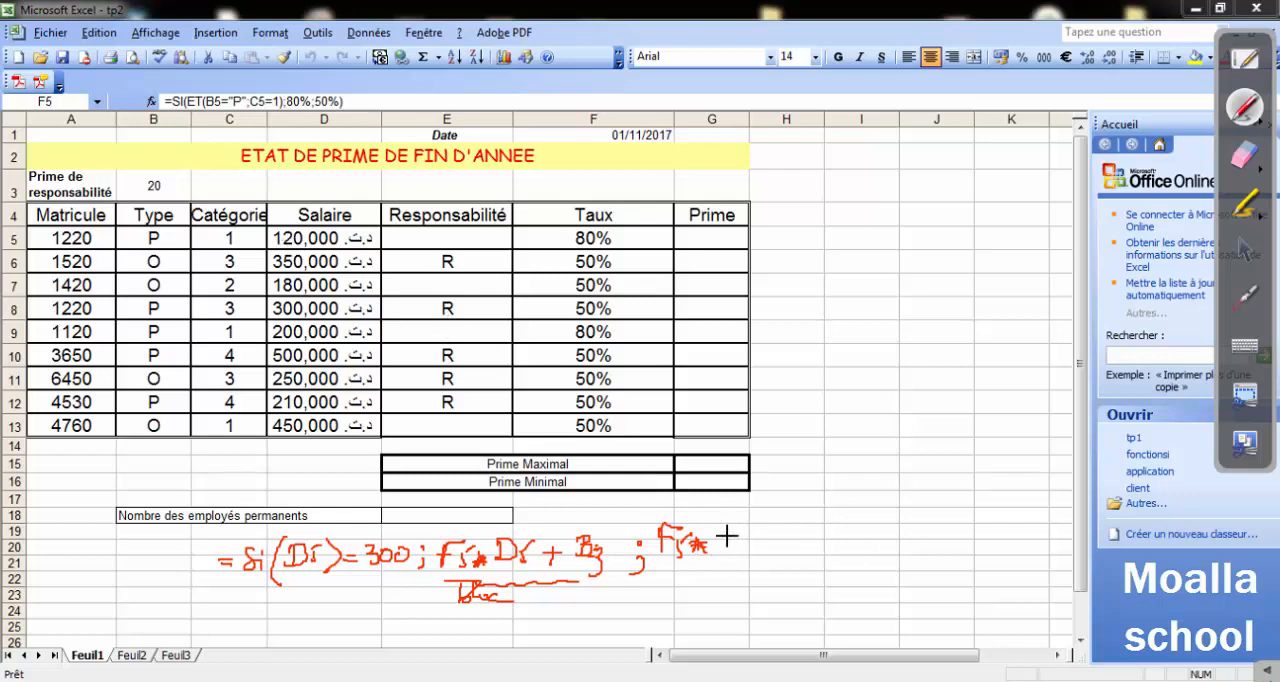
drag(721, 535, 747, 546)
drag(759, 504, 771, 587)
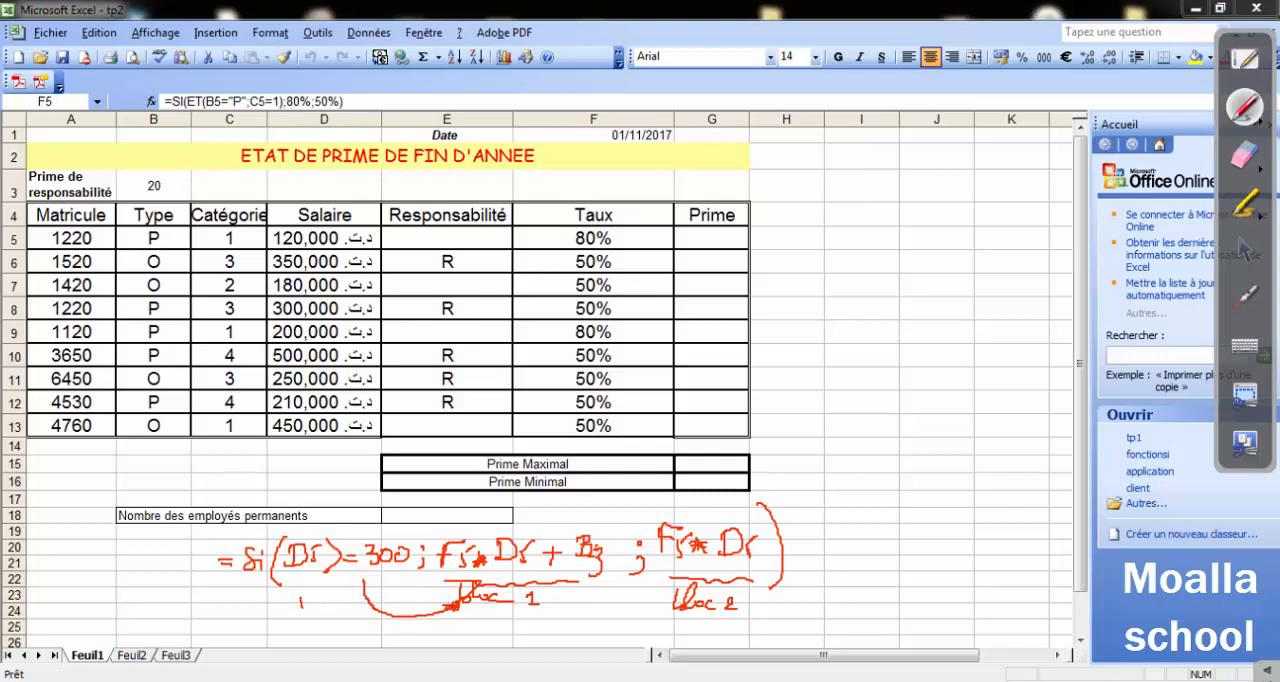
Annotate the handwritten formula with "Vrai" for bloc 1 and an arrow marked "Faux" from the condition to bloc 2.
drag(338, 603, 341, 612)
drag(381, 546, 499, 513)
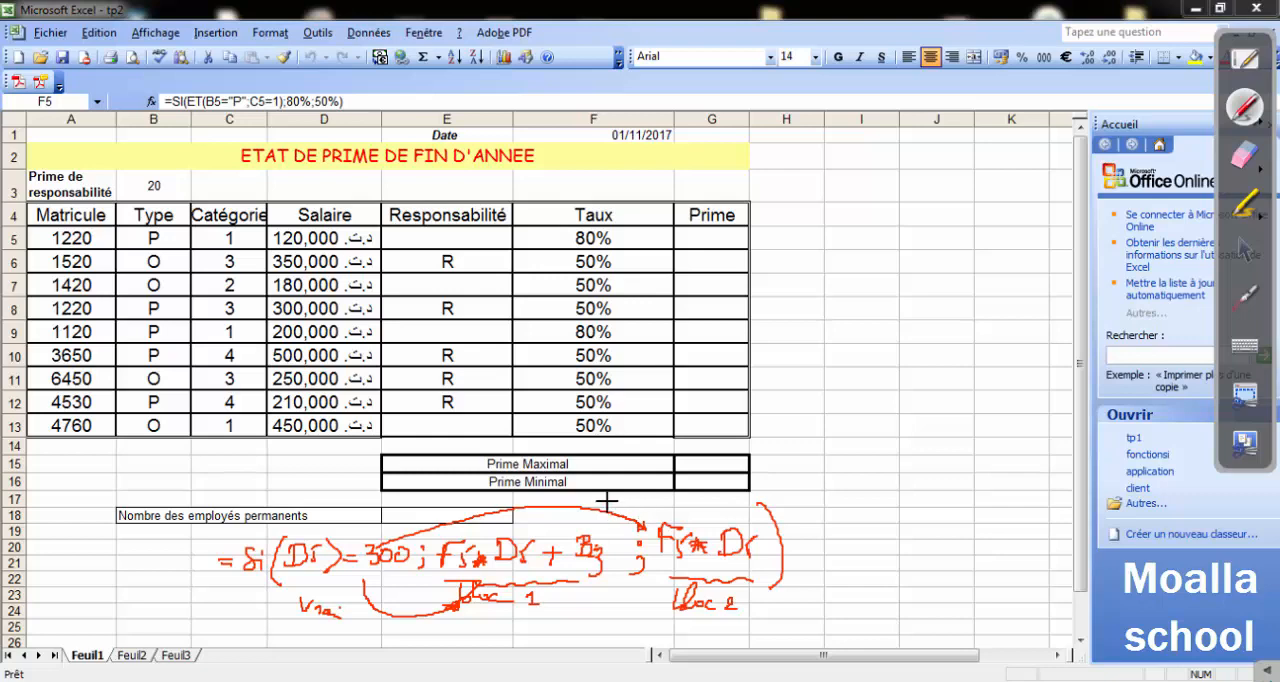
drag(612, 507, 628, 508)
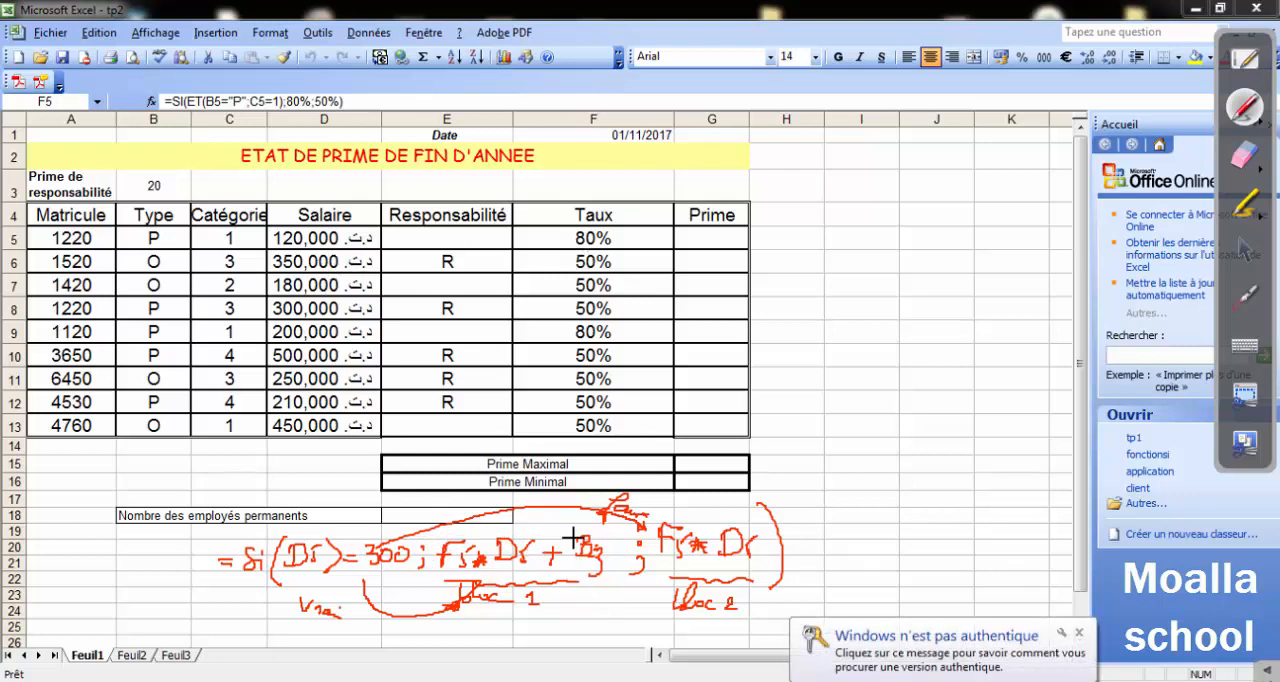
Circle the Prime de responsabilité value in B3 and handwrite its absolute reference $B$3 beside it.
drag(138, 177, 133, 178)
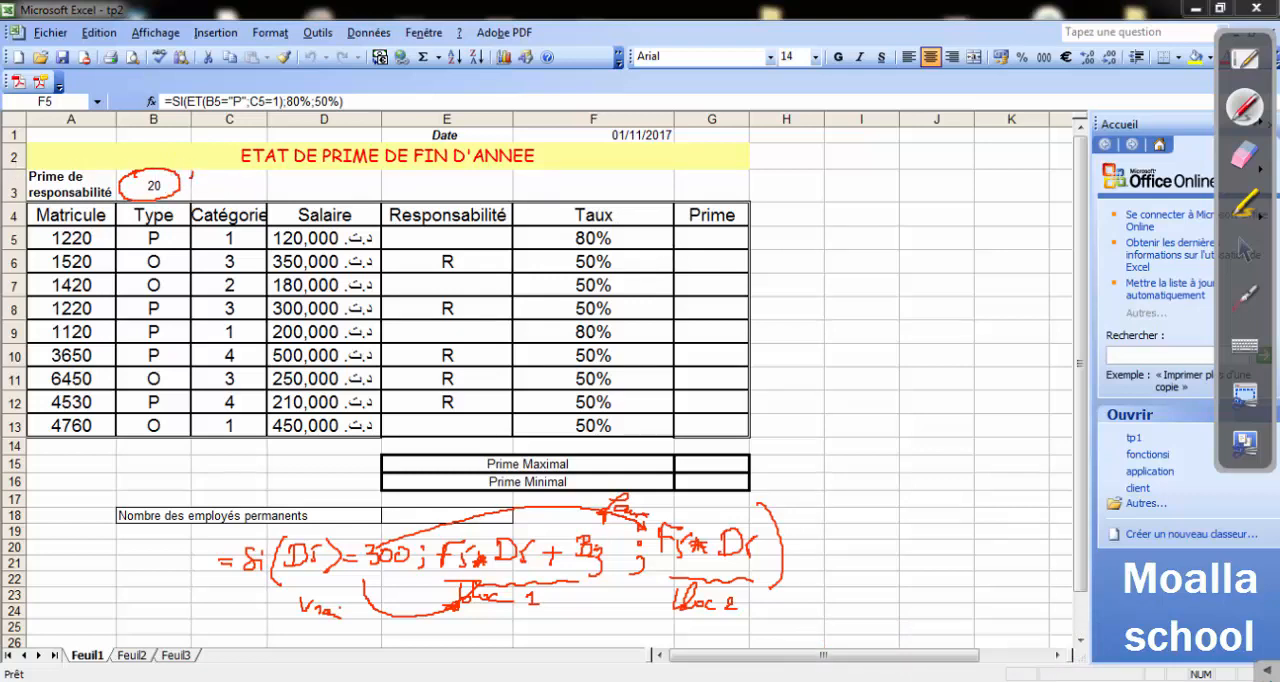
drag(183, 173, 187, 185)
drag(203, 174, 204, 175)
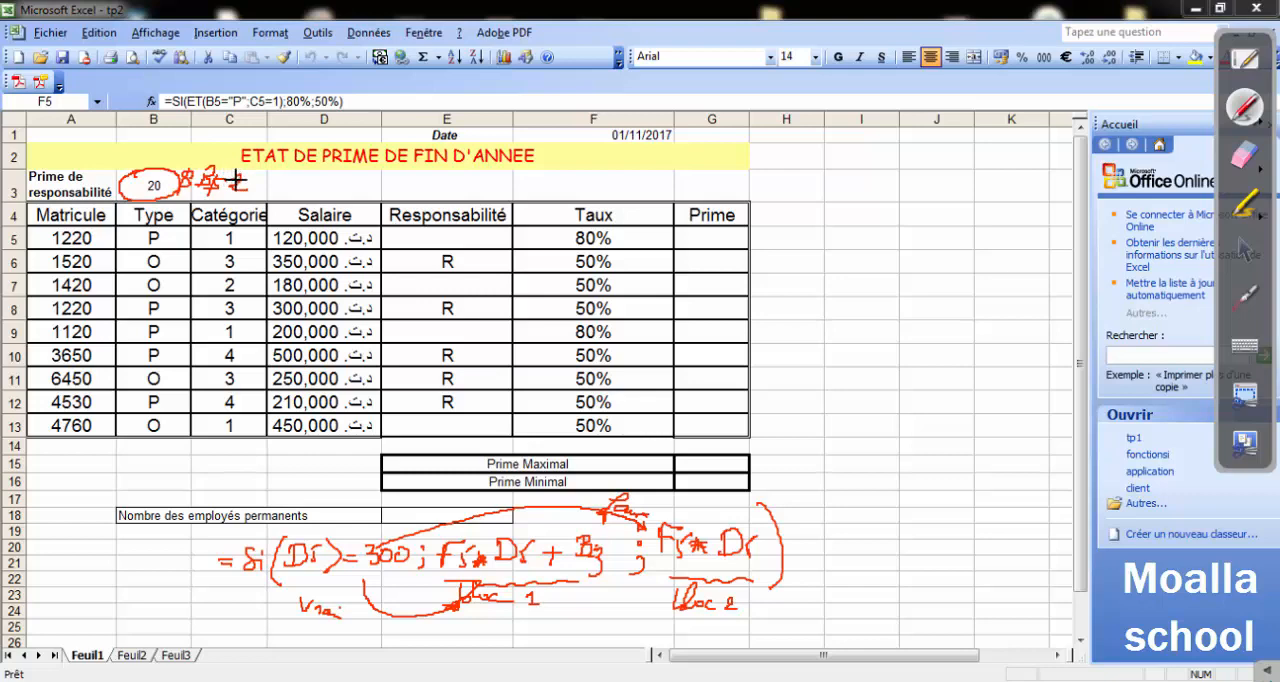
drag(561, 477, 565, 560)
Erase the handwritten Prime formula below the table, keeping the $B$3 note.
click(1245, 155)
mouse_move(733, 580)
mouse_down()
mouse_move(634, 546)
mouse_move(186, 534)
mouse_move(334, 534)
mouse_move(432, 567)
mouse_up()
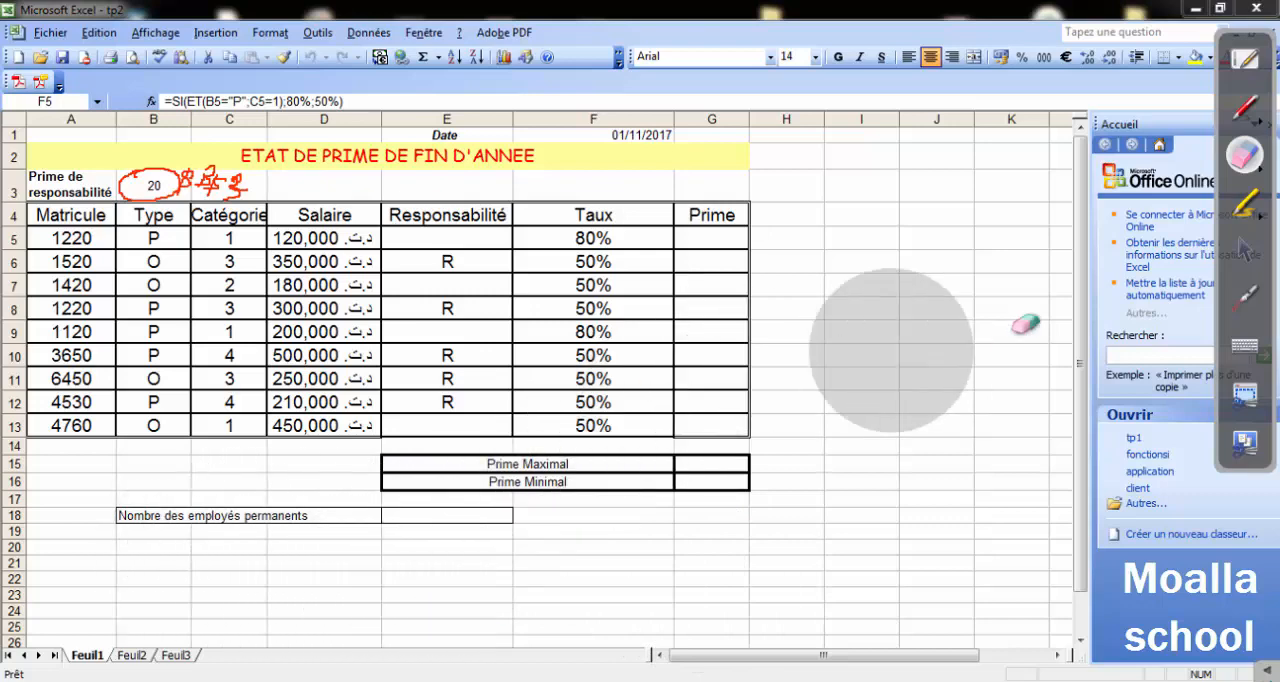
click(1250, 263)
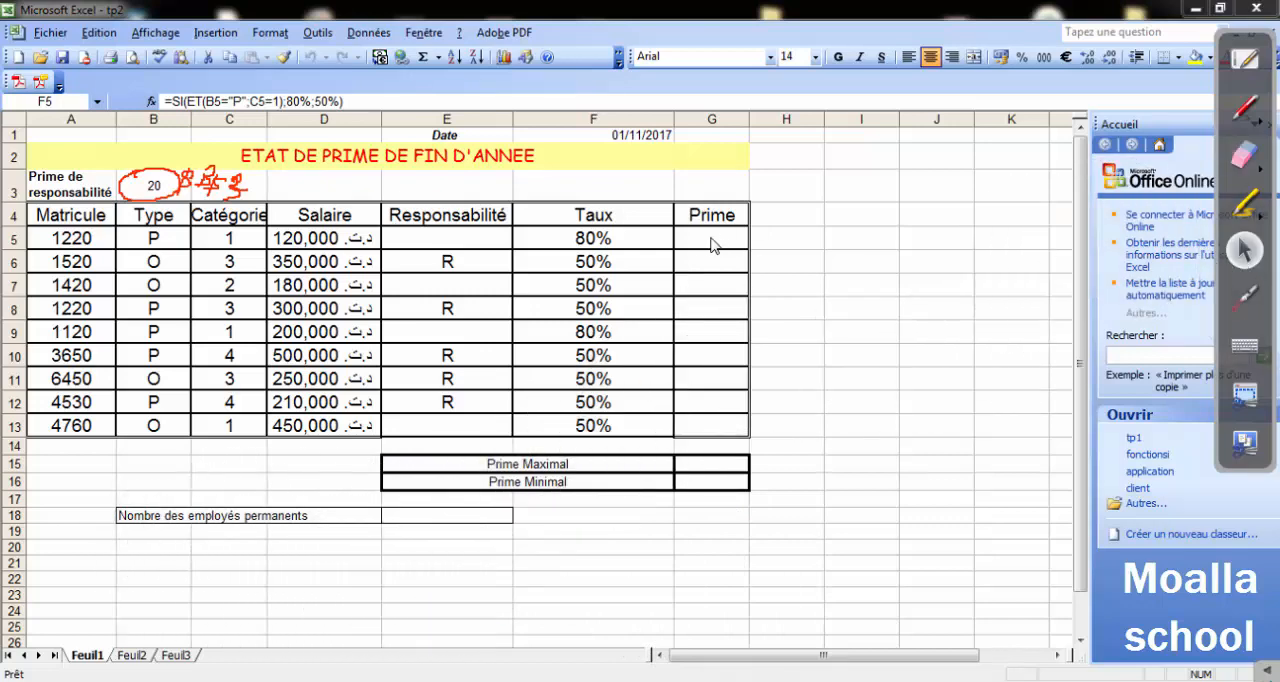
Start the Prime formula in G5 with the salary condition =si(D5>=300;.
double_click(695, 240)
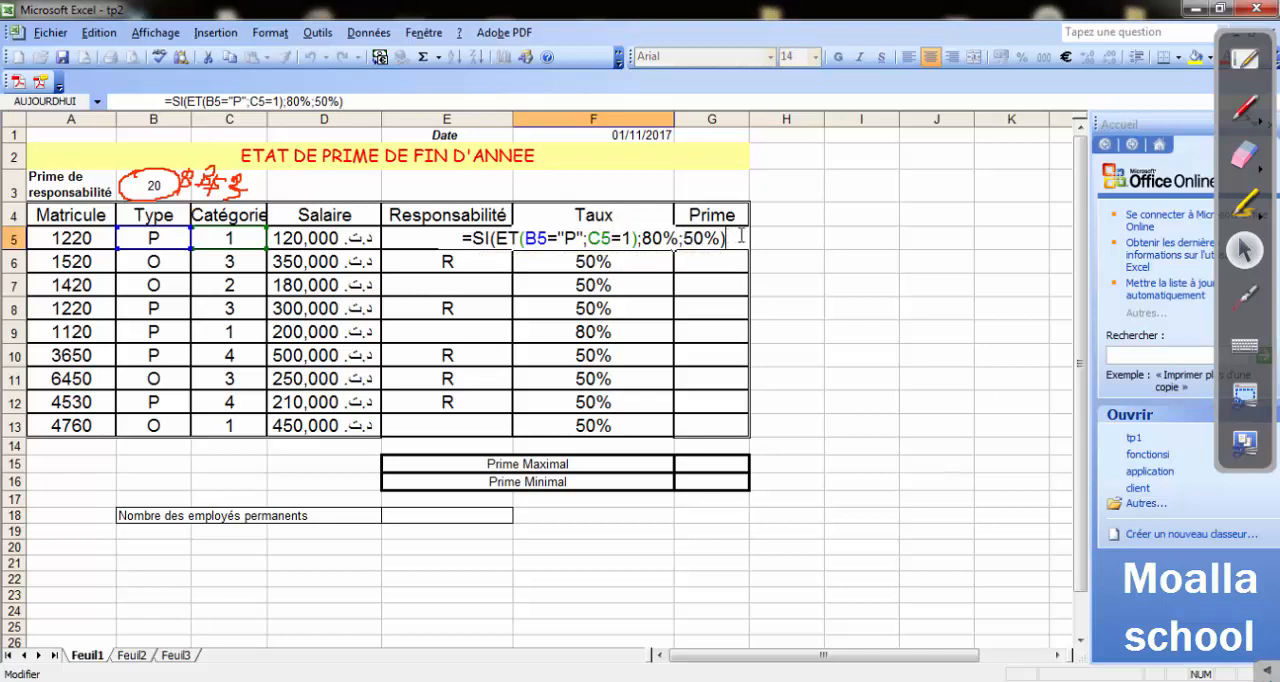
drag(950, 300, 945, 333)
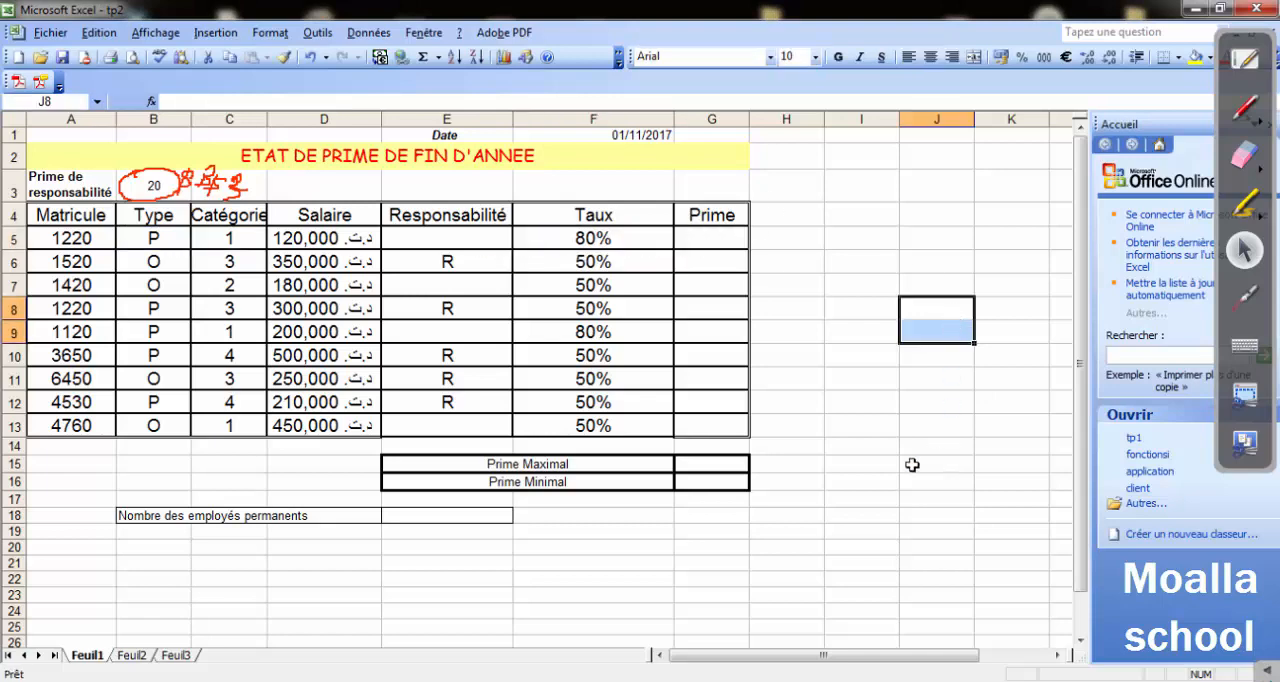
click(723, 242)
text(=si()
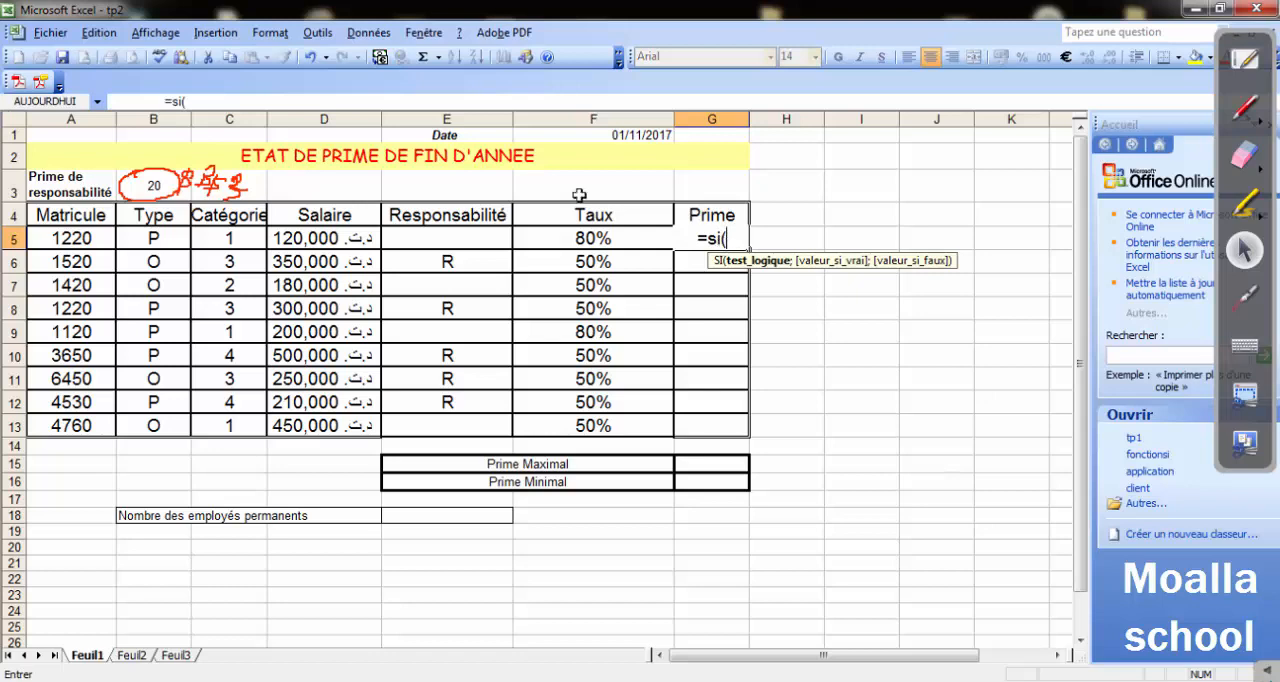
click(328, 238)
text(>=300)
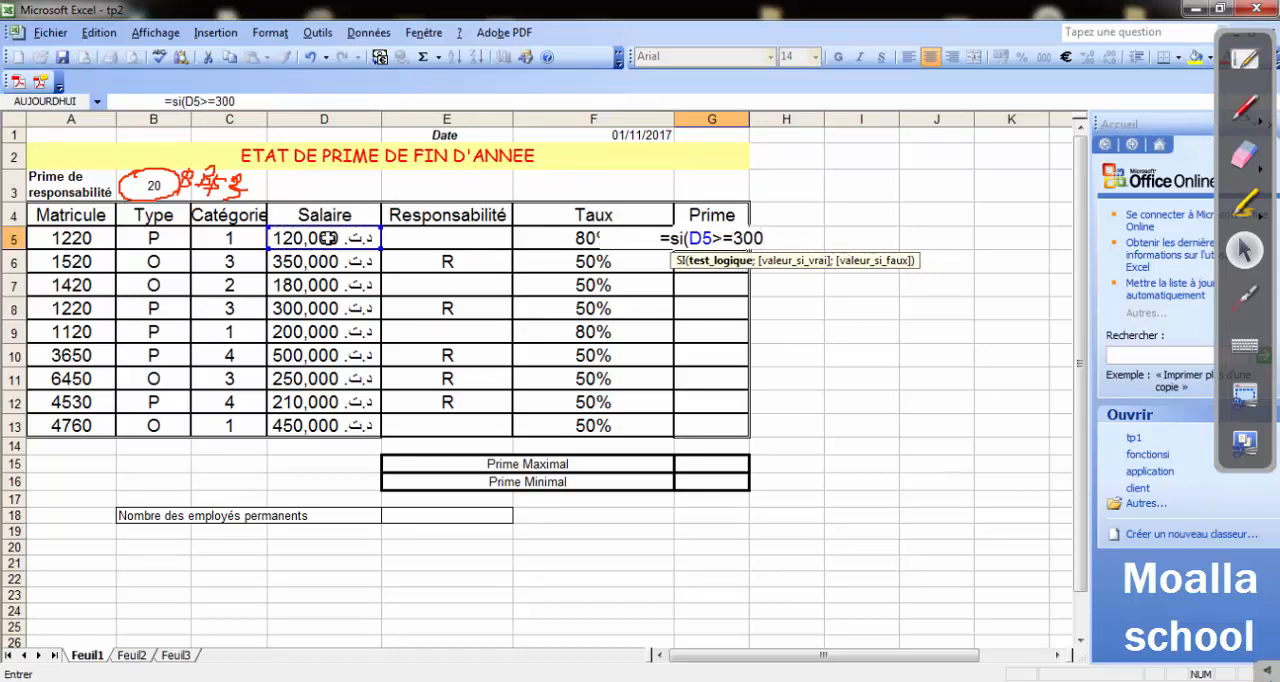
text(;)
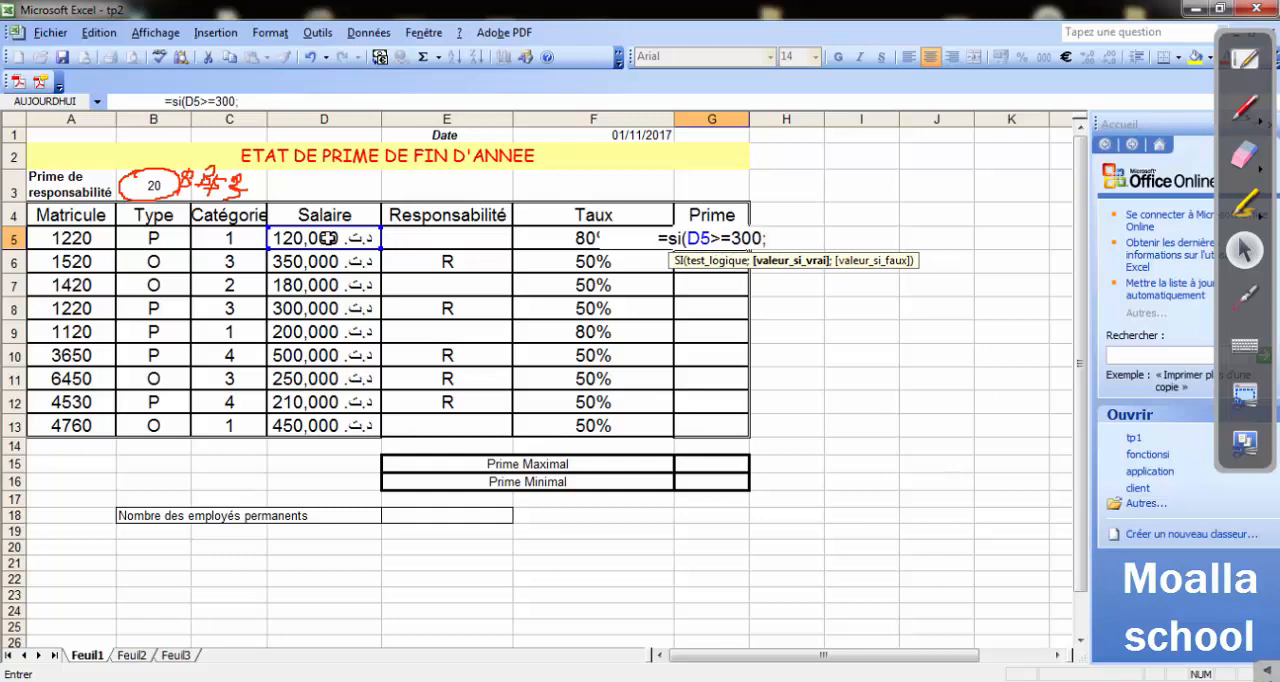
Extend the G5 formula with the value-if-true part D5*F5+$B$3, using an absolute reference for the Prime de responsabilité.
click(328, 238)
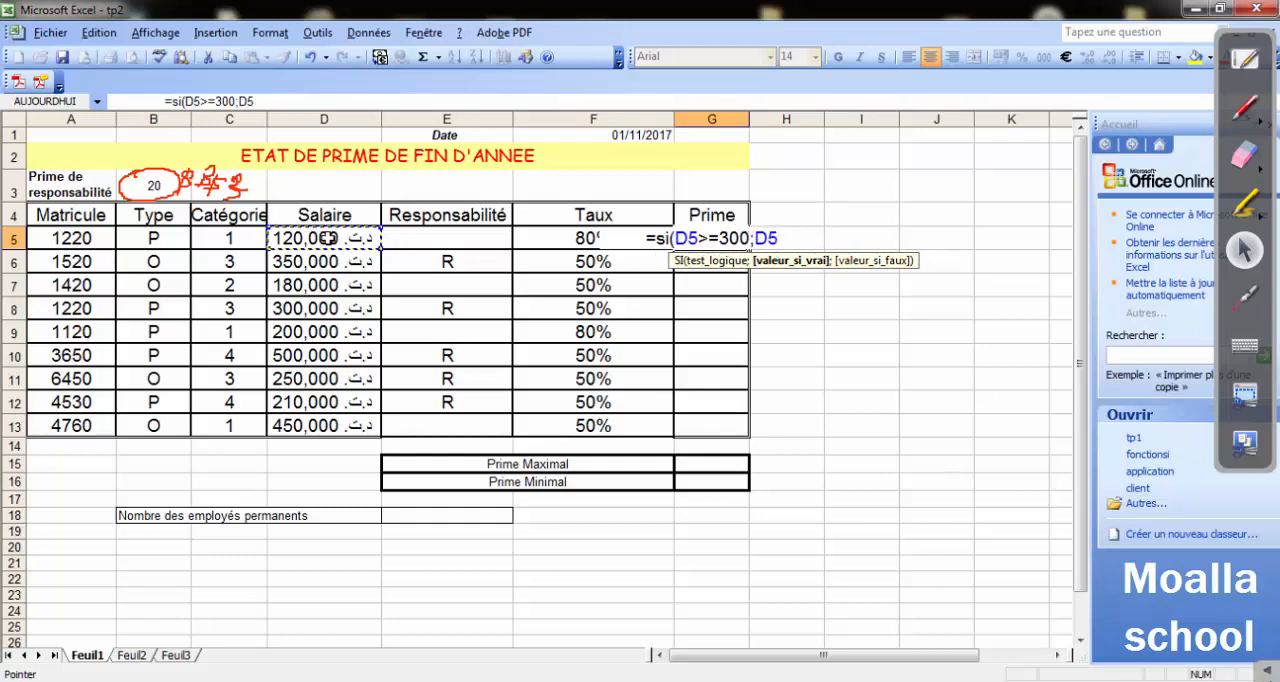
text(*)
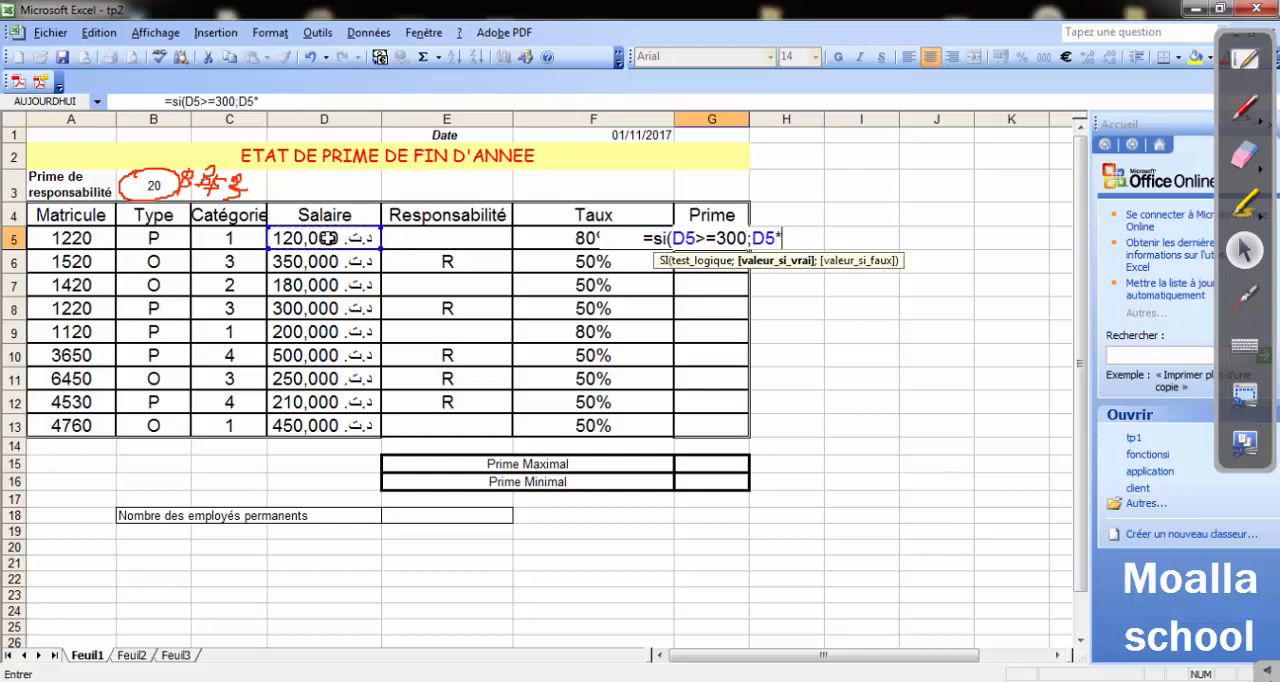
click(560, 238)
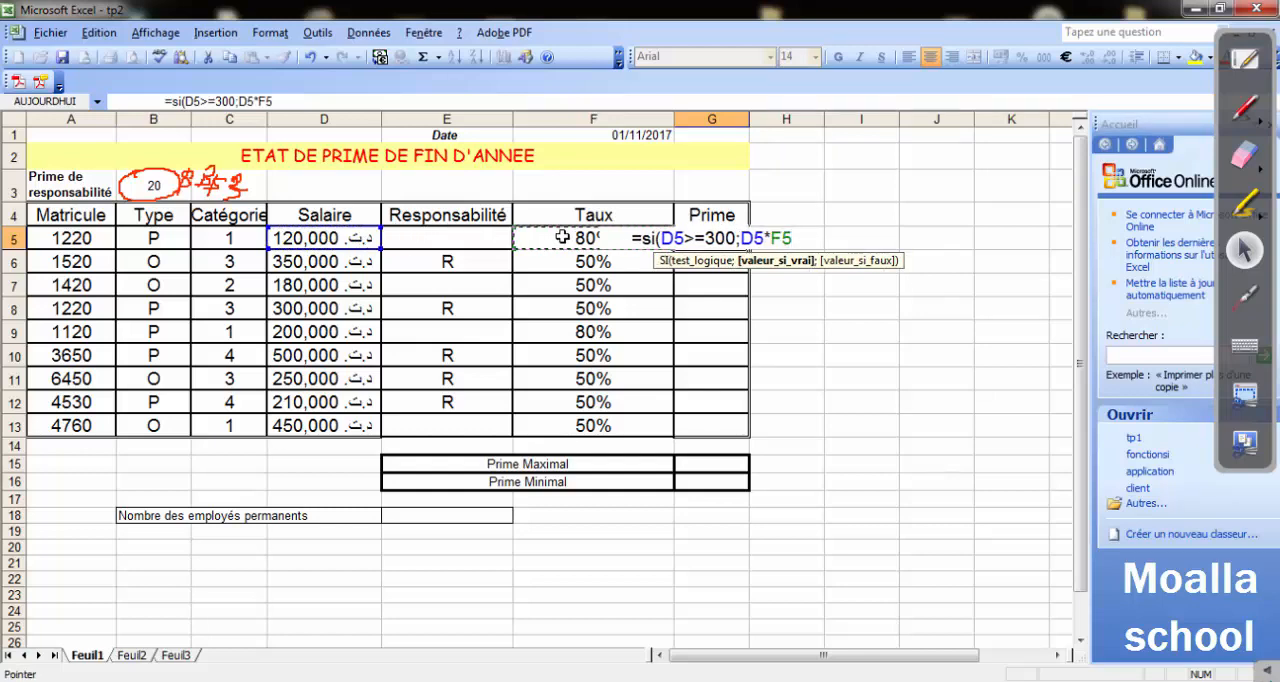
text(+)
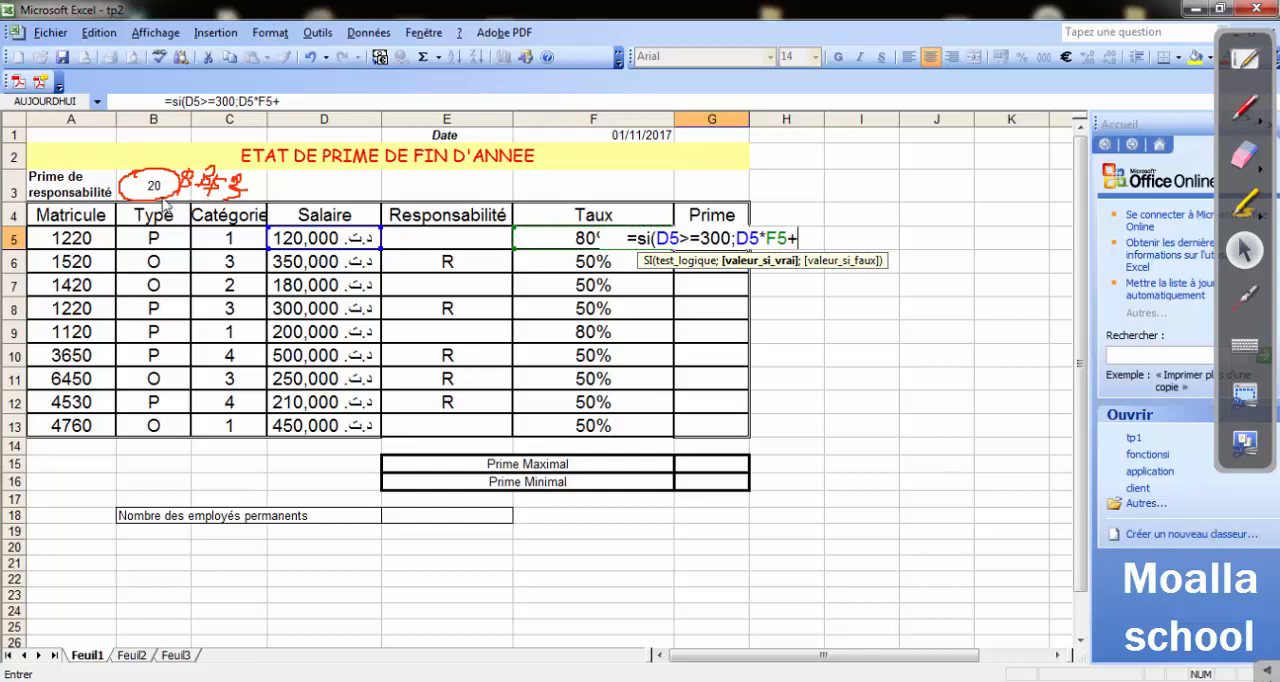
click(150, 188)
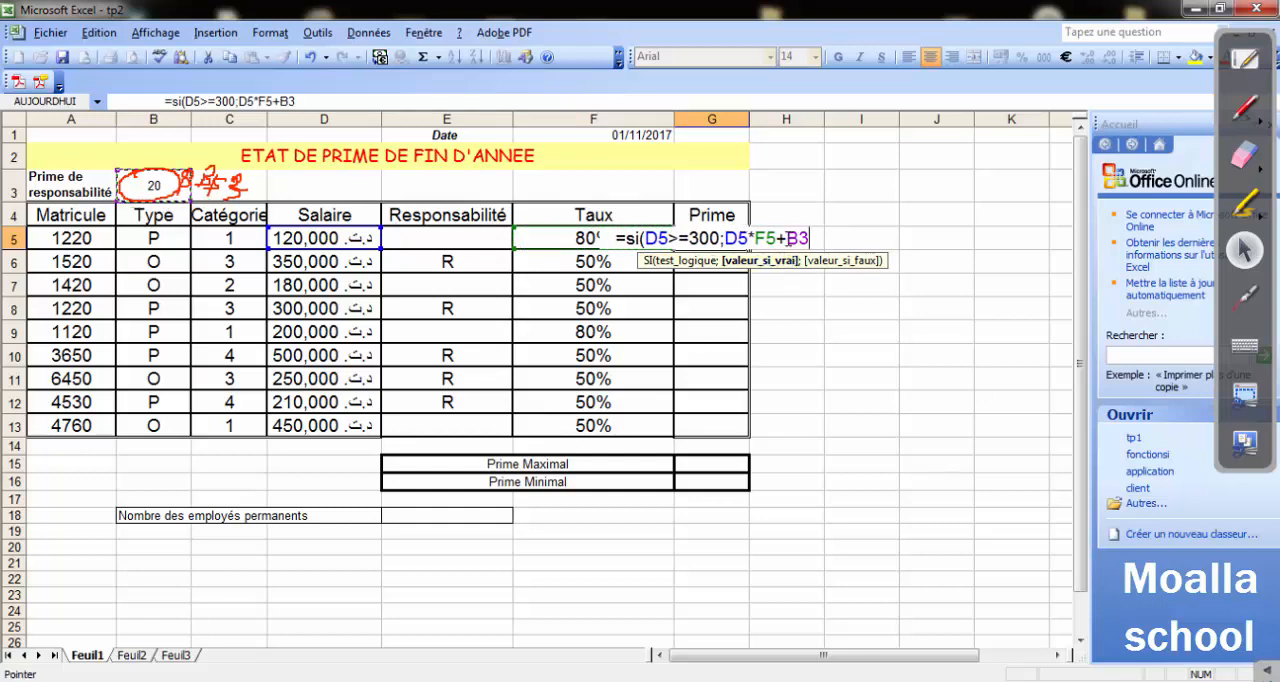
click(788, 239)
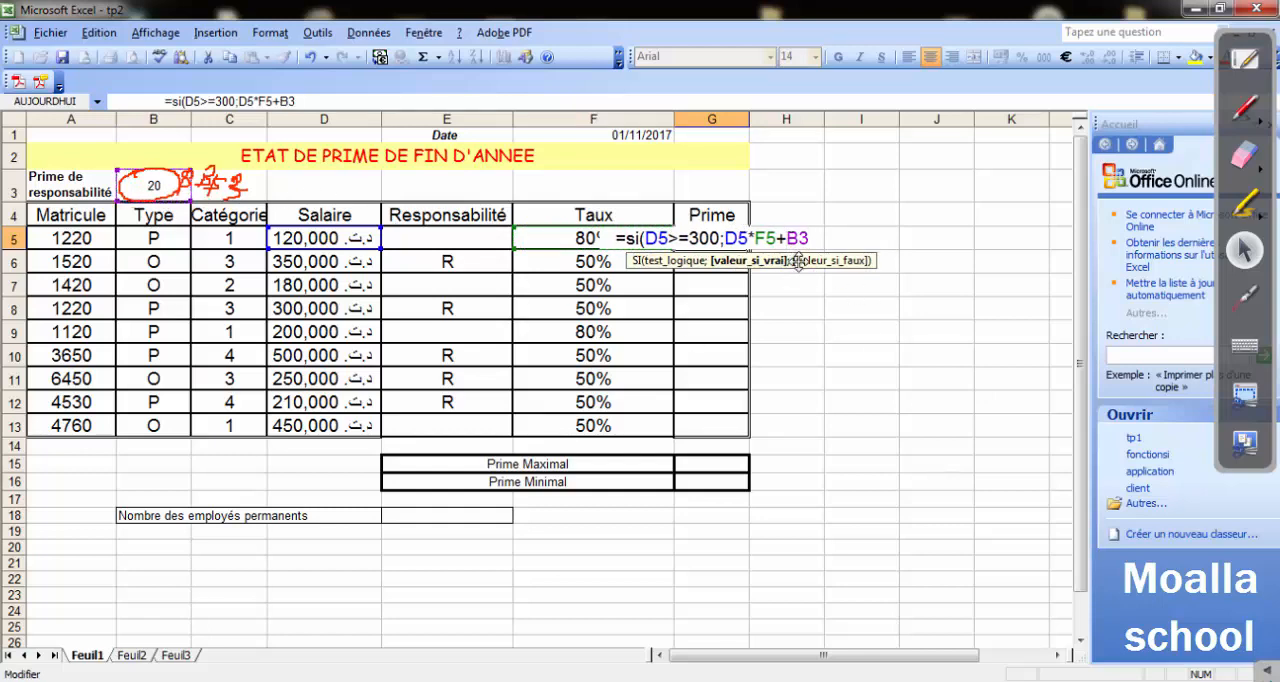
text($B$)
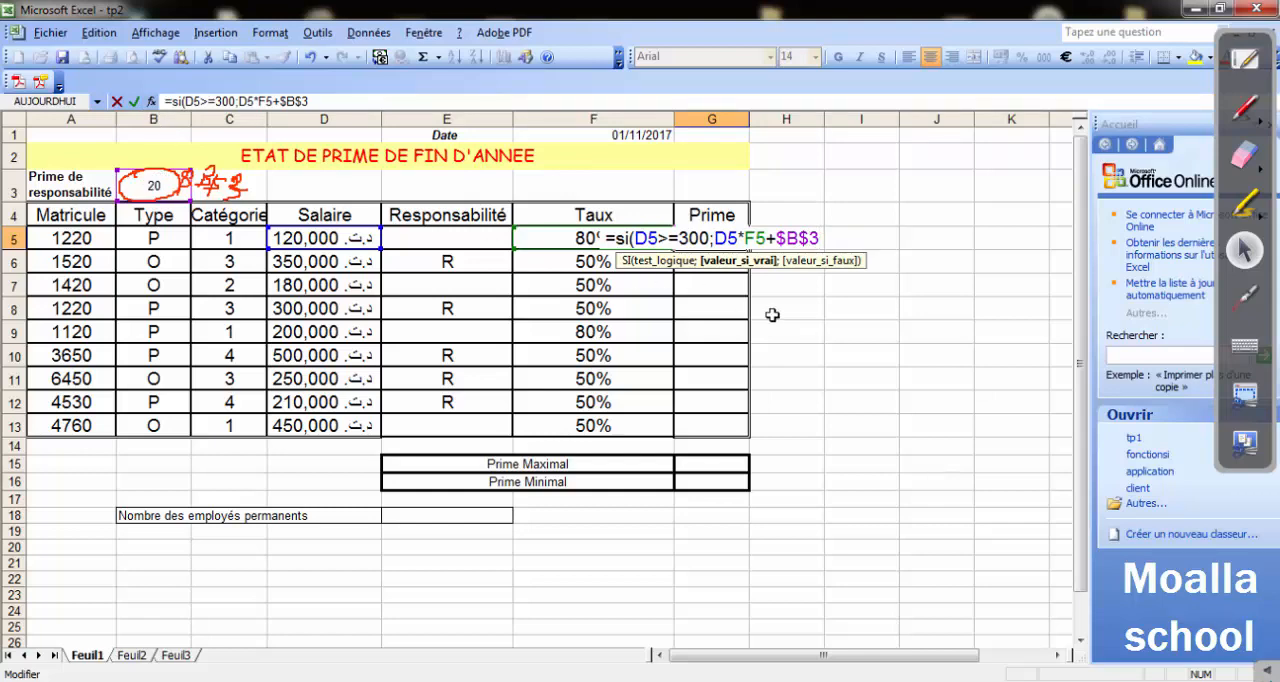
text(;)
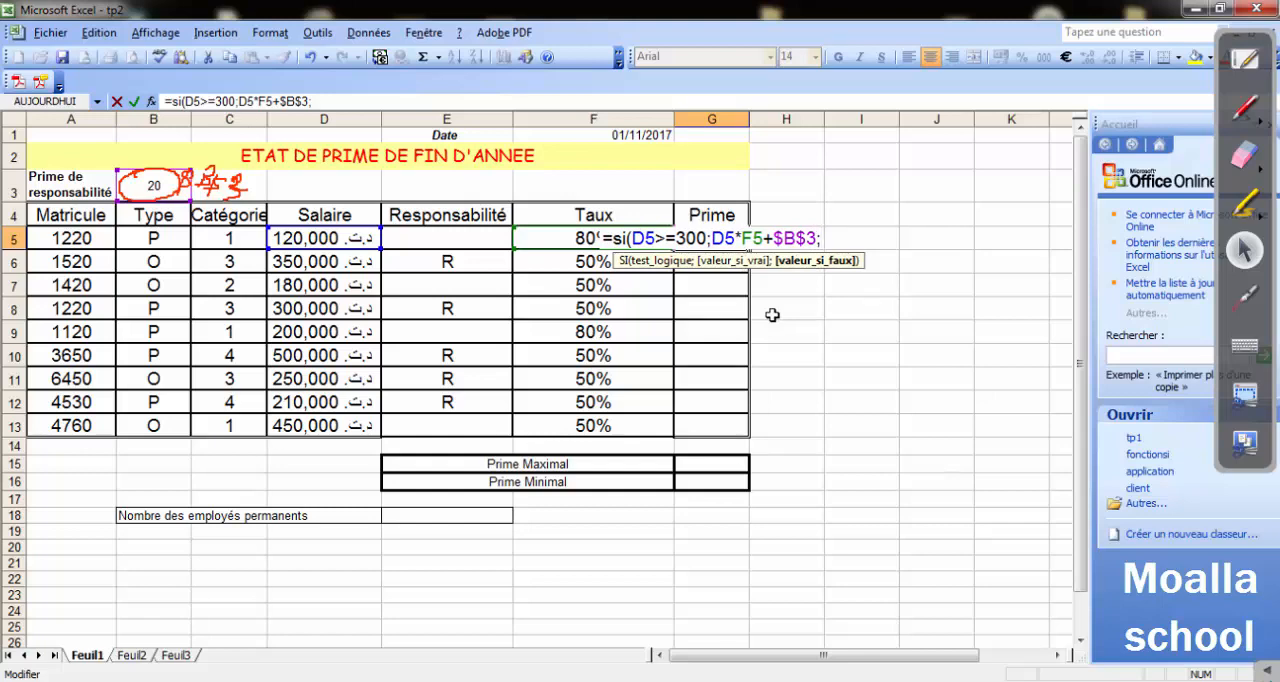
Complete the Prime formula in G5 with the value-if-false part D5*F5, close the parenthesis and validate it.
click(328, 238)
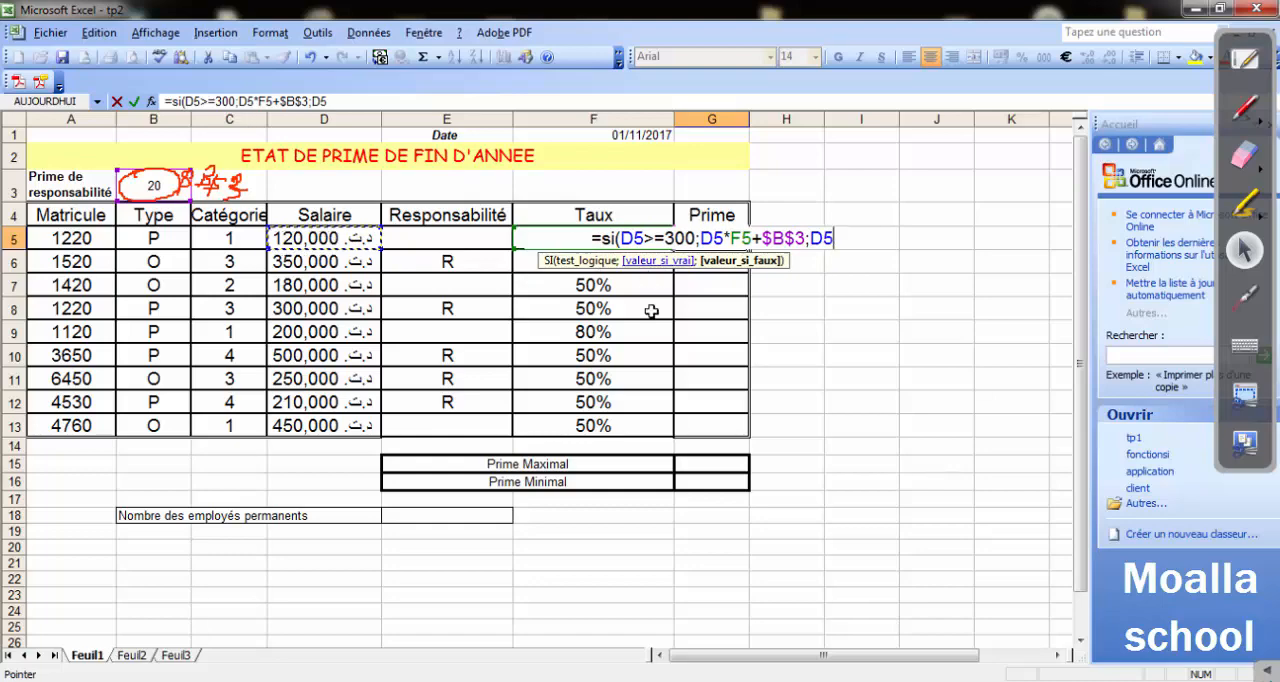
click(604, 680)
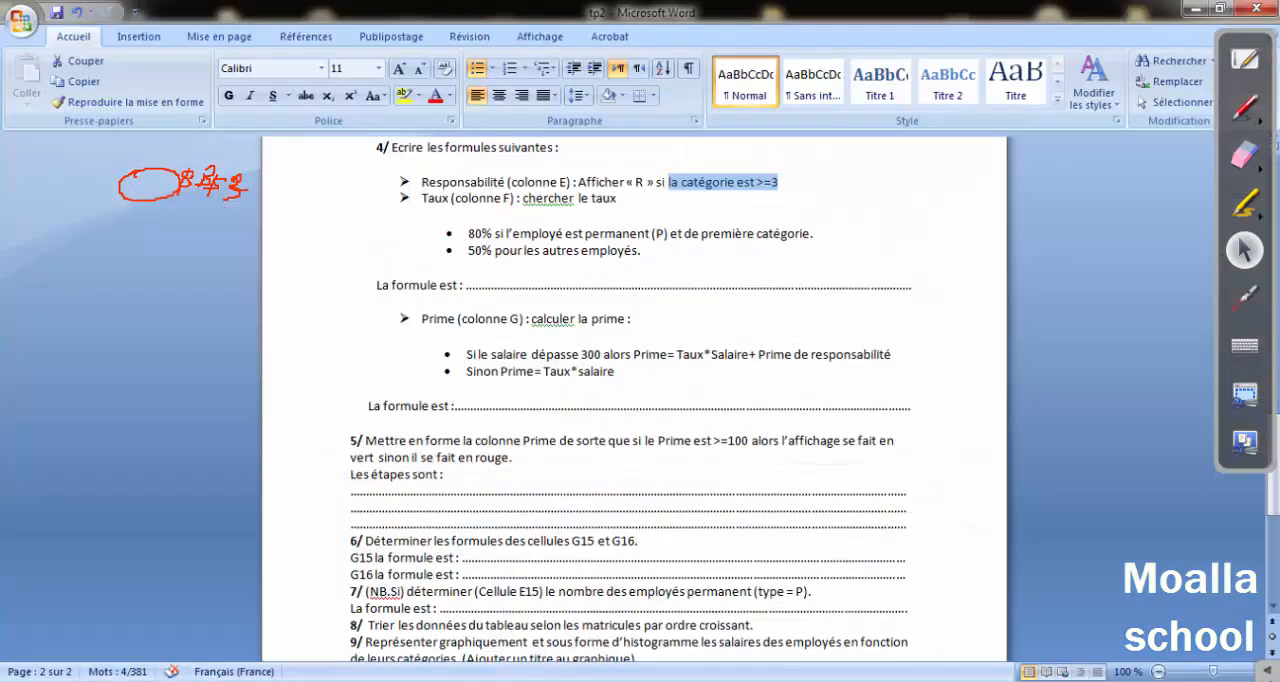
click(550, 680)
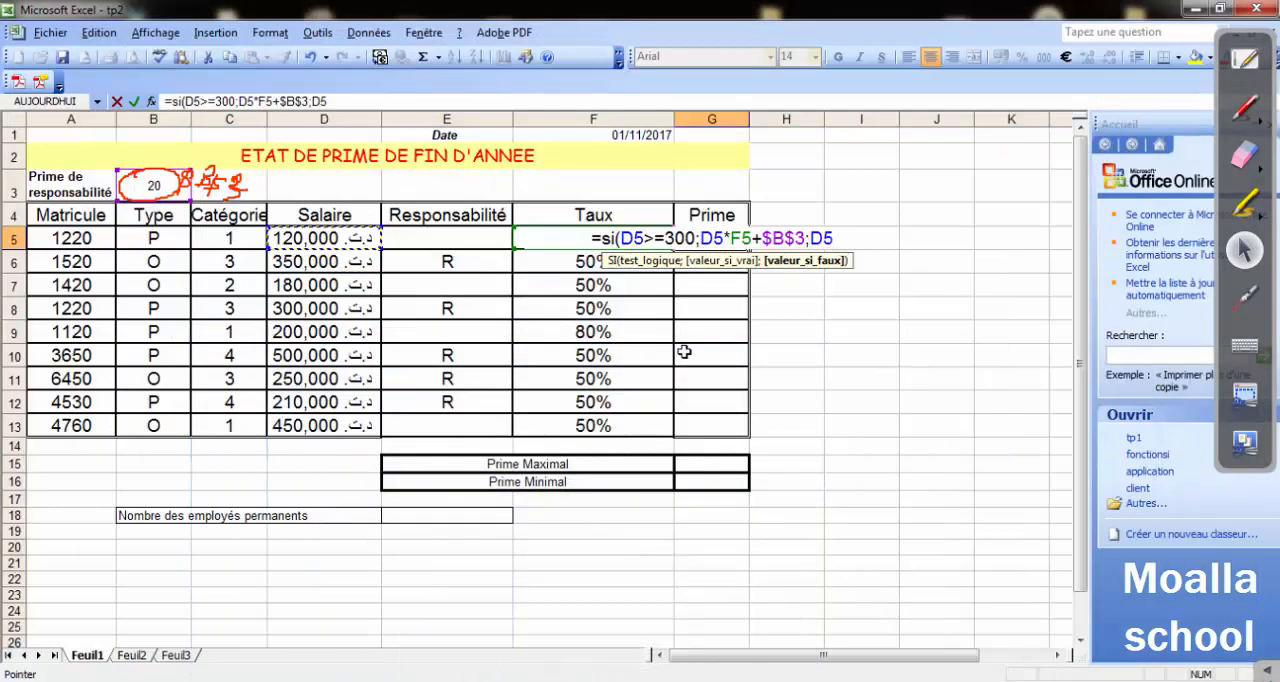
text(*)
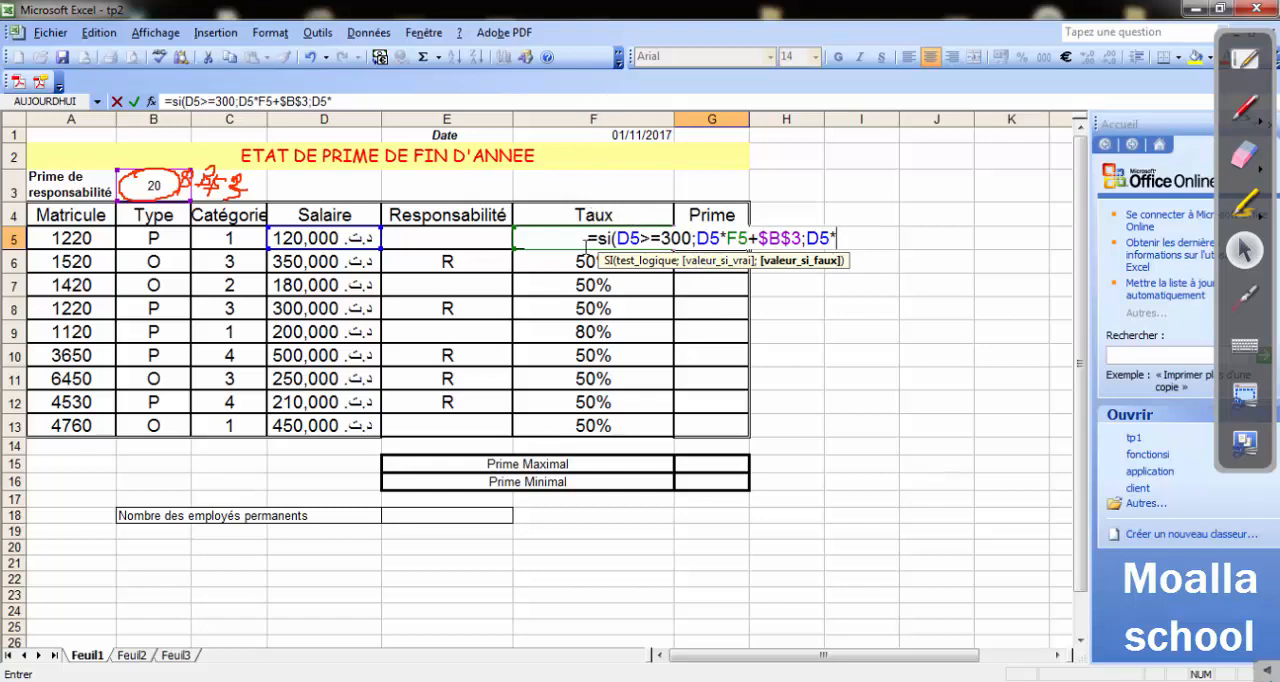
text(F5)
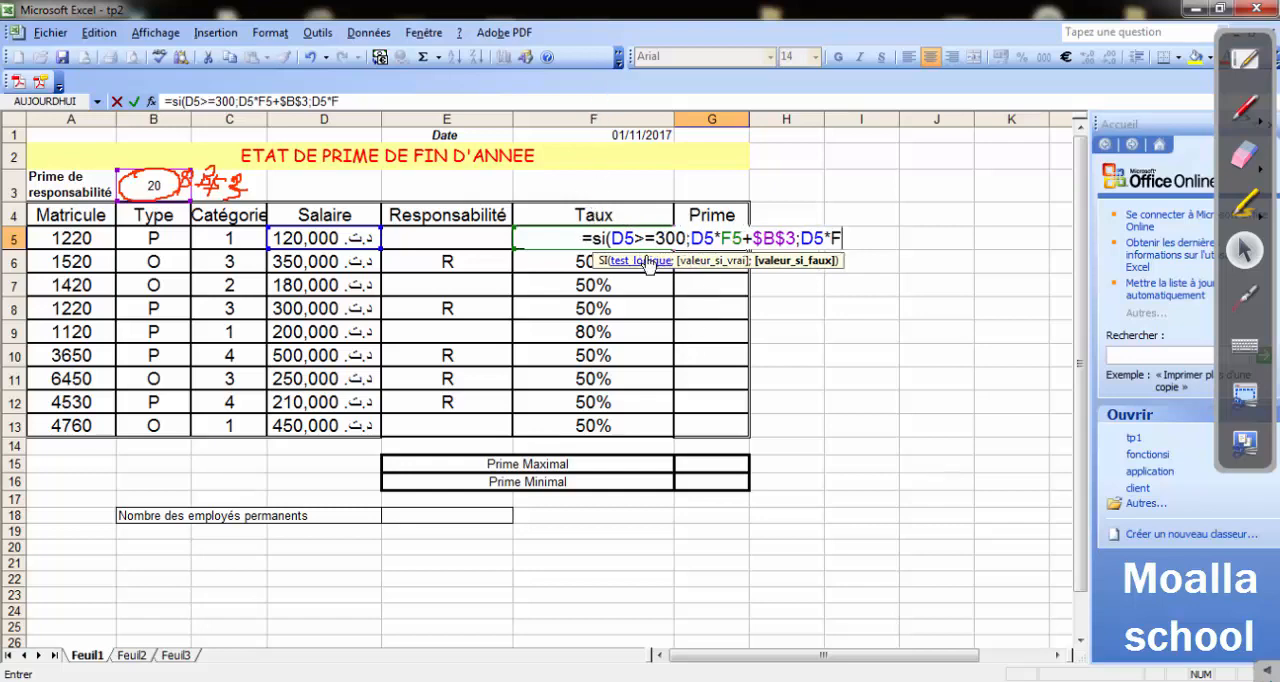
text())
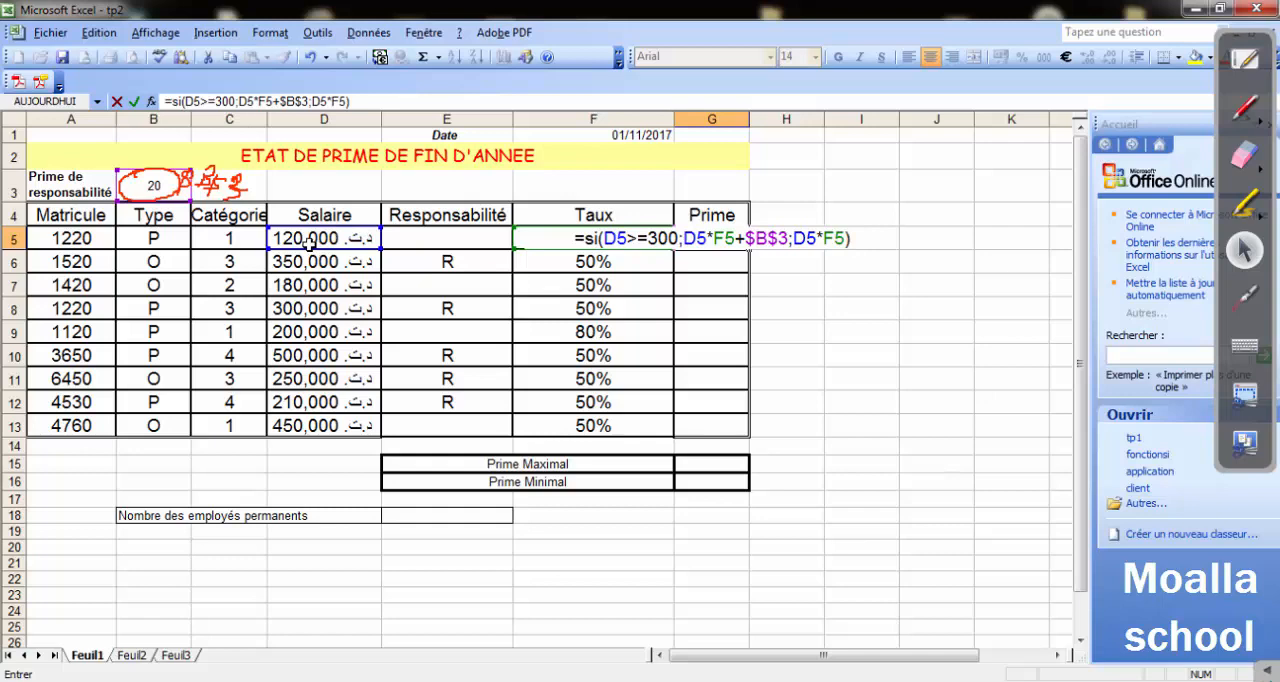
key(Return)
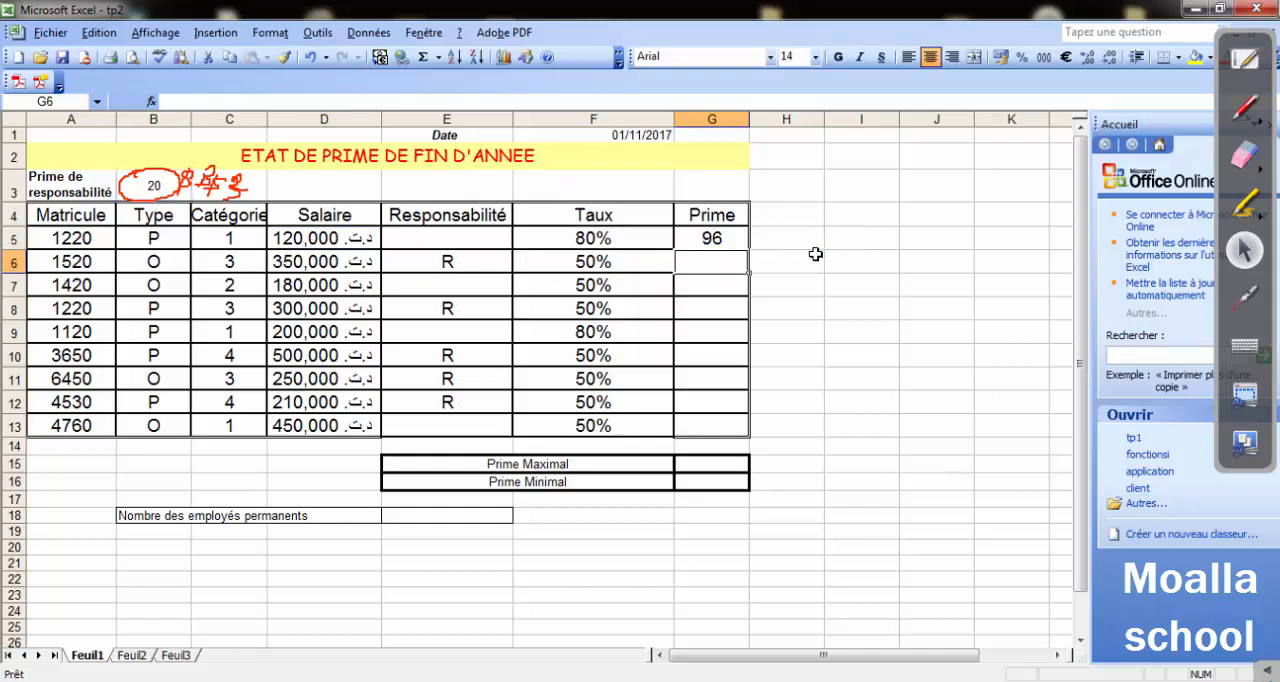
Copy the Prime formula from G5 down through G13.
click(712, 238)
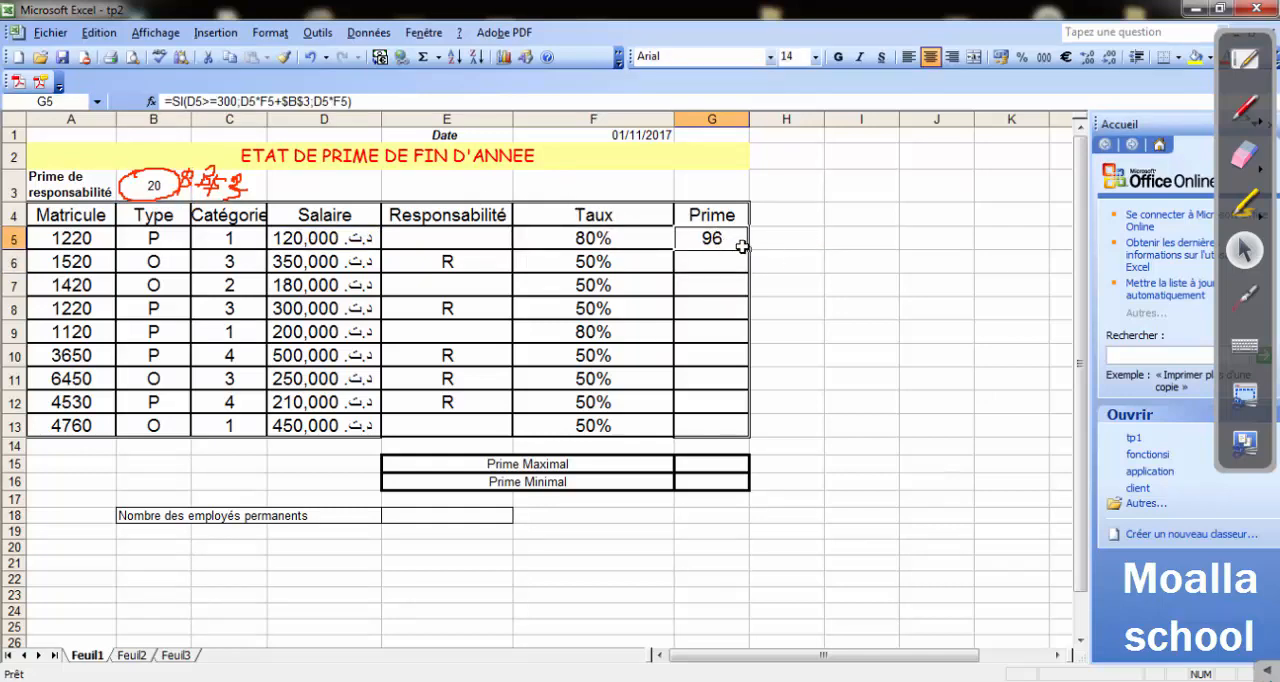
drag(749, 250, 744, 432)
click(810, 301)
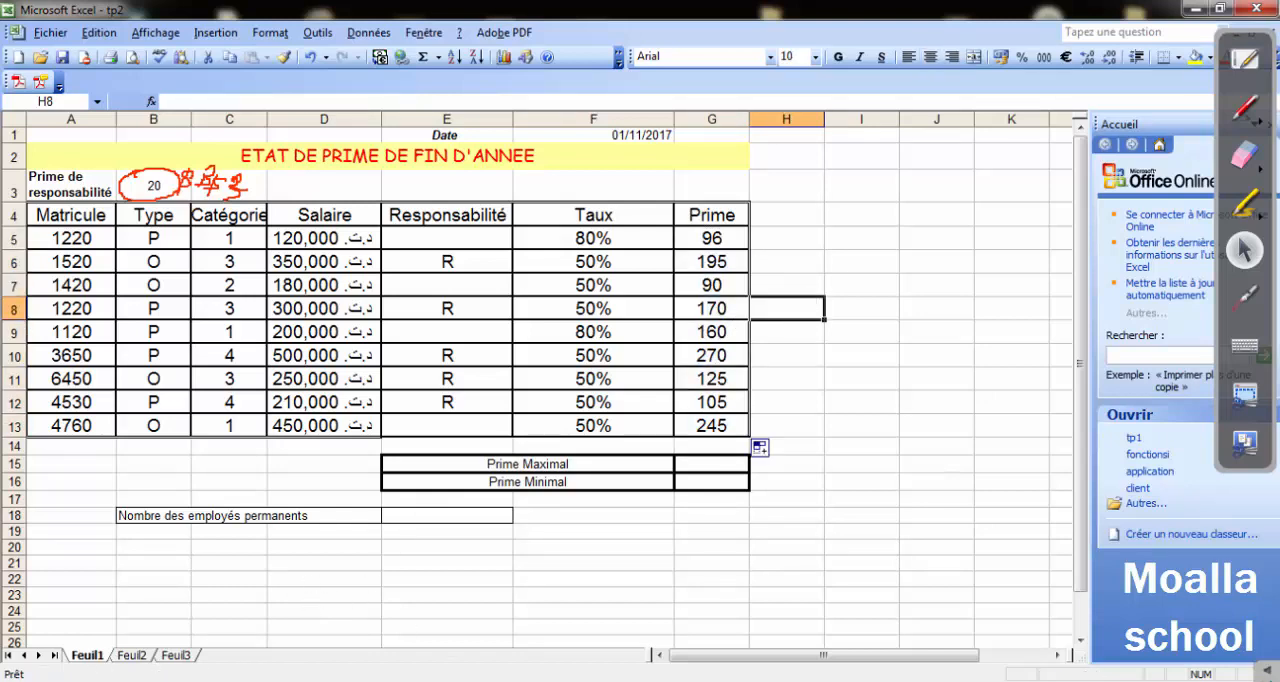
Switch to the Word exercise, read question 5 about formatting the Prime column, and return to Excel.
key(alt+Tab)
scroll(465, 400, down, 2)
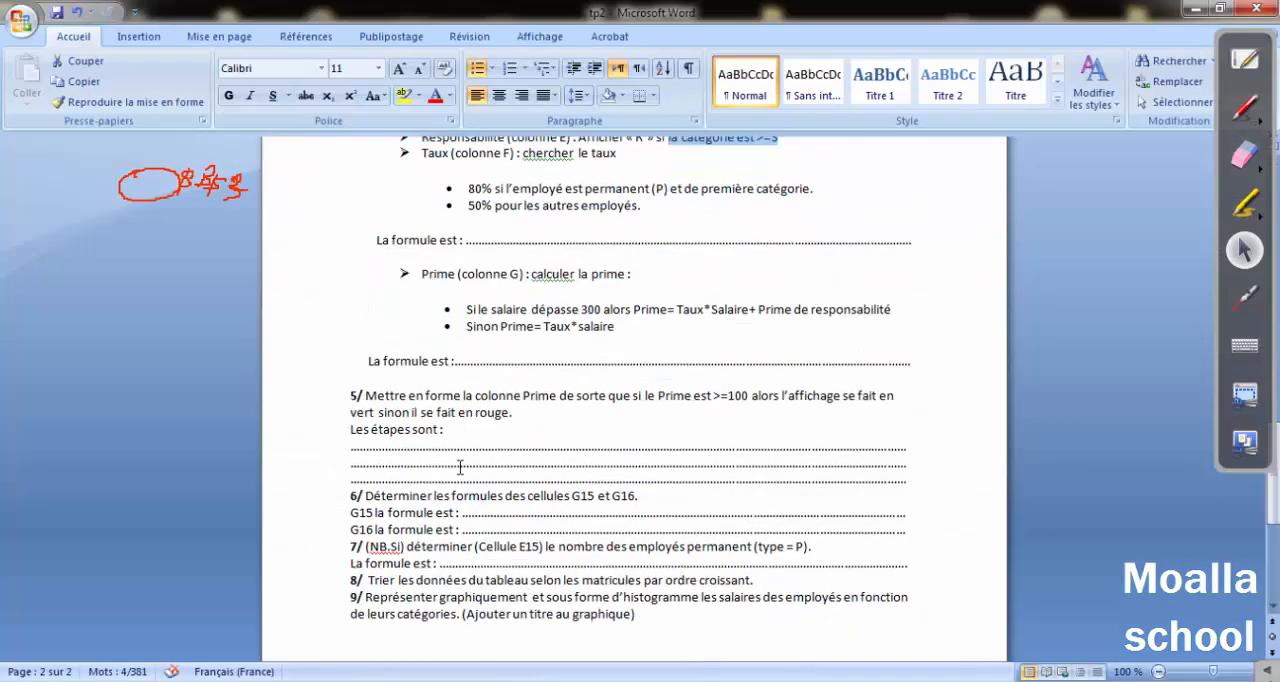
drag(414, 347, 868, 346)
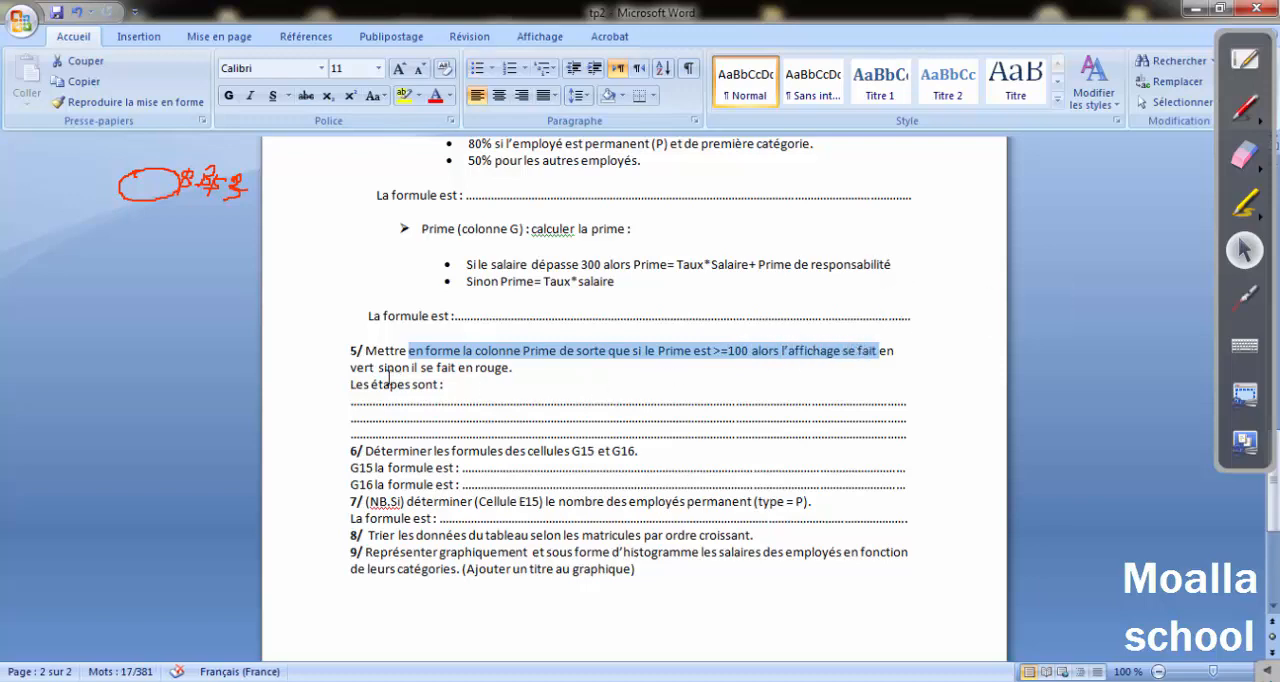
drag(380, 368, 508, 369)
drag(728, 350, 760, 347)
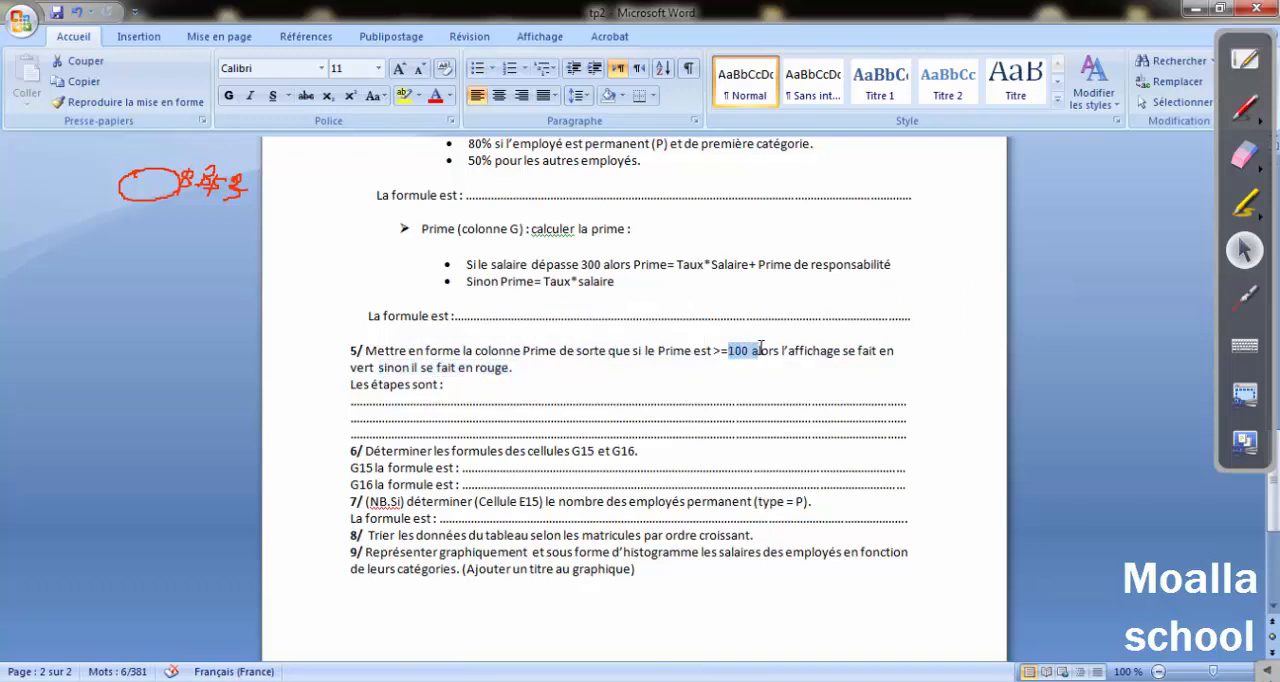
drag(437, 354, 706, 352)
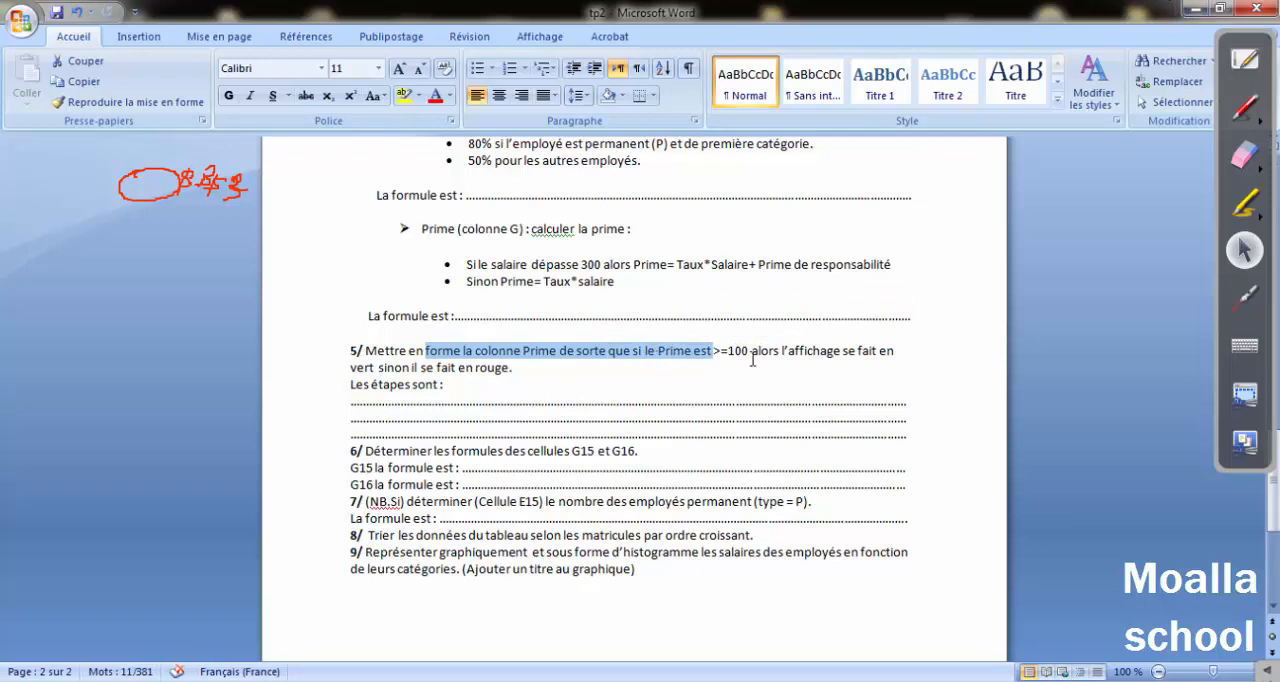
click(1186, 9)
Create a conditional format on the Prime values G5:G13 with condition 1 as cell value "supérieure ou égale à" 100.
drag(693, 236, 699, 425)
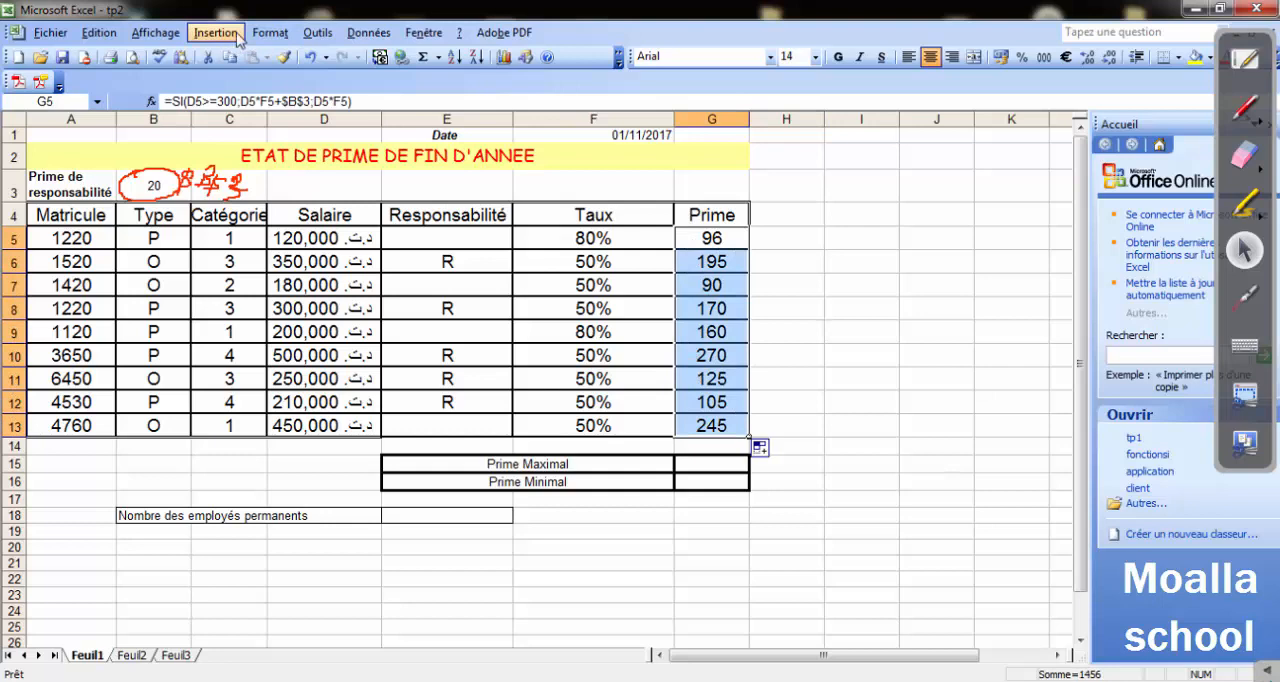
click(268, 33)
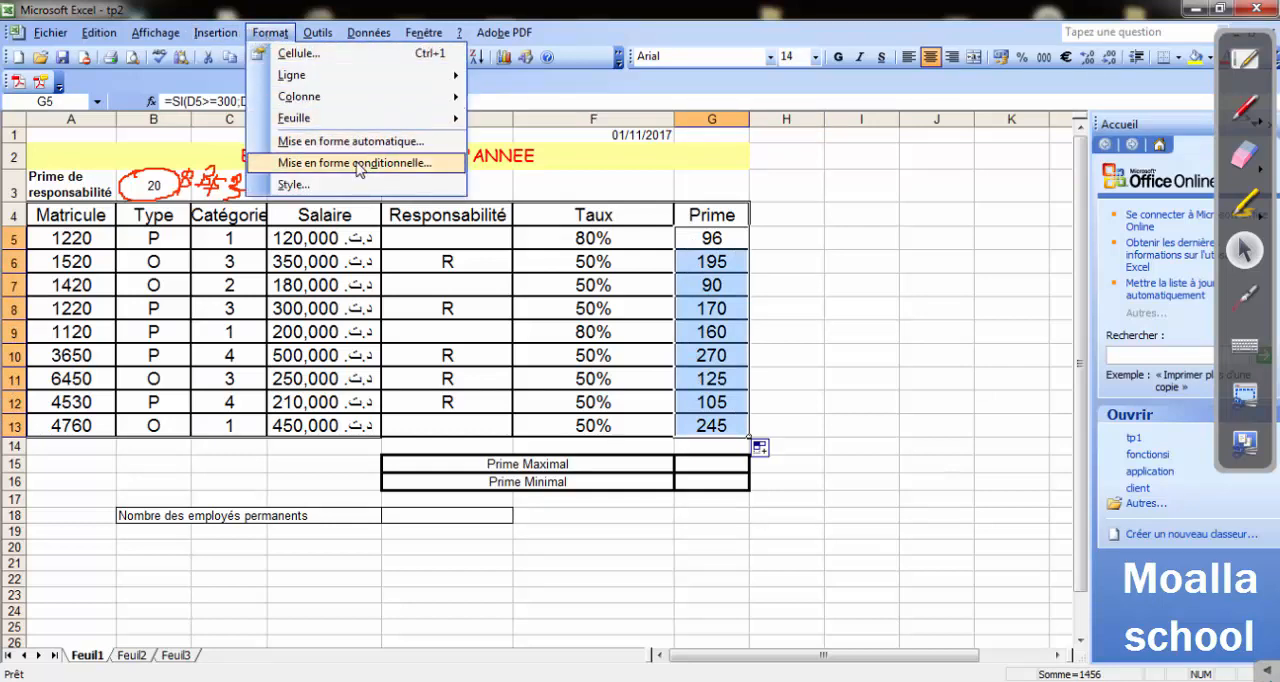
click(358, 164)
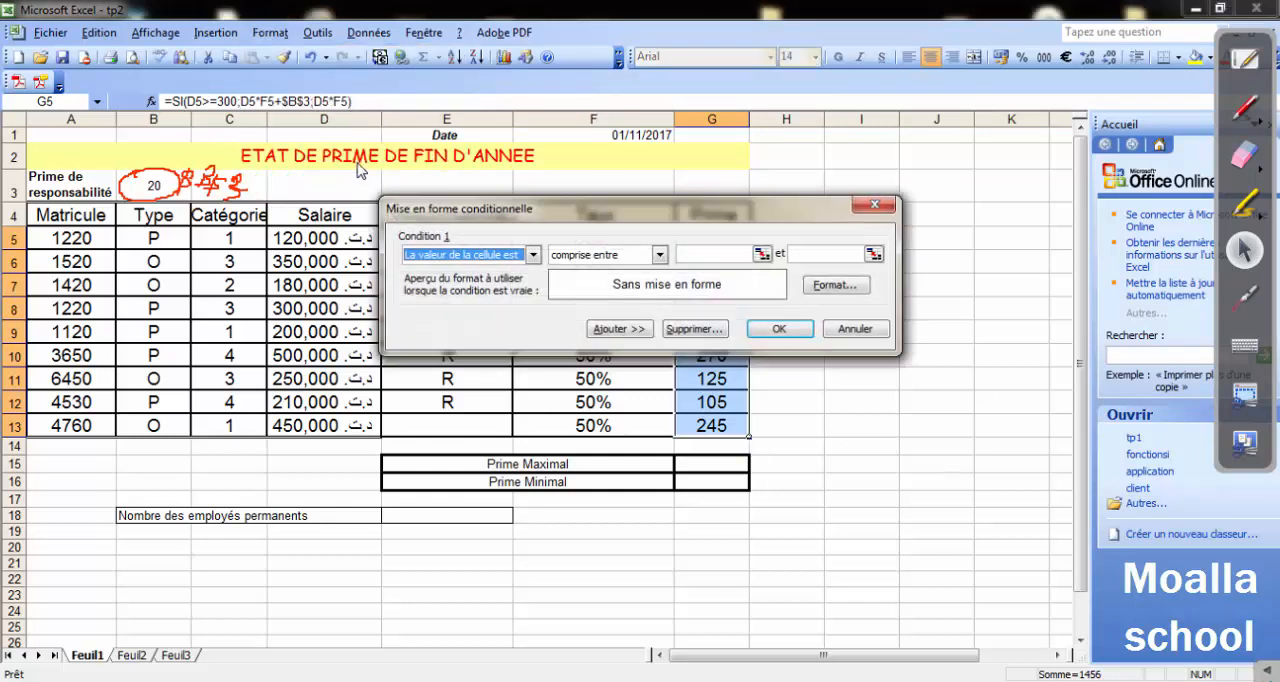
drag(480, 200, 586, 49)
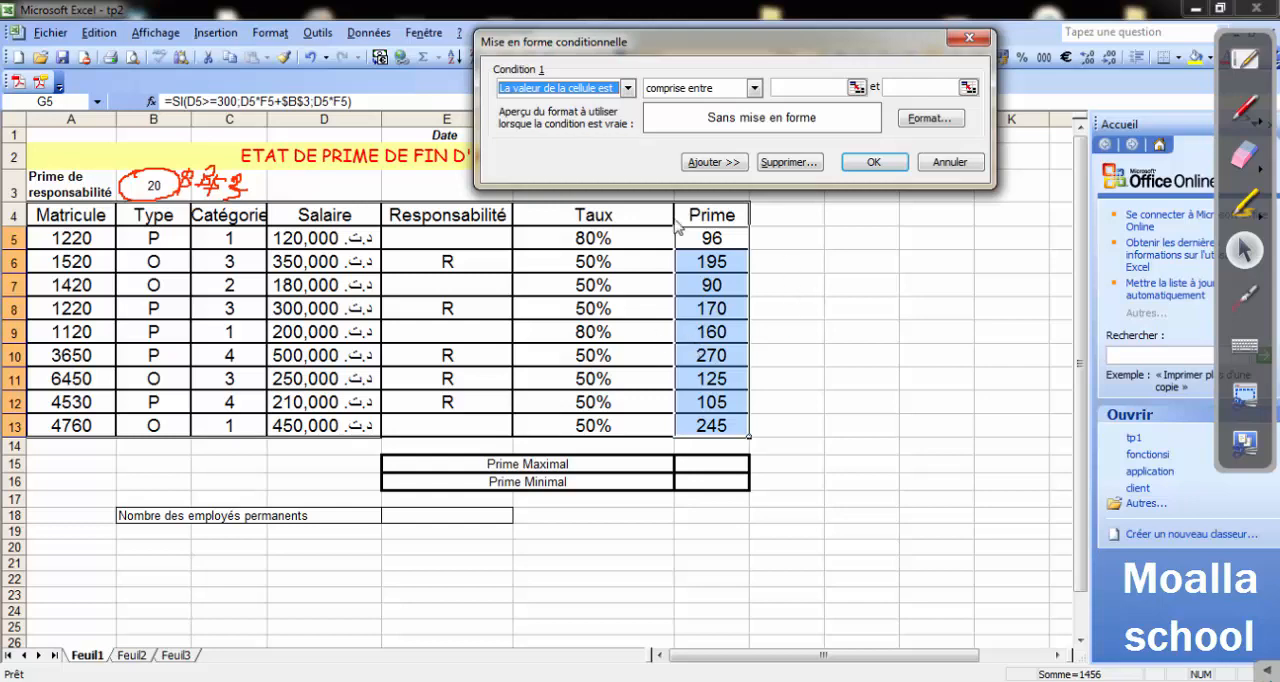
click(628, 89)
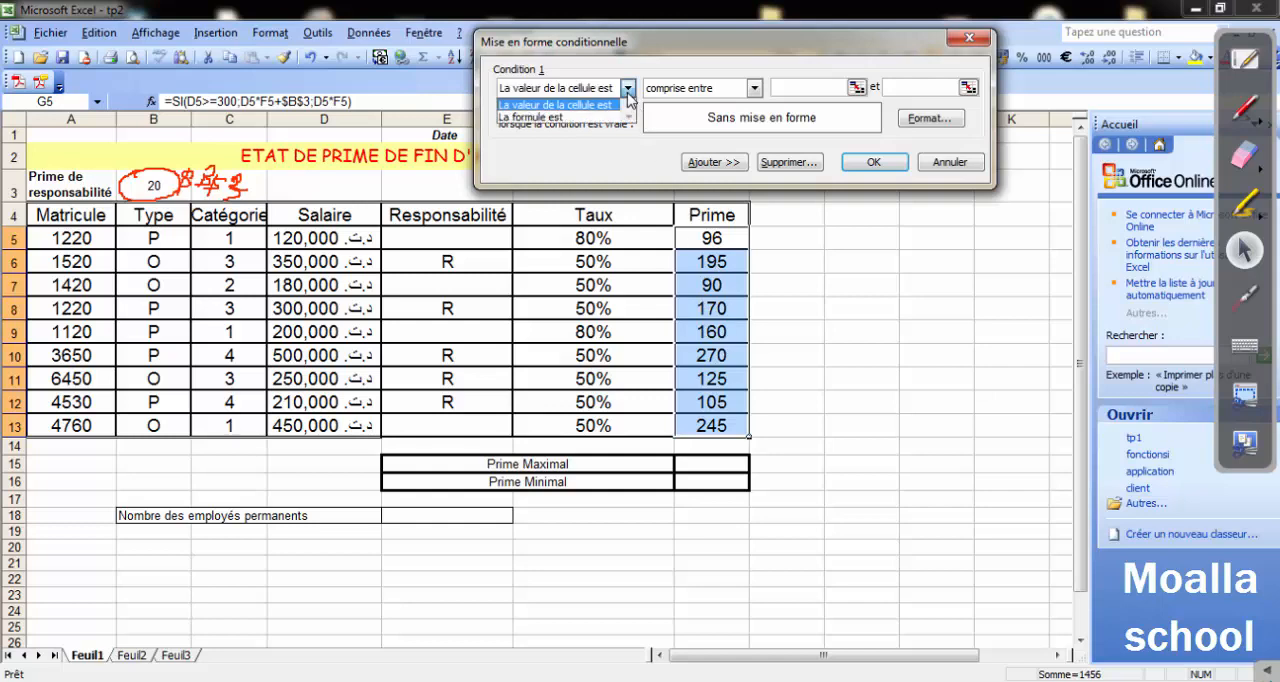
click(553, 106)
click(755, 89)
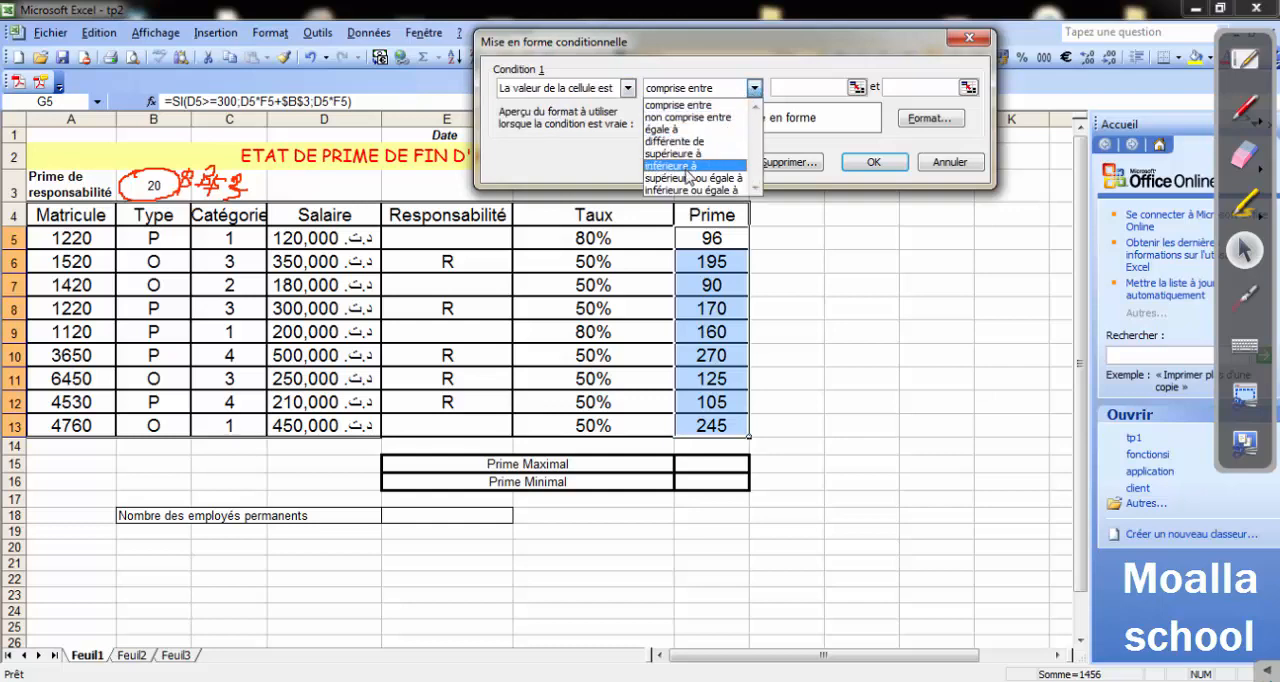
click(690, 183)
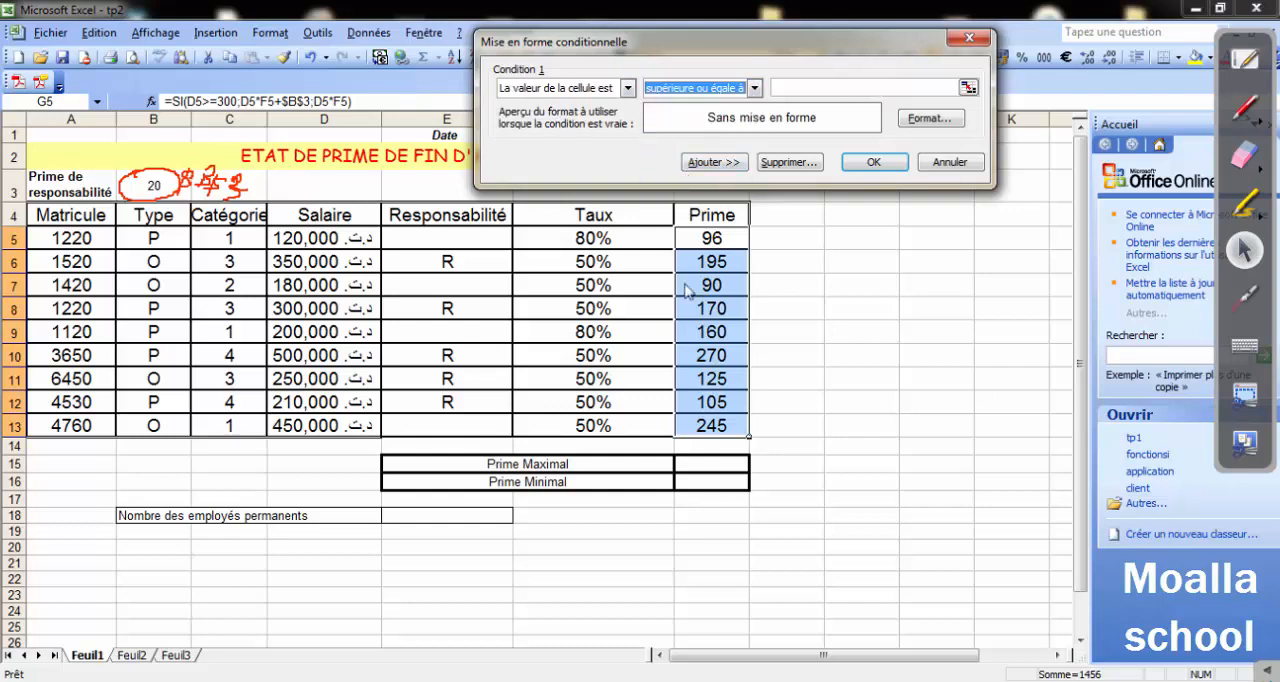
click(796, 85)
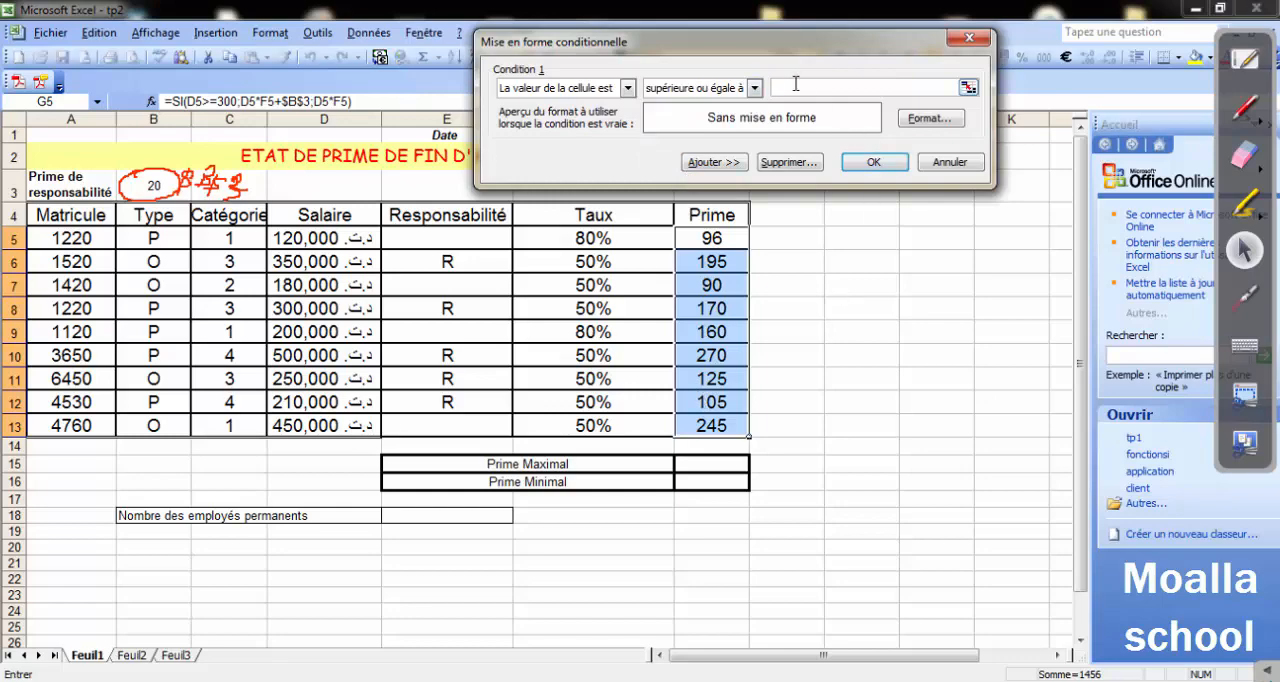
key(alt+Tab)
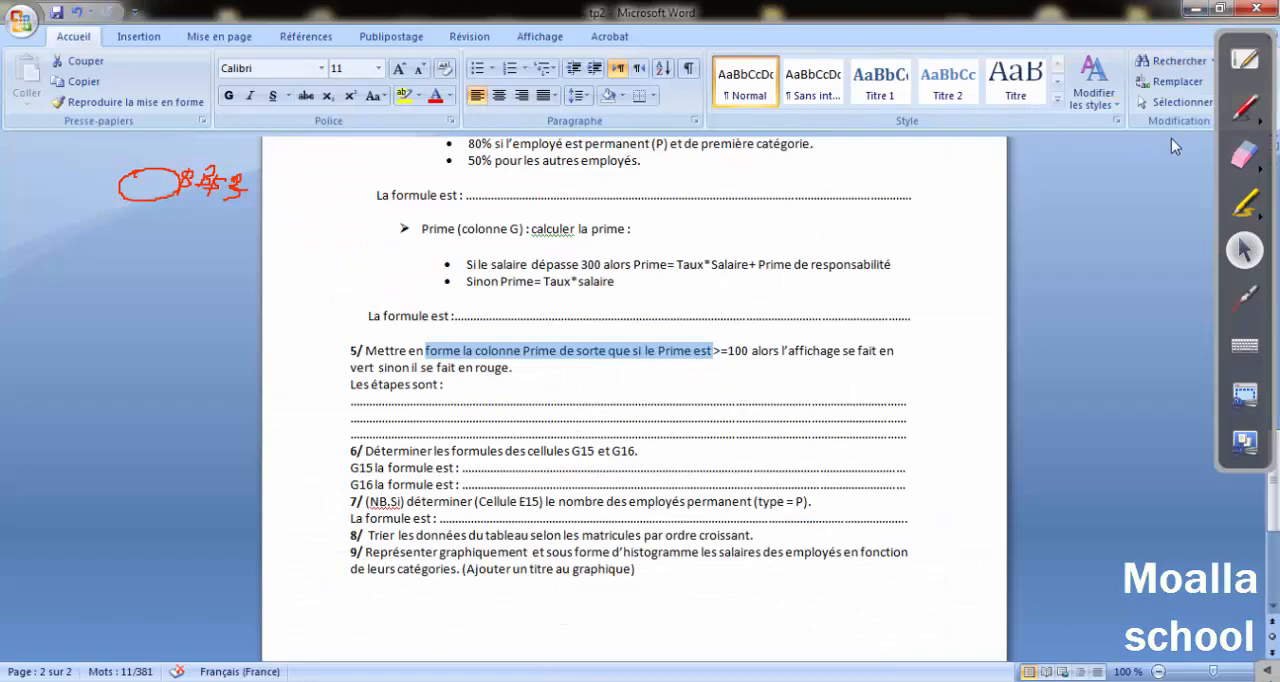
click(1194, 9)
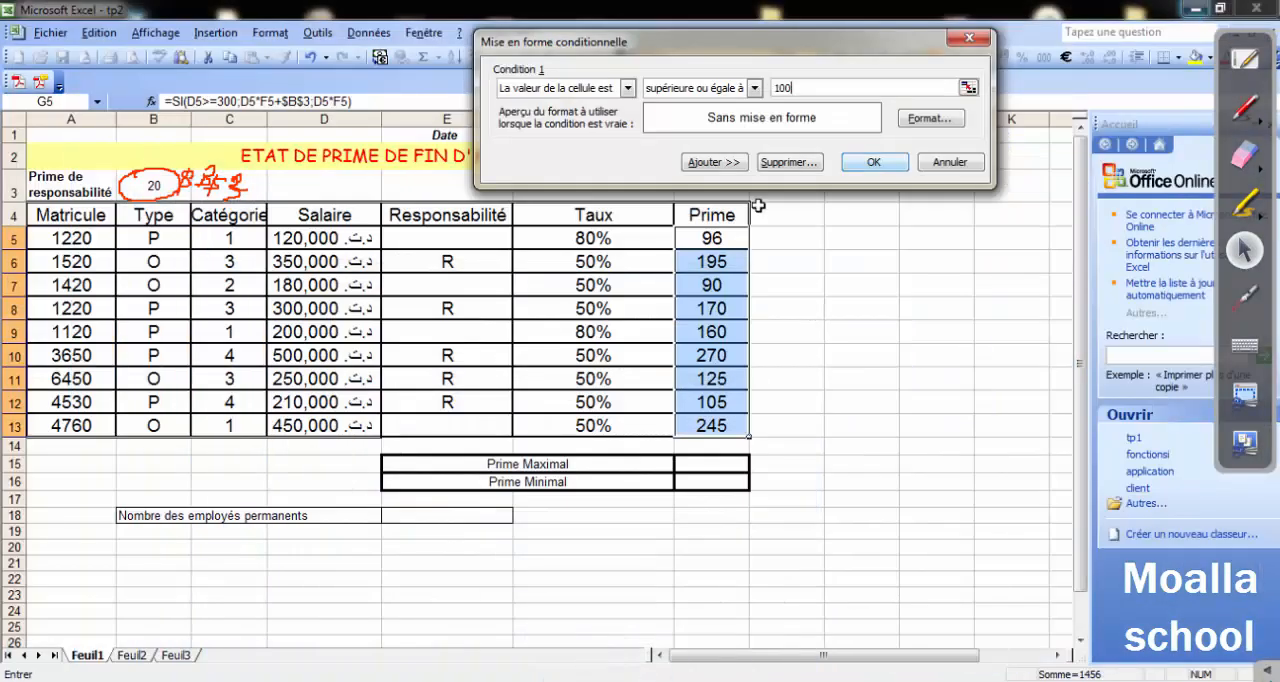
Give condition 1 a bright green cell shading as its format.
click(922, 119)
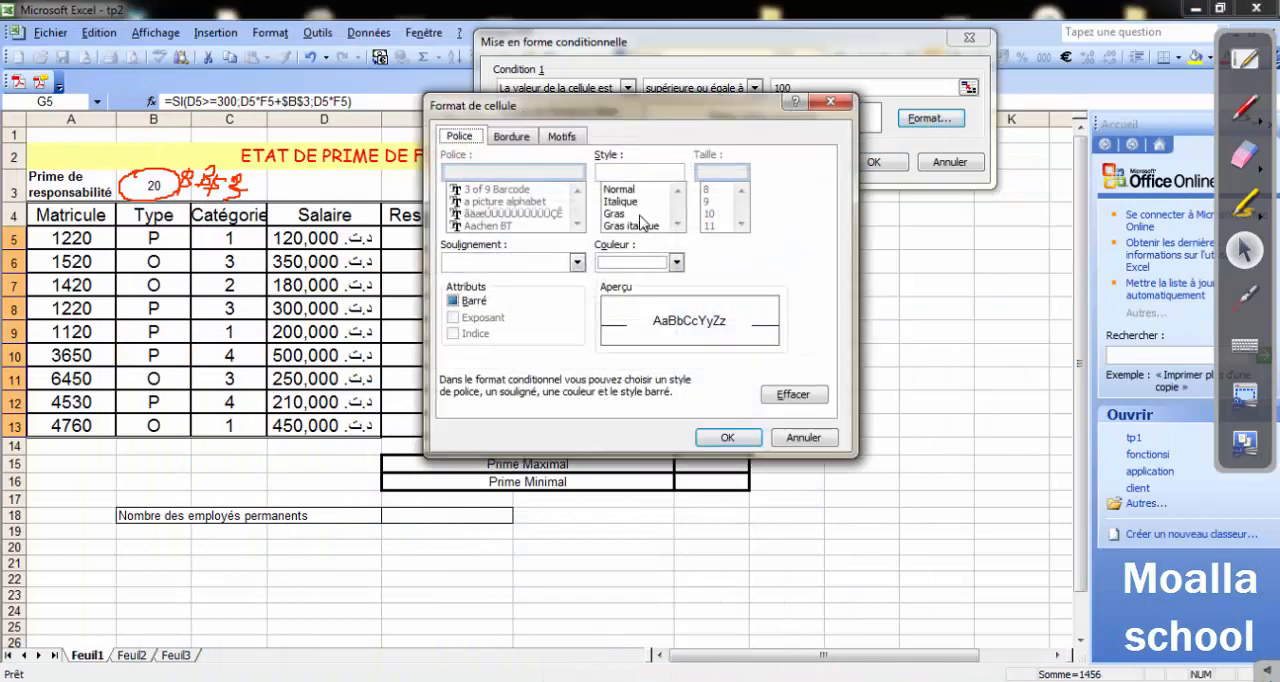
click(529, 144)
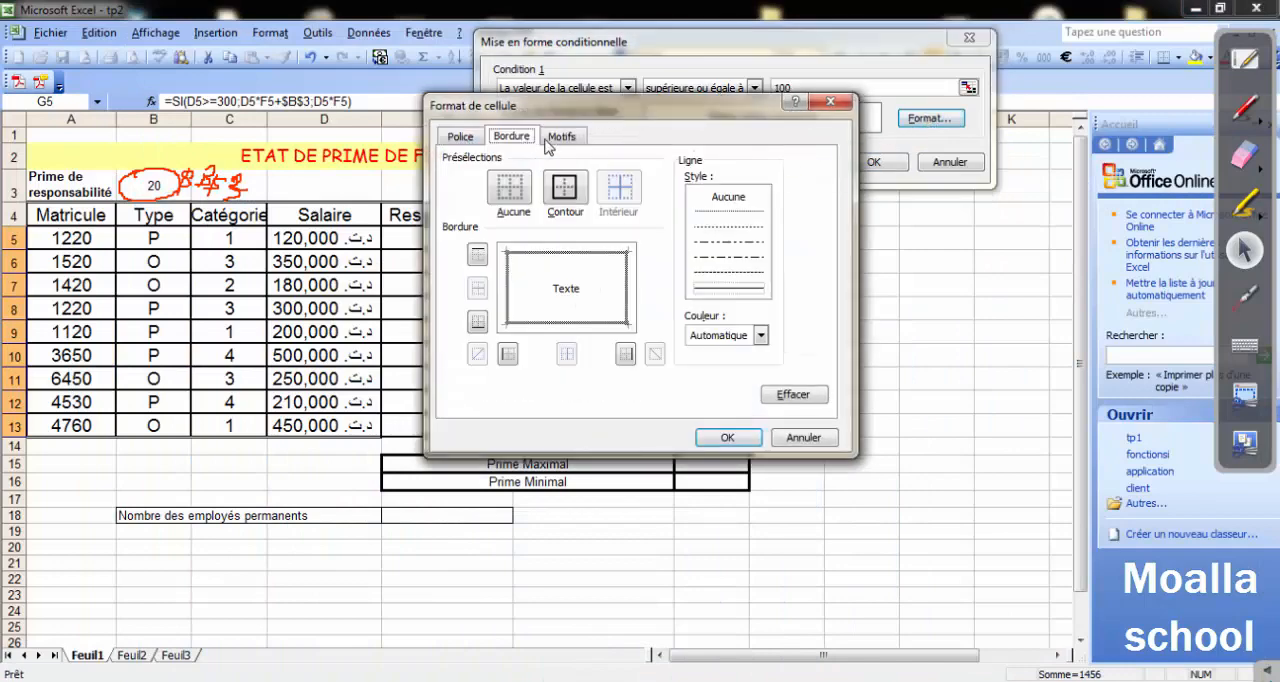
click(565, 136)
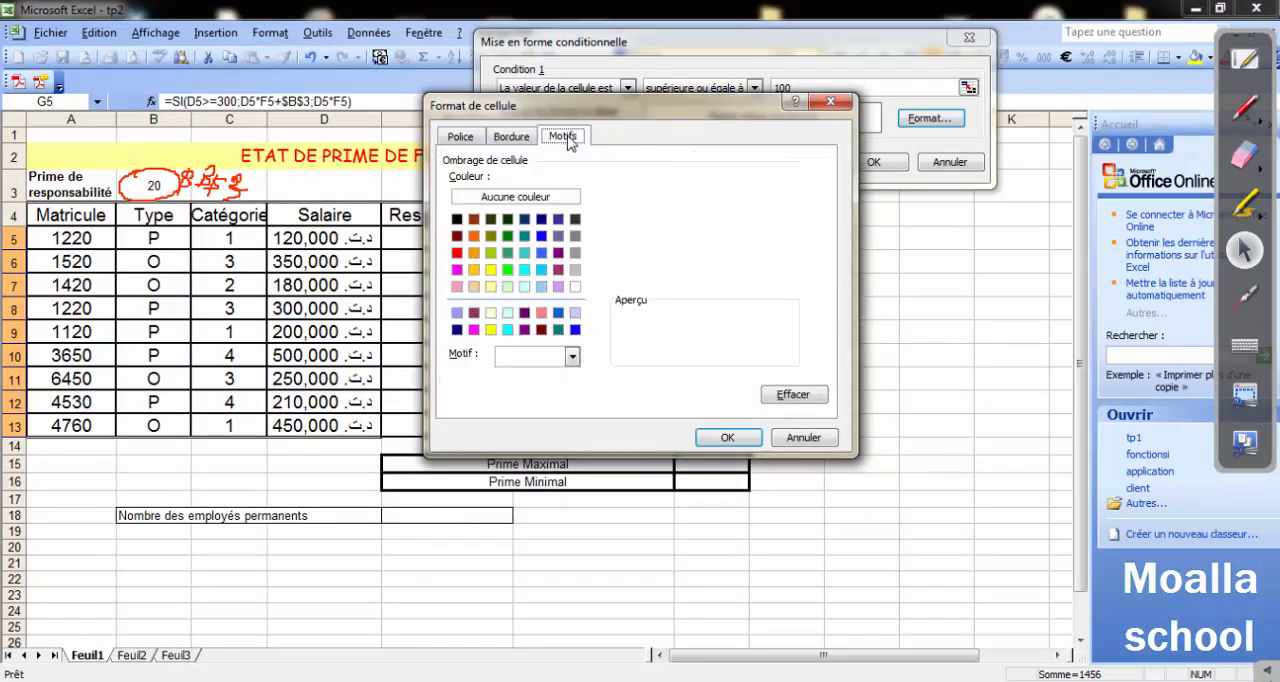
click(507, 270)
click(727, 437)
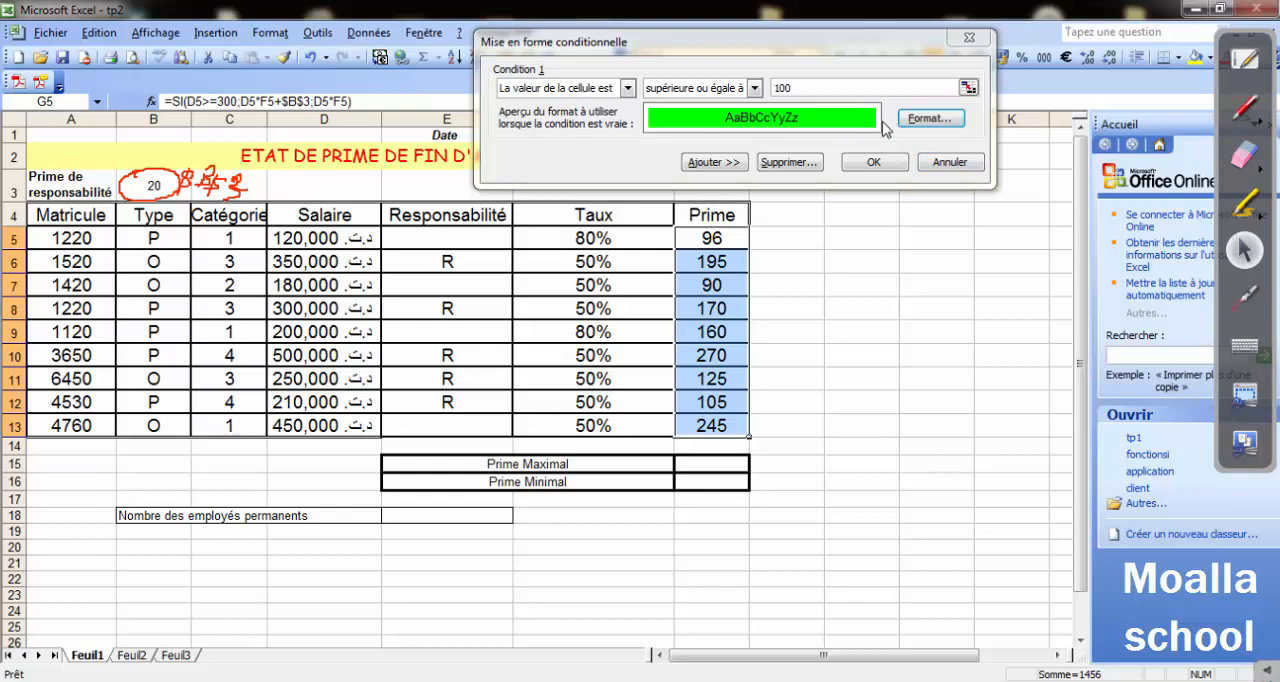
Add condition 2 to the Prime conditional format as cell value "inférieure à" 100.
click(725, 164)
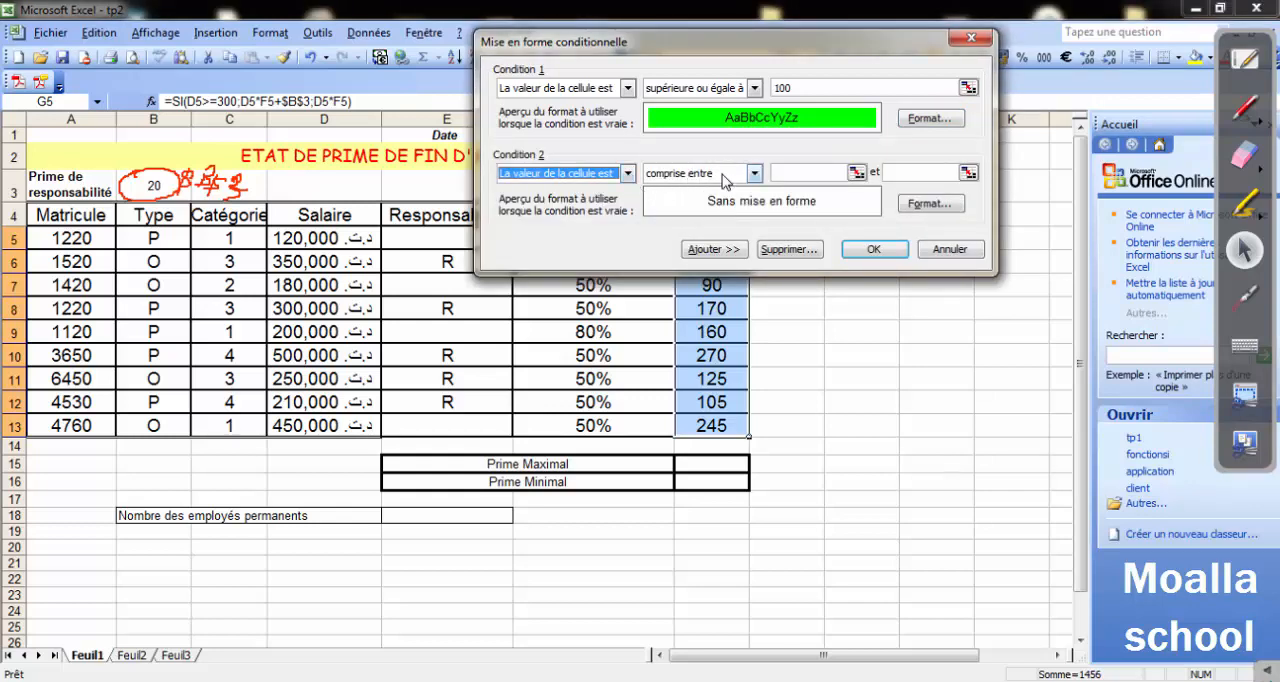
click(753, 174)
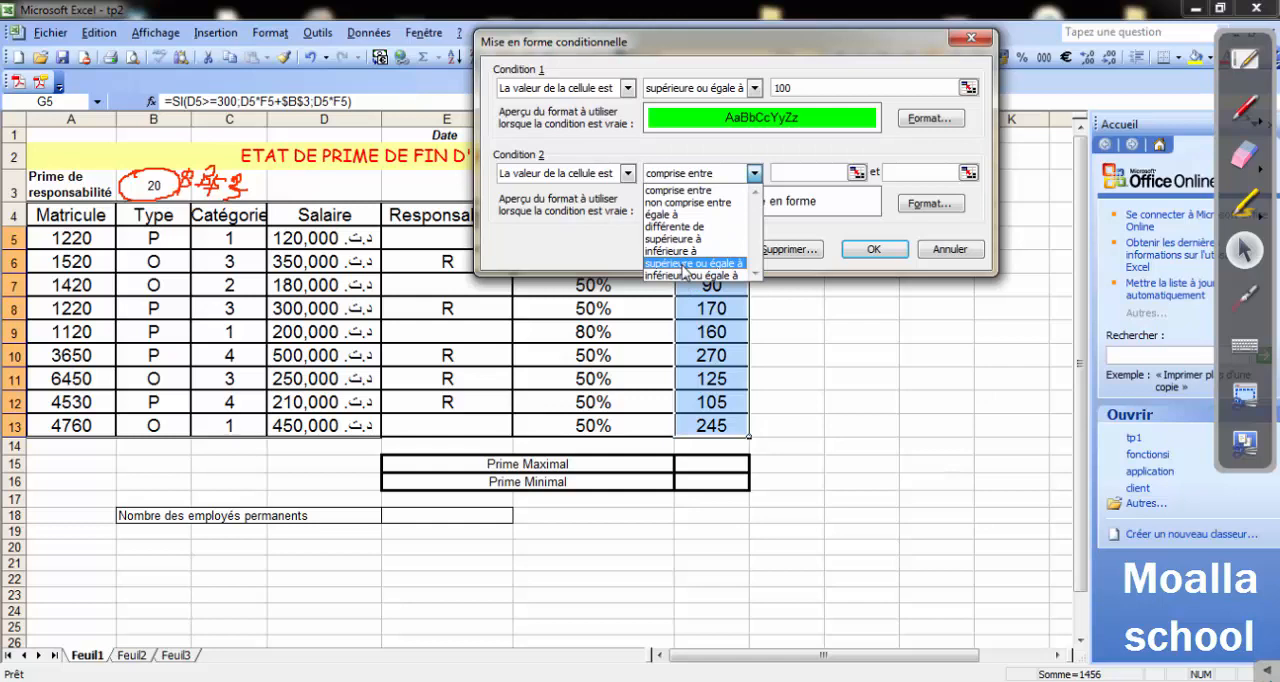
click(683, 252)
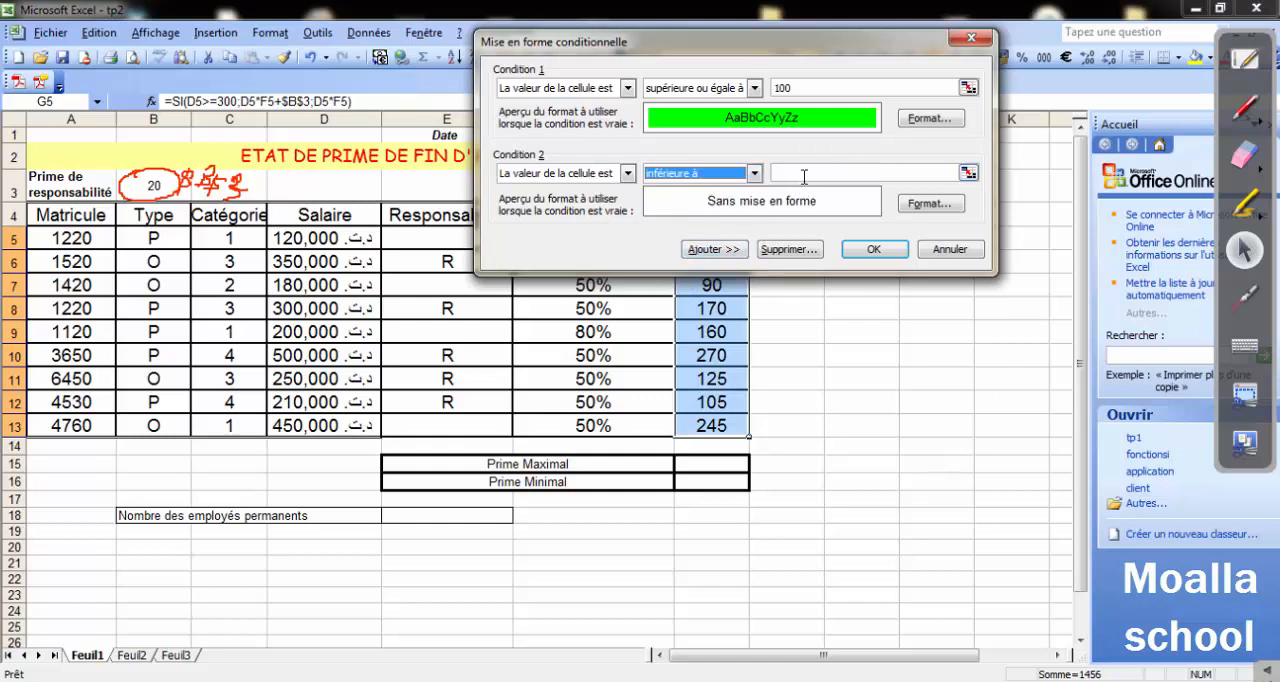
click(806, 173)
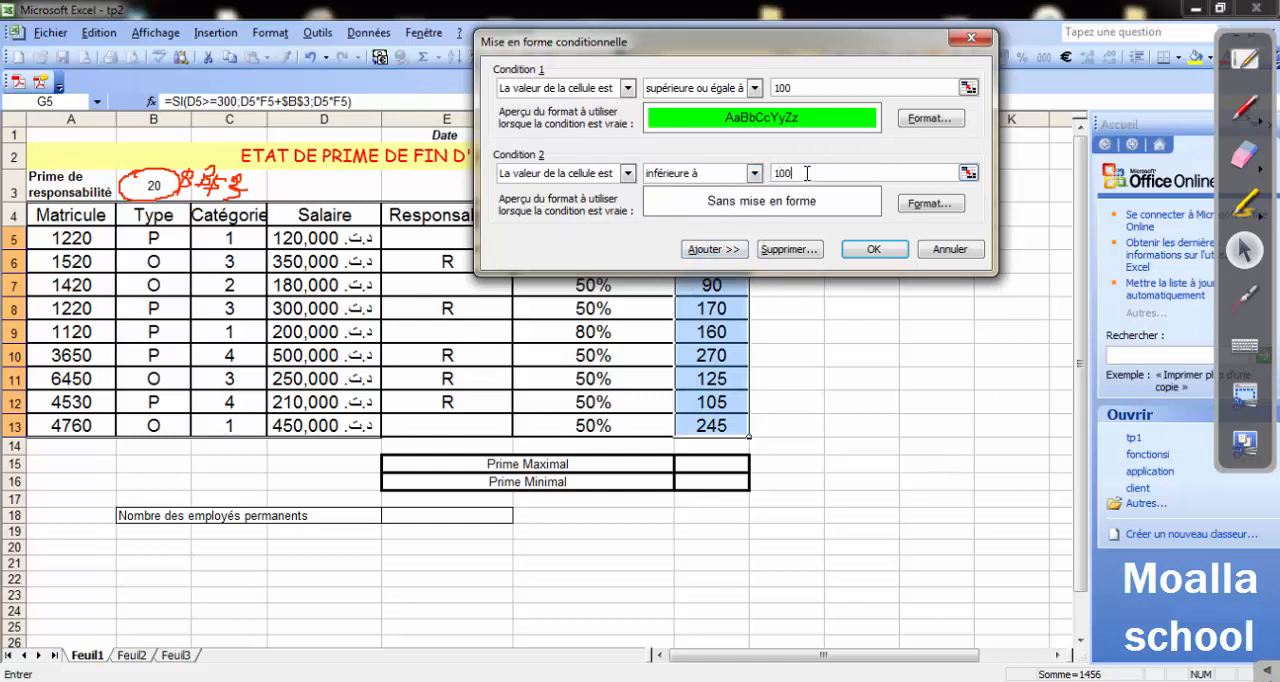
Give condition 2 a red cell shading as its format.
click(938, 208)
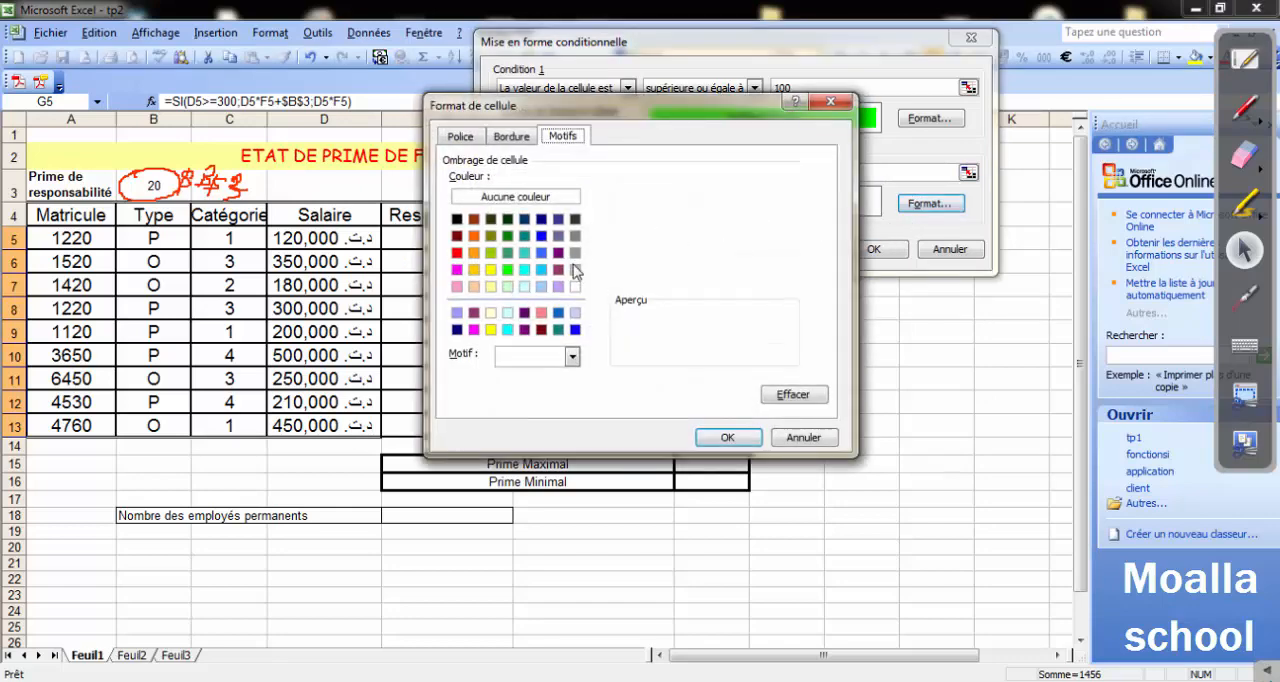
click(457, 252)
click(729, 437)
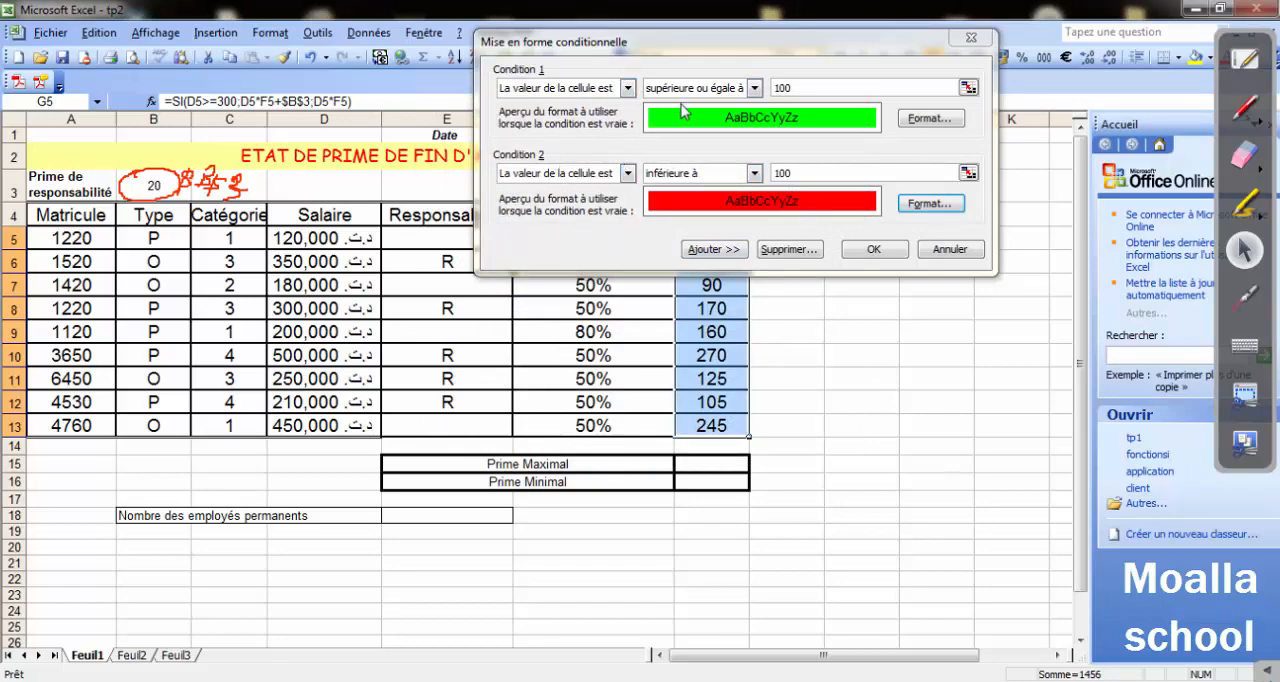
Check both conditions against question 5 in the Word exercise and apply the conditional formatting to the Prime column in Excel.
key(alt+Tab)
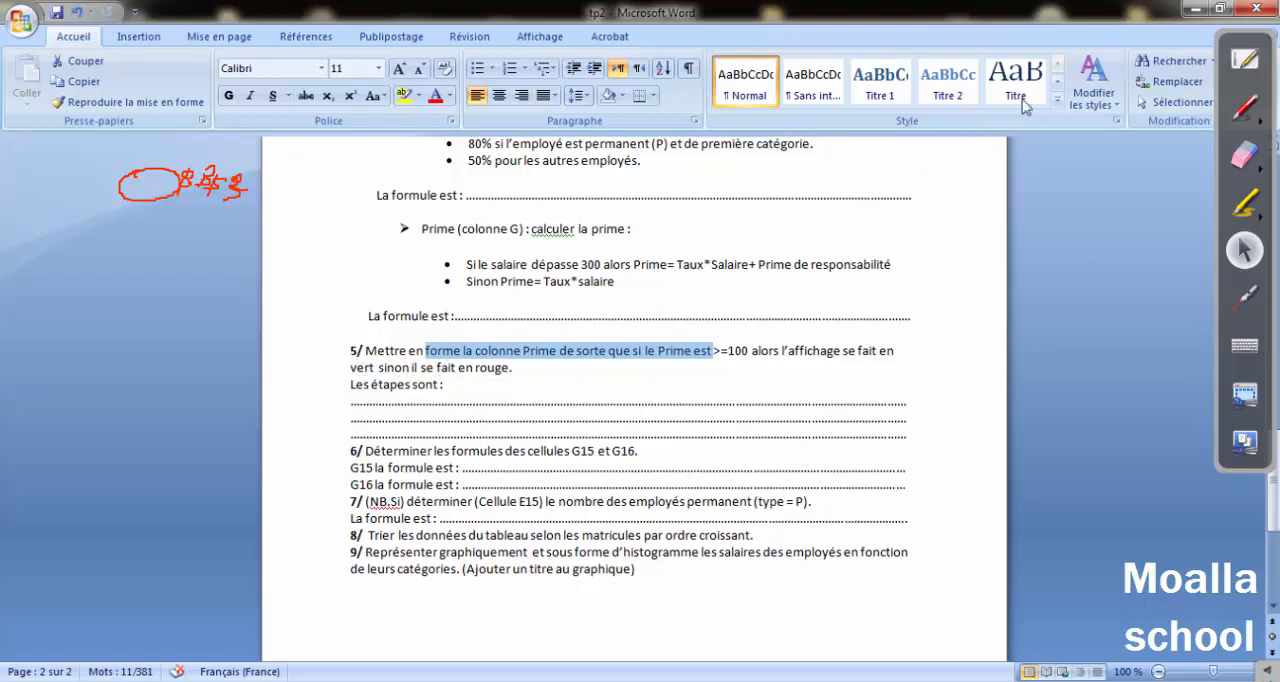
click(1191, 8)
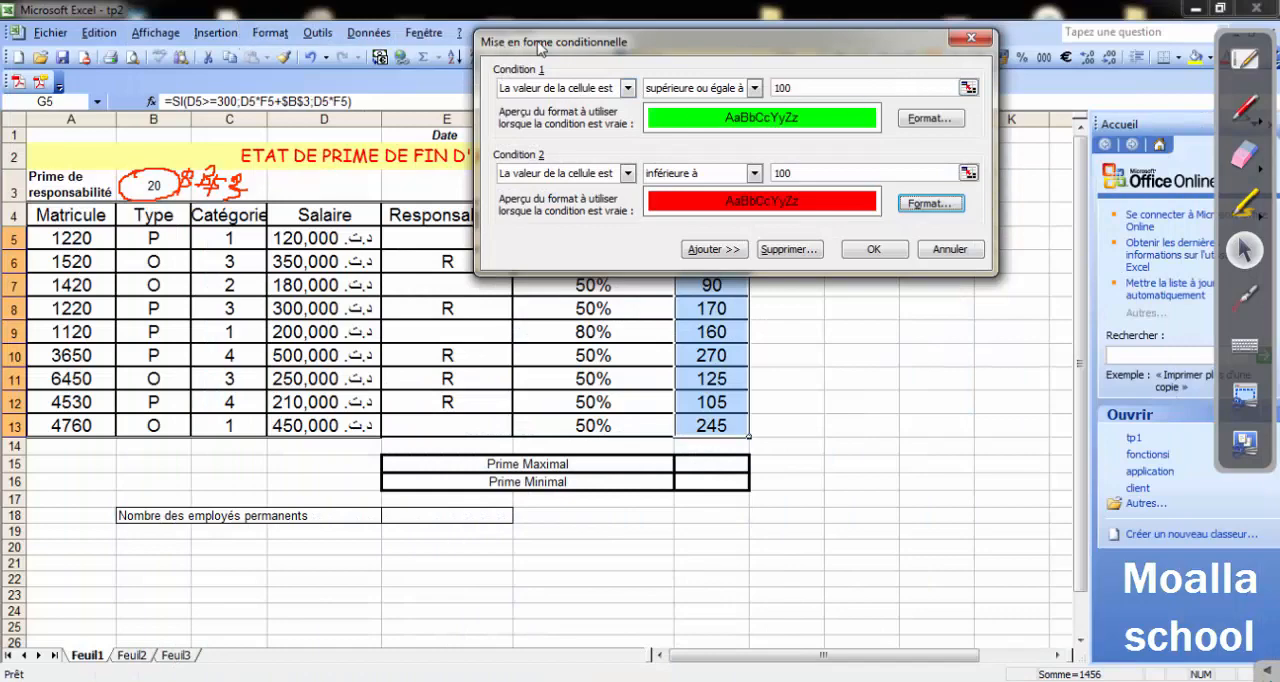
click(872, 249)
click(840, 360)
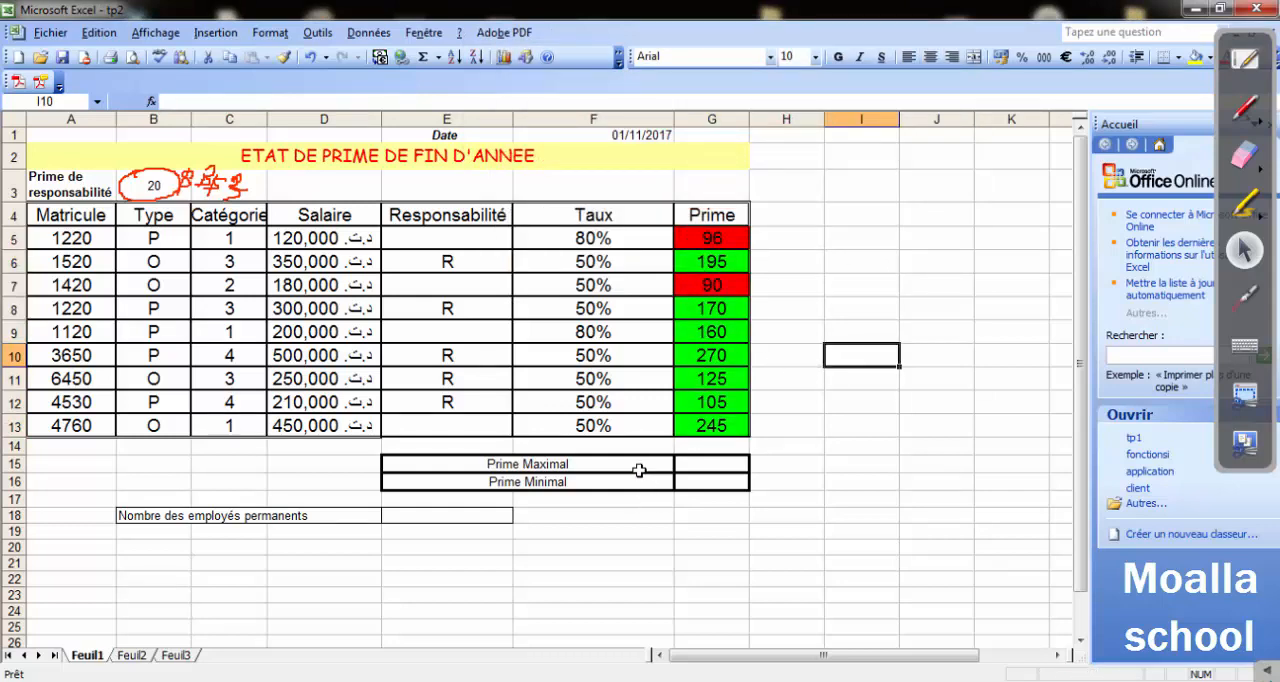
click(692, 238)
click(706, 300)
click(706, 287)
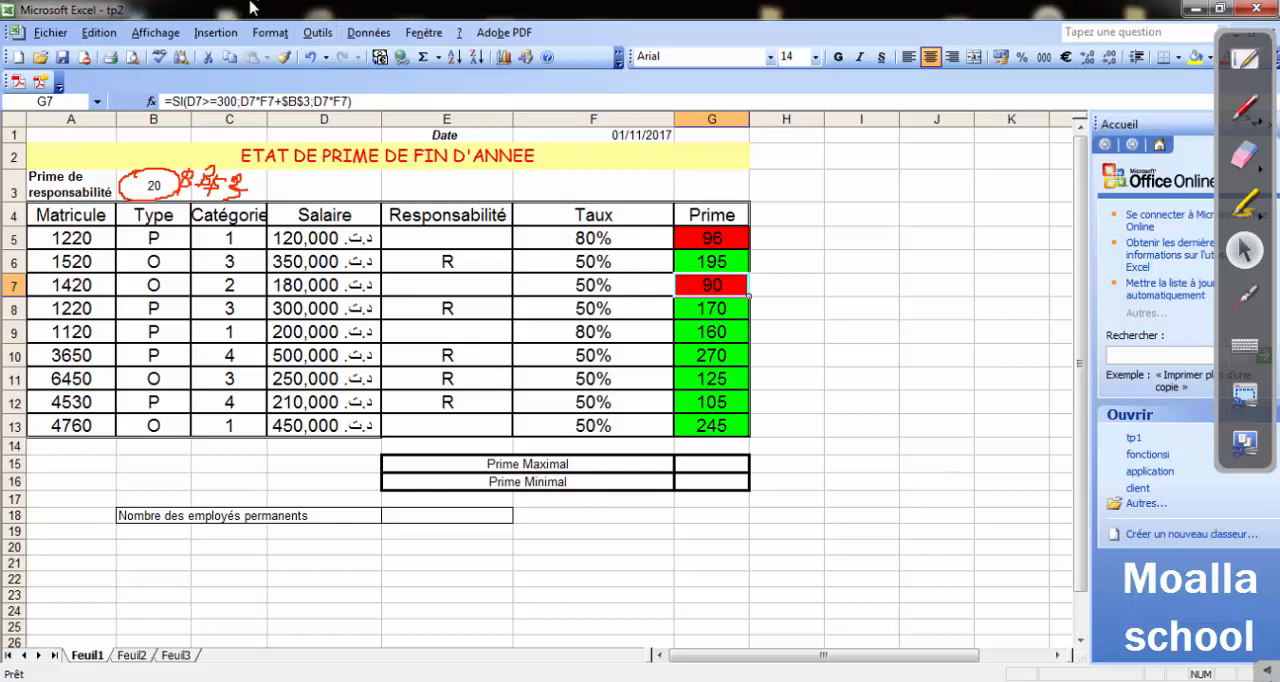
Reopen the conditional formatting of G5:G13 and view the font options of condition 1's format without changing anything.
drag(686, 232, 712, 428)
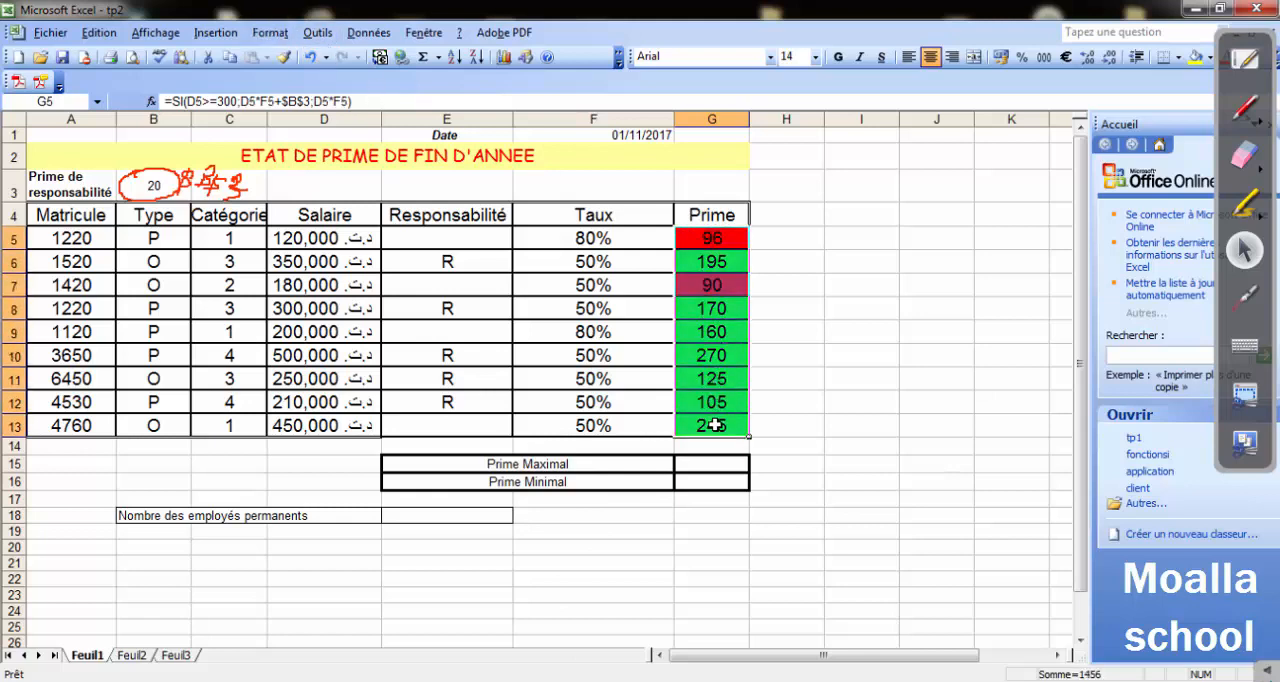
click(266, 33)
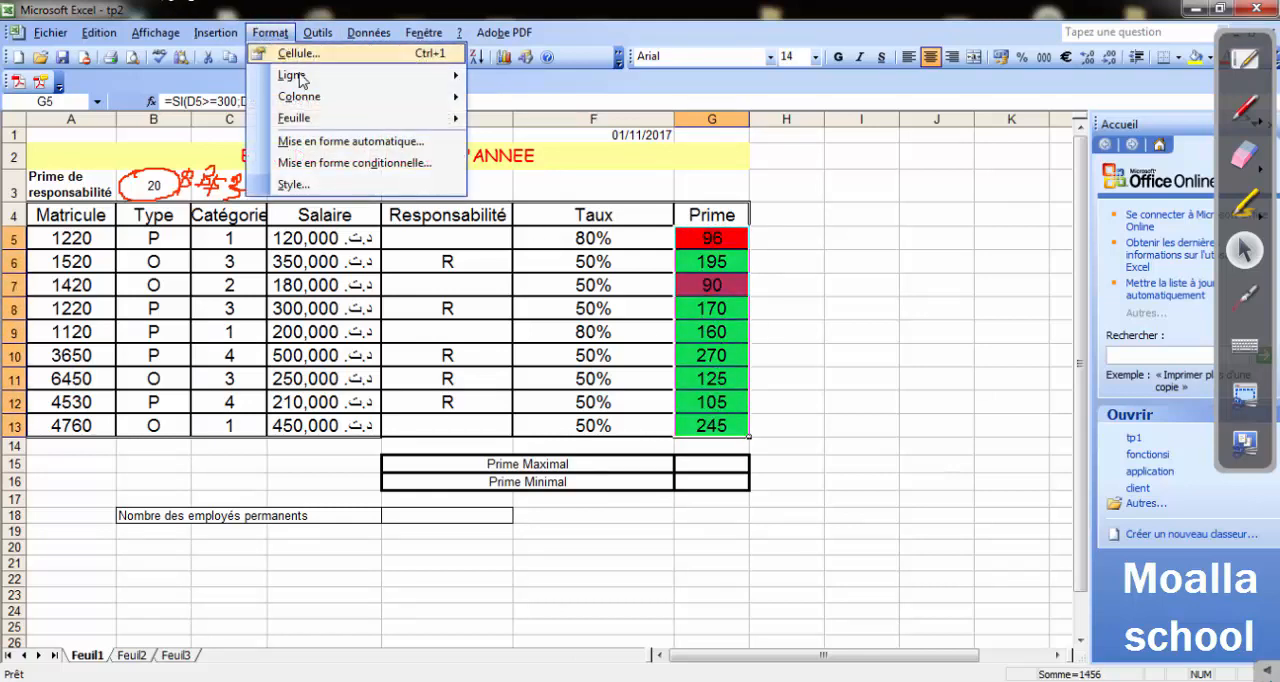
click(336, 168)
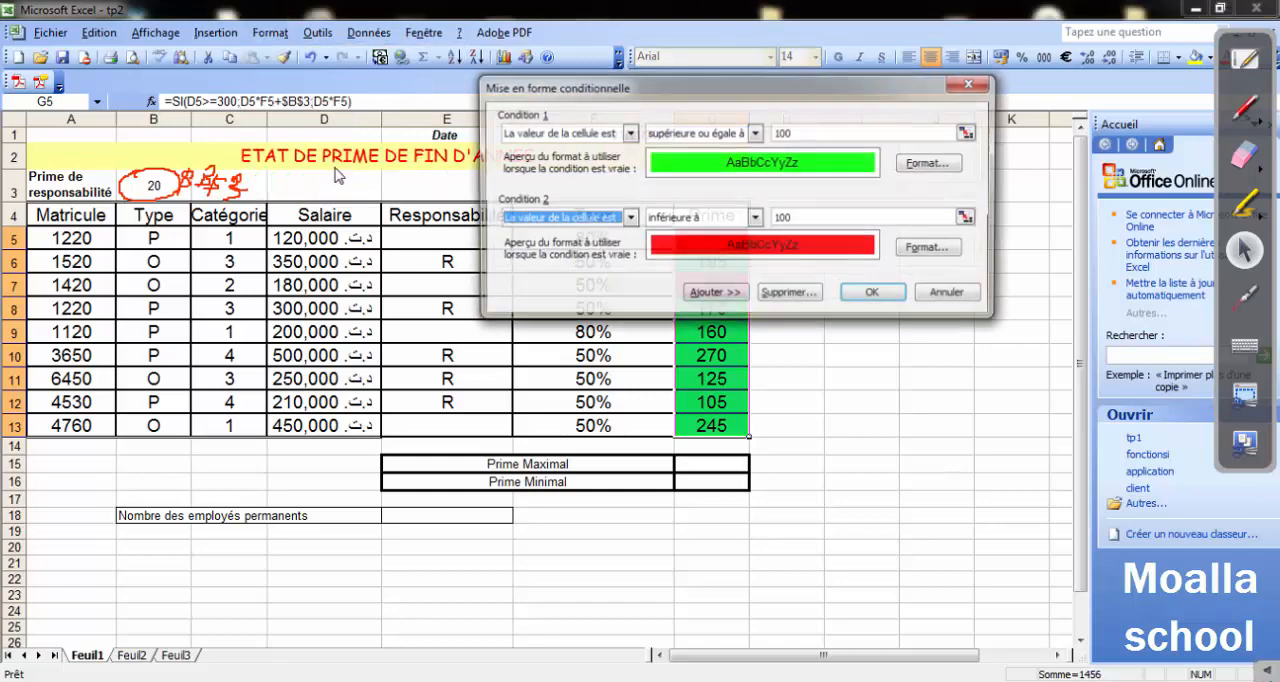
click(928, 163)
click(555, 42)
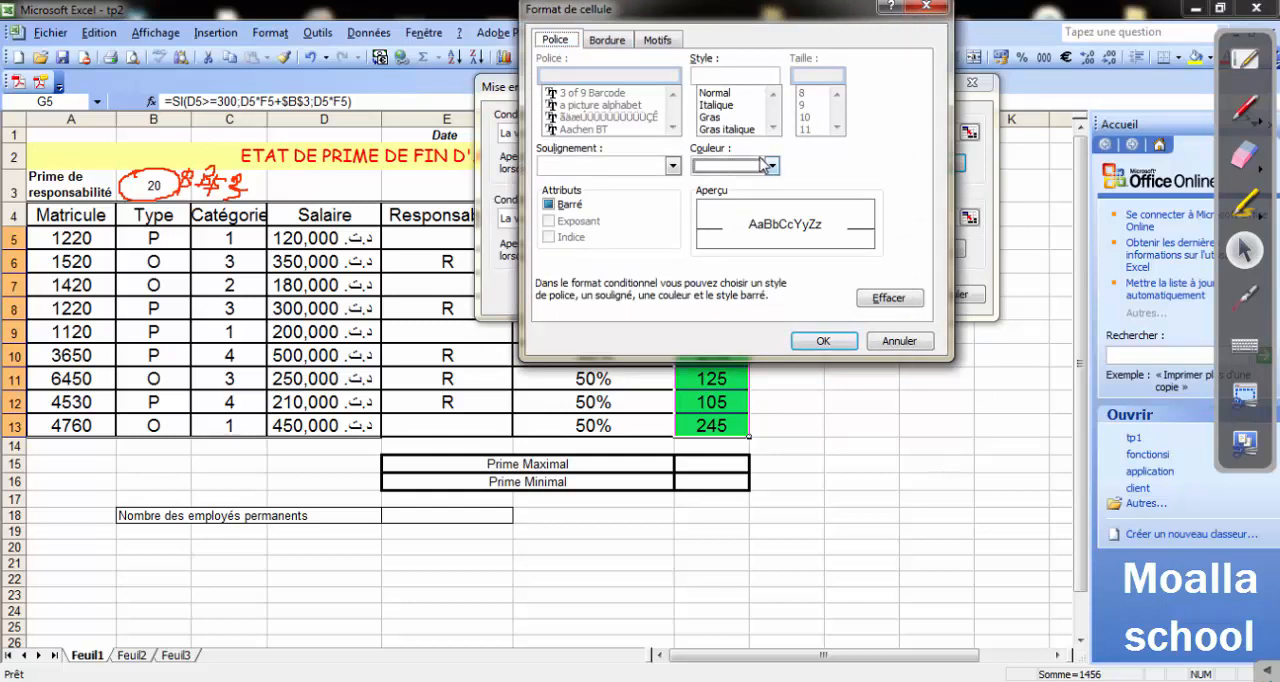
drag(710, 8, 588, 178)
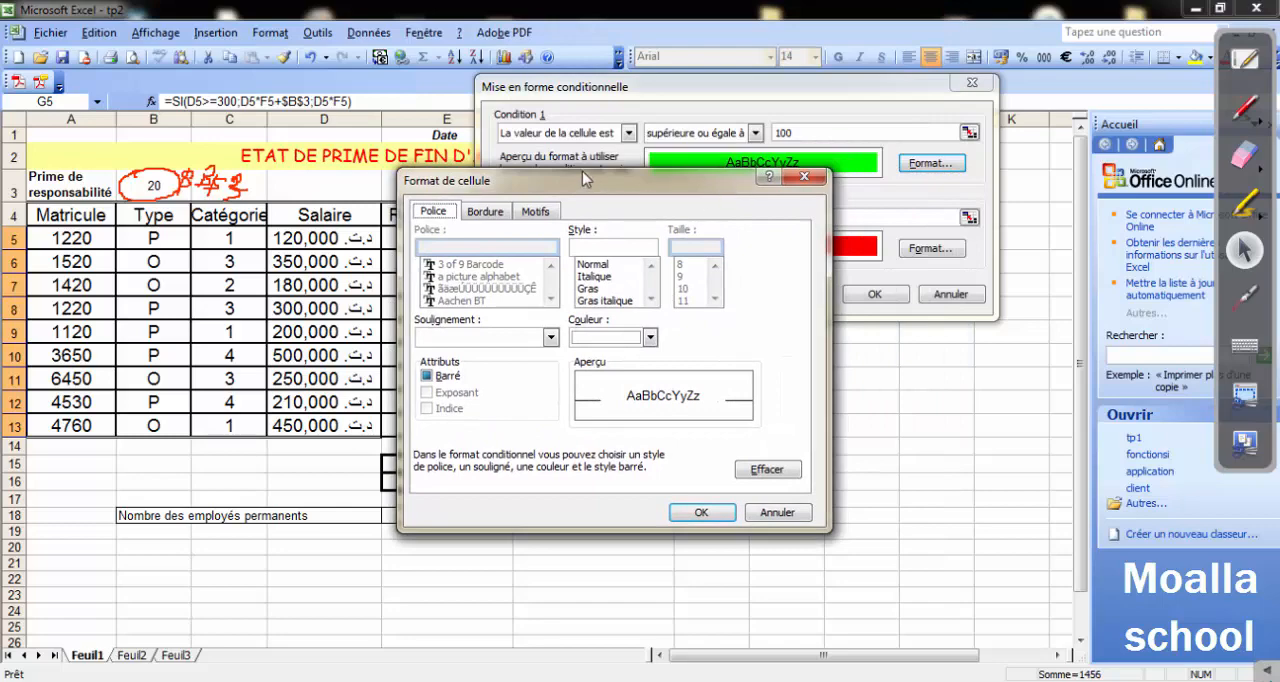
click(803, 177)
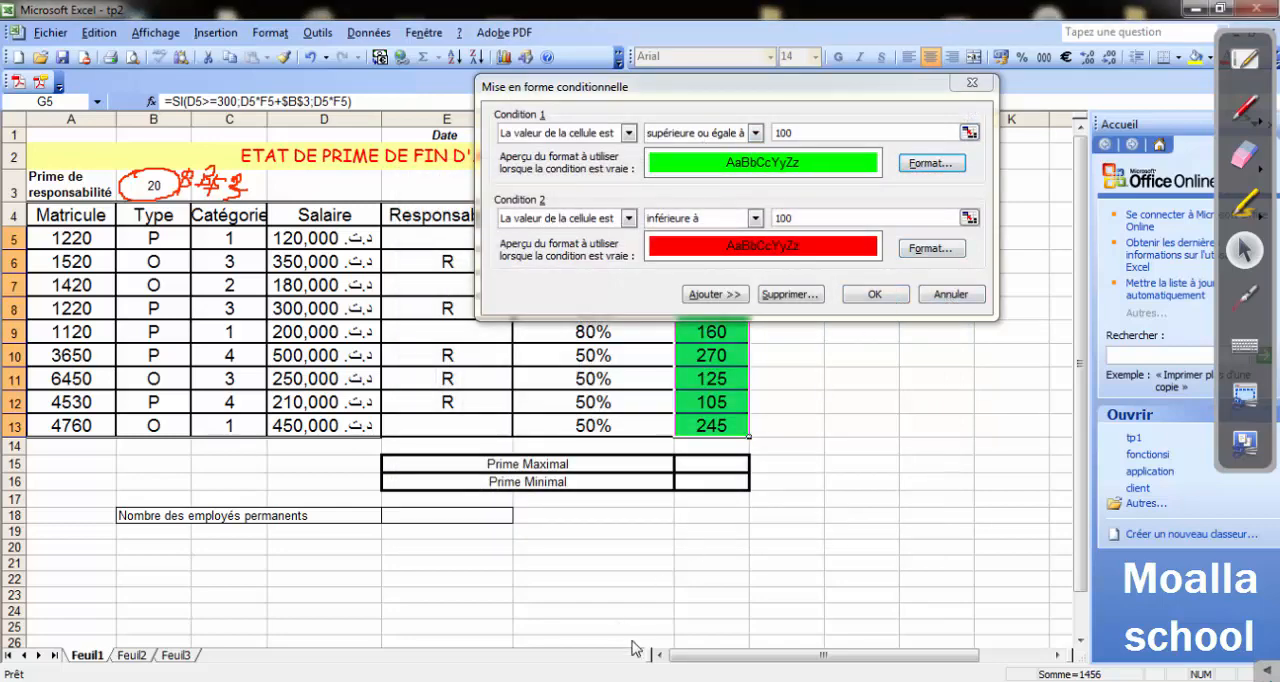
Switch to the Word exercise to read question 6 about cells G15 and G16, and return to Excel, cancelling the open conditional formatting dialog.
click(546, 681)
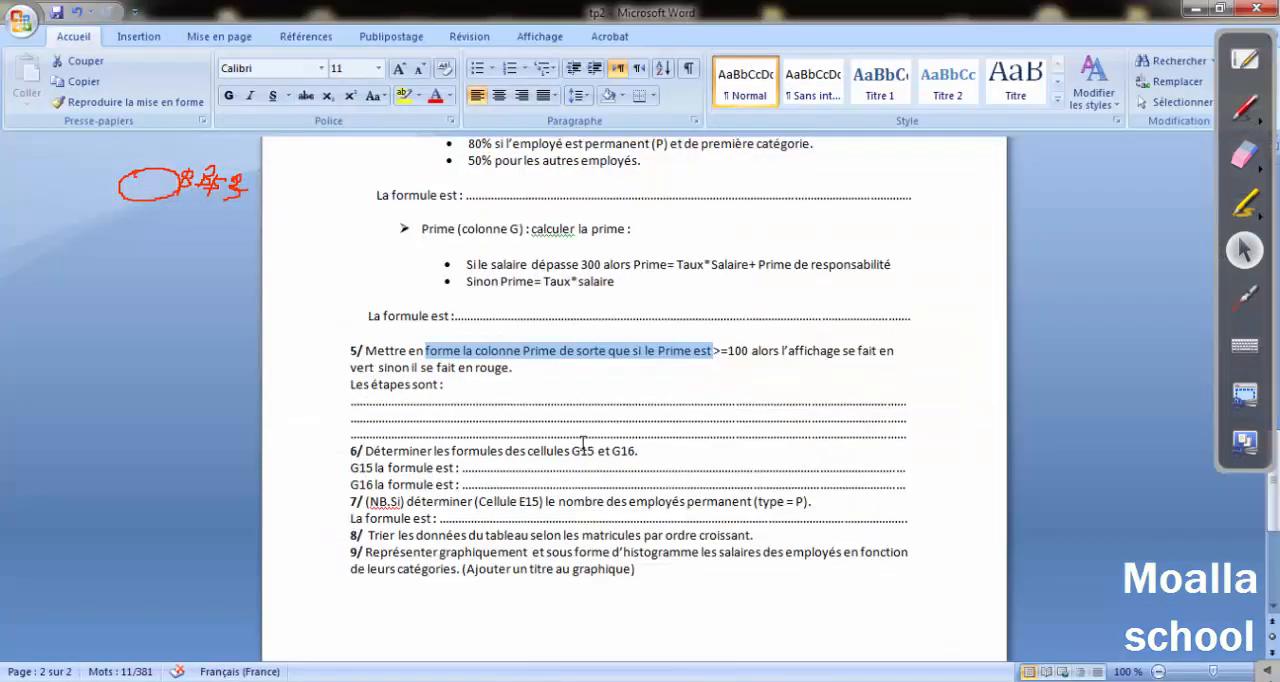
click(507, 362)
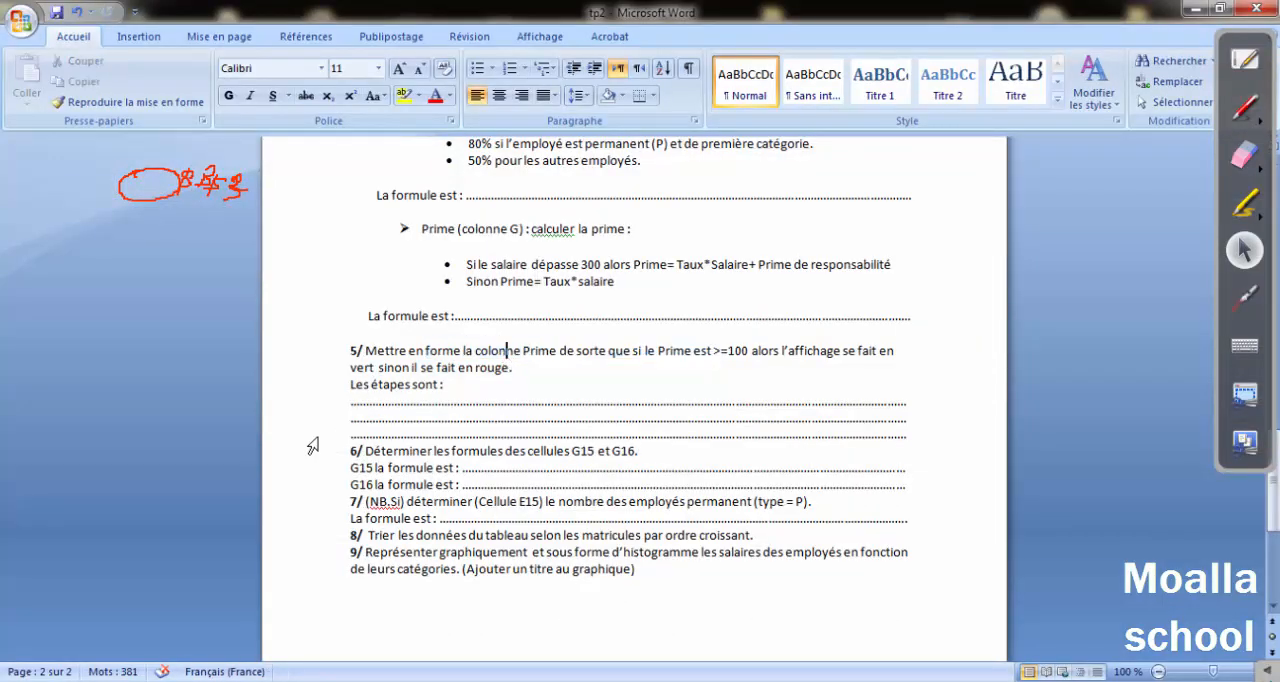
drag(365, 451, 518, 452)
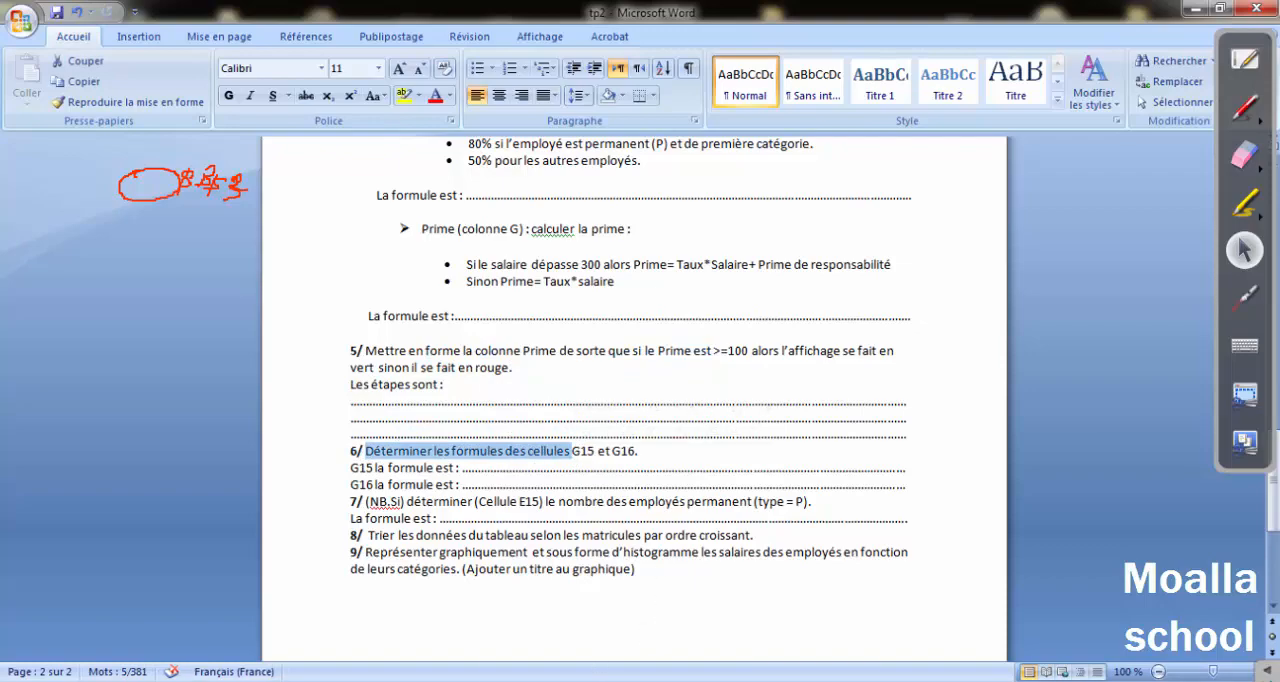
click(516, 681)
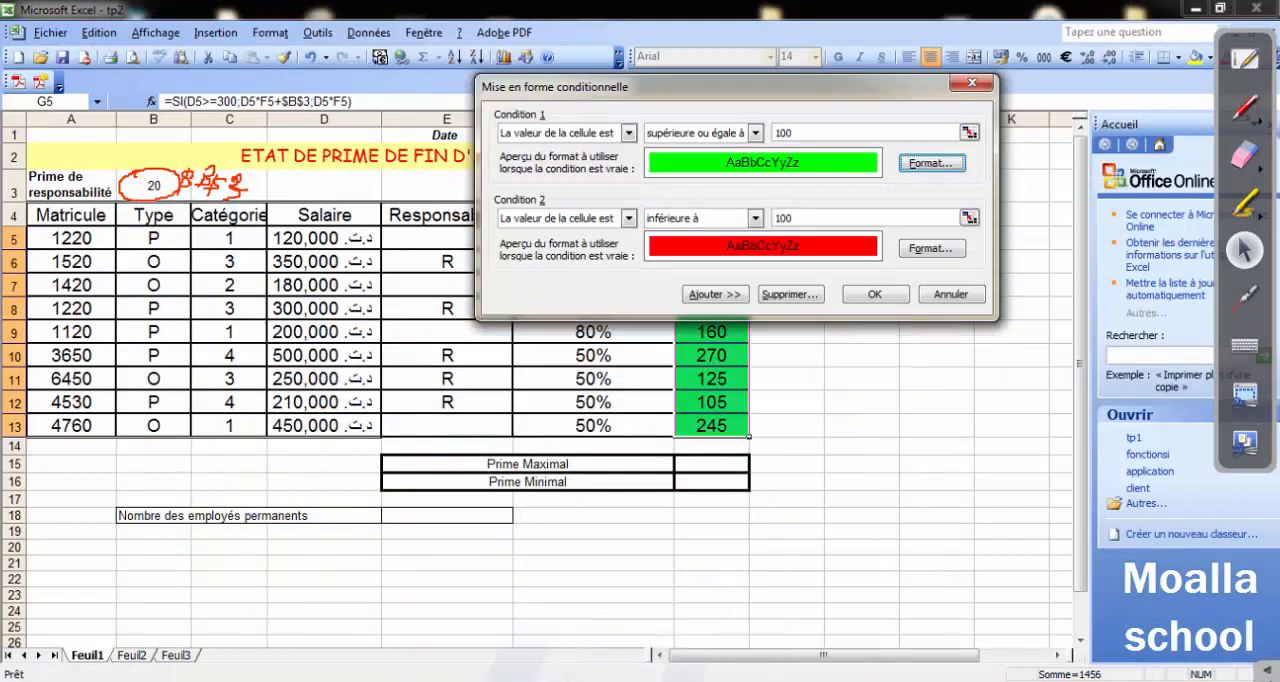
click(939, 298)
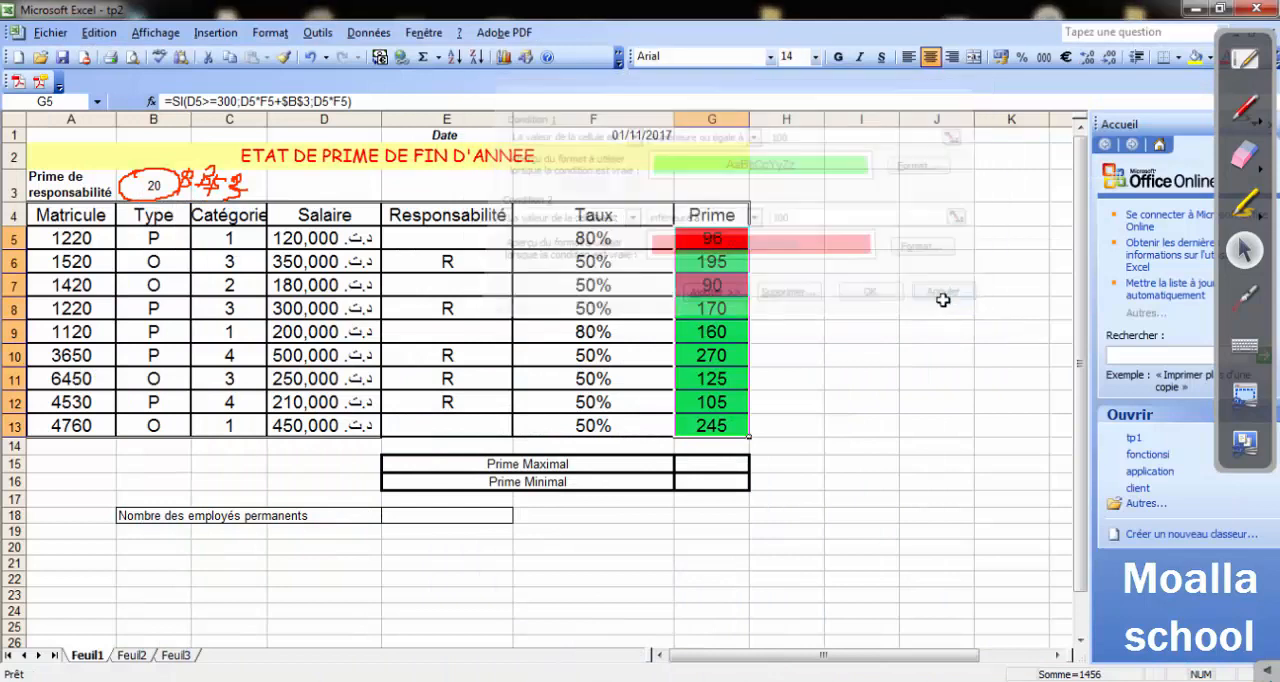
Calculate the Prime Maximal in G15 with the formula =MAX(G5:G13).
click(694, 470)
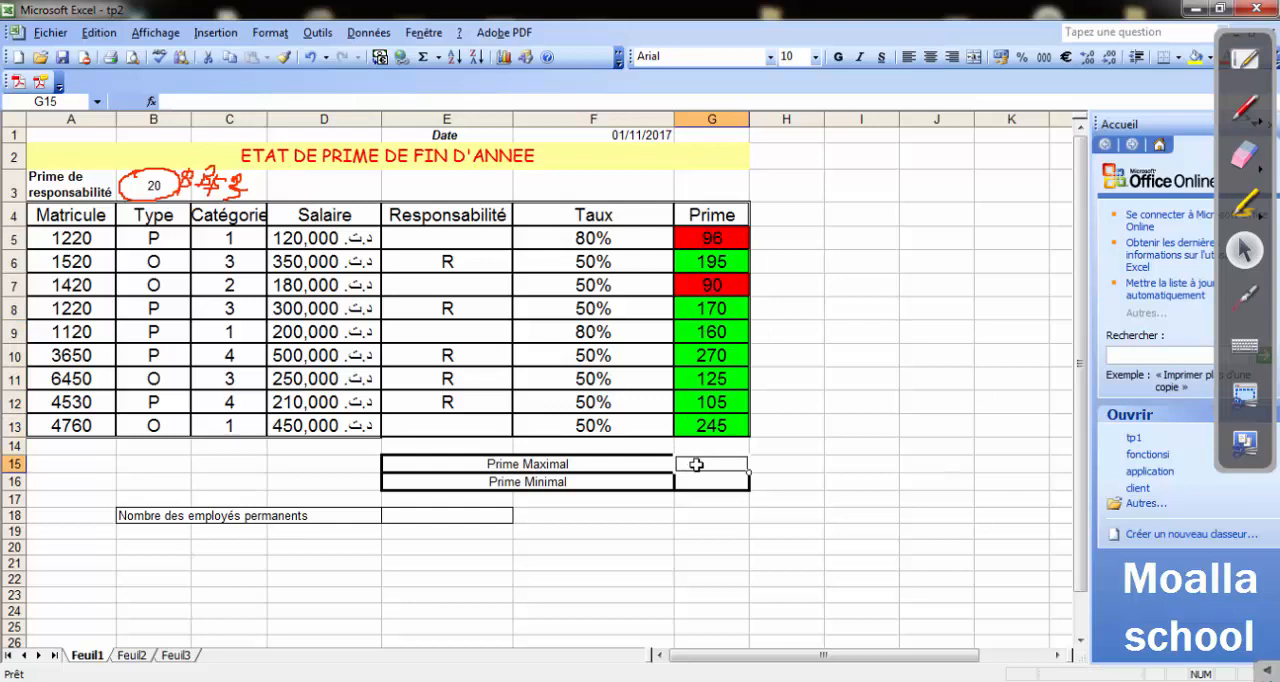
text(=max)
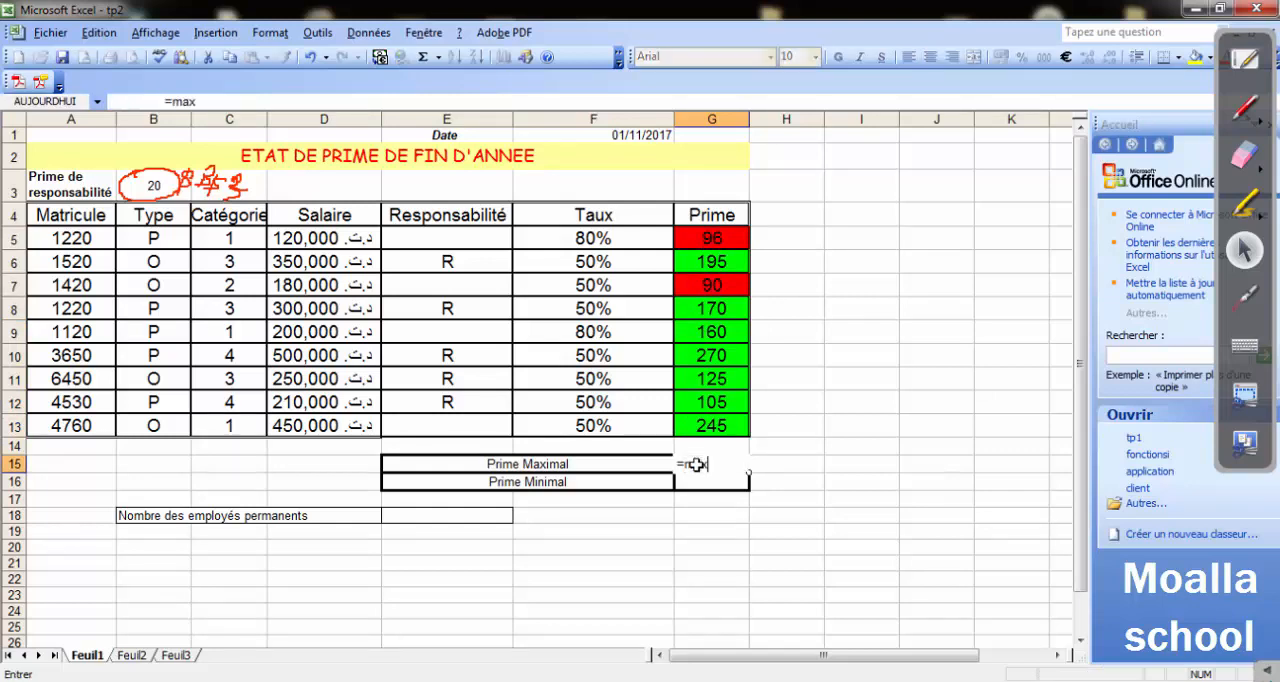
text(()
click(702, 240)
drag(702, 240, 707, 427)
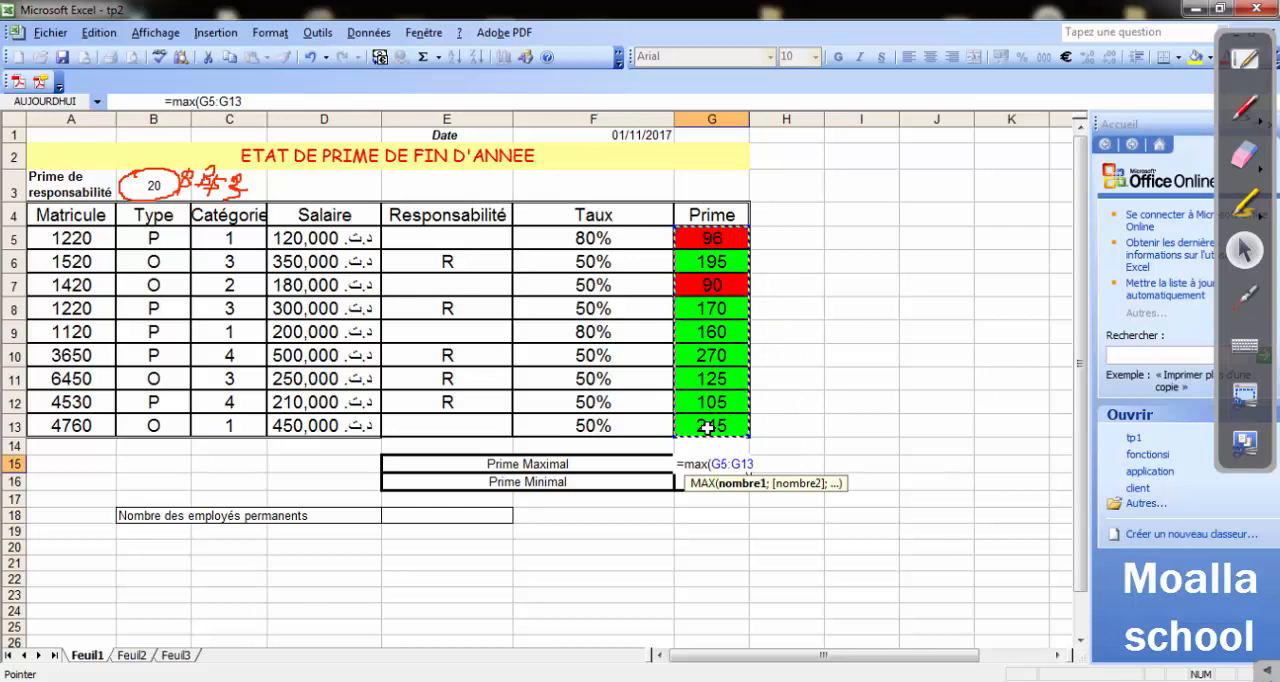
text())
key(Return)
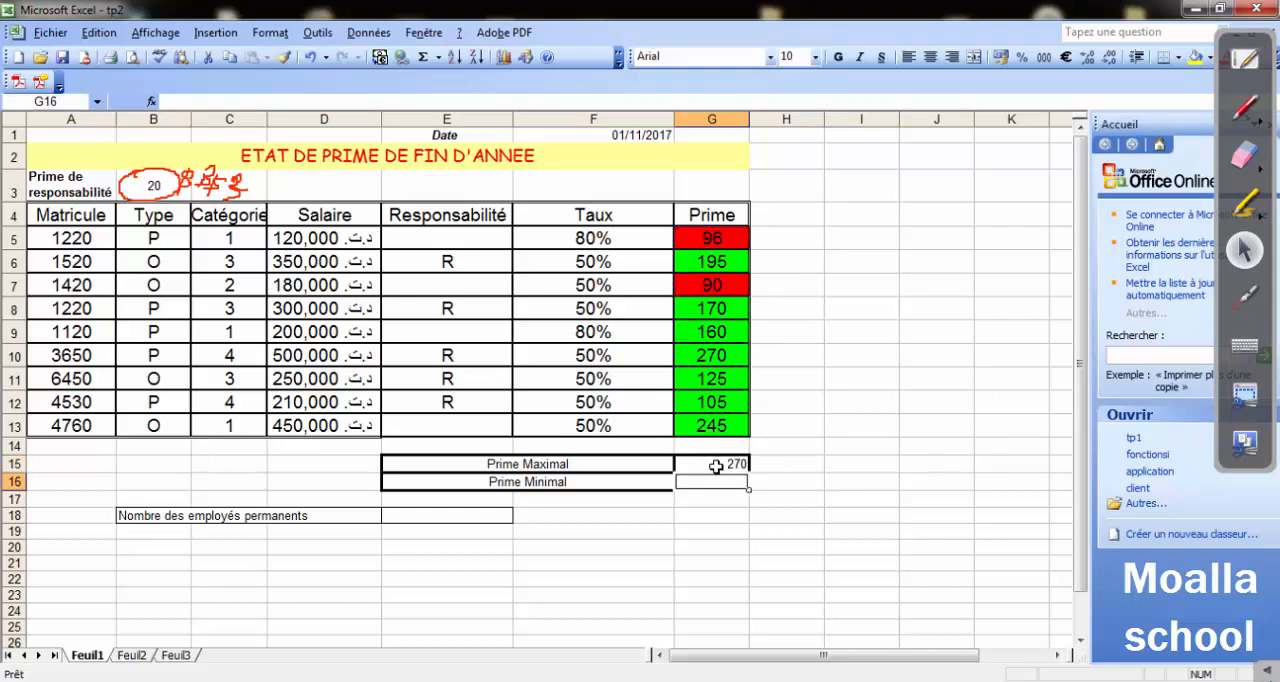
click(712, 463)
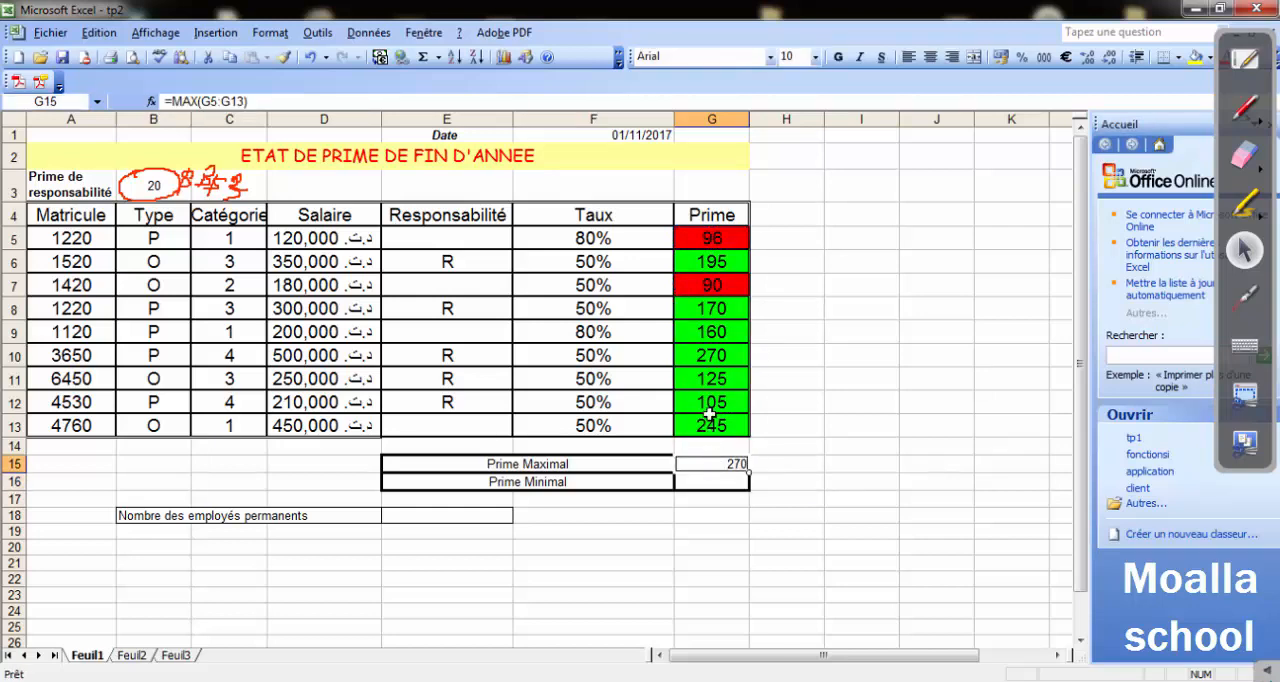
click(708, 356)
Calculate the Prime Minimal in G16 with the formula =MIN(G5:G13).
click(708, 480)
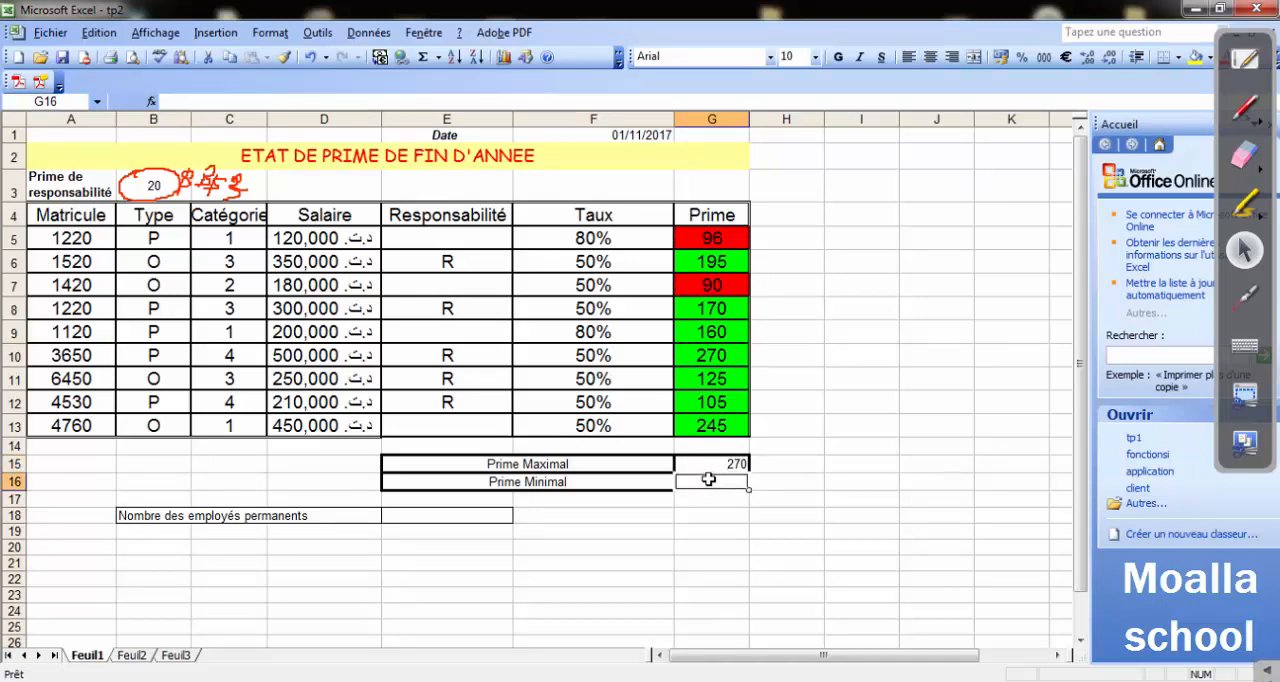
text(=)
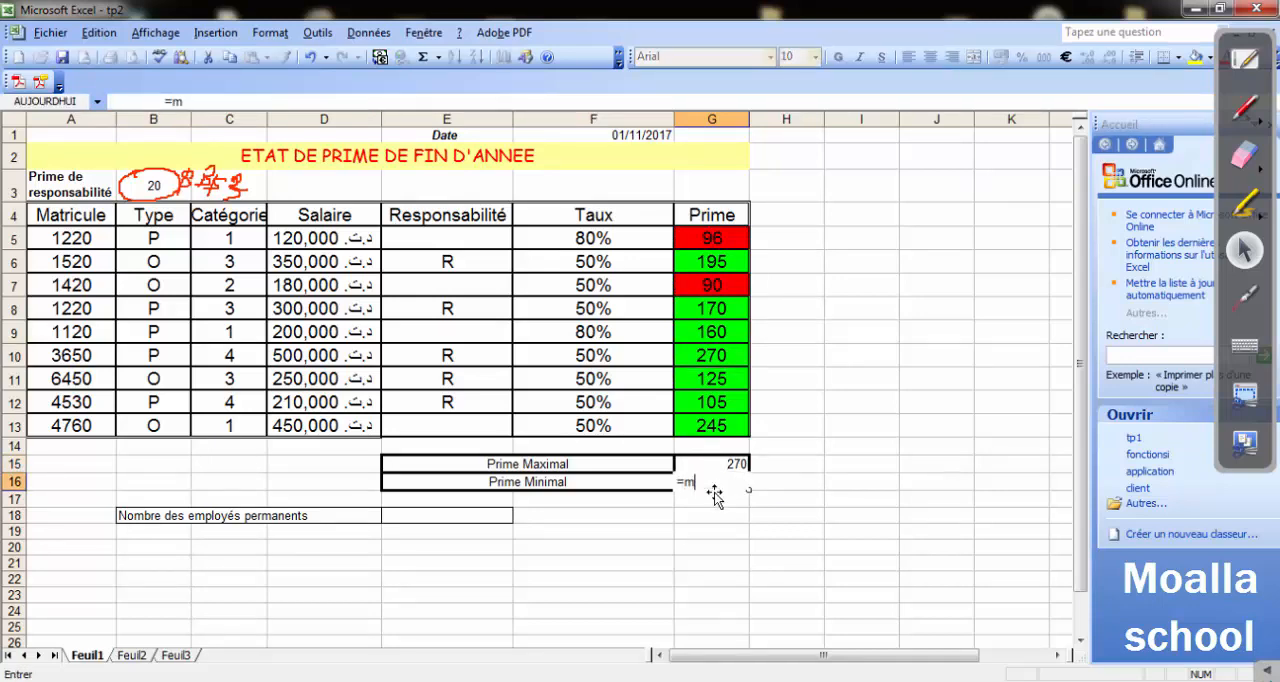
text(min()
click(692, 239)
drag(692, 239, 694, 423)
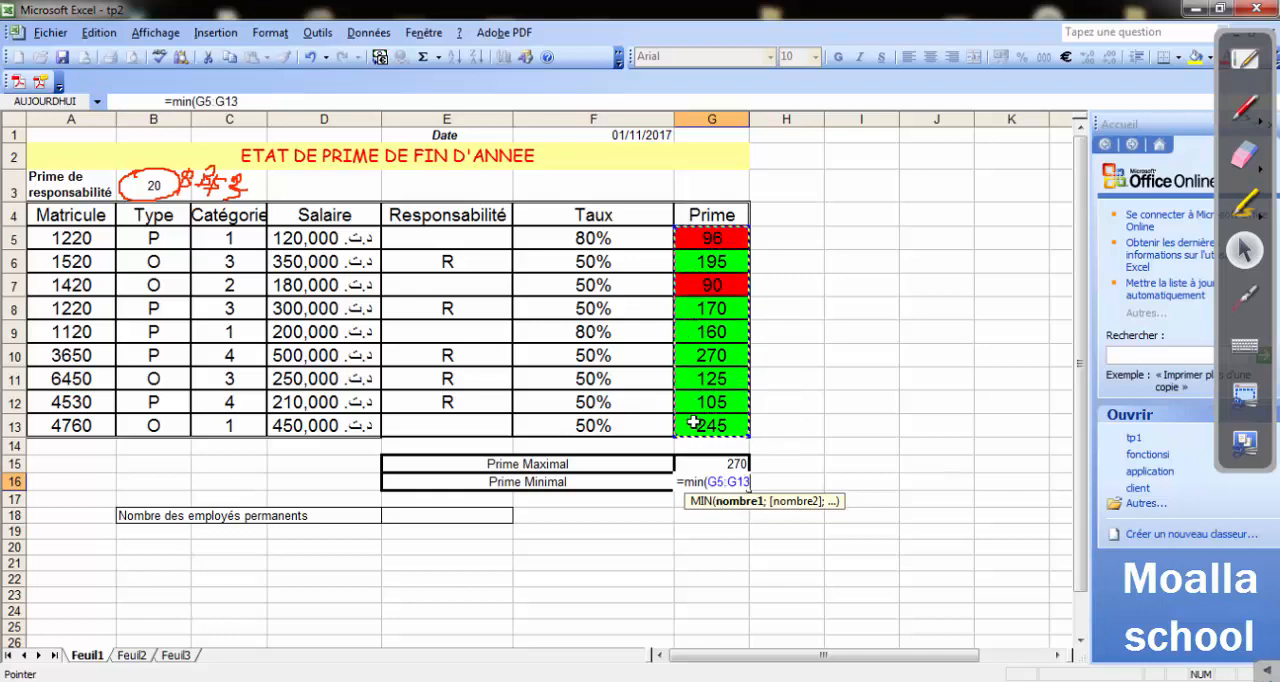
text())
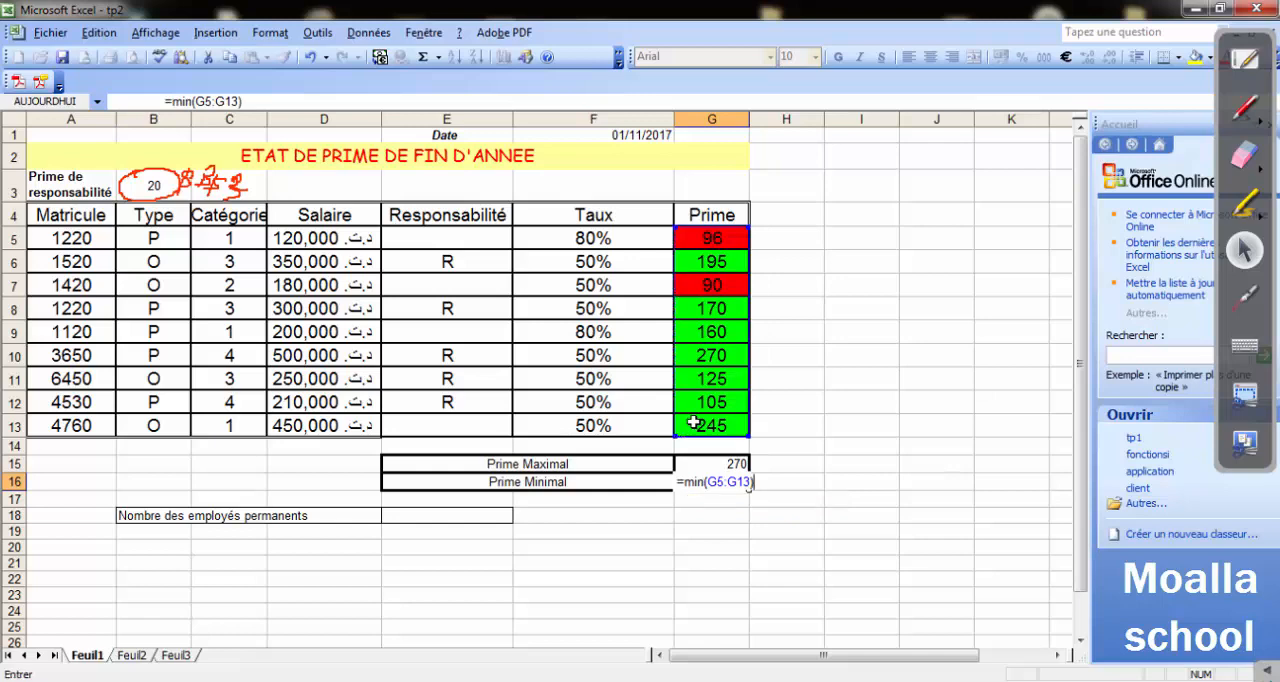
key(Return)
click(786, 577)
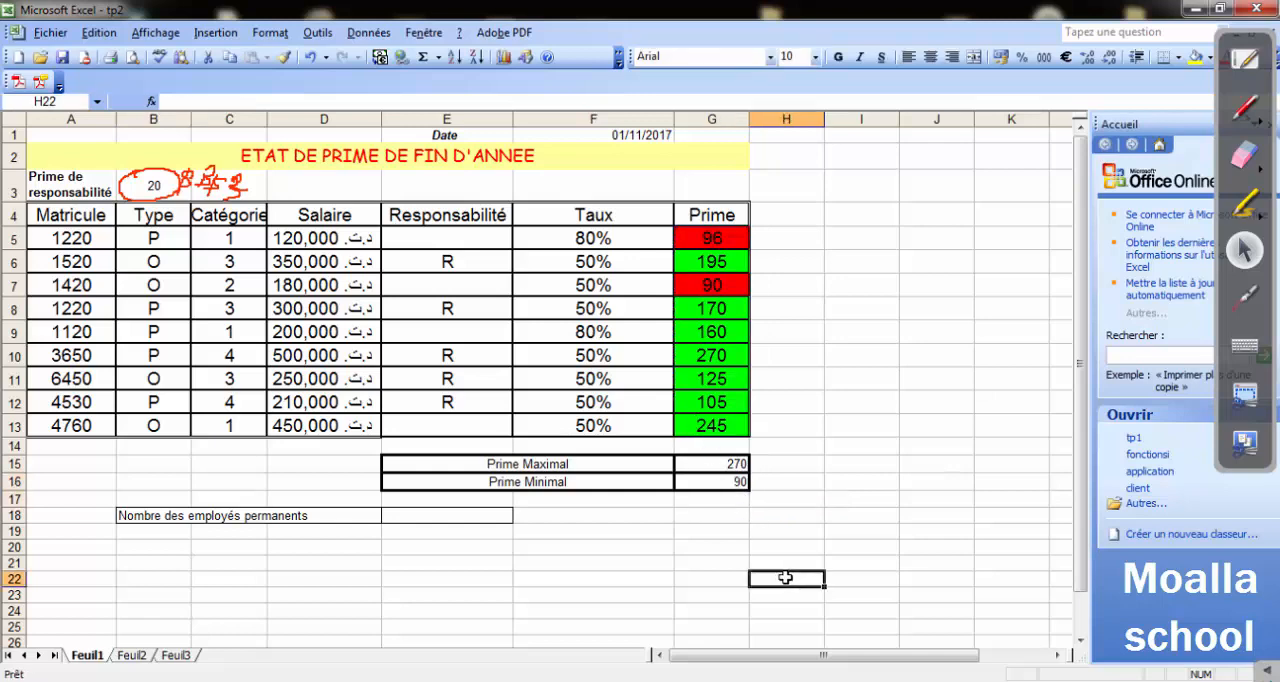
click(709, 486)
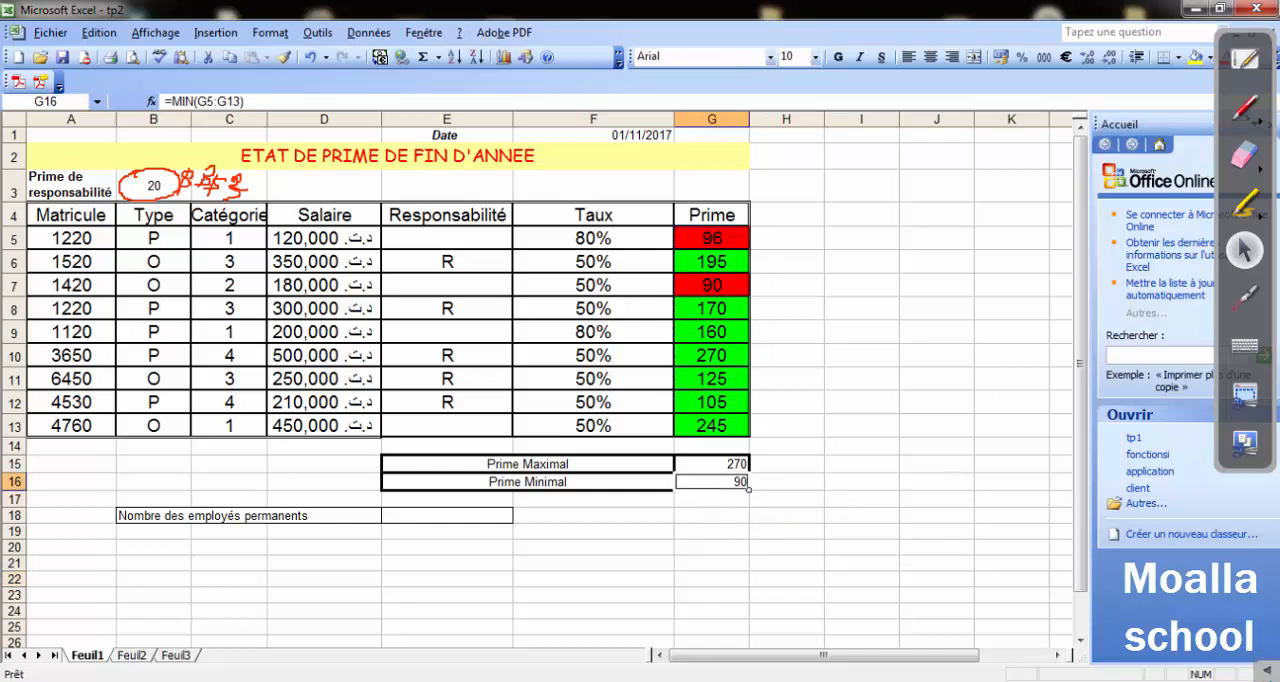
Switch to the Word exercise, read question 7 about counting permanent employees with NB.SI, and return to Excel.
key(alt+Tab)
scroll(523, 497, down, 1)
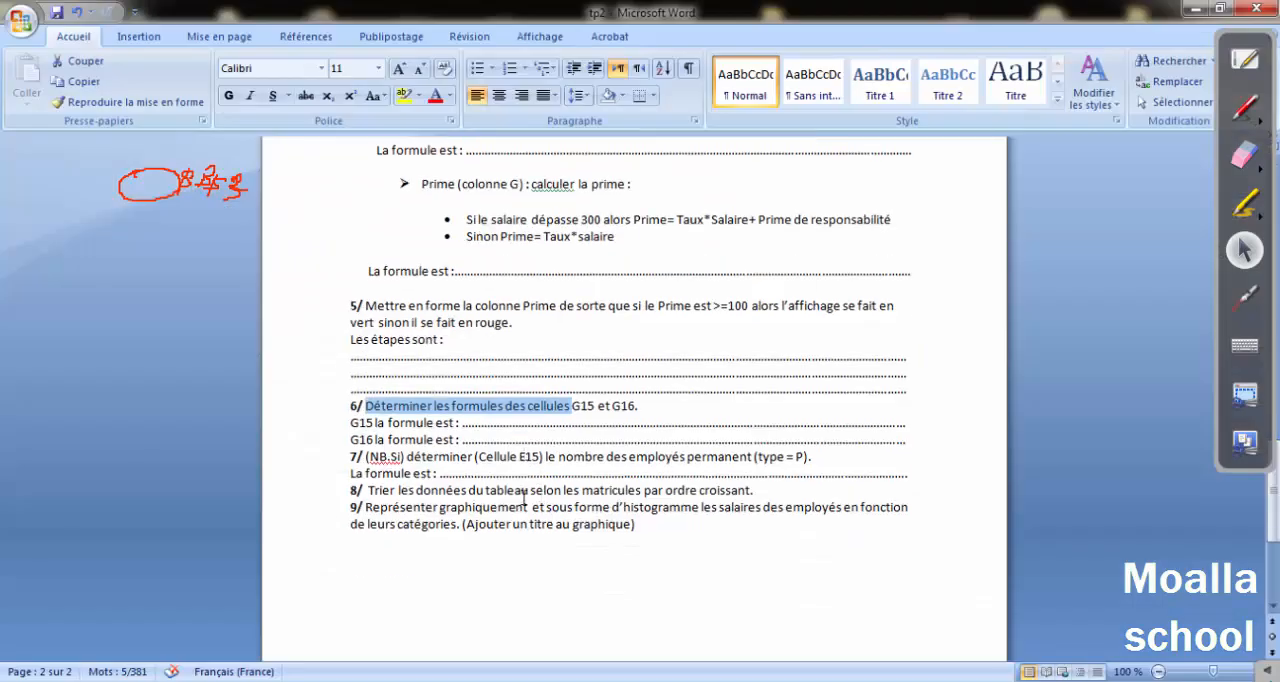
drag(389, 452, 796, 456)
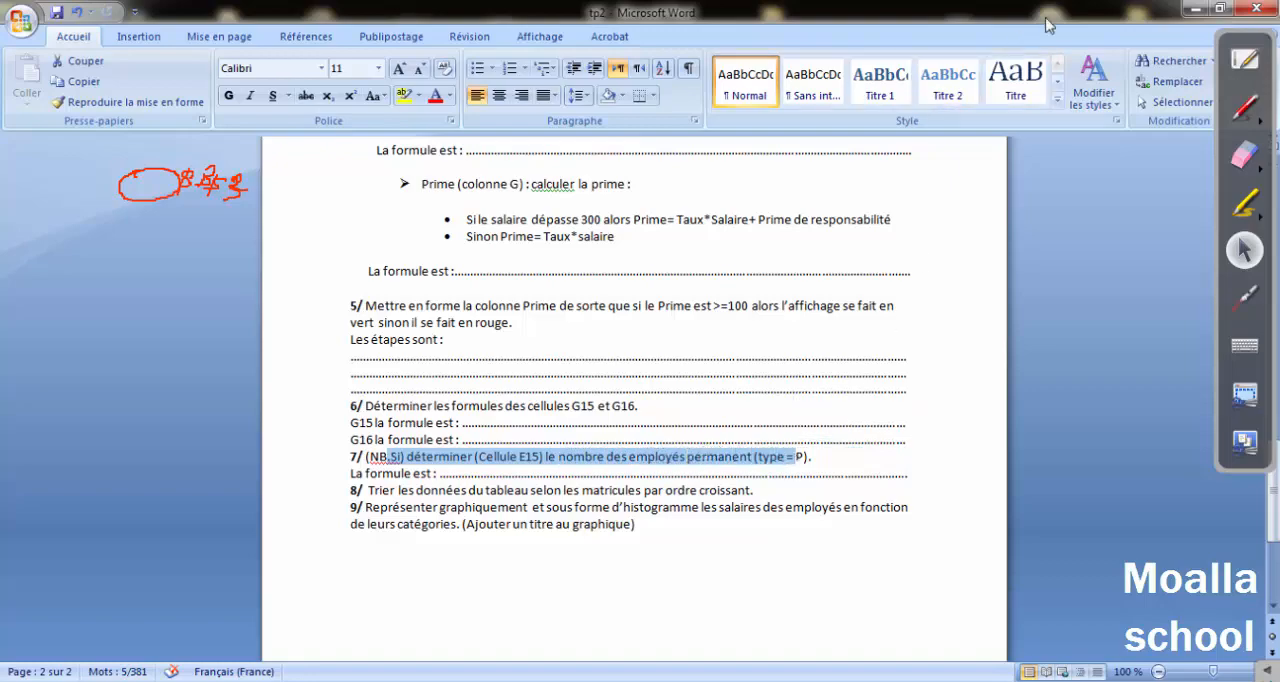
click(1192, 8)
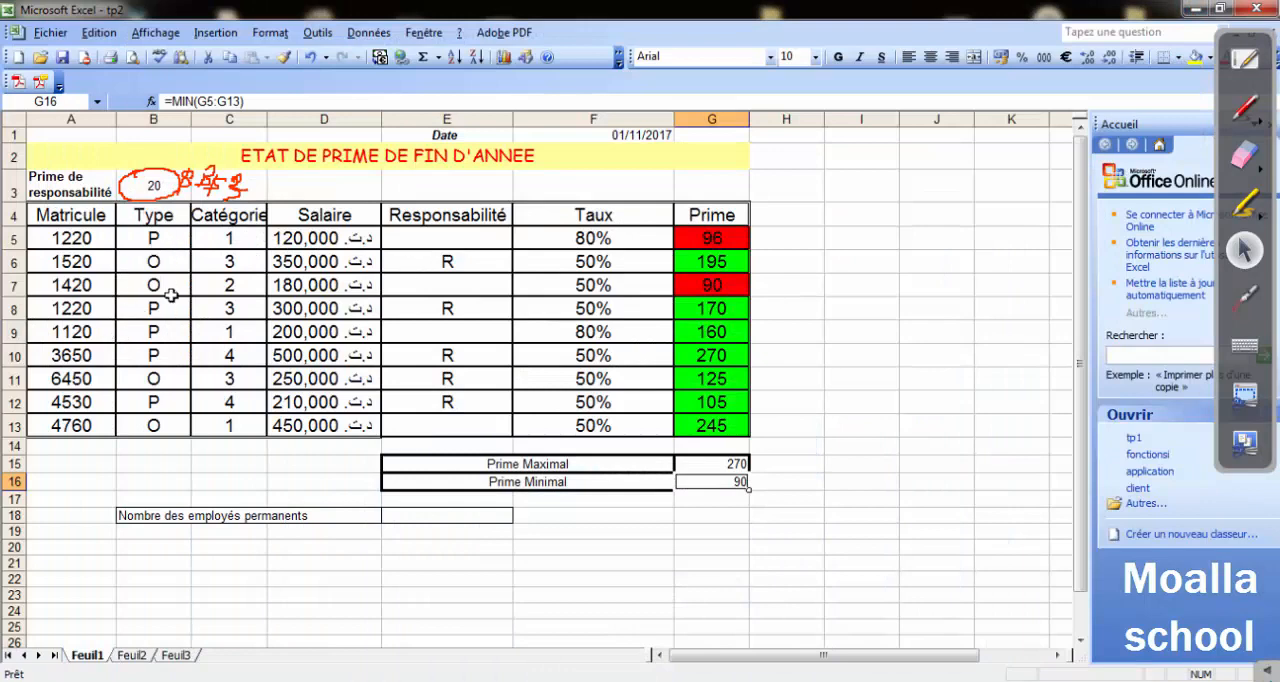
Enter the label Nombre des employés permanents in B19, below the existing permanent employees row.
click(149, 538)
text(nom)
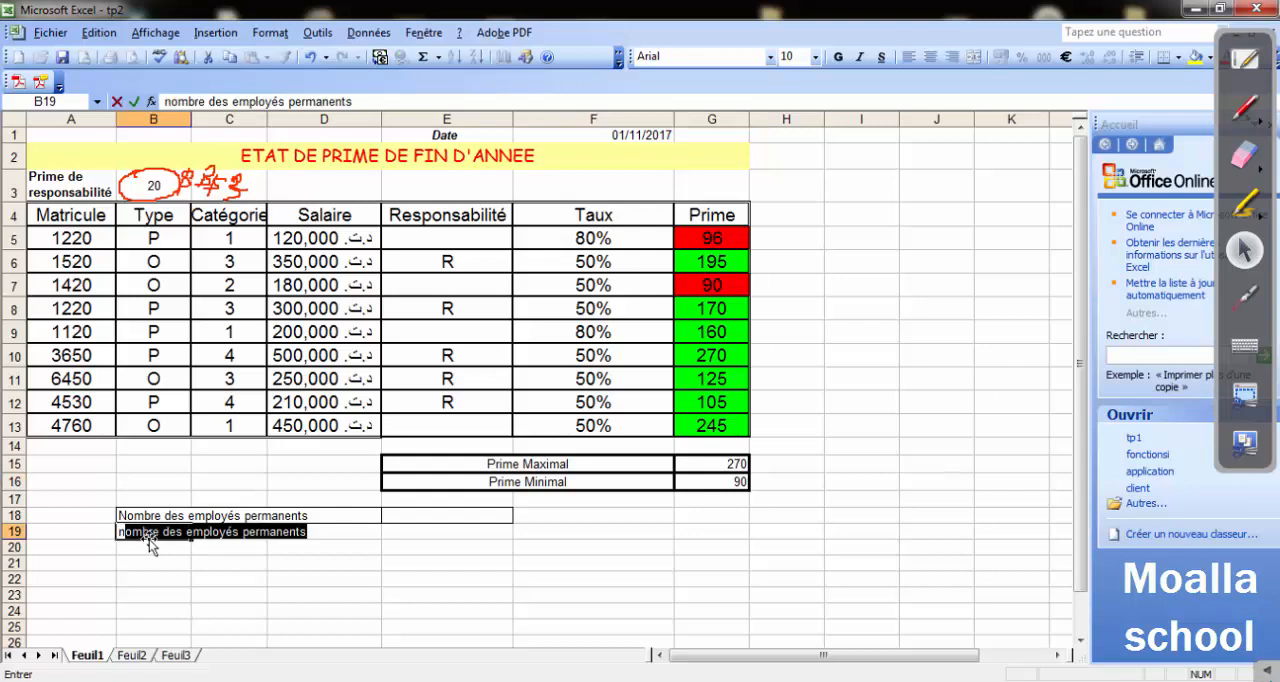
text(bre des)
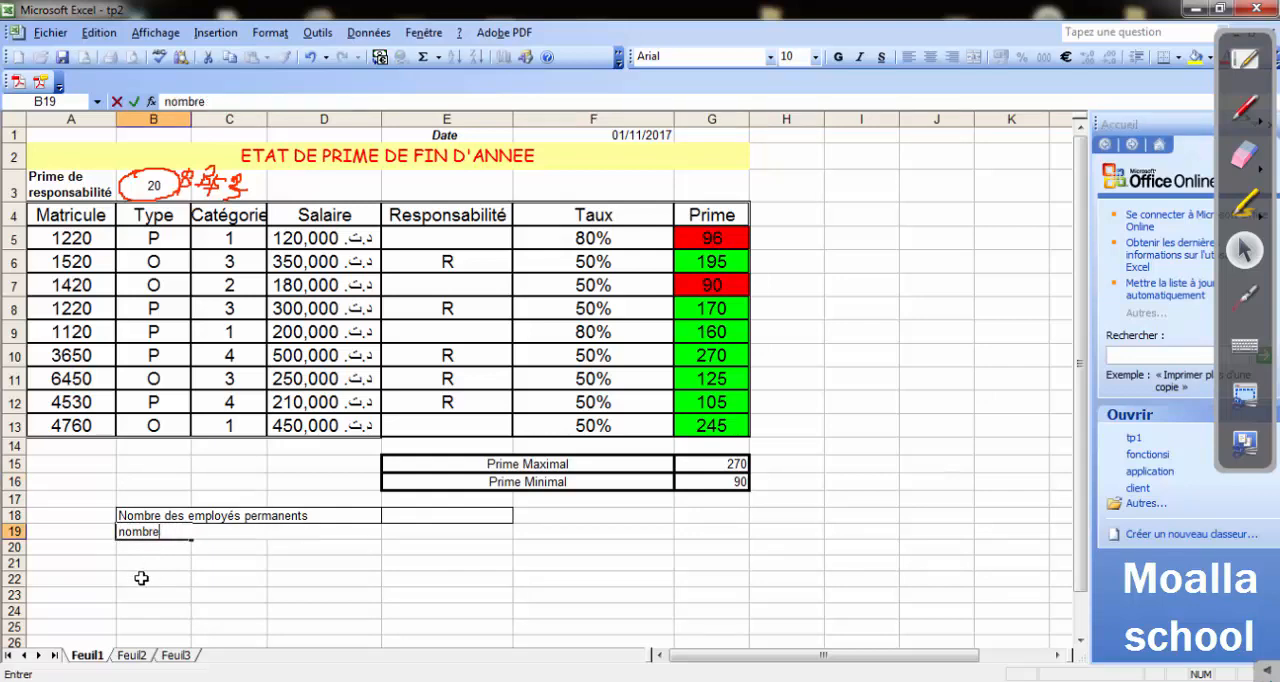
key(Right)
key(Right)
key(Right)
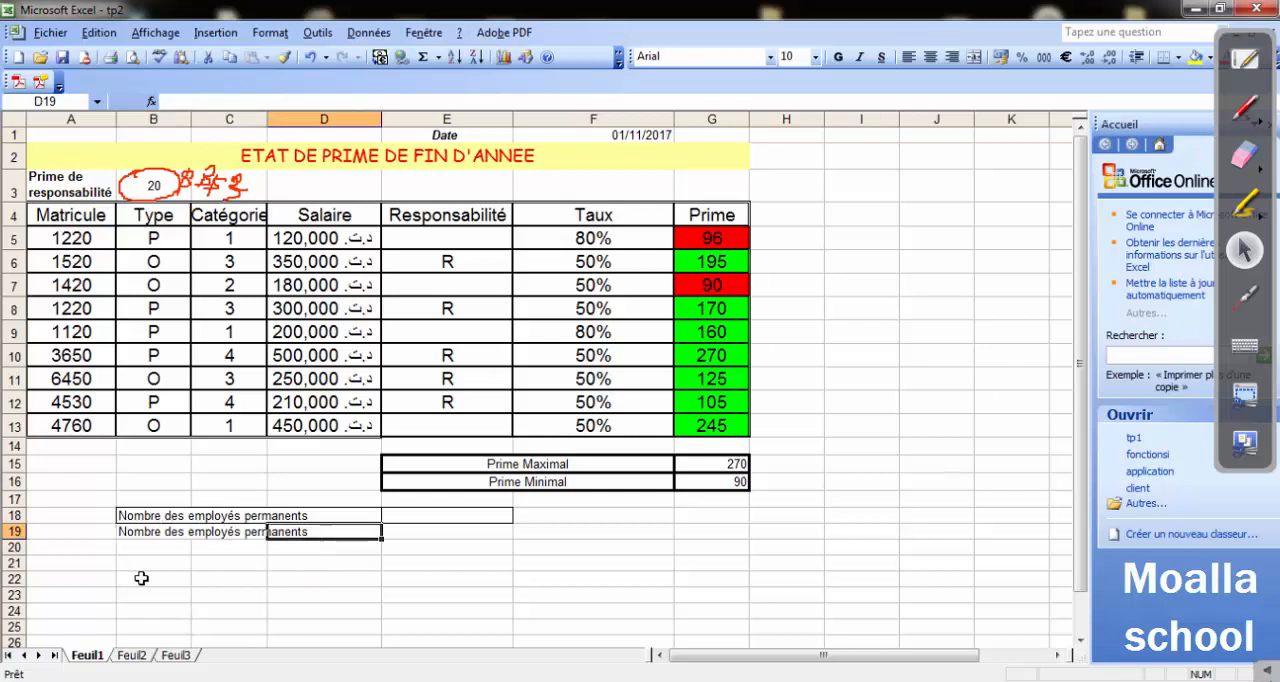
Merge and center cells B19:D19 across the new label.
key(Left)
click(242, 538)
double_click(316, 534)
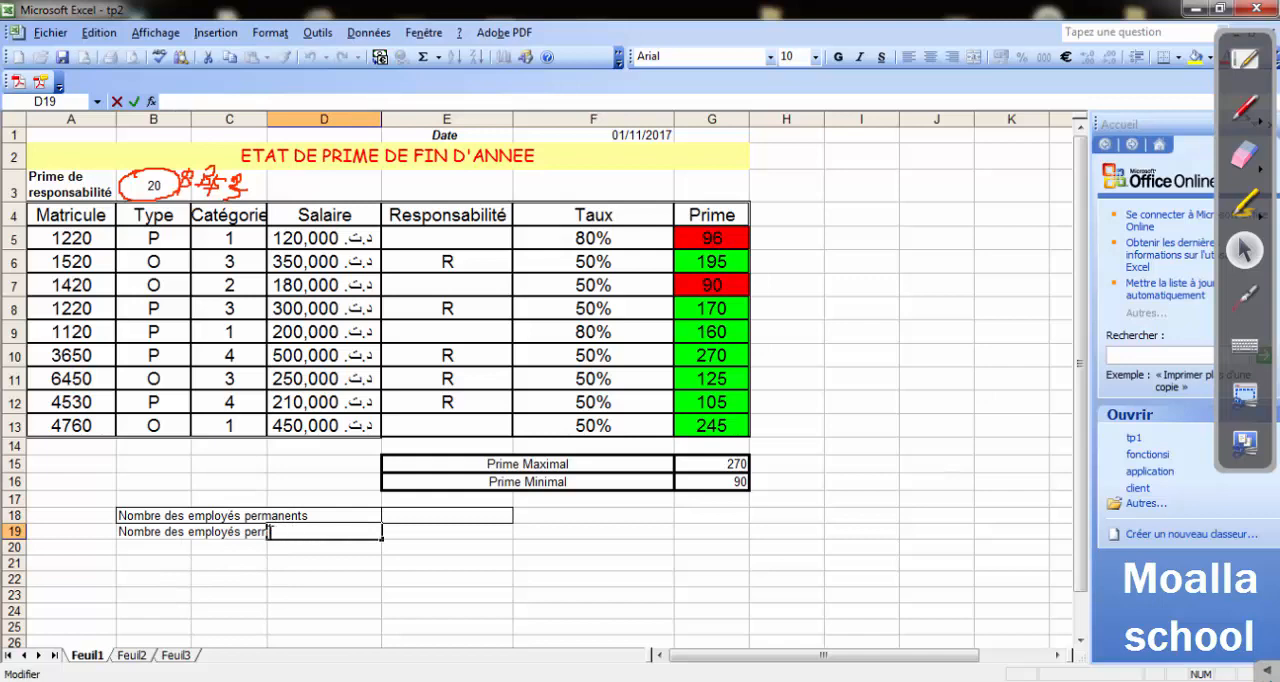
click(255, 533)
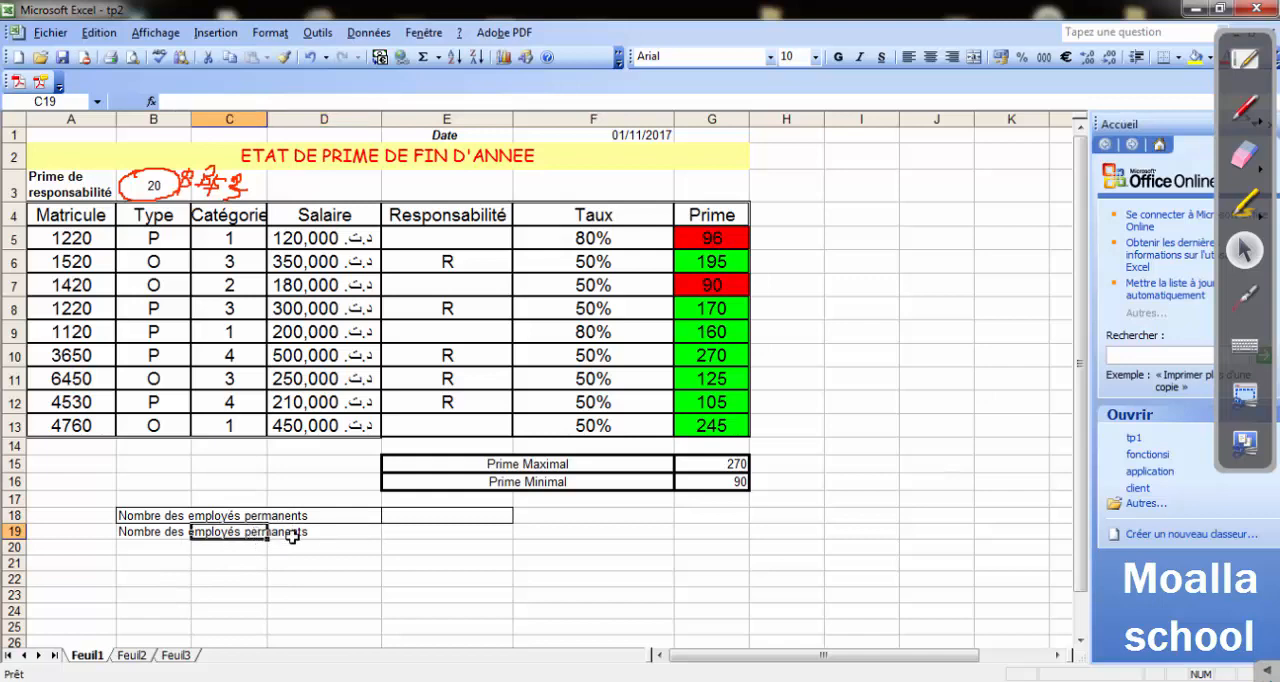
click(292, 537)
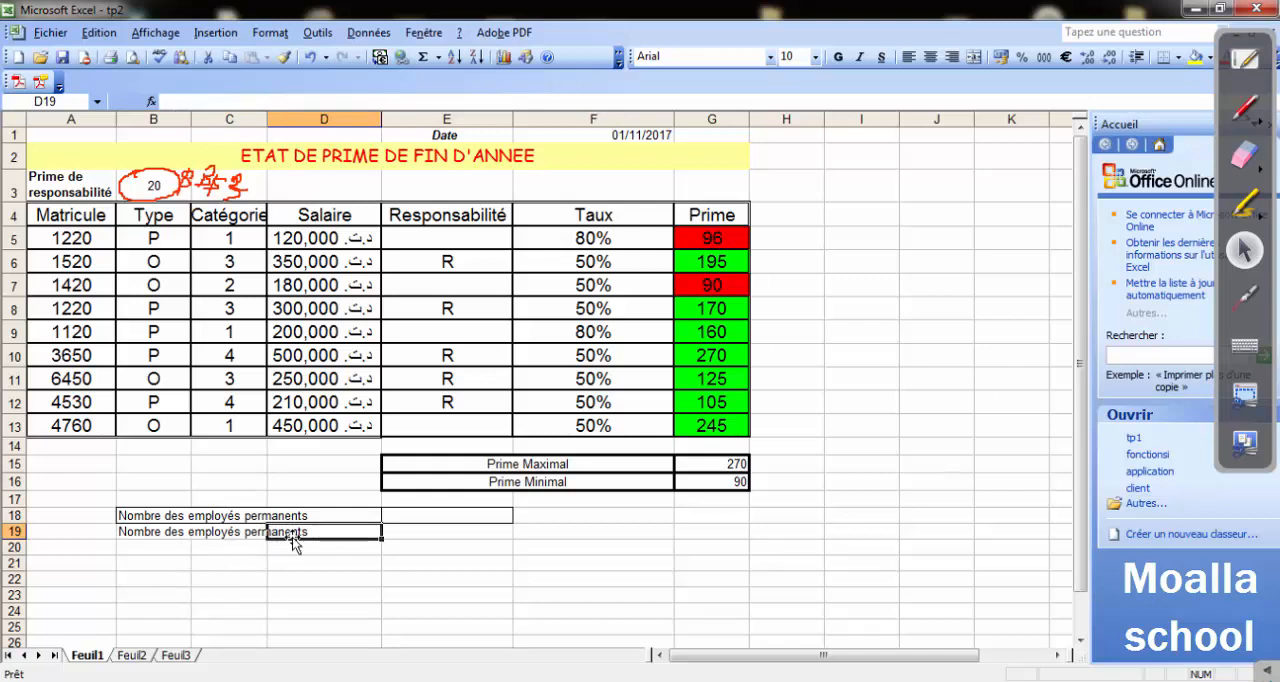
click(140, 533)
drag(155, 532, 334, 530)
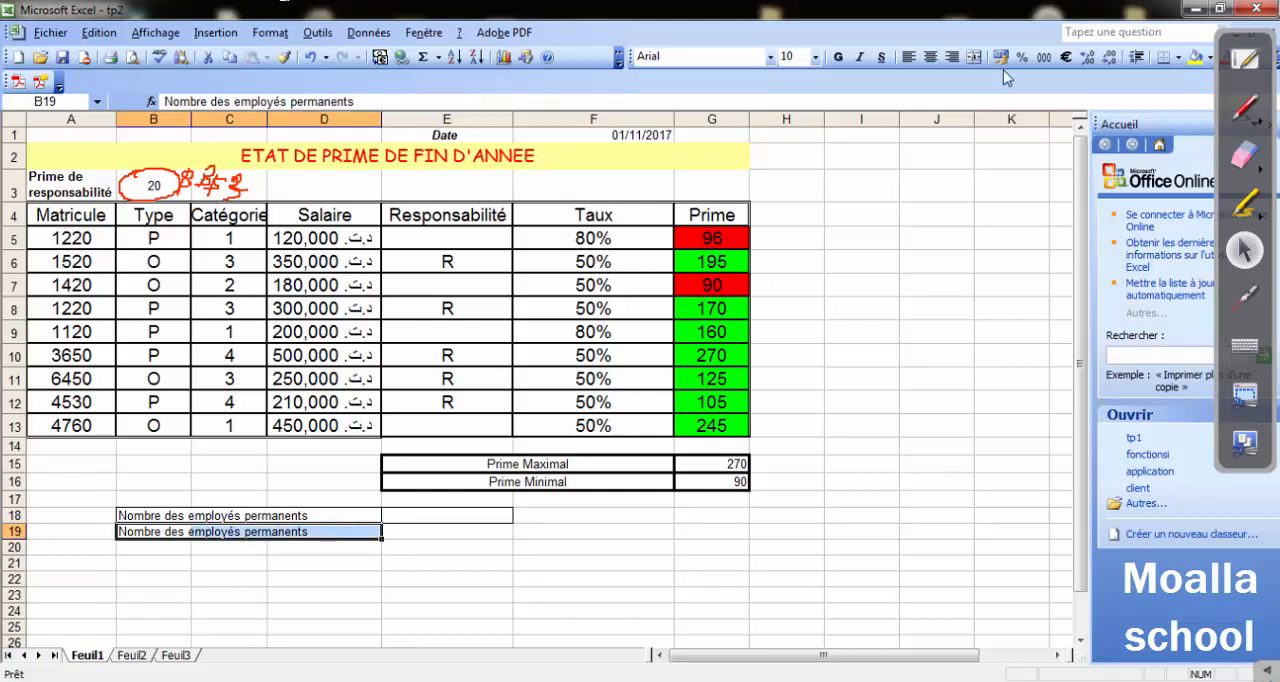
click(973, 57)
click(228, 609)
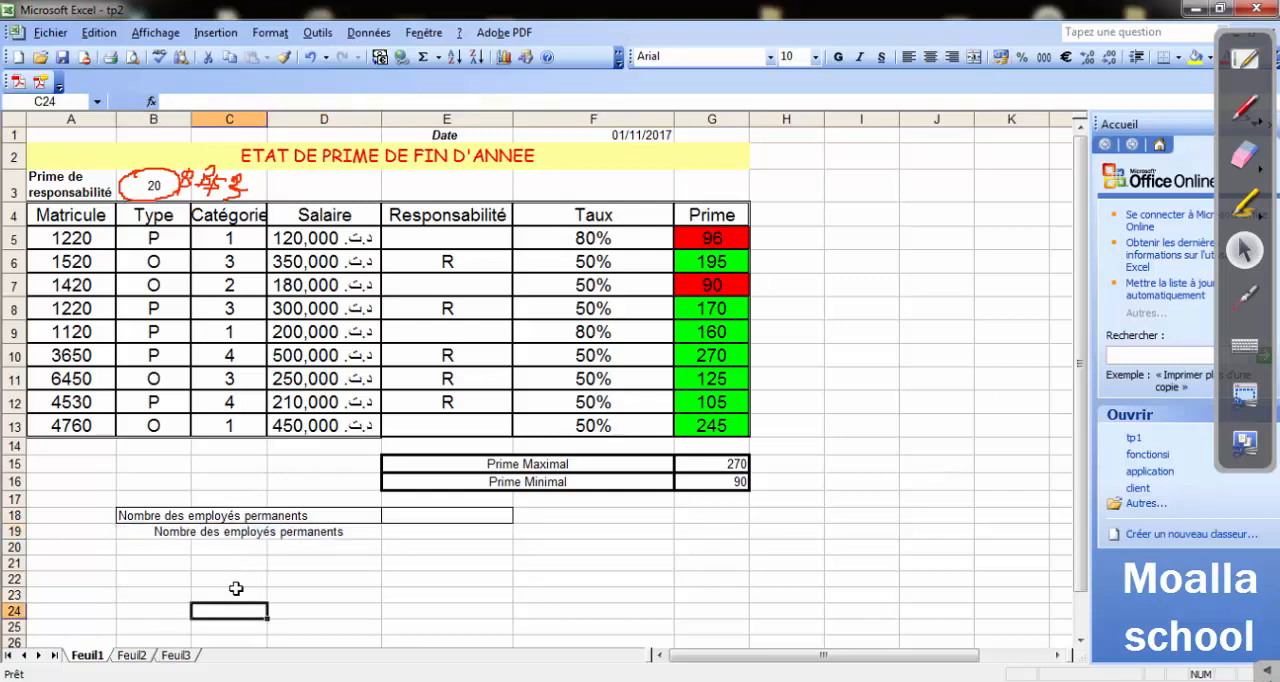
Shorten the label in the merged cell B19 to Nombre des employés.
double_click(307, 532)
drag(353, 530, 282, 537)
key(BackSpace)
click(390, 574)
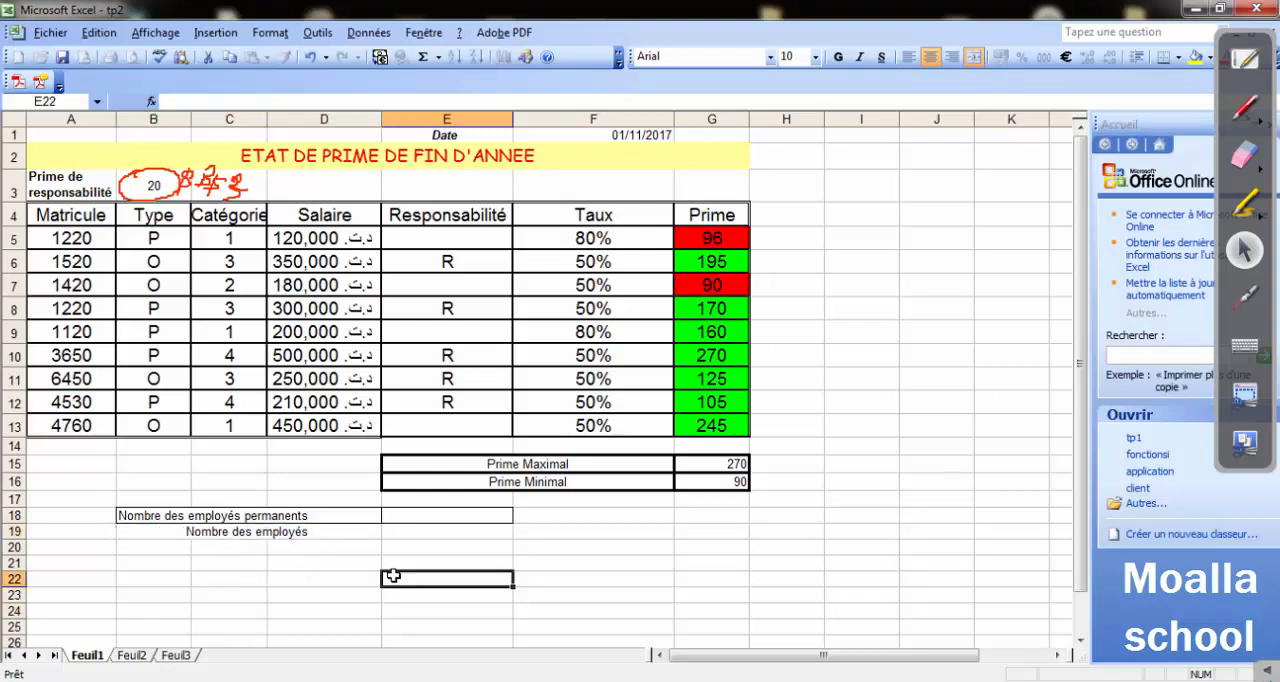
Count all employees in E19 with the formula =NB(A5:A13), and review the cell's formula.
click(414, 532)
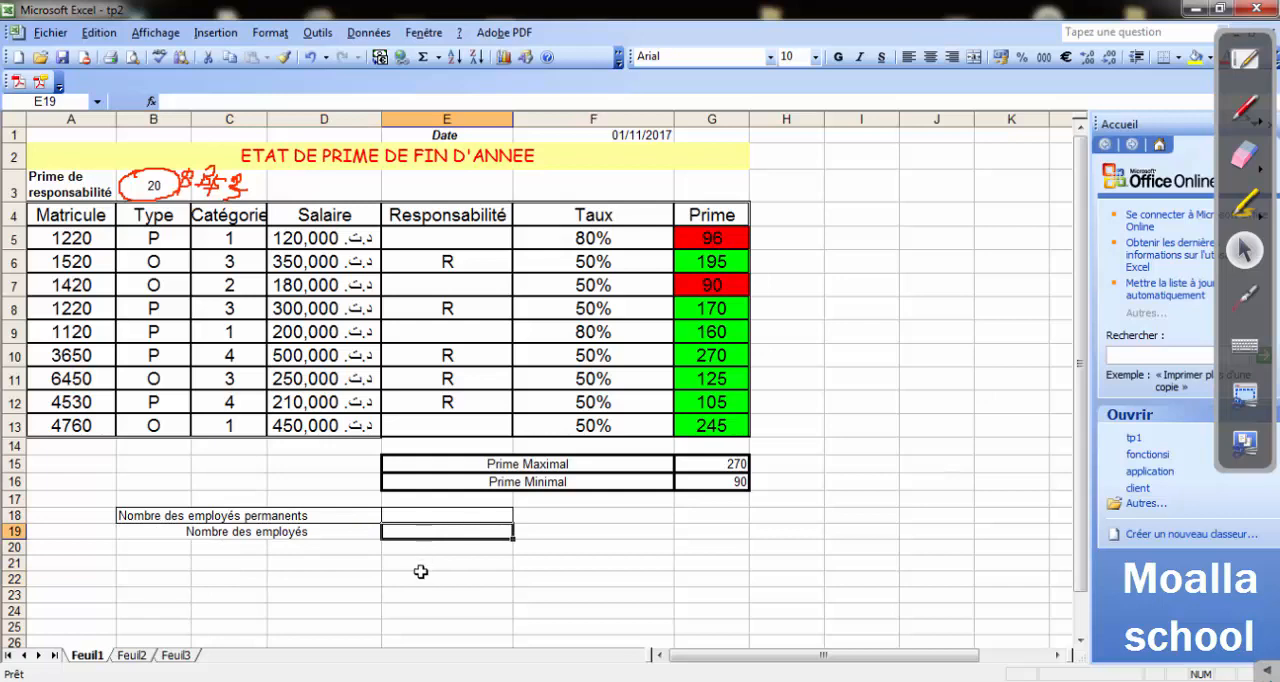
text(=)
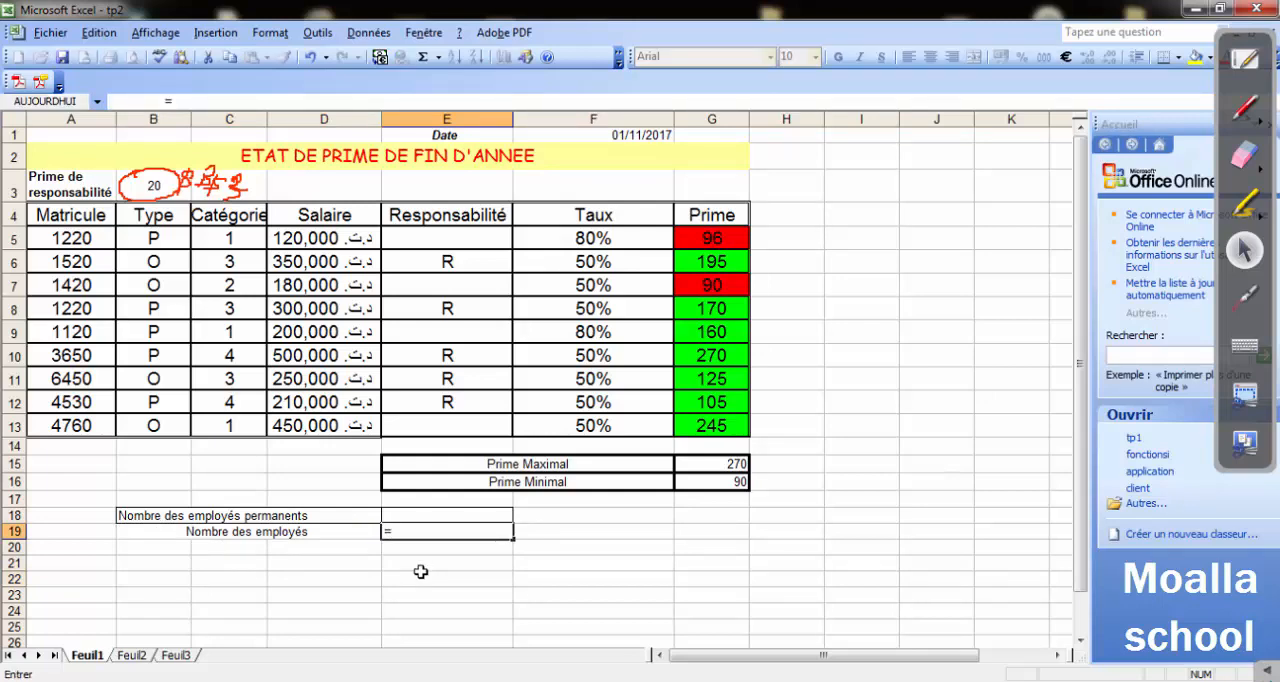
text(nb()
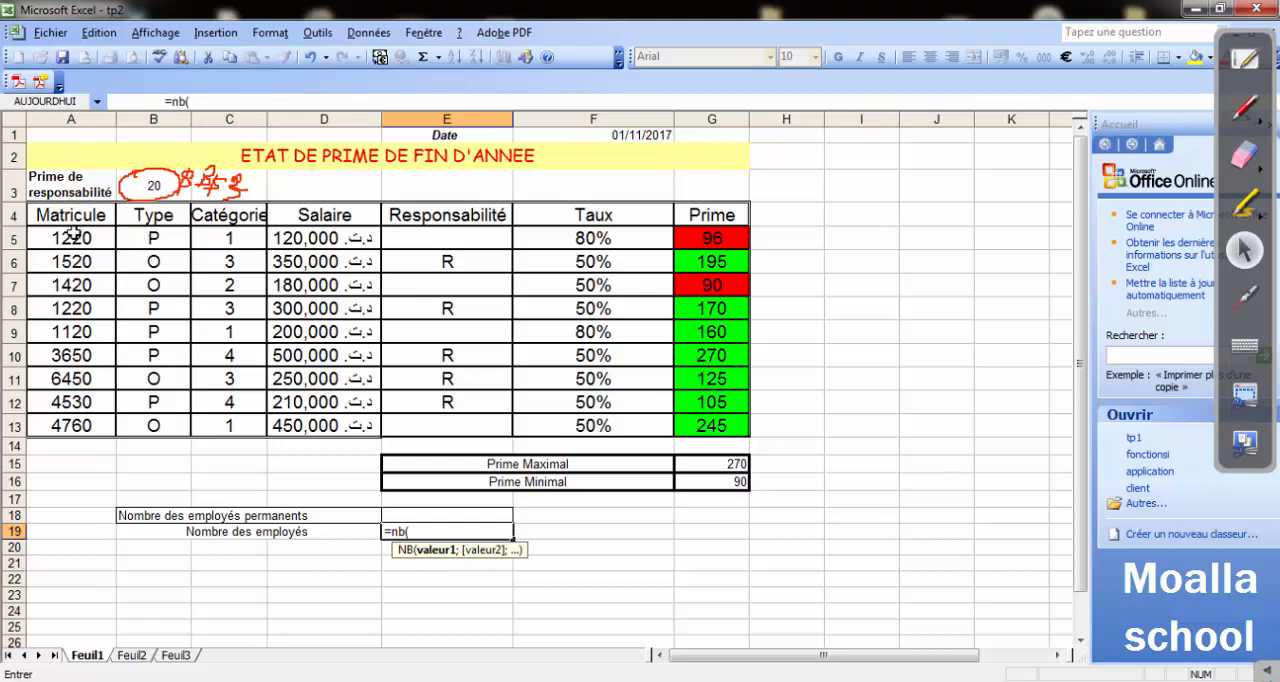
drag(74, 232, 76, 426)
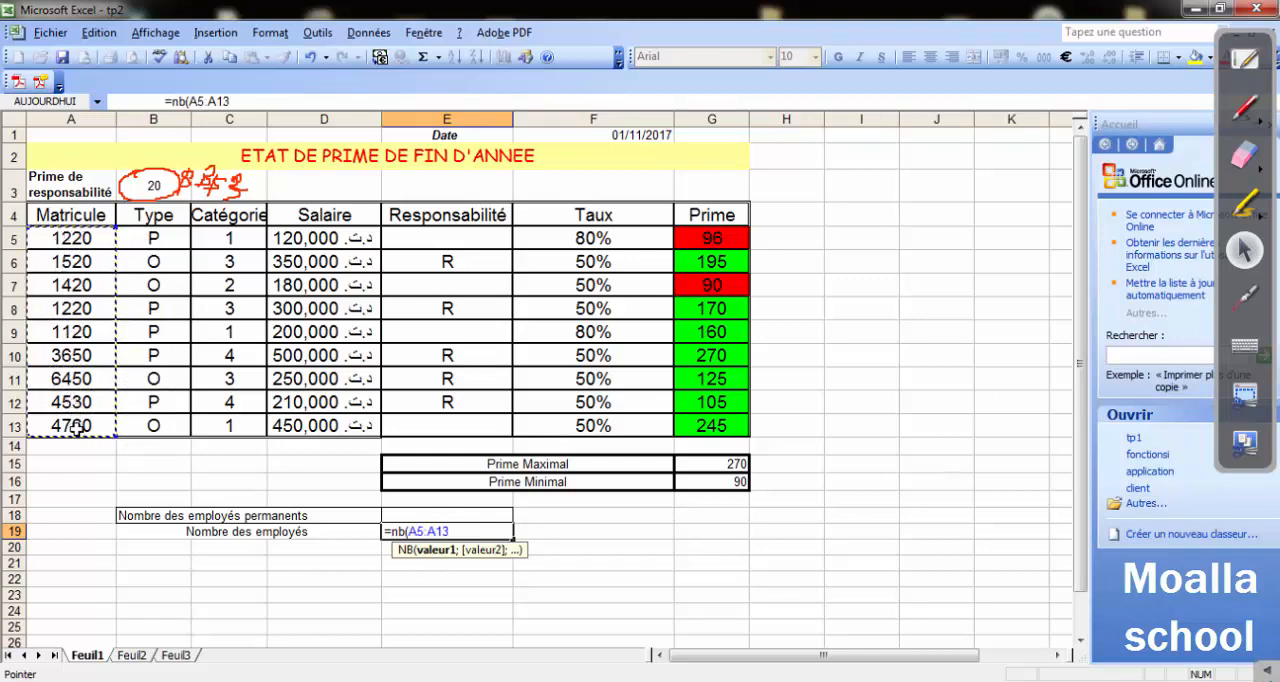
text())
key(Return)
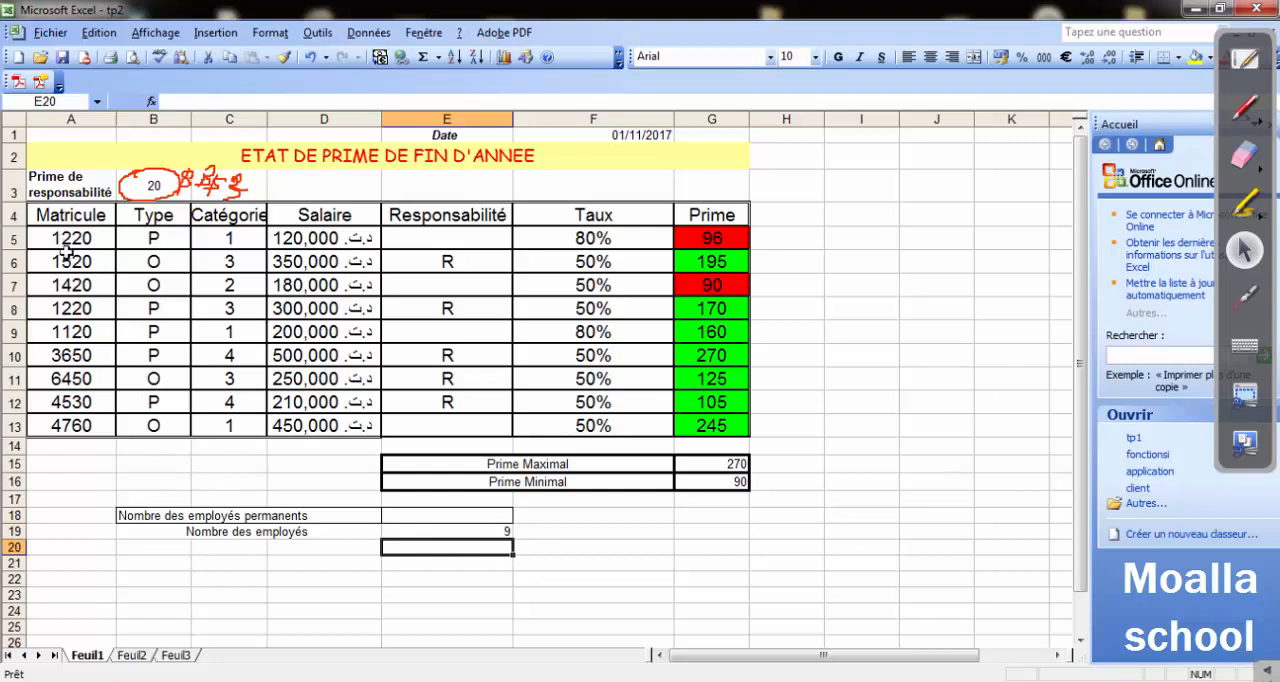
click(424, 531)
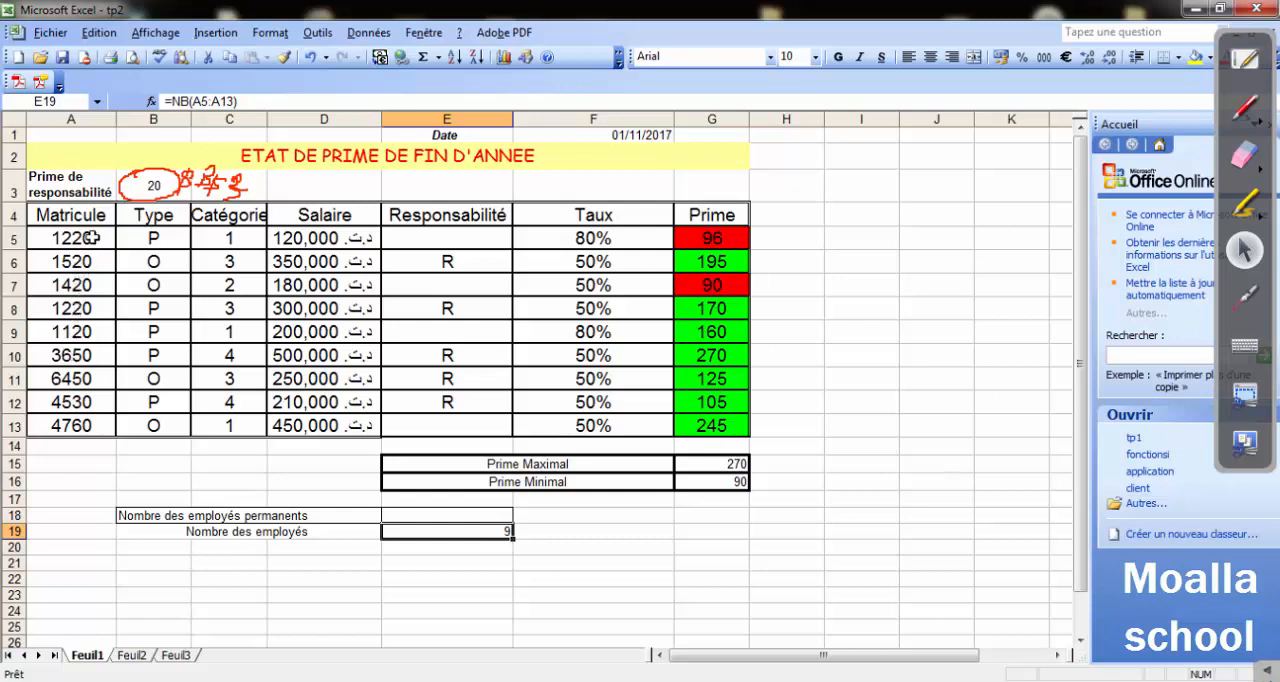
click(488, 591)
click(400, 514)
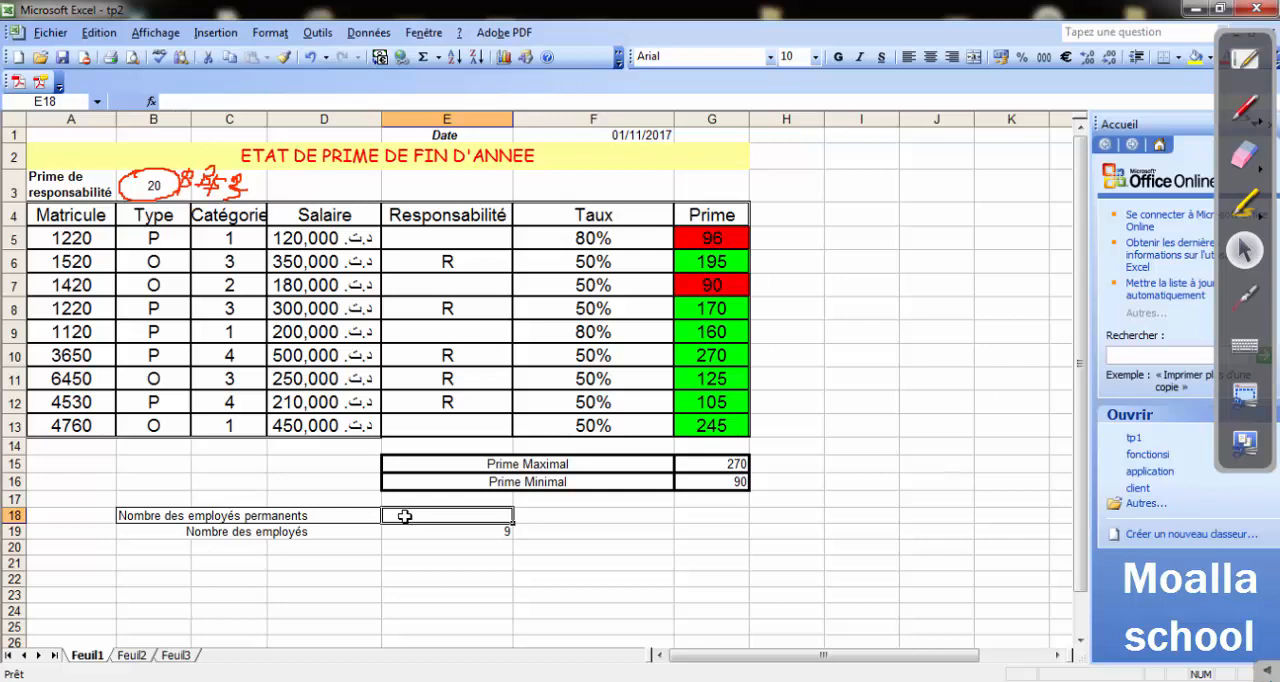
click(426, 532)
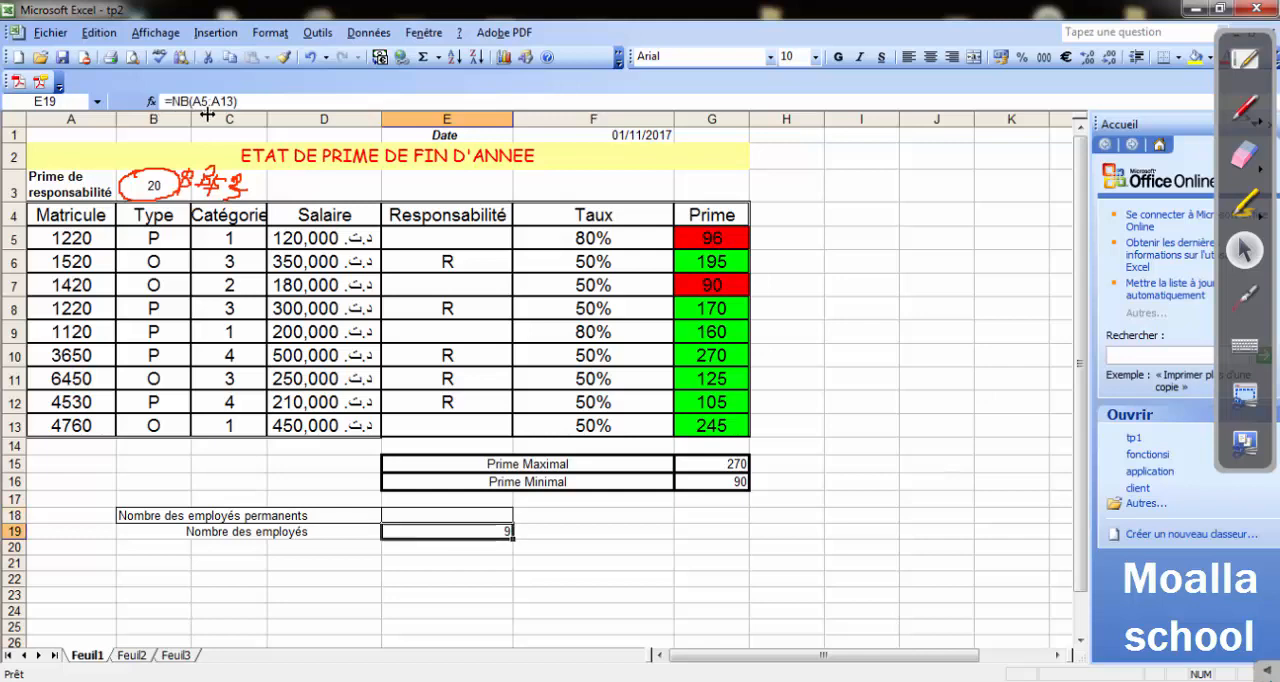
Insert the NB.SI function in E18, choosing it from the Tous category of functions.
click(399, 517)
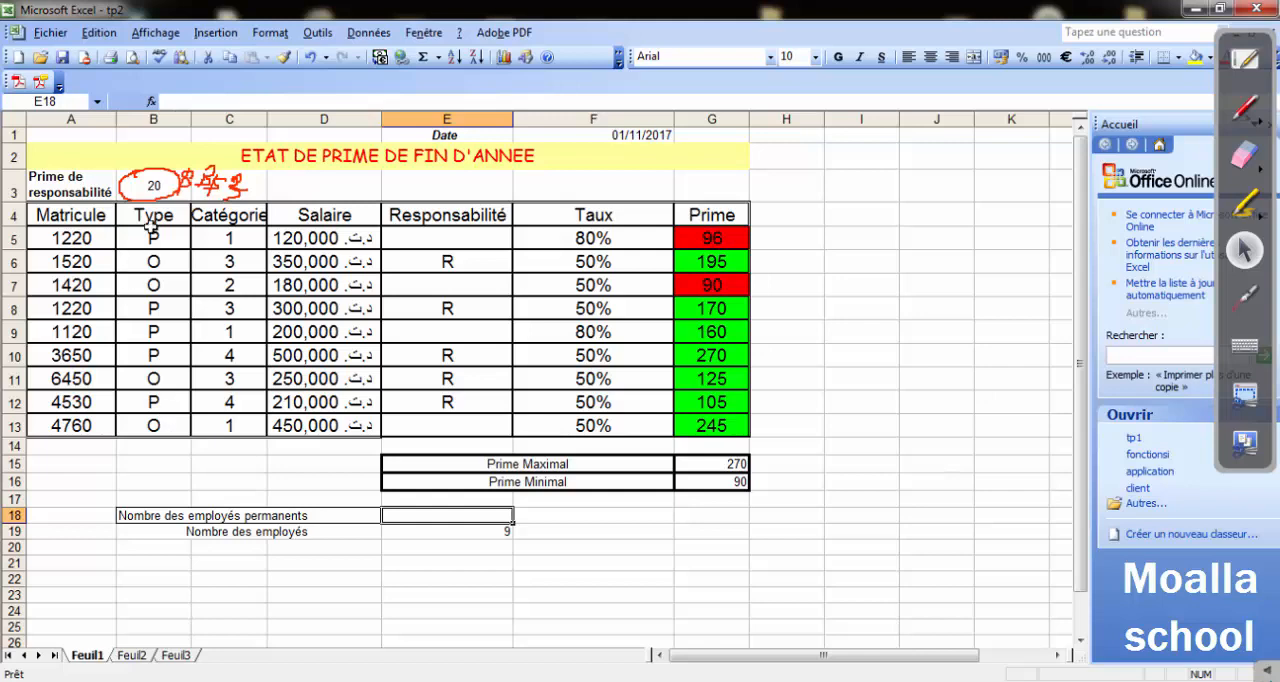
click(266, 34)
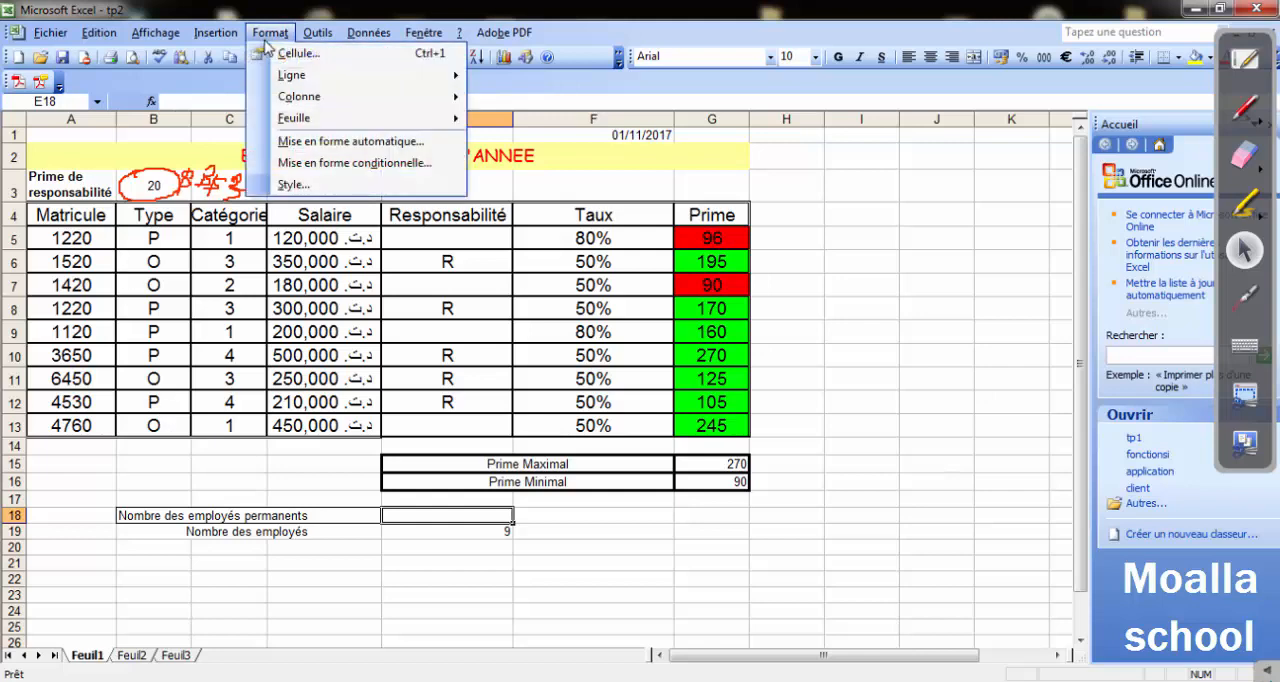
mouse_move(216, 34)
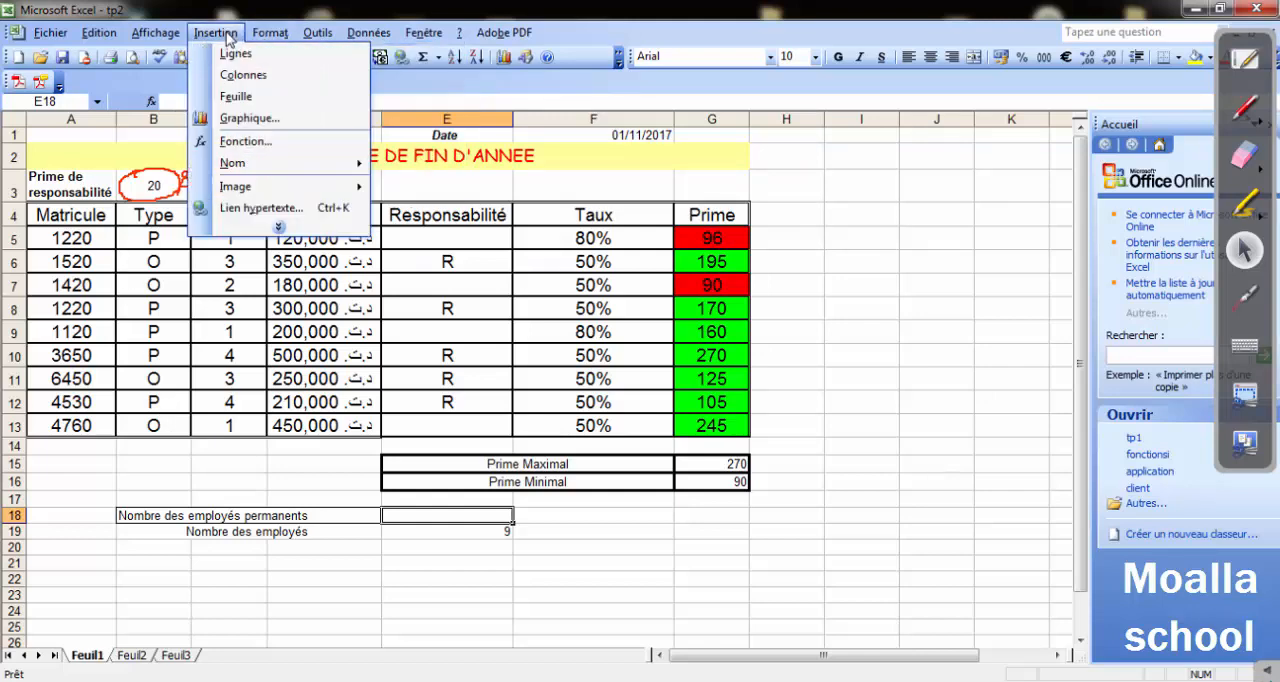
click(245, 142)
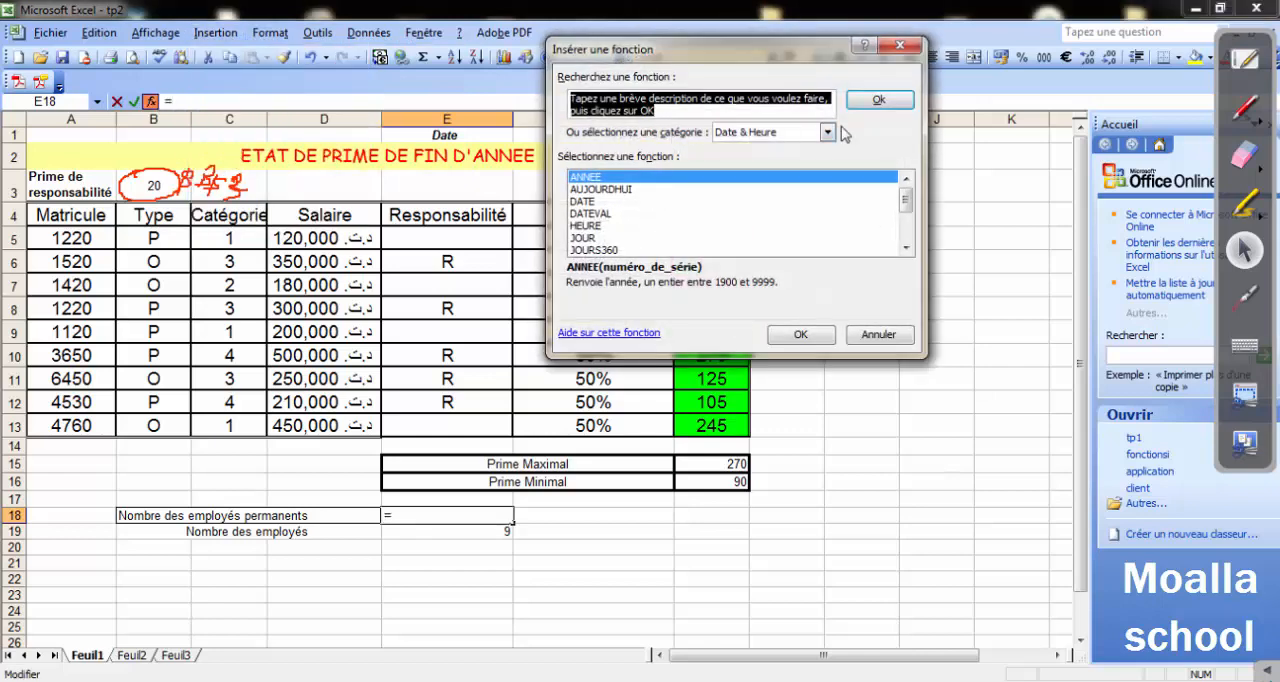
click(827, 133)
click(748, 161)
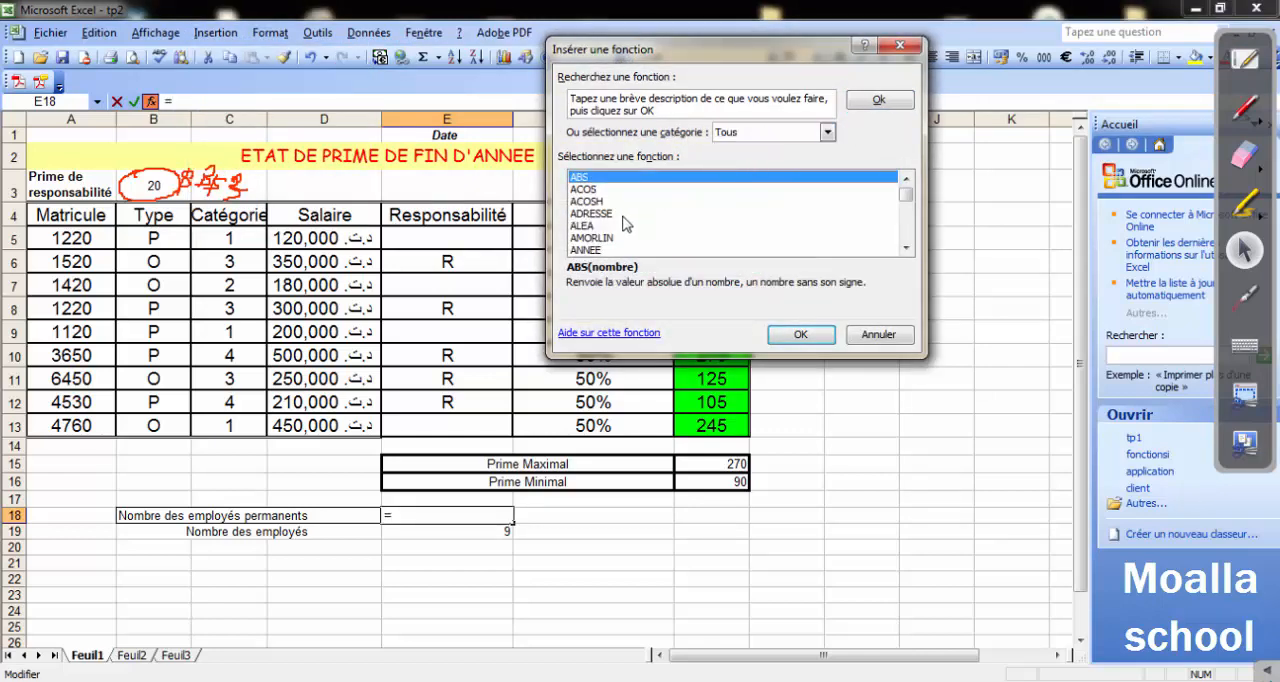
click(623, 216)
key(n)
key(n)
key(n)
key(n)
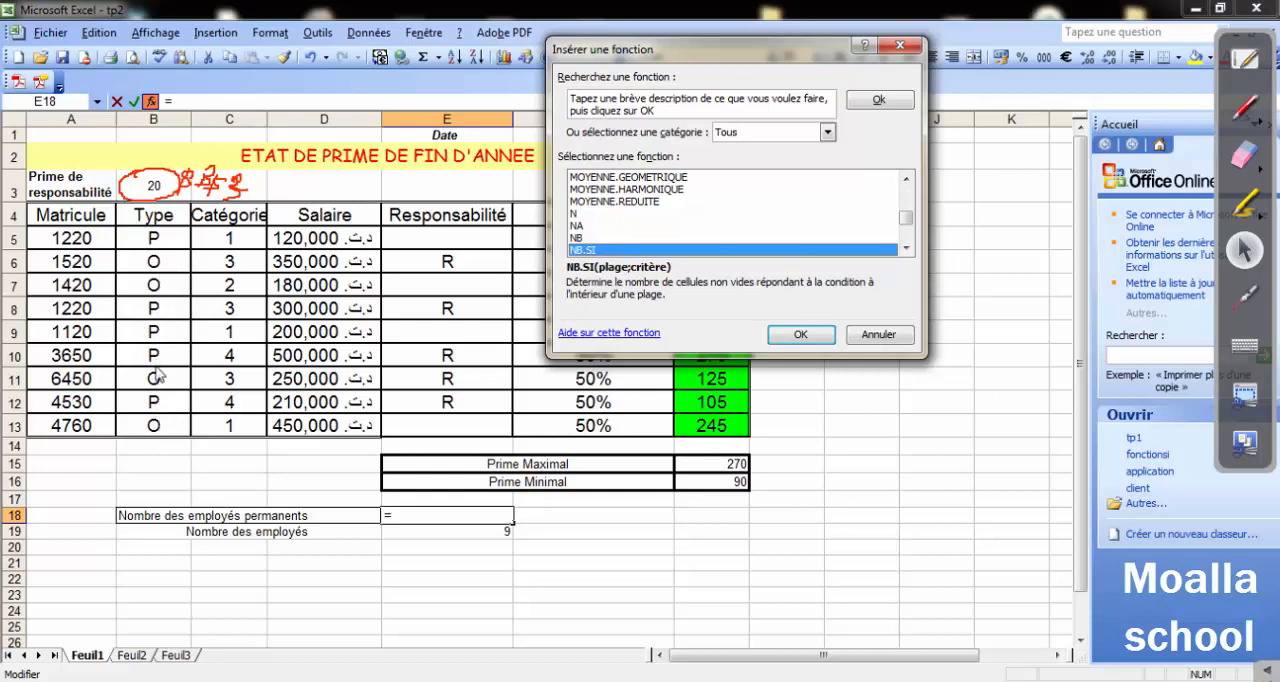
click(802, 337)
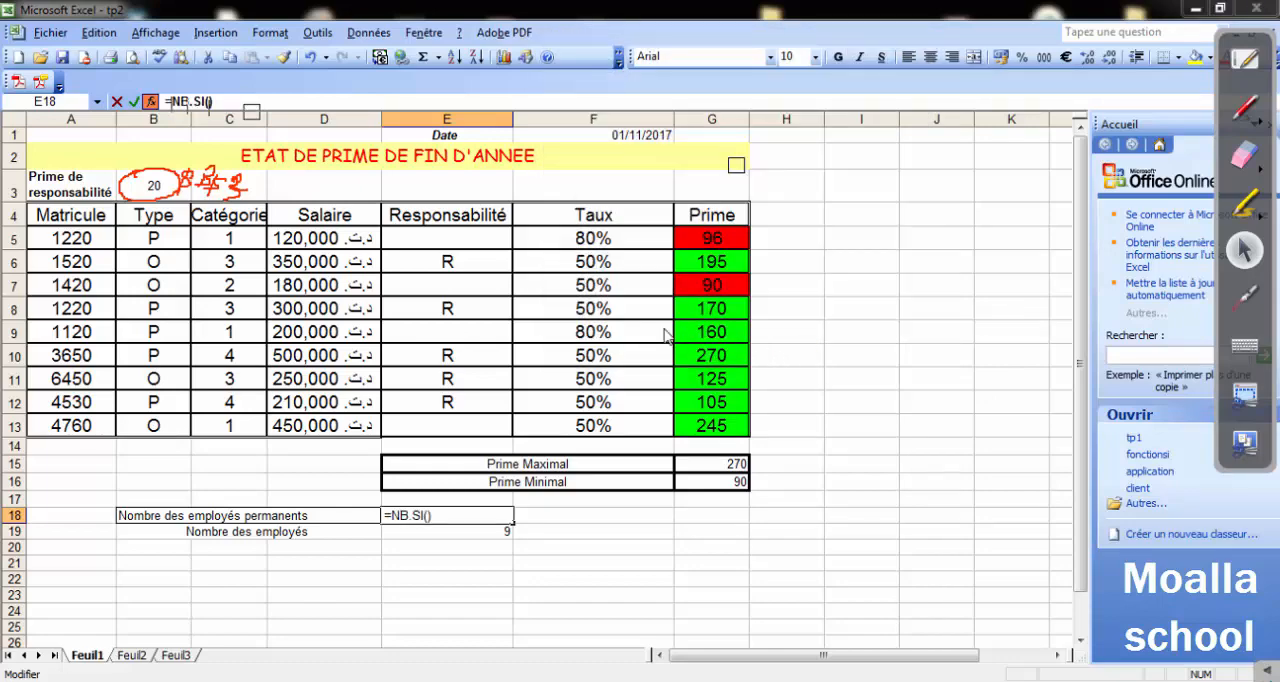
Set the NB.SI arguments to Plage B5:B13 and Critère "P" to count the permanent employees in E18.
drag(623, 51, 725, 181)
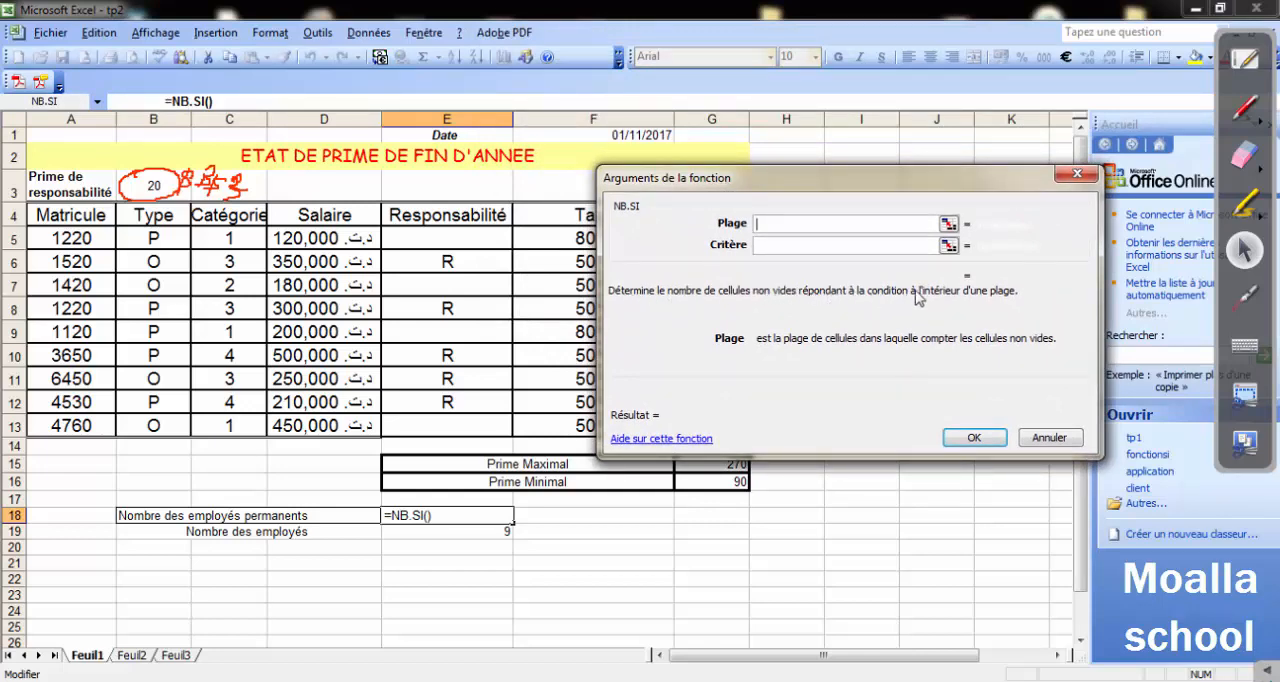
drag(152, 240, 157, 430)
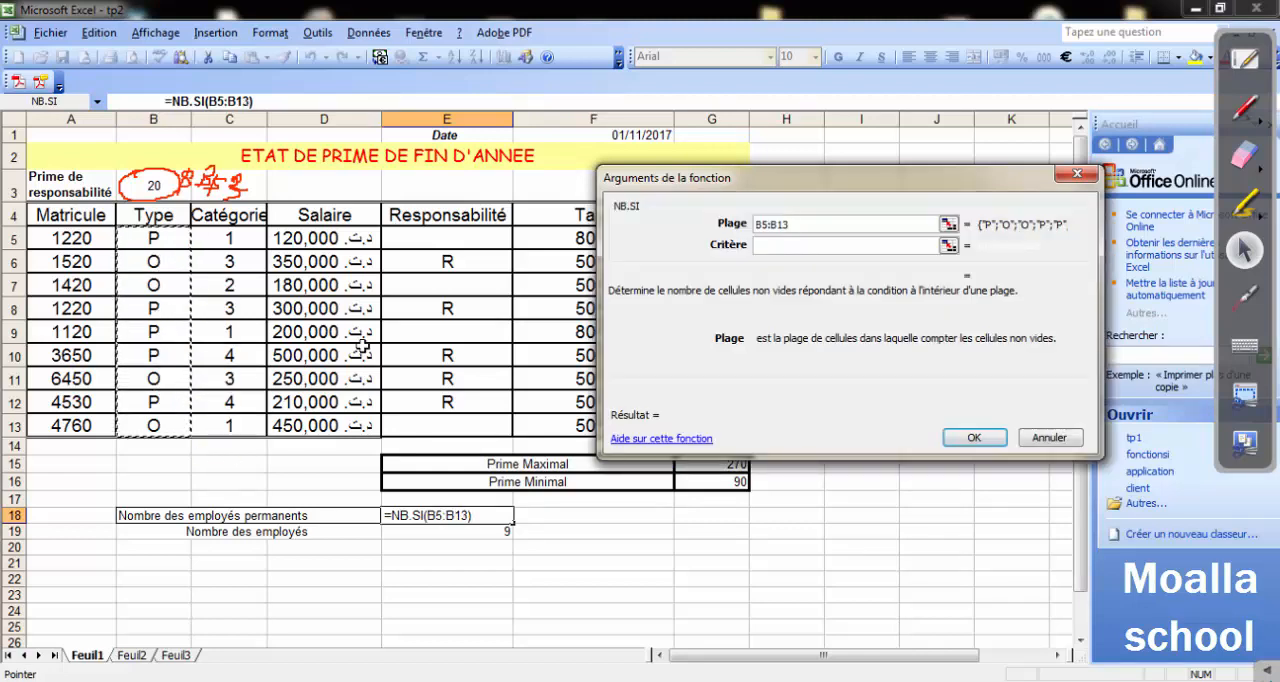
click(790, 248)
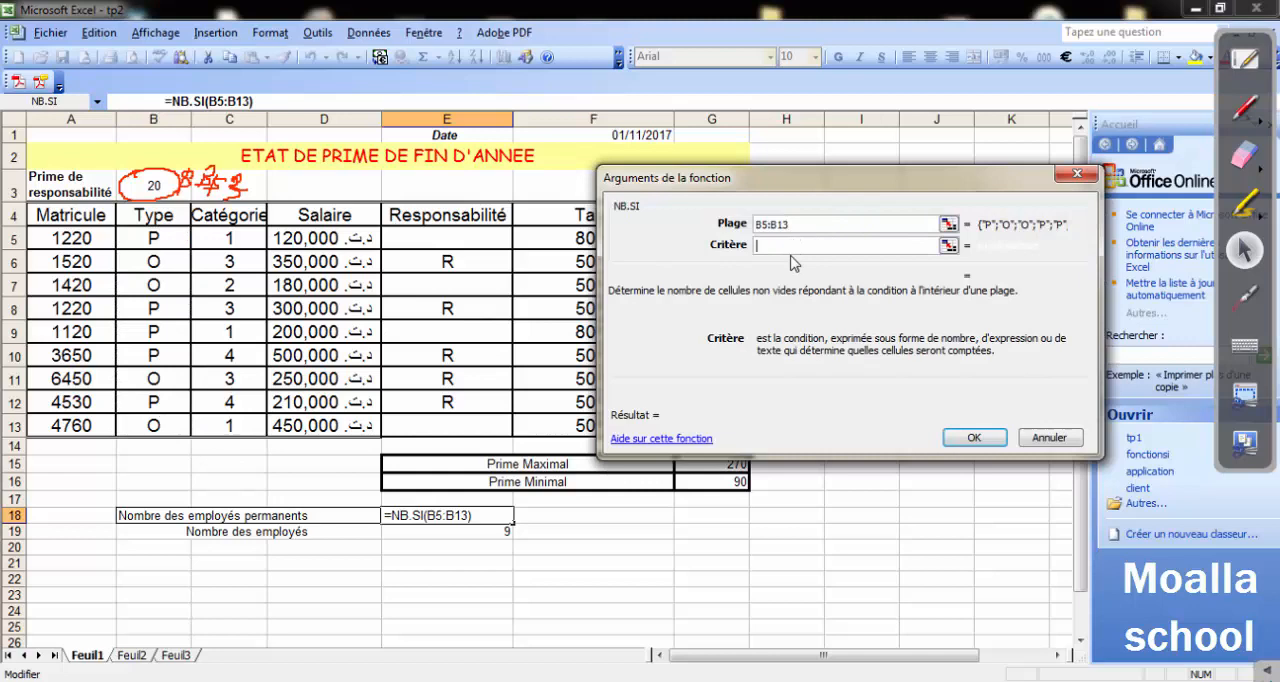
text(P)
key(BackSpace)
text("P")
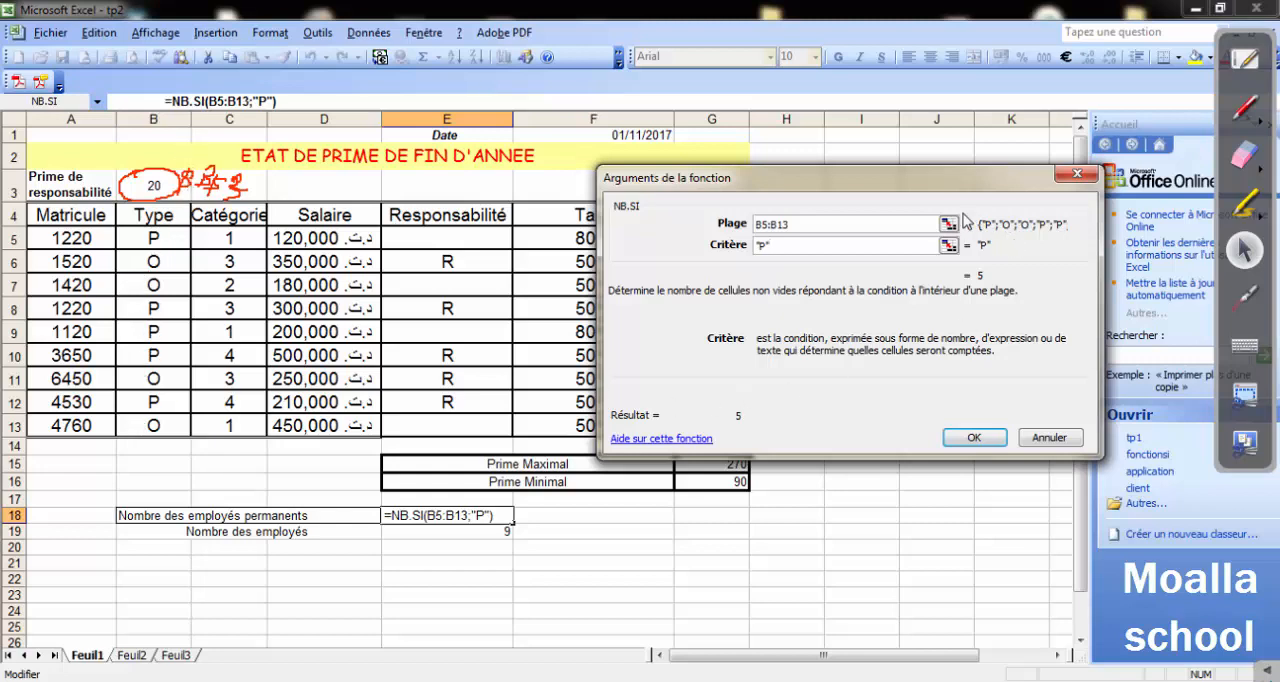
click(977, 438)
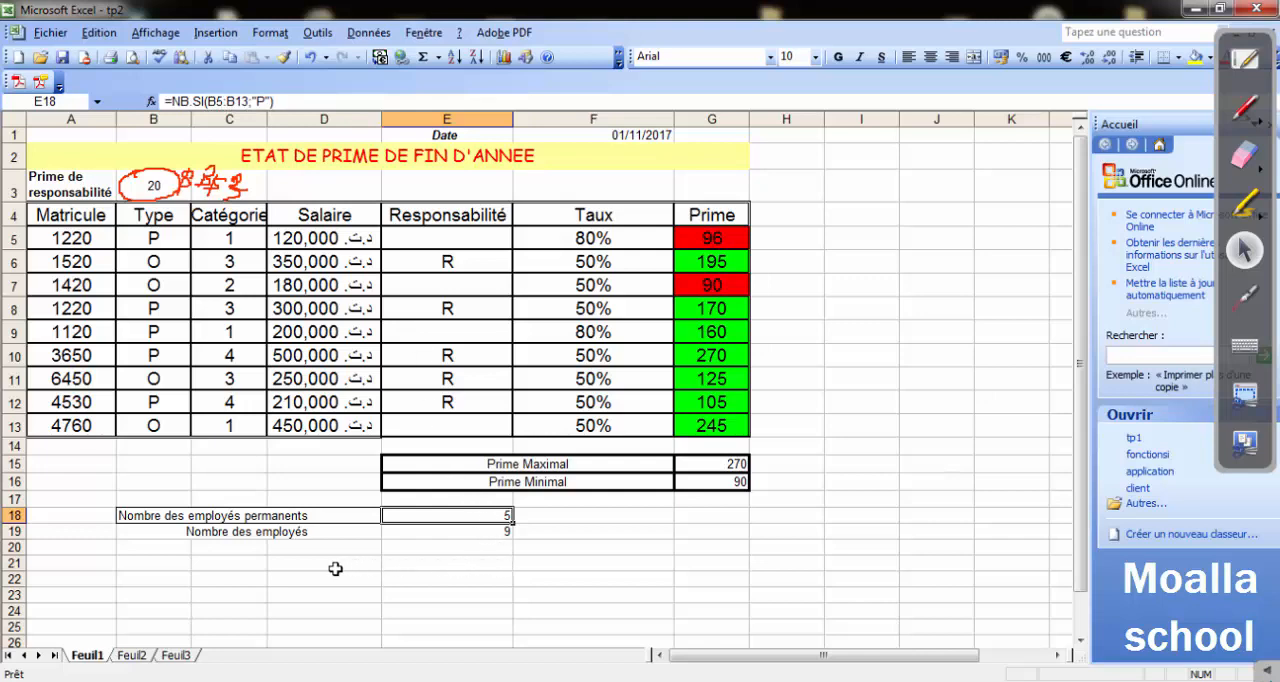
click(187, 549)
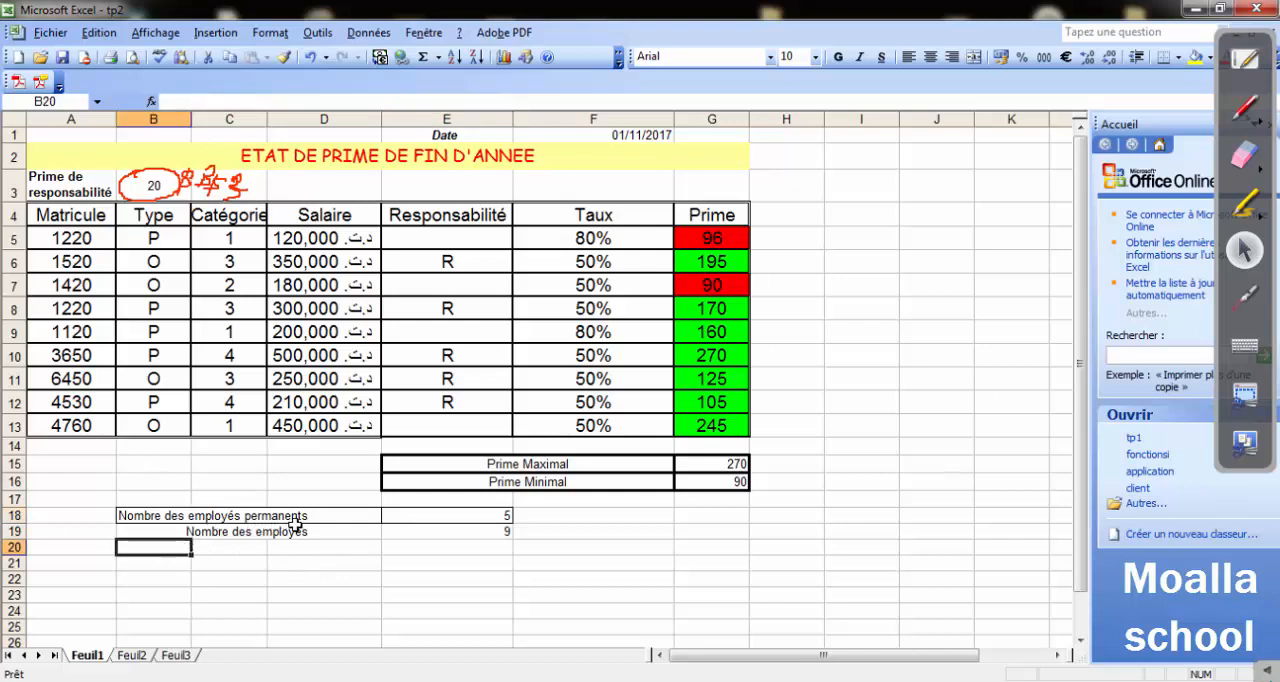
click(530, 516)
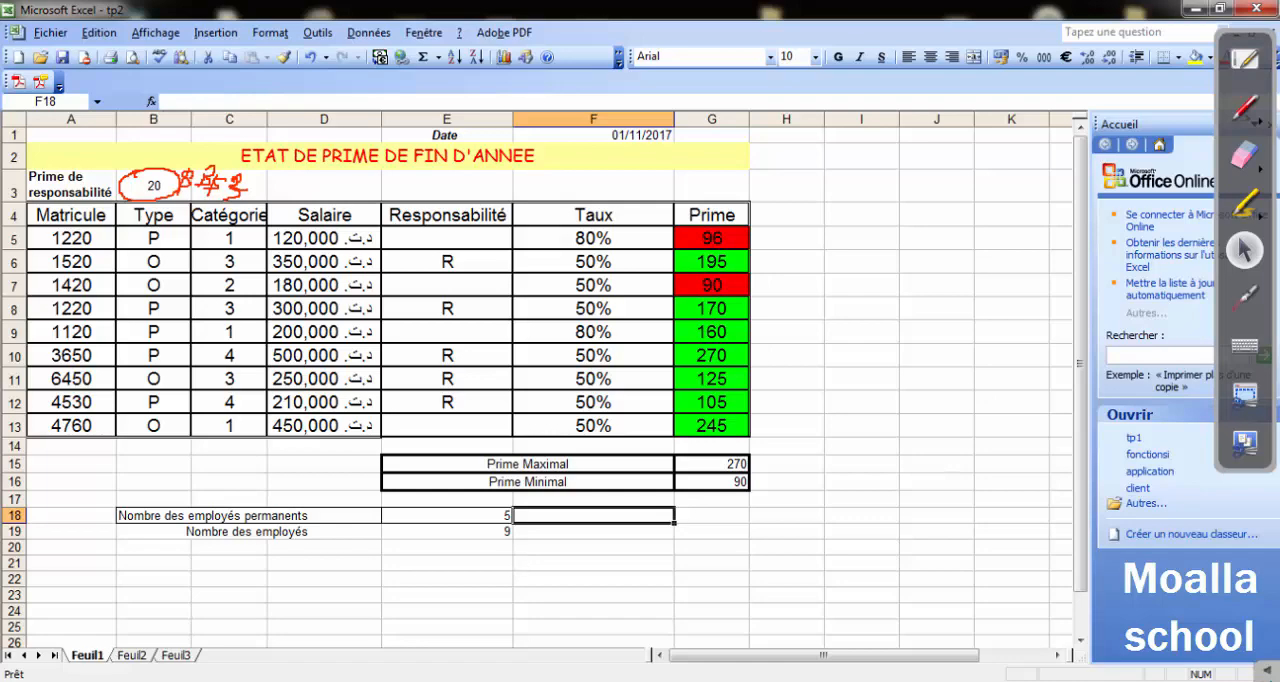
Switch to the Word exercise, read question 8 about sorting the table by matricule, and return to Excel.
key(alt+Tab)
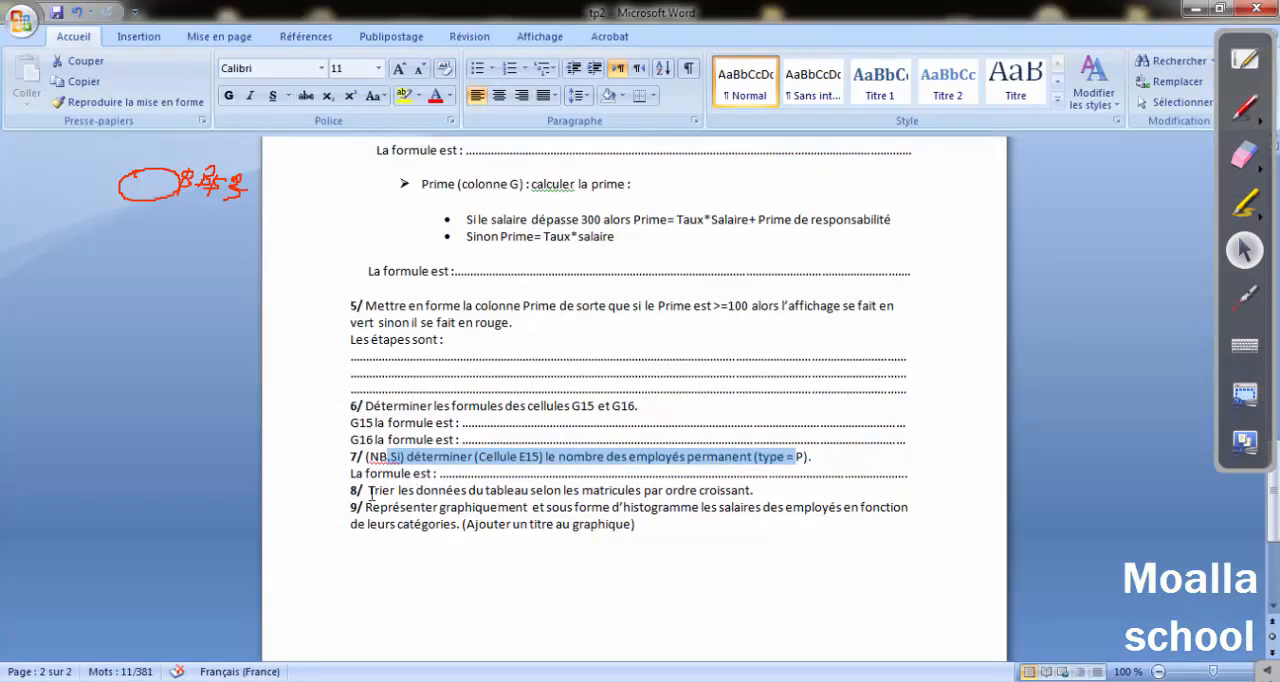
drag(370, 492, 728, 496)
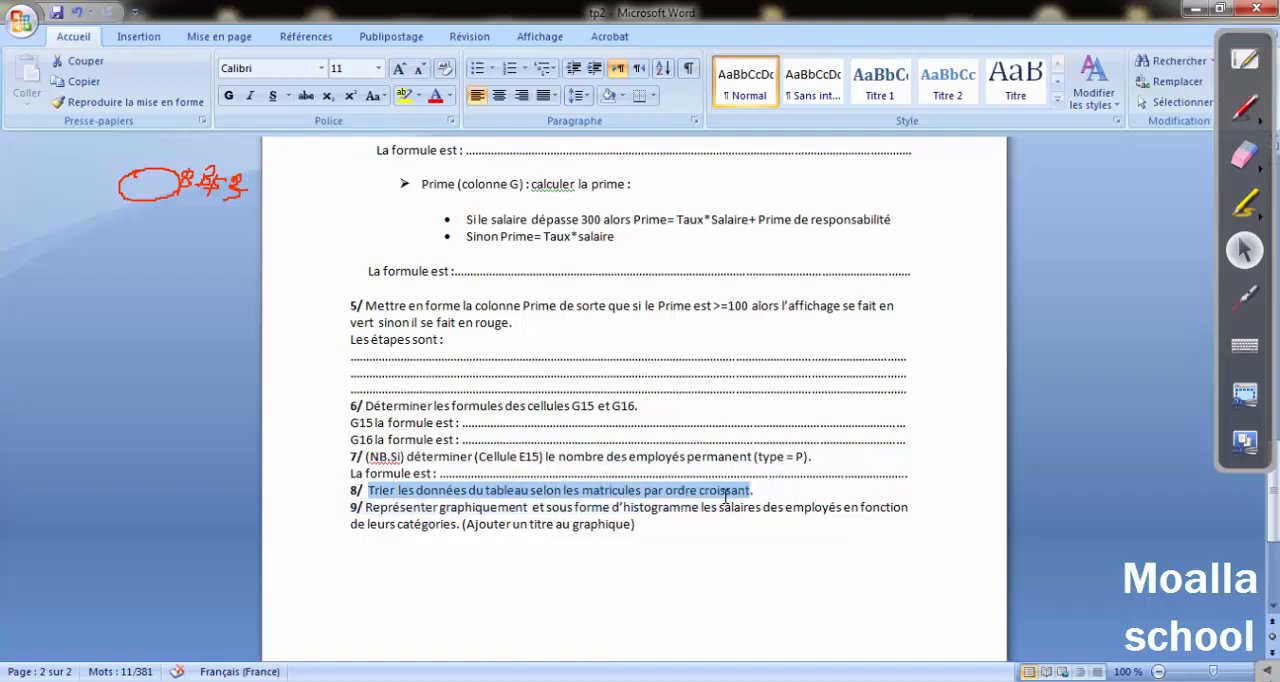
click(1196, 8)
Sort the table A4:G13 by Matricule in ascending order, treating the first row as headers.
drag(31, 217, 690, 424)
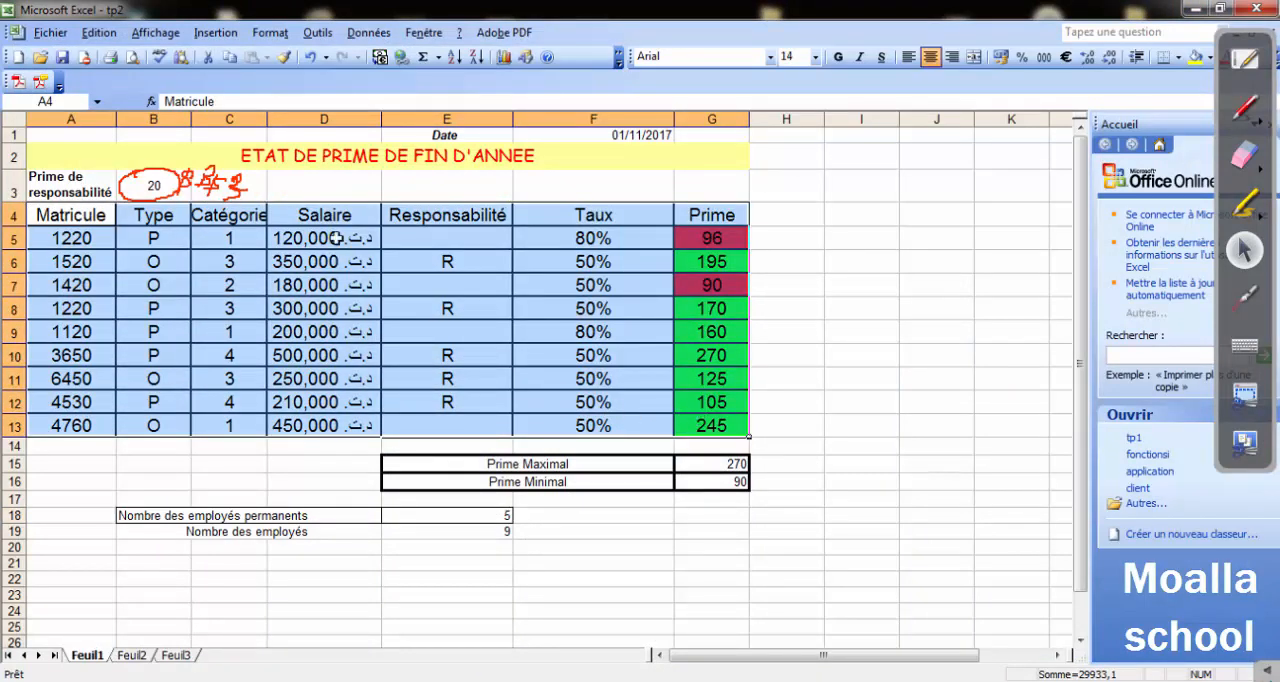
click(367, 32)
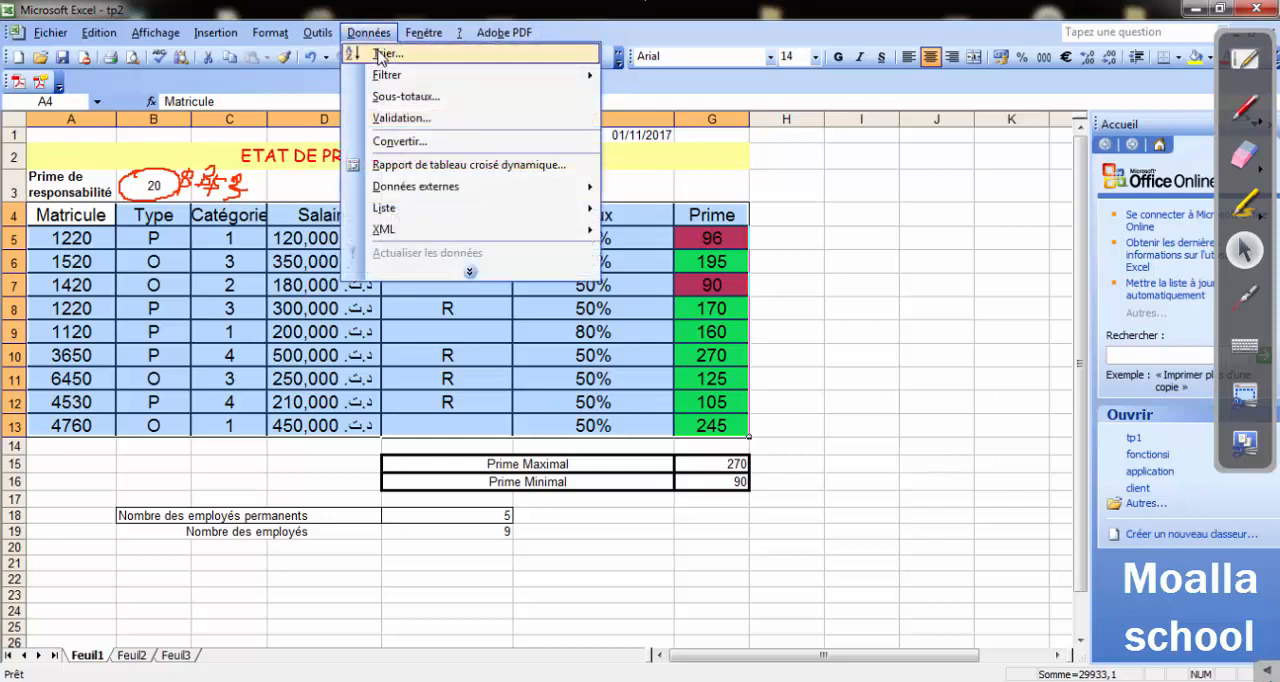
click(380, 55)
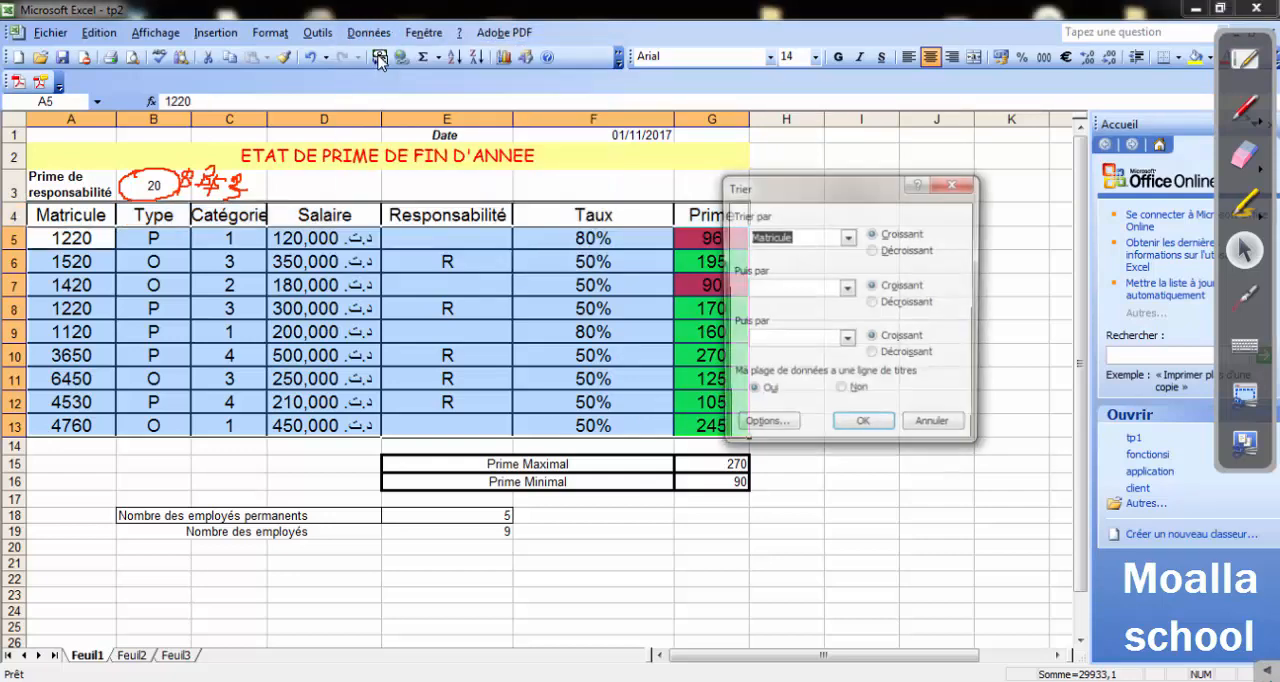
click(847, 237)
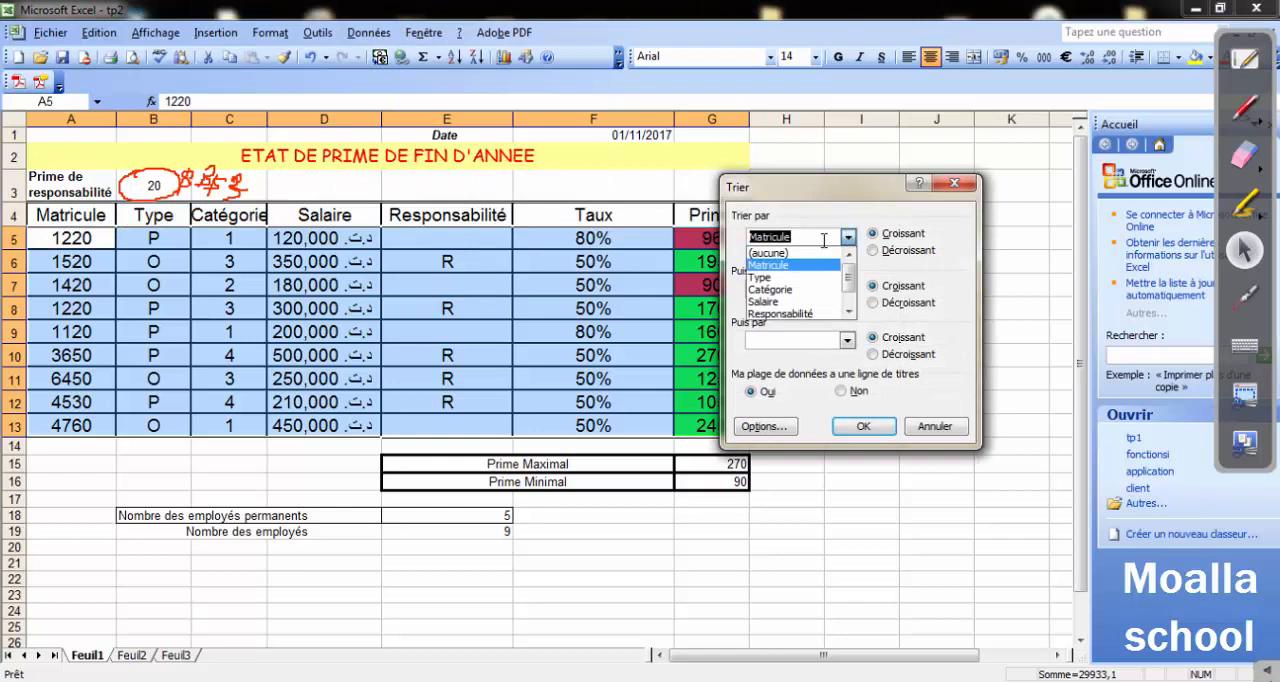
click(790, 262)
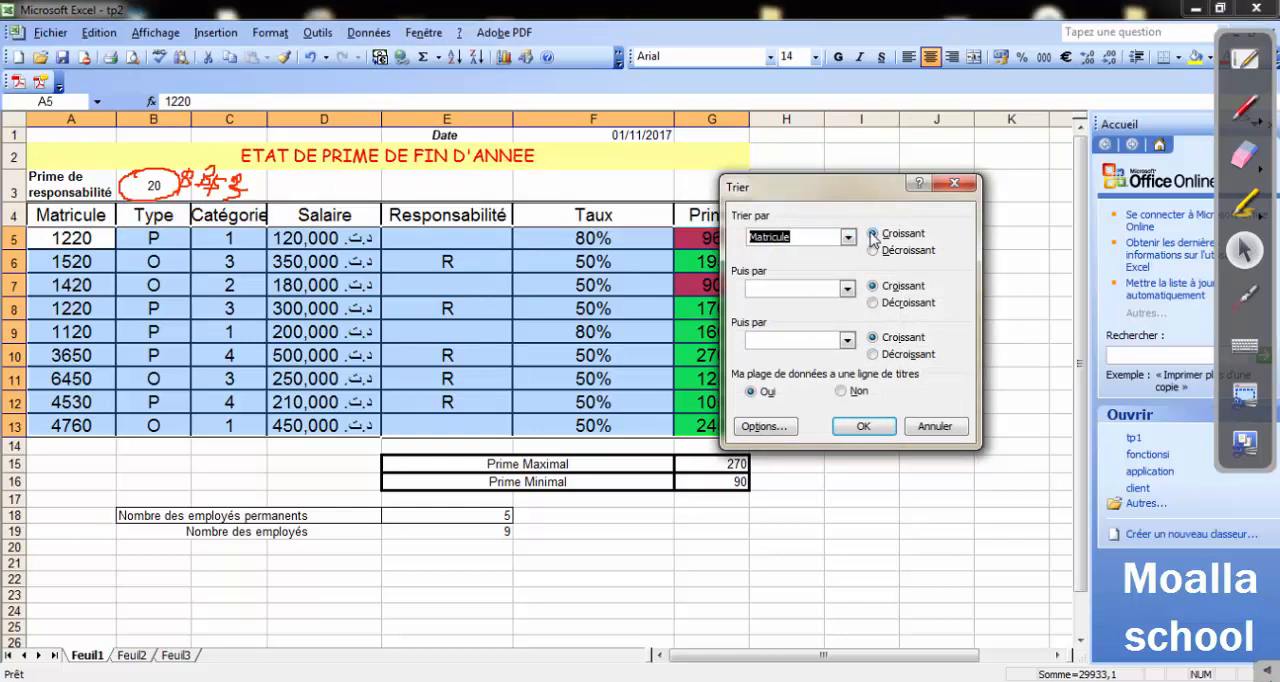
click(863, 426)
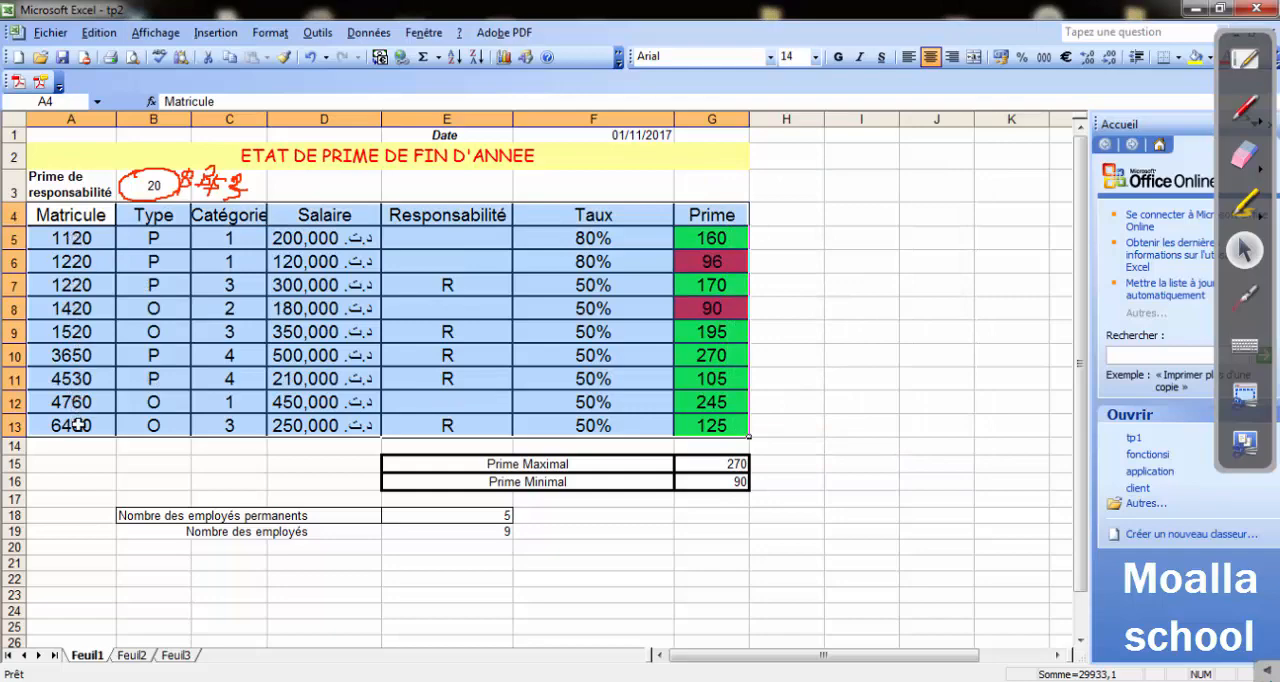
click(198, 425)
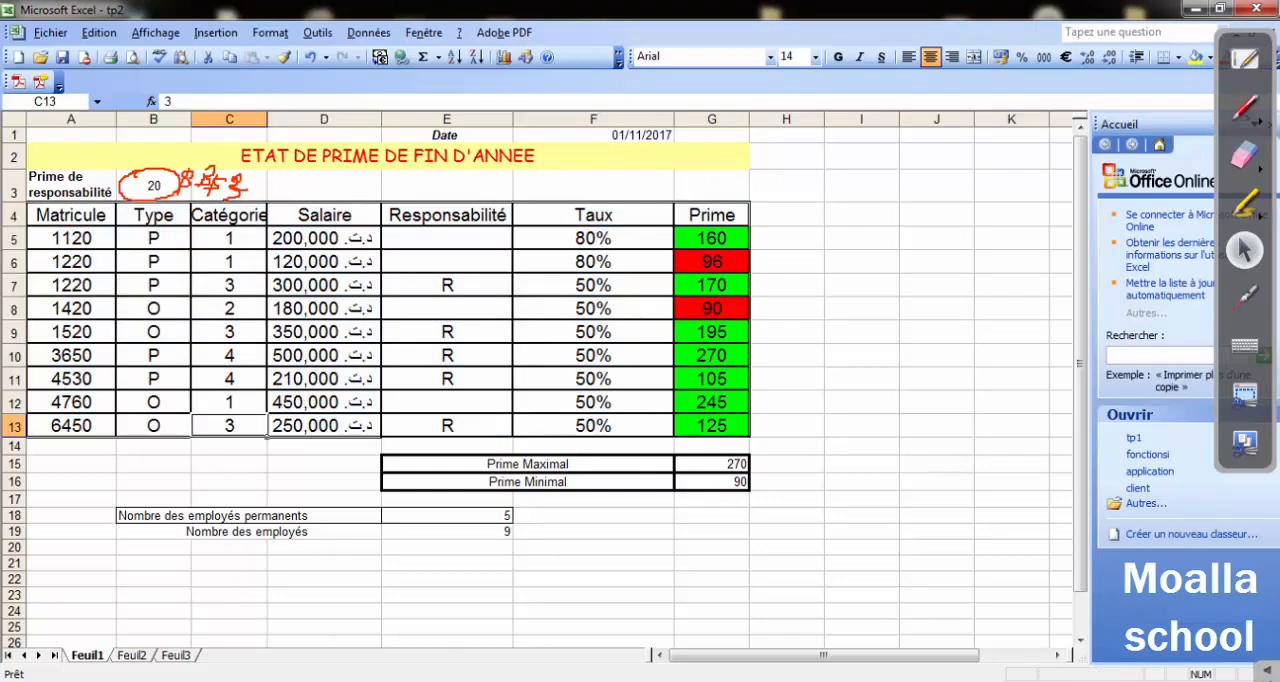
Switch to the Word exercise, read question 9 about the histogram of salaries by category, and return to Excel.
key(alt+Tab)
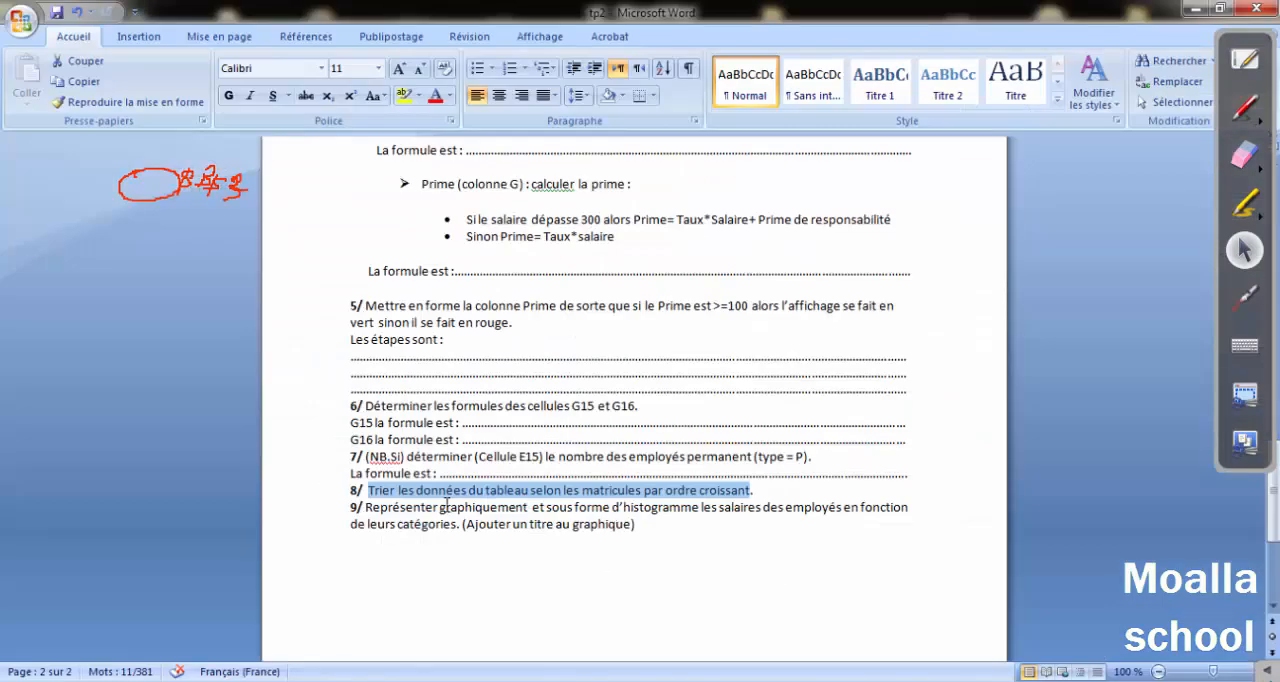
drag(403, 512, 834, 514)
click(829, 514)
drag(380, 527, 456, 525)
click(1205, 12)
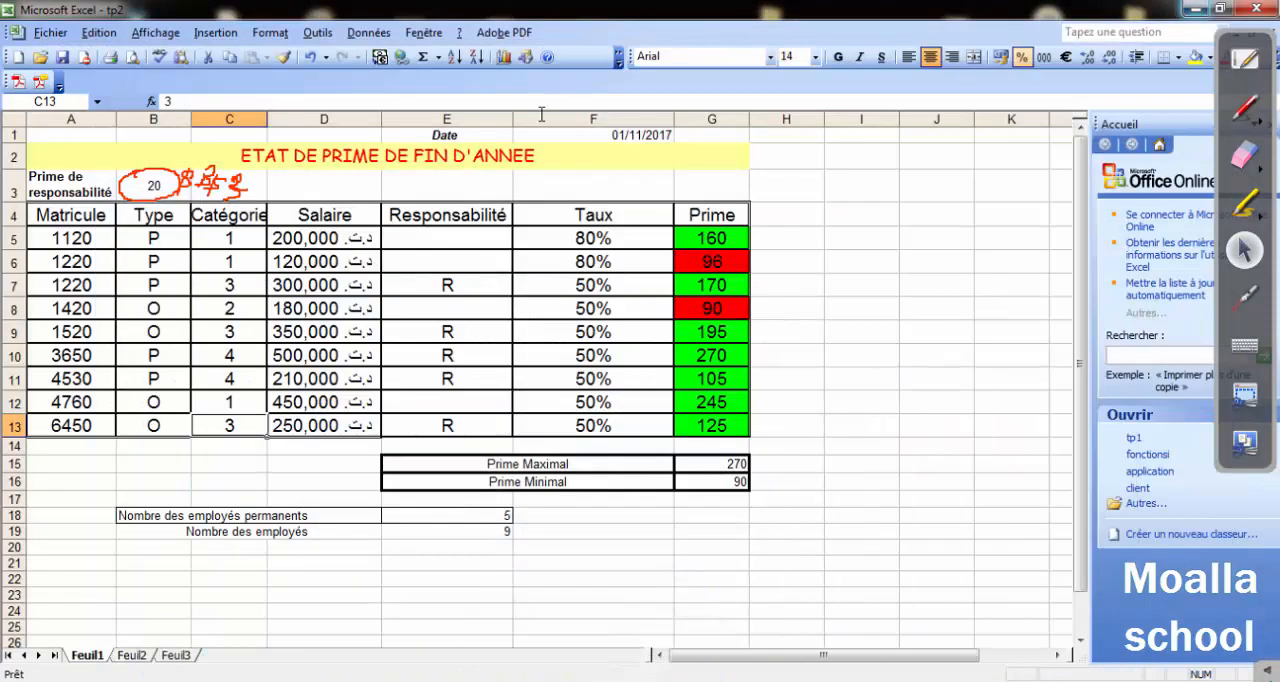
Start a clustered histogram chart (Histogramme groupé) from the Catégorie and Salaire columns, range C4:D13.
drag(305, 238, 316, 425)
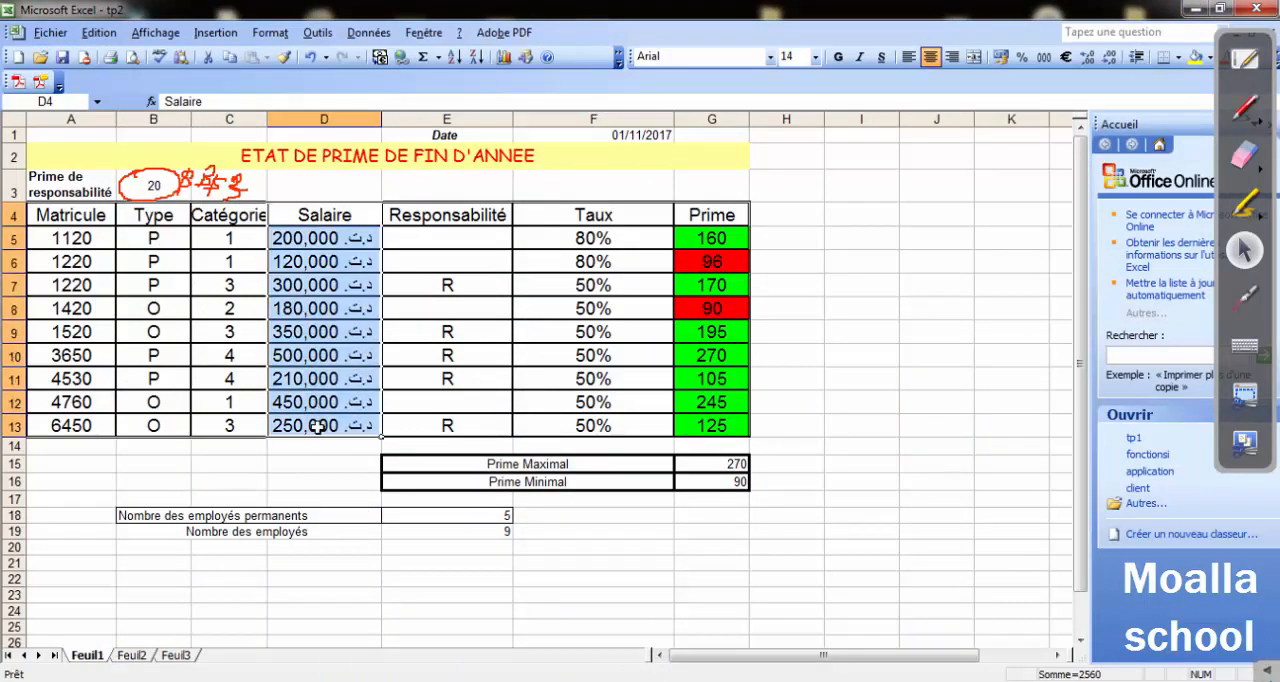
ctrl+click(222, 213)
drag(222, 213, 230, 425)
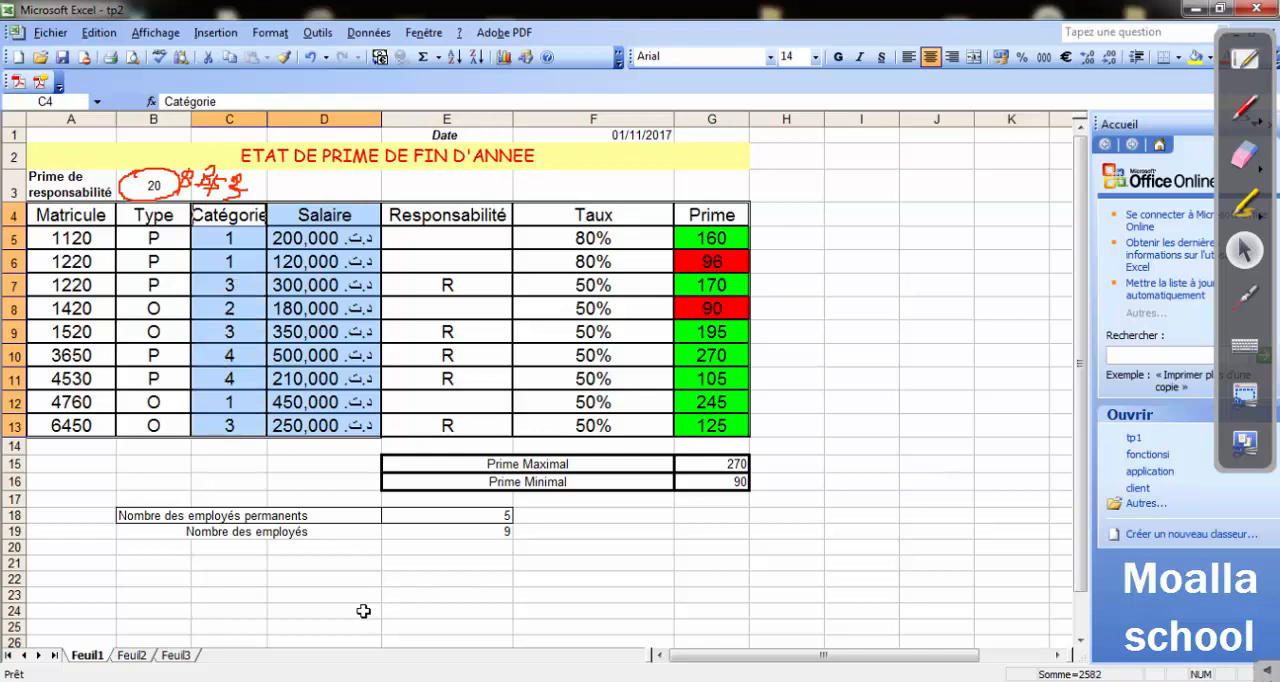
click(270, 33)
mouse_move(200, 36)
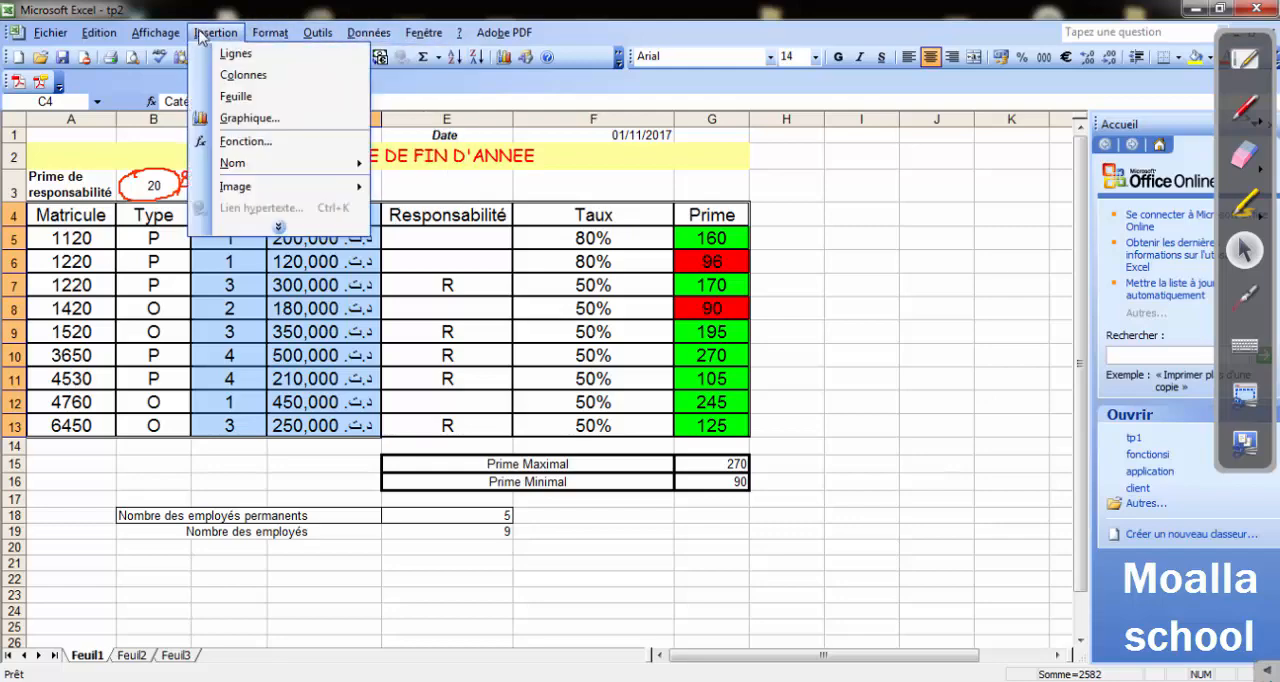
click(262, 118)
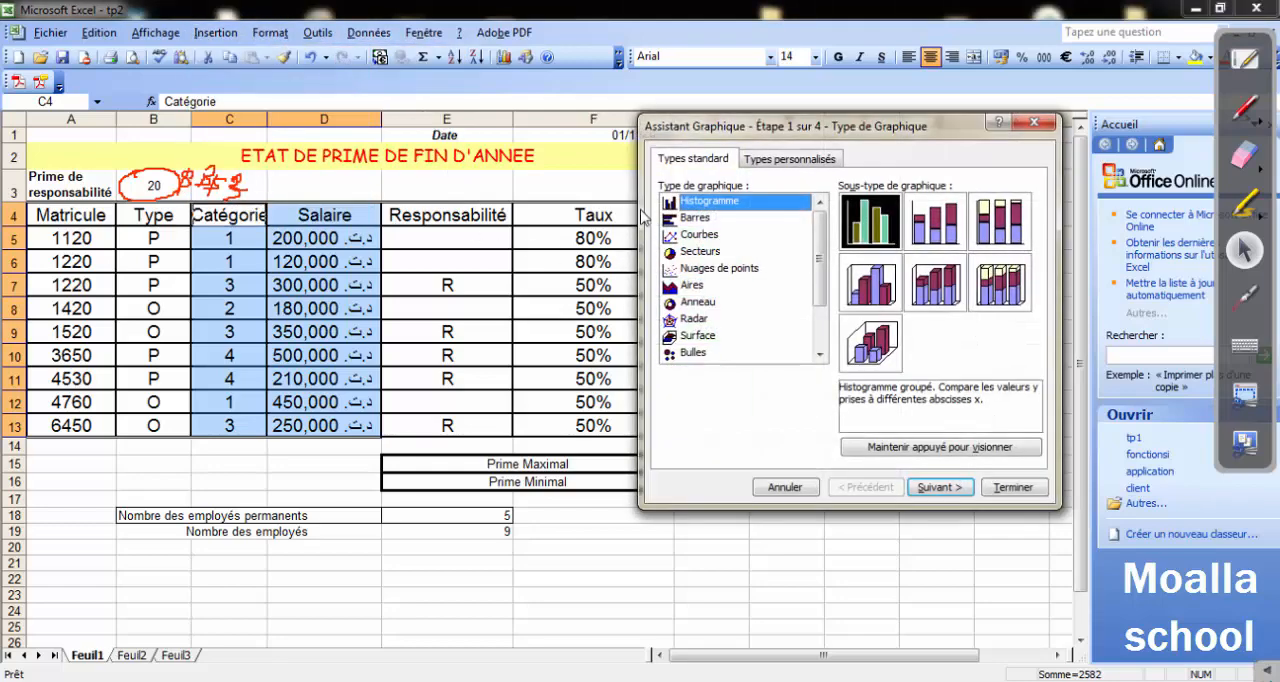
click(938, 490)
click(862, 488)
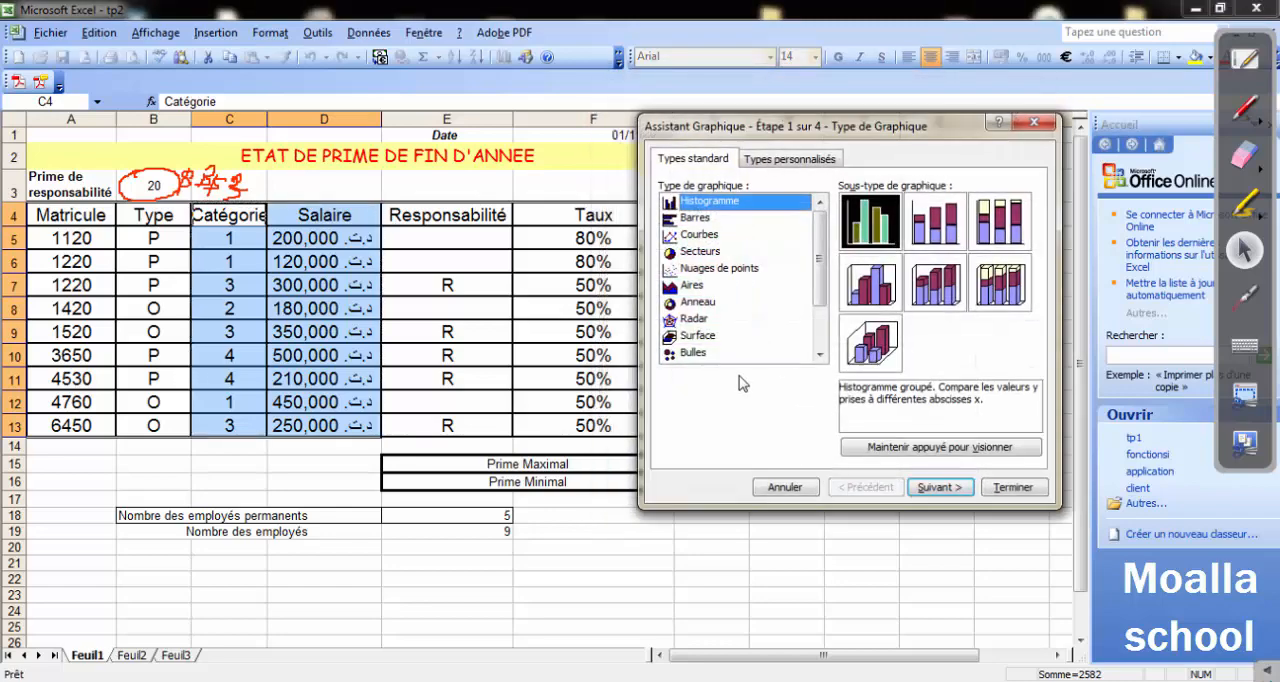
click(938, 488)
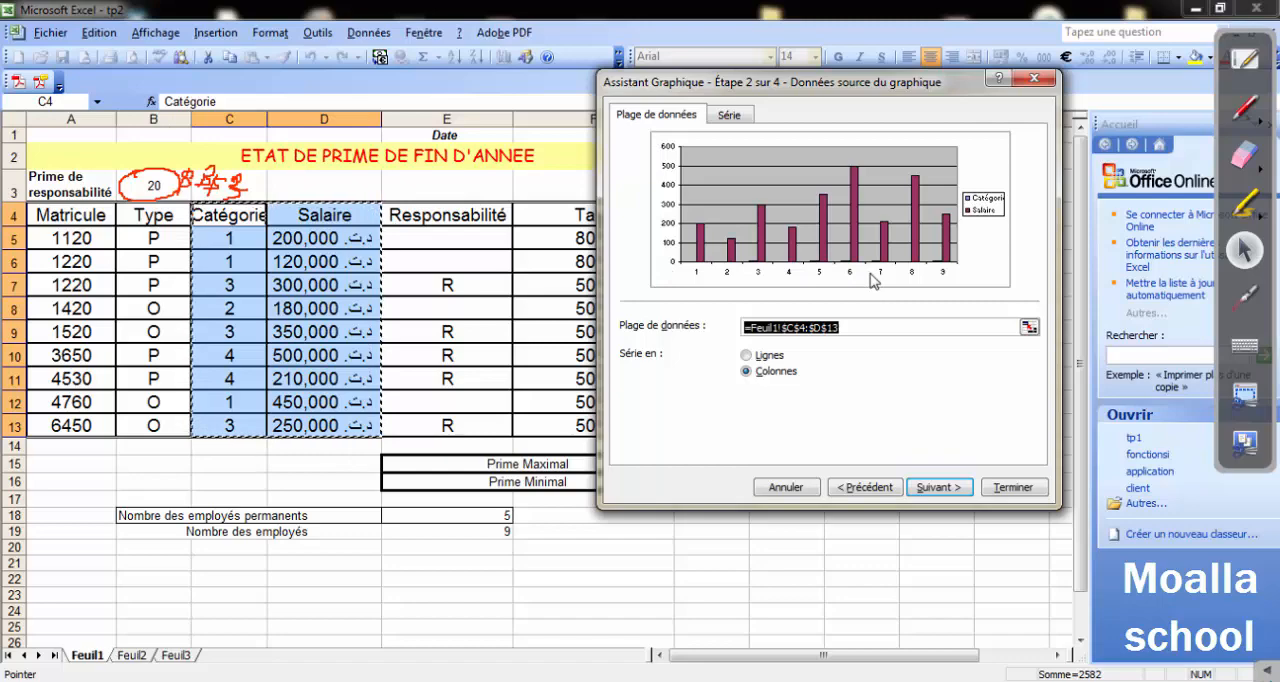
Give the chart the title "salaire /catégorie" and place it as an object in Feuil1.
click(935, 490)
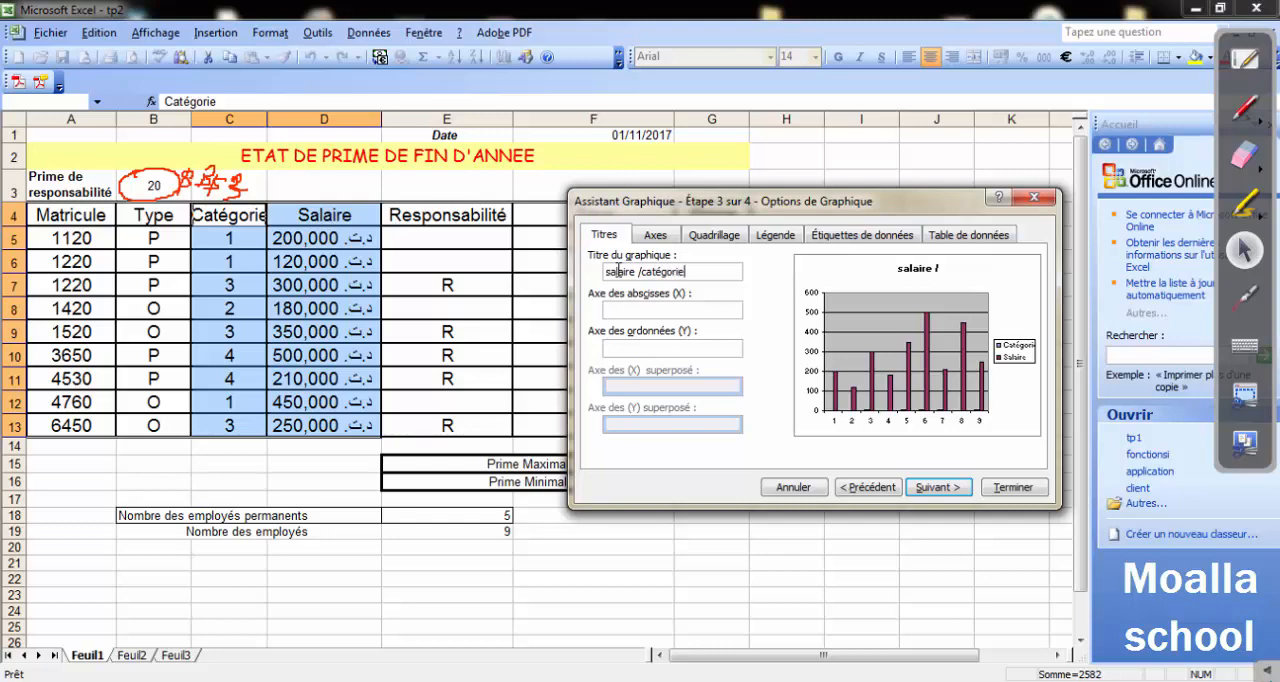
click(937, 489)
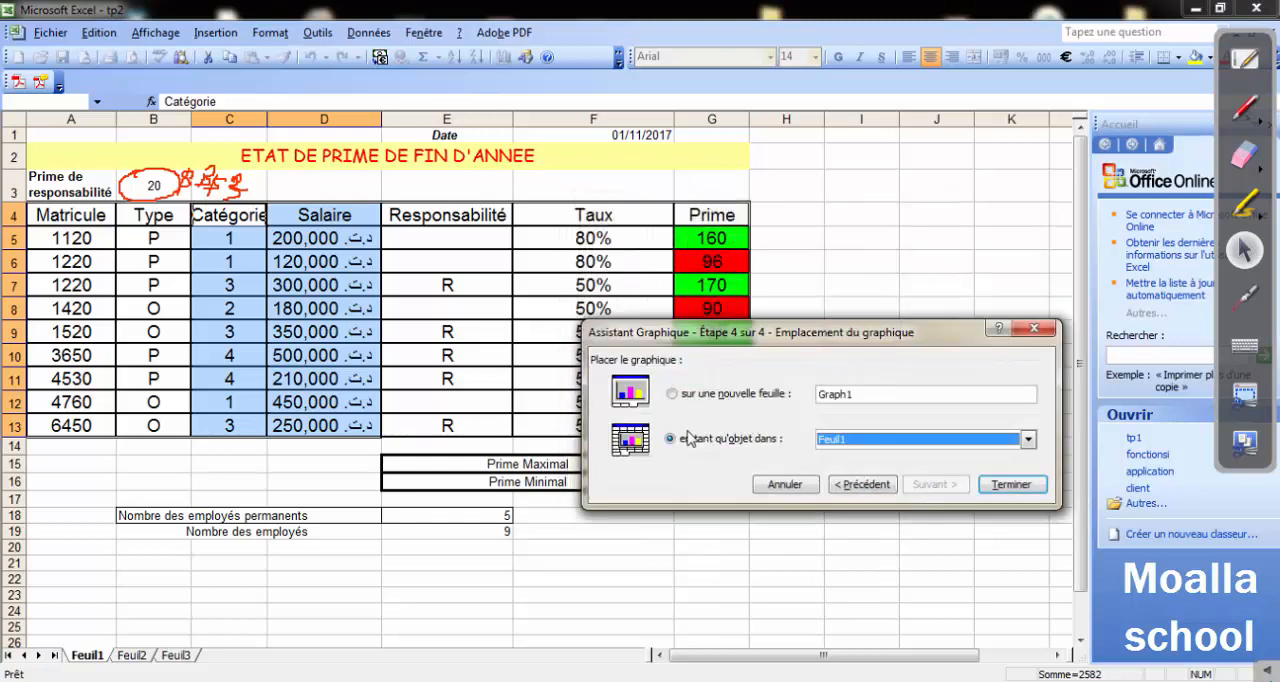
click(1011, 485)
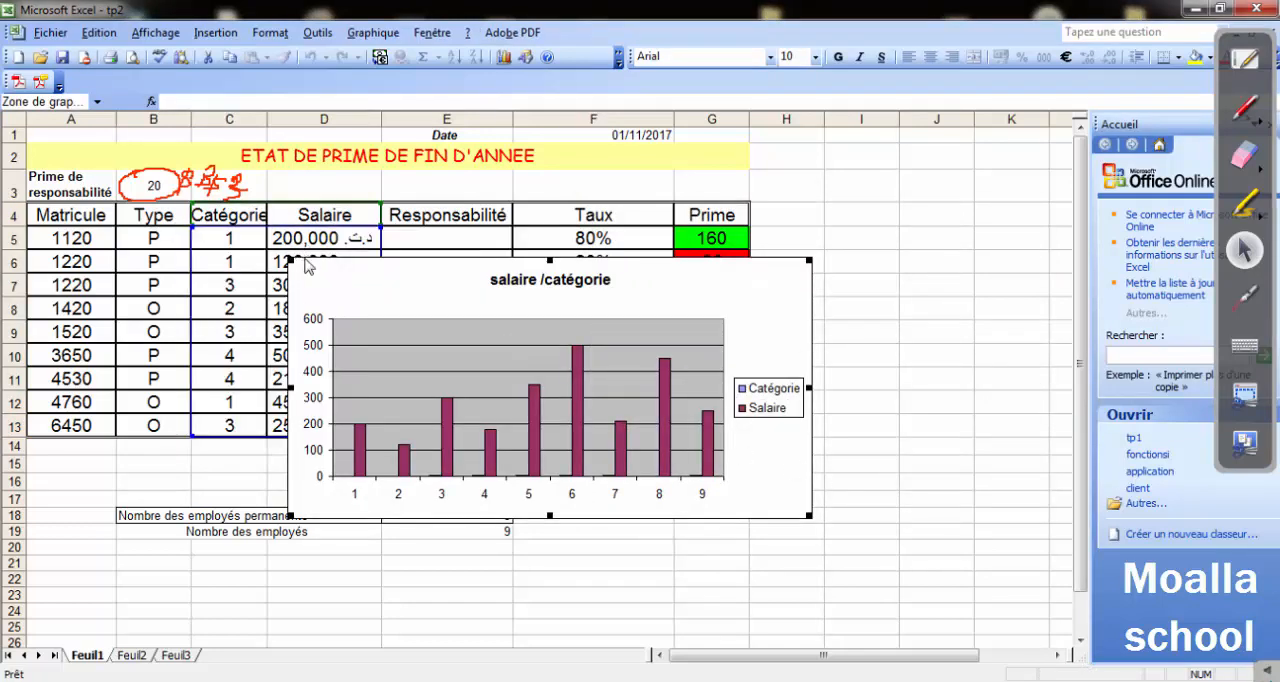
Move the chart below the employee counts, to about rows 21 to 37, and switch back to the Word exercise.
drag(307, 265, 310, 450)
drag(377, 545, 376, 548)
scroll(677, 490, down, 5)
scroll(677, 486, up, 2)
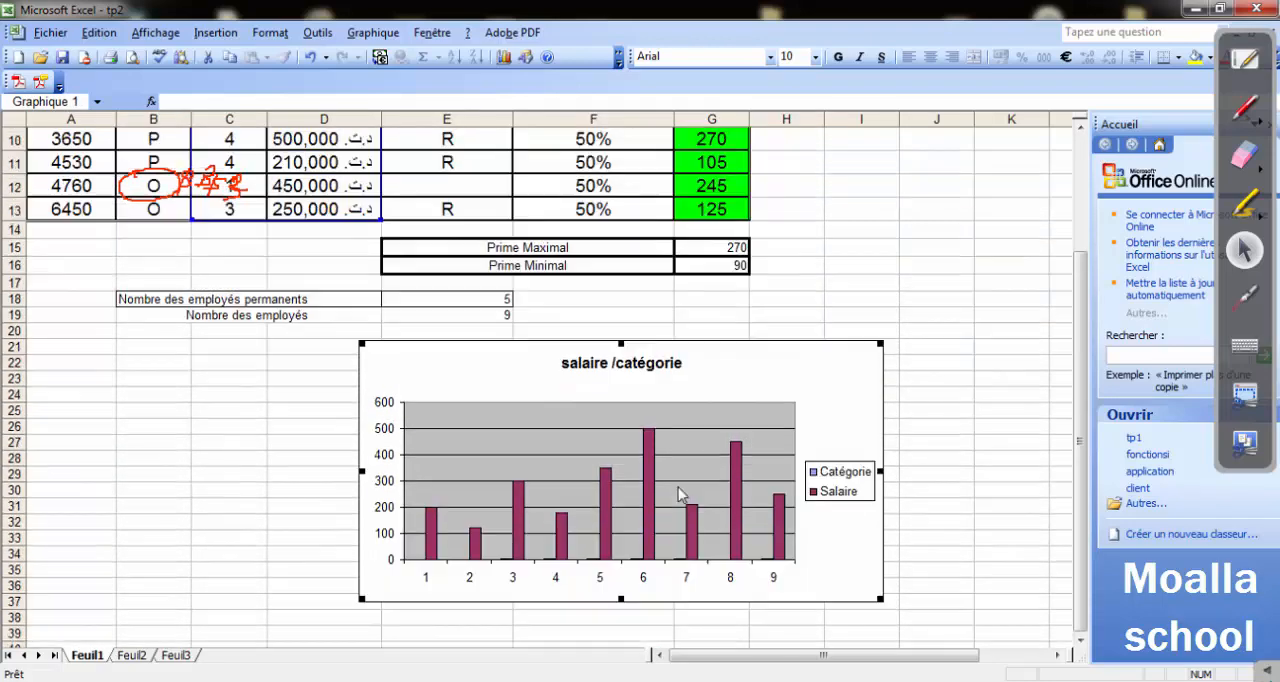
key(alt+Tab)
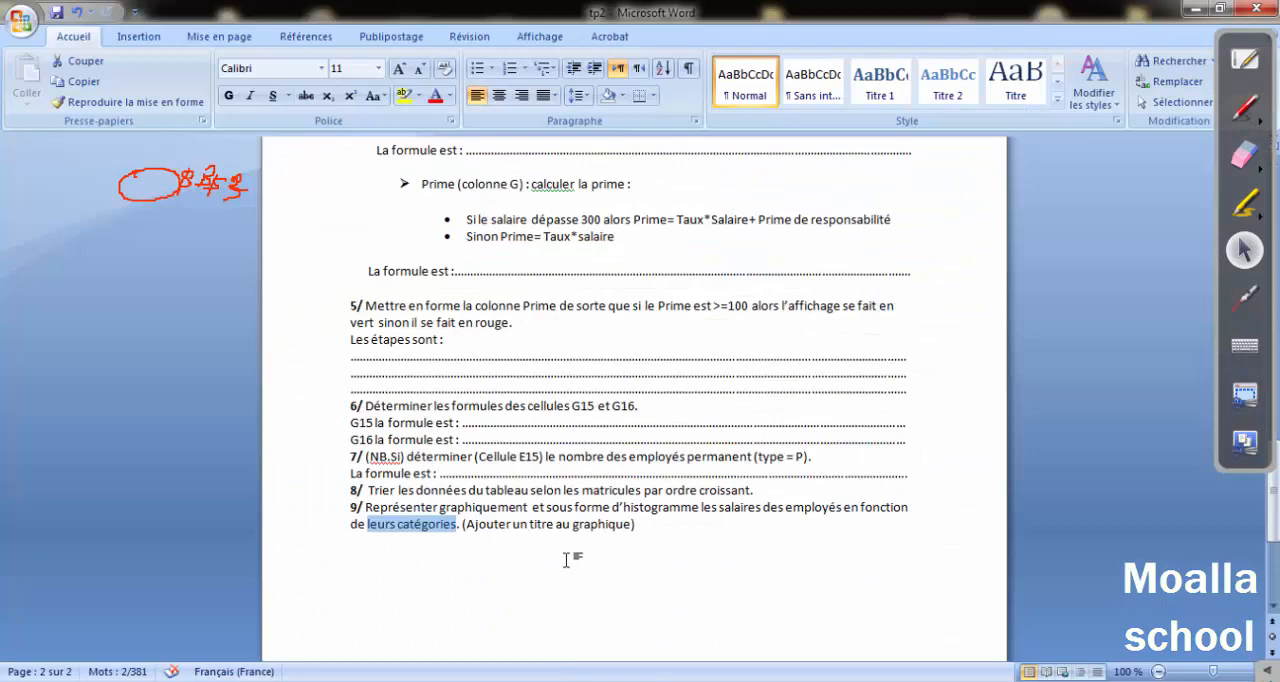